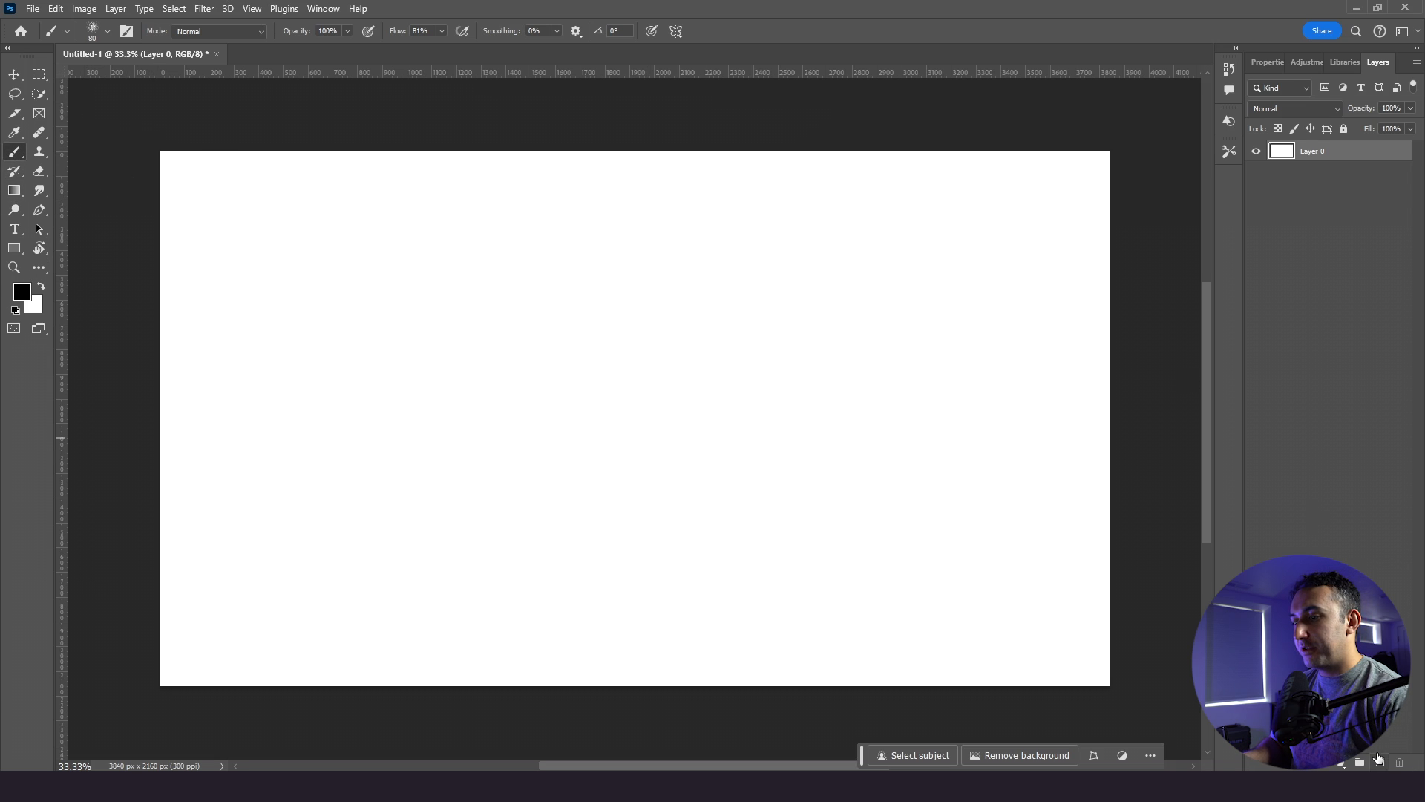
Add an empty layer above the white background layer and check the 80 px Kyle's Dry Media brush preset
{"action": "left_click", "coordinate": [1380, 763]}
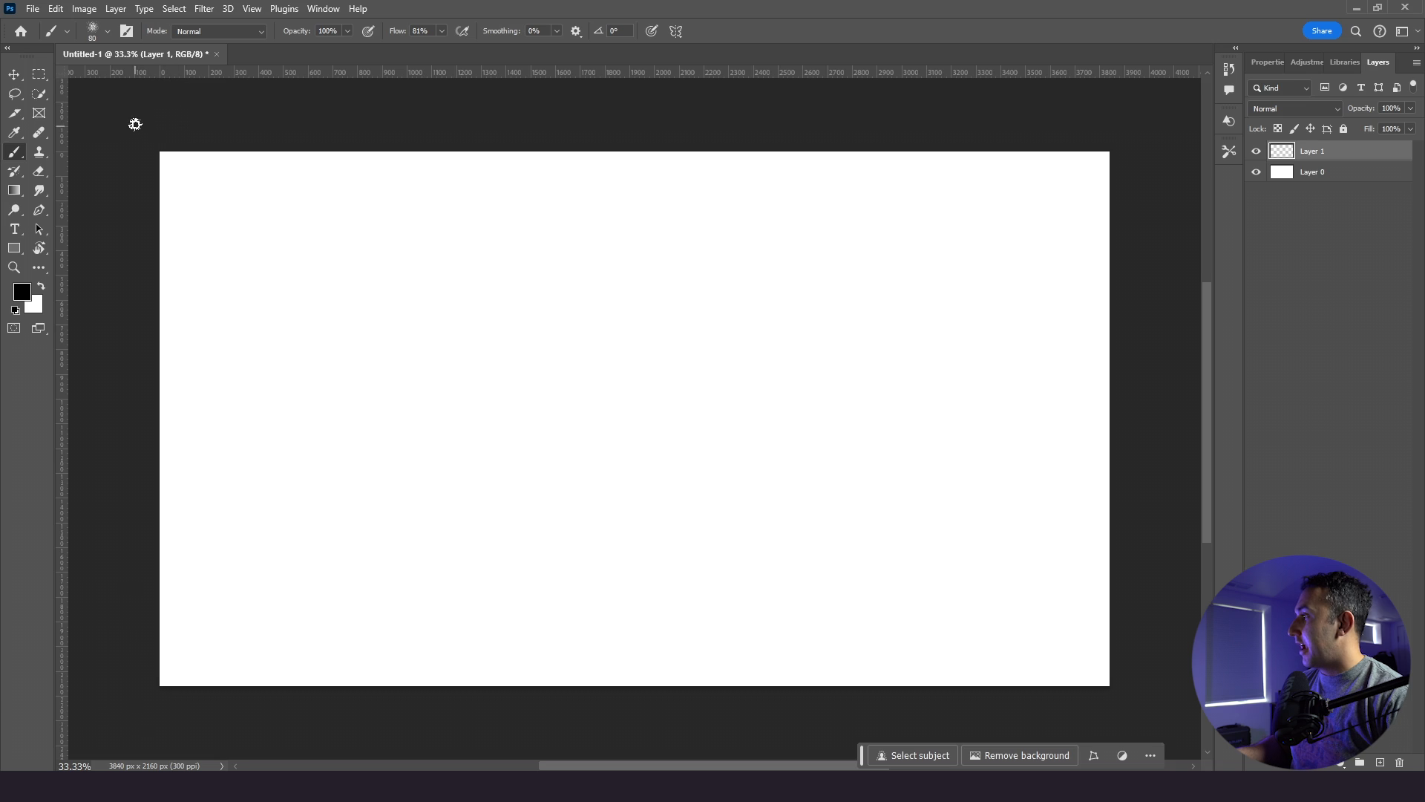
{"action": "left_click", "coordinate": [94, 30]}
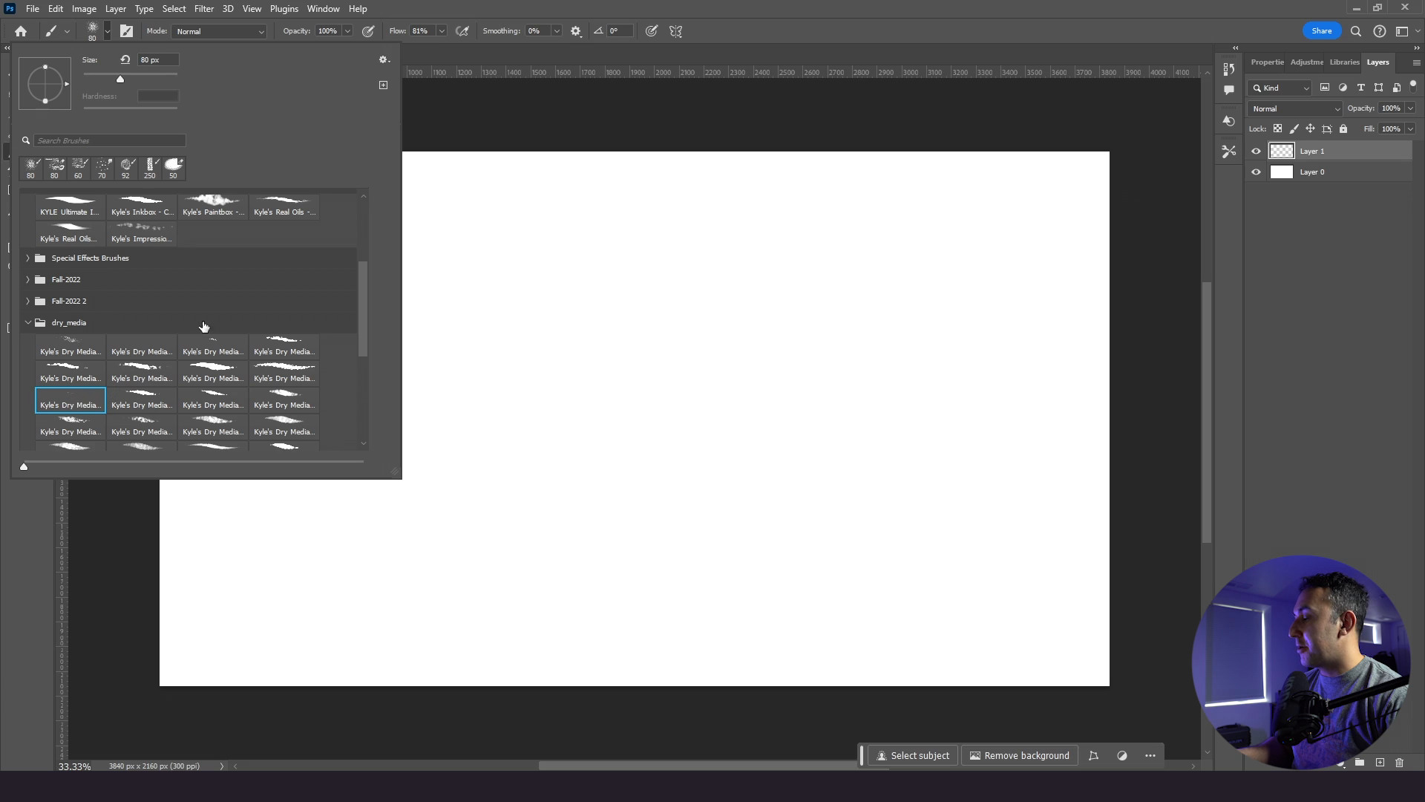
{"action": "left_click", "coordinate": [481, 120]}
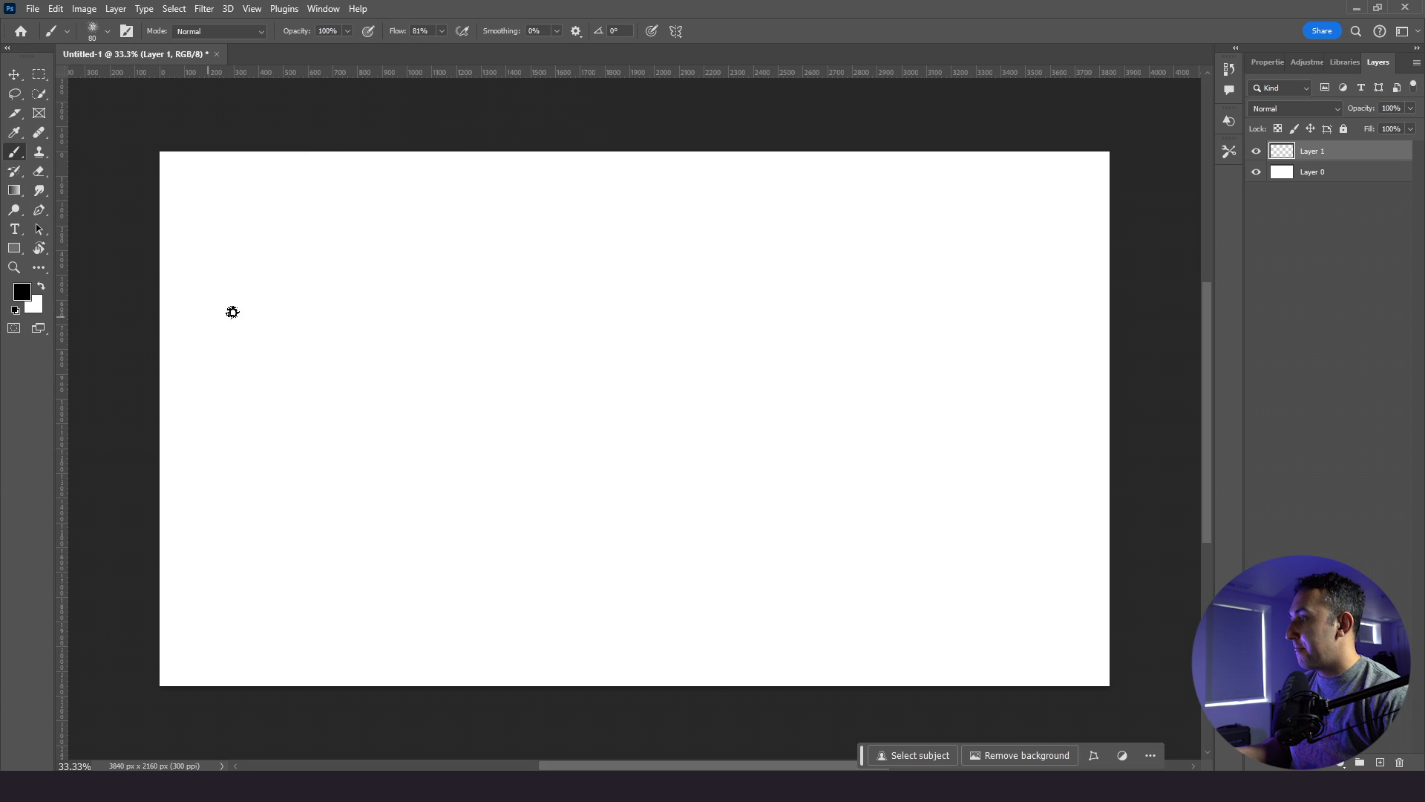
Paint straight horizontal and vertical black lines of varying length across the canvas on the new layer with the dry media brush
{"action": "left_click_drag", "start_coordinate": [160, 264], "coordinate": [409, 264]}
{"action": "left_click_drag", "start_coordinate": [333, 218], "coordinate": [329, 339]}
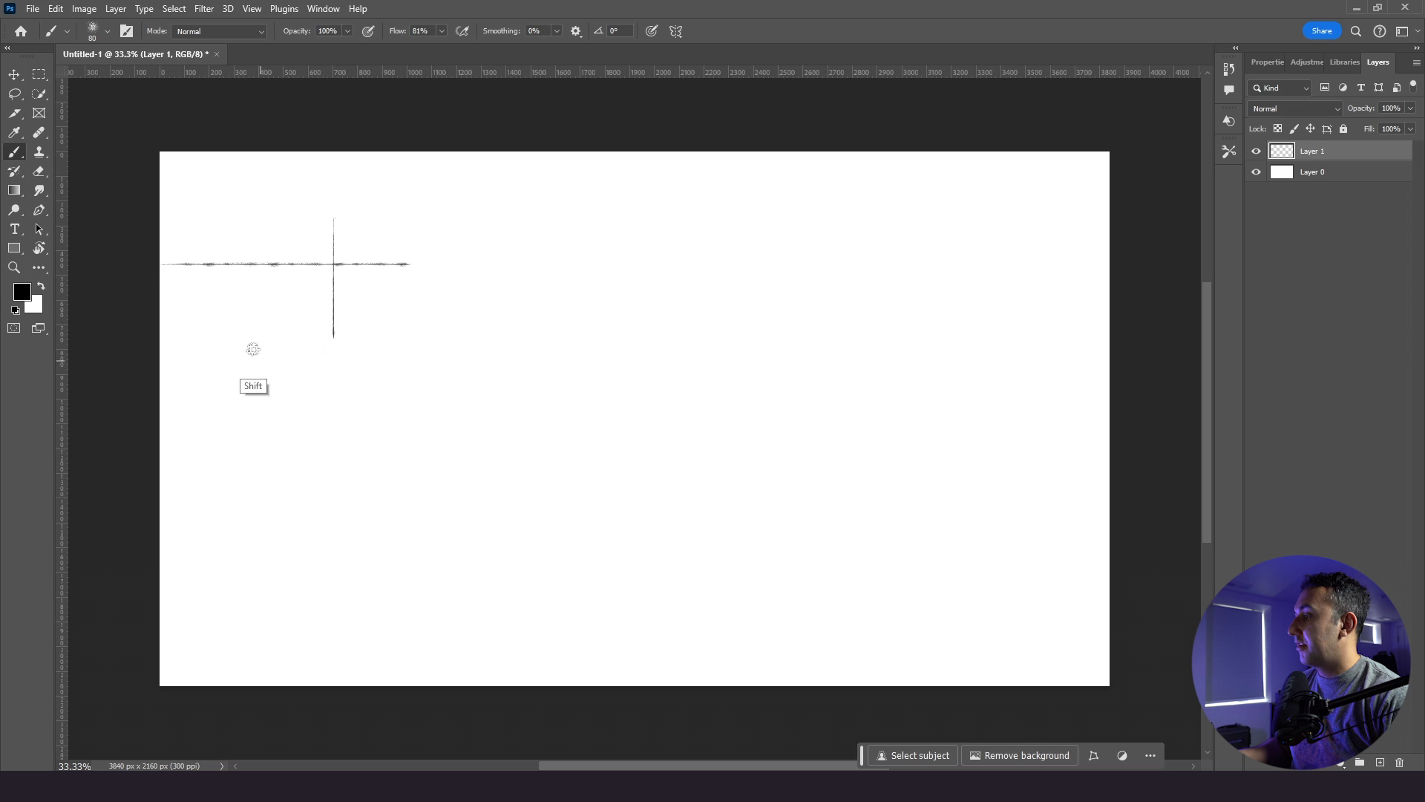
{"action": "left_click_drag", "start_coordinate": [245, 300], "coordinate": [537, 299]}
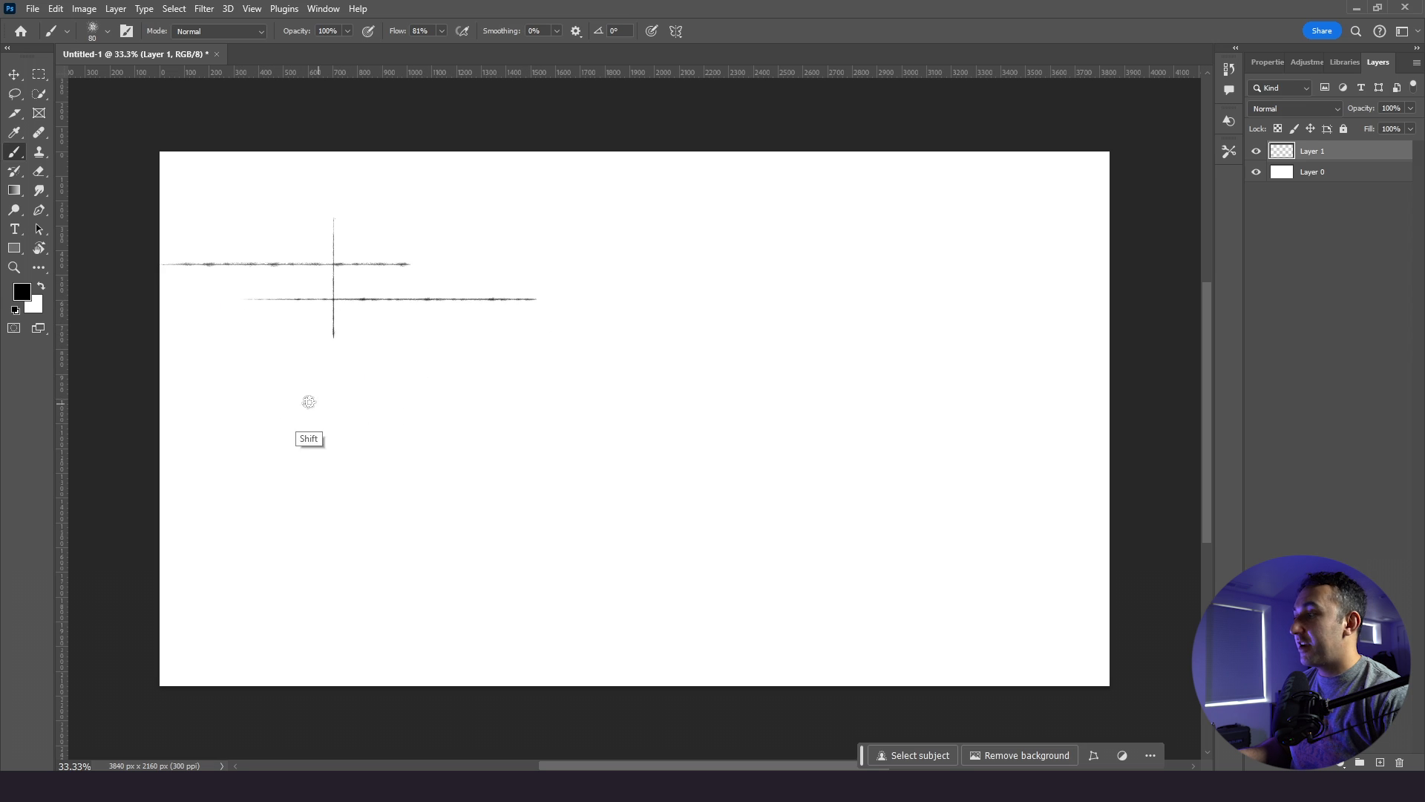
{"action": "left_click_drag", "start_coordinate": [221, 394], "coordinate": [522, 394]}
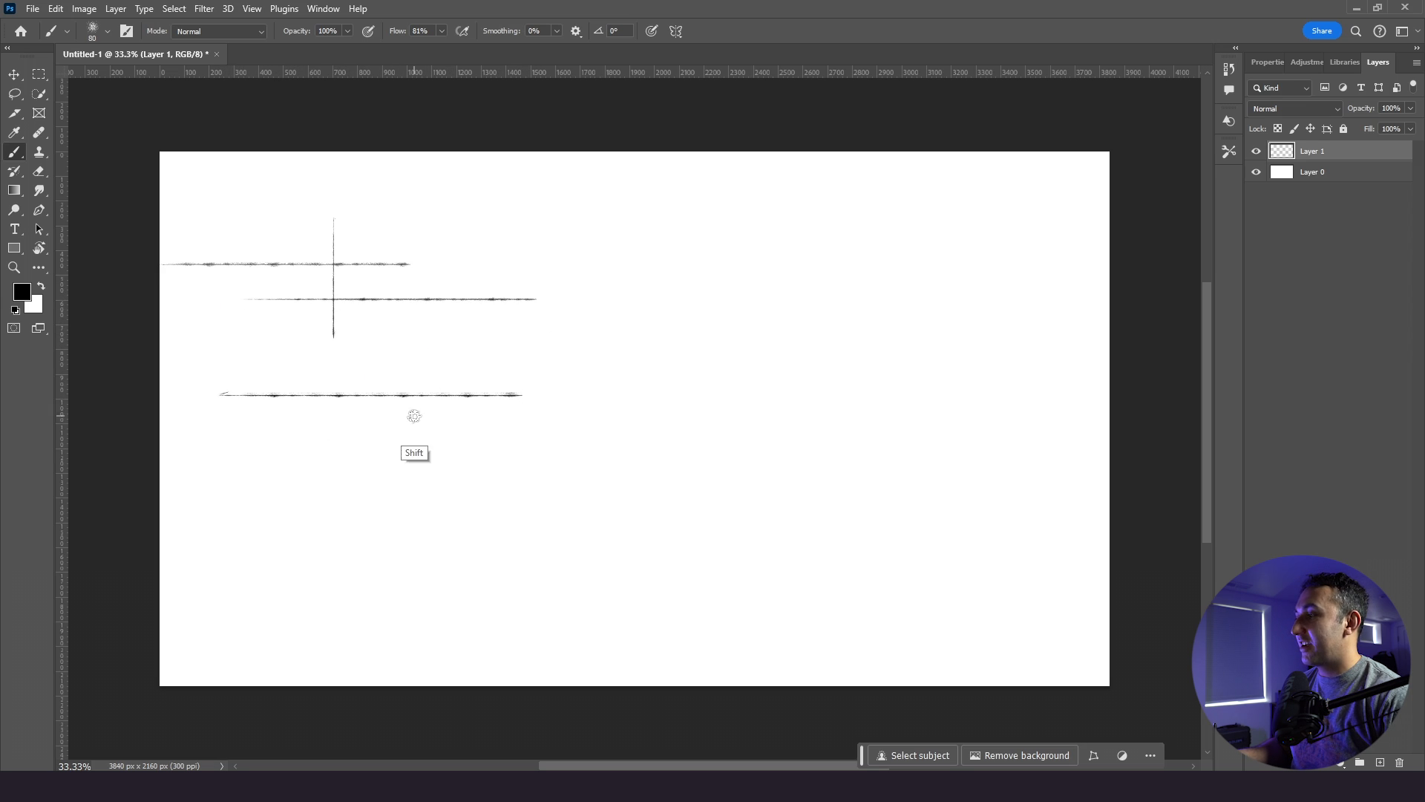
{"action": "left_click_drag", "start_coordinate": [436, 352], "coordinate": [436, 510]}
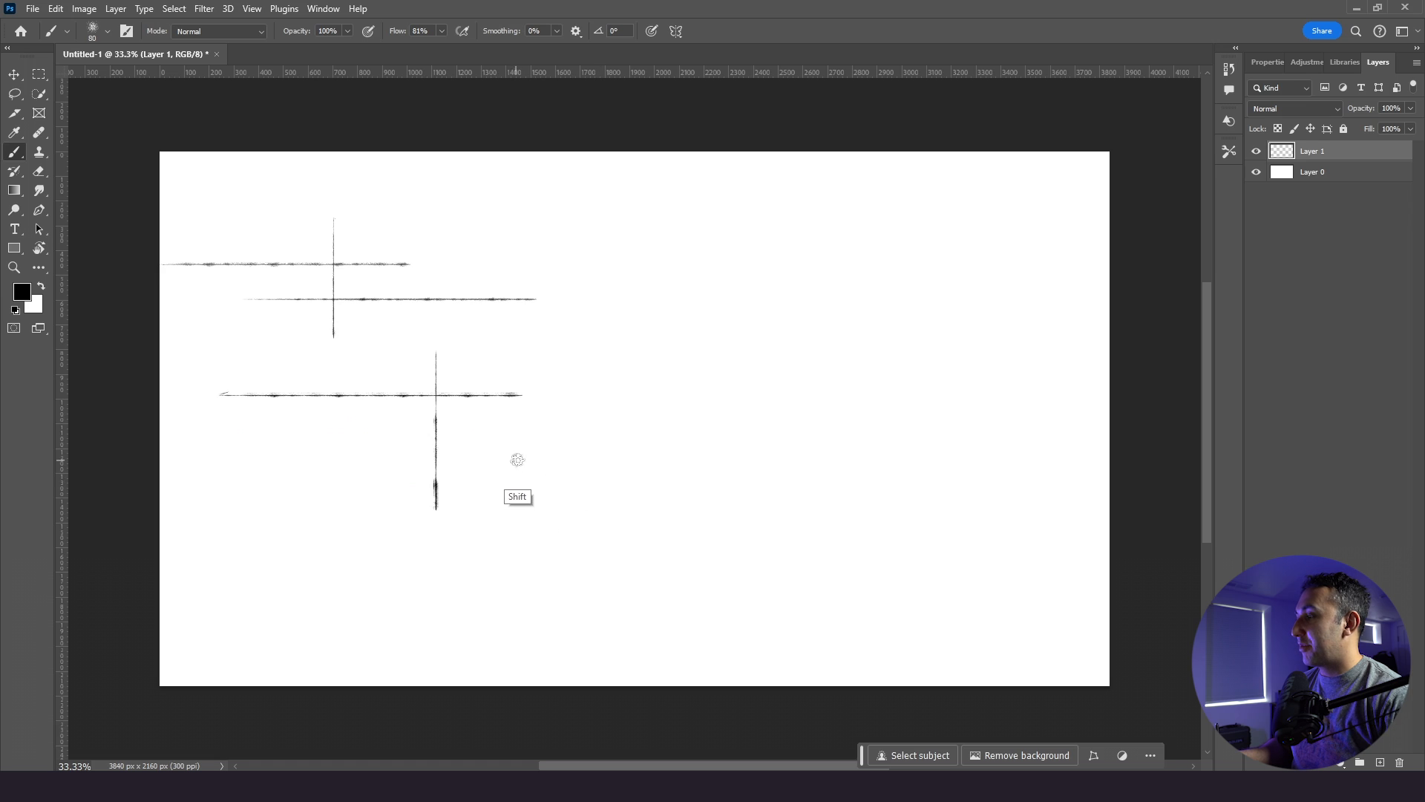
{"action": "left_click_drag", "start_coordinate": [524, 460], "coordinate": [332, 460]}
{"action": "left_click_drag", "start_coordinate": [726, 342], "coordinate": [534, 343]}
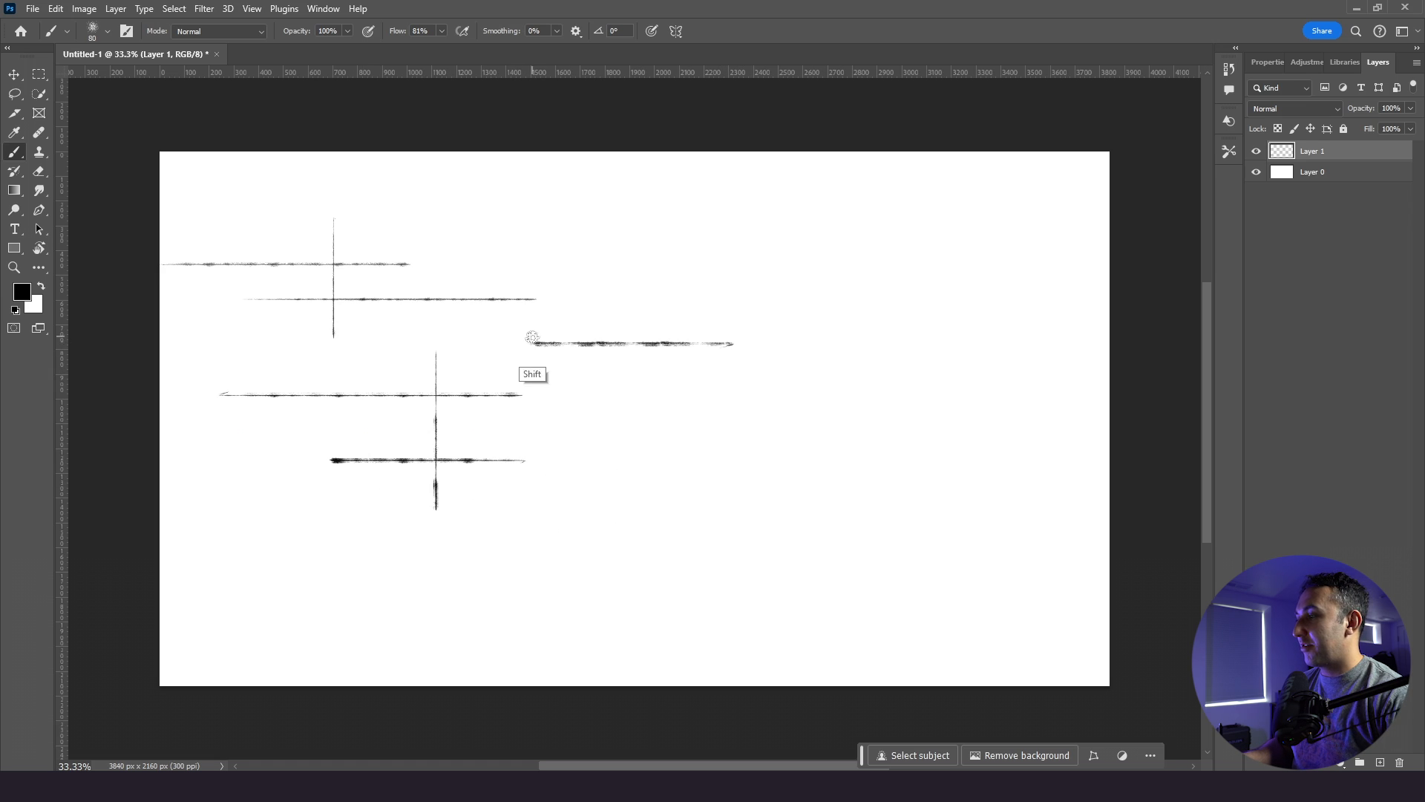
{"action": "left_click_drag", "start_coordinate": [871, 279], "coordinate": [866, 511]}
{"action": "left_click_drag", "start_coordinate": [959, 397], "coordinate": [783, 407]}
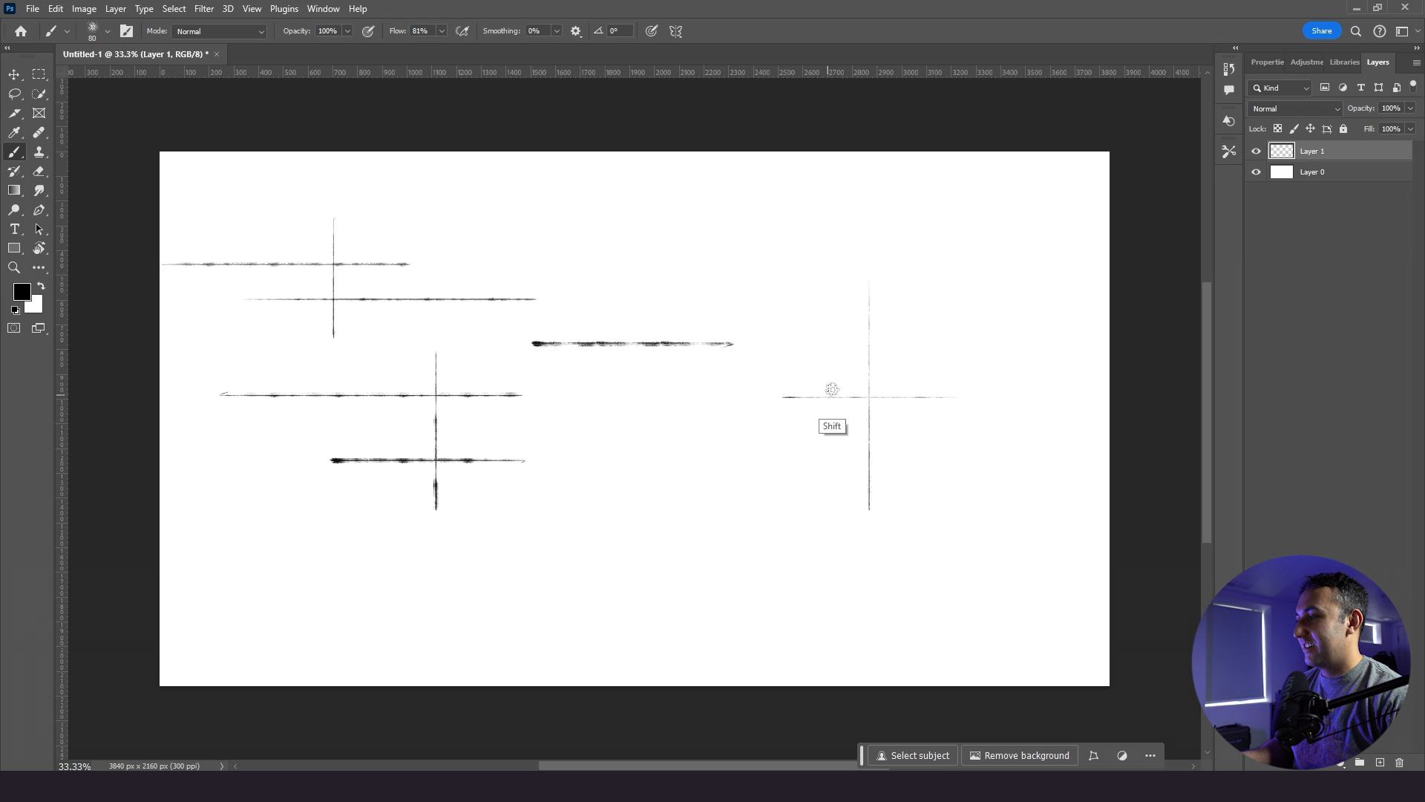
{"action": "left_click_drag", "start_coordinate": [930, 331], "coordinate": [851, 338]}
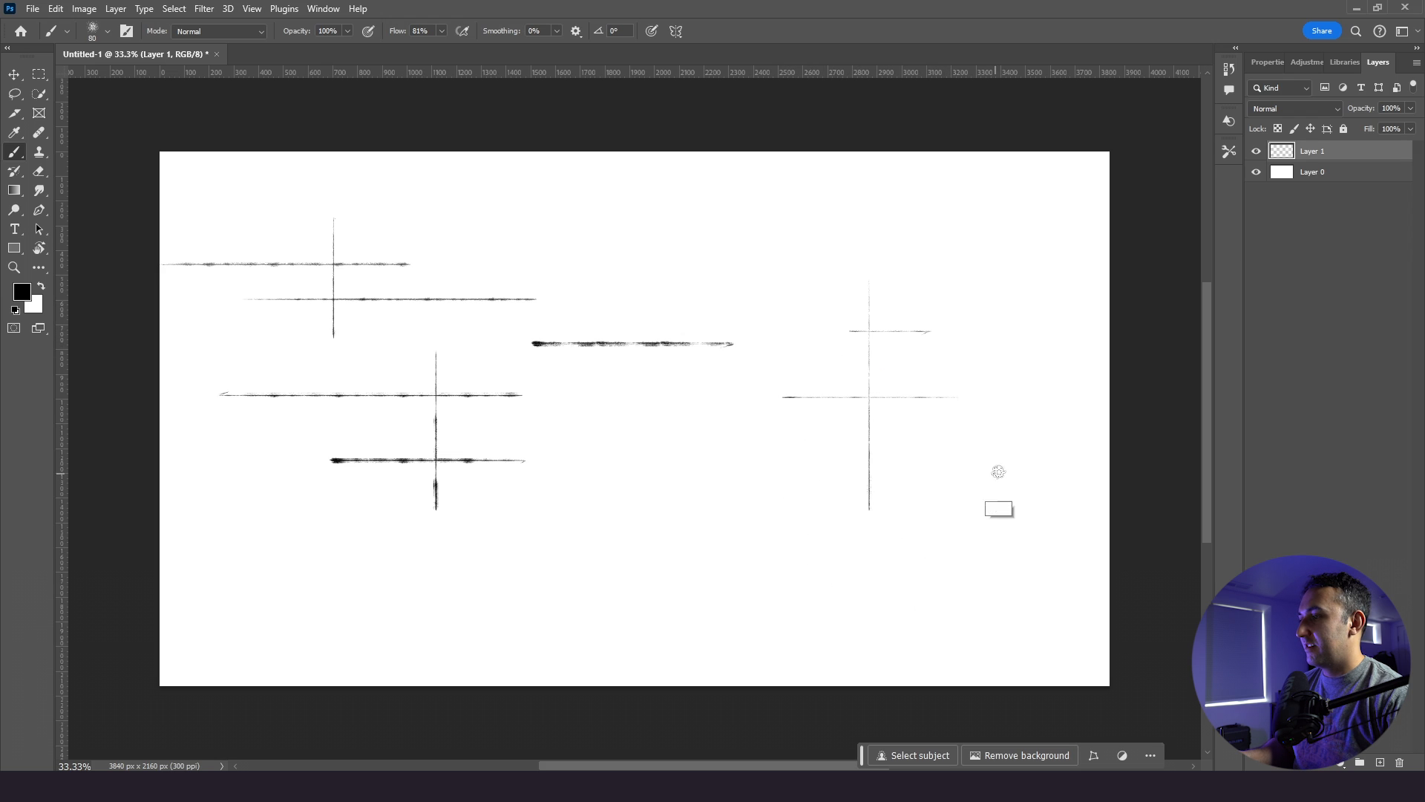
{"action": "mouse_move", "coordinate": [991, 464]}
{"action": "left_mouse_down"}
{"action": "mouse_move", "coordinate": [636, 487]}
{"action": "mouse_move", "coordinate": [607, 417]}
{"action": "left_mouse_up"}
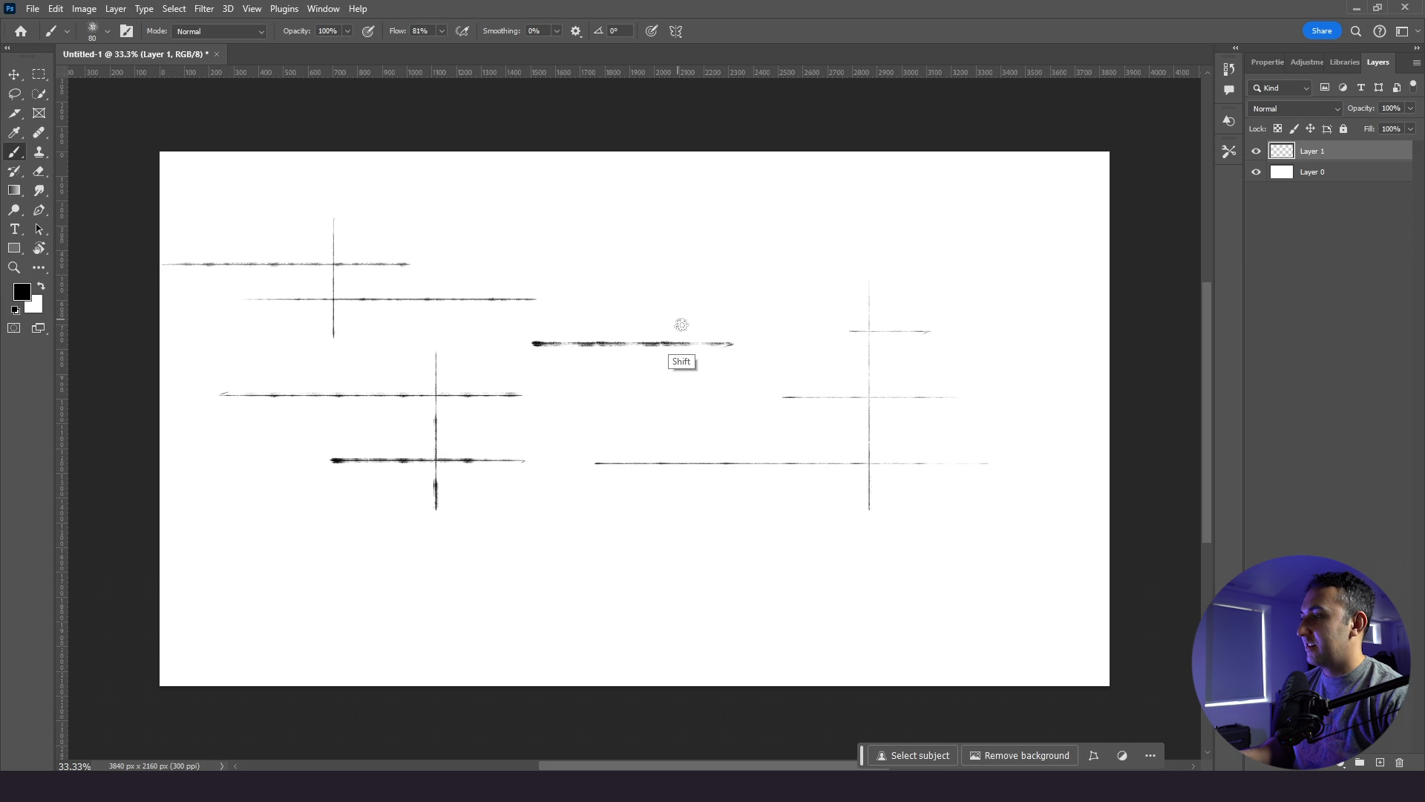
{"action": "mouse_move", "coordinate": [701, 316]}
{"action": "left_mouse_down"}
{"action": "mouse_move", "coordinate": [697, 346]}
{"action": "mouse_move", "coordinate": [702, 584]}
{"action": "left_mouse_up"}
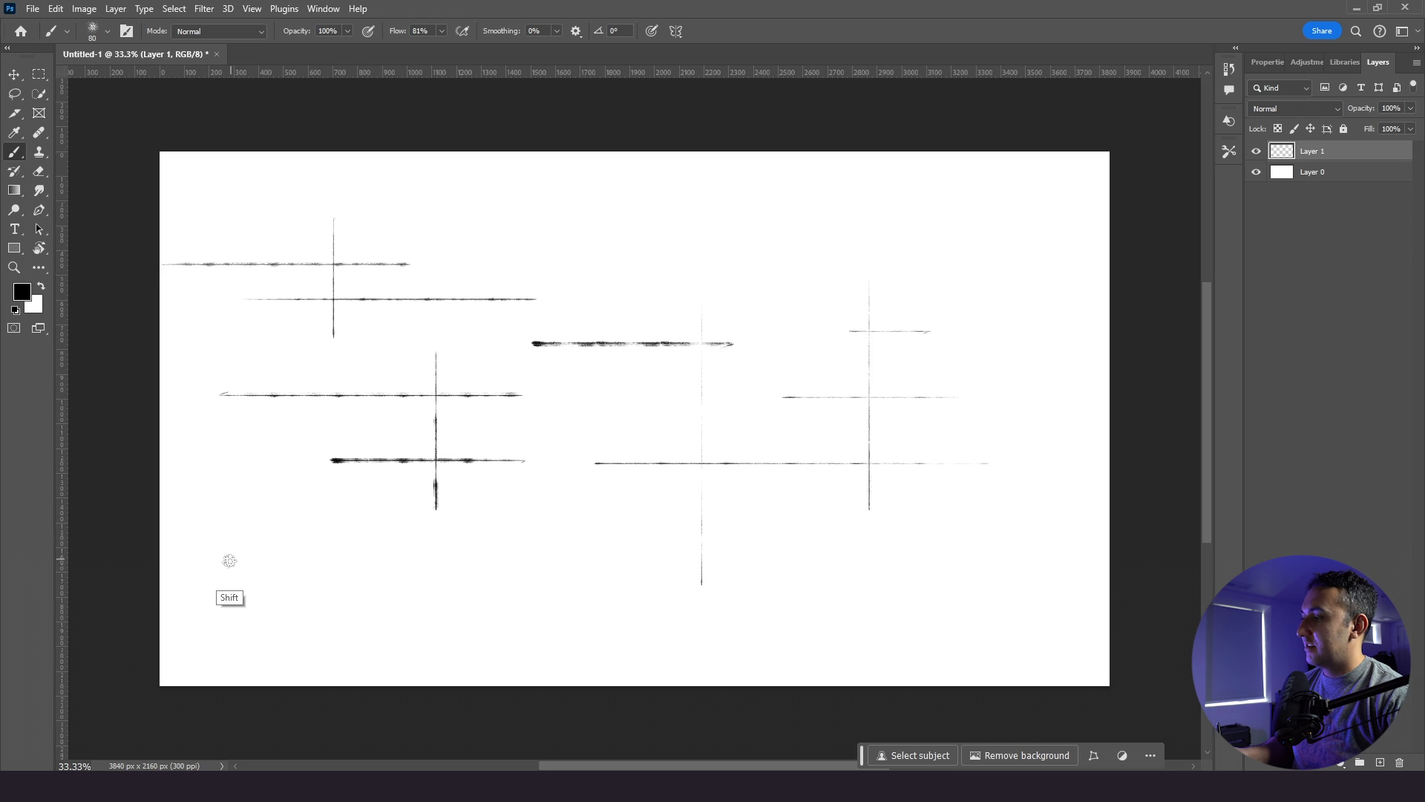
{"action": "left_click_drag", "start_coordinate": [232, 561], "coordinate": [1019, 560]}
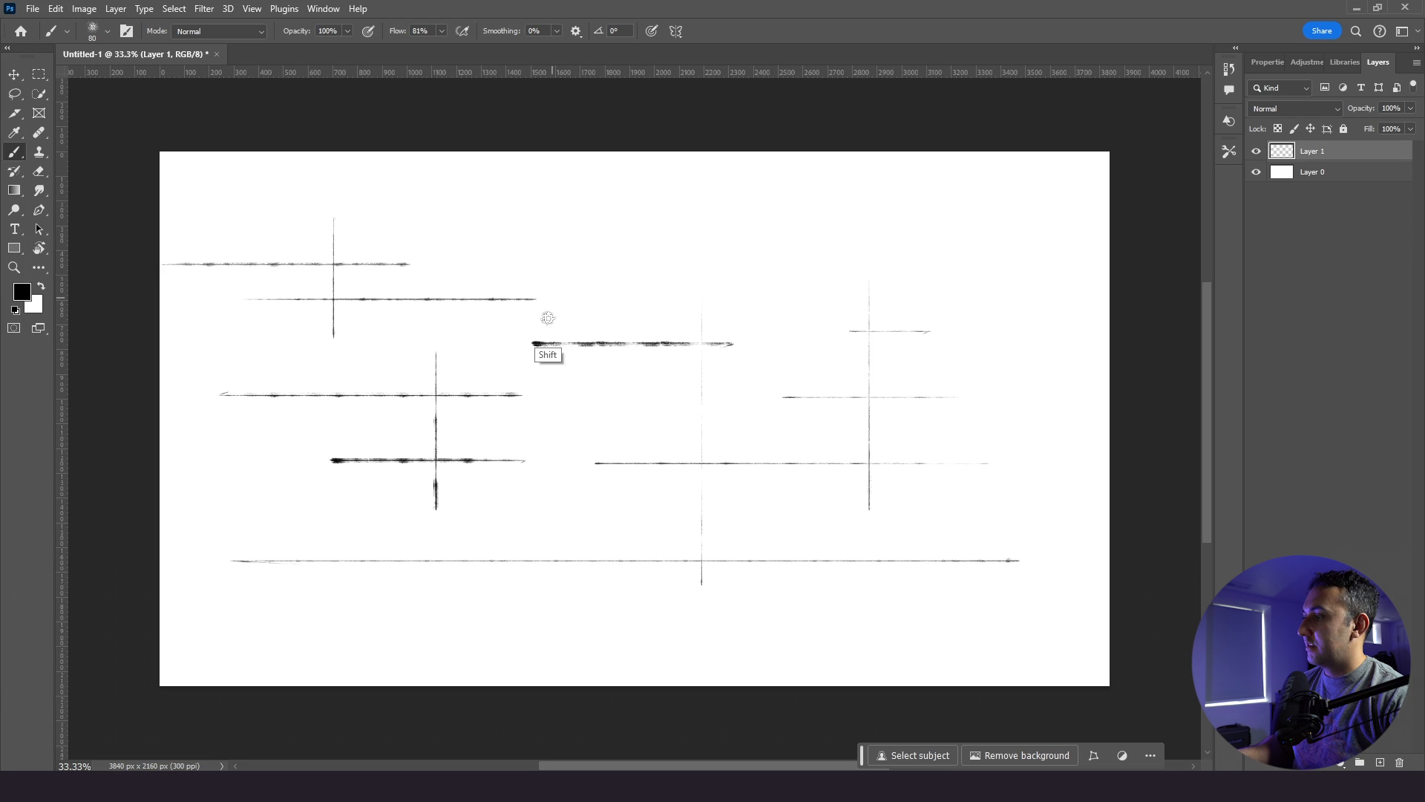
{"action": "left_click_drag", "start_coordinate": [581, 264], "coordinate": [581, 423]}
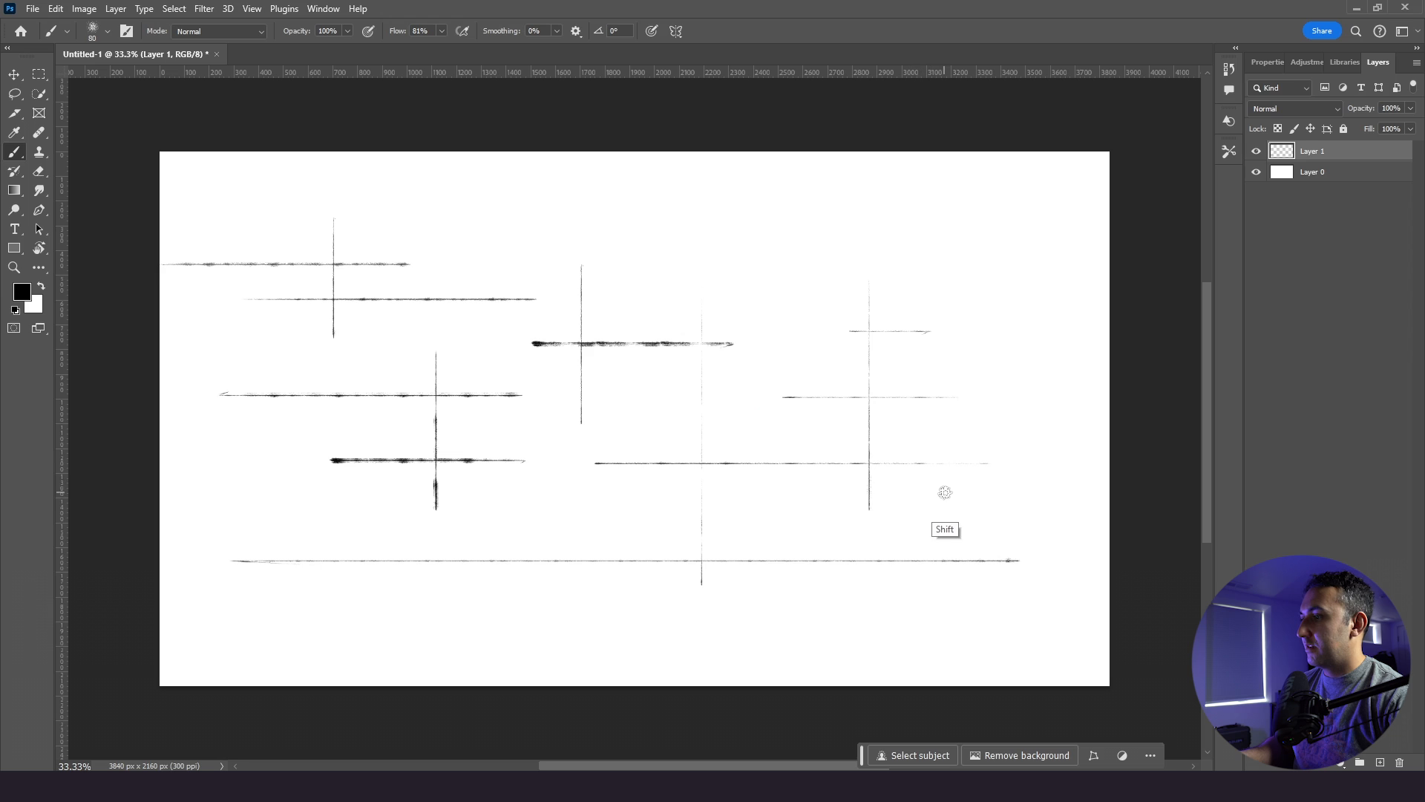
{"action": "left_click_drag", "start_coordinate": [943, 490], "coordinate": [809, 490]}
{"action": "left_click_drag", "start_coordinate": [925, 528], "coordinate": [868, 527]}
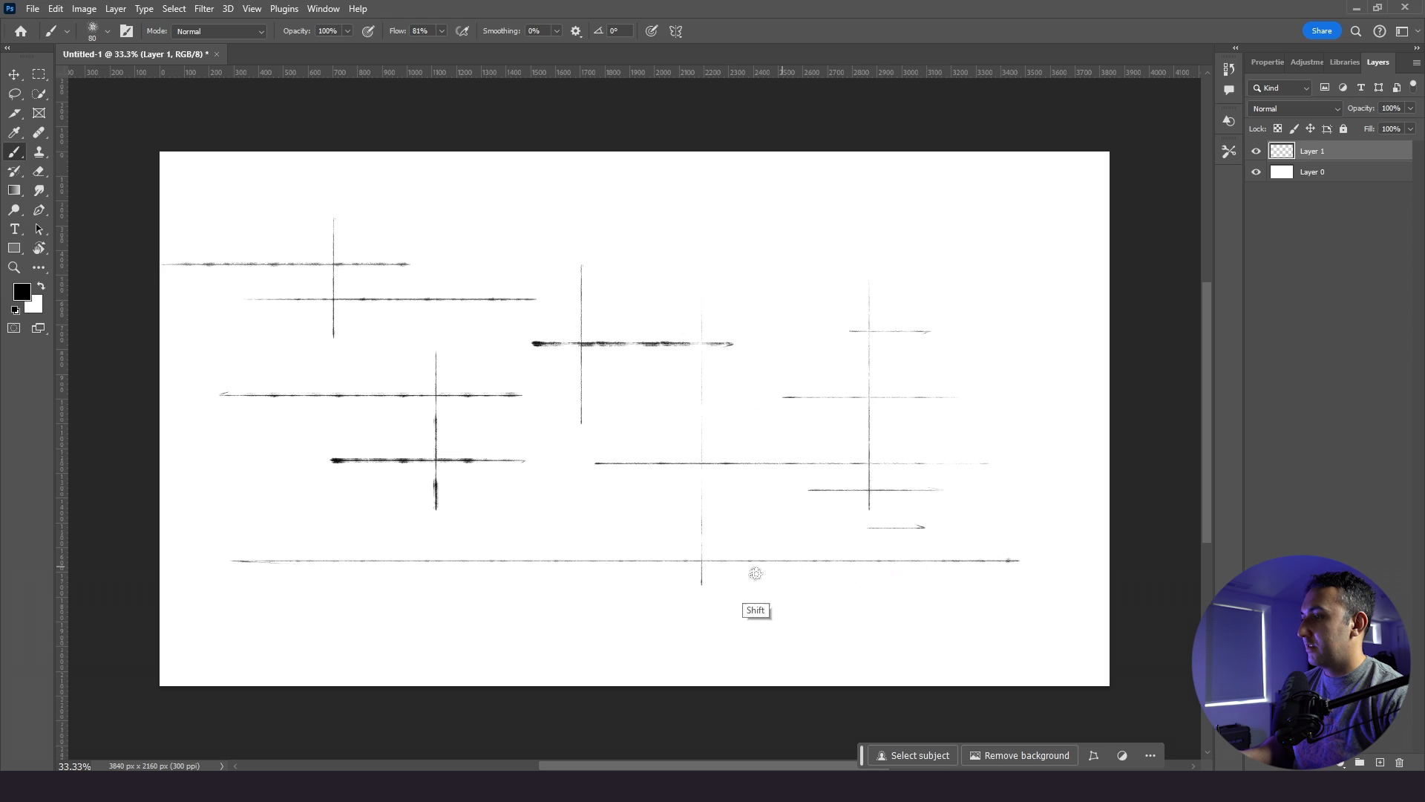
{"action": "left_click_drag", "start_coordinate": [547, 486], "coordinate": [546, 543]}
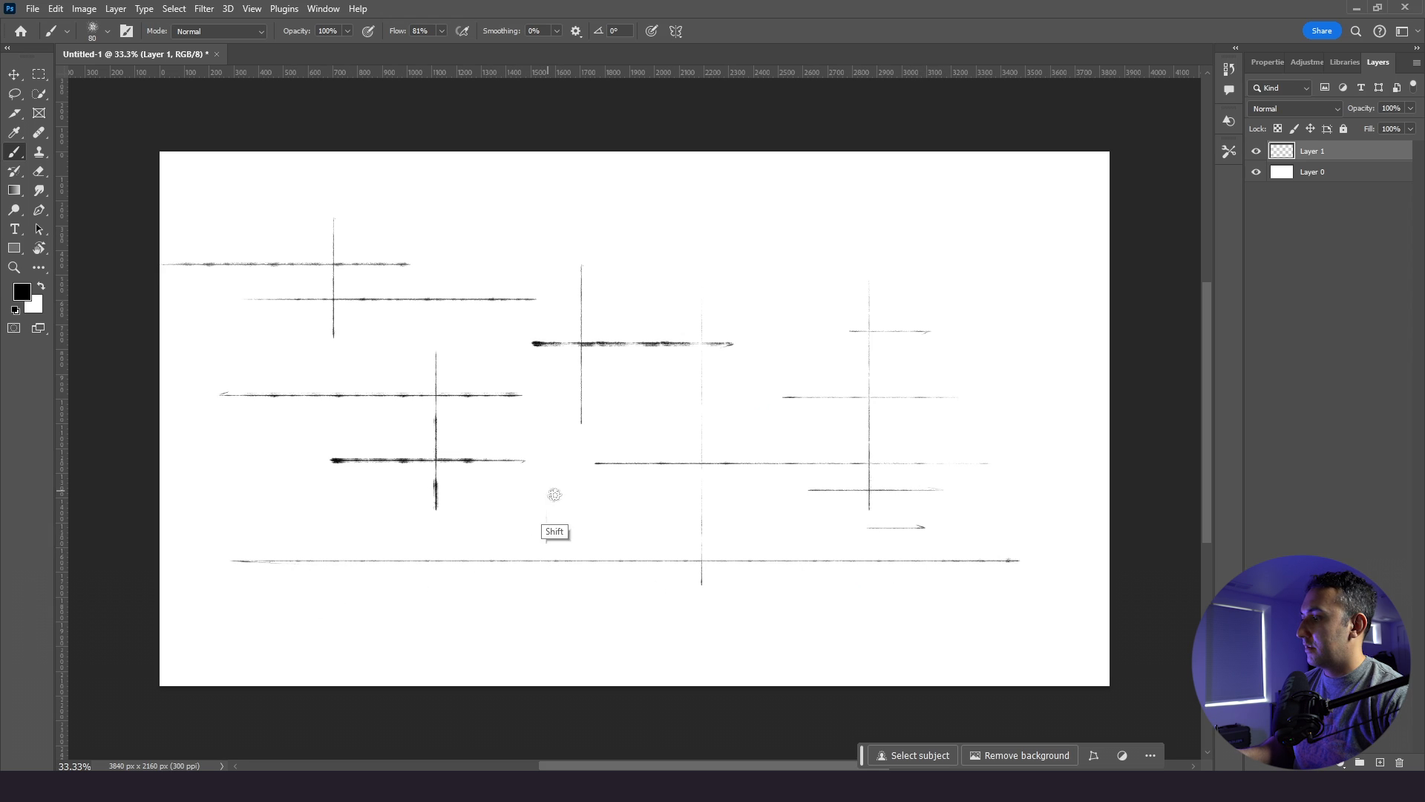
{"action": "left_click_drag", "start_coordinate": [595, 495], "coordinate": [486, 496]}
{"action": "left_click_drag", "start_coordinate": [297, 503], "coordinate": [215, 504]}
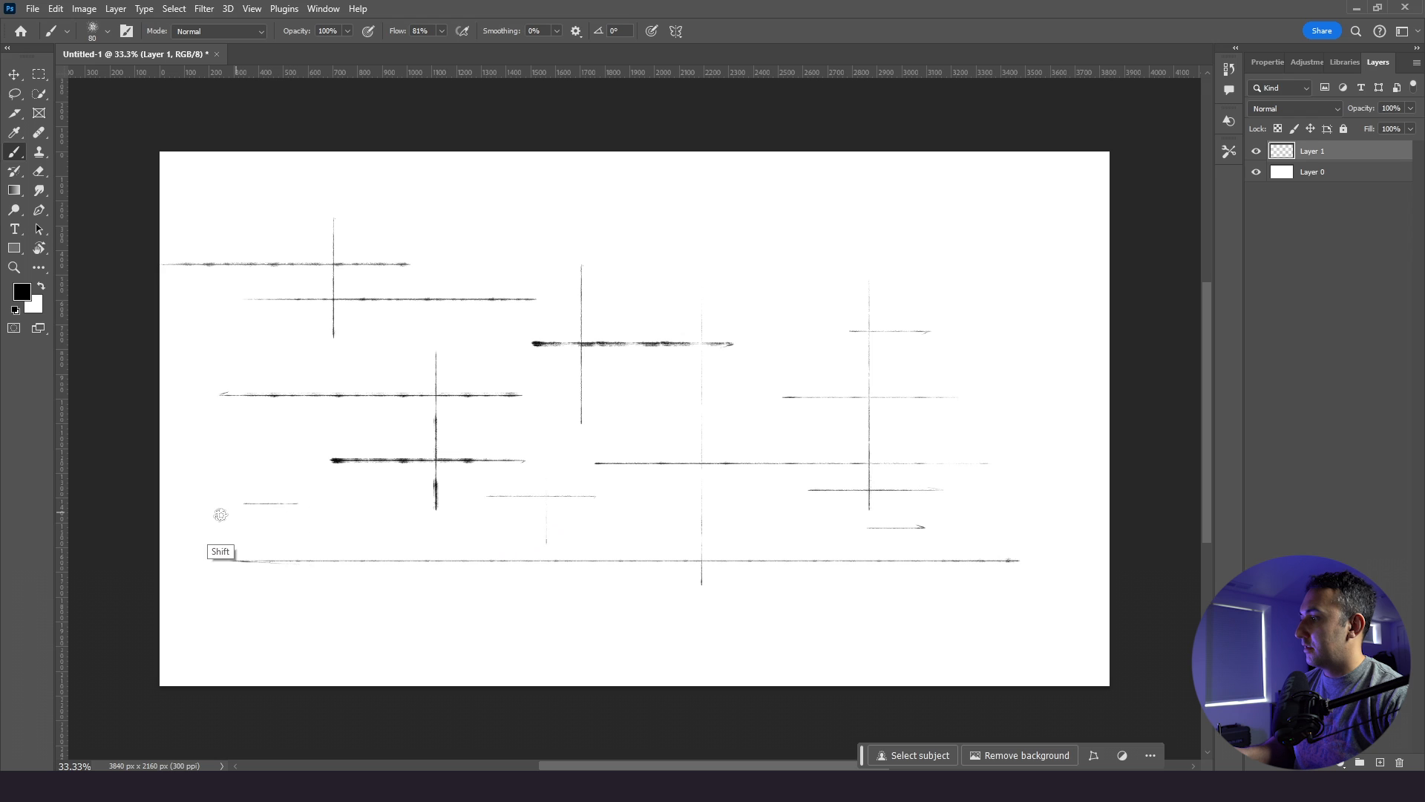
{"action": "left_click_drag", "start_coordinate": [272, 345], "coordinate": [272, 452]}
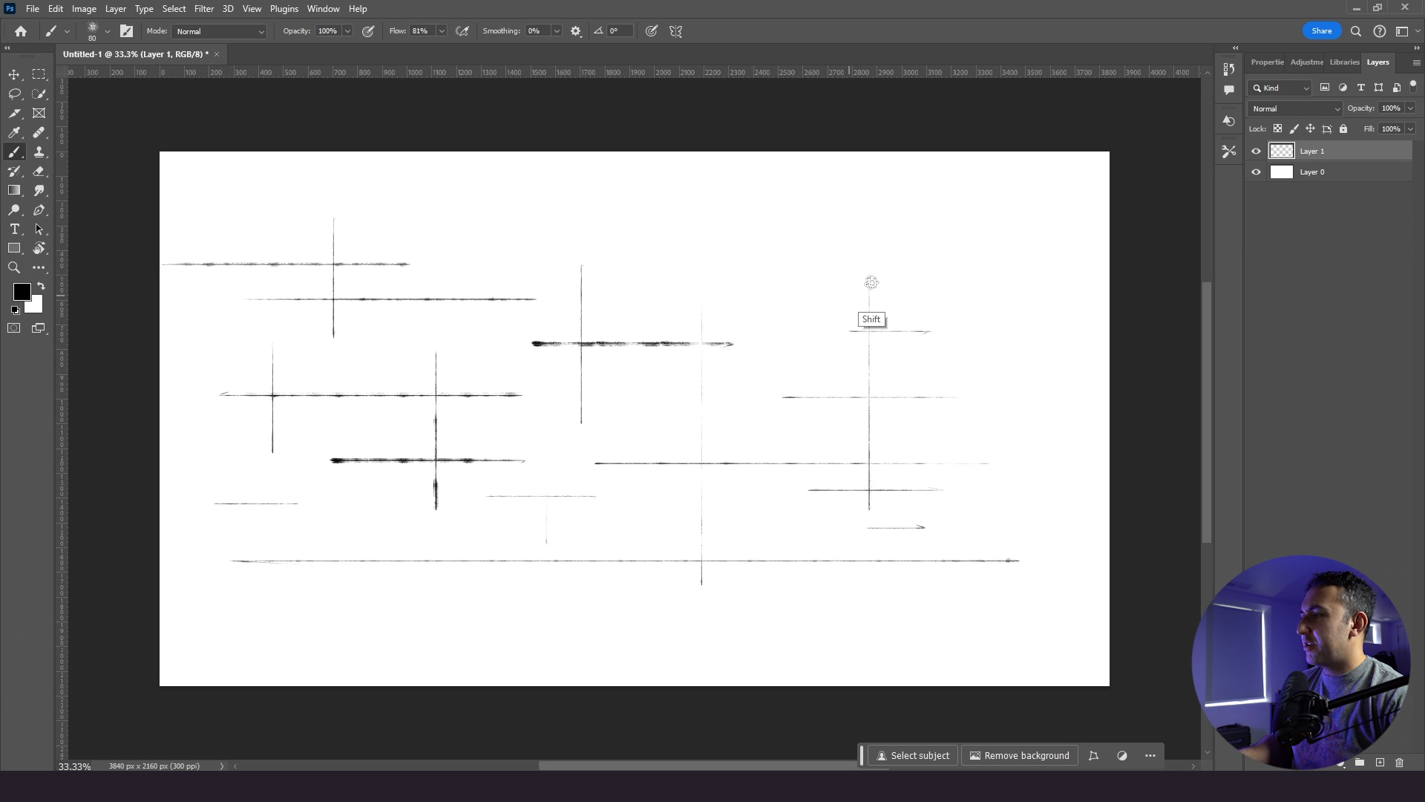
{"action": "mouse_move", "coordinate": [922, 239]}
{"action": "left_mouse_down"}
{"action": "mouse_move", "coordinate": [801, 233]}
{"action": "mouse_move", "coordinate": [648, 260]}
{"action": "mouse_move", "coordinate": [717, 232]}
{"action": "mouse_move", "coordinate": [716, 313]}
{"action": "left_mouse_up"}
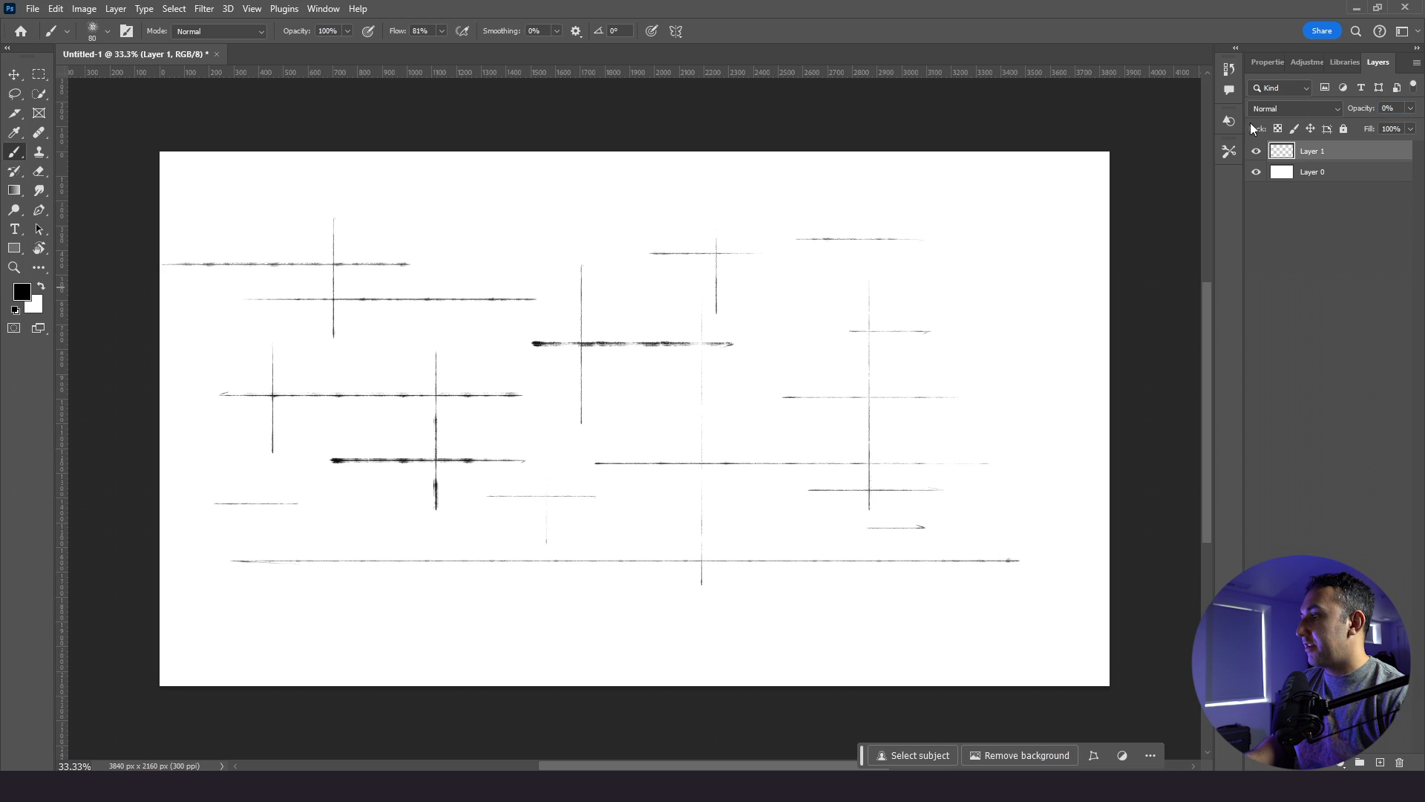
Set the line layer's opacity to 100% and apply a Color Overlay layer style with Normal blend mode at 100% opacity
{"action": "left_click_drag", "start_coordinate": [1356, 109], "coordinate": [1333, 132]}
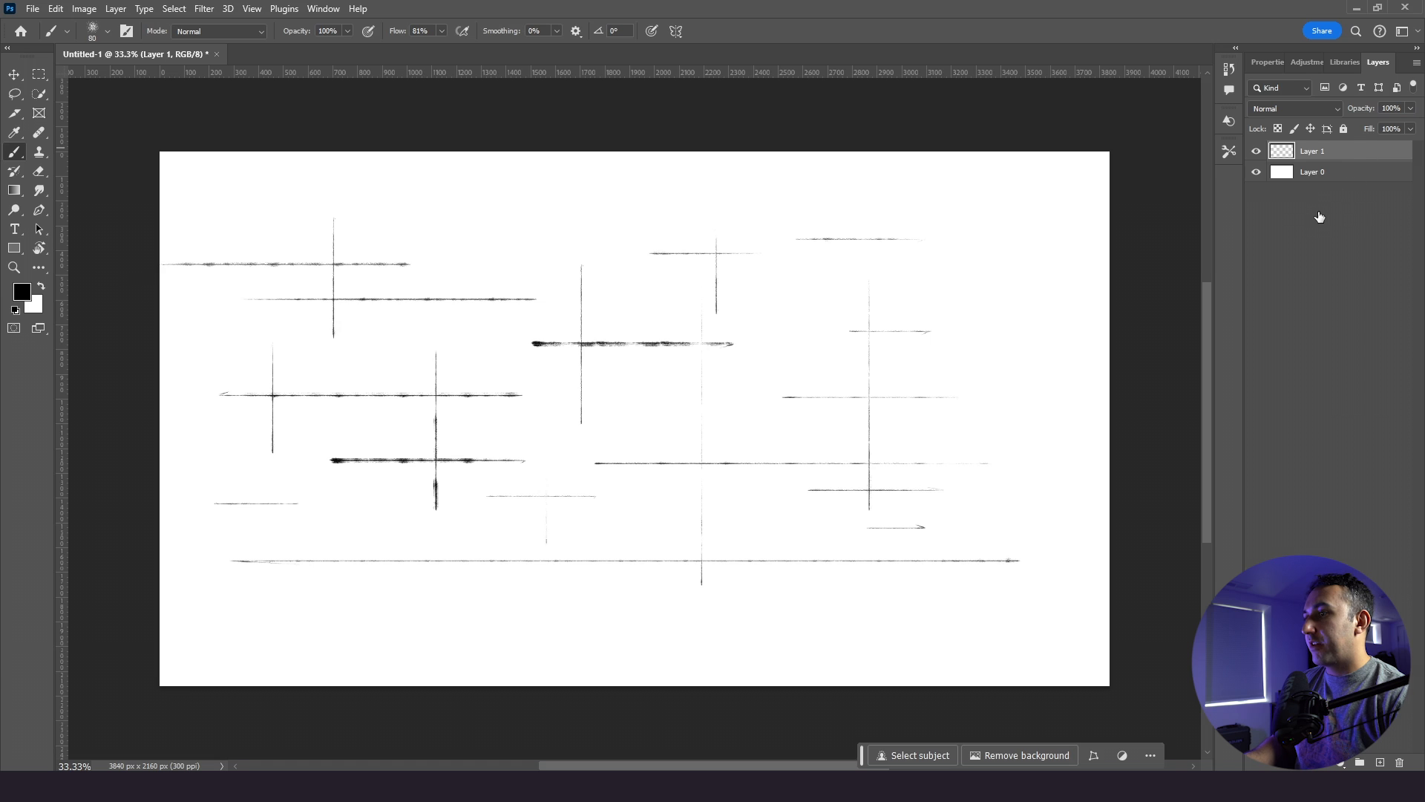
{"action": "double_click", "coordinate": [1354, 151]}
{"action": "left_click", "coordinate": [881, 359]}
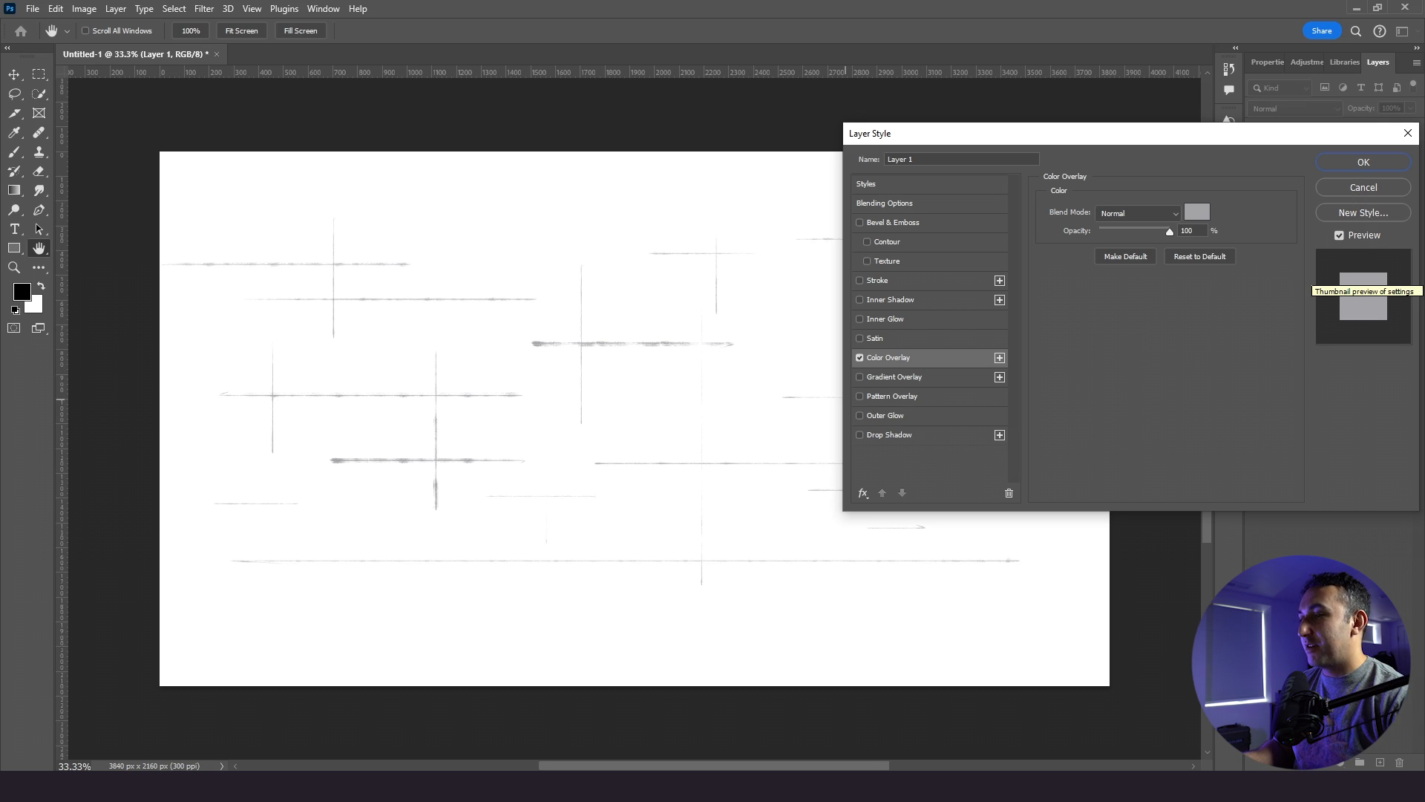
{"action": "left_click", "coordinate": [1357, 160]}
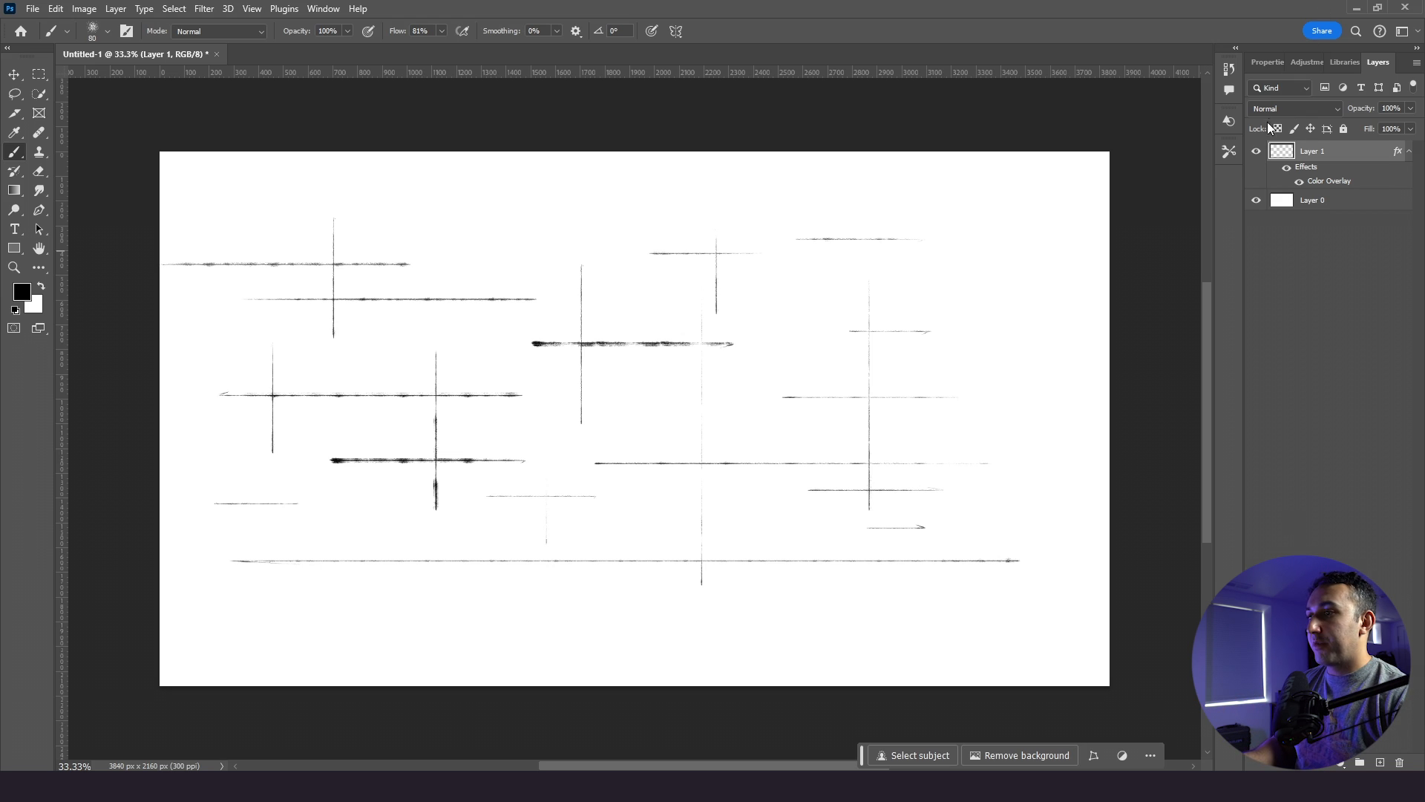
Toggle the visibility of the white background layer and the line layer to examine each one separately
{"action": "left_click", "coordinate": [1265, 207]}
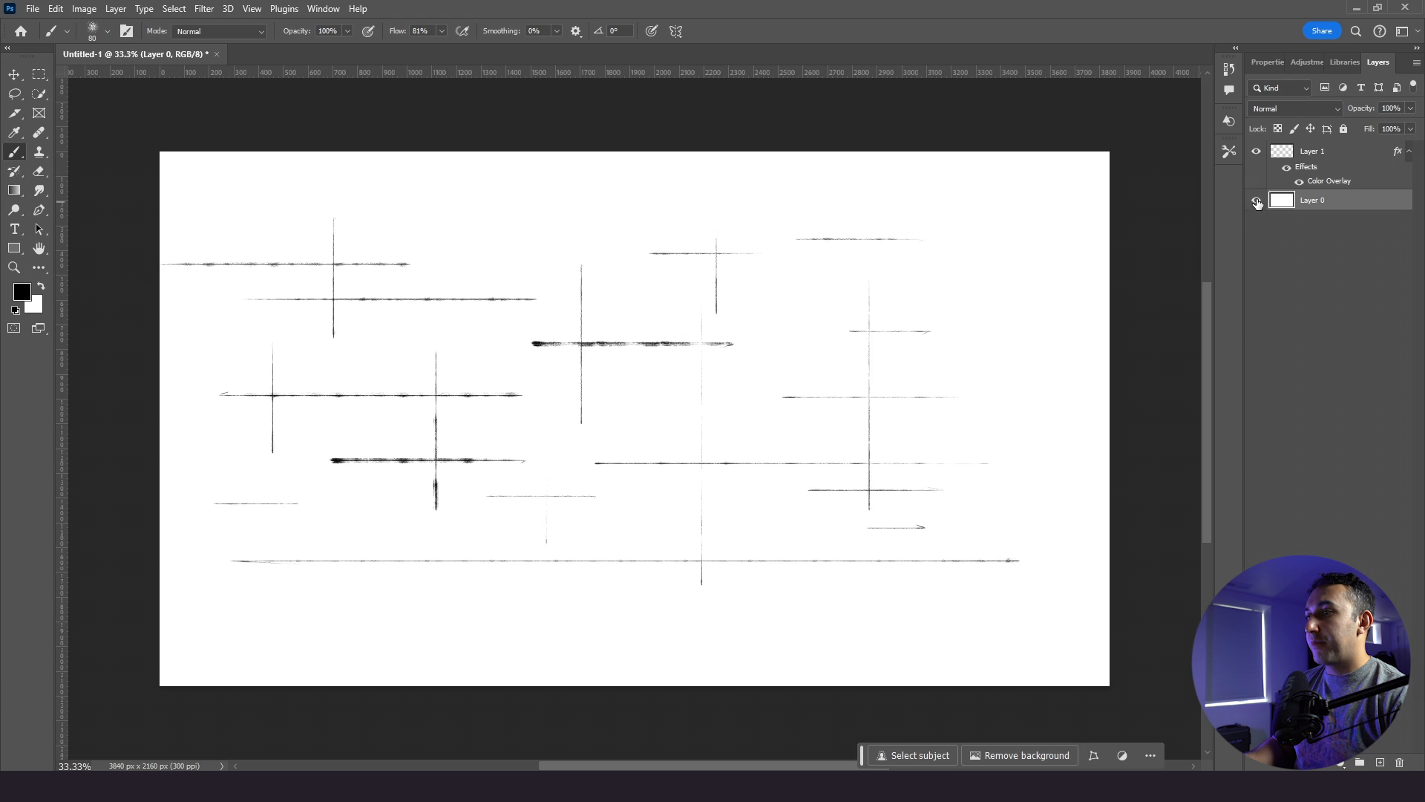
{"action": "left_click", "coordinate": [1256, 201]}
{"action": "left_click", "coordinate": [1255, 201]}
{"action": "left_click", "coordinate": [1273, 151]}
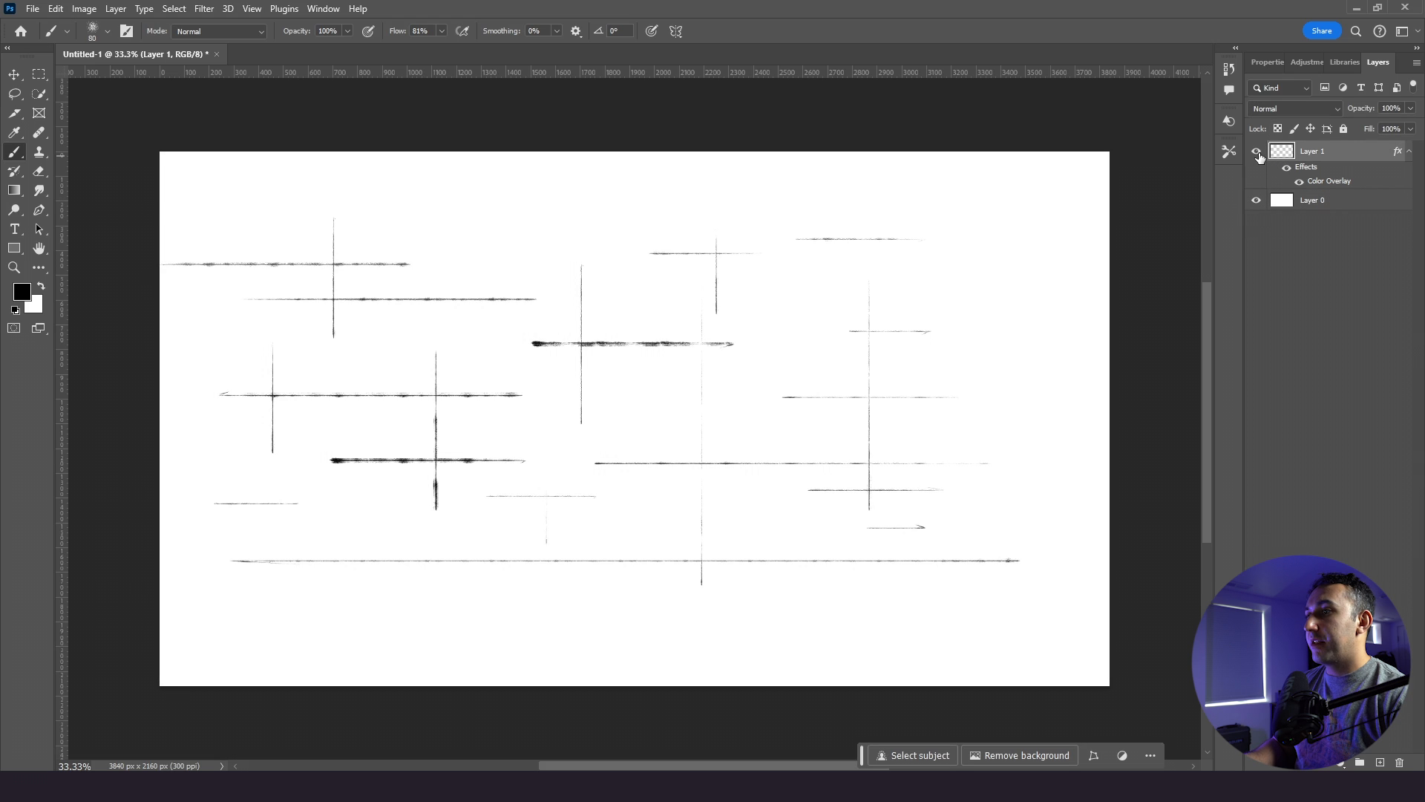
{"action": "left_click", "coordinate": [1257, 153]}
{"action": "left_click", "coordinate": [1256, 152]}
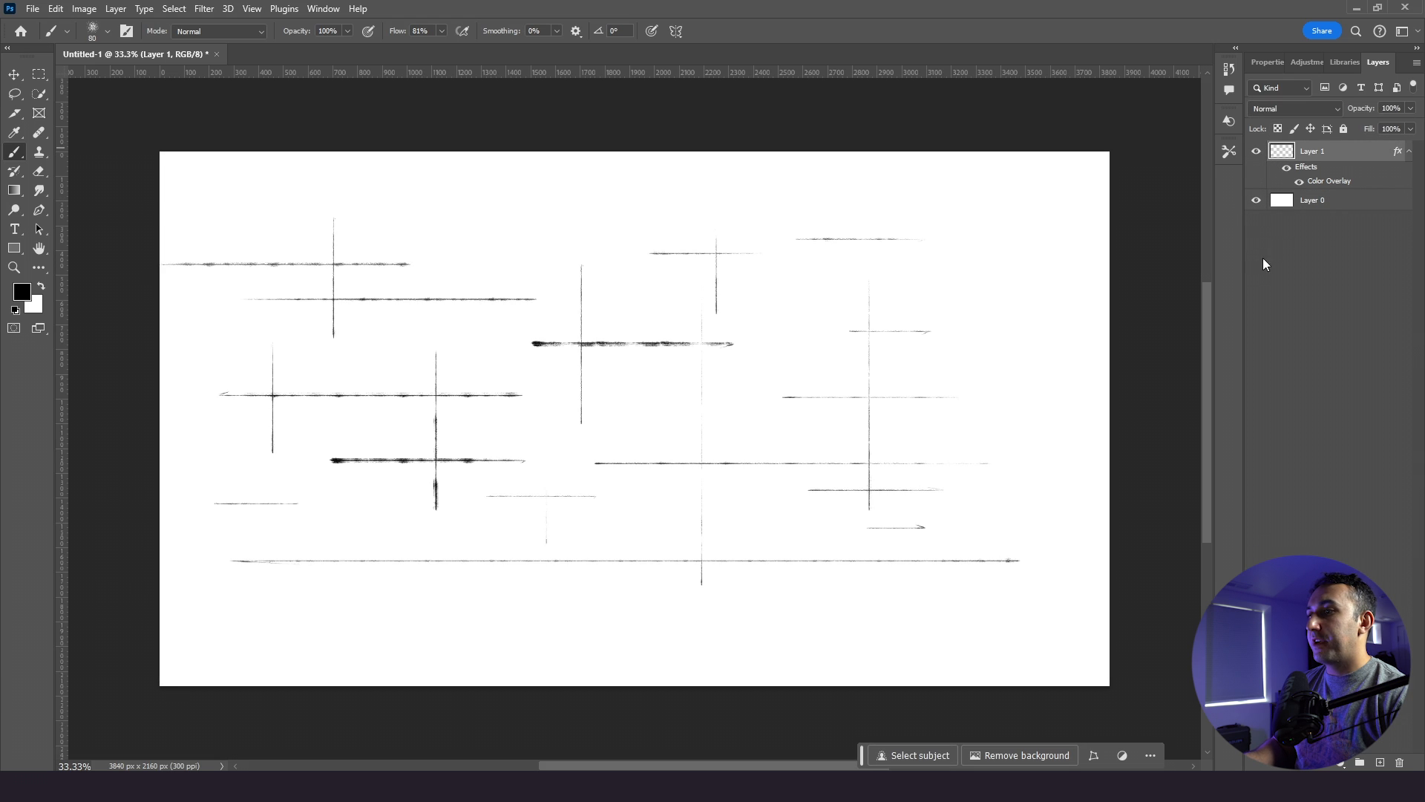
{"action": "left_click", "coordinate": [1266, 203]}
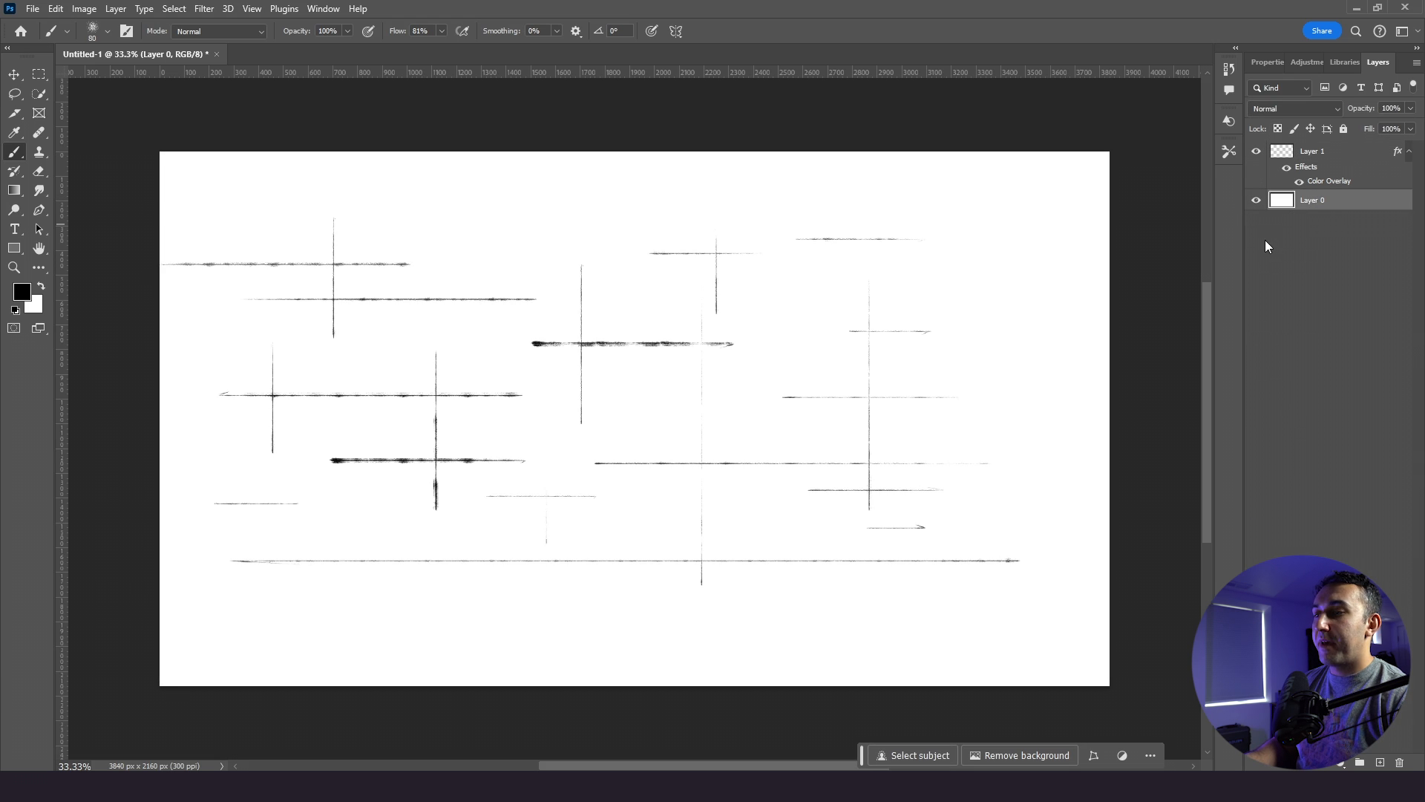
{"action": "left_click", "coordinate": [1304, 152]}
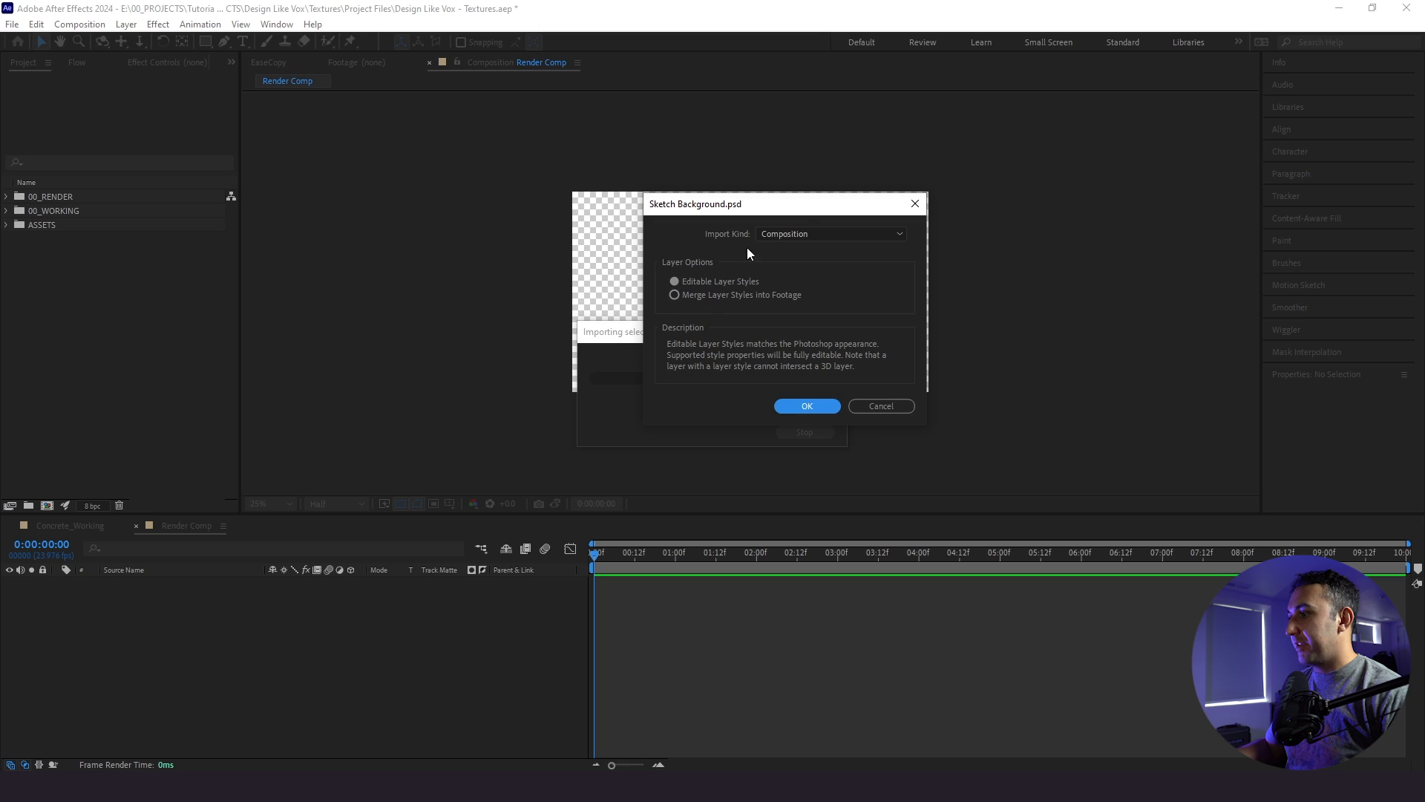
In After Effects, import Sketch Background.psd as a composition with editable layer styles and move it with its layers folder into the ASSETS folder
{"action": "left_click", "coordinate": [796, 403]}
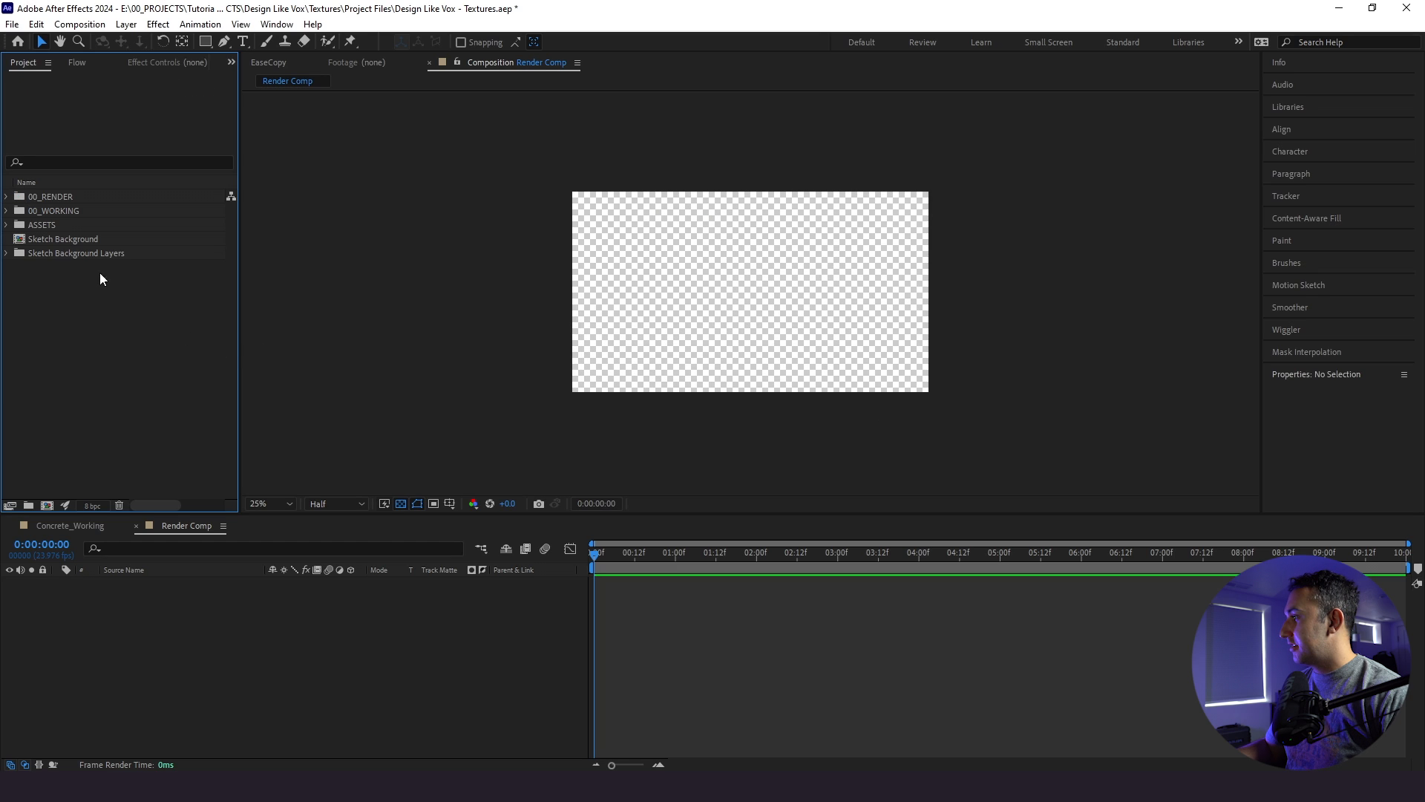
{"action": "left_click", "coordinate": [46, 242]}
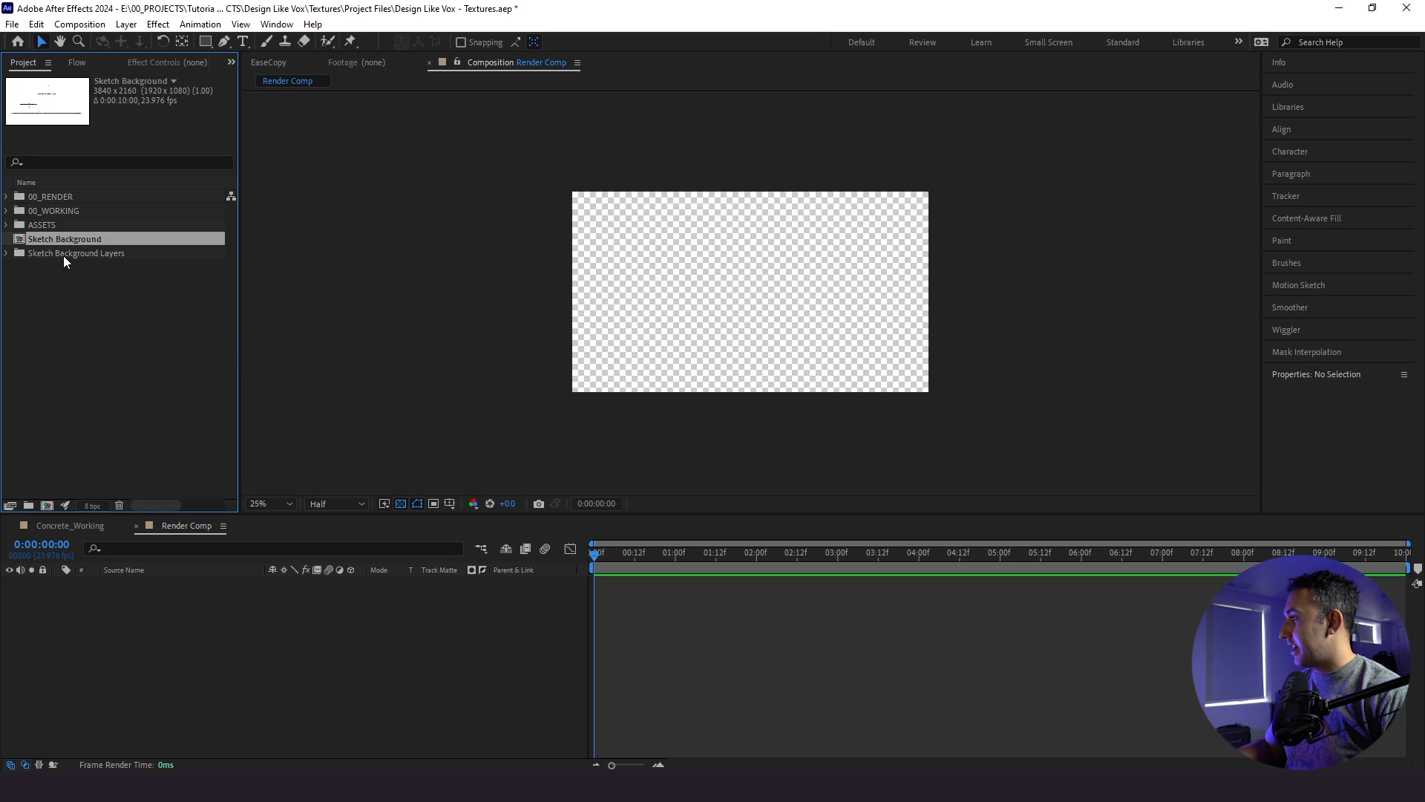
{"action": "left_click", "coordinate": [64, 256], "text": "shift"}
{"action": "left_click_drag", "start_coordinate": [48, 242], "coordinate": [43, 225]}
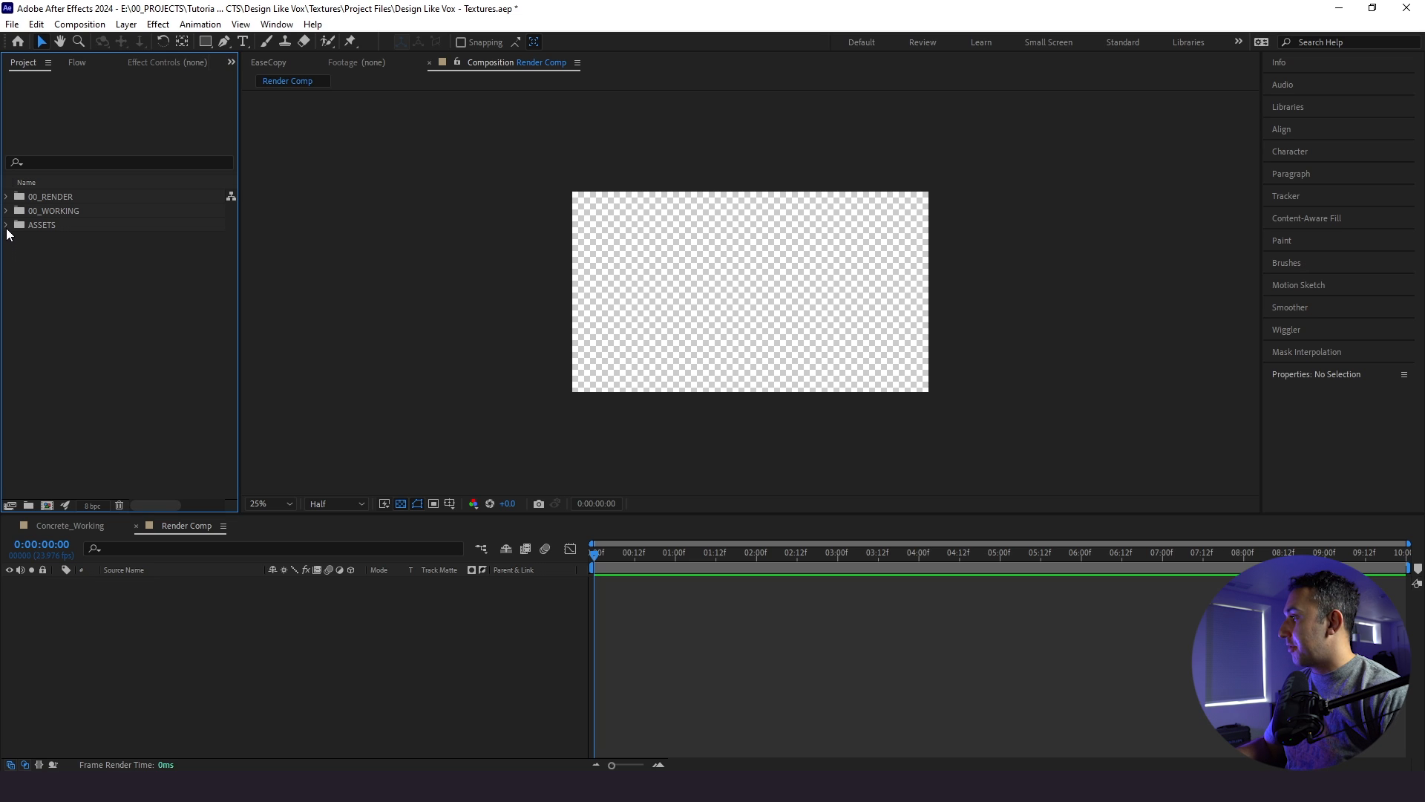
Add the Sketch Background composition from the ASSETS folder to the Render Comp timeline as a layer
{"action": "left_click", "coordinate": [294, 504]}
{"action": "left_click", "coordinate": [273, 236]}
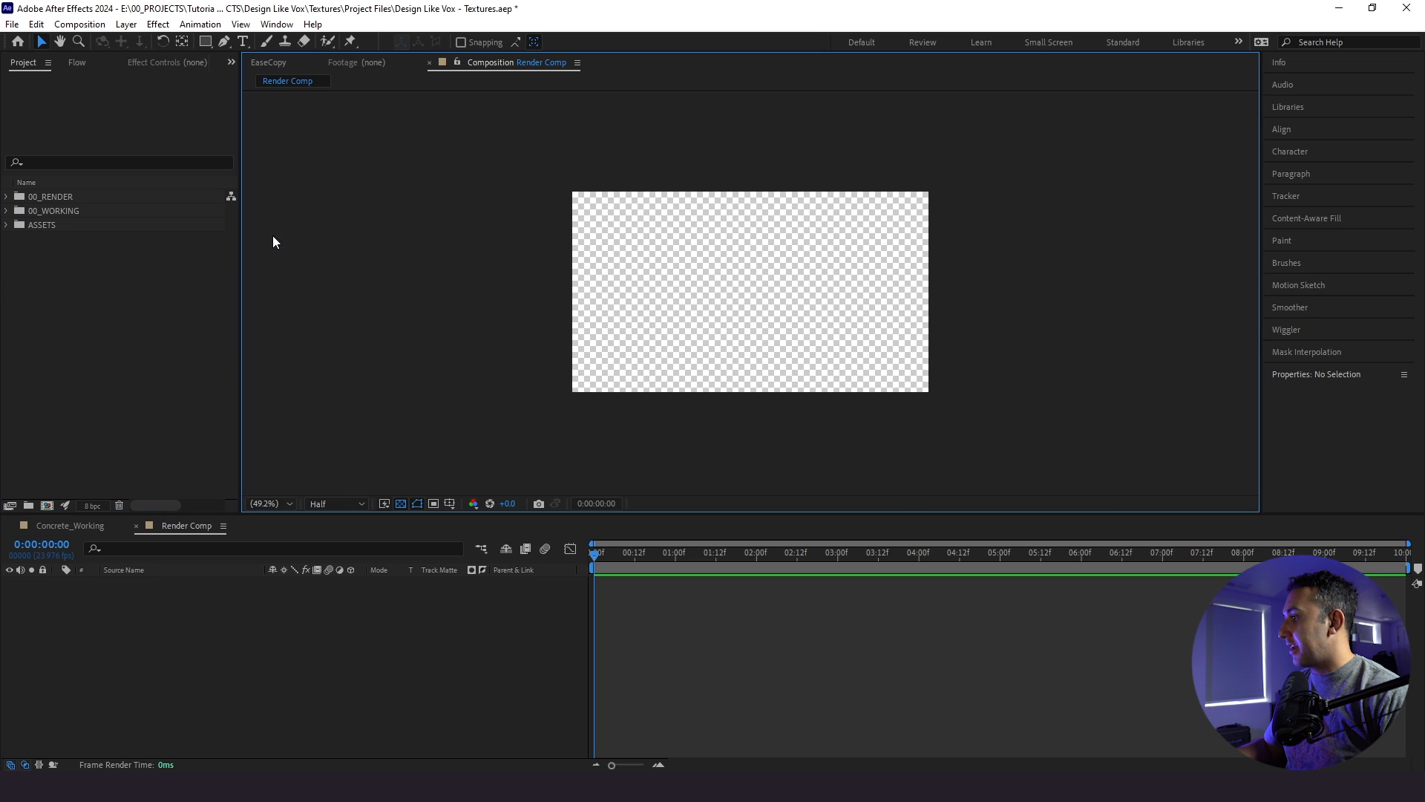
{"action": "left_click", "coordinate": [7, 225]}
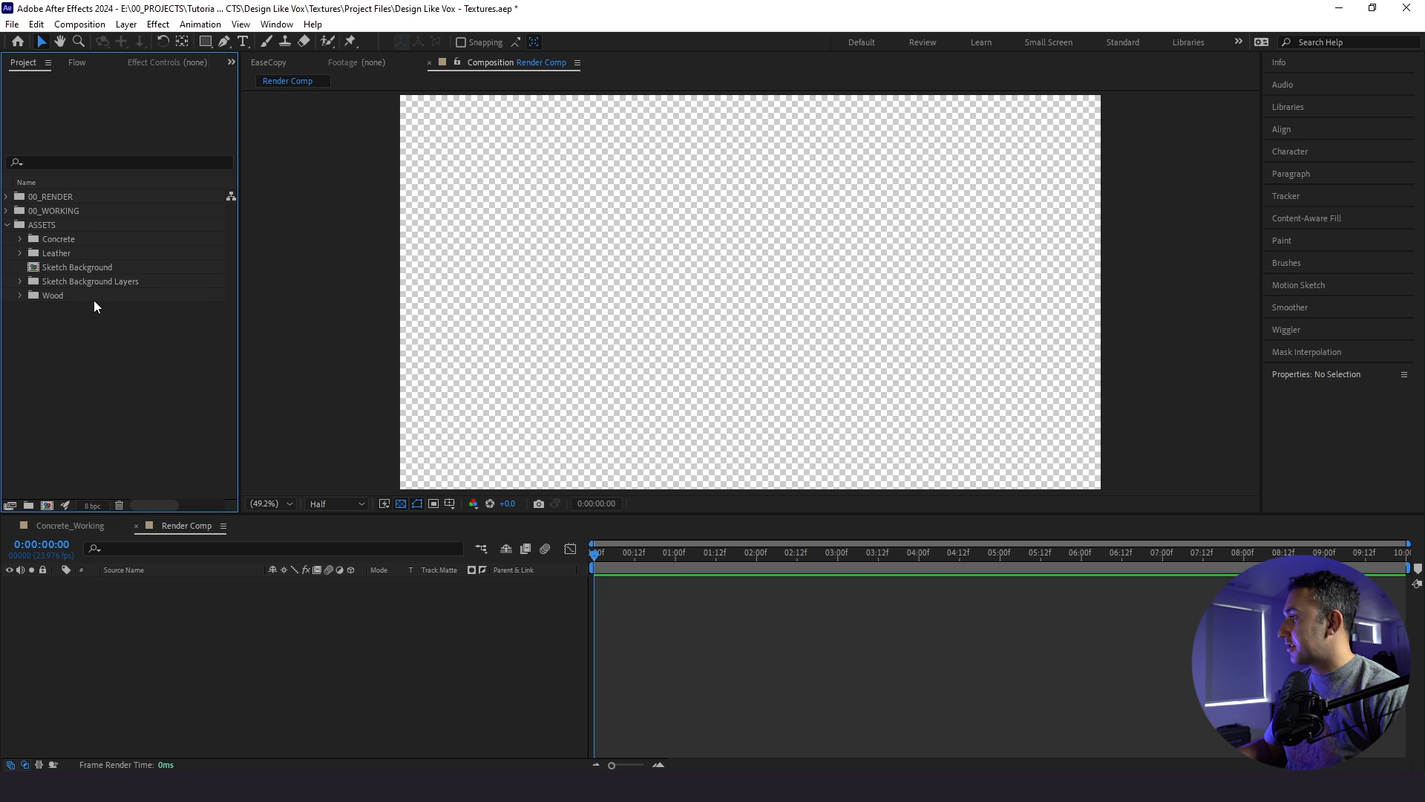
{"action": "left_click", "coordinate": [74, 269]}
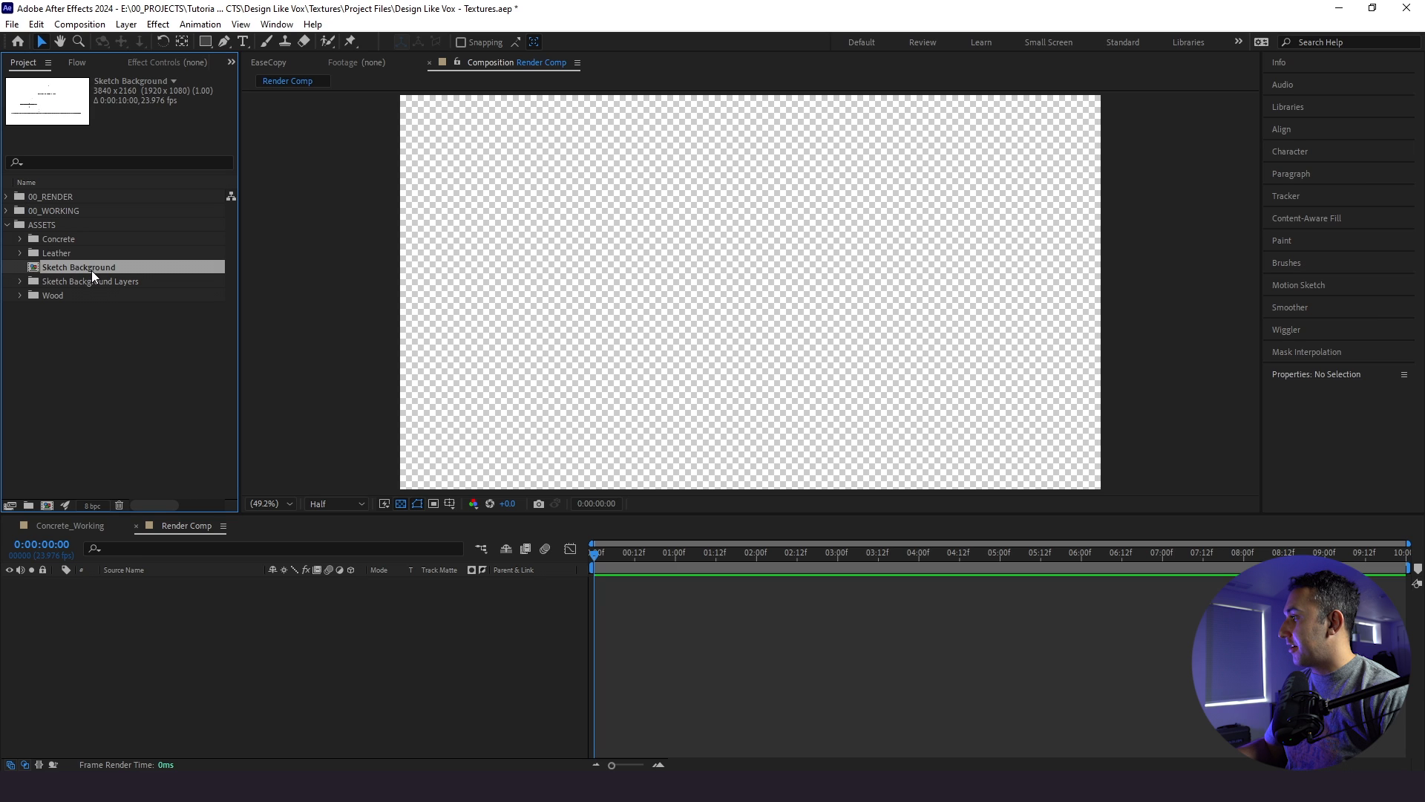
{"action": "left_click_drag", "start_coordinate": [91, 270], "coordinate": [208, 610]}
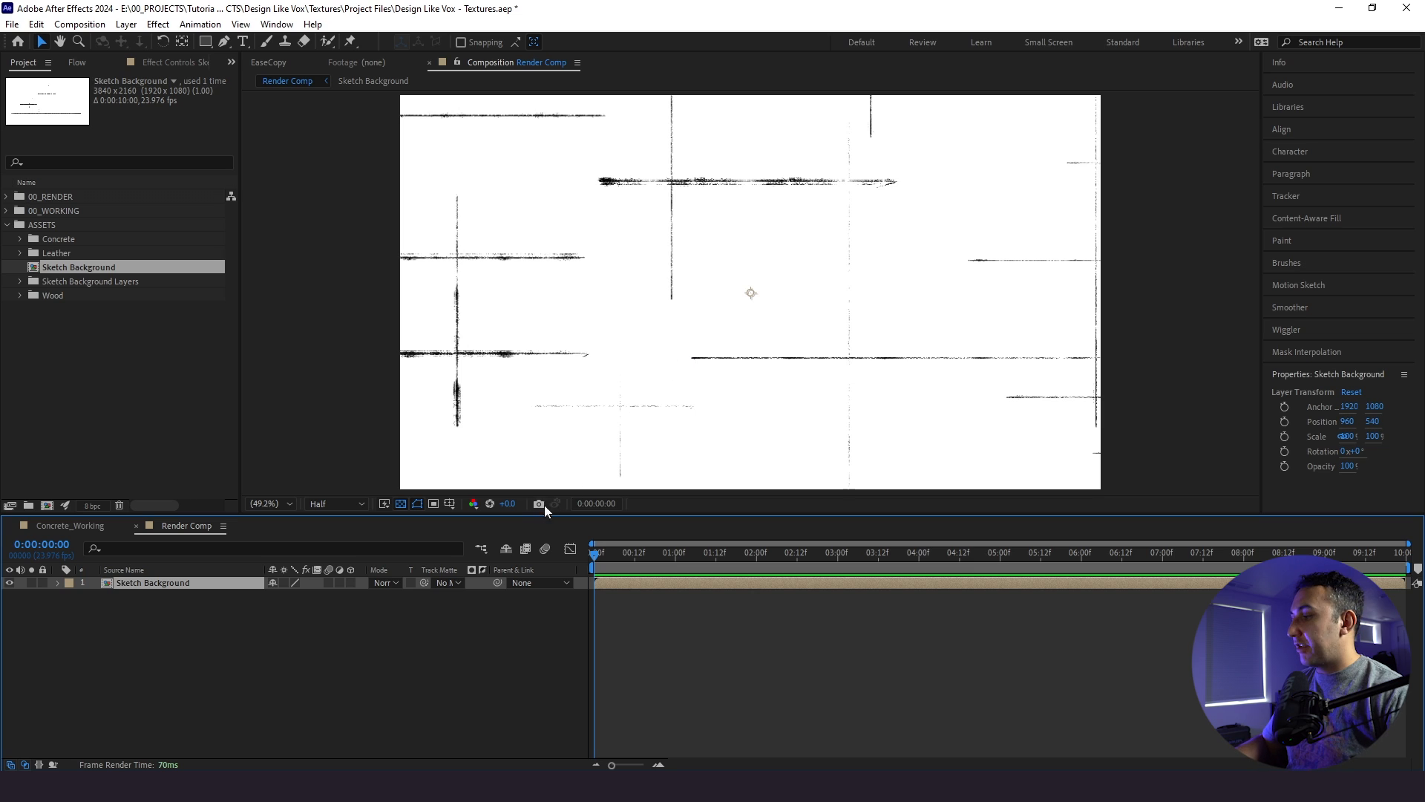
{"action": "key", "text": "comma"}
{"action": "key", "text": "comma"}
{"action": "key", "text": "comma"}
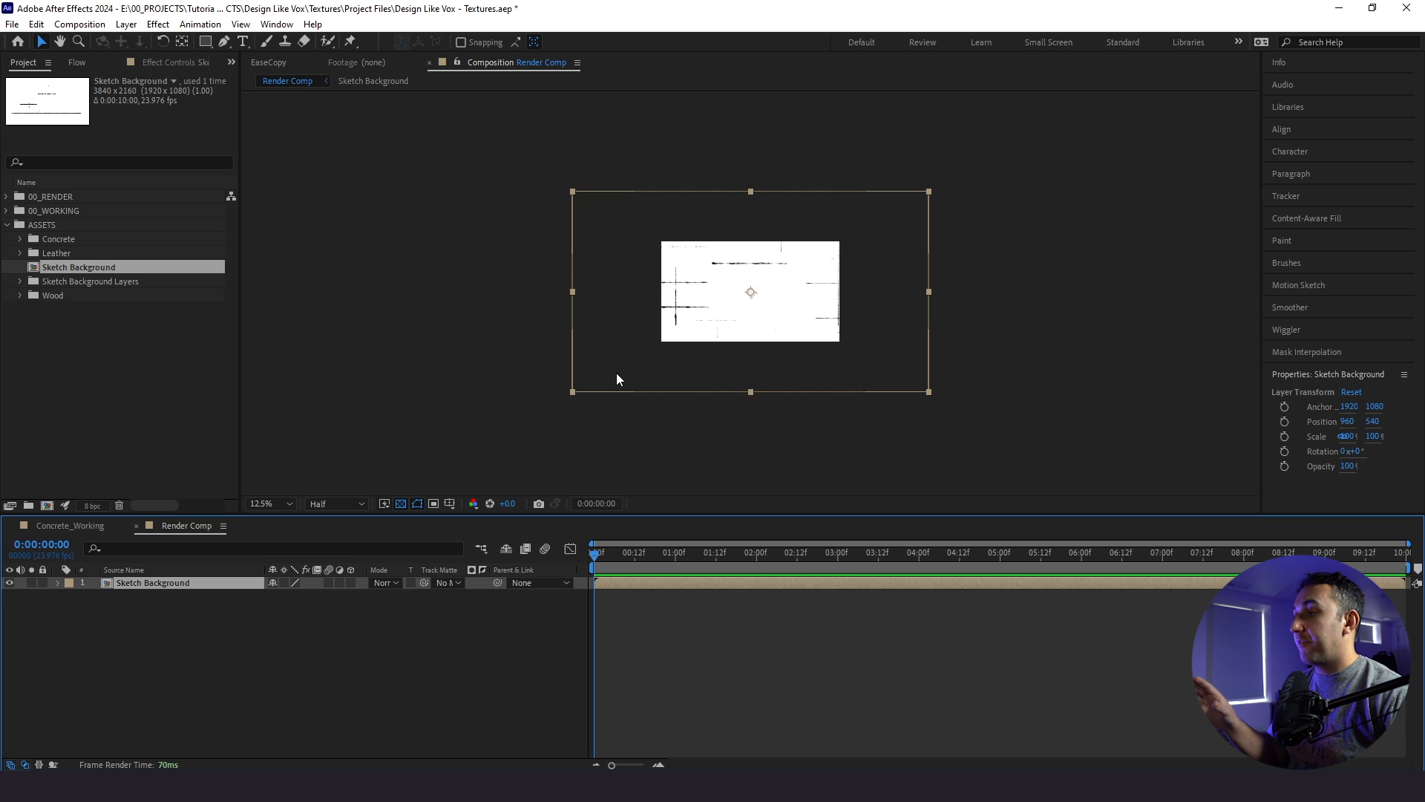
Set the Sketch Background layer's scale to 50% in the Render Comp, keeping it centred in the frame
{"action": "mouse_move", "coordinate": [668, 331]}
{"action": "left_mouse_down"}
{"action": "mouse_move", "coordinate": [754, 362]}
{"action": "mouse_move", "coordinate": [643, 346]}
{"action": "mouse_move", "coordinate": [668, 309]}
{"action": "mouse_move", "coordinate": [660, 322]}
{"action": "left_mouse_up"}
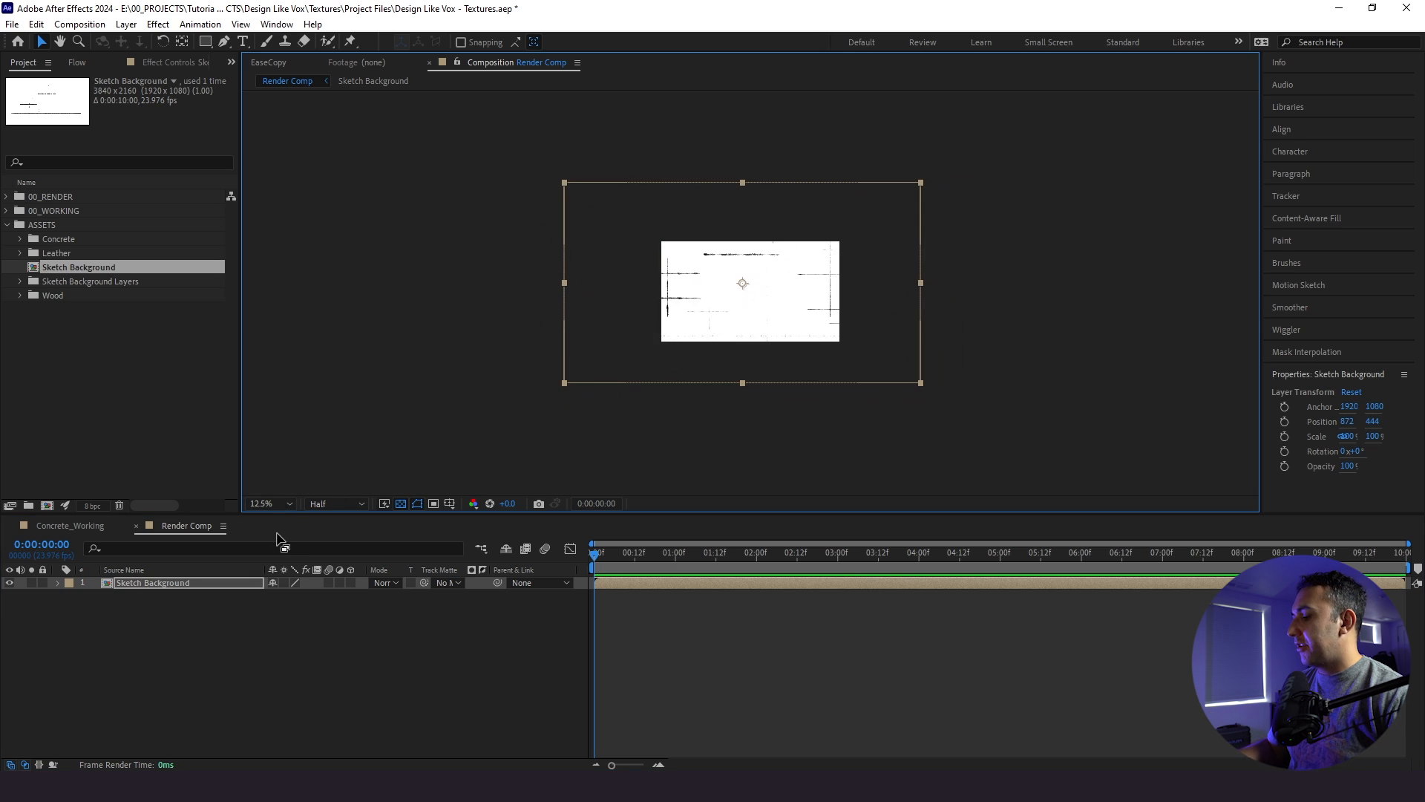
{"action": "key", "text": "ctrl+Home"}
{"action": "key", "text": "s"}
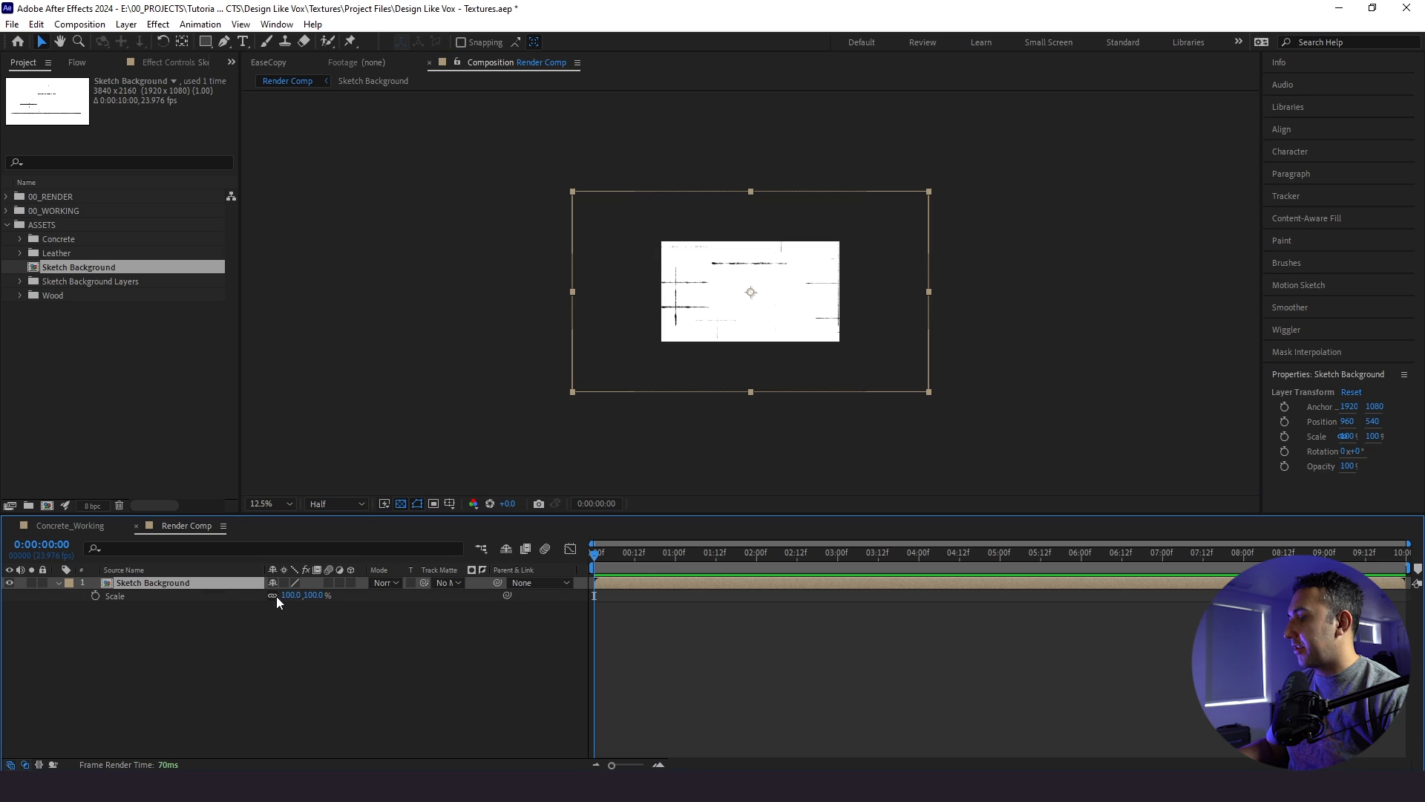
{"action": "left_click", "coordinate": [286, 595]}
{"action": "type", "text": "50"}
{"action": "key", "text": "Return"}
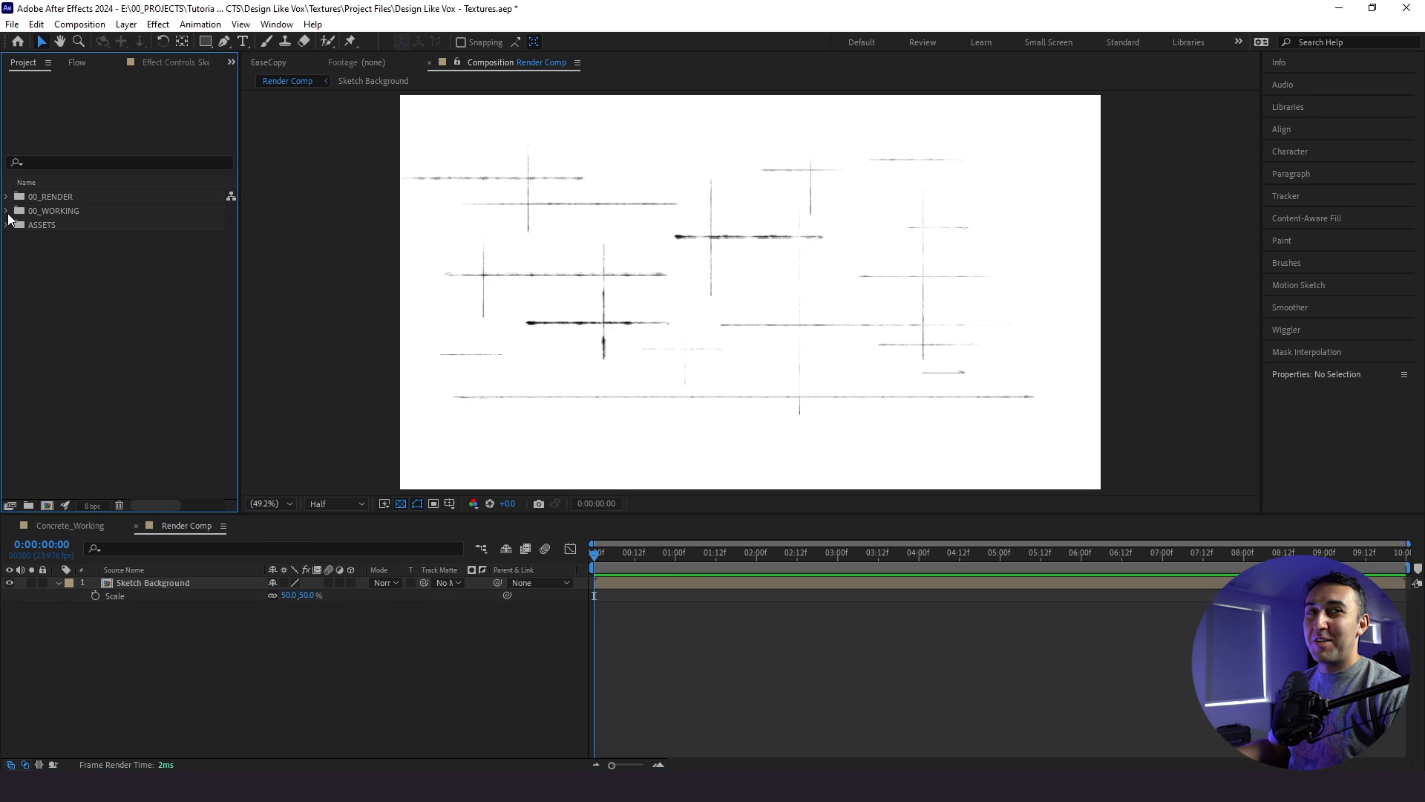
Open the Wood_Working and Leather_Working compositions from the 00_WORKING folder and scrub through their texture sequences
{"action": "left_click", "coordinate": [8, 211]}
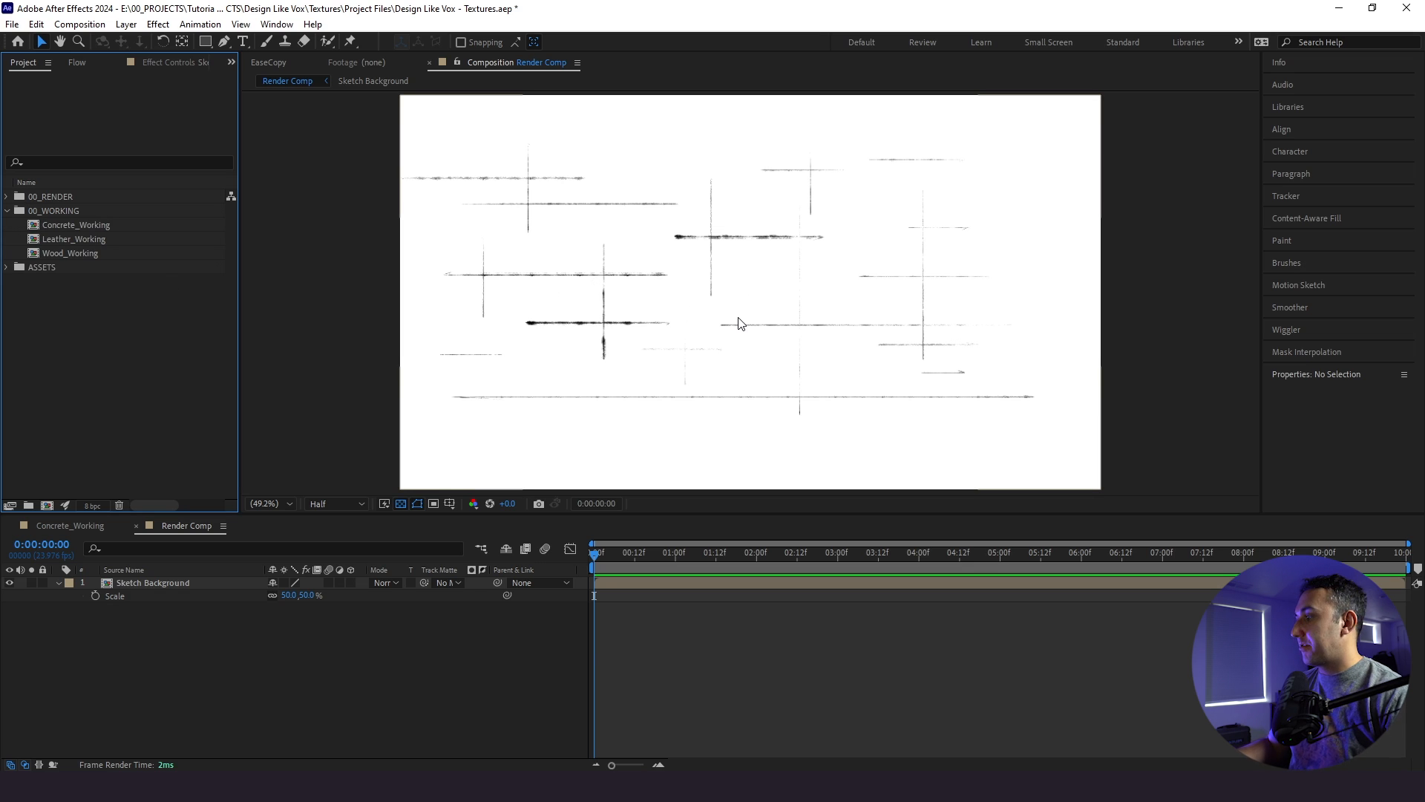
{"action": "double_click", "coordinate": [73, 253]}
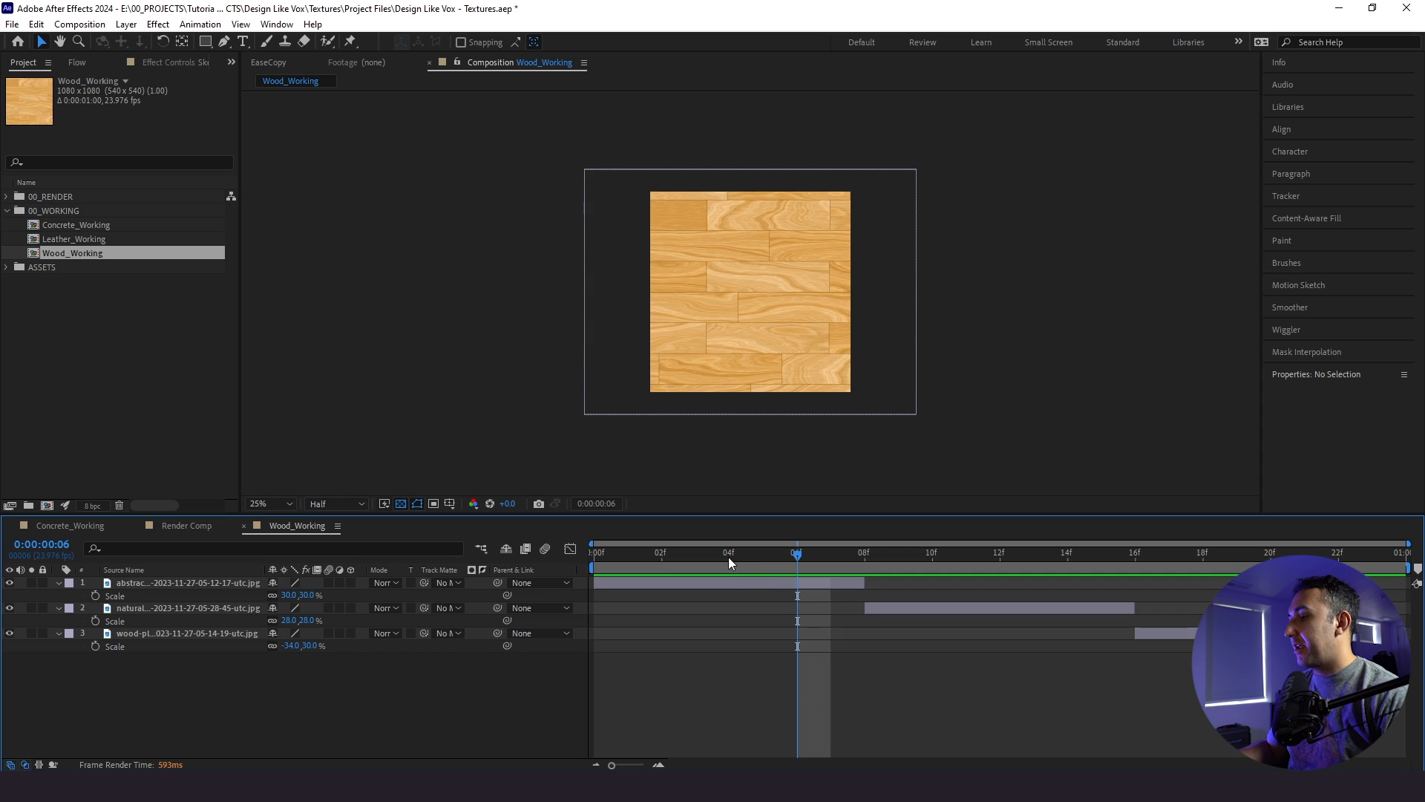
{"action": "left_click_drag", "start_coordinate": [728, 557], "coordinate": [504, 586]}
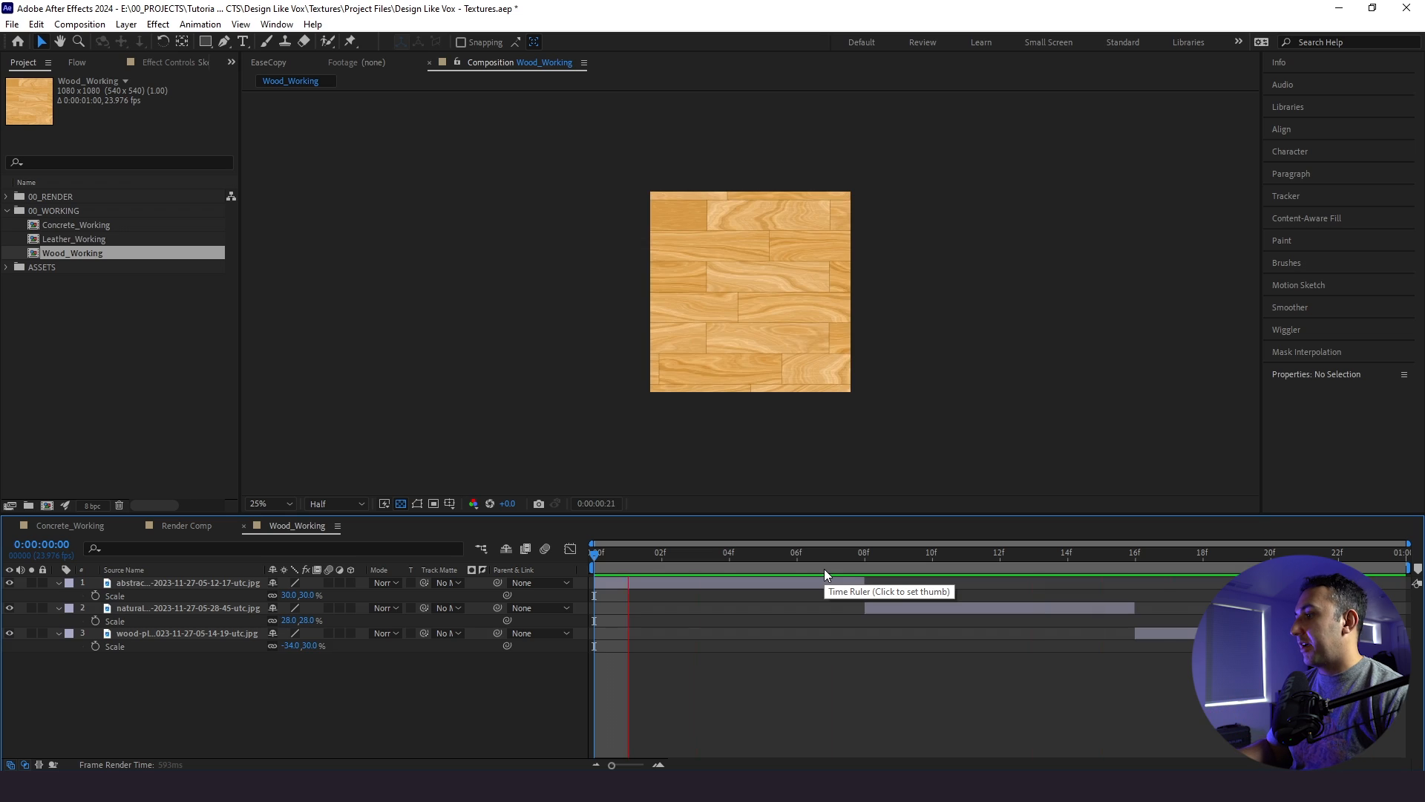
{"action": "double_click", "coordinate": [92, 238]}
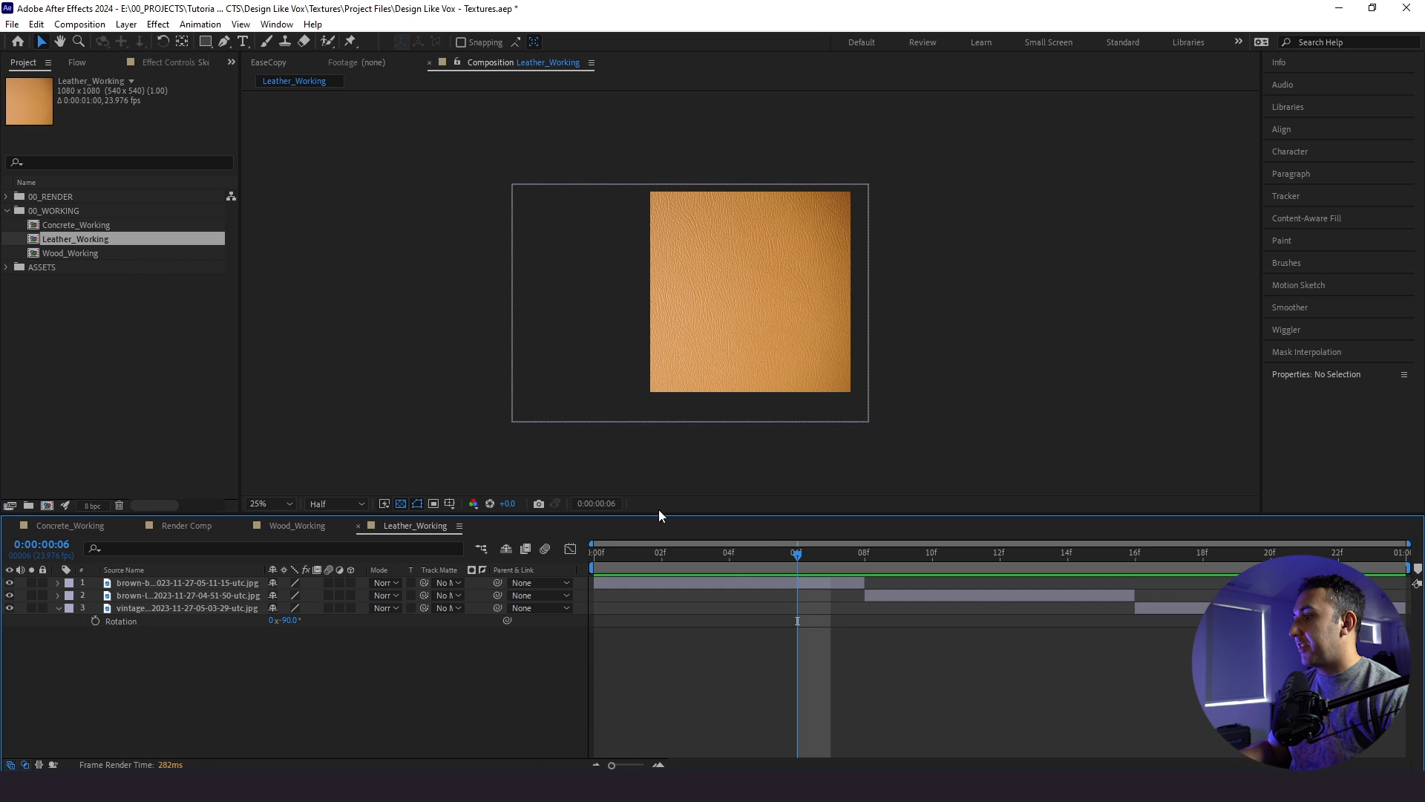
{"action": "left_click_drag", "start_coordinate": [644, 554], "coordinate": [557, 564]}
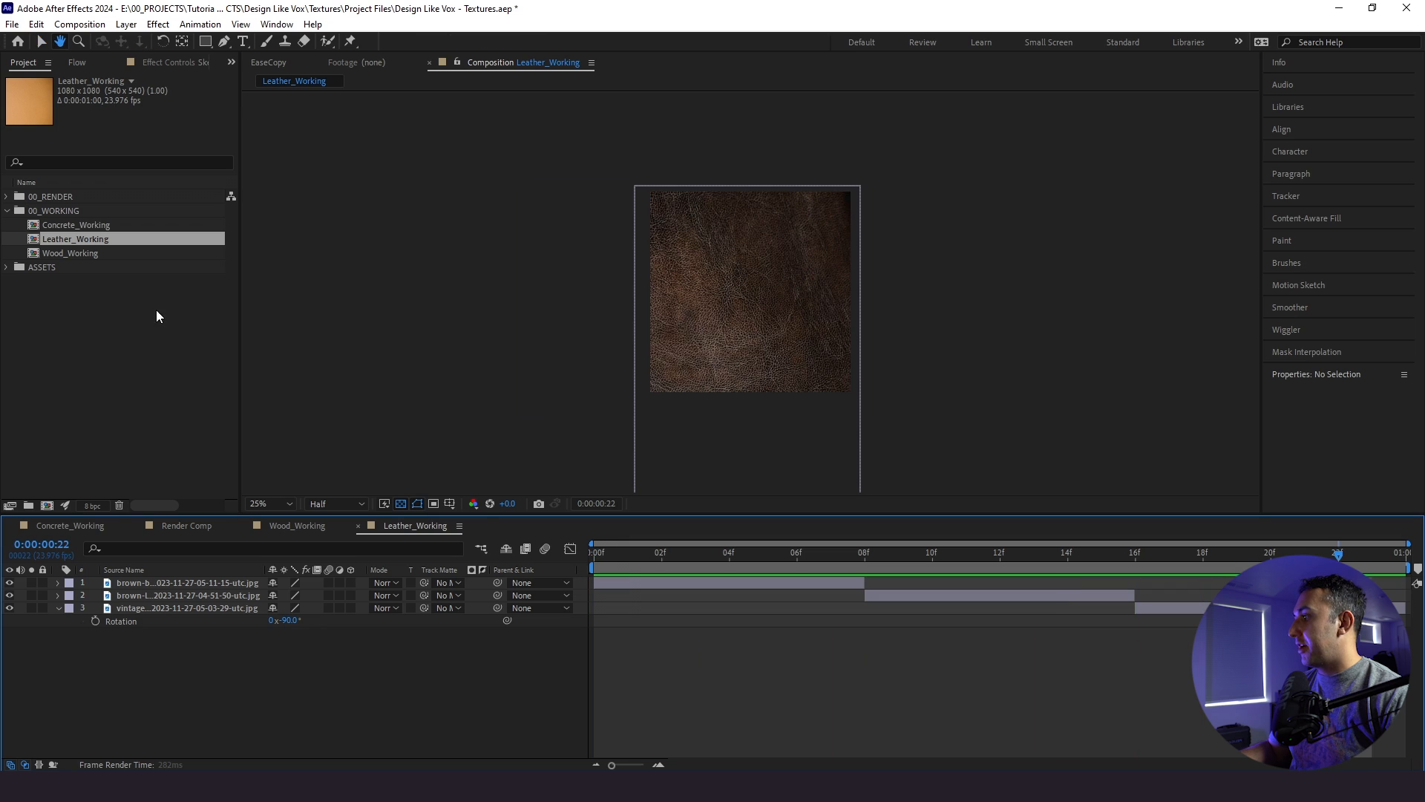
Open the Concrete_Working composition and add all three concrete images from the ASSETS Concrete folder as layers
{"action": "double_click", "coordinate": [74, 225]}
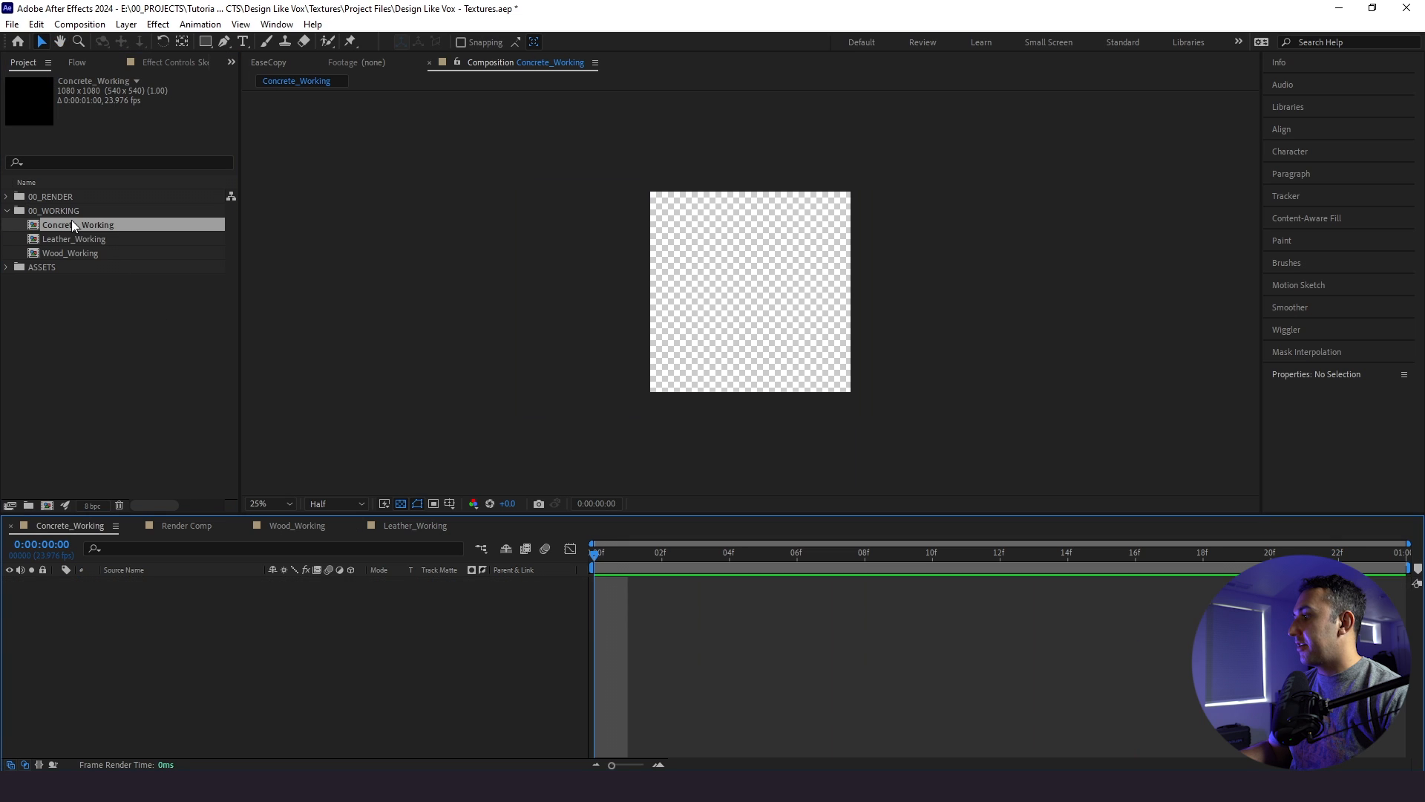
{"action": "left_click", "coordinate": [7, 268]}
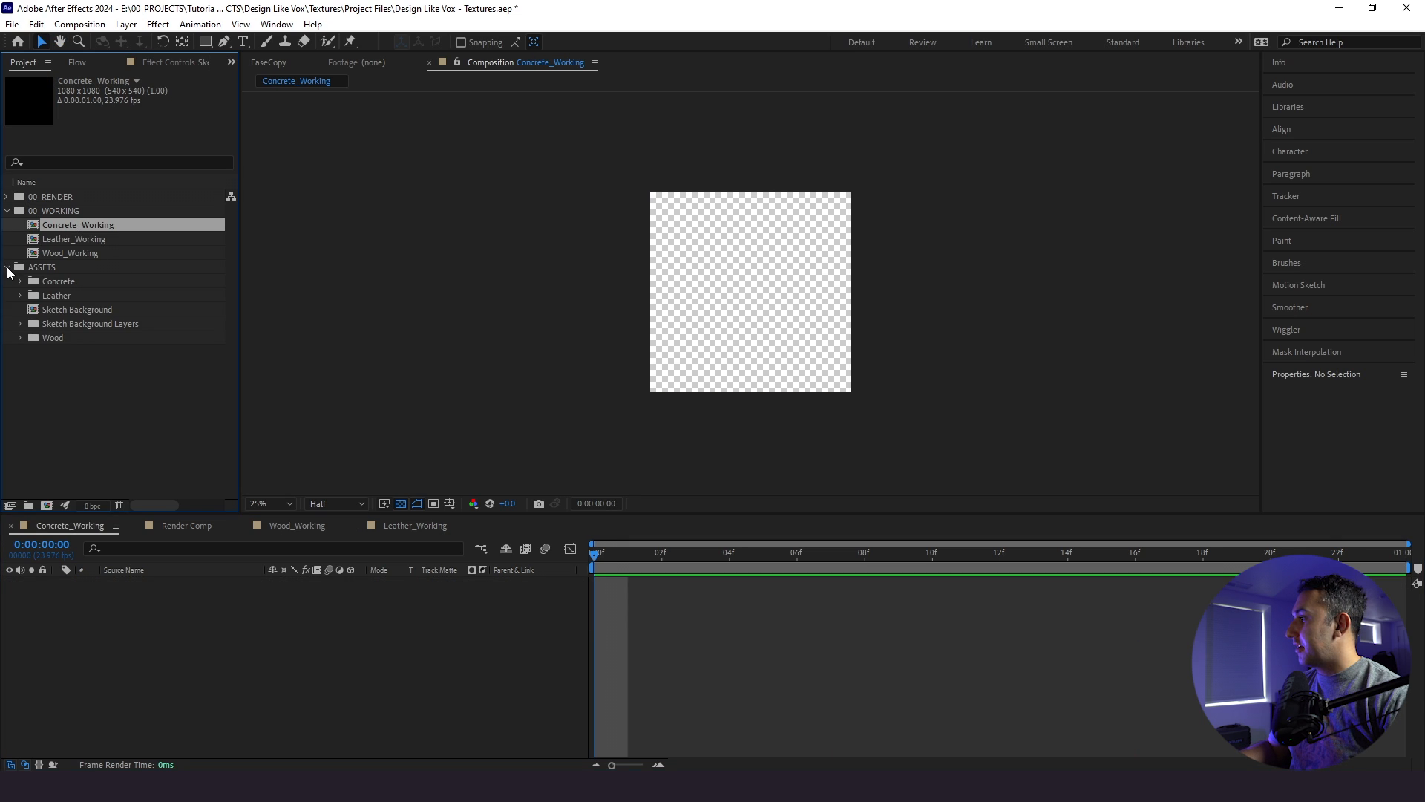
{"action": "left_click", "coordinate": [20, 282]}
{"action": "left_click", "coordinate": [59, 297]}
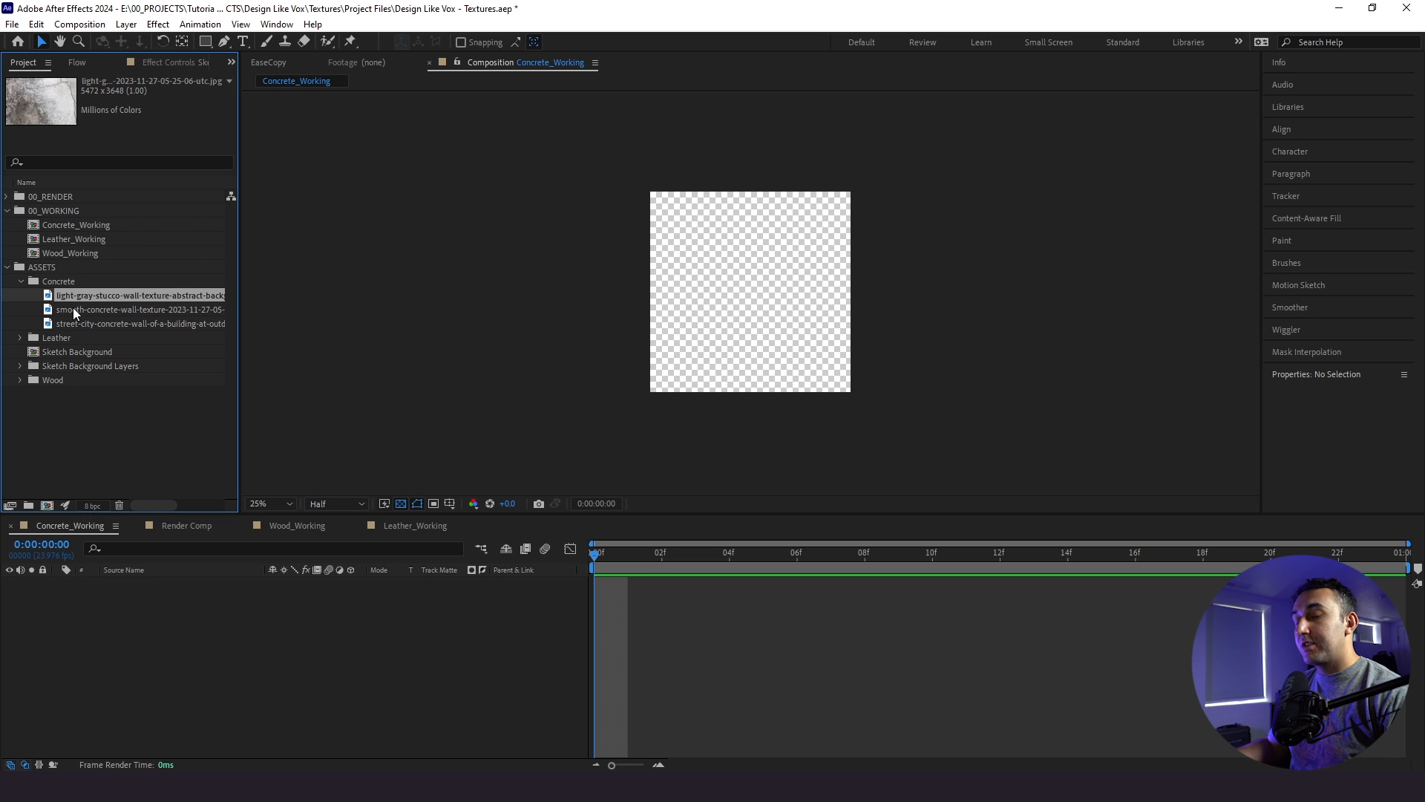
{"action": "left_click", "coordinate": [271, 504]}
{"action": "left_click", "coordinate": [281, 262]}
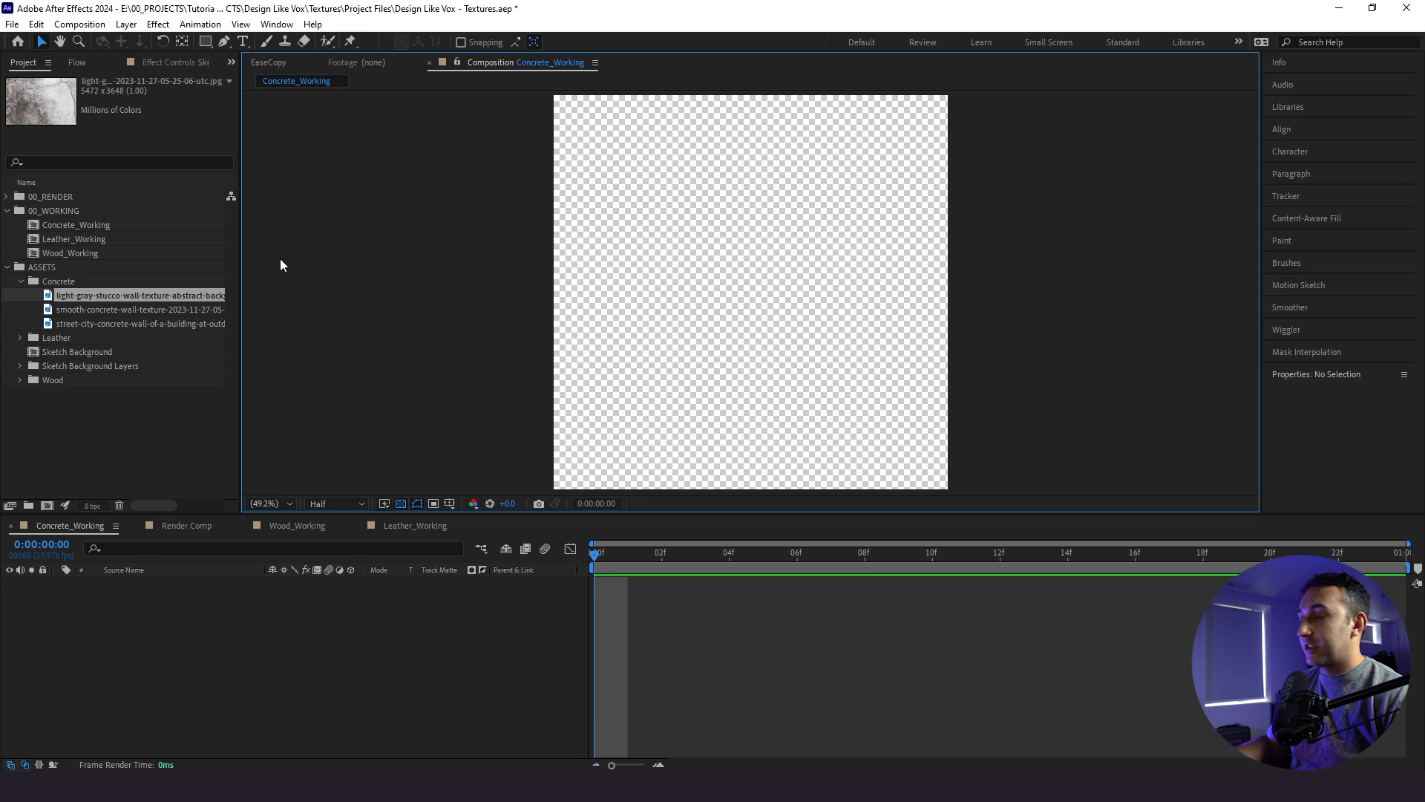
{"action": "left_click", "coordinate": [133, 324], "text": "shift"}
{"action": "left_click_drag", "start_coordinate": [139, 324], "coordinate": [194, 588]}
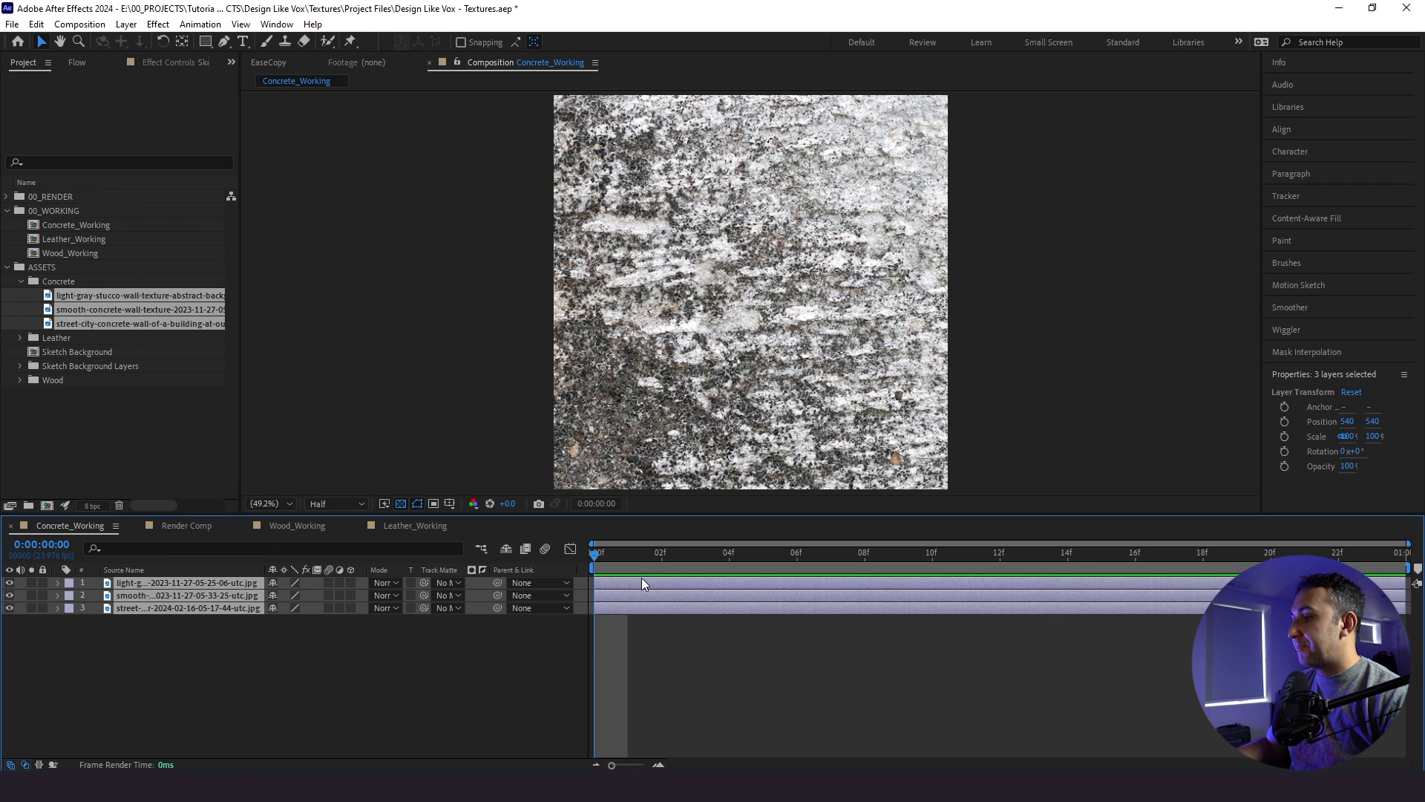
Trim the three concrete layers to end at frame 8, removing the remainder, and return to the first frame
{"action": "left_click_drag", "start_coordinate": [642, 555], "coordinate": [855, 583]}
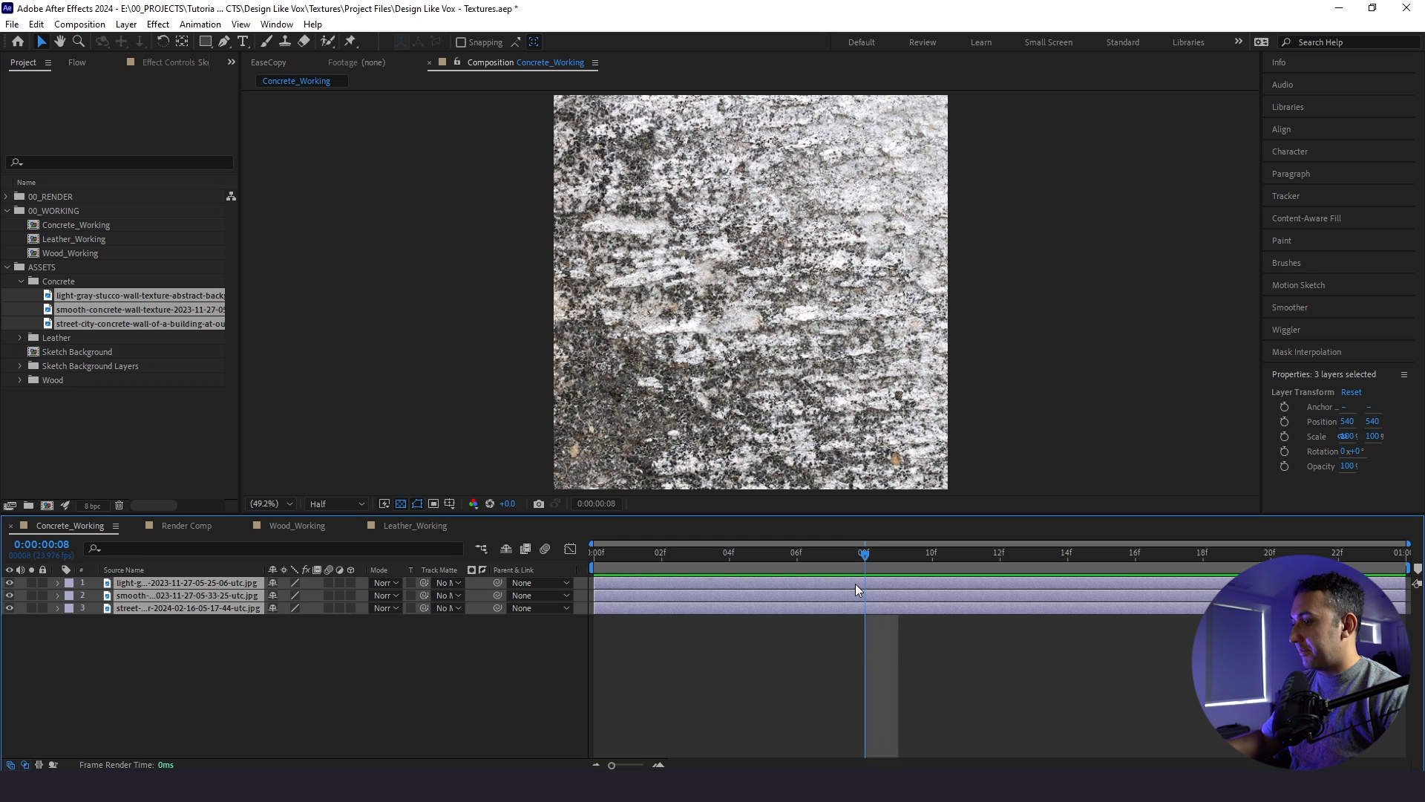
{"action": "key", "text": "ctrl+shift+d"}
{"action": "key", "text": "Delete"}
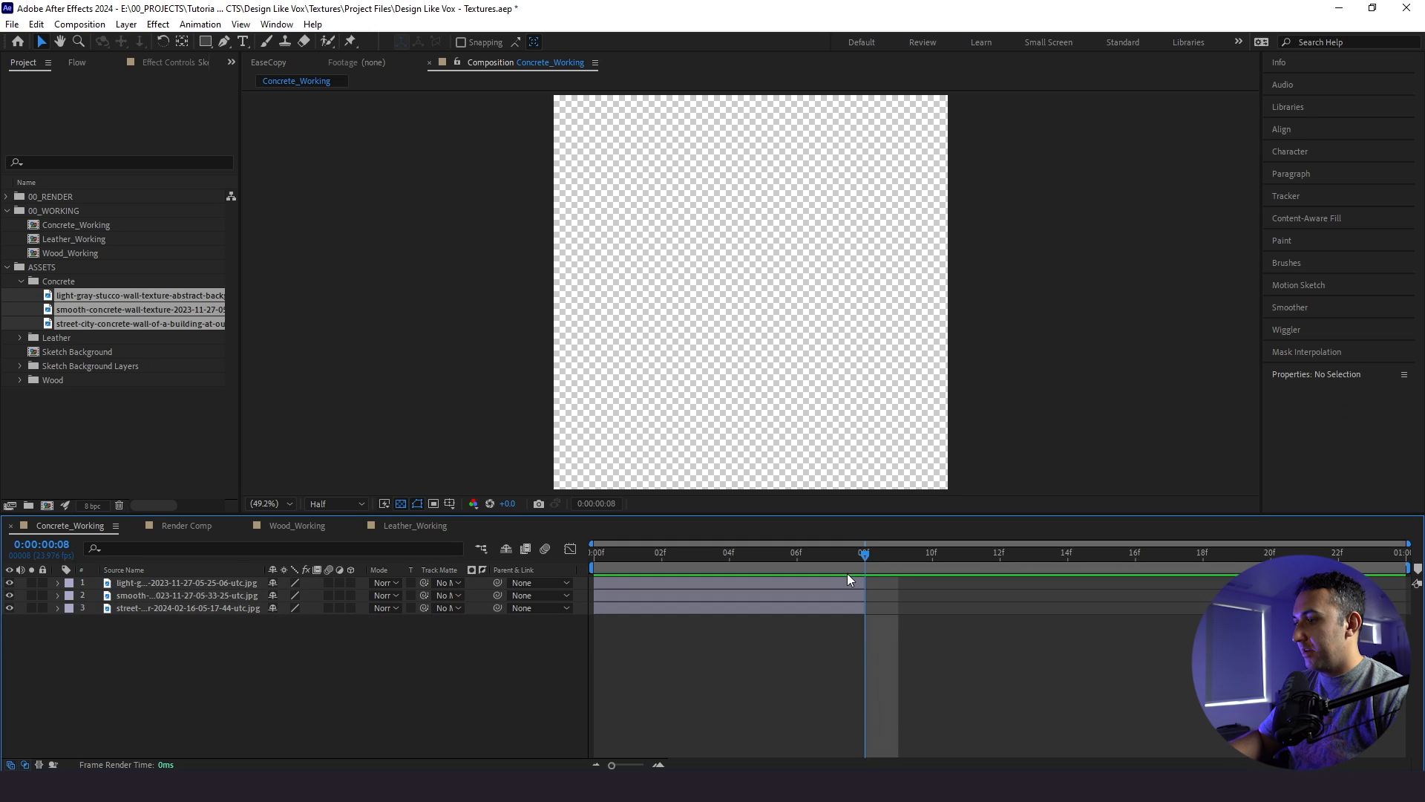
{"action": "left_click", "coordinate": [819, 558]}
{"action": "left_click_drag", "start_coordinate": [819, 562], "coordinate": [536, 565]}
Scale all three concrete texture layers down together to 33%
{"action": "scroll", "coordinate": [727, 328], "scroll_direction": "down", "scroll_amount": 2}
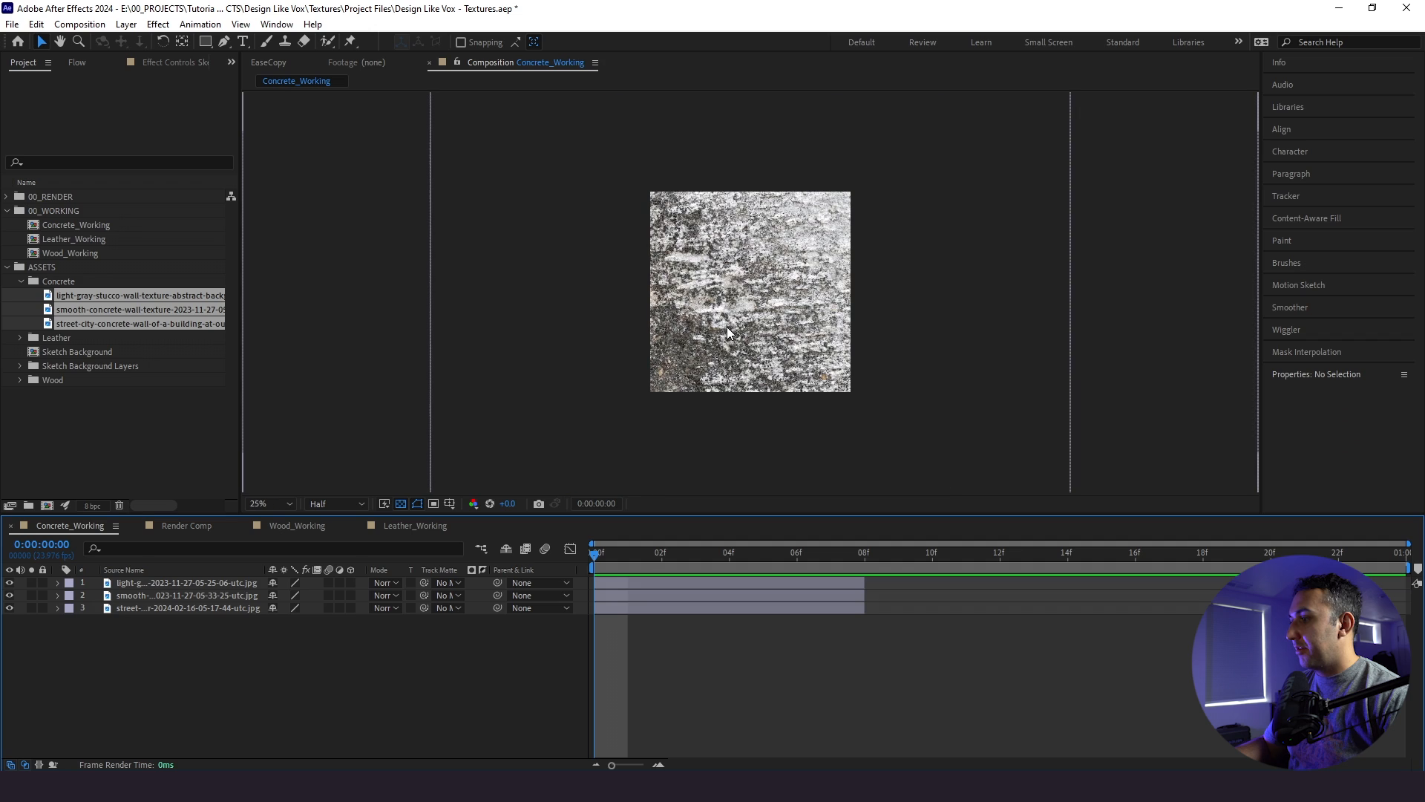
{"action": "scroll", "coordinate": [727, 326], "scroll_direction": "down", "scroll_amount": 1}
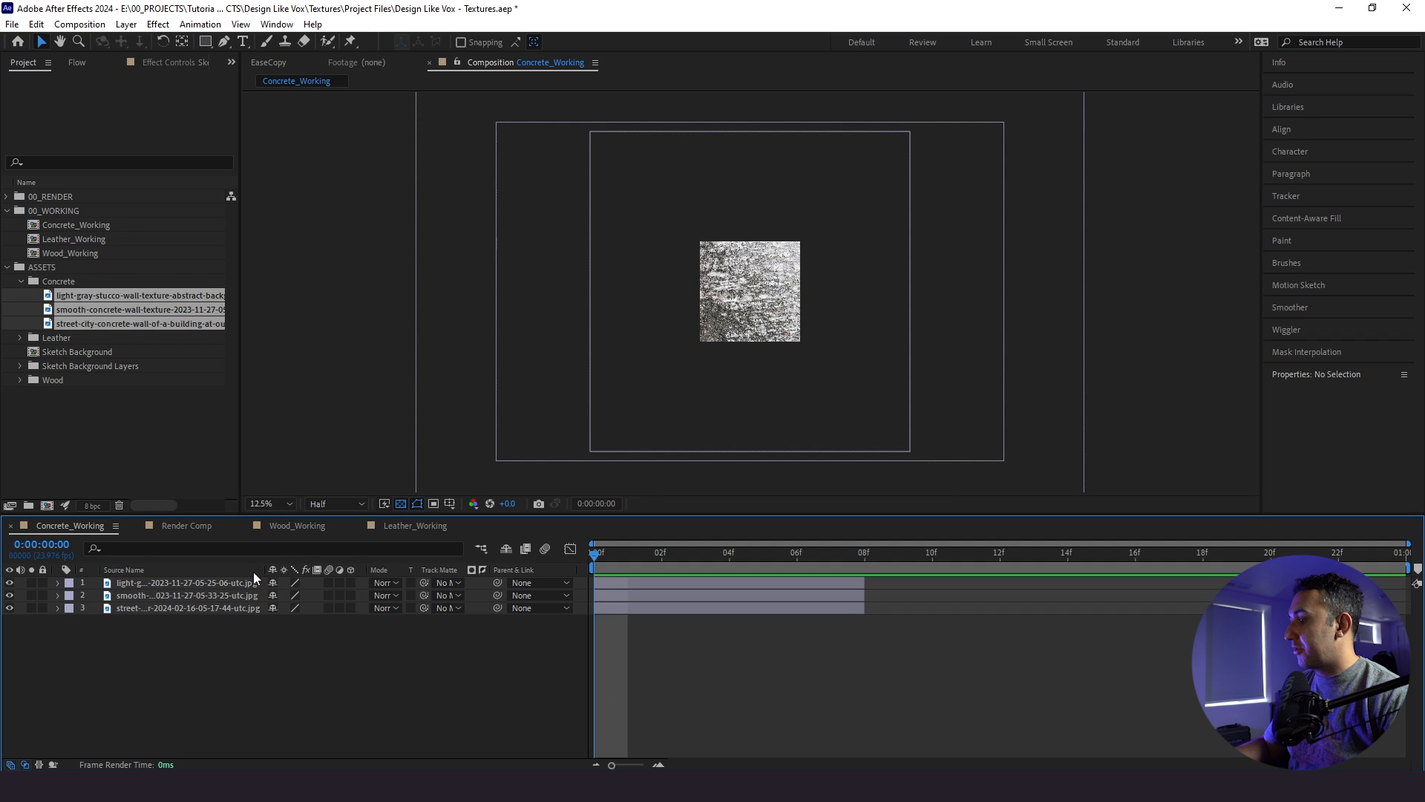
{"action": "left_click", "coordinate": [208, 588]}
{"action": "left_click", "coordinate": [242, 609], "text": "shift"}
{"action": "key", "text": "s"}
{"action": "left_click_drag", "start_coordinate": [293, 597], "coordinate": [239, 615]}
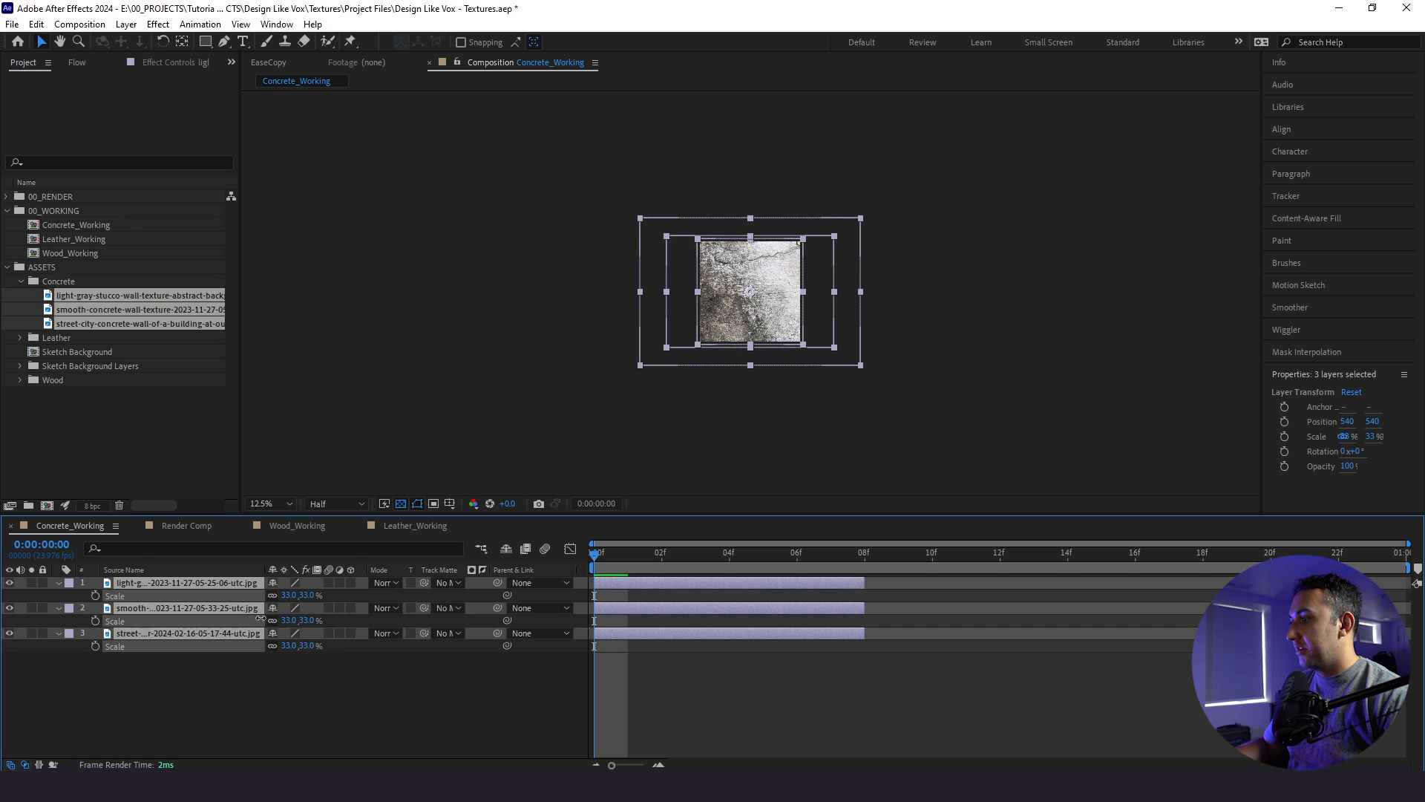
Compare the sizes of the three concrete layers and set the street-city-concrete layer's scale to 25%
{"action": "left_click", "coordinate": [181, 586]}
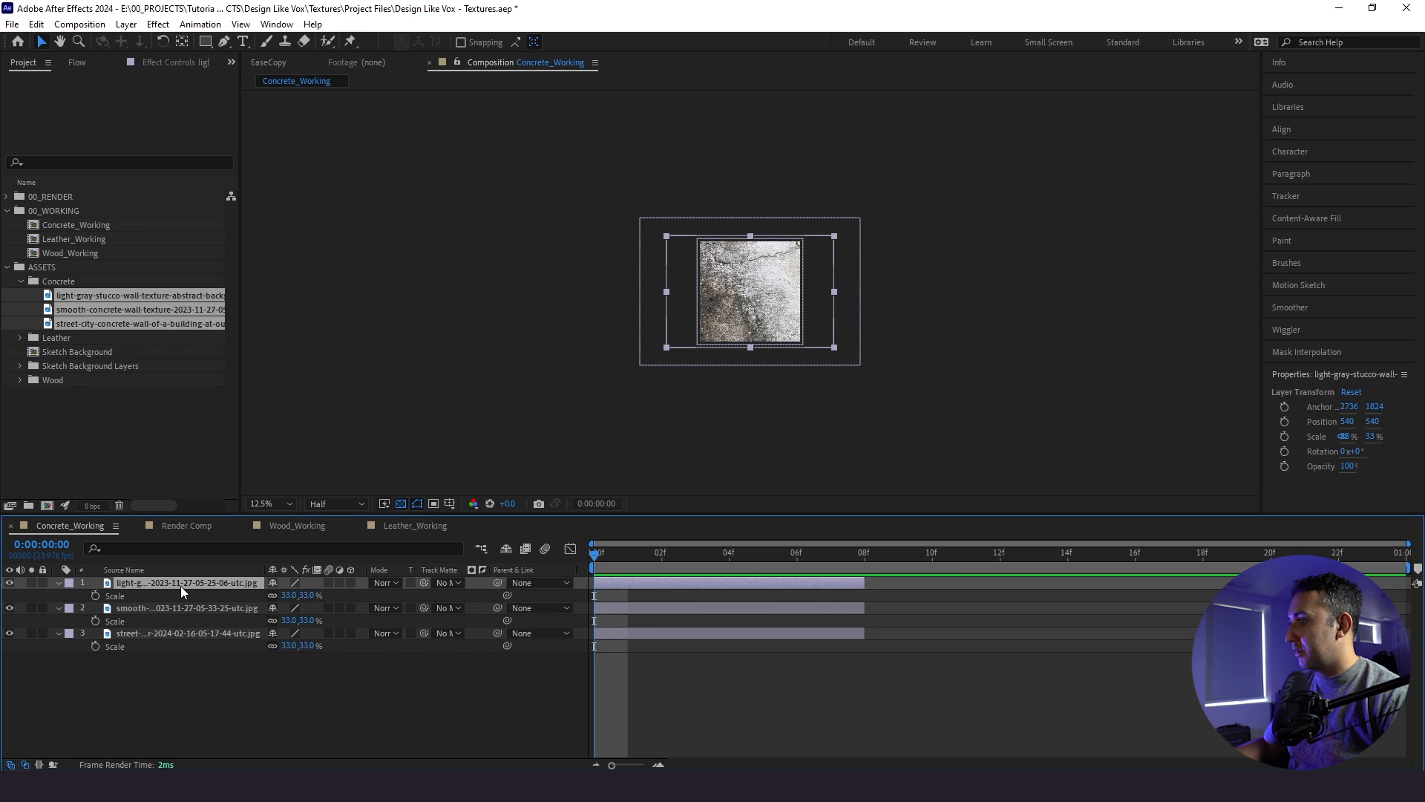
{"action": "left_click", "coordinate": [168, 609]}
{"action": "left_click", "coordinate": [176, 634]}
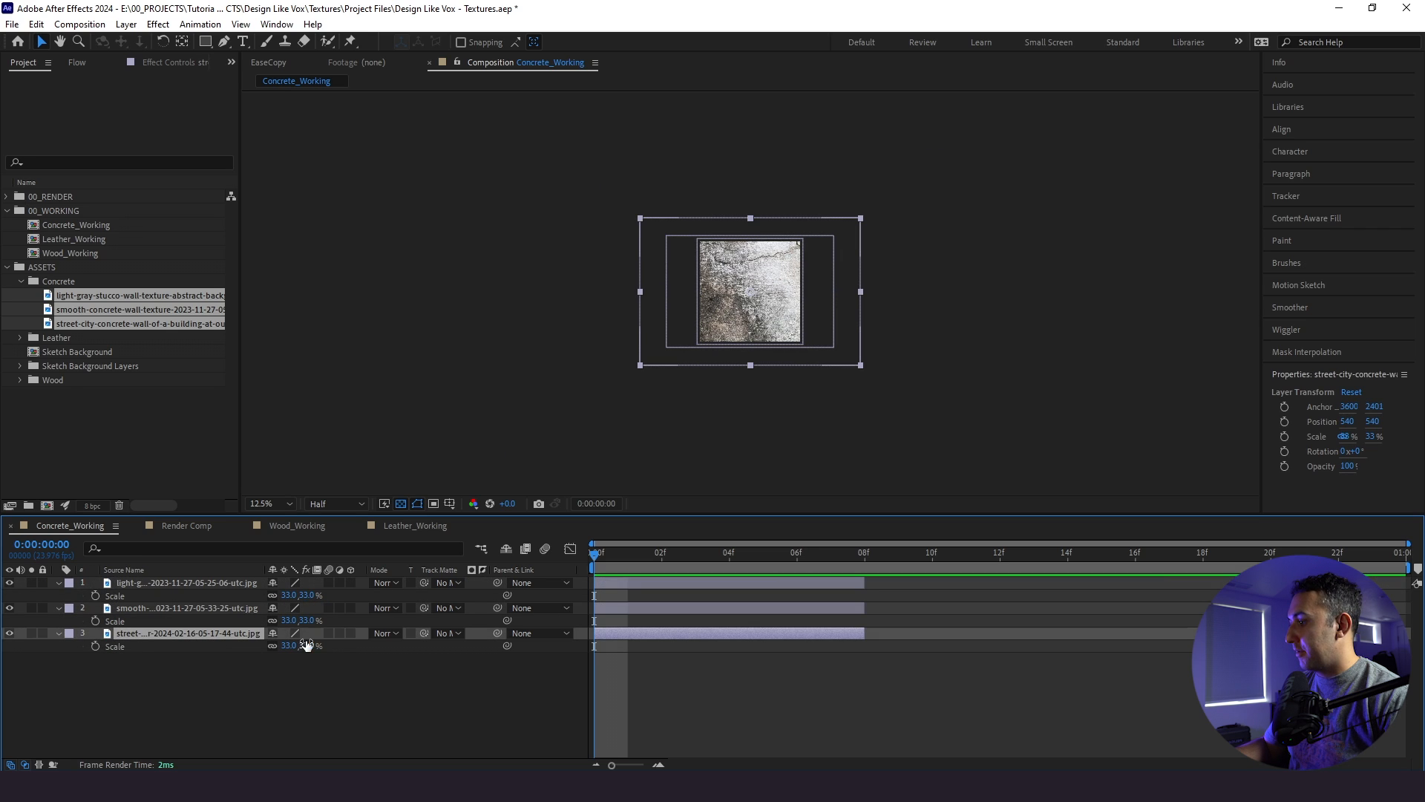
{"action": "left_click_drag", "start_coordinate": [311, 649], "coordinate": [305, 649]}
{"action": "left_click", "coordinate": [341, 623]}
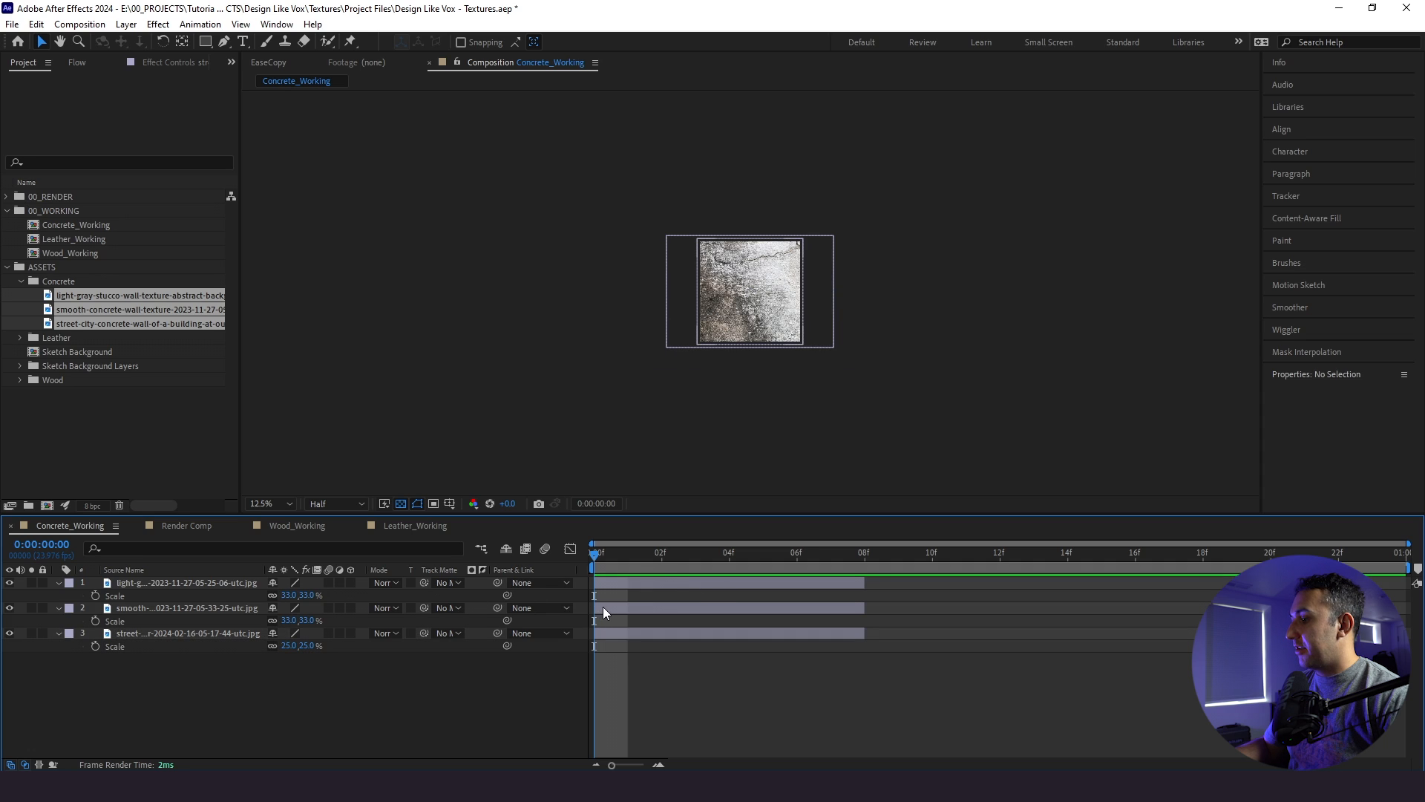
Arrange the three concrete layers one after another in time with Sequence Layers, without overlap
{"action": "left_click", "coordinate": [221, 582]}
{"action": "left_click", "coordinate": [221, 633], "text": "shift"}
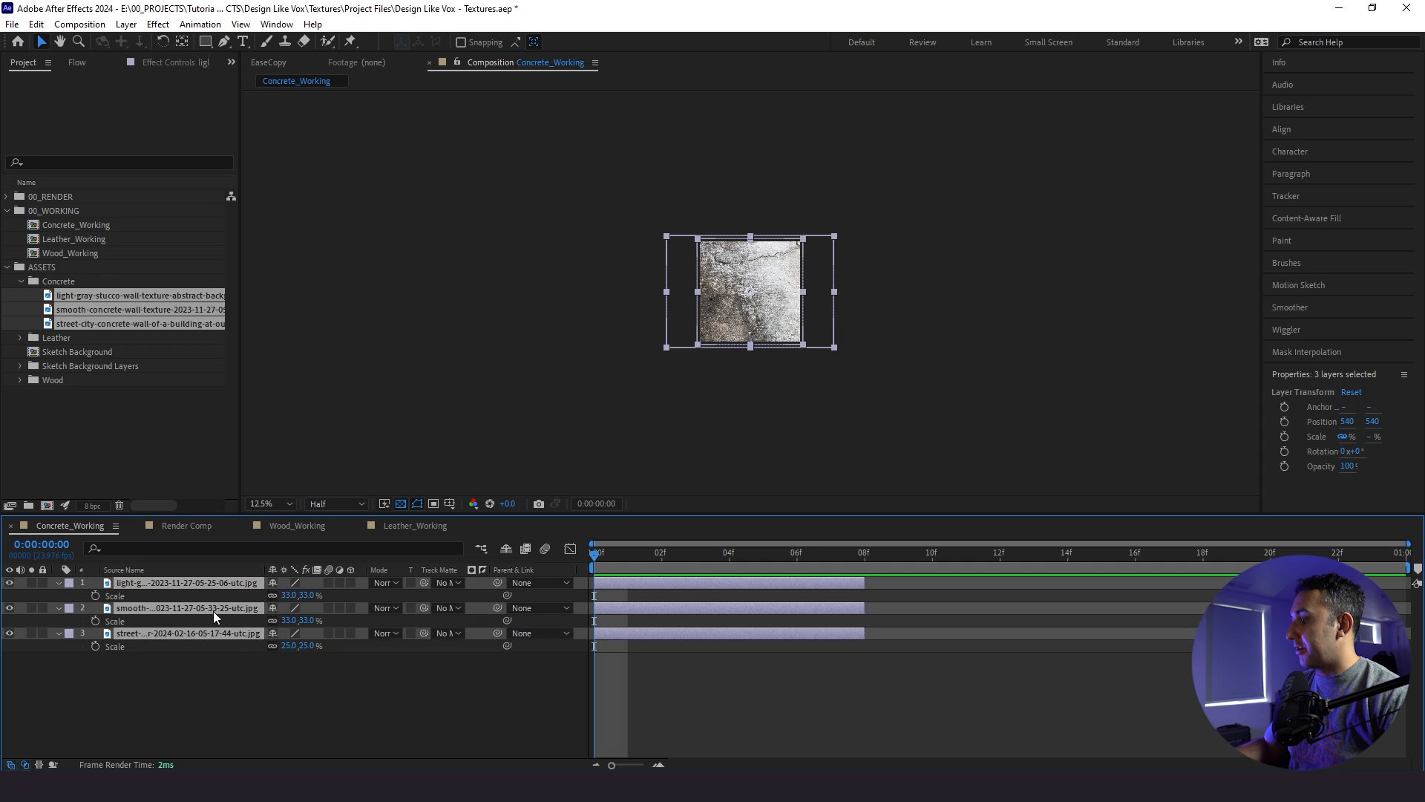
{"action": "right_click", "coordinate": [212, 607]}
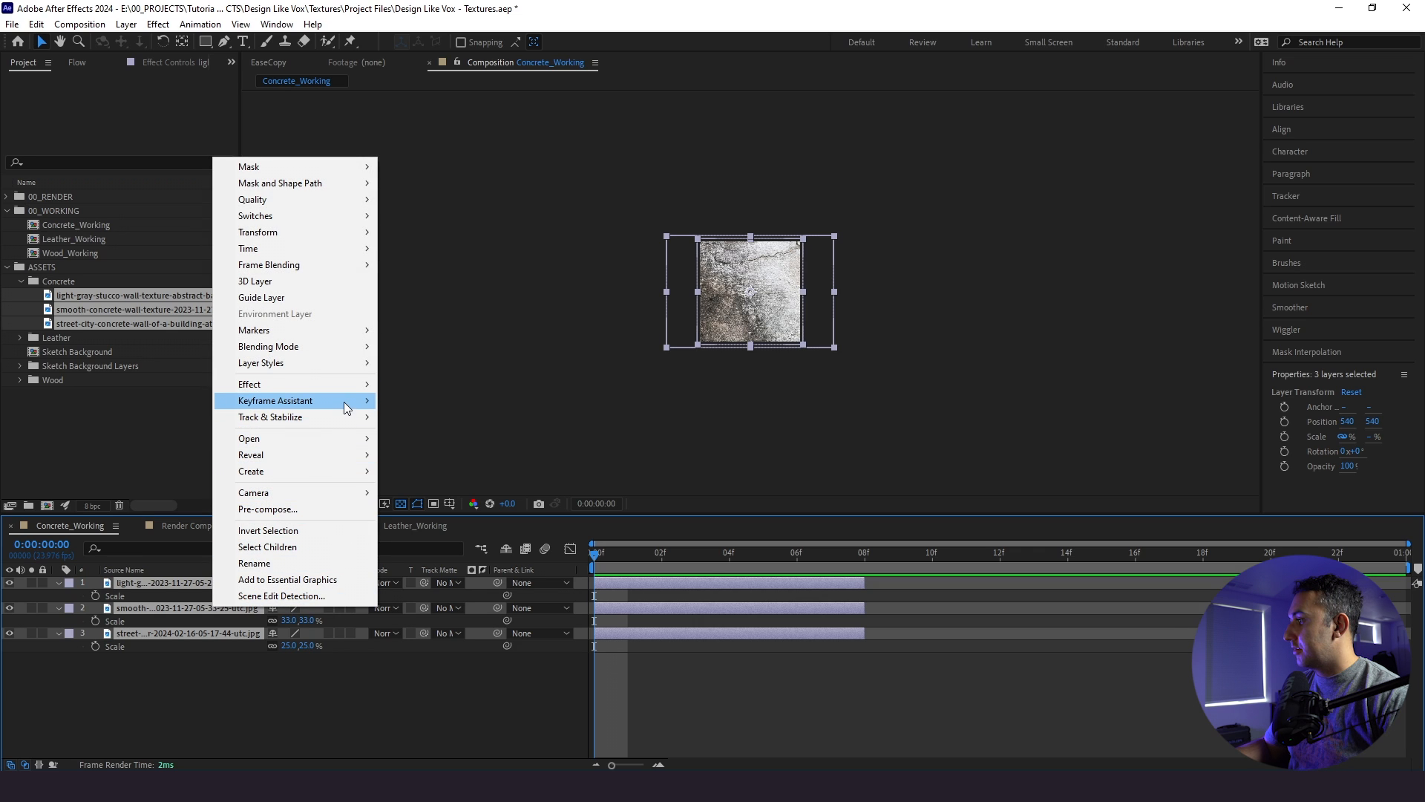
{"action": "mouse_move", "coordinate": [345, 407]}
{"action": "left_click", "coordinate": [473, 532]}
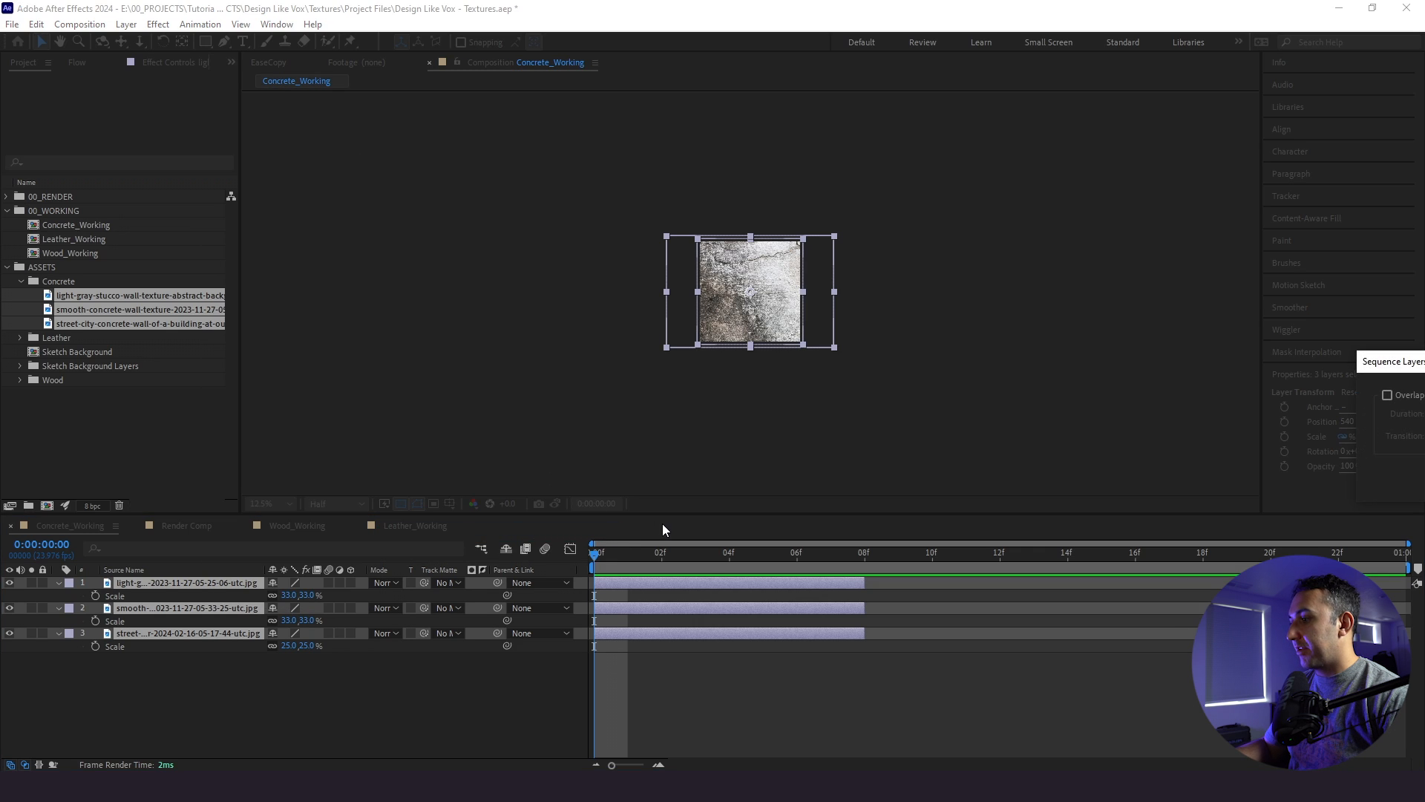
{"action": "key", "text": "Return"}
Play back the sequenced concrete textures with the composition view fitted to the viewer
{"action": "left_click", "coordinate": [724, 670]}
{"action": "key", "text": "space"}
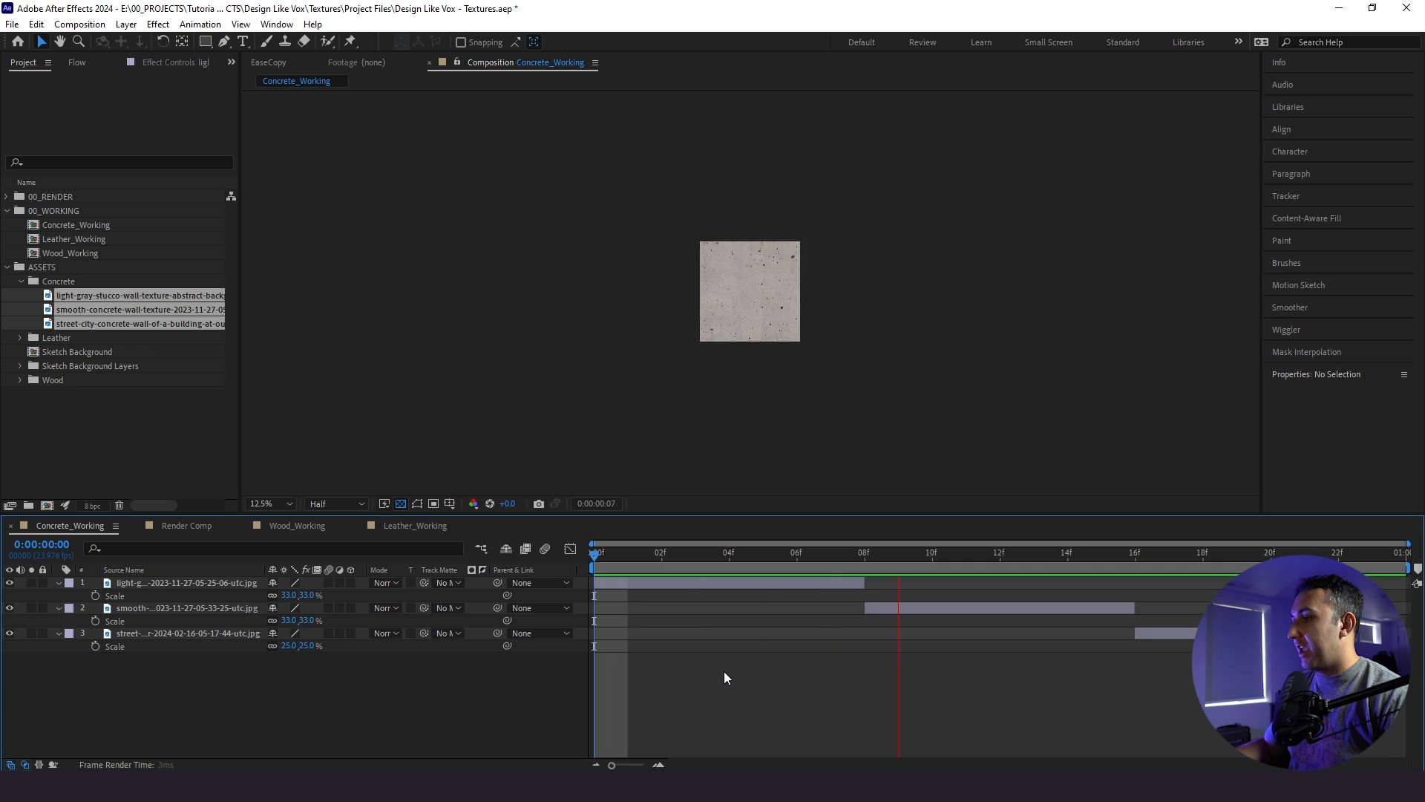
{"action": "left_click", "coordinate": [270, 503]}
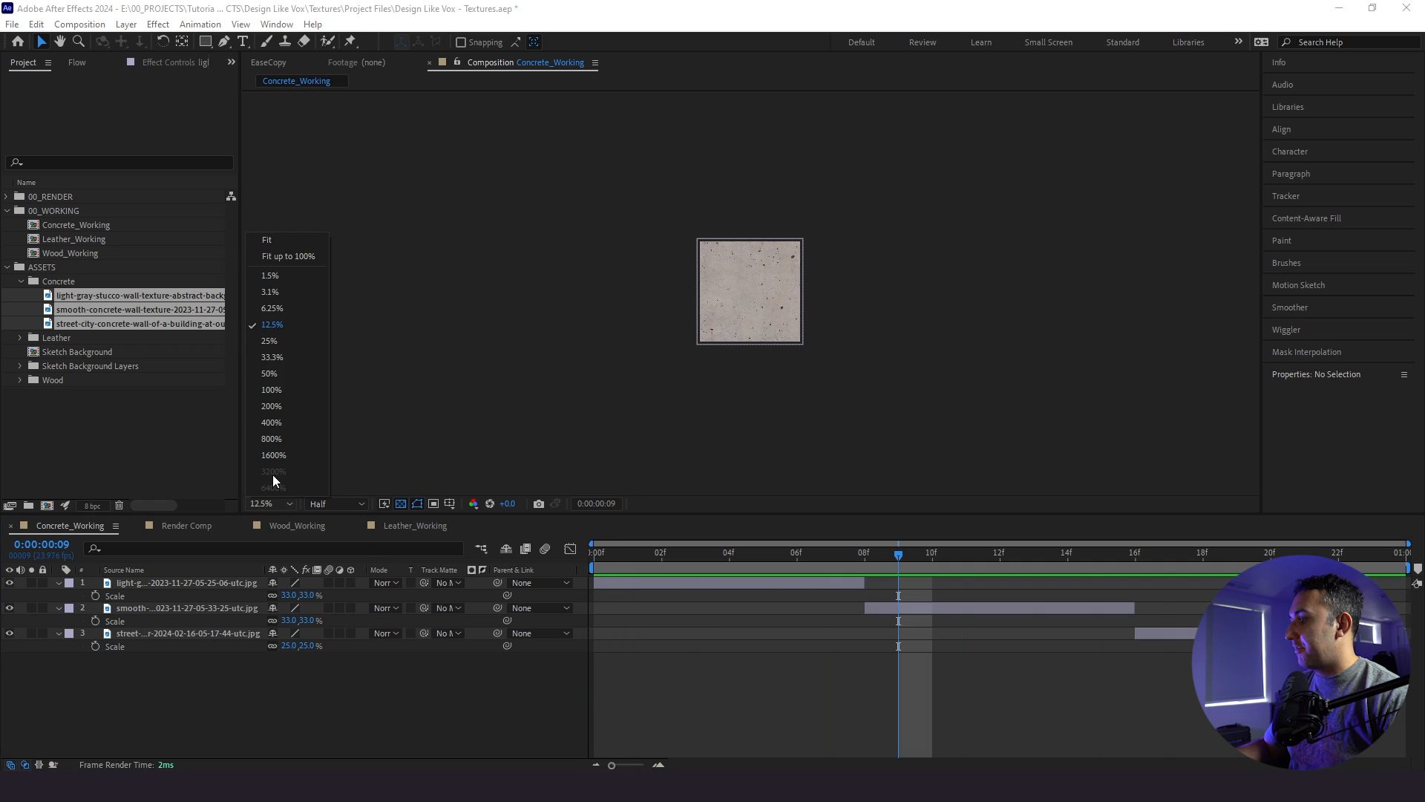
{"action": "left_click", "coordinate": [283, 245]}
{"action": "key", "text": "space"}
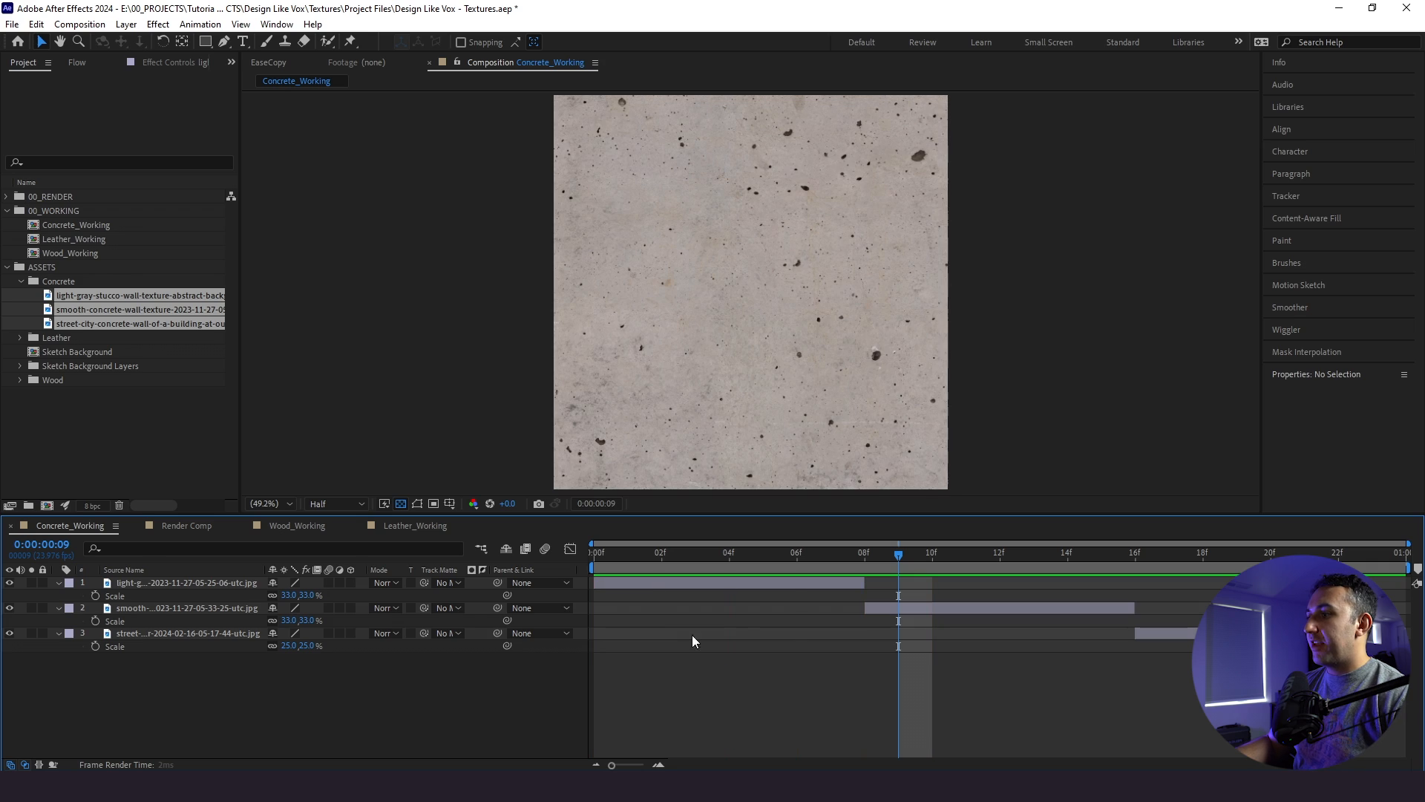
Swap the first two textures so smooth-concrete starts at frame 0 and light-gray-stucco sits below it, starting at frame 8; preview the sequence
{"action": "left_click", "coordinate": [891, 610]}
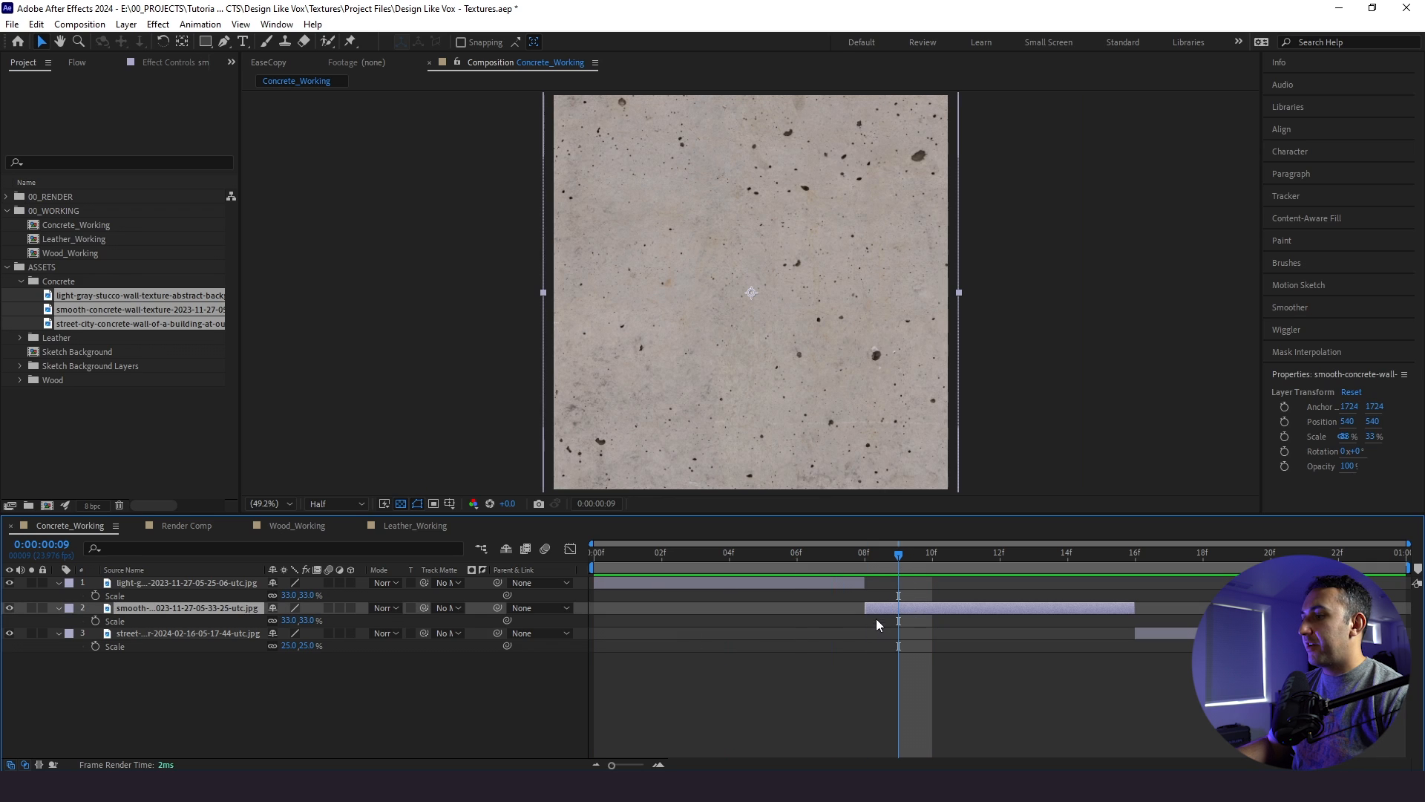
{"action": "left_click_drag", "start_coordinate": [877, 624], "coordinate": [617, 627]}
{"action": "left_click_drag", "start_coordinate": [185, 582], "coordinate": [194, 617]}
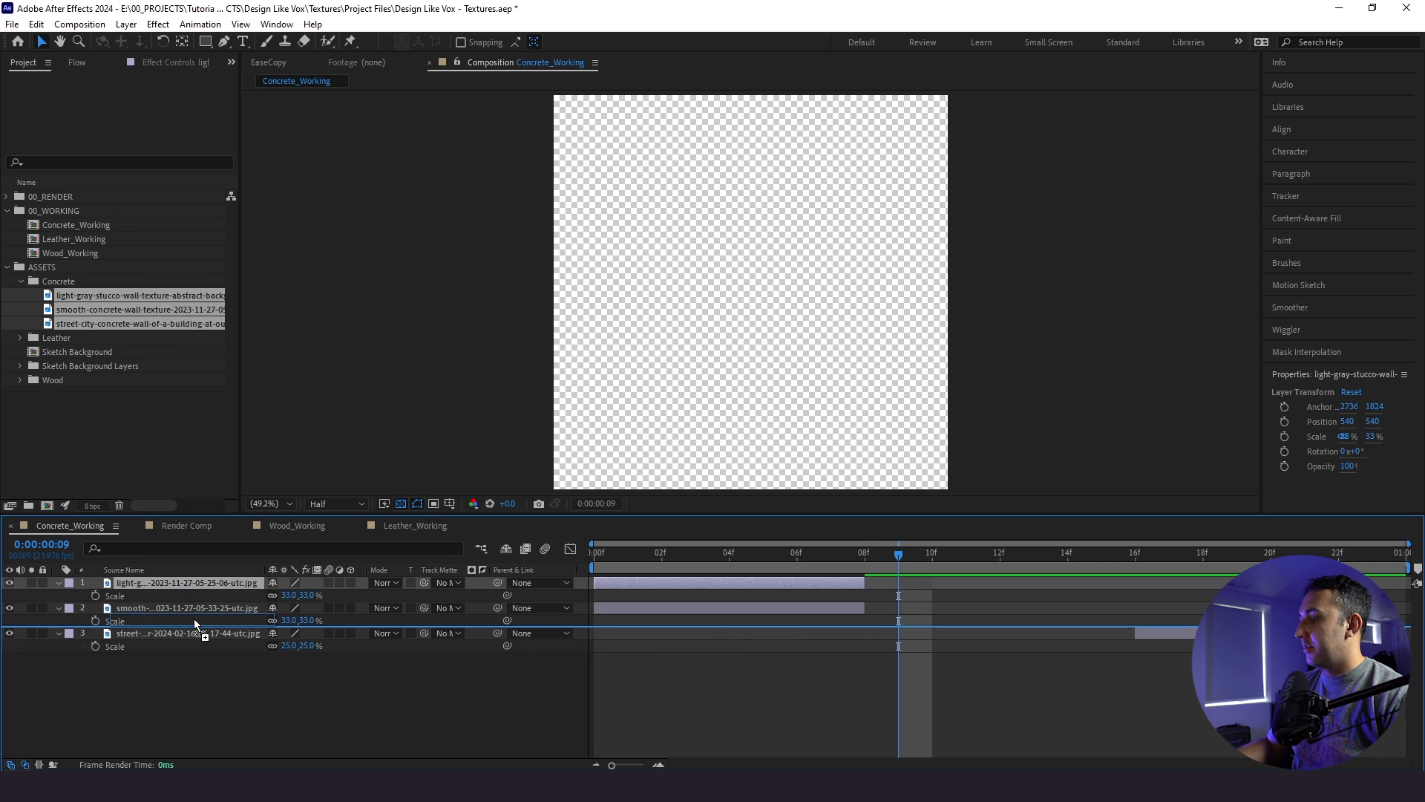
{"action": "left_click_drag", "start_coordinate": [658, 611], "coordinate": [914, 615]}
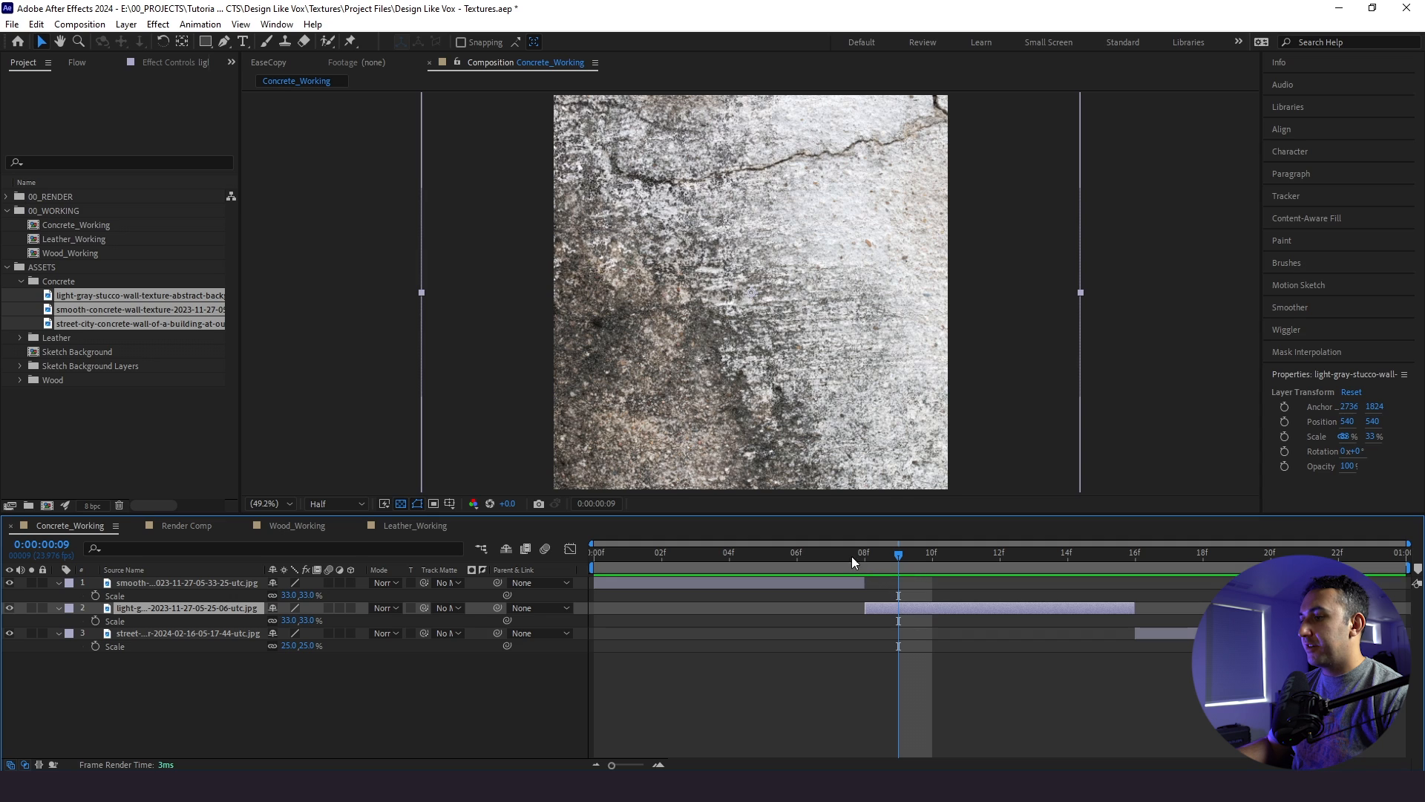
{"action": "key", "text": "space"}
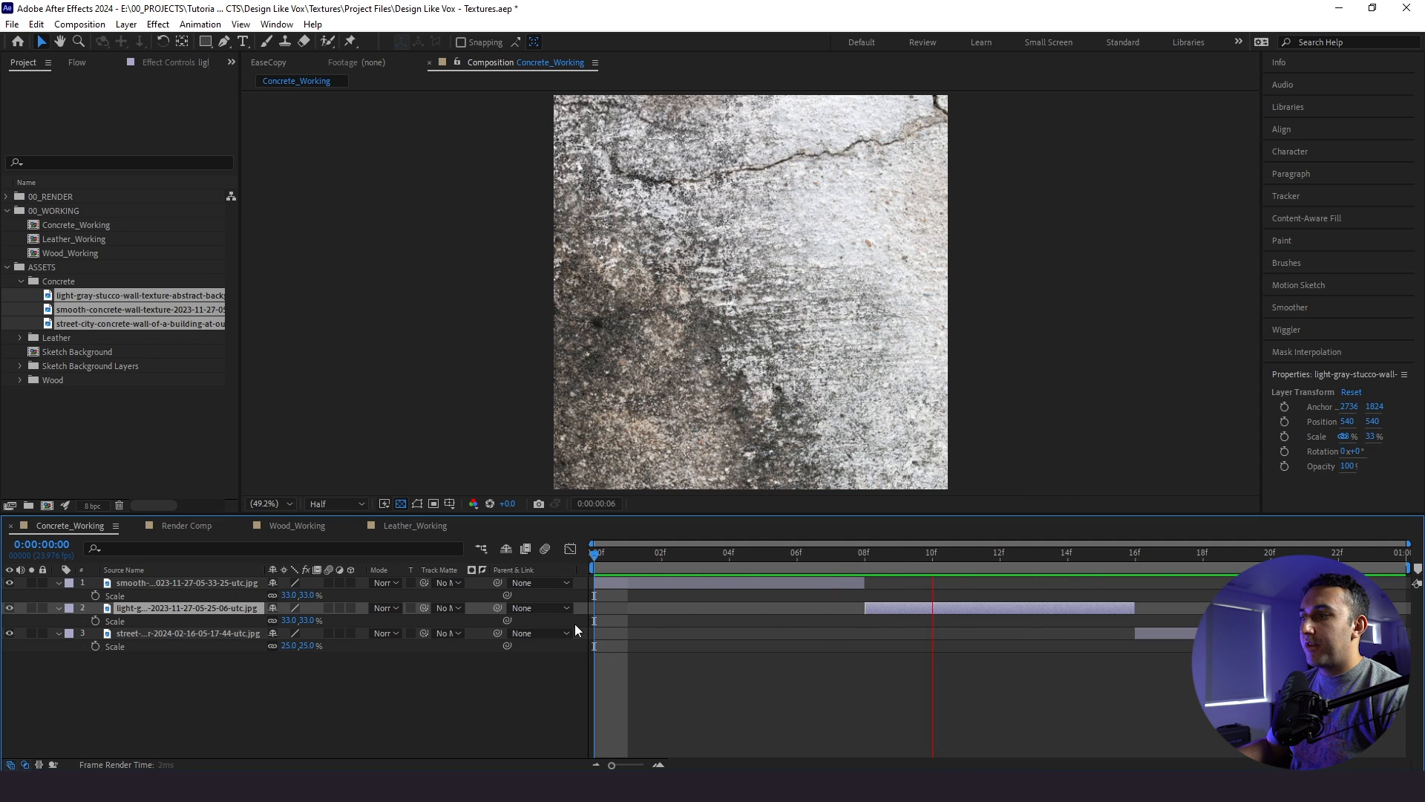
{"action": "key", "text": "space"}
Shift the street-city-concrete layer sideways to position 844, 540, choosing a different part of the texture at frame 17
{"action": "left_click_drag", "start_coordinate": [753, 563], "coordinate": [898, 572]}
{"action": "scroll", "coordinate": [803, 377], "scroll_direction": "down", "scroll_amount": 2}
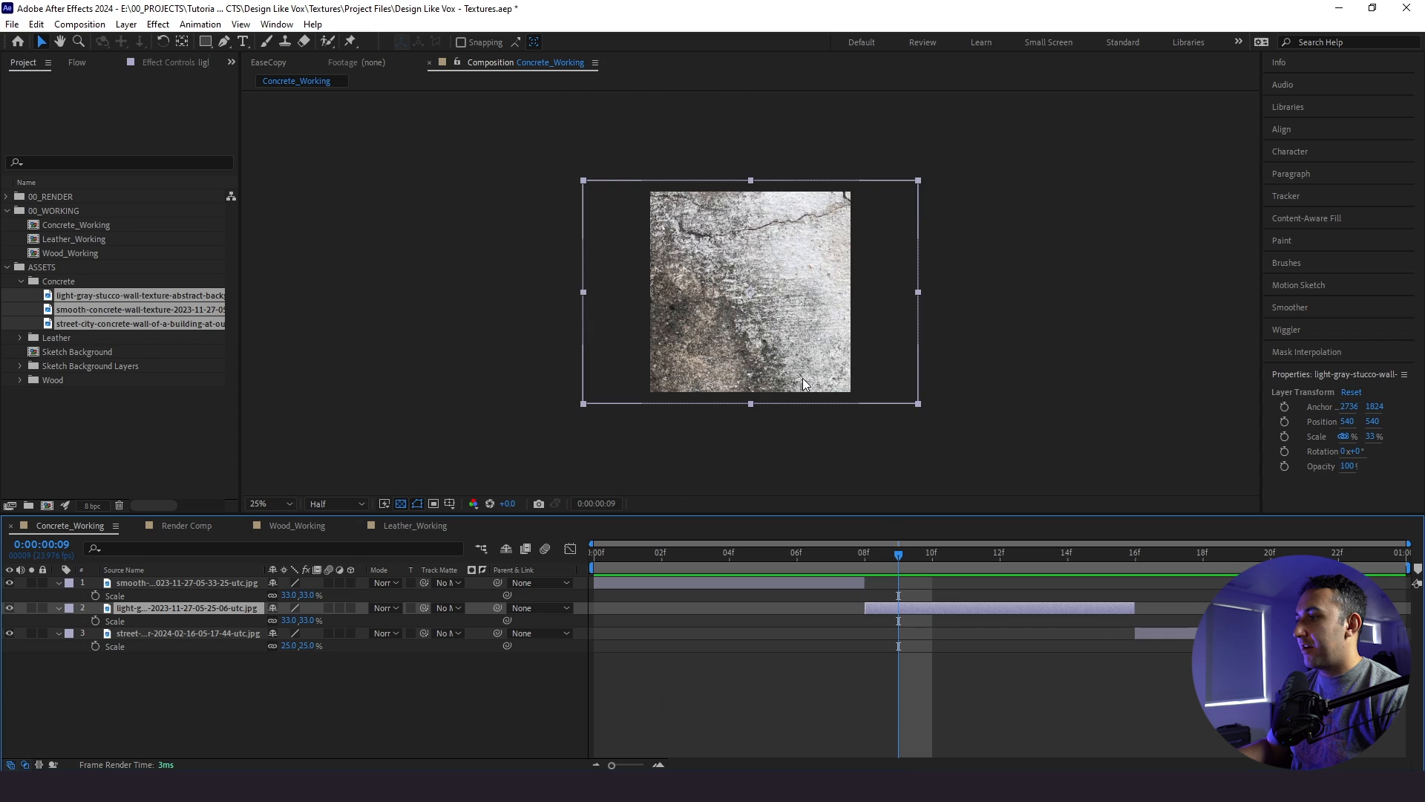
{"action": "left_click_drag", "start_coordinate": [746, 344], "coordinate": [846, 371]}
{"action": "left_click", "coordinate": [1169, 569]}
{"action": "left_click", "coordinate": [1217, 633]}
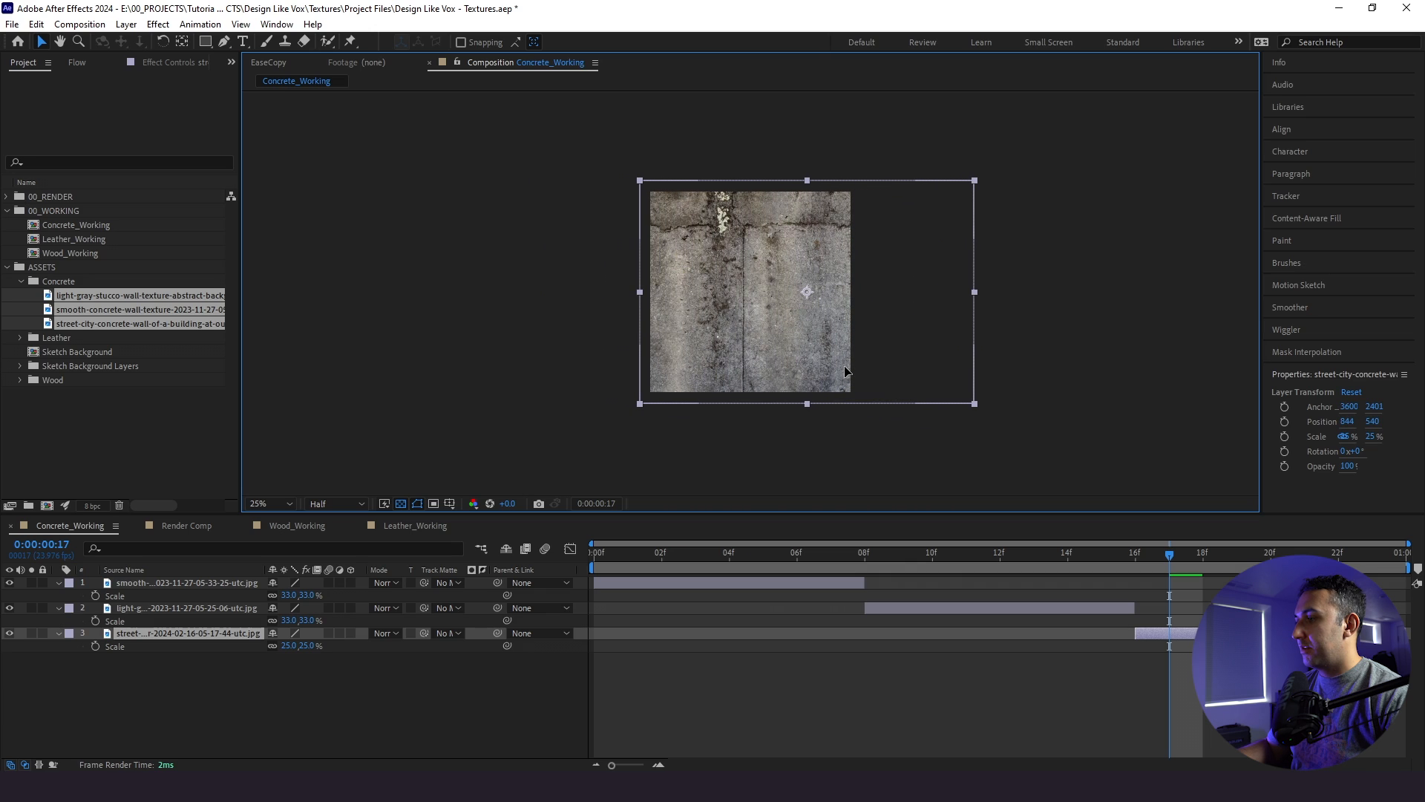
Set the street-city-concrete layer's scale to 33%
{"action": "key", "text": "p"}
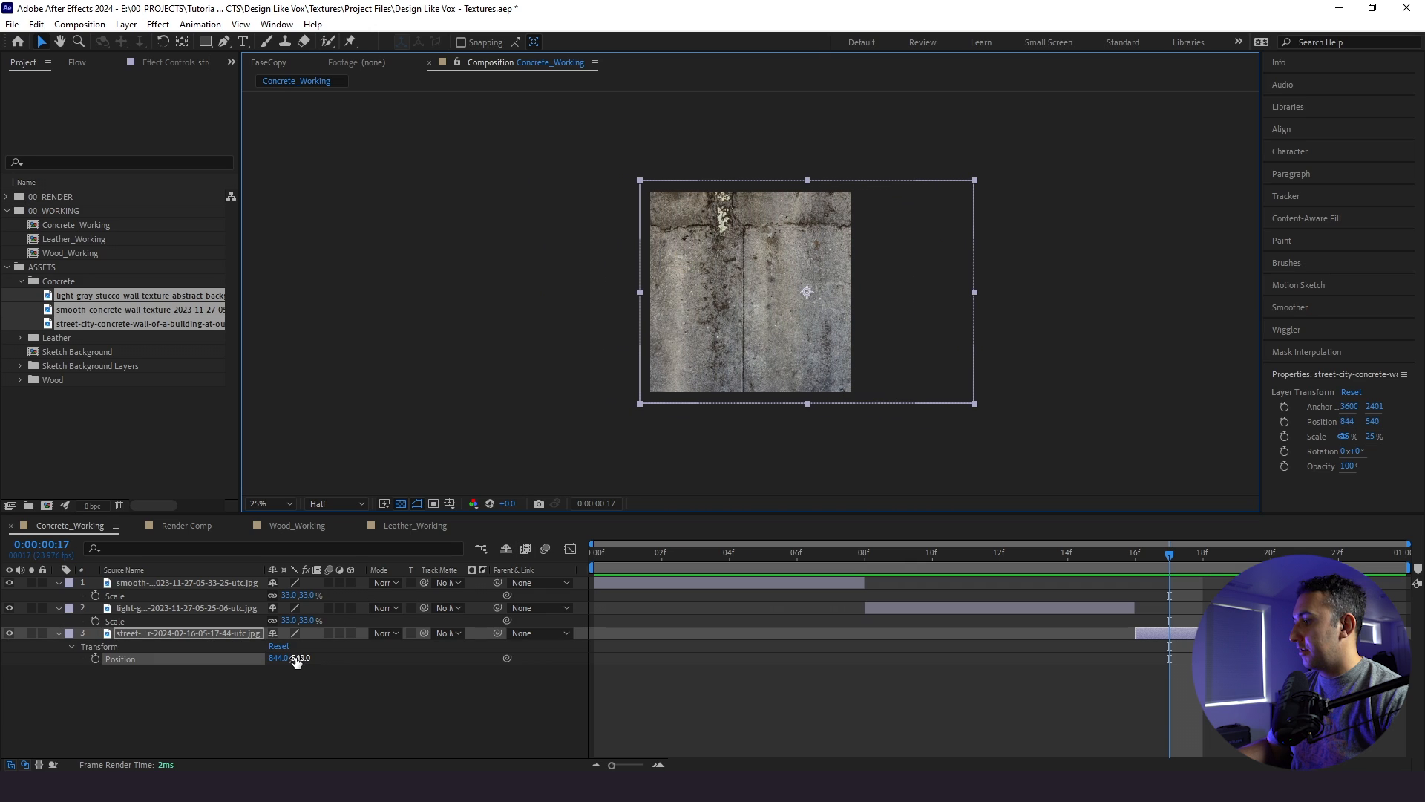
{"action": "left_click", "coordinate": [251, 634]}
{"action": "key", "text": "s"}
{"action": "left_click_drag", "start_coordinate": [286, 646], "coordinate": [292, 646]}
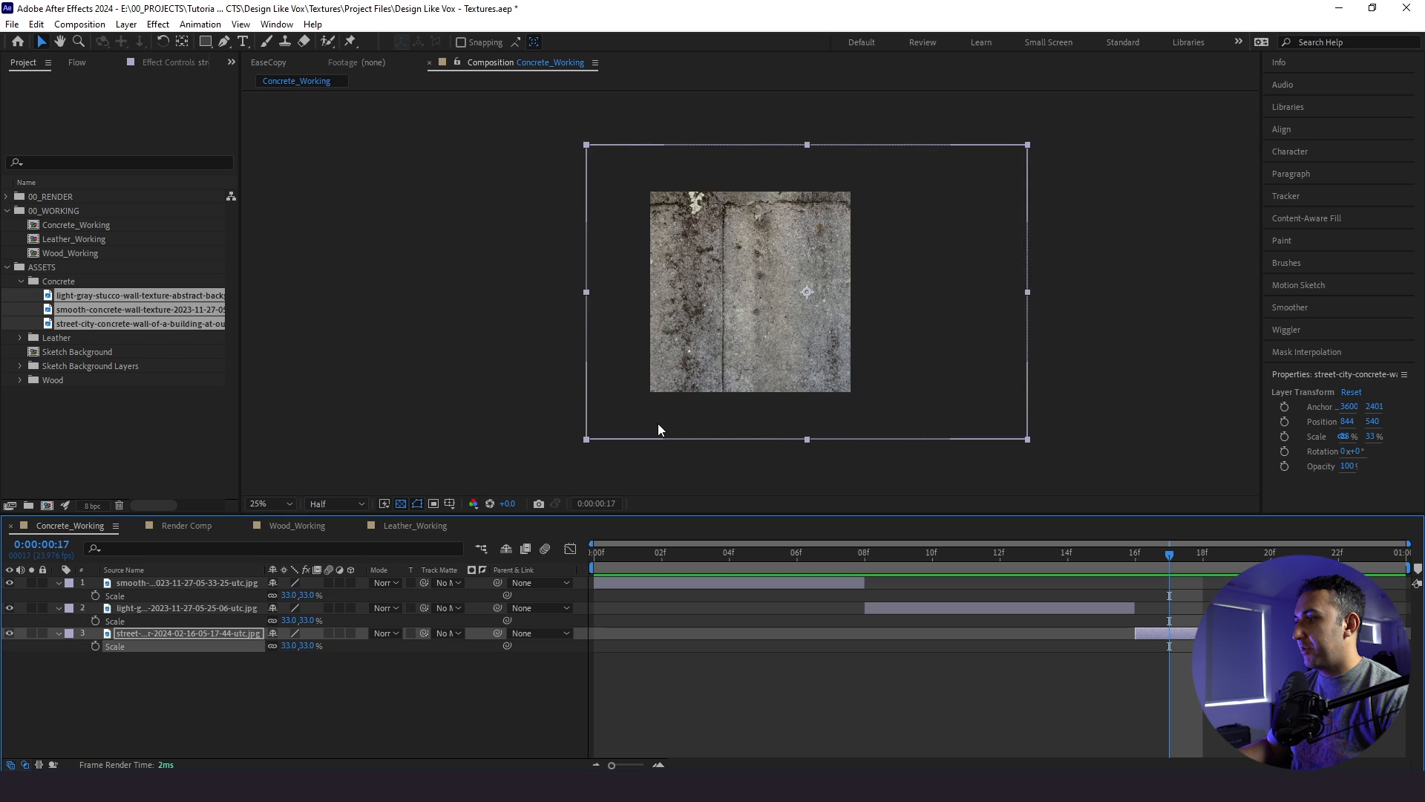
Shift the street-city-concrete texture sideways and down within the frame to show its upper horizontal joint, and preview the concrete sequence
{"action": "left_click_drag", "start_coordinate": [659, 426], "coordinate": [717, 457]}
{"action": "left_click", "coordinate": [818, 603]}
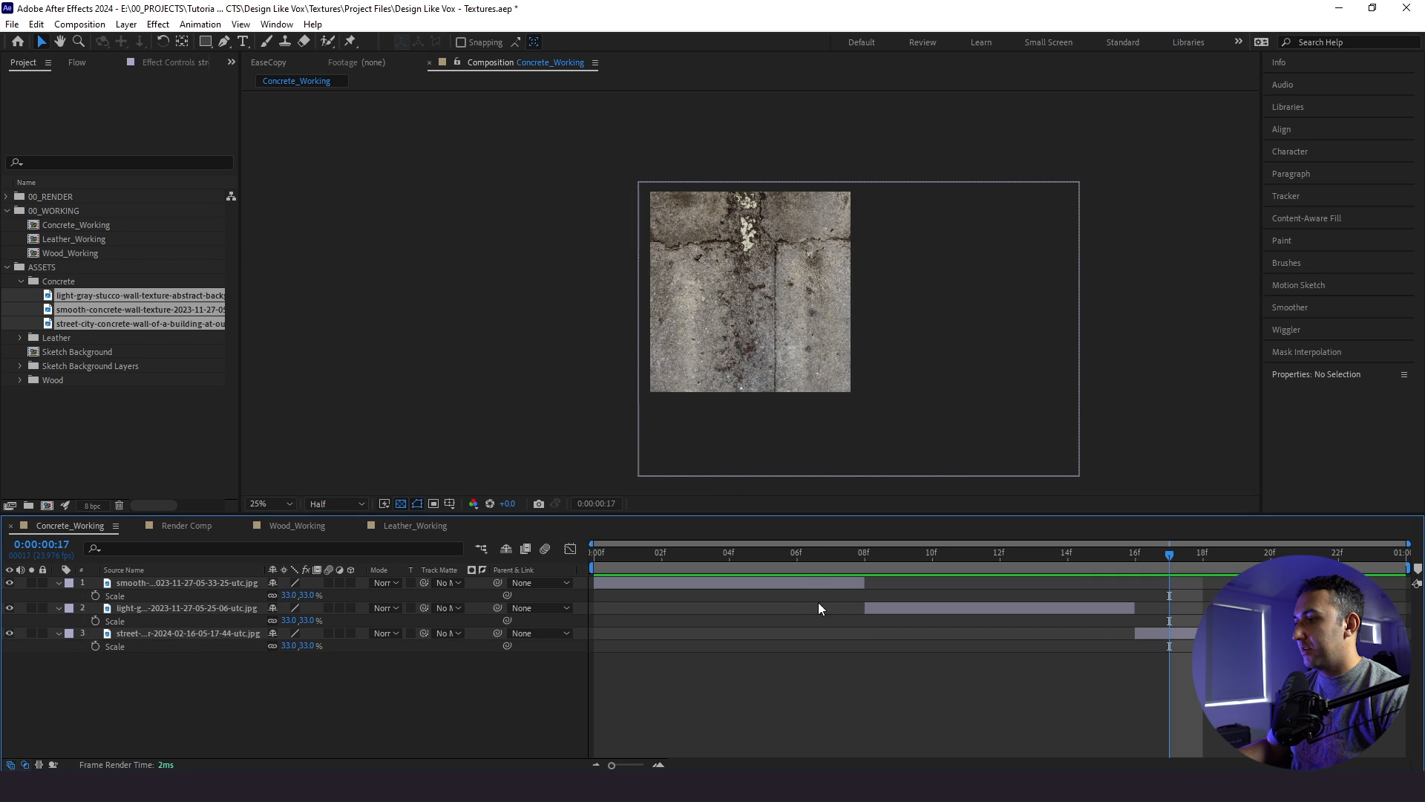
{"action": "left_click", "coordinate": [623, 555]}
{"action": "key", "text": "space"}
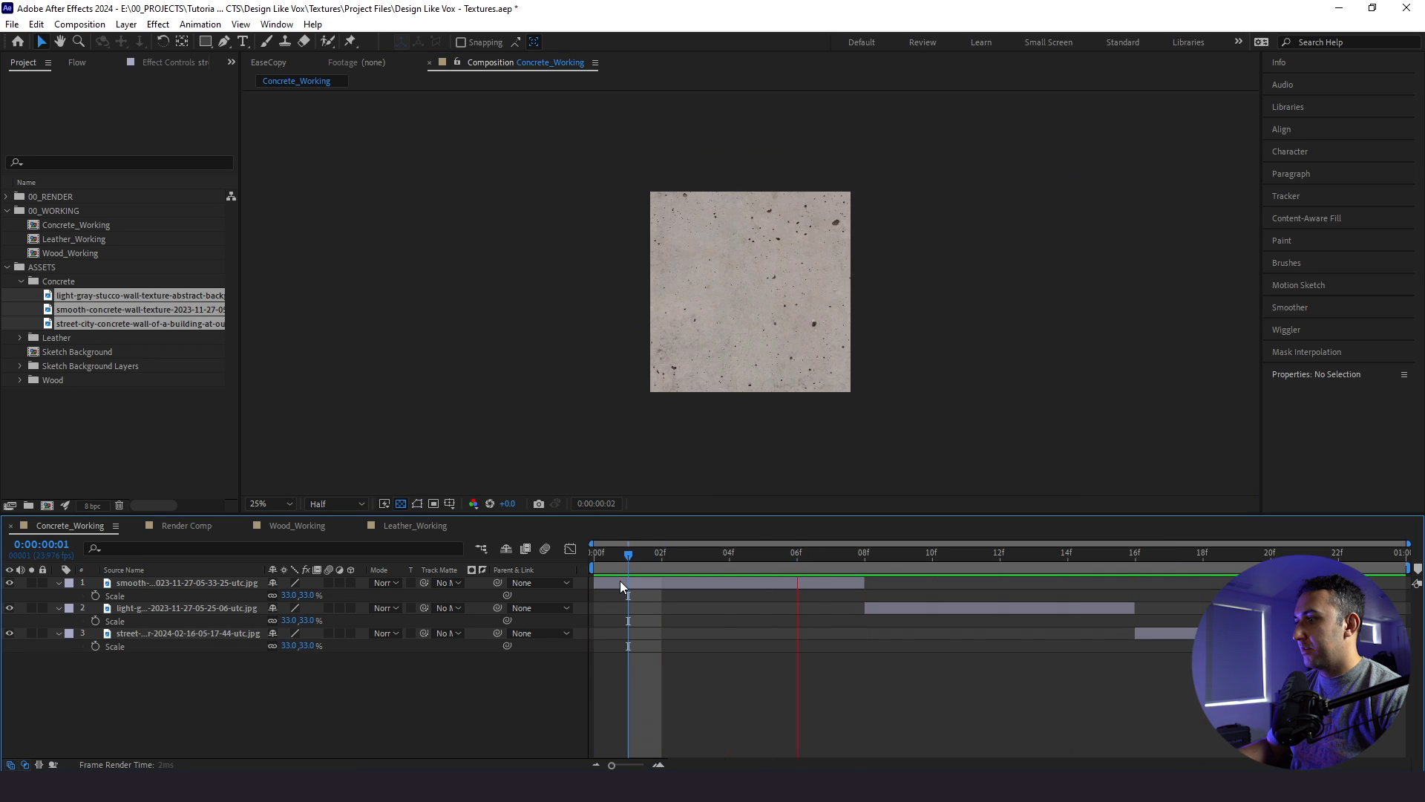
{"action": "key", "text": "space"}
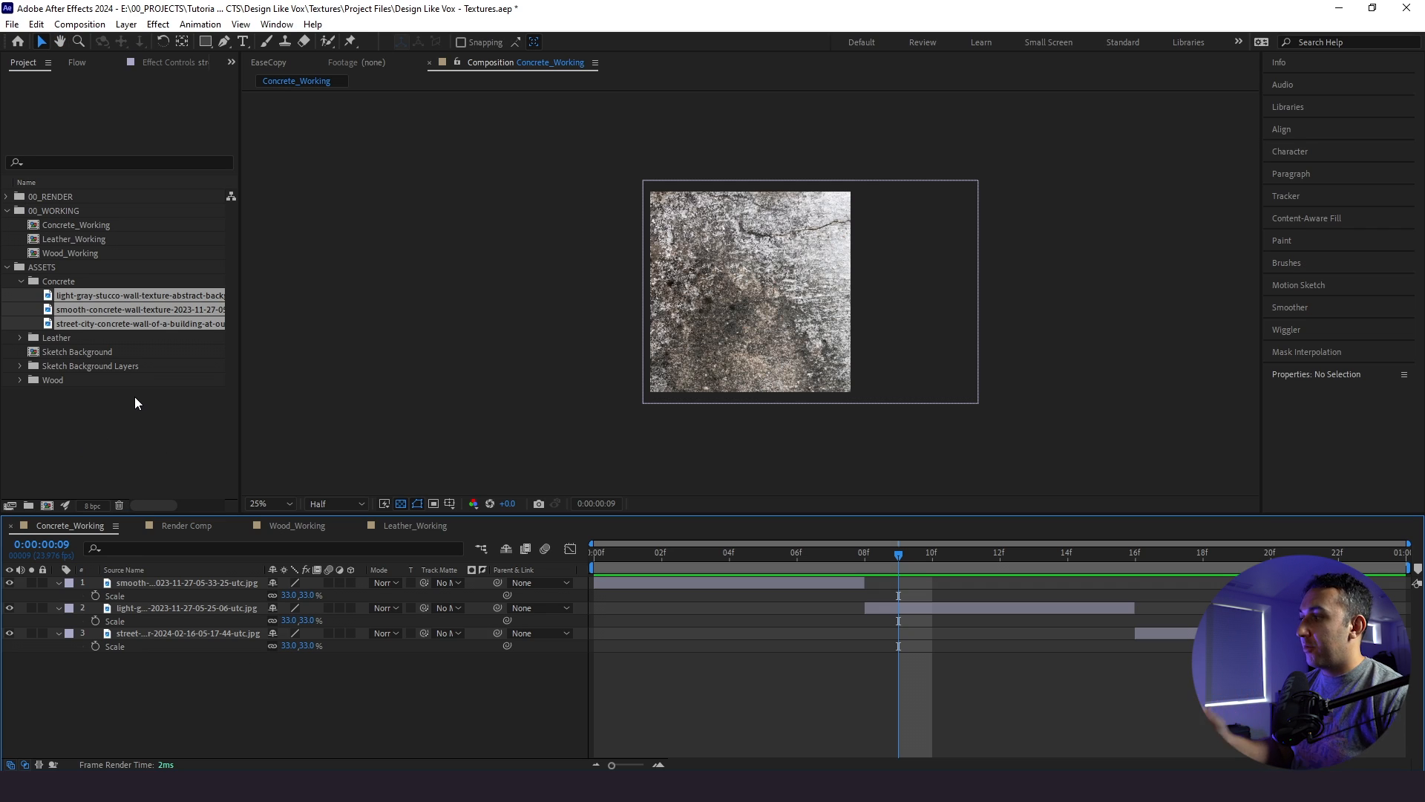
Open Render Comp and add Concrete_Working, Leather_Working and Wood_Working above the Sketch Background layer
{"action": "left_click", "coordinate": [7, 196]}
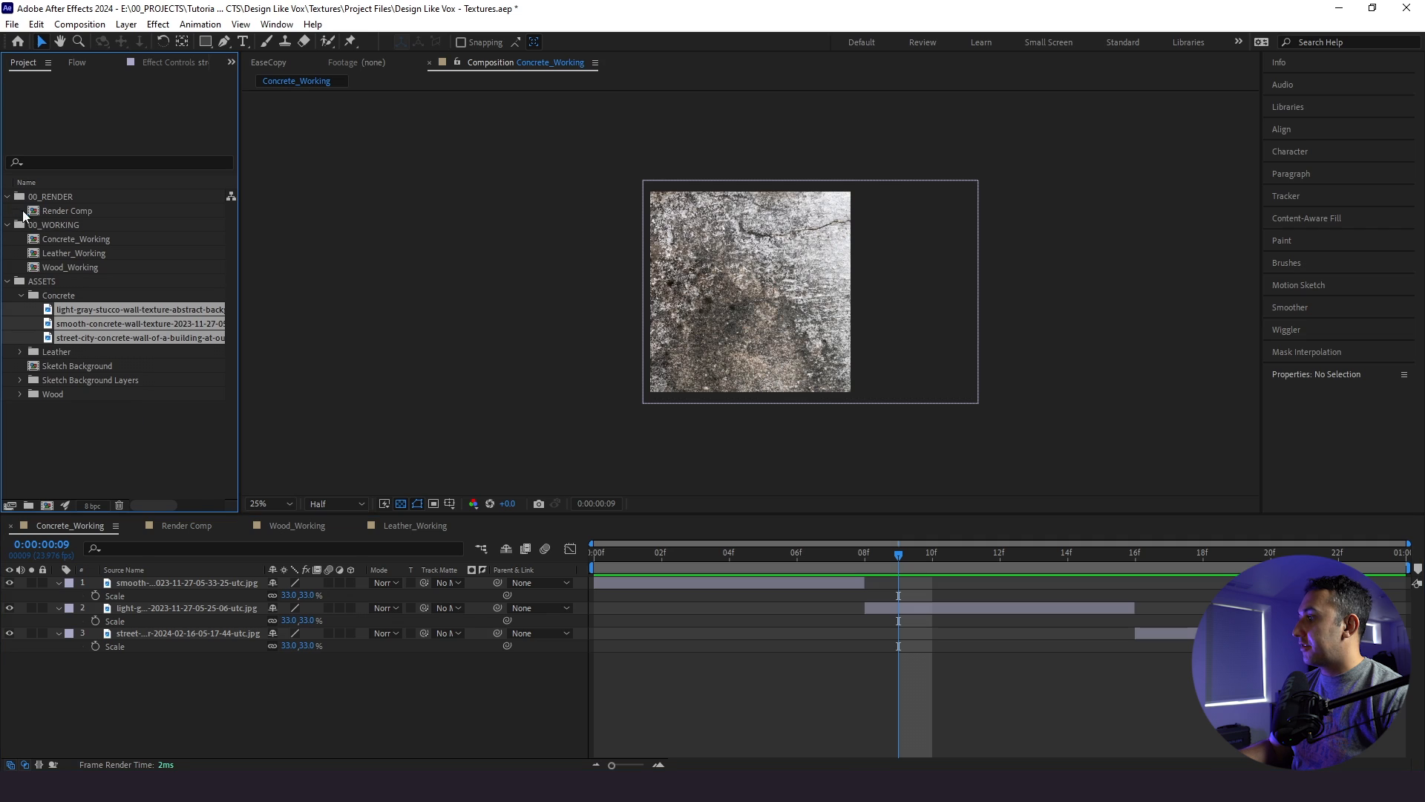
{"action": "double_click", "coordinate": [51, 211]}
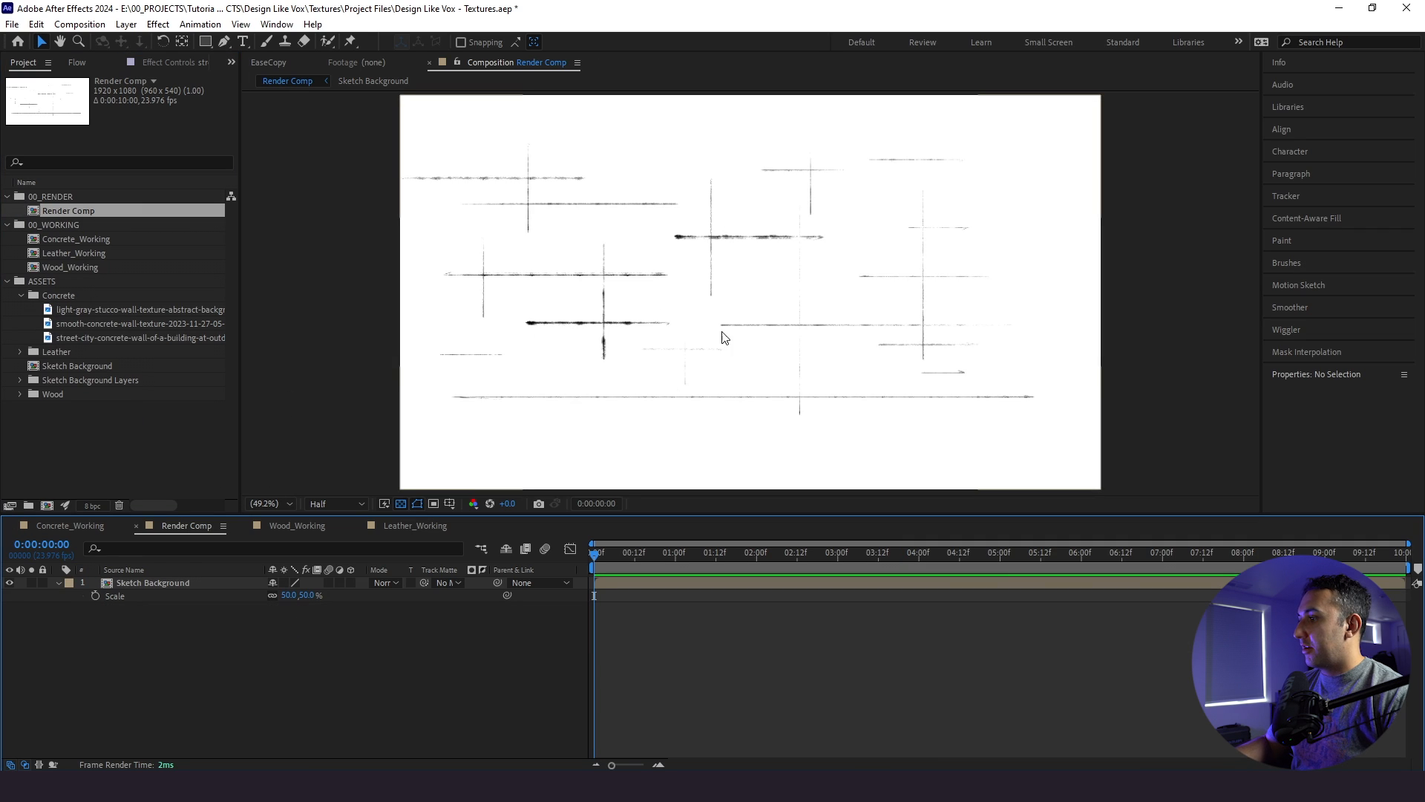
{"action": "left_click", "coordinate": [74, 238]}
{"action": "left_click", "coordinate": [74, 265], "text": "shift"}
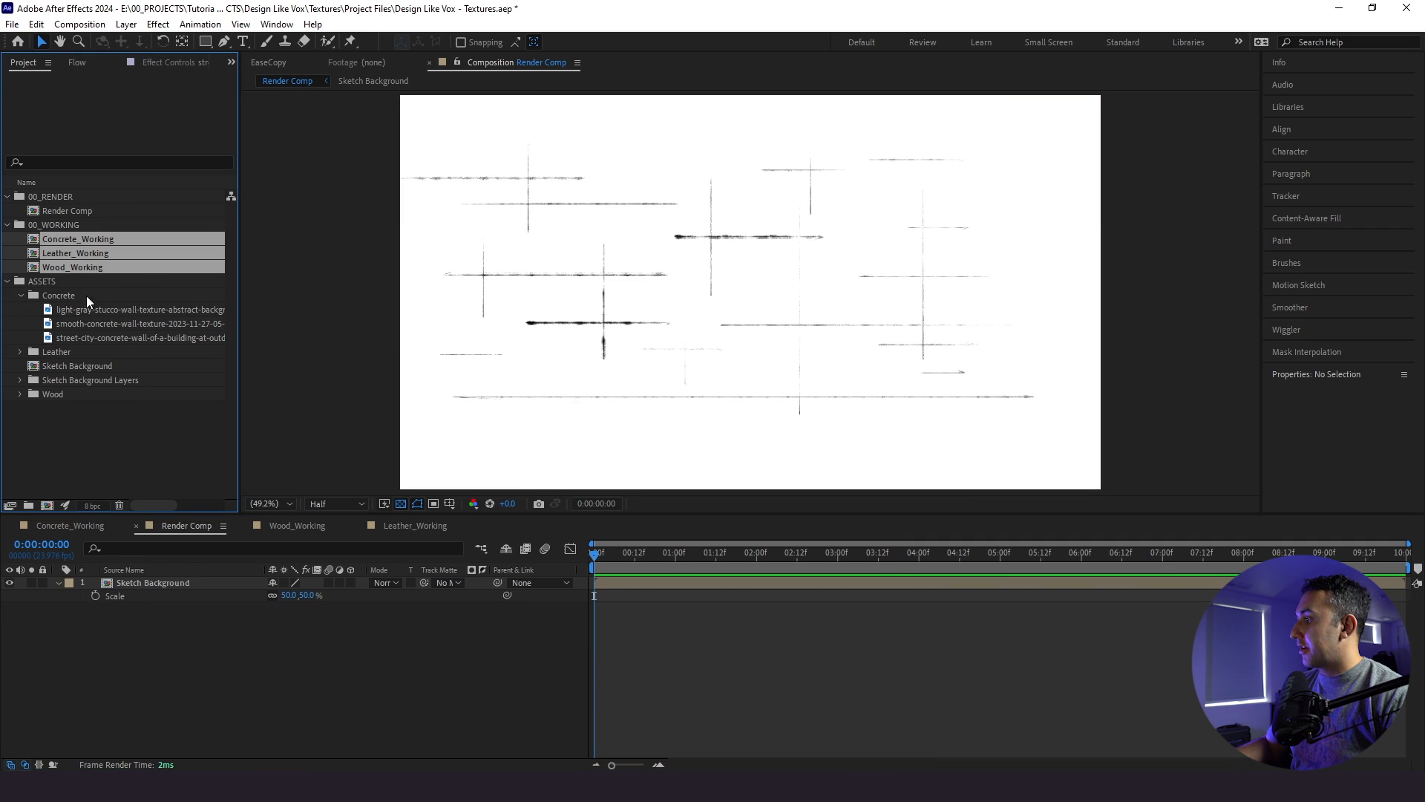
{"action": "left_click_drag", "start_coordinate": [114, 269], "coordinate": [182, 579]}
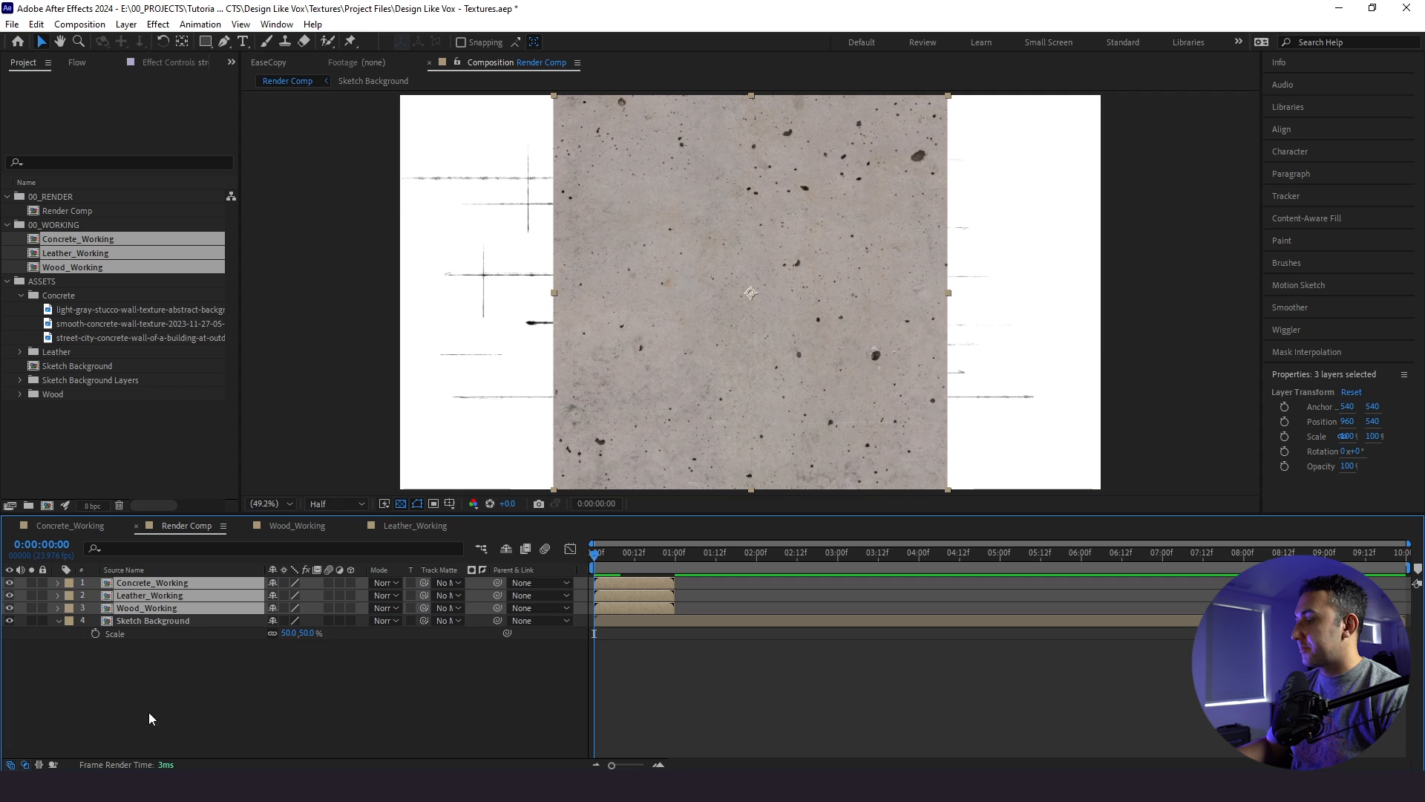
Scale the Concrete_Working, Leather_Working and Wood_Working layers together to 35%
{"action": "key", "text": "s"}
{"action": "left_click_drag", "start_coordinate": [289, 595], "coordinate": [242, 611]}
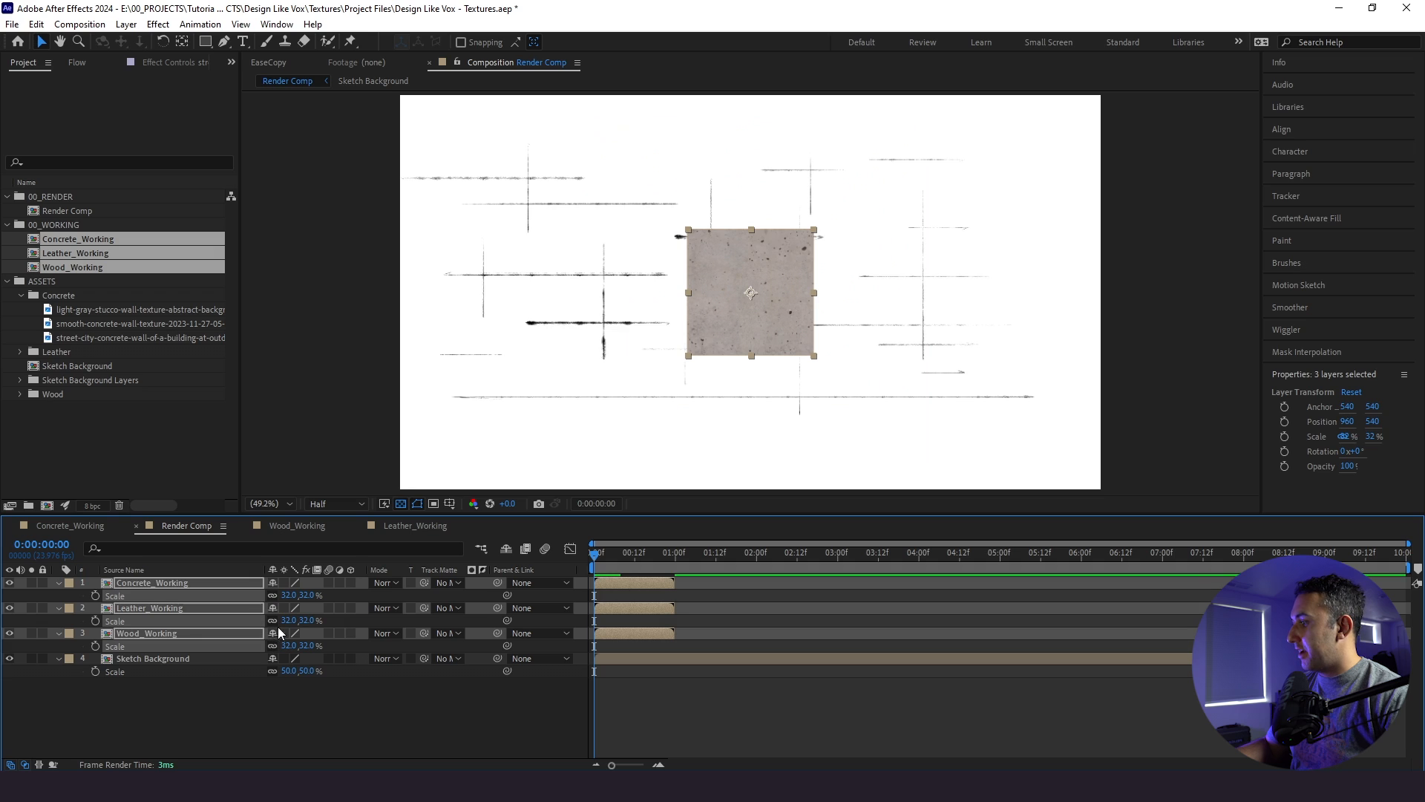
{"action": "left_click", "coordinate": [289, 595]}
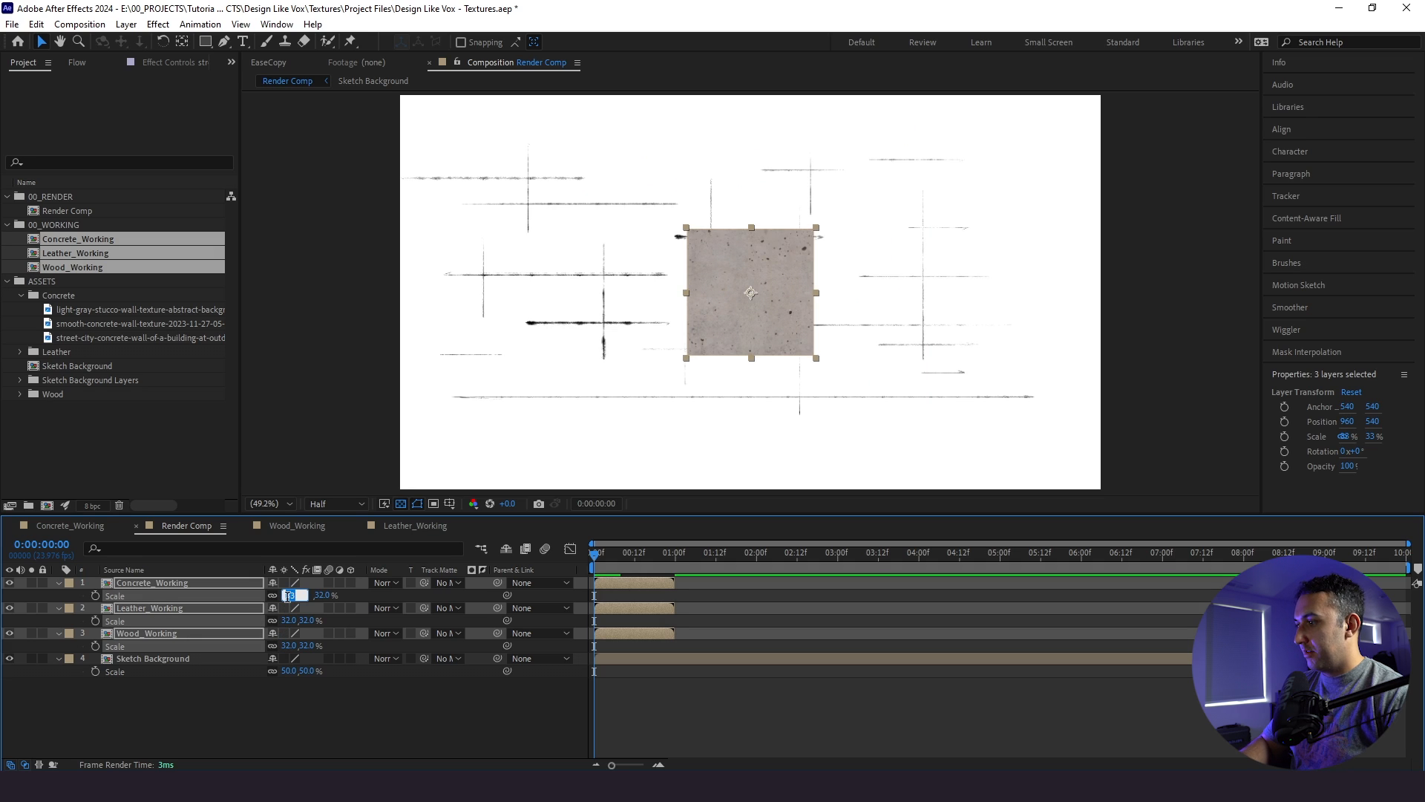
{"action": "key", "text": "Up"}
{"action": "key", "text": "Up"}
{"action": "key", "text": "Up"}
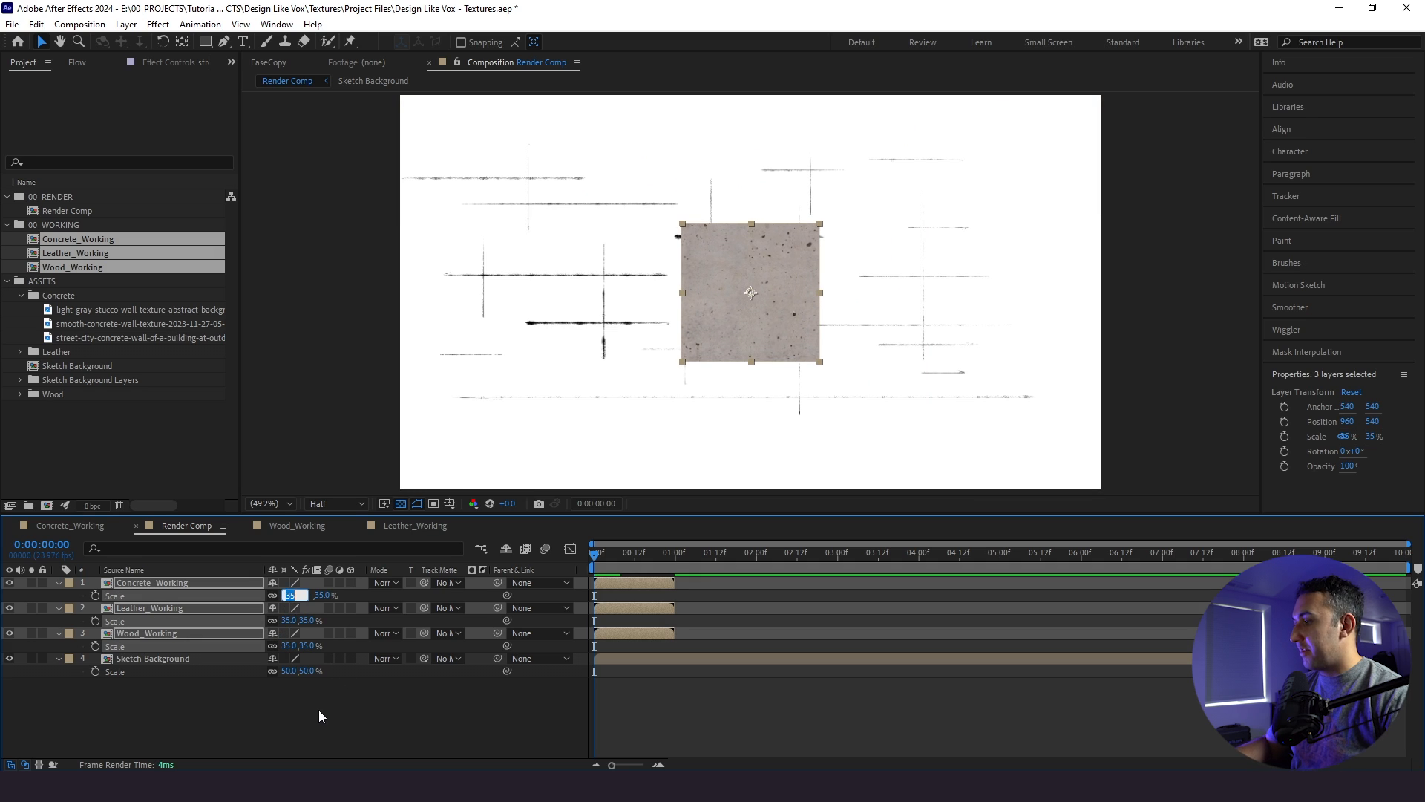
{"action": "left_click", "coordinate": [269, 717]}
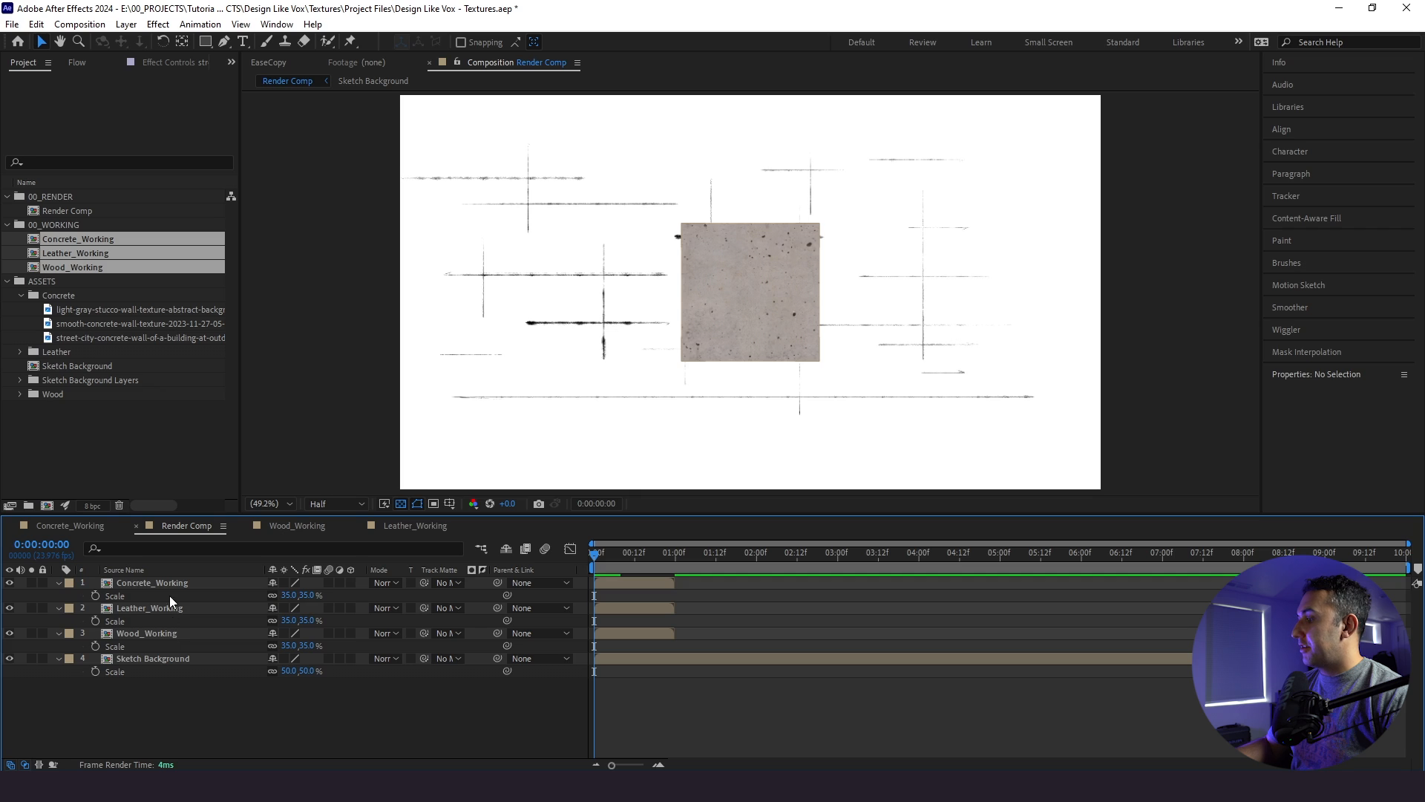
Show the Position property of the Concrete_Working, Leather_Working and Wood_Working layers
{"action": "left_click", "coordinate": [170, 587]}
{"action": "left_click", "coordinate": [159, 634], "text": "shift"}
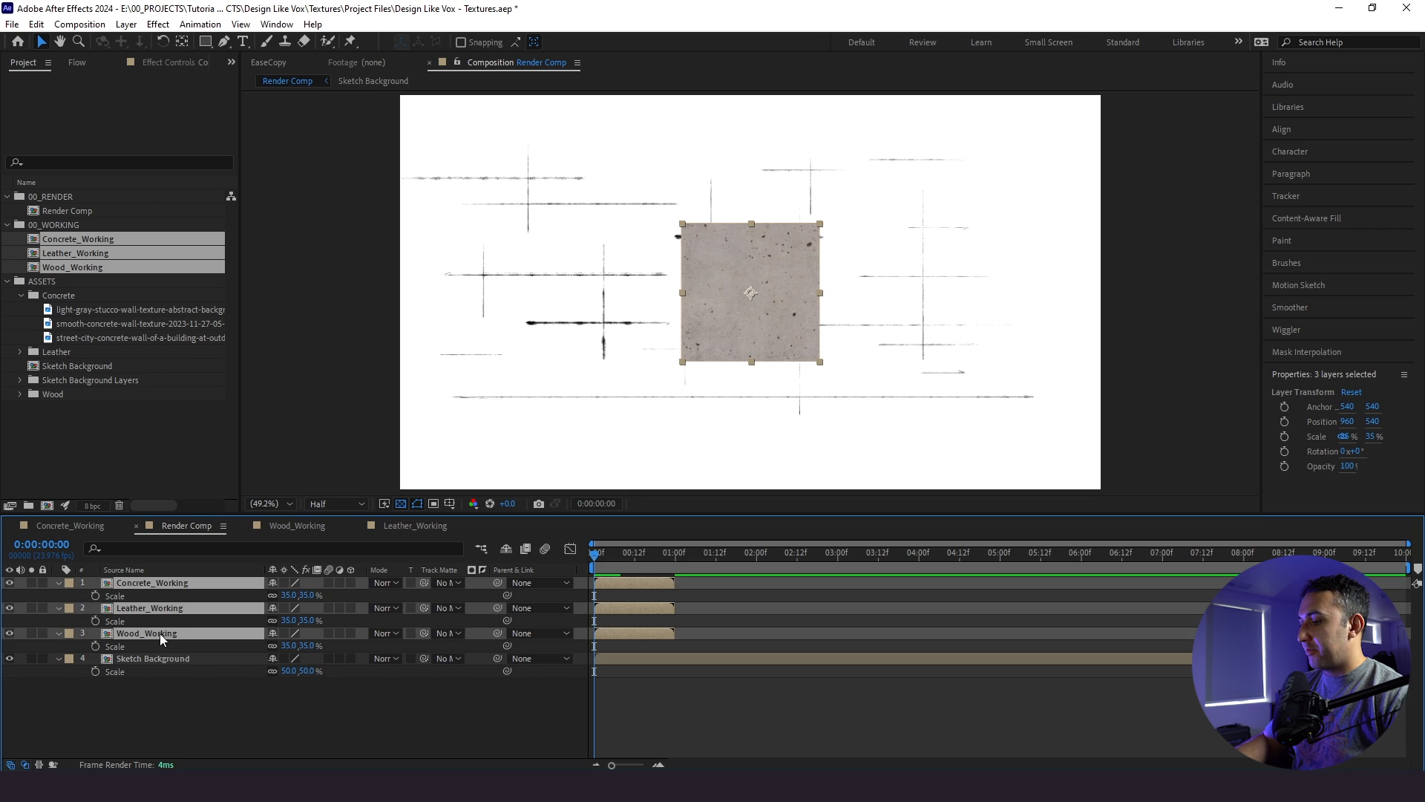
{"action": "key", "text": "p"}
{"action": "left_click", "coordinate": [187, 696]}
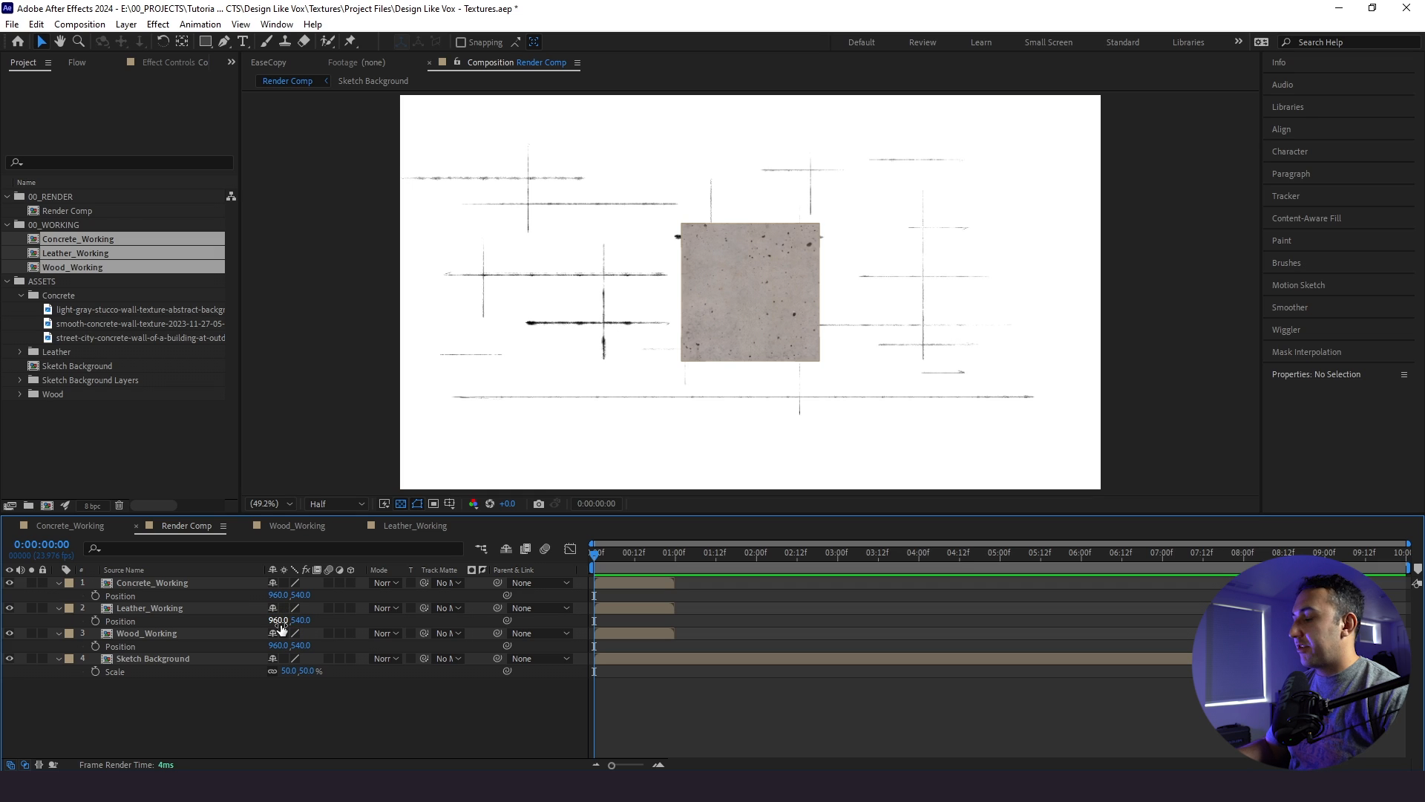
Try horizontal positions of 560 and 360 for the Concrete_Working layer
{"action": "left_click", "coordinate": [280, 595]}
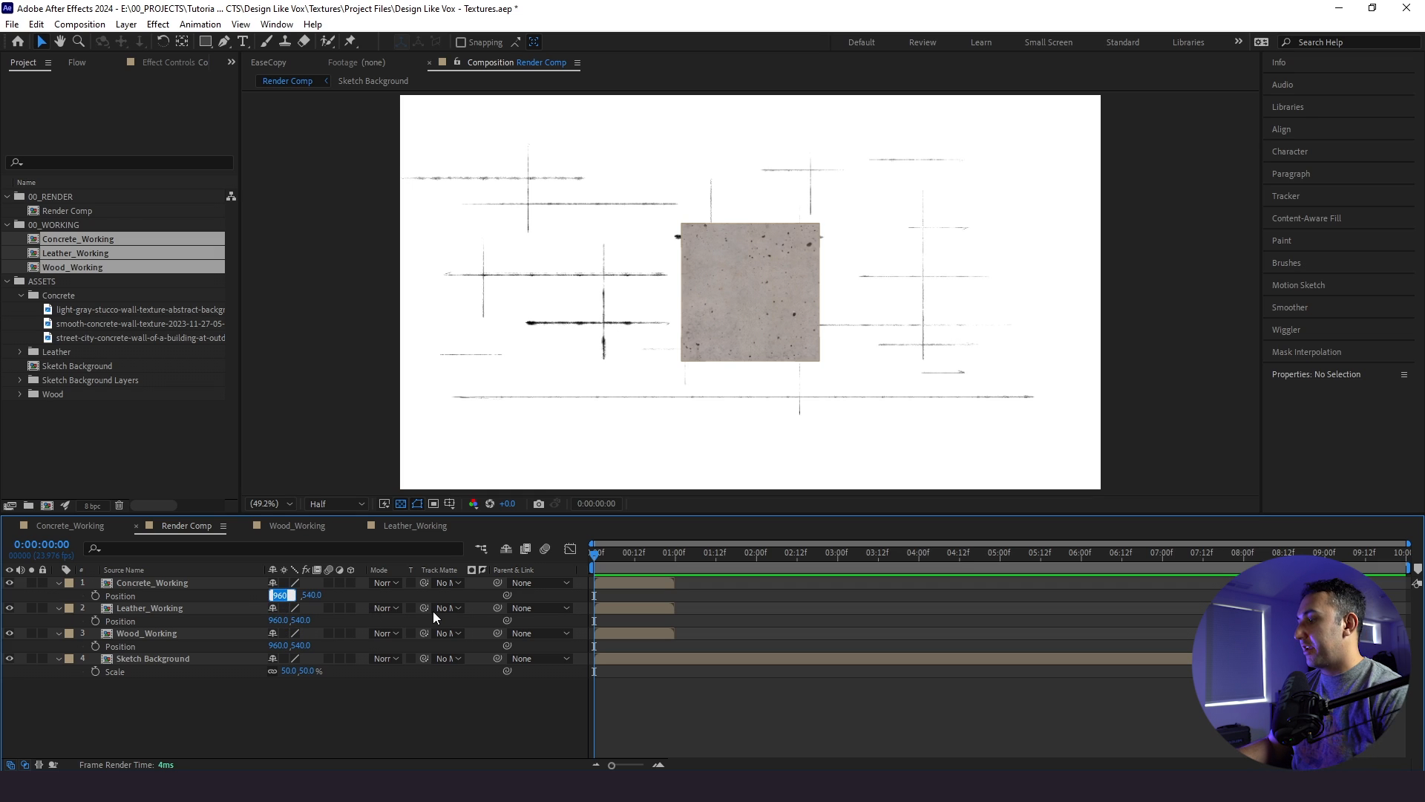
{"action": "key", "text": "Left"}
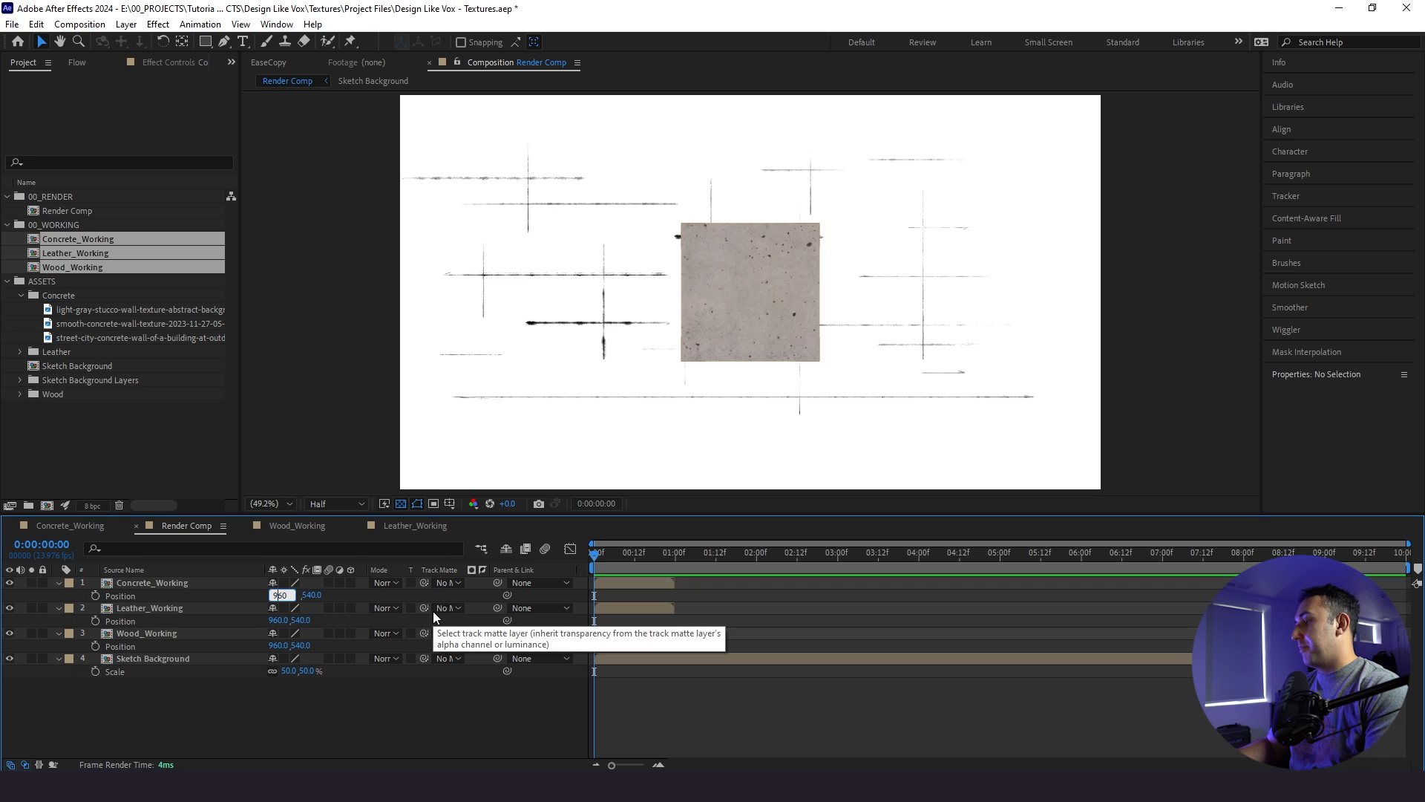
{"action": "key", "text": "BackSpace"}
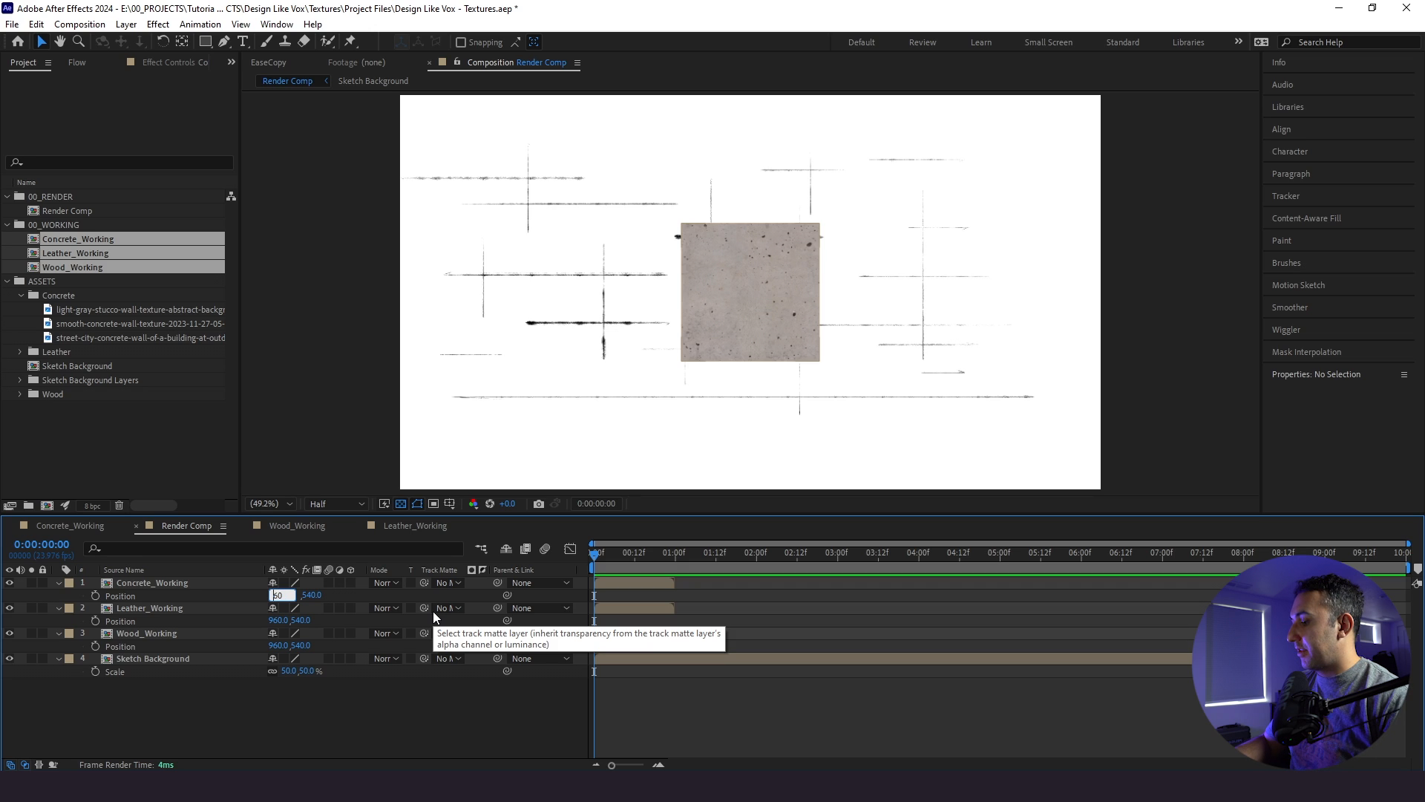
{"action": "type", "text": "5"}
{"action": "key", "text": "Return"}
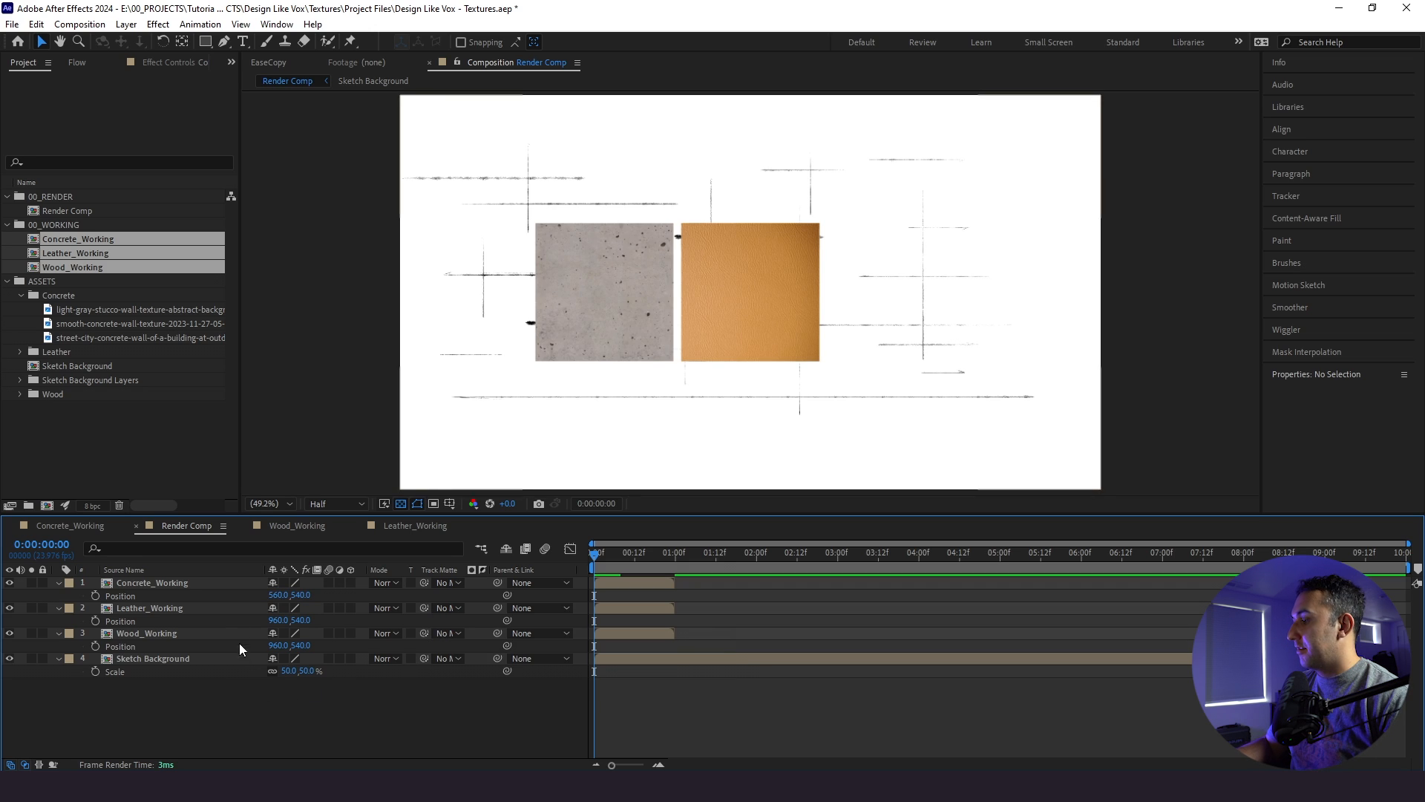
{"action": "left_click", "coordinate": [276, 595]}
{"action": "key", "text": "Left"}
{"action": "key", "text": "Delete"}
{"action": "type", "text": "3"}
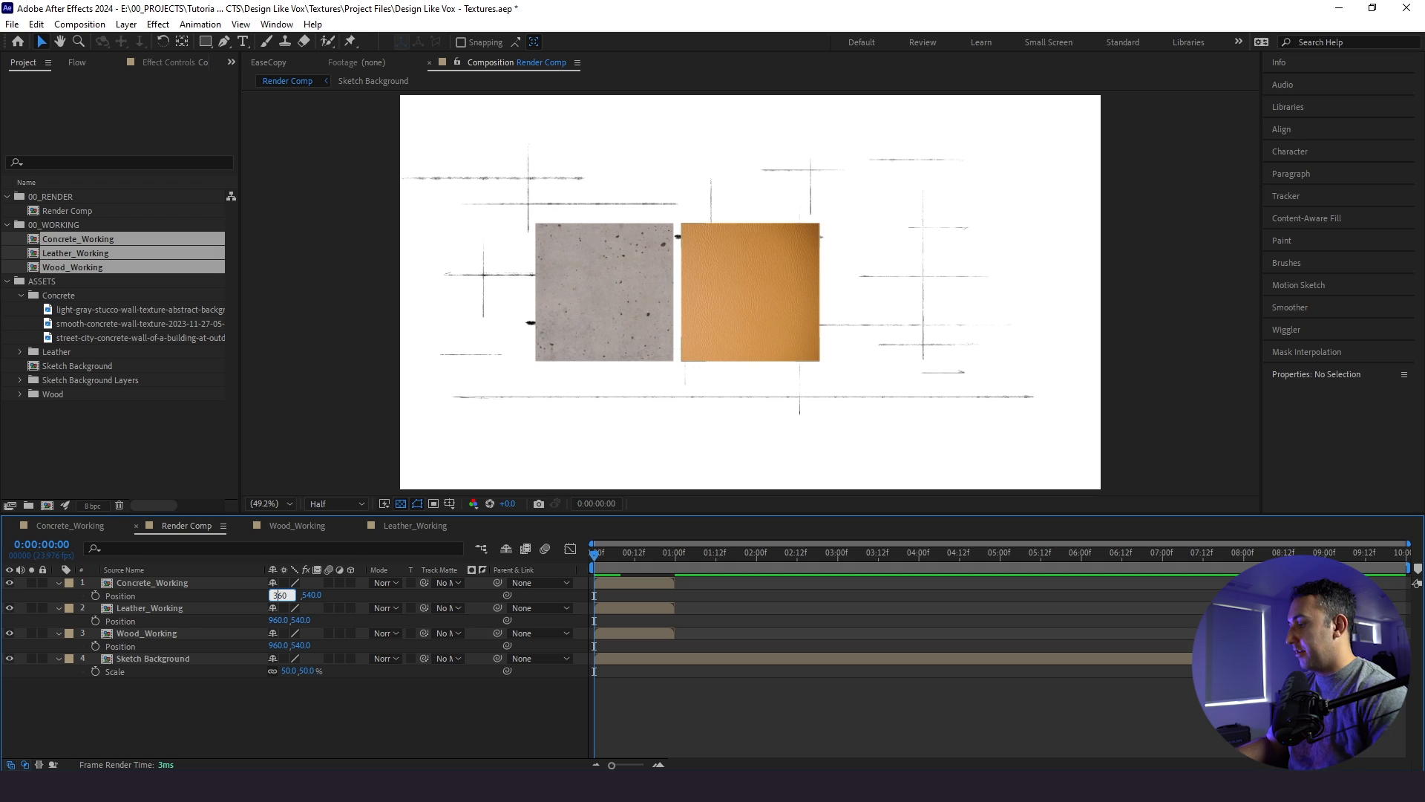
{"action": "key", "text": "Return"}
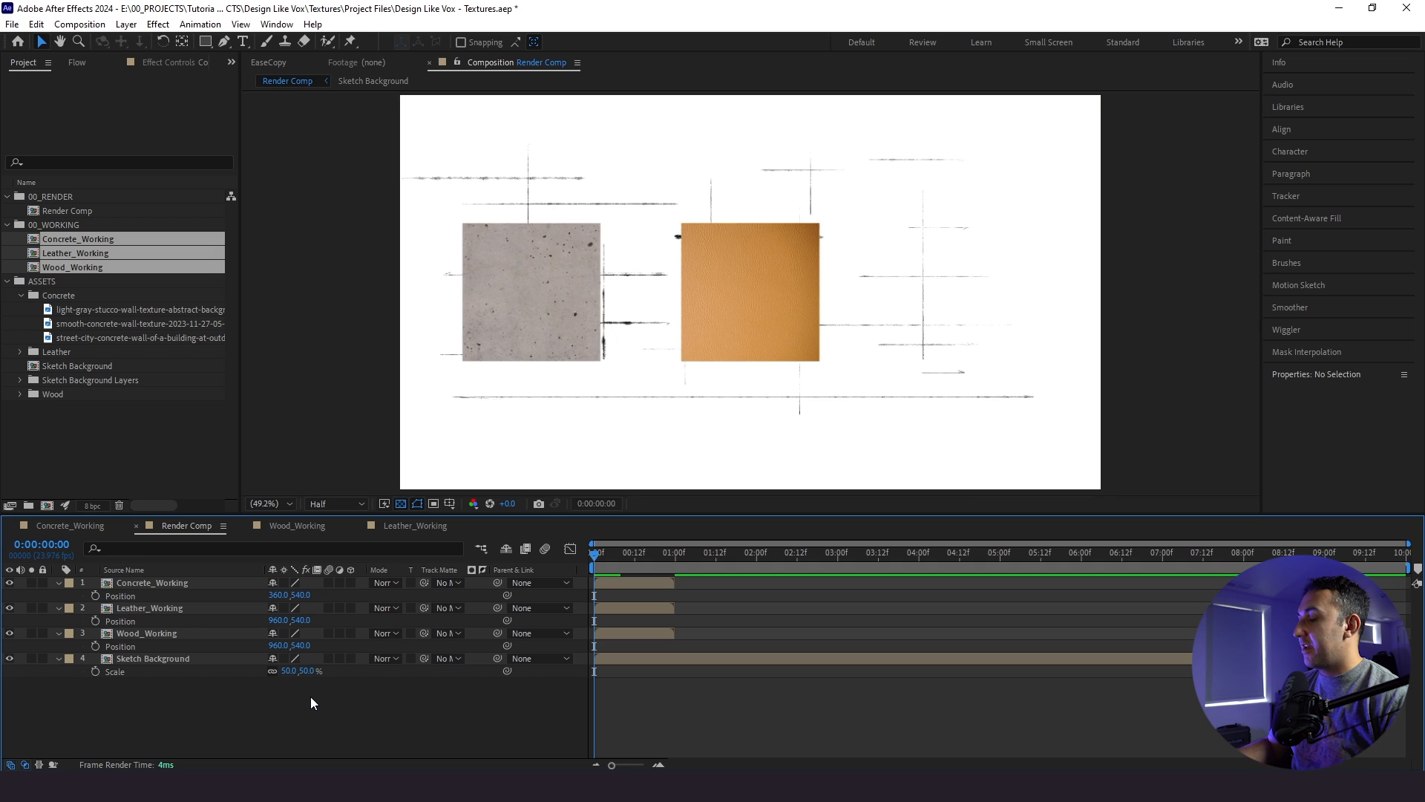
Set the Concrete_Working layer's horizontal position to 460
{"action": "left_click", "coordinate": [277, 596]}
{"action": "key", "text": "Left"}
{"action": "key", "text": "Delete"}
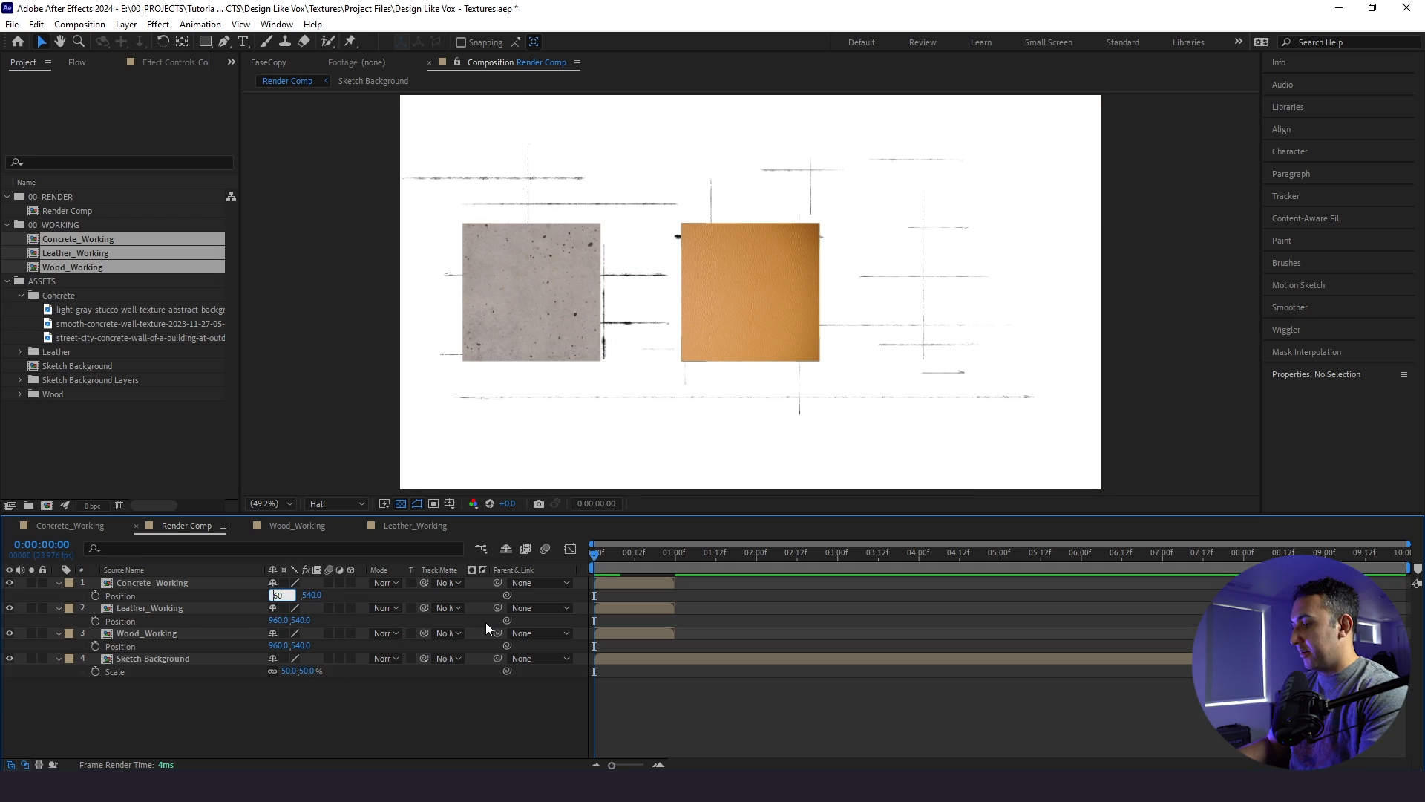
{"action": "type", "text": "4"}
{"action": "key", "text": "Return"}
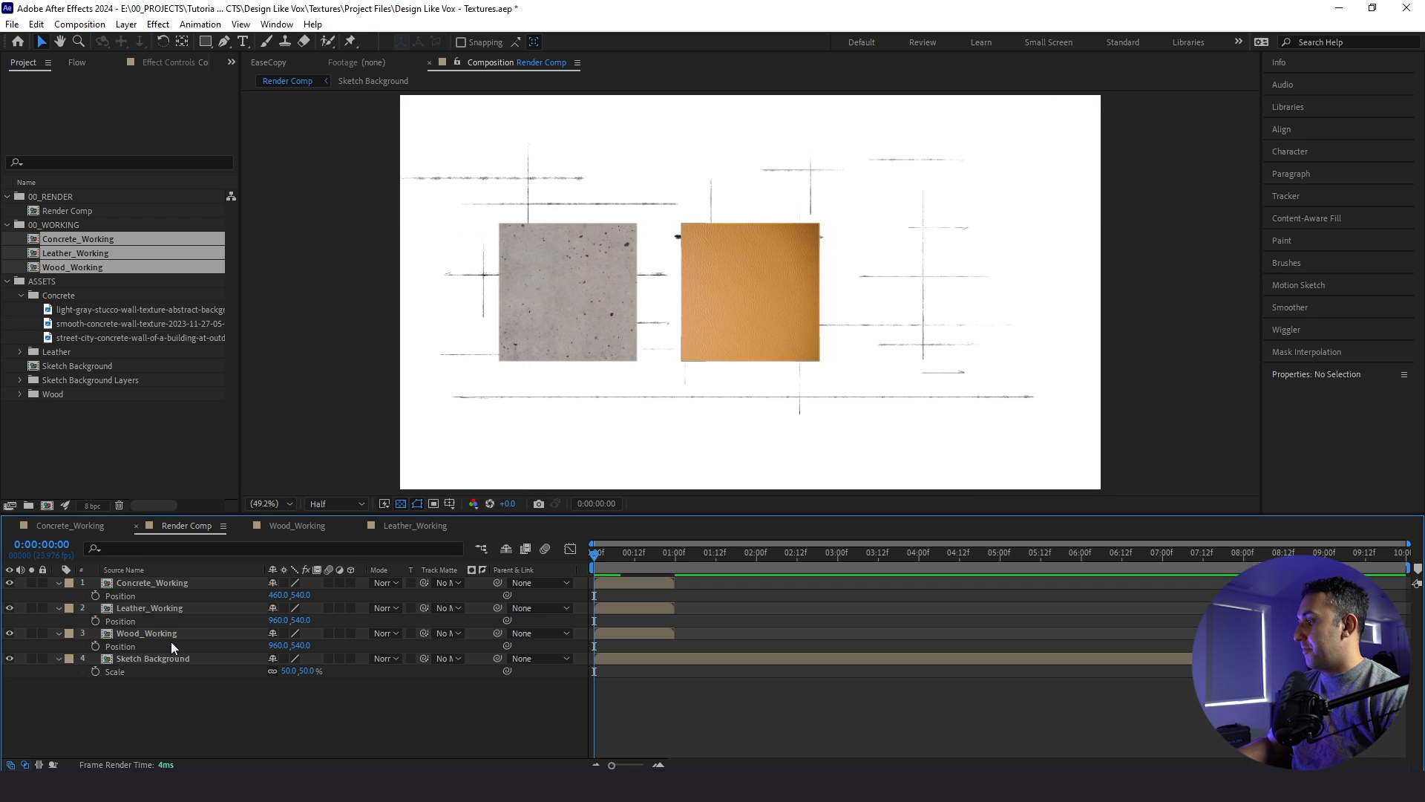
Set the Leather_Working layer's horizontal position to 1460
{"action": "left_click", "coordinate": [159, 612]}
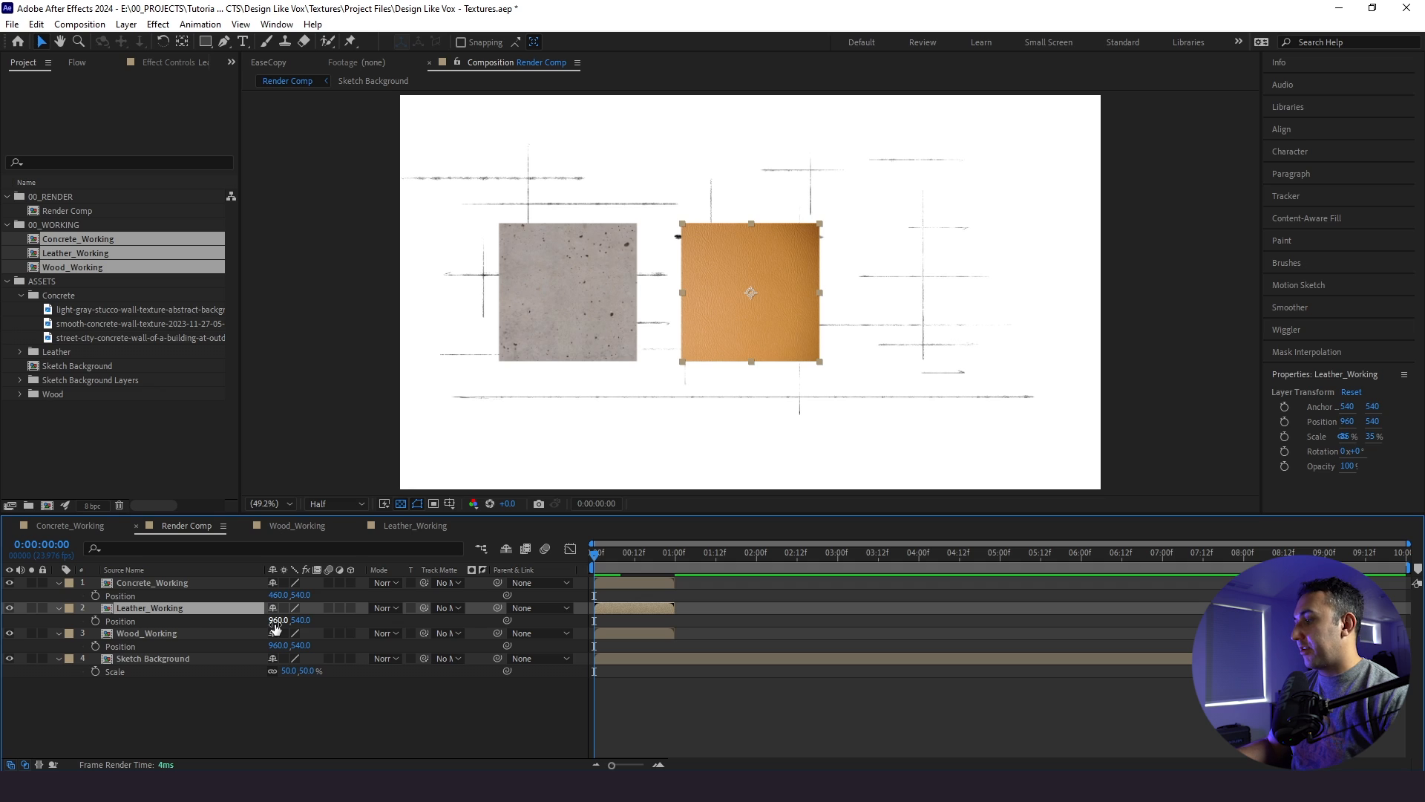
{"action": "left_click", "coordinate": [274, 622]}
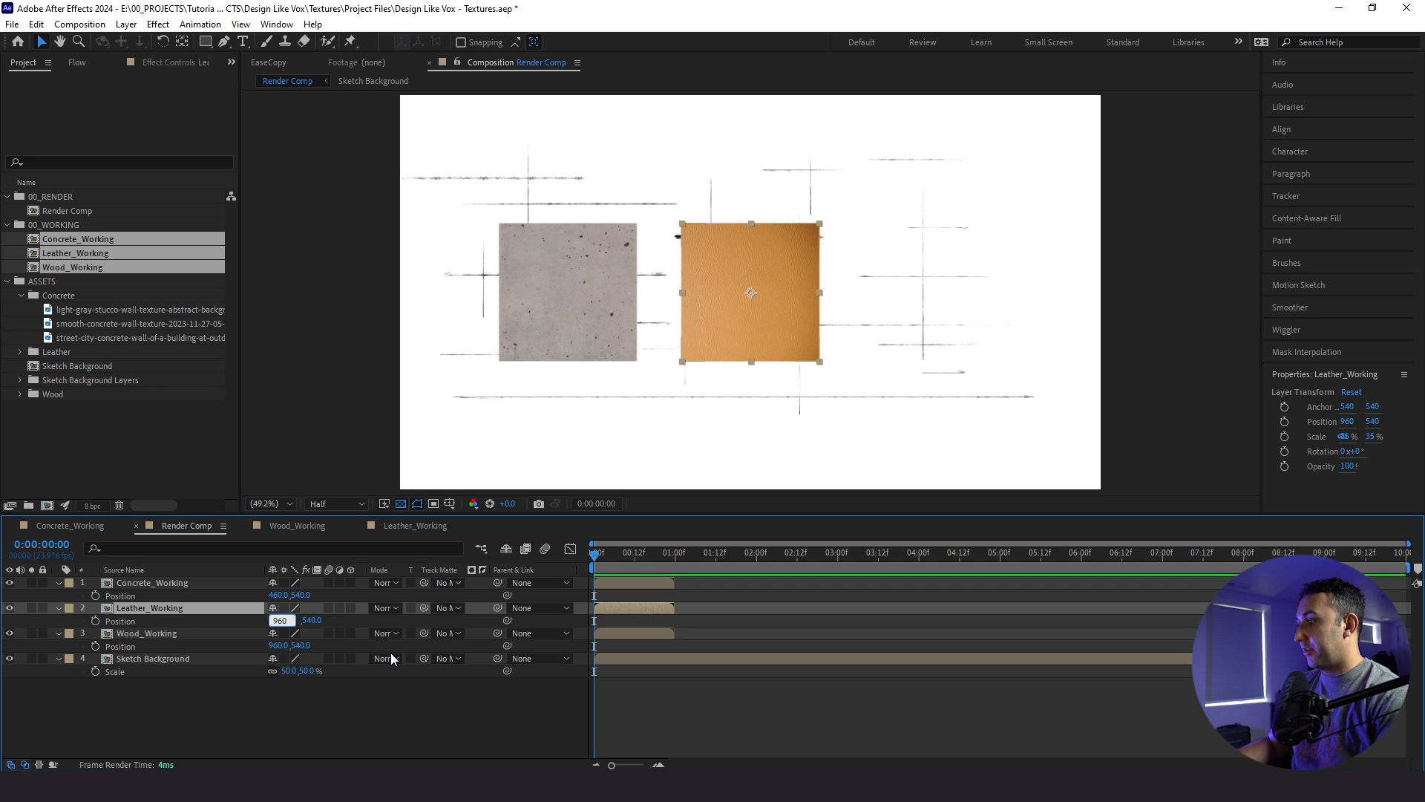
{"action": "type", "text": "1460"}
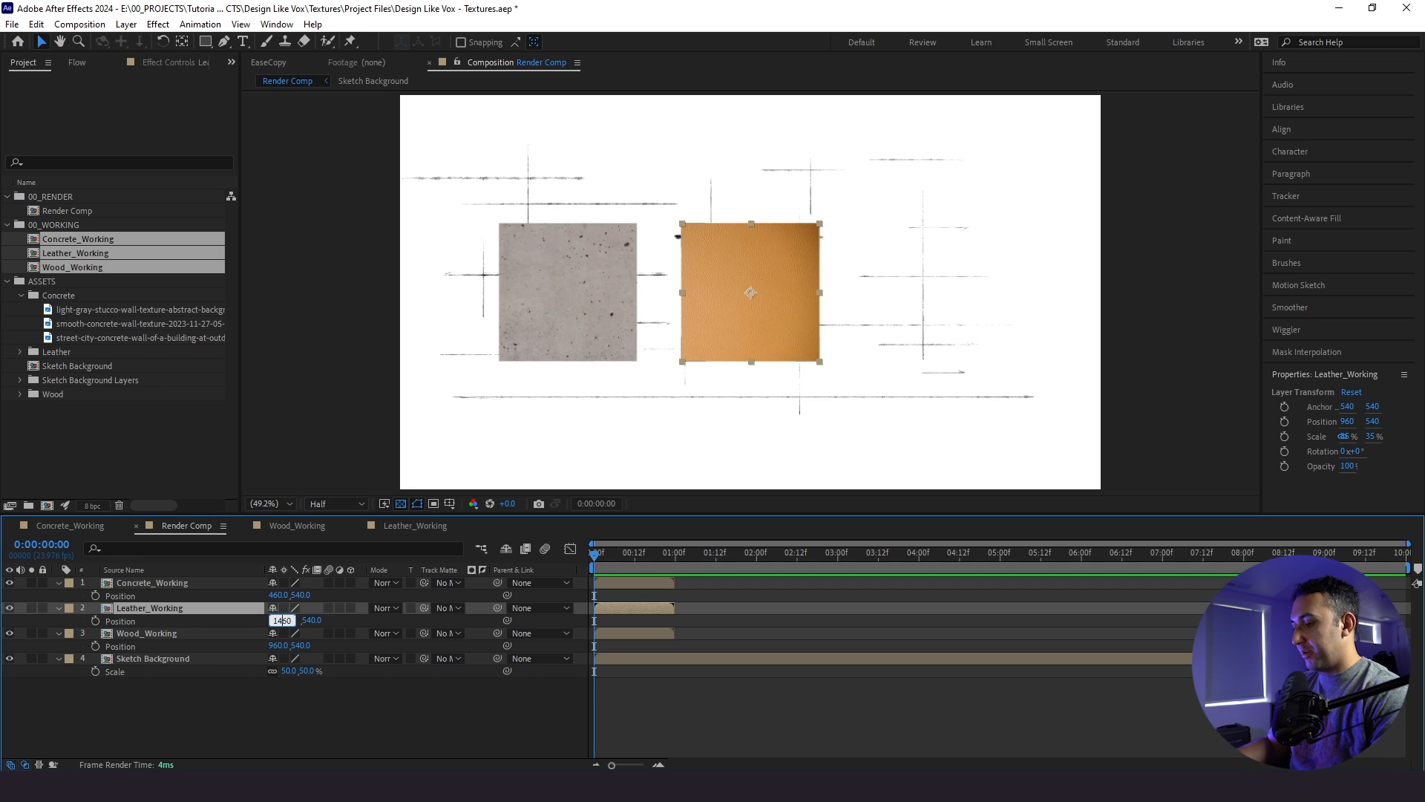
{"action": "left_click", "coordinate": [372, 715]}
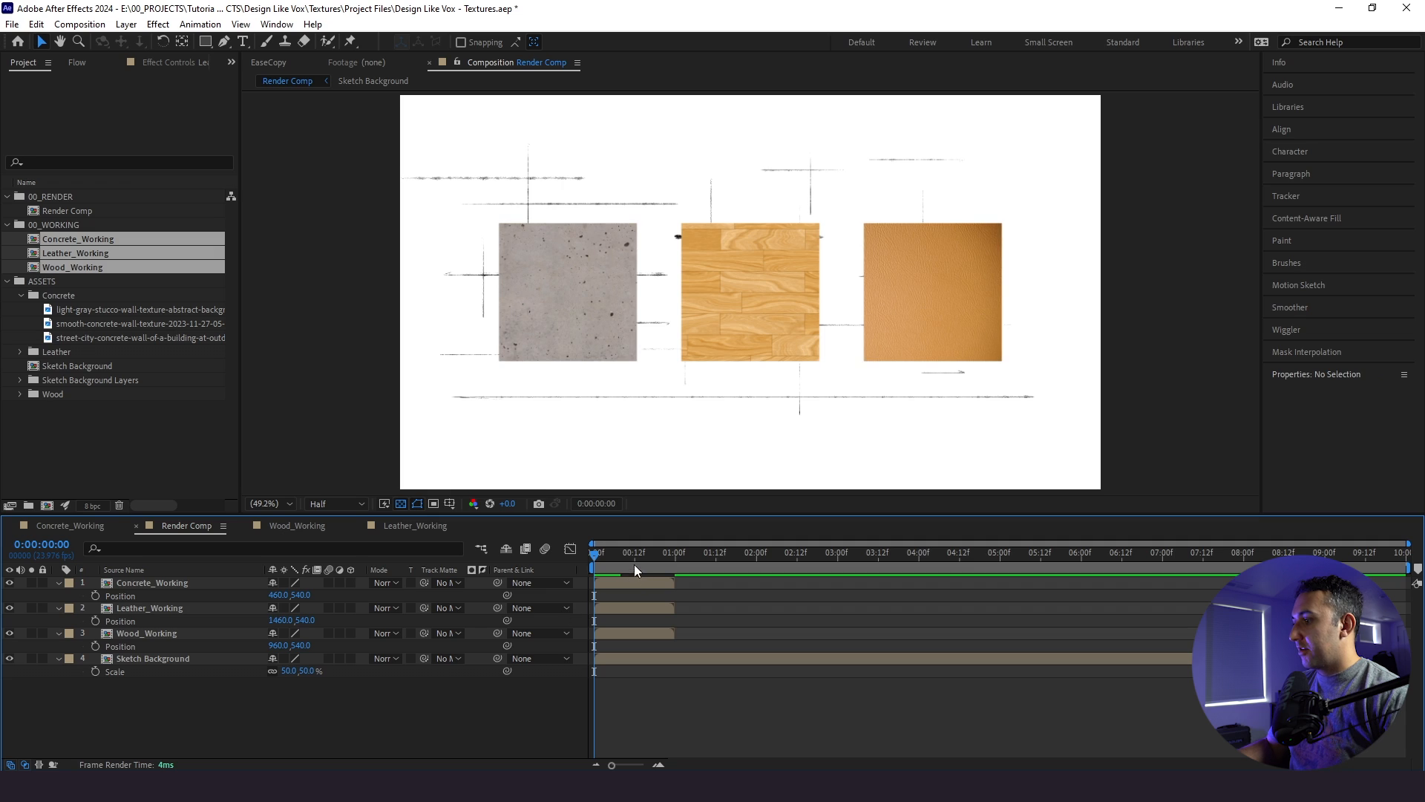
Play back and scrub the three texture squares in Render Comp, and check the sequence inside Leather_Working
{"action": "key", "text": "space"}
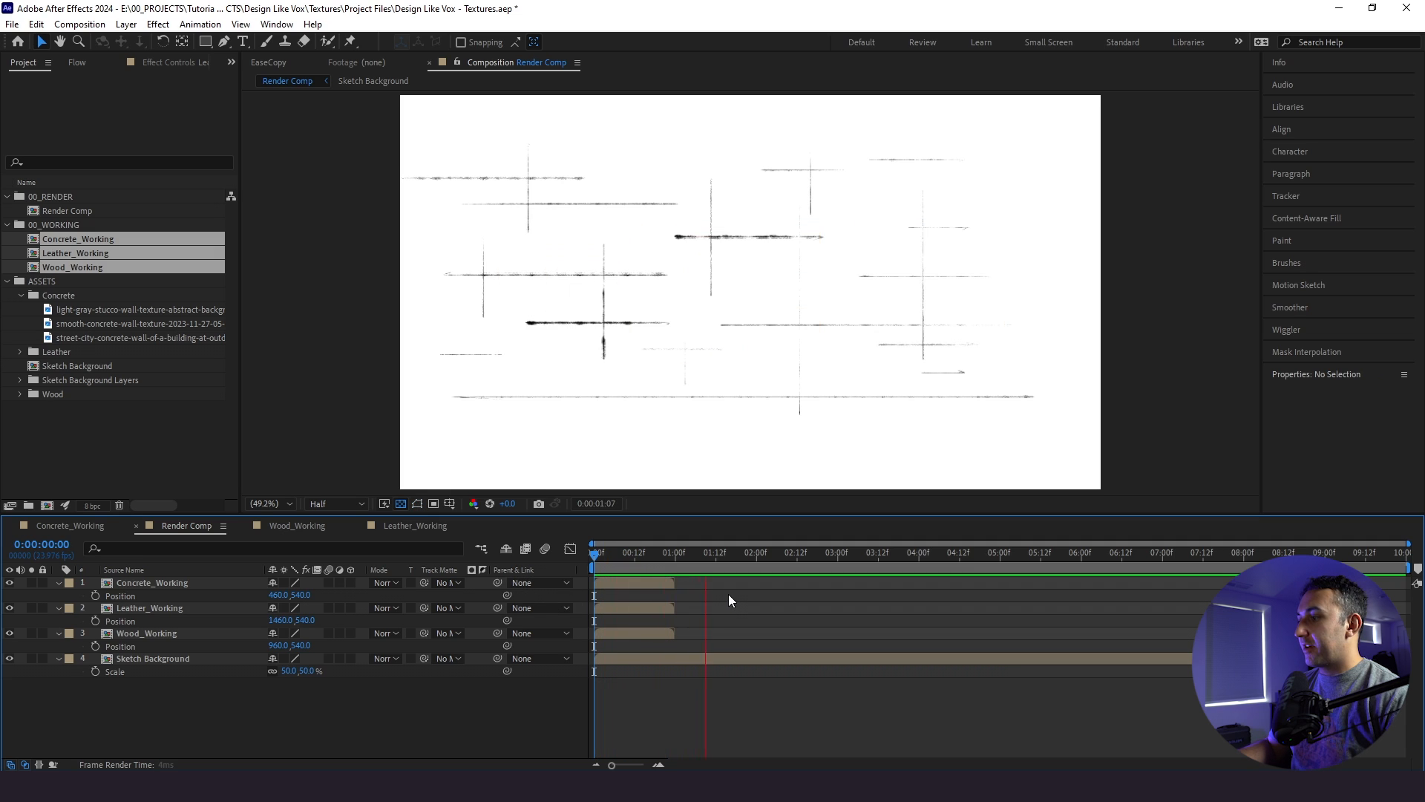
{"action": "left_click", "coordinate": [654, 554]}
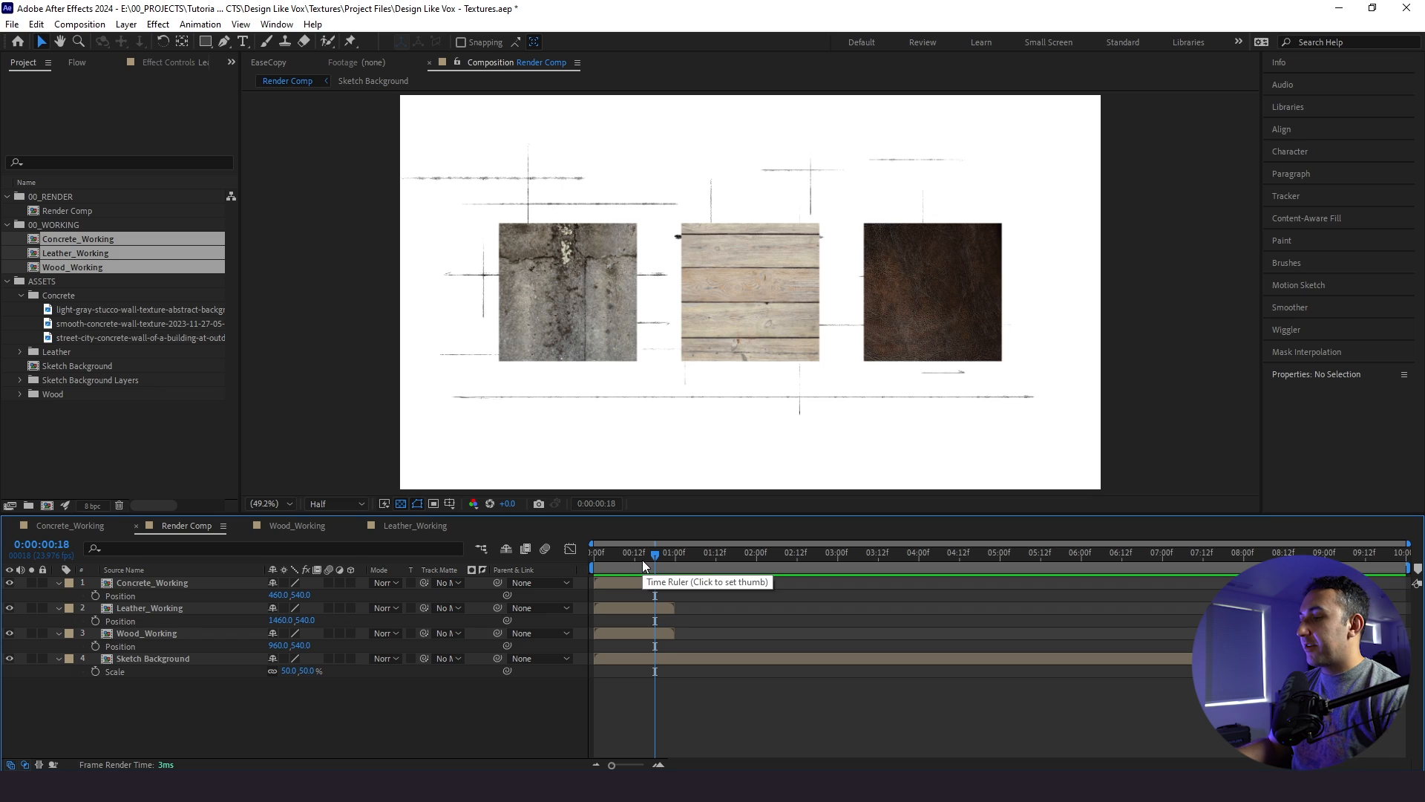
{"action": "left_click_drag", "start_coordinate": [643, 560], "coordinate": [616, 580]}
{"action": "left_click", "coordinate": [449, 528]}
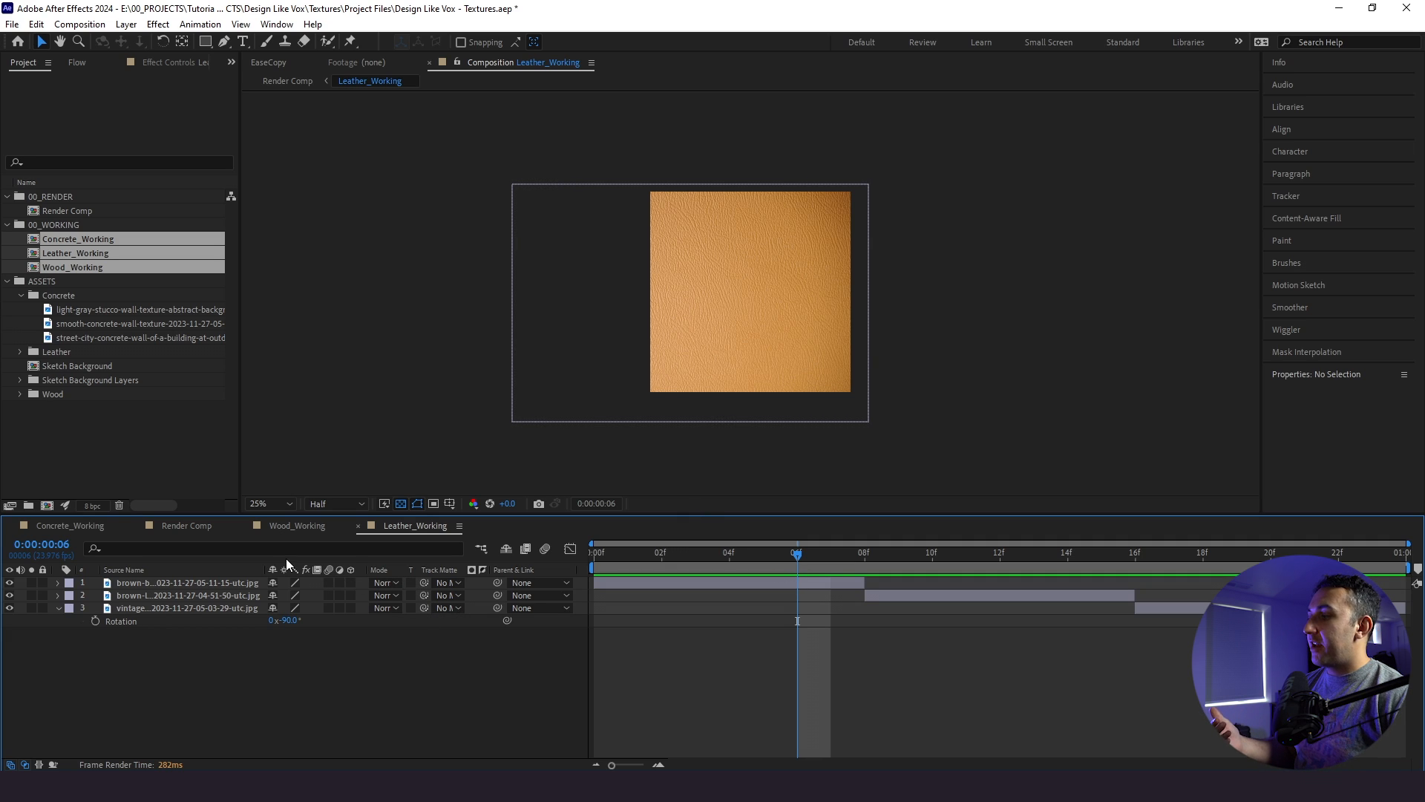
Return to Render Comp and enable time remapping on the Concrete_Working, Leather_Working and Wood_Working layers
{"action": "left_click", "coordinate": [198, 528]}
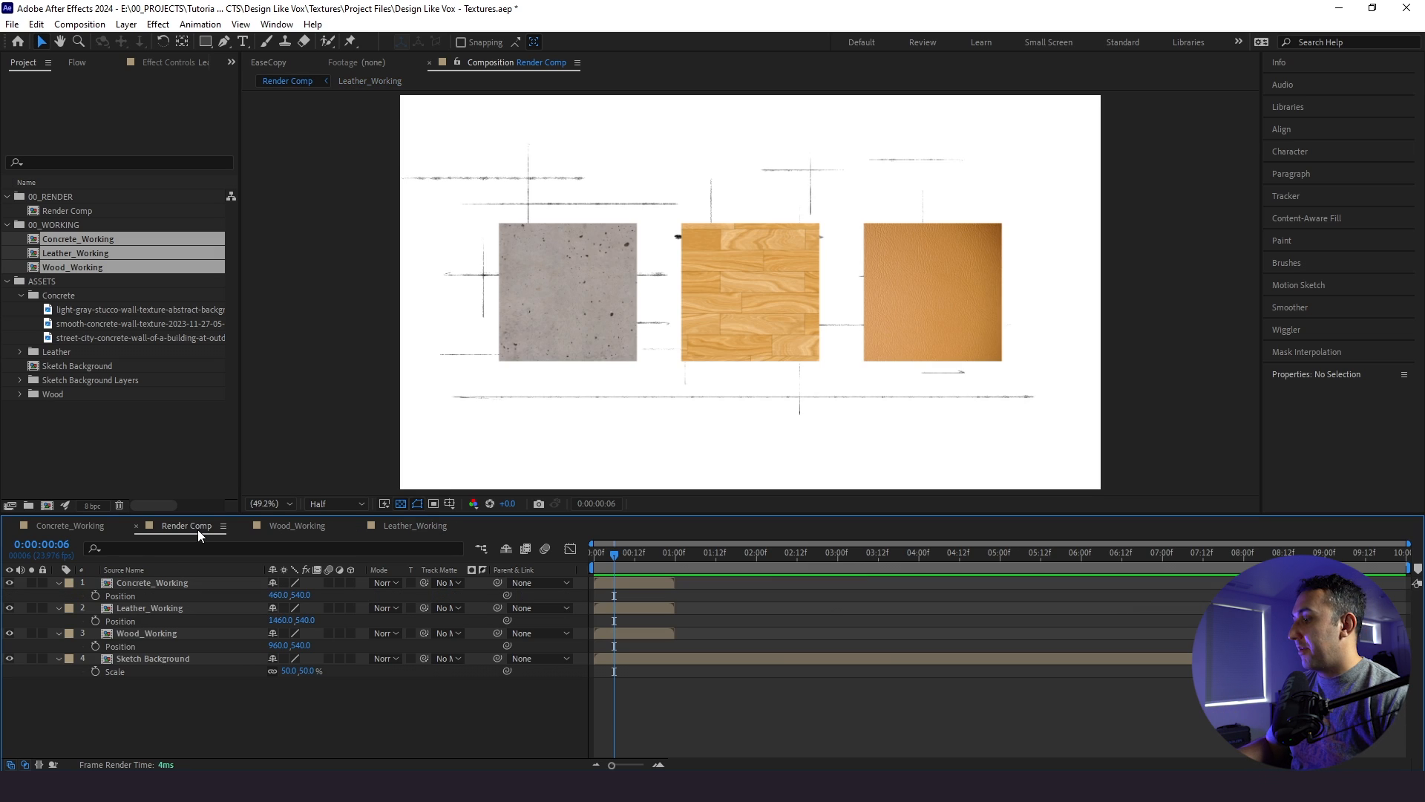
{"action": "left_click", "coordinate": [186, 585]}
{"action": "left_click", "coordinate": [186, 634], "text": "shift"}
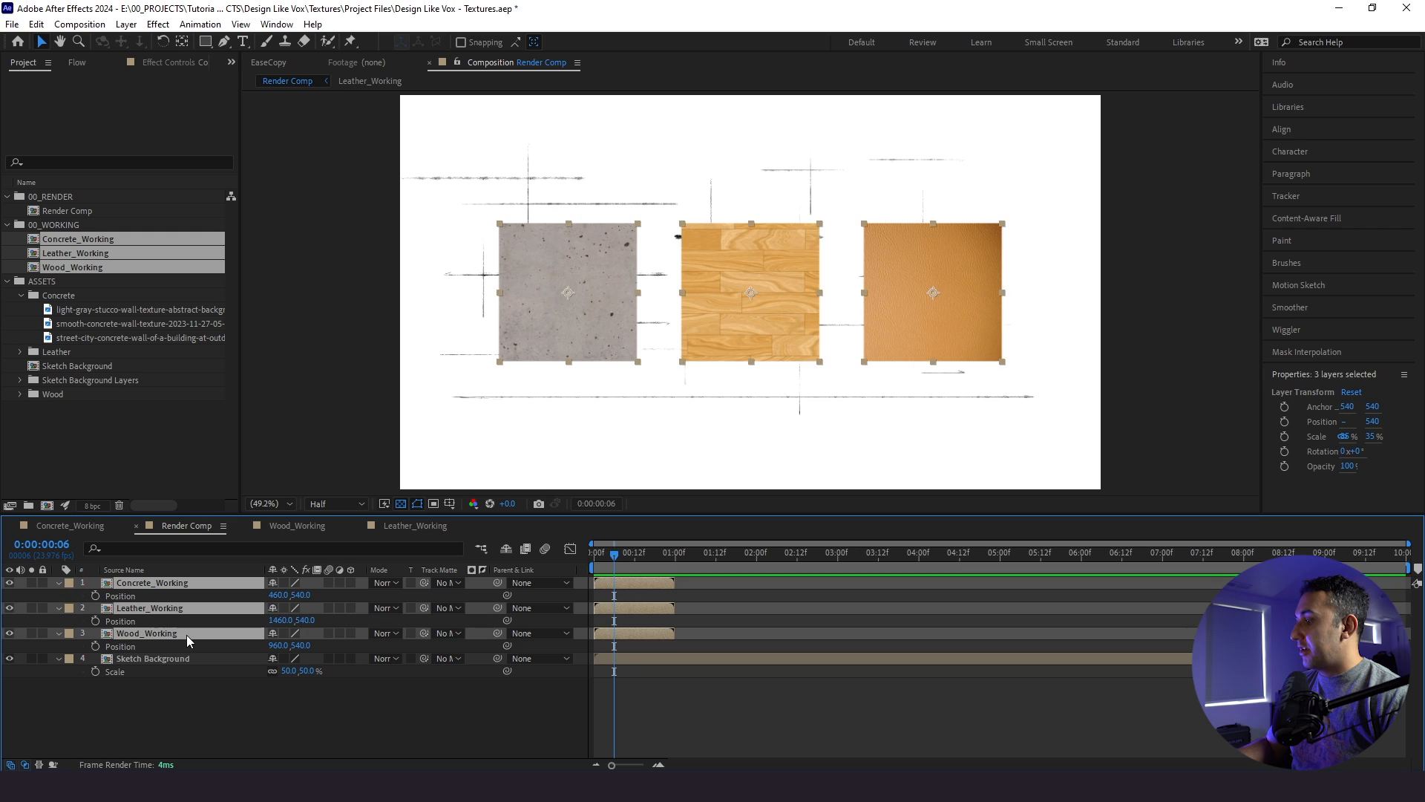
{"action": "right_click", "coordinate": [185, 631]}
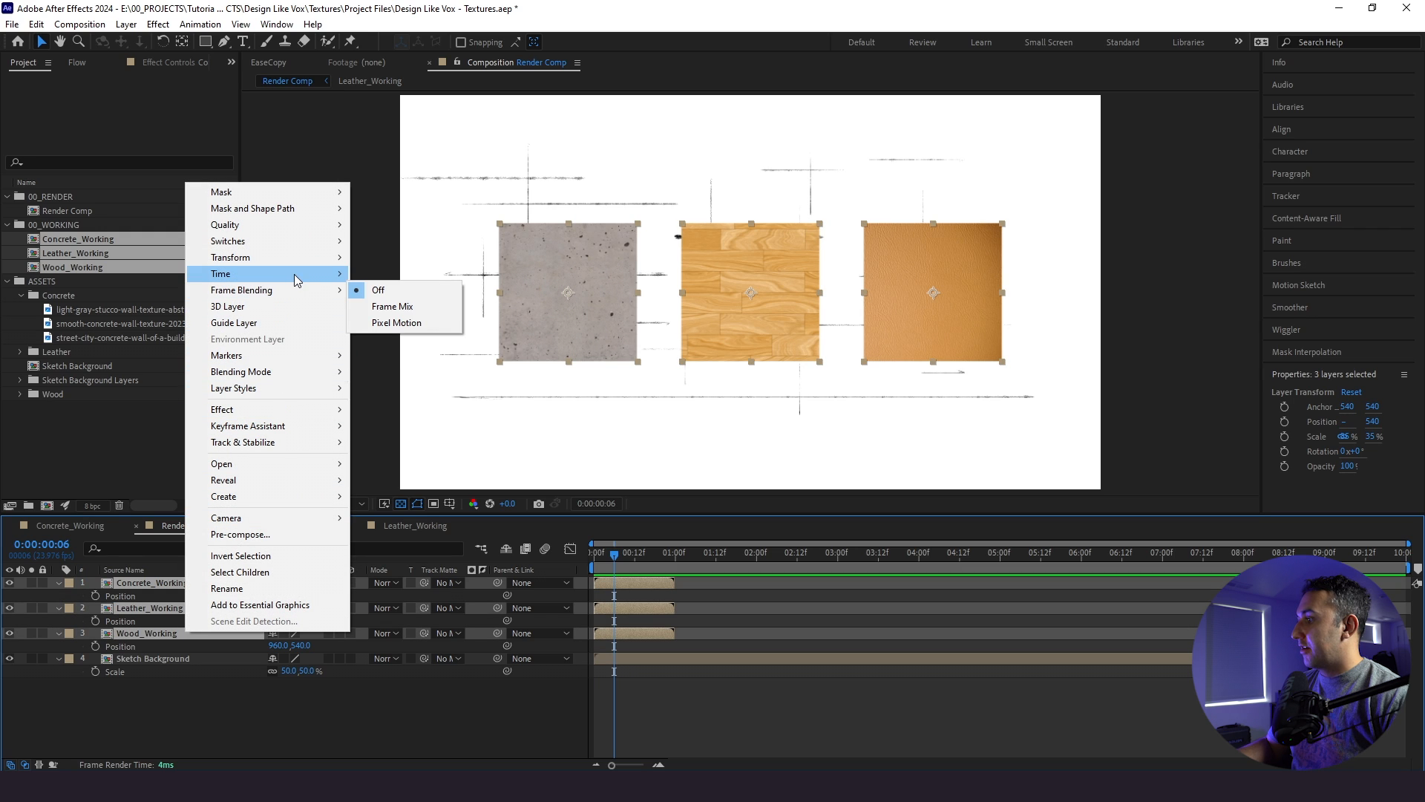
{"action": "mouse_move", "coordinate": [294, 274]}
{"action": "left_click", "coordinate": [698, 689]}
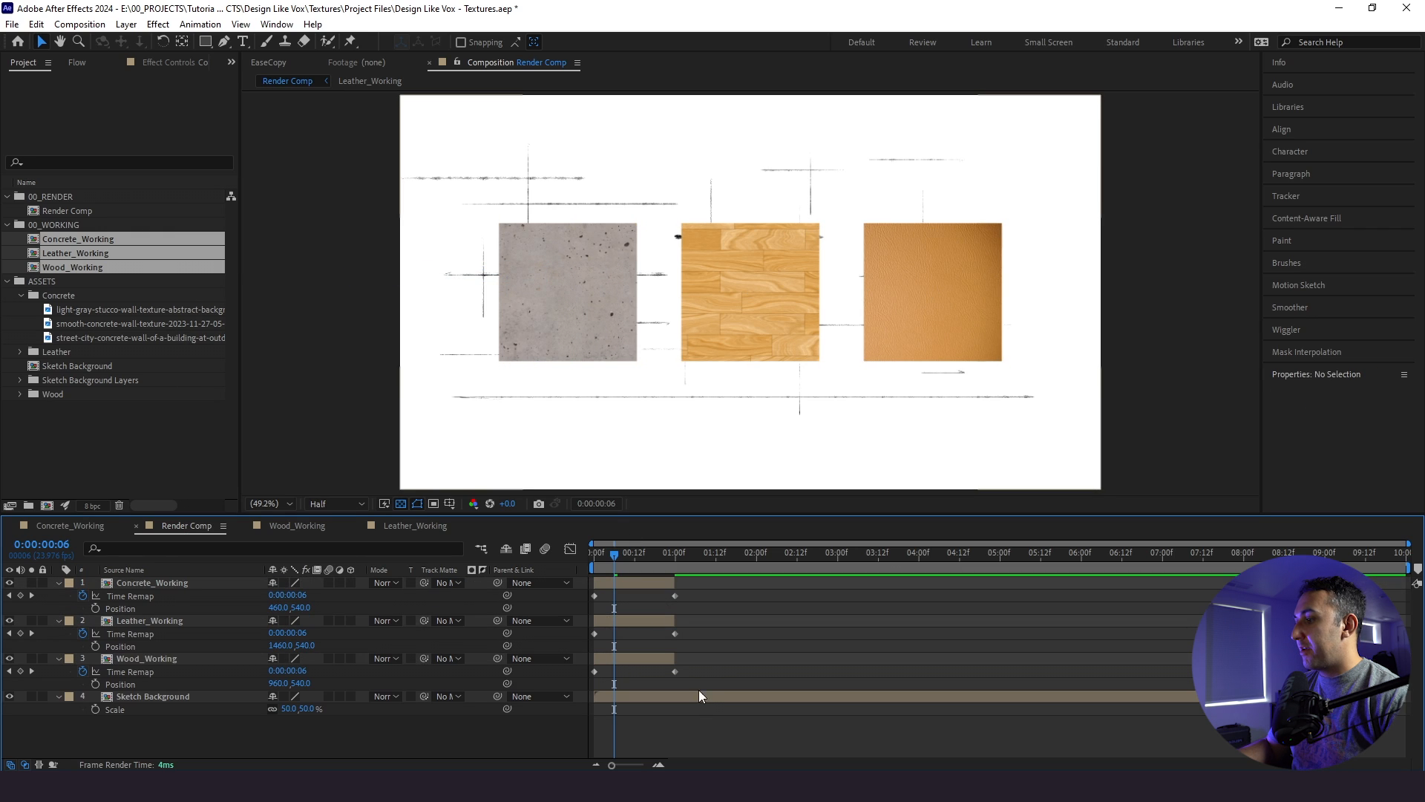
Add Time Remap keyframes at 0:00:00:23 on the Concrete_Working, Leather_Working and Wood_Working layers
{"action": "left_click_drag", "start_coordinate": [658, 555], "coordinate": [674, 567]}
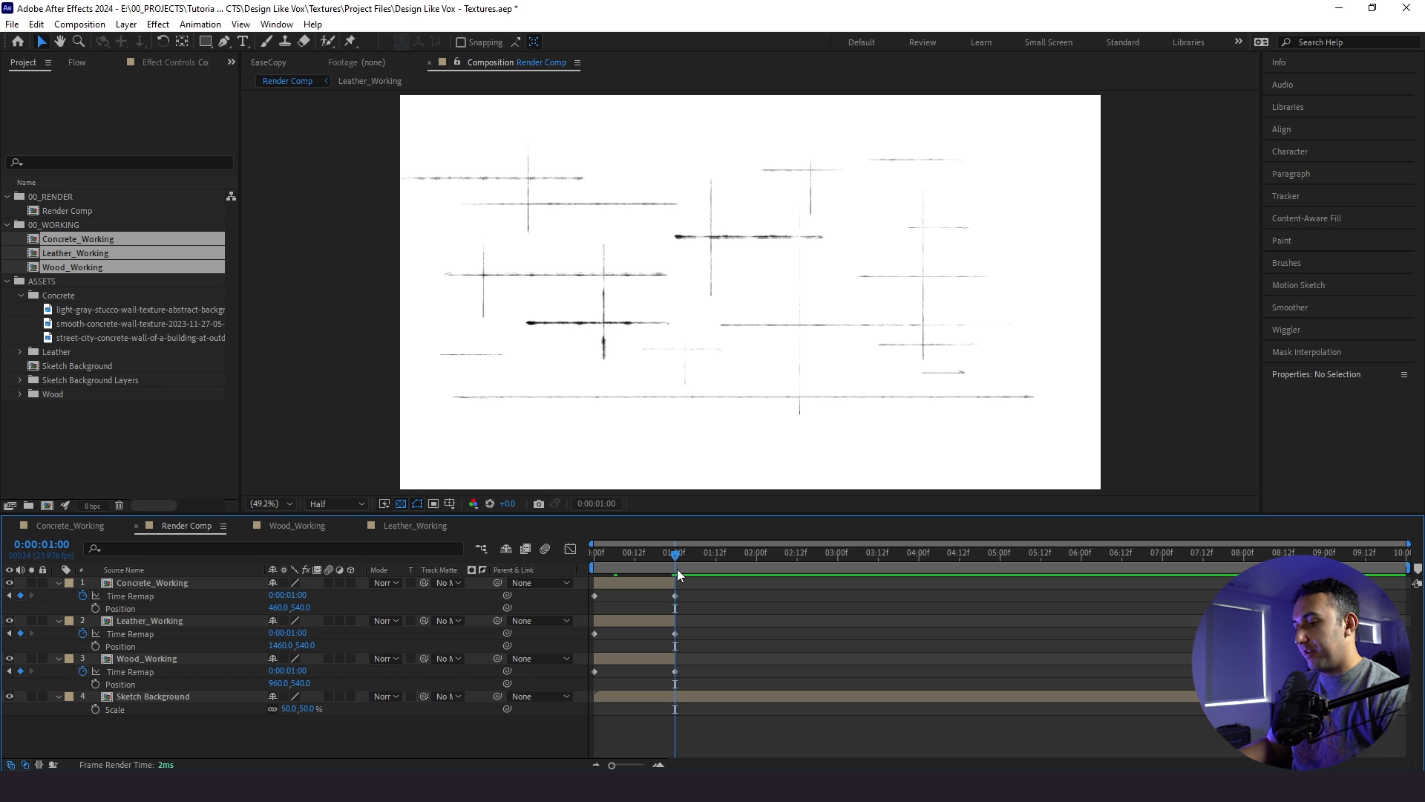
{"action": "key", "text": "Page_Up"}
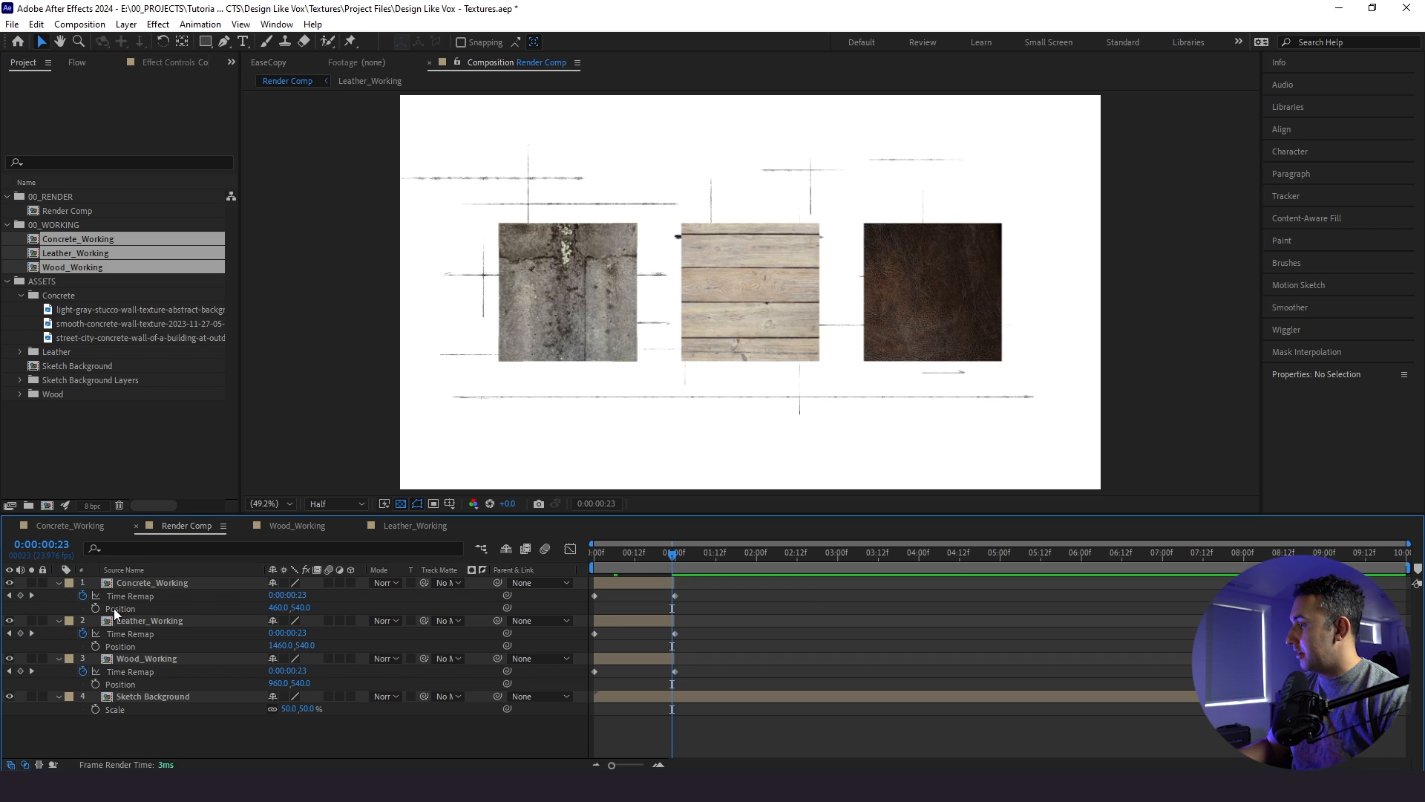
{"action": "left_click", "coordinate": [20, 595]}
{"action": "left_click", "coordinate": [20, 633]}
{"action": "left_click", "coordinate": [20, 671]}
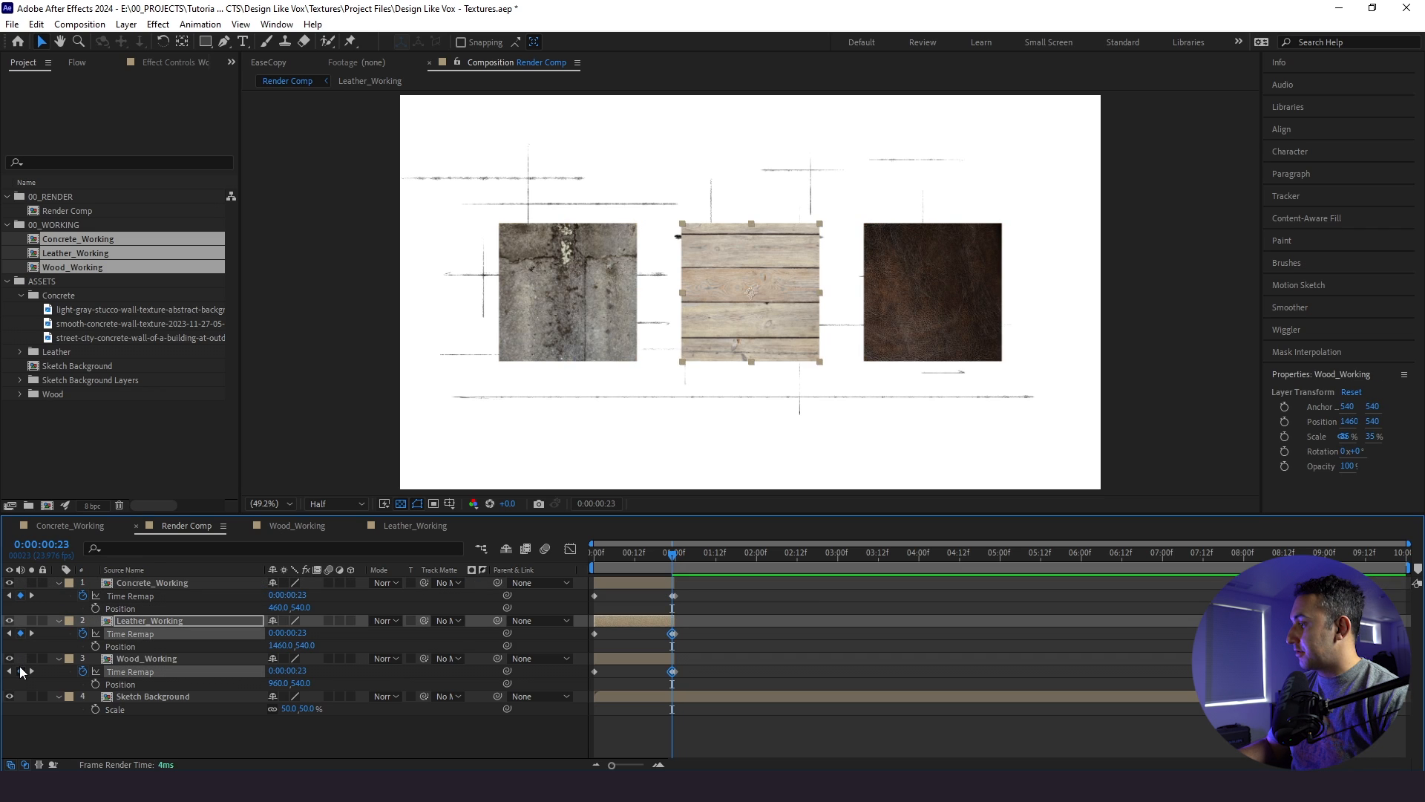
Delete the final Time Remap keyframes at the end of the Concrete_Working, Leather_Working and Wood_Working layers
{"action": "key", "text": "equal"}
{"action": "key", "text": "equal"}
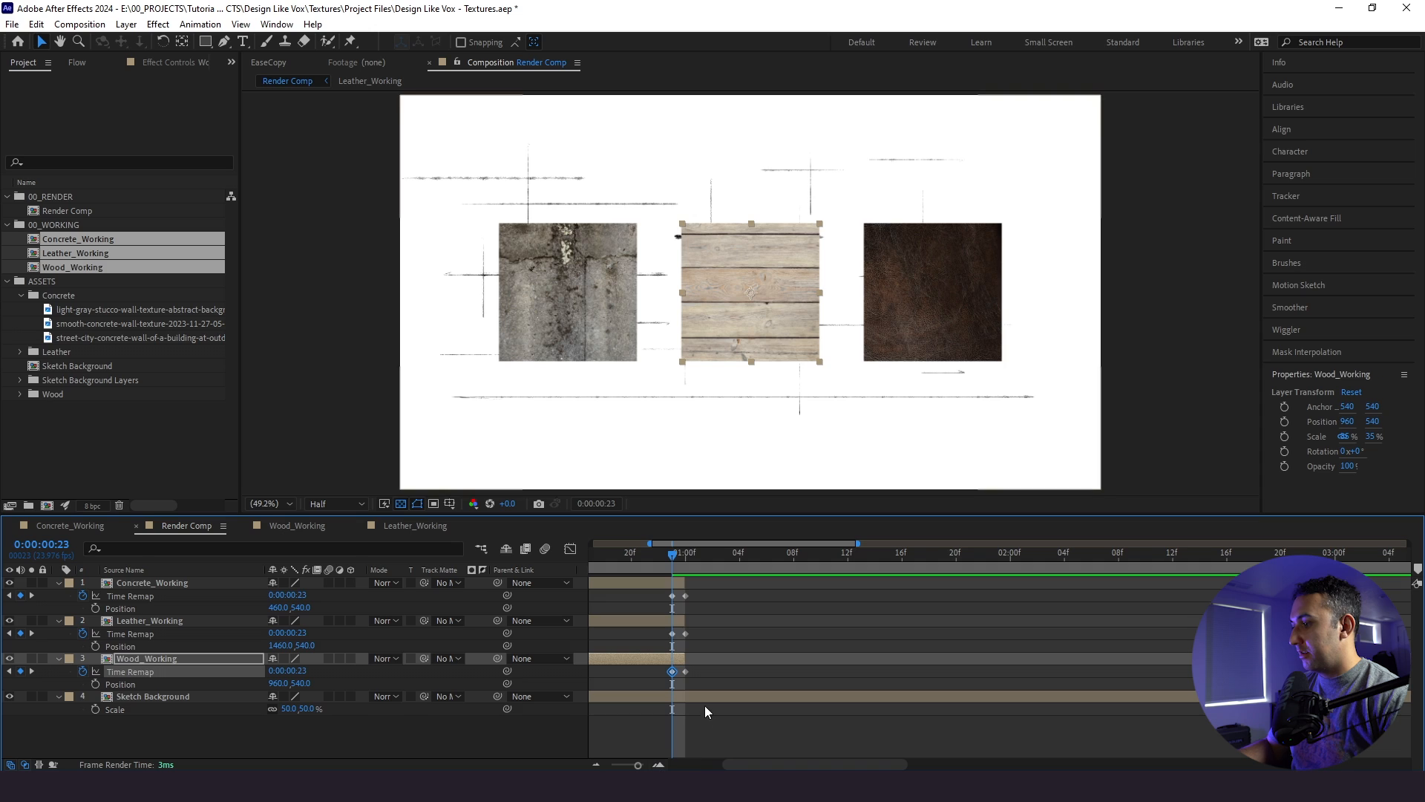
{"action": "left_click", "coordinate": [686, 675]}
{"action": "left_click", "coordinate": [685, 634], "text": "shift"}
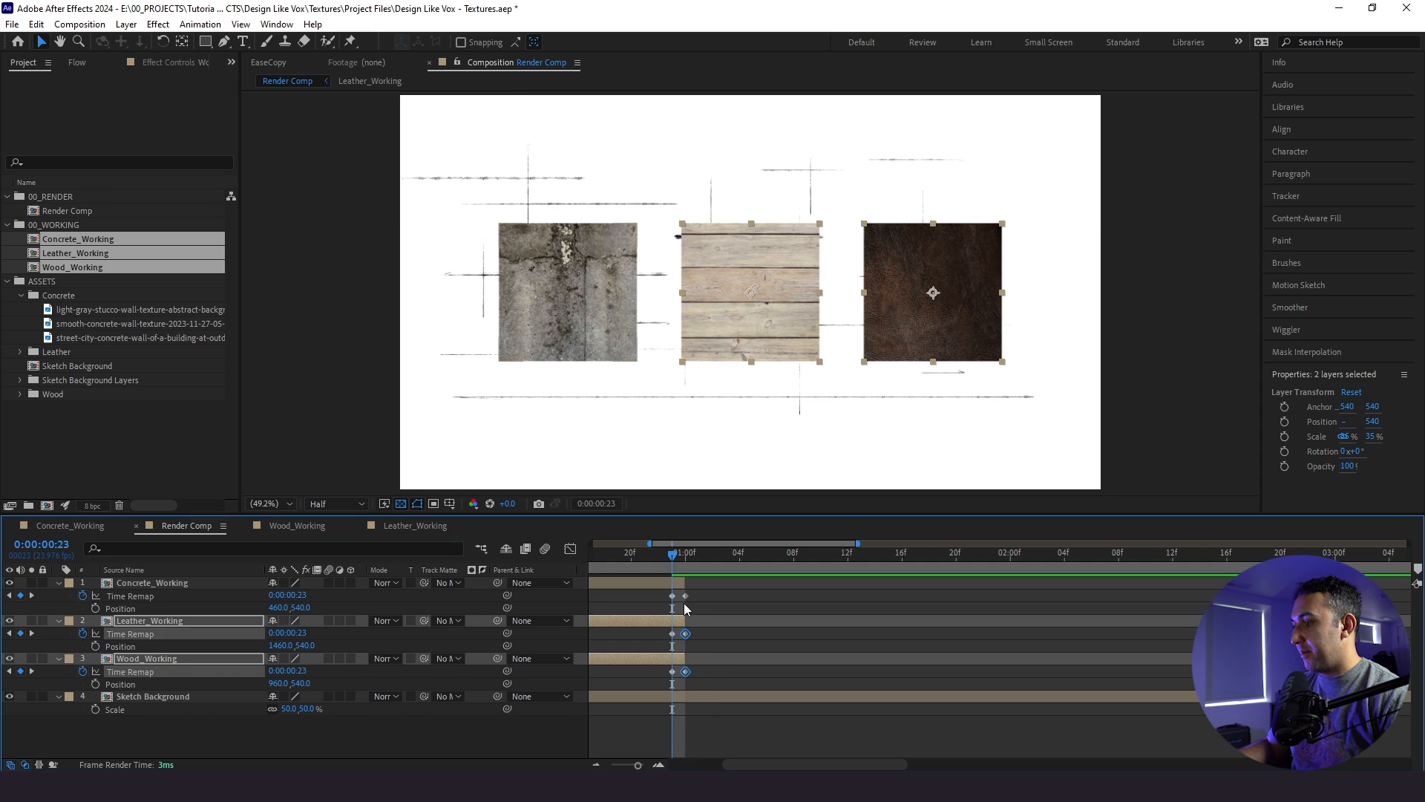
{"action": "left_click", "coordinate": [685, 596], "text": "shift"}
{"action": "key", "text": "Delete"}
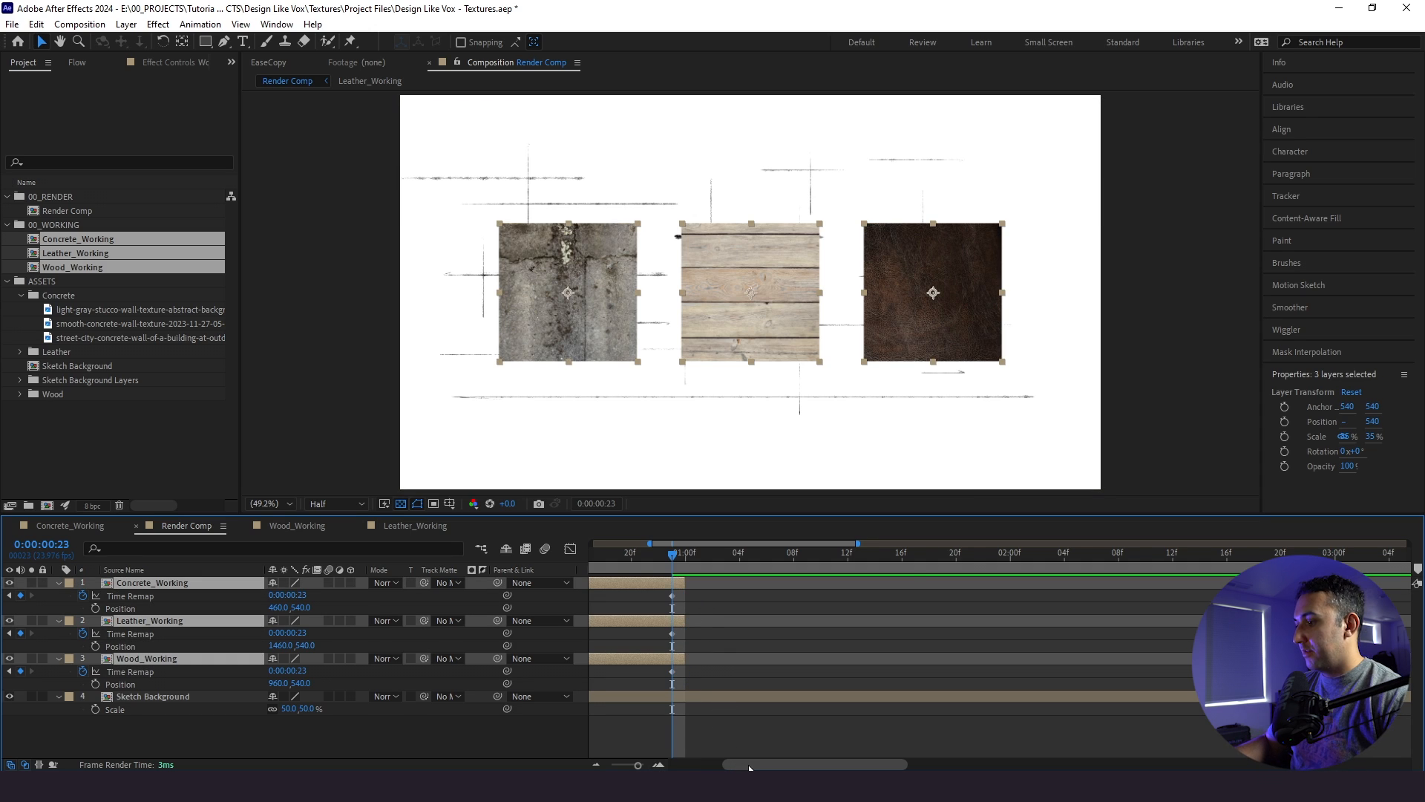
Add a loopOut() expression to the Wood_Working layer's Time Remap property
{"action": "left_click_drag", "start_coordinate": [749, 768], "coordinate": [697, 766]}
{"action": "left_click", "coordinate": [82, 671], "text": "alt"}
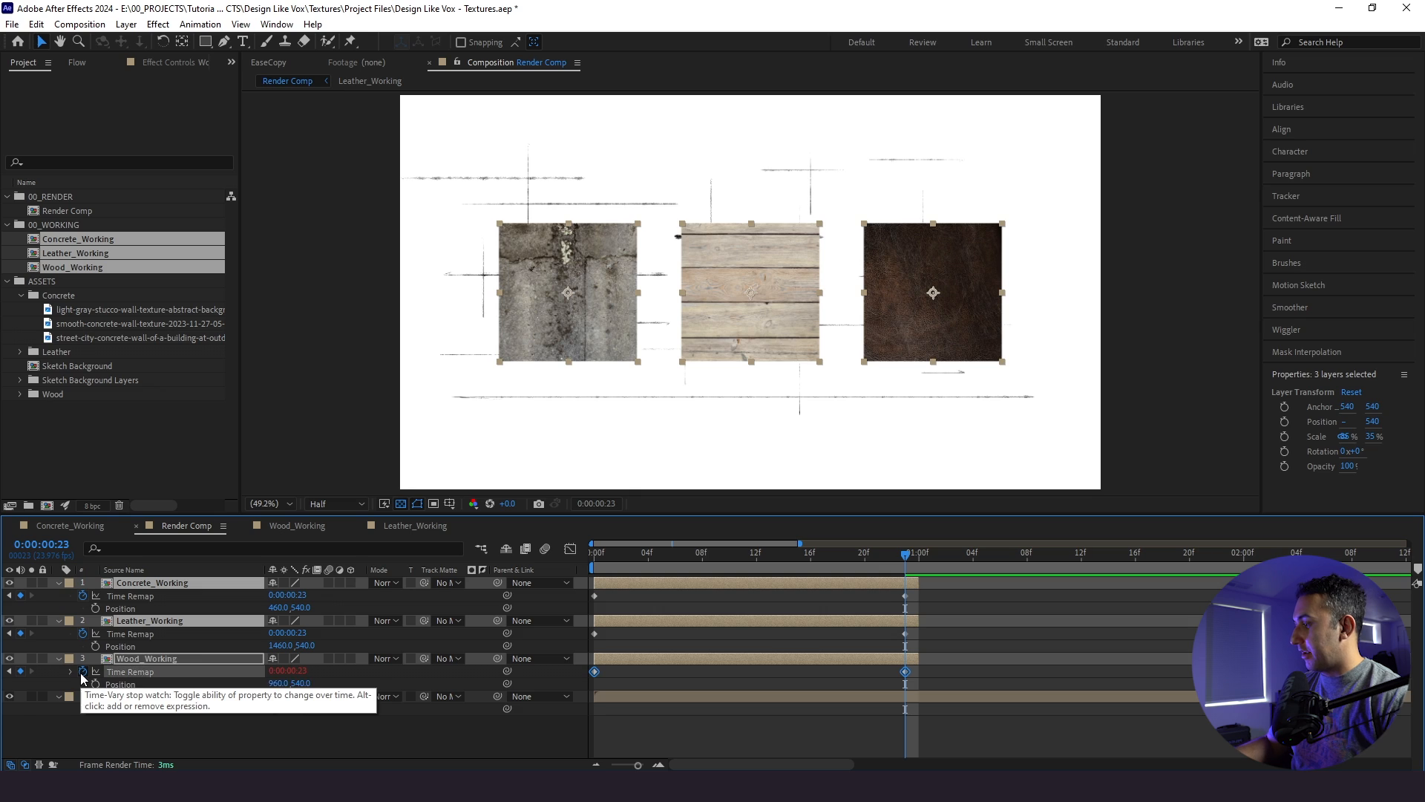
{"action": "type", "text": "loop"}
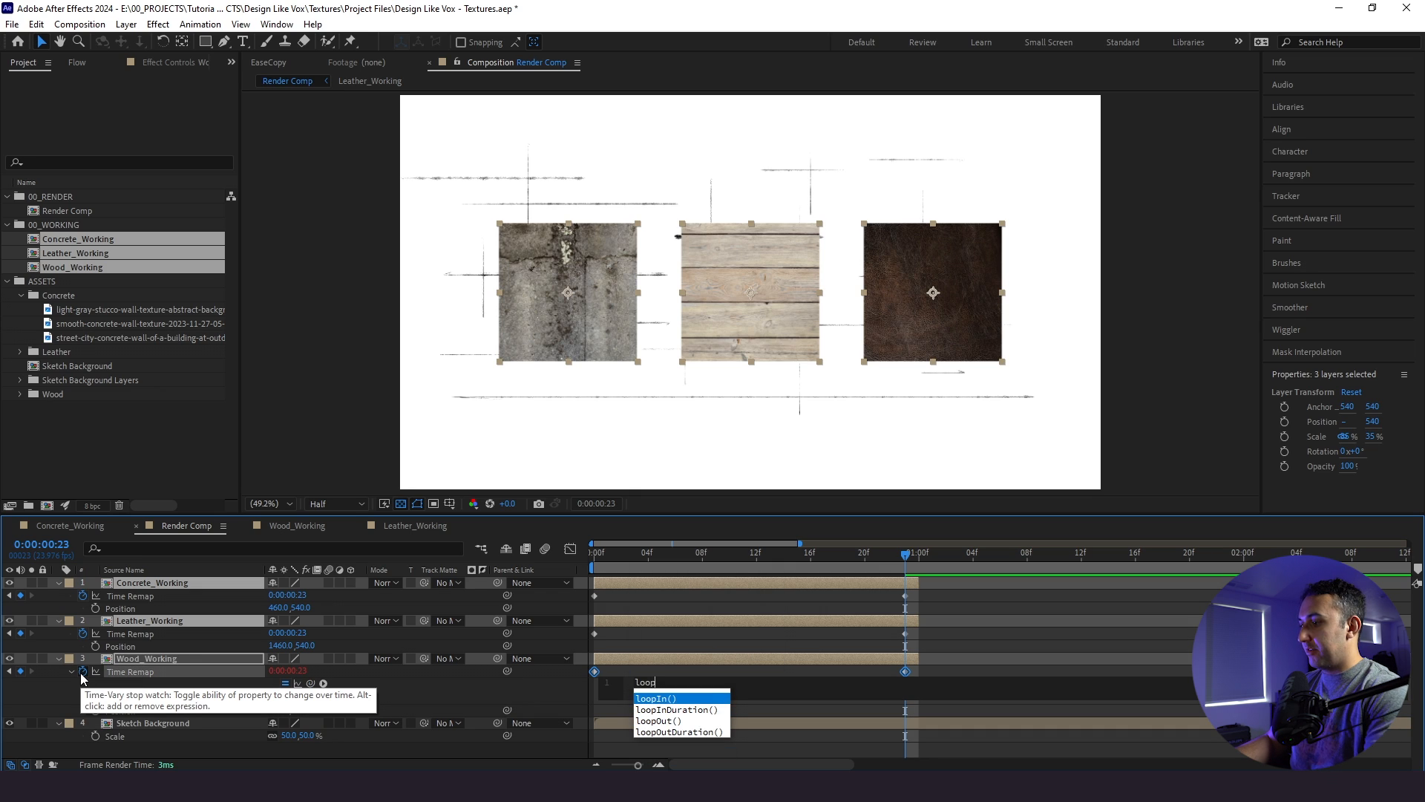
{"action": "key", "text": "Down"}
{"action": "key", "text": "Down"}
{"action": "key", "text": "Return"}
{"action": "left_click", "coordinate": [879, 640]}
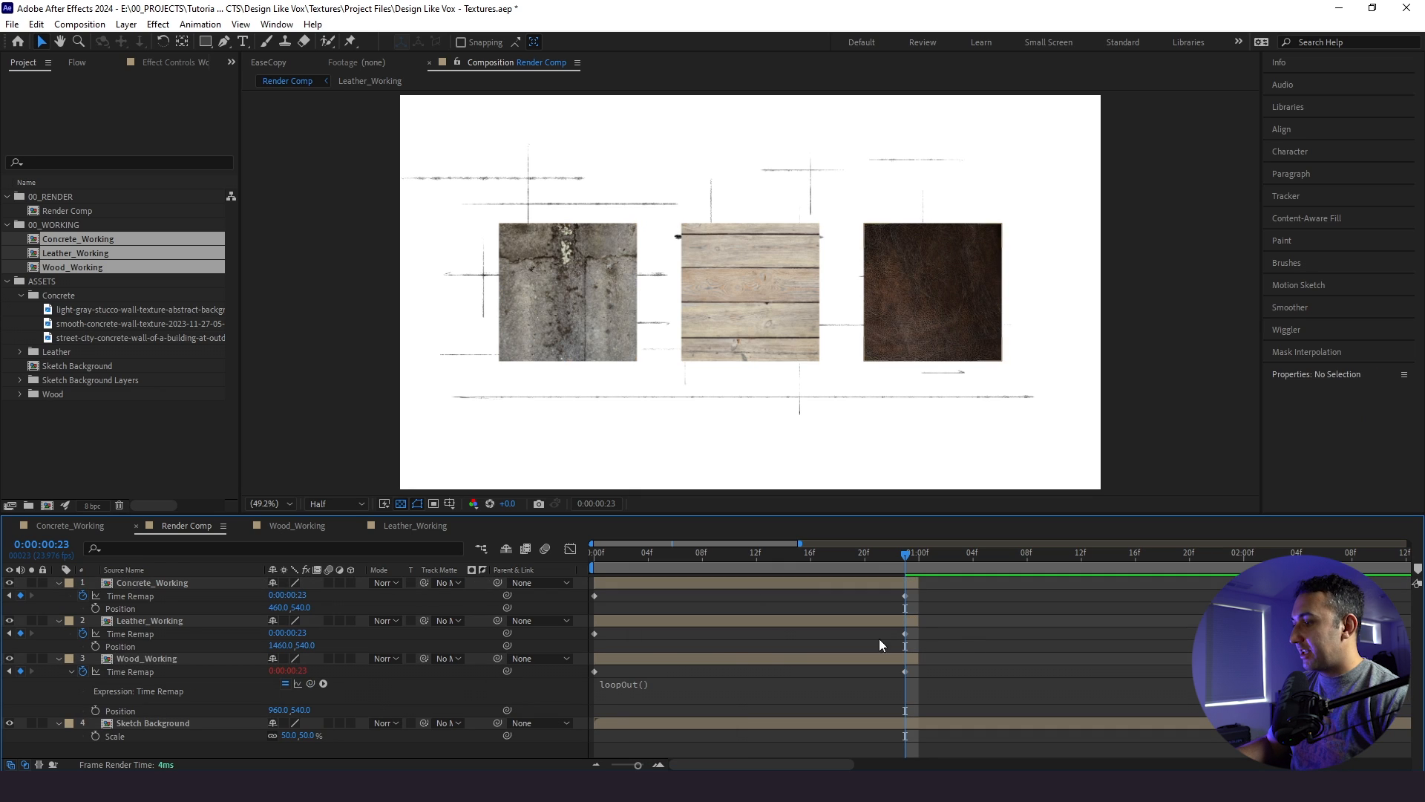
Extend the Wood_Working layer to the end of the composition
{"action": "right_click", "coordinate": [160, 691]}
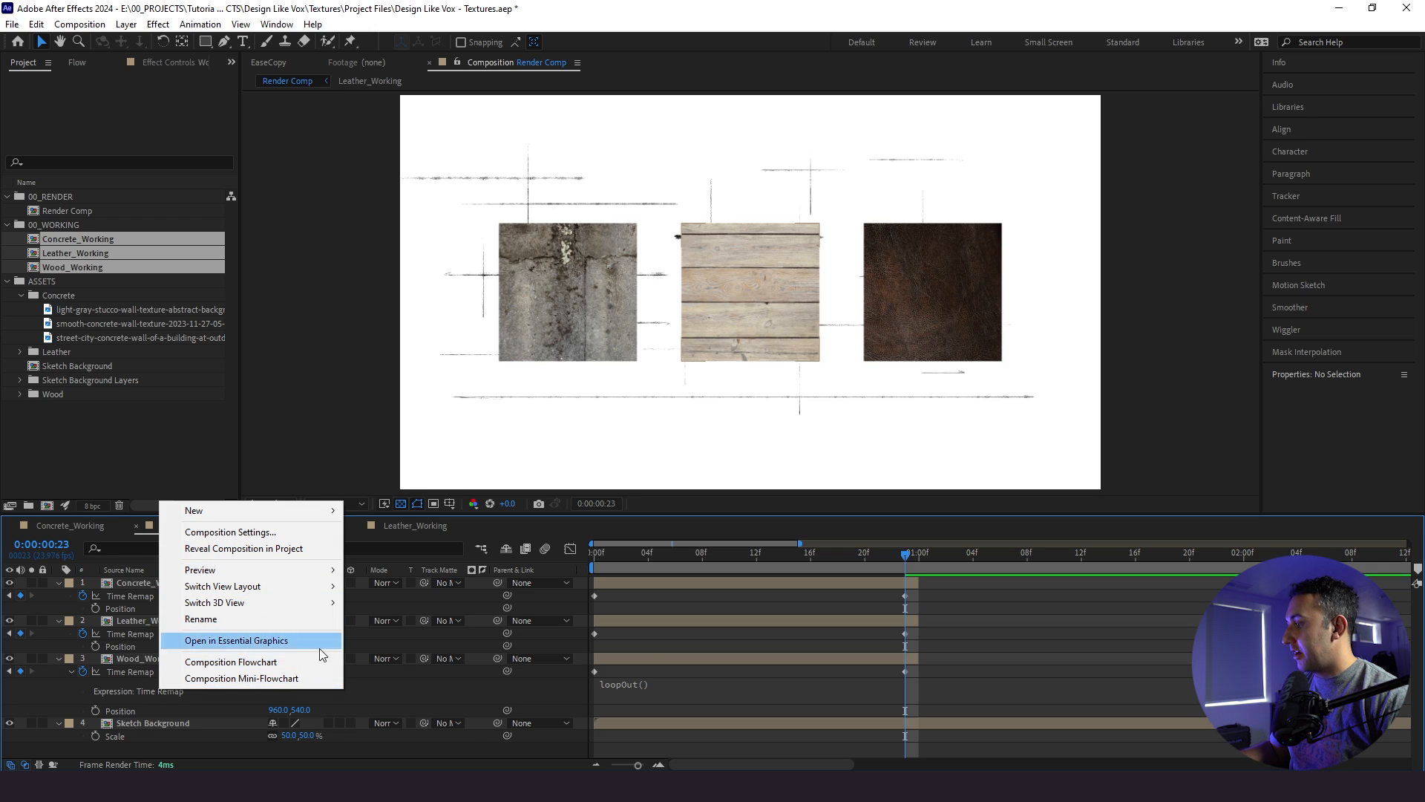
{"action": "left_click", "coordinate": [785, 657]}
{"action": "key", "text": "minus"}
{"action": "key", "text": "minus"}
{"action": "key", "text": "minus"}
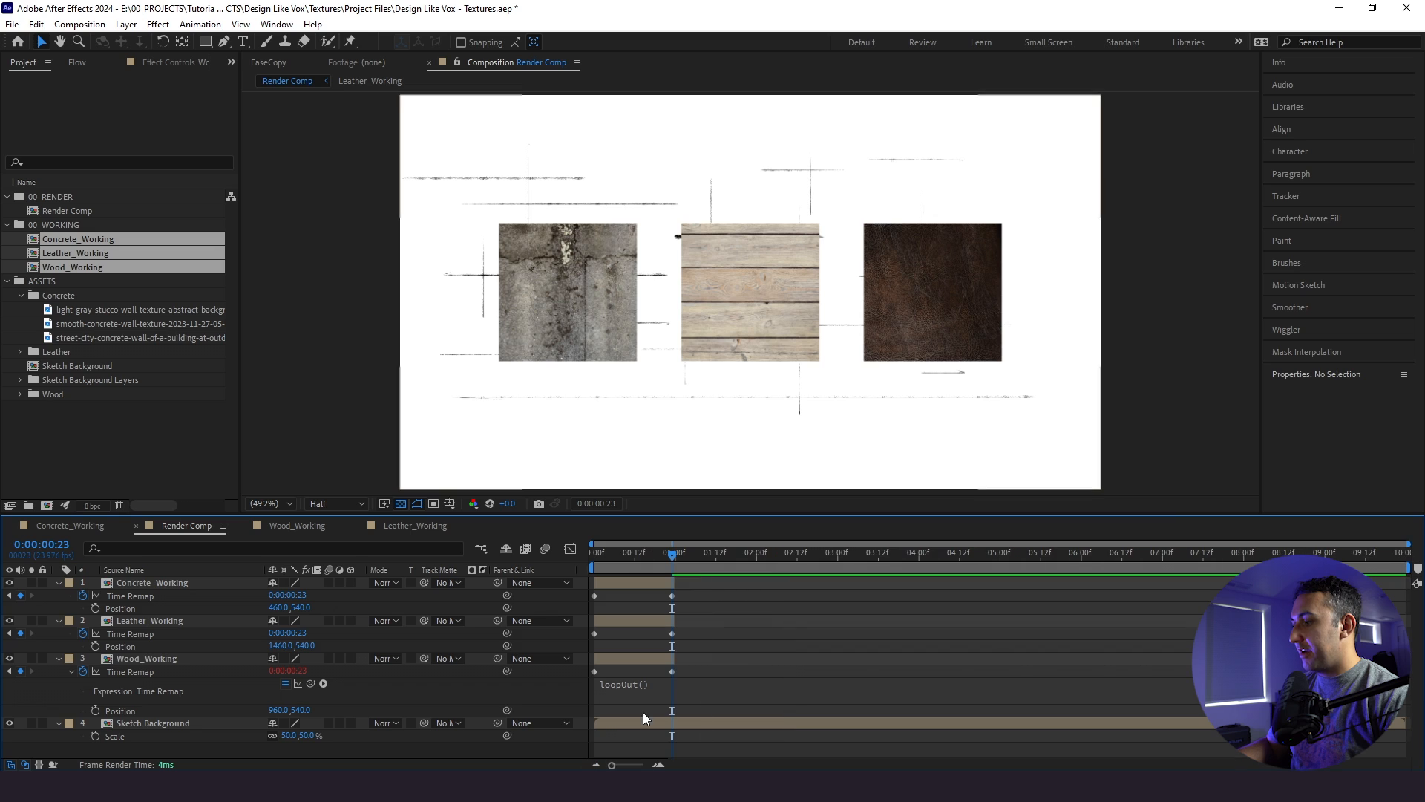
{"action": "left_click", "coordinate": [478, 656]}
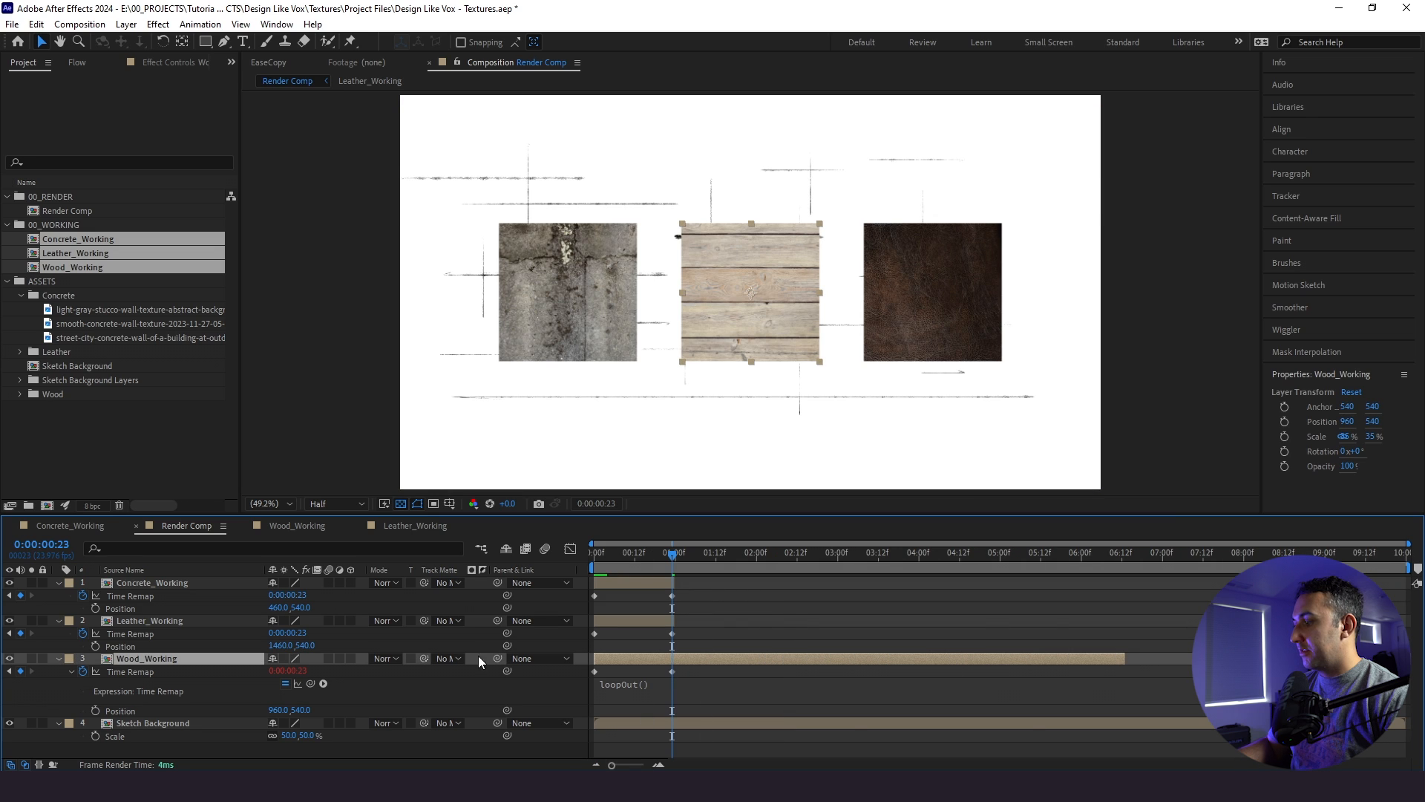
Solo the Wood_Working layer and play back its looping textures
{"action": "left_click", "coordinate": [32, 658]}
{"action": "key", "text": "space"}
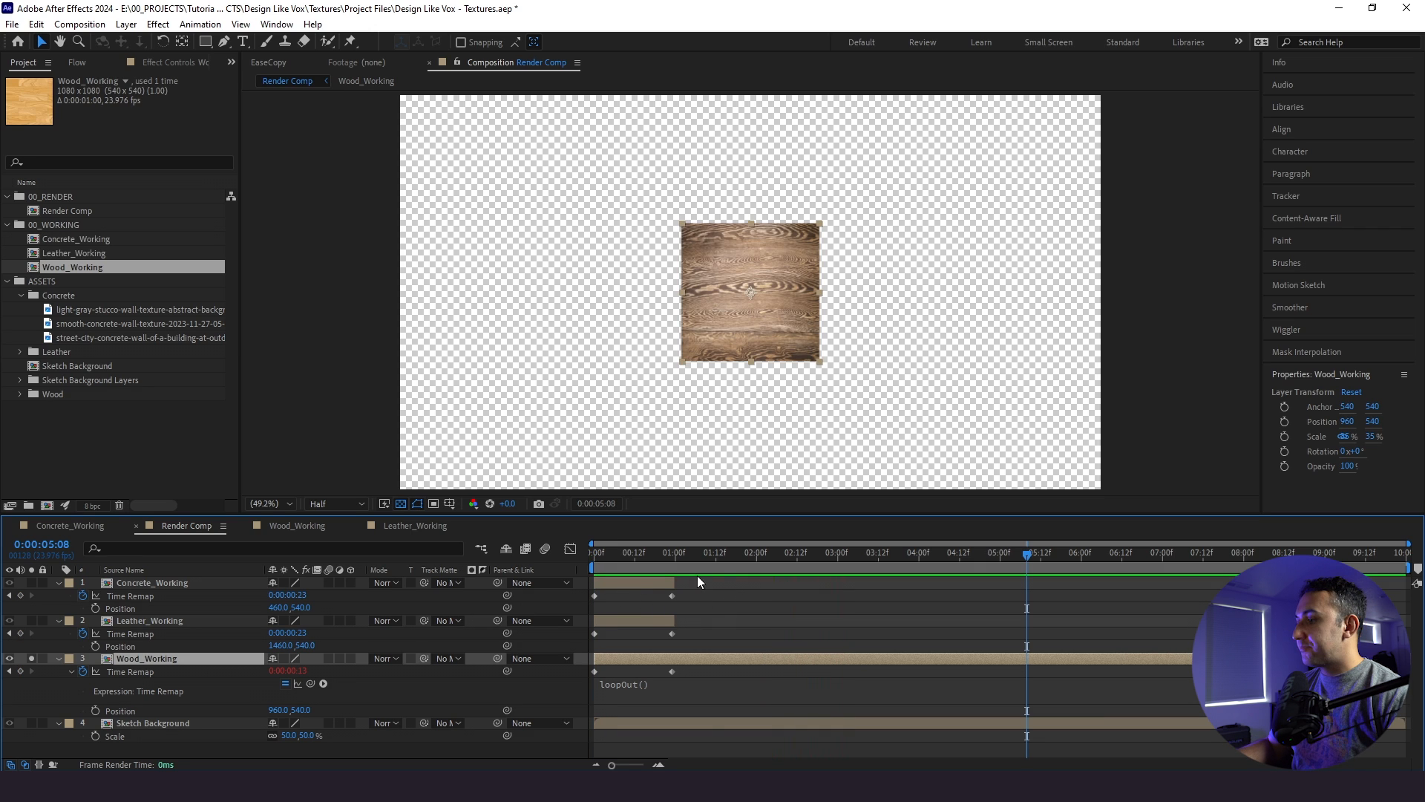
{"action": "key", "text": "space"}
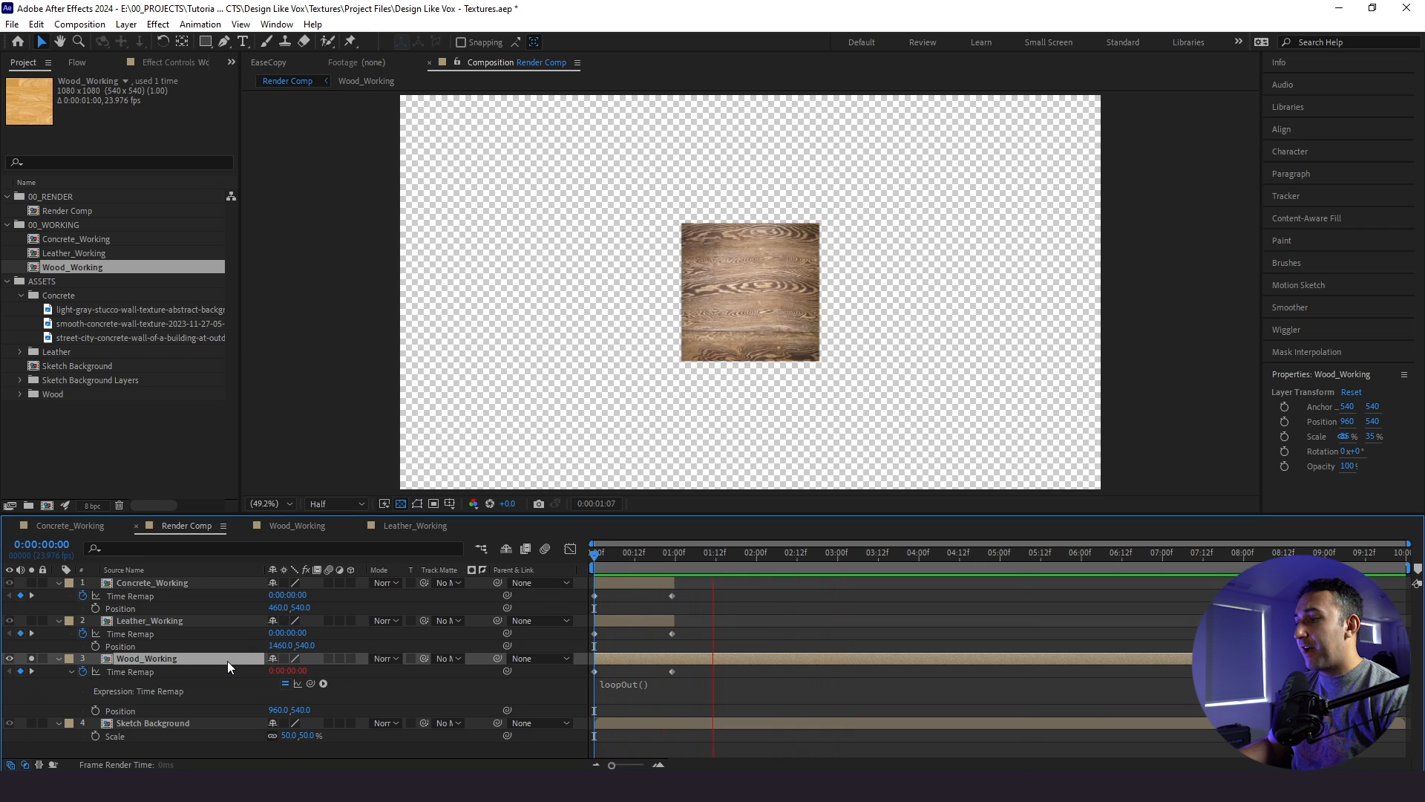
{"action": "key", "text": "space"}
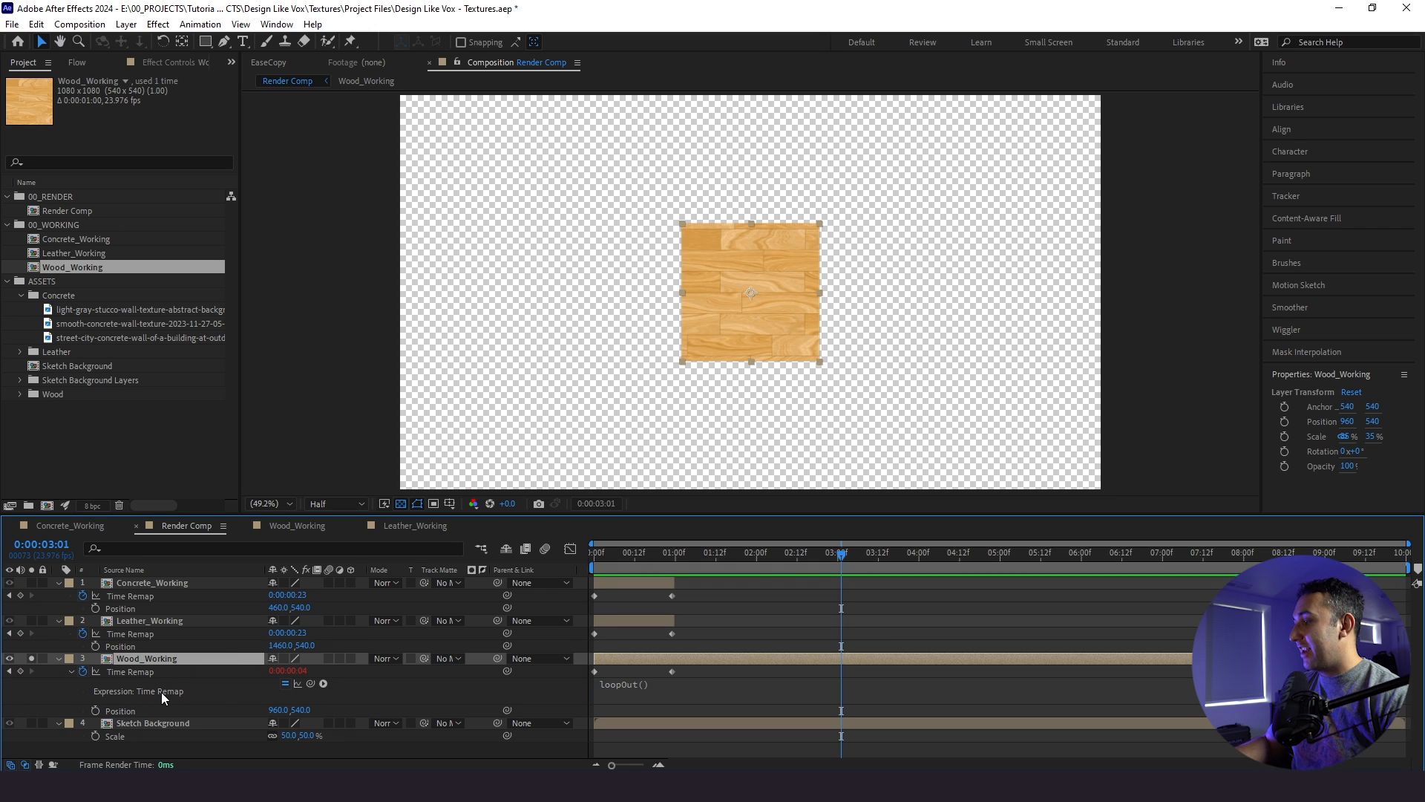
Copy only the Time Remap expression from Wood_Working and paste it onto Time Remap of Leather_Working and Concrete_Working
{"action": "right_click", "coordinate": [162, 695]}
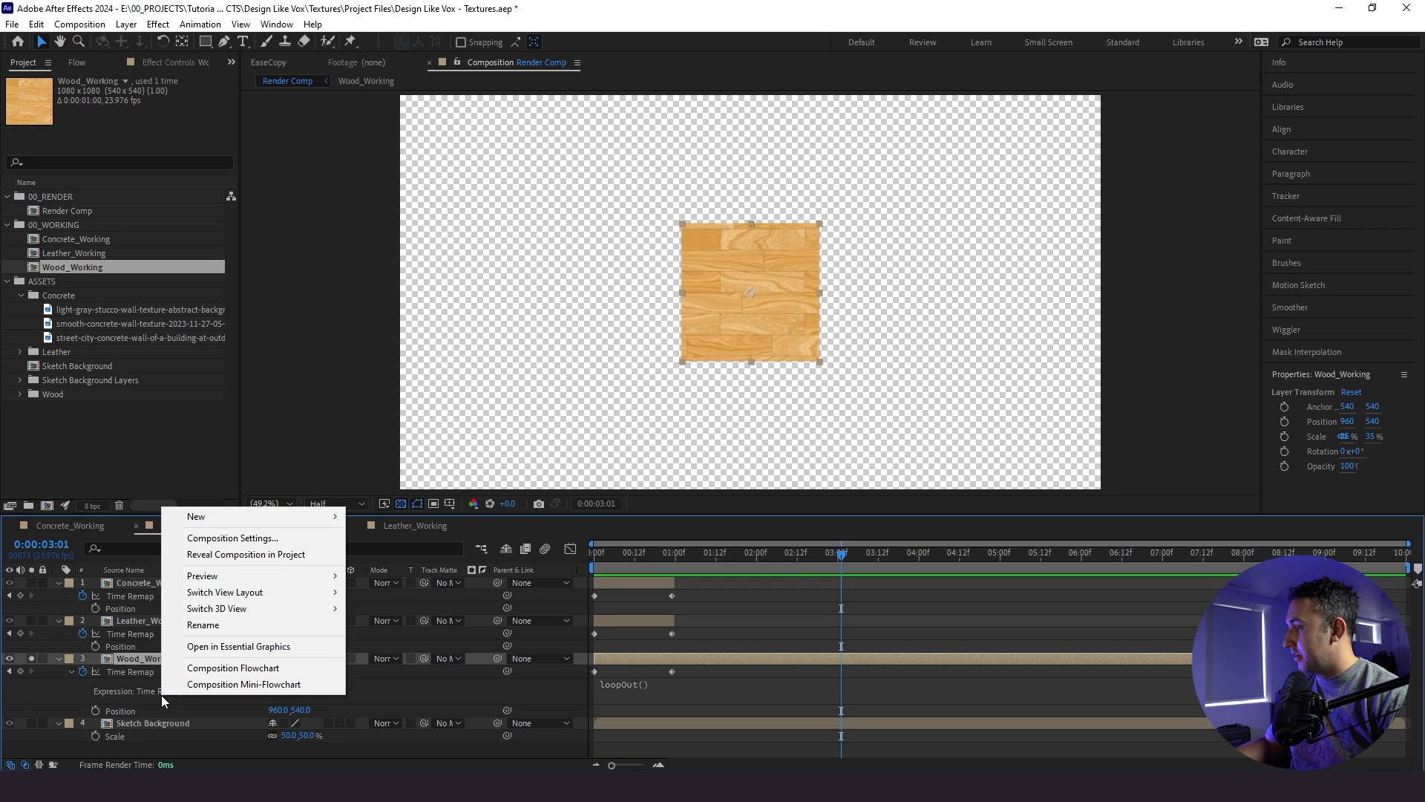
{"action": "left_click", "coordinate": [137, 683]}
{"action": "right_click", "coordinate": [146, 674]}
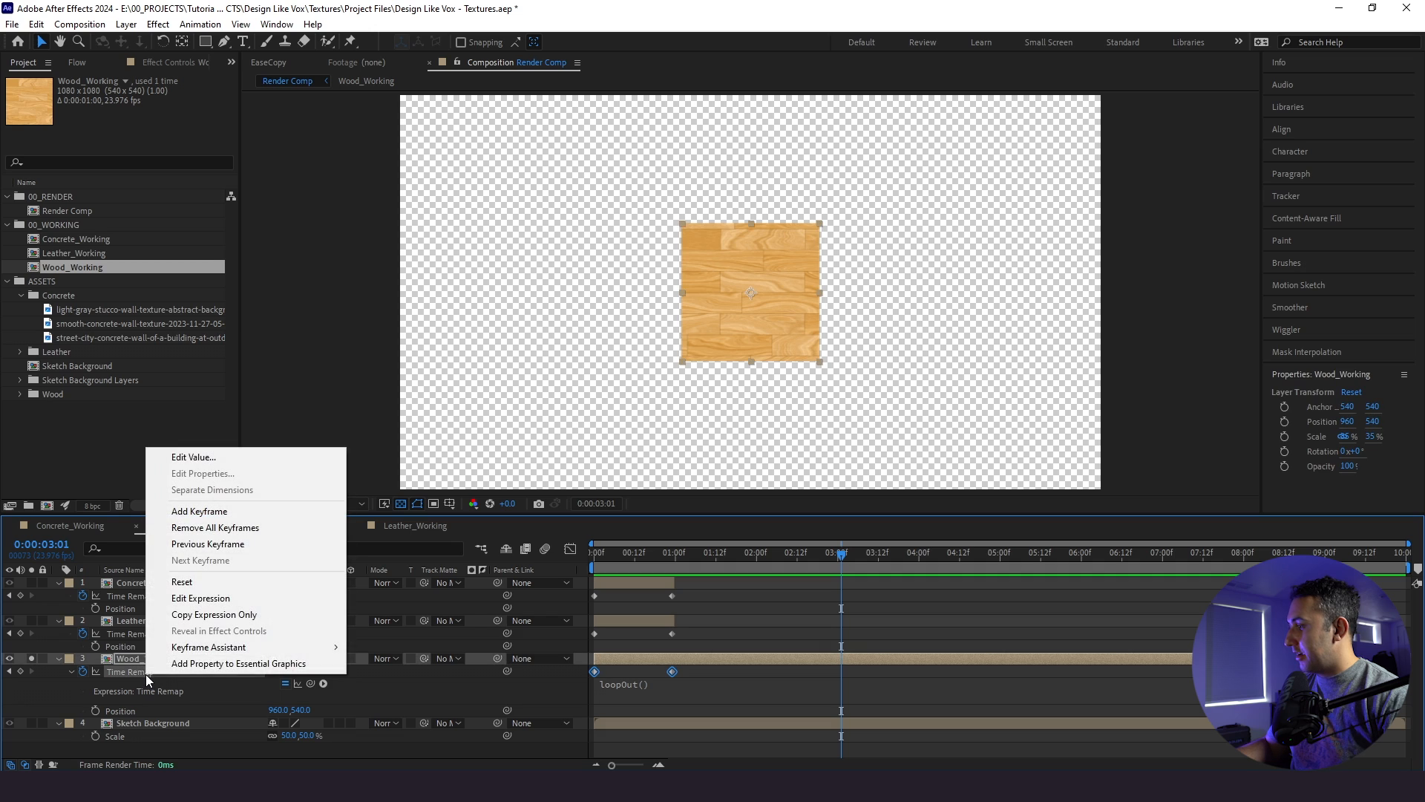
{"action": "left_click", "coordinate": [221, 616]}
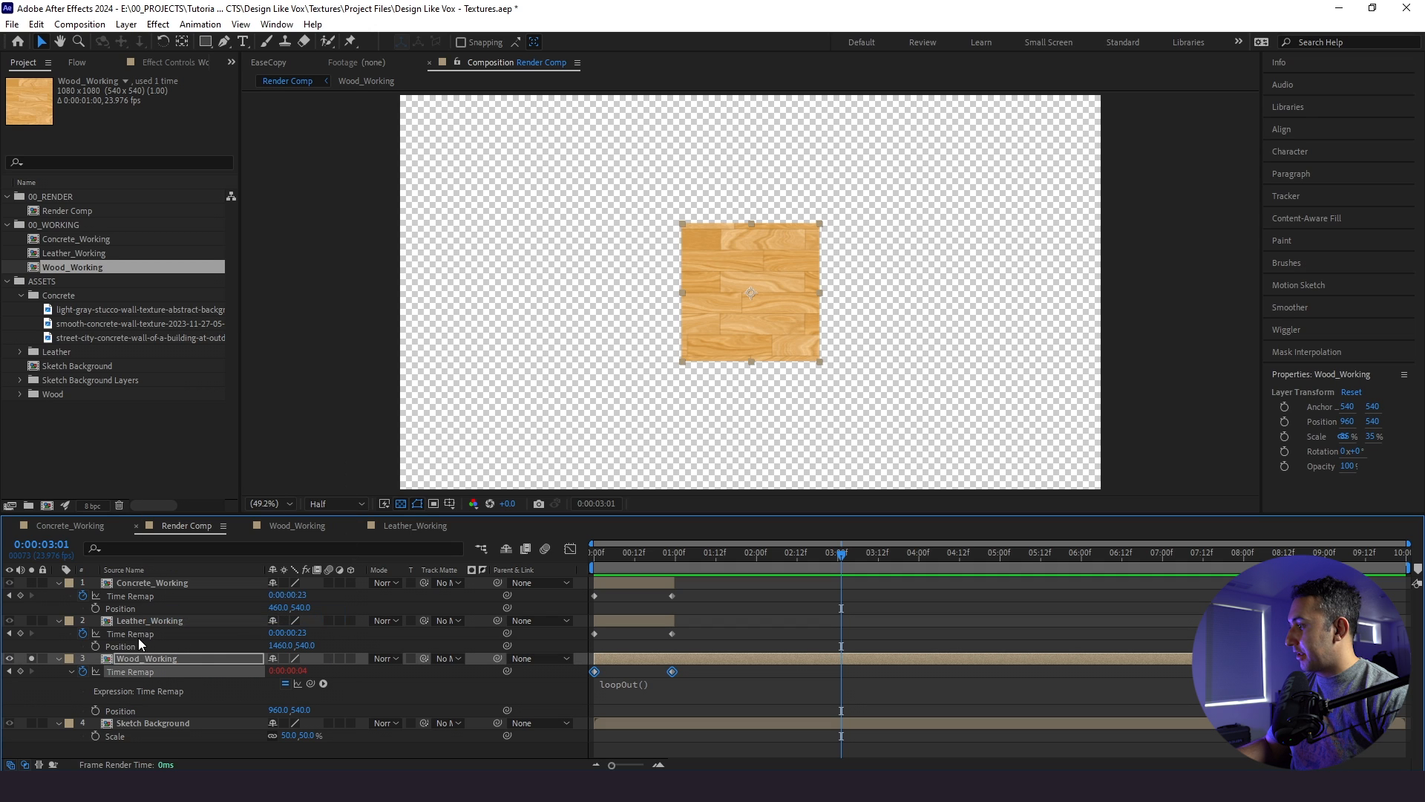
{"action": "right_click", "coordinate": [136, 636]}
{"action": "left_click", "coordinate": [127, 631]}
{"action": "key", "text": "ctrl+v"}
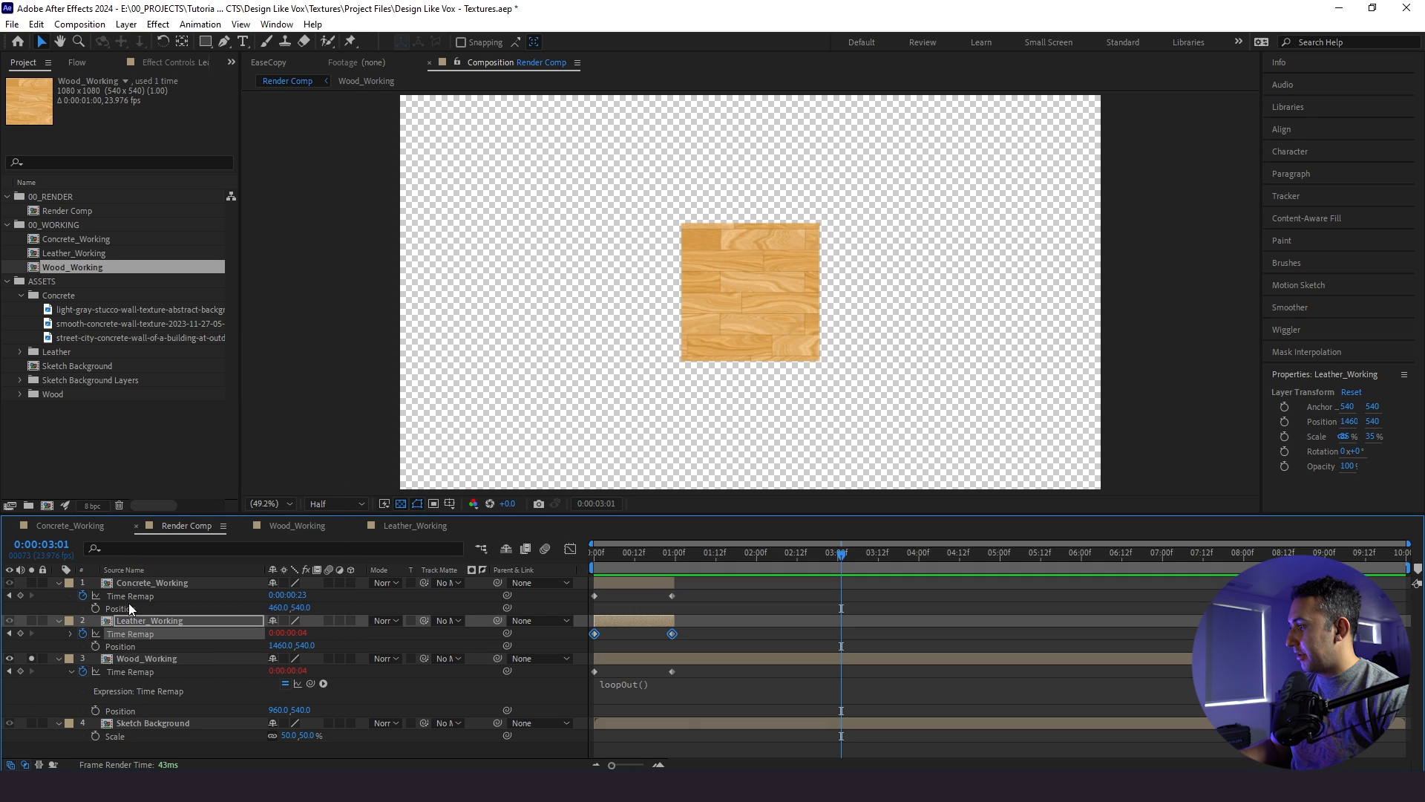
{"action": "left_click", "coordinate": [131, 599]}
{"action": "key", "text": "ctrl+v"}
Extend the Leather_Working and Concrete_Working layers to the end of the composition
{"action": "left_click", "coordinate": [683, 623]}
{"action": "left_click_drag", "start_coordinate": [674, 621], "coordinate": [1410, 622]}
{"action": "left_click_drag", "start_coordinate": [674, 583], "coordinate": [1410, 583]}
Unsolo the Wood_Working layer and play back all three looping squares from the start
{"action": "left_click", "coordinate": [31, 659]}
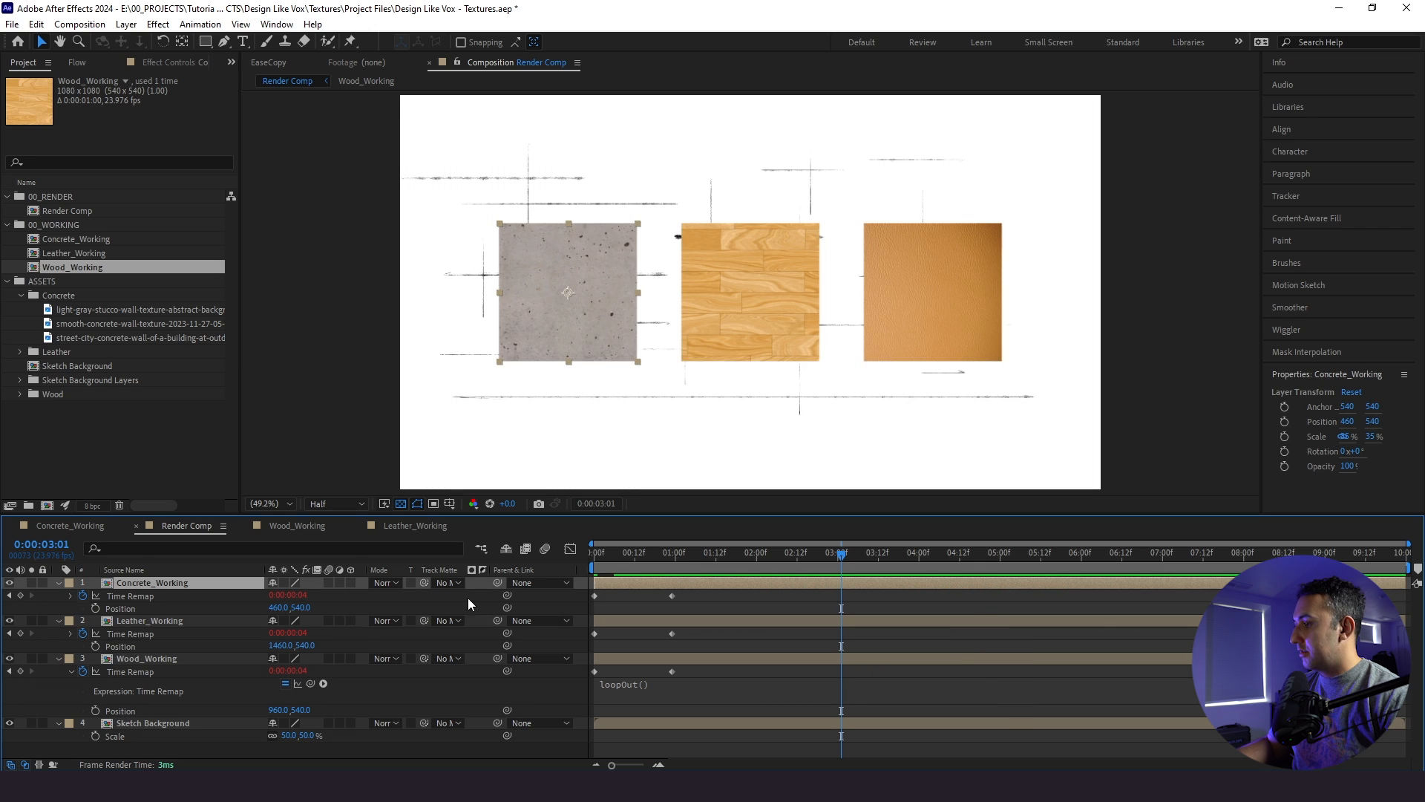
{"action": "left_click_drag", "start_coordinate": [681, 553], "coordinate": [423, 598]}
{"action": "key", "text": "space"}
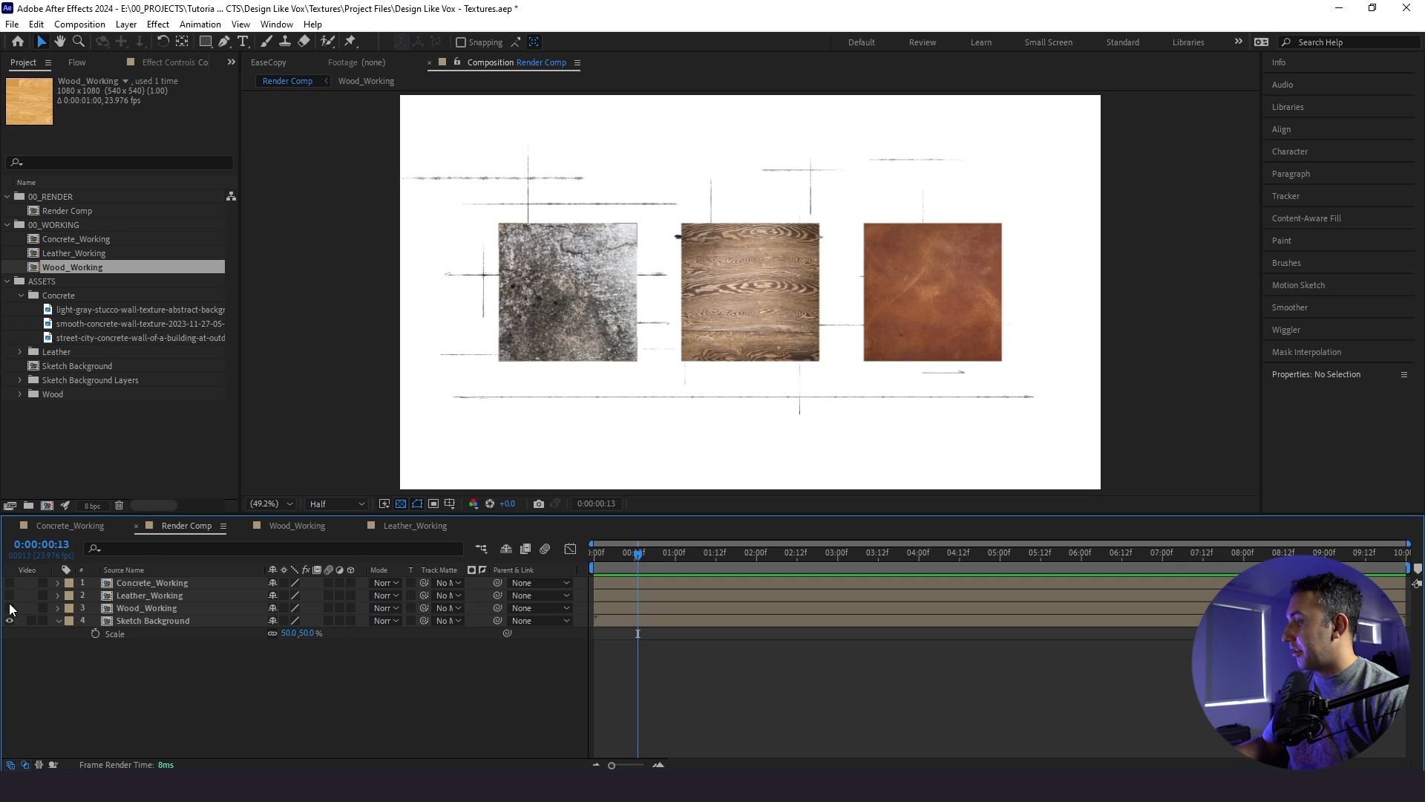
Add a text layer reading "texture" over the sketch background and select all of its text
{"action": "left_click", "coordinate": [248, 41]}
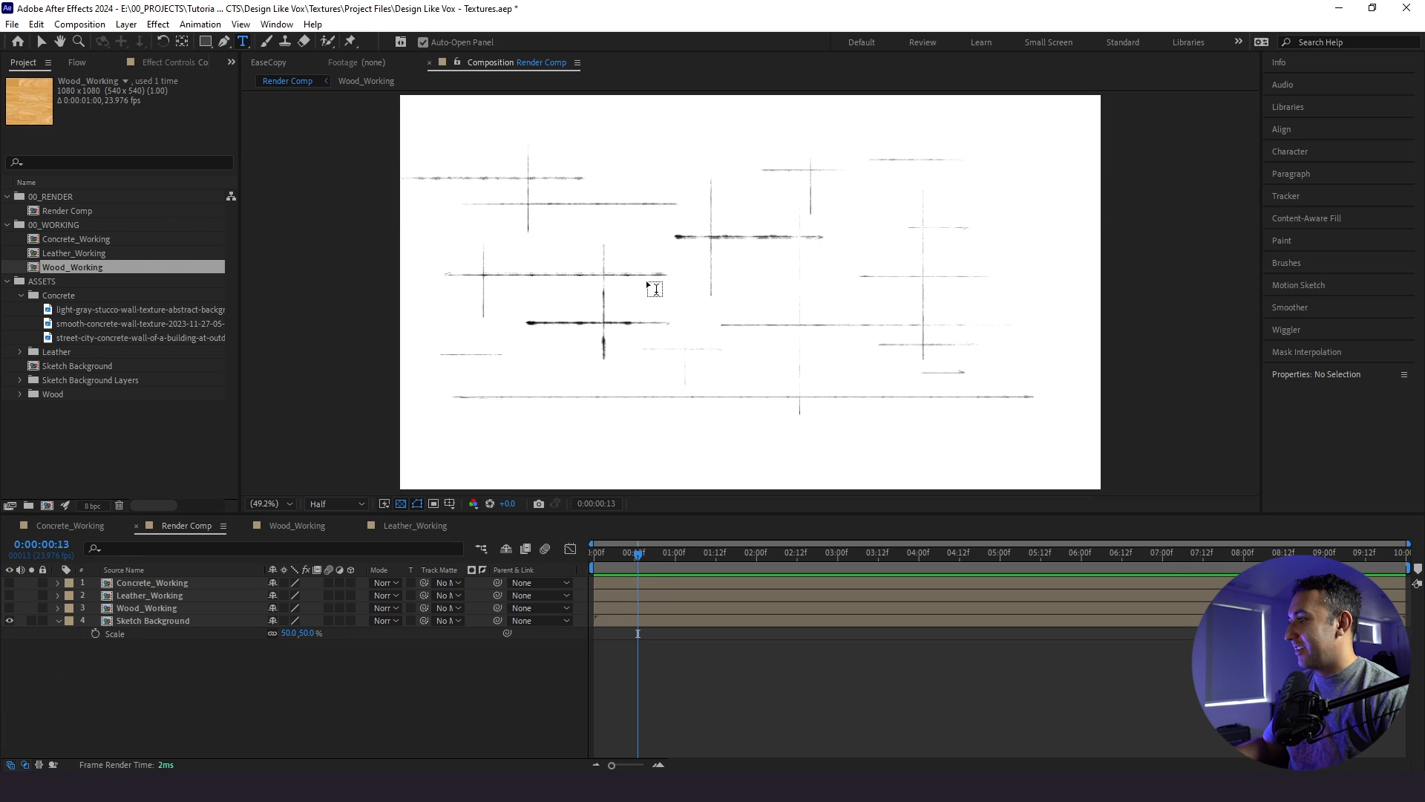
{"action": "left_click", "coordinate": [643, 276]}
{"action": "type", "text": "tex"}
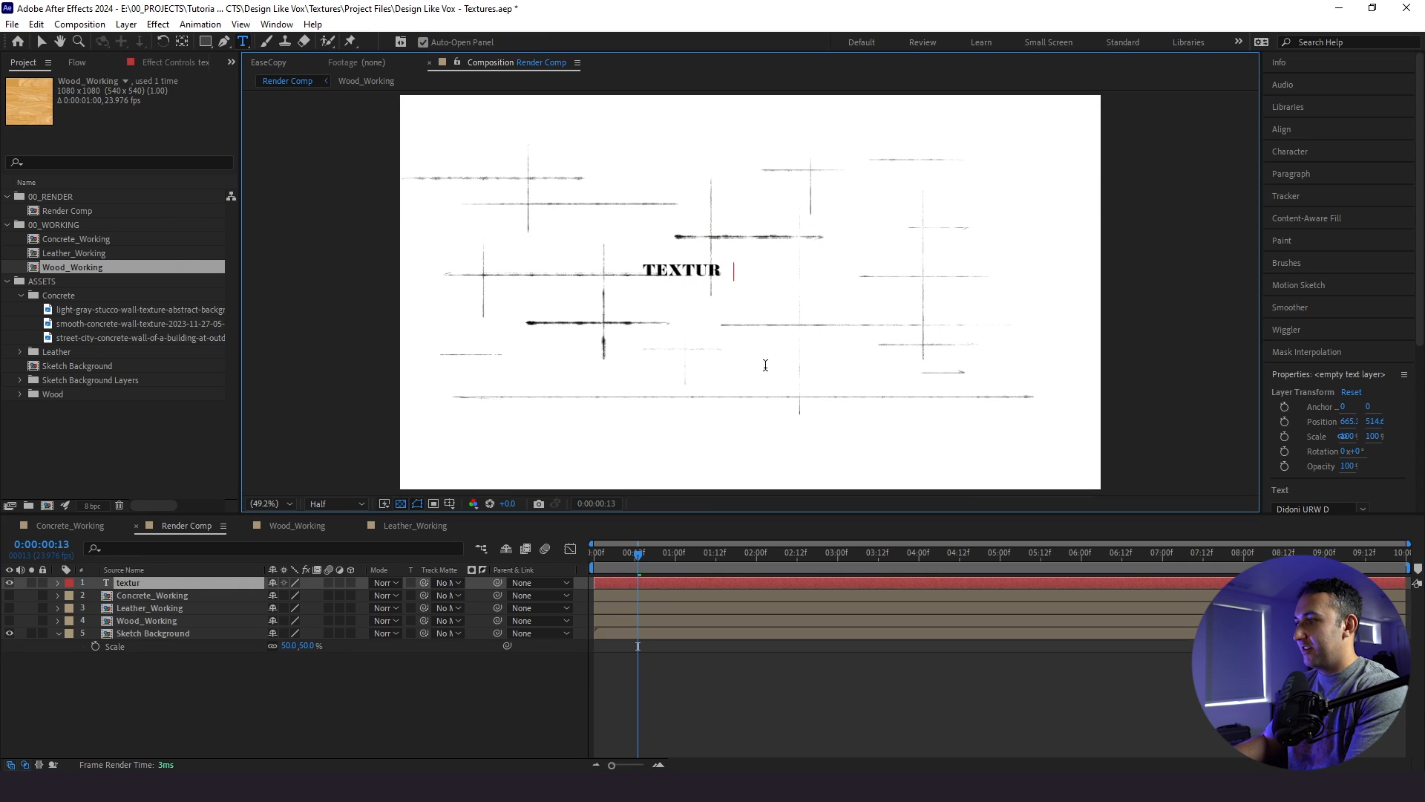
{"action": "left_click", "coordinate": [226, 582]}
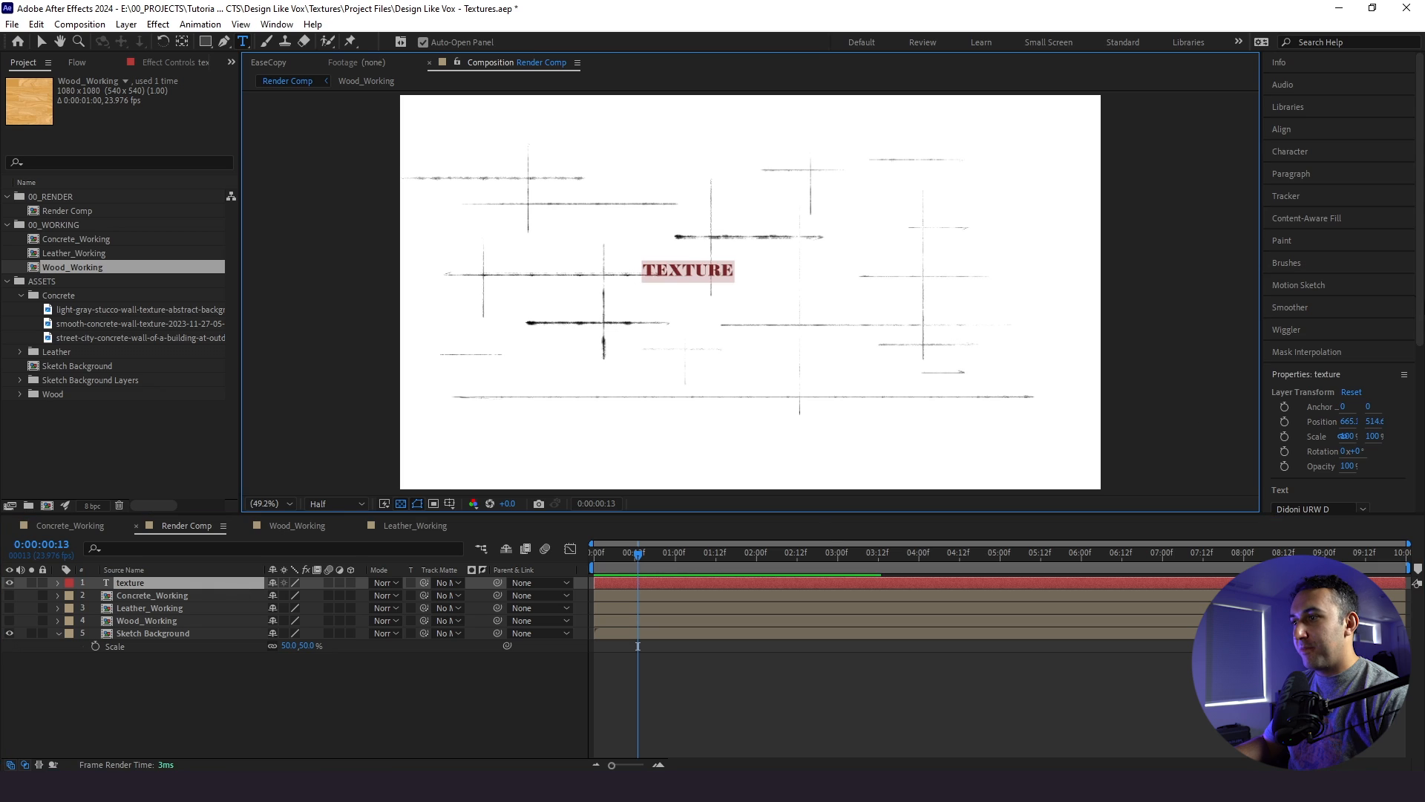
Enlarge the TEXTURE text to span most of the frame and centre it horizontally and vertically in the composition
{"action": "left_click", "coordinate": [1300, 156]}
{"action": "left_click_drag", "start_coordinate": [1295, 217], "coordinate": [1338, 217]}
{"action": "left_click", "coordinate": [1312, 132]}
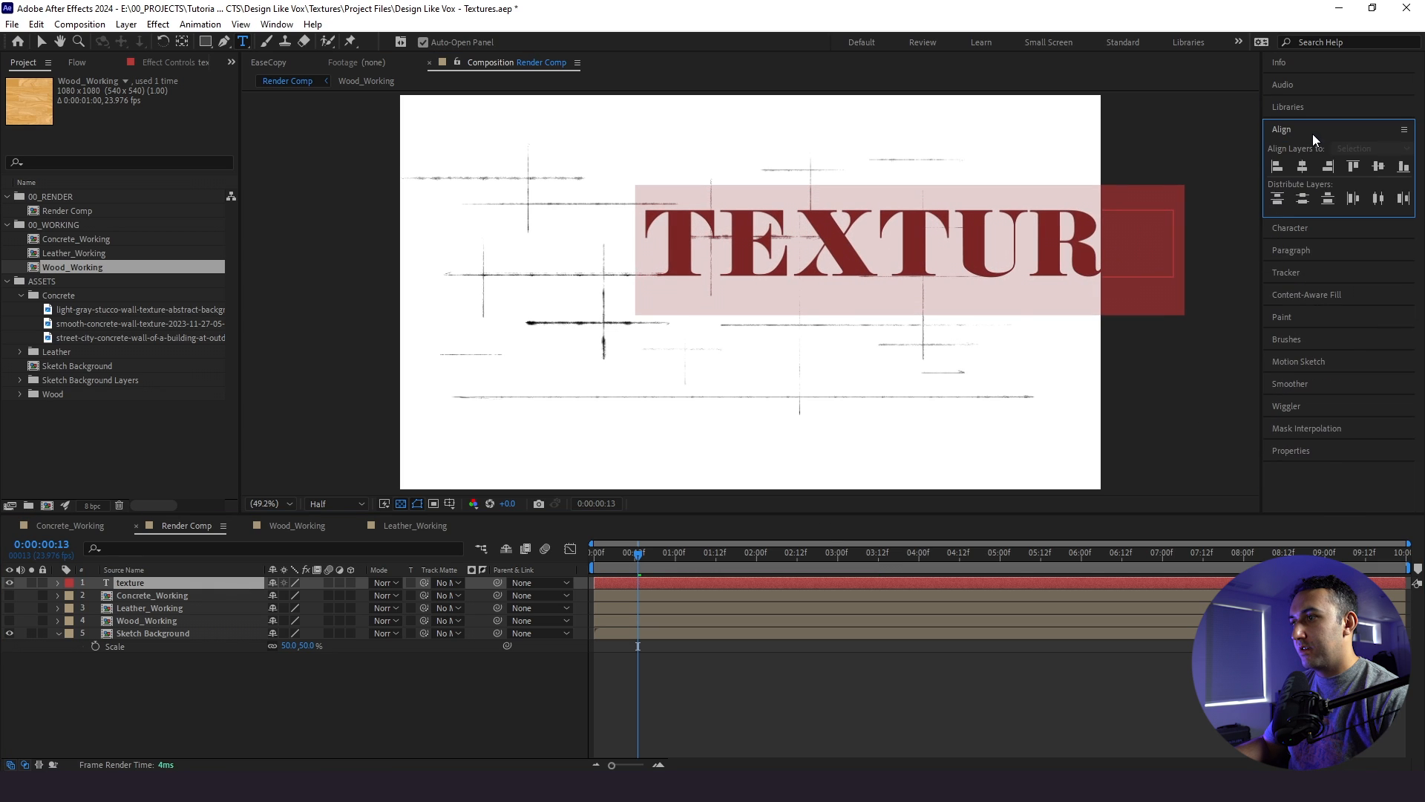
{"action": "left_click", "coordinate": [1303, 167]}
{"action": "left_click", "coordinate": [1382, 167]}
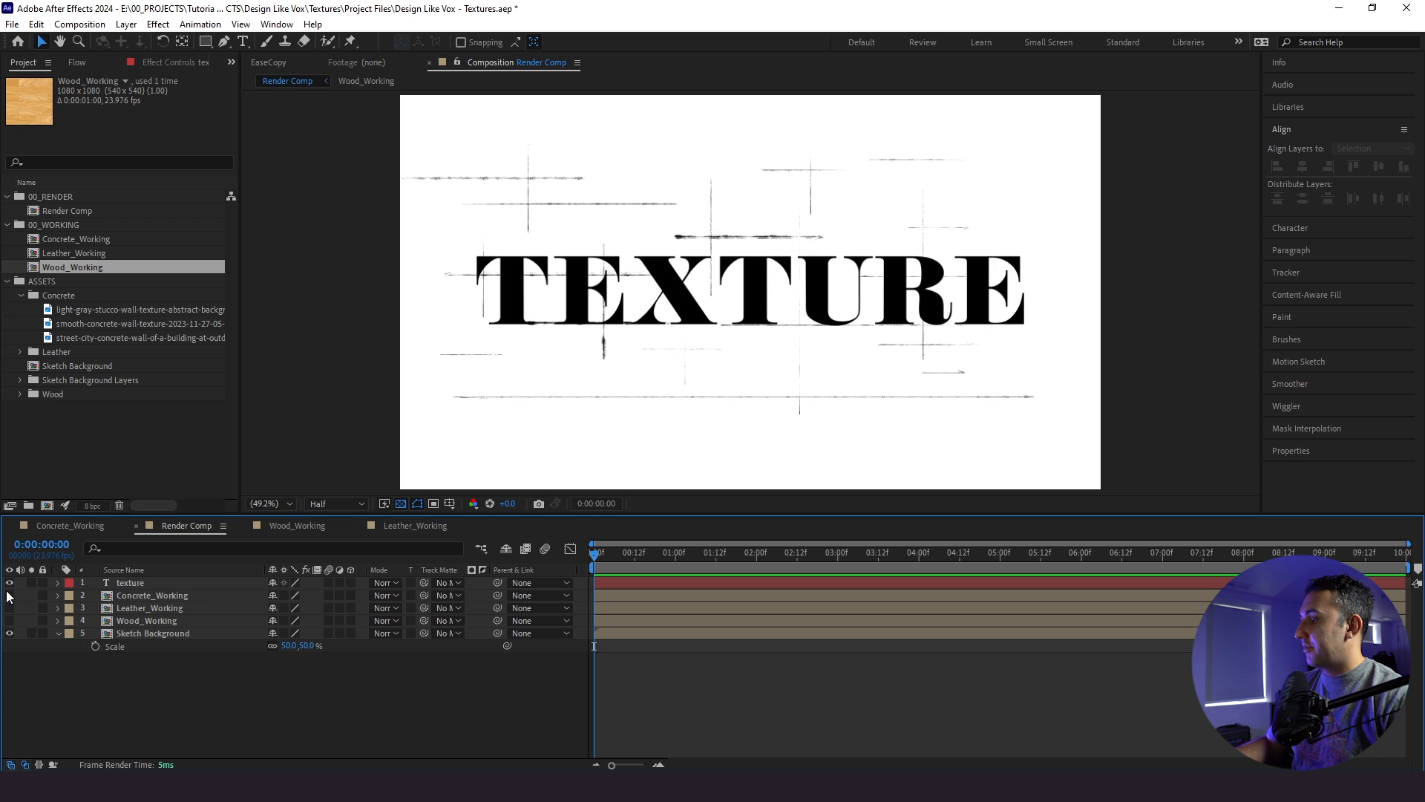
Show the three texture squares with the TEXTURE title, and hide them again while keeping Sketch Background visible
{"action": "left_click_drag", "start_coordinate": [10, 621], "coordinate": [10, 594]}
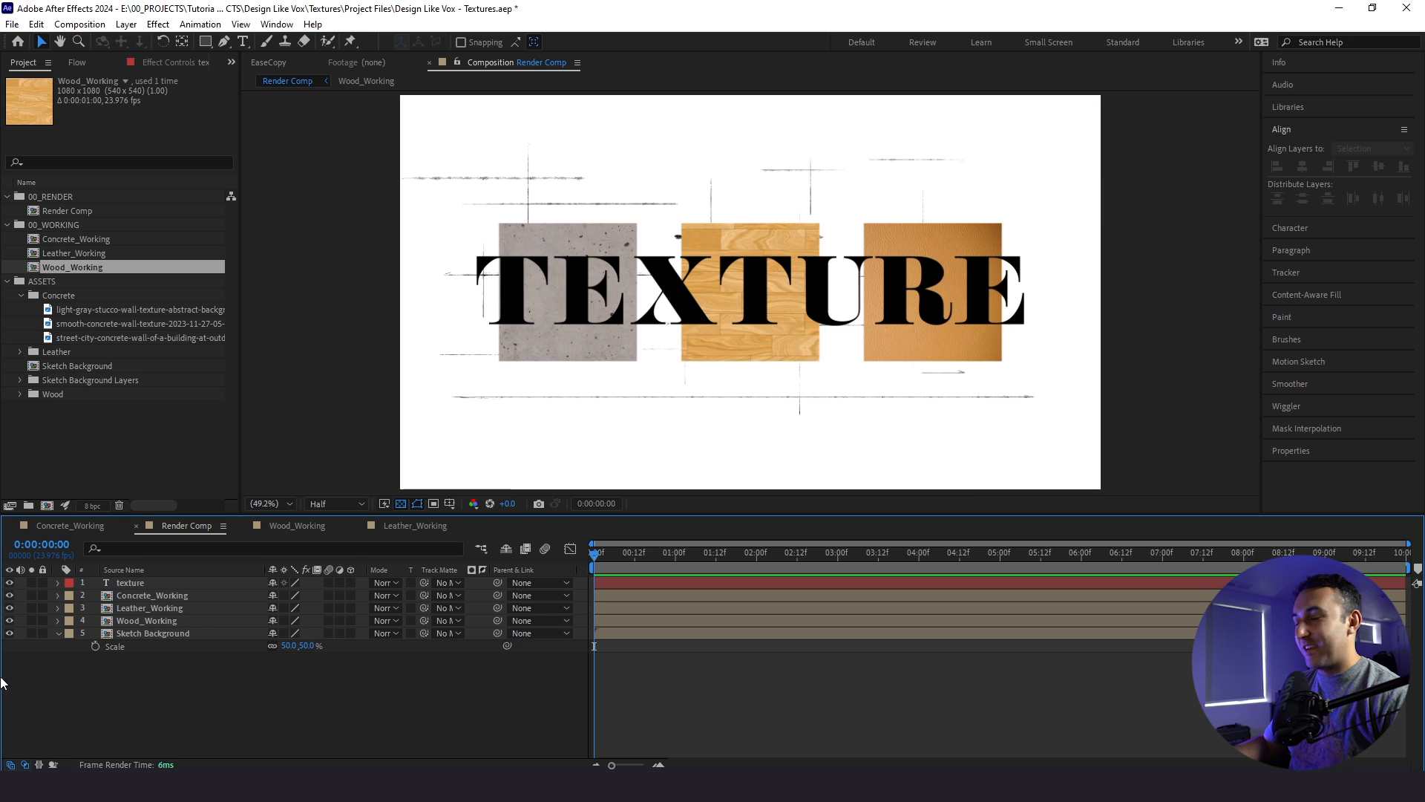
{"action": "left_click_drag", "start_coordinate": [9, 594], "coordinate": [9, 633]}
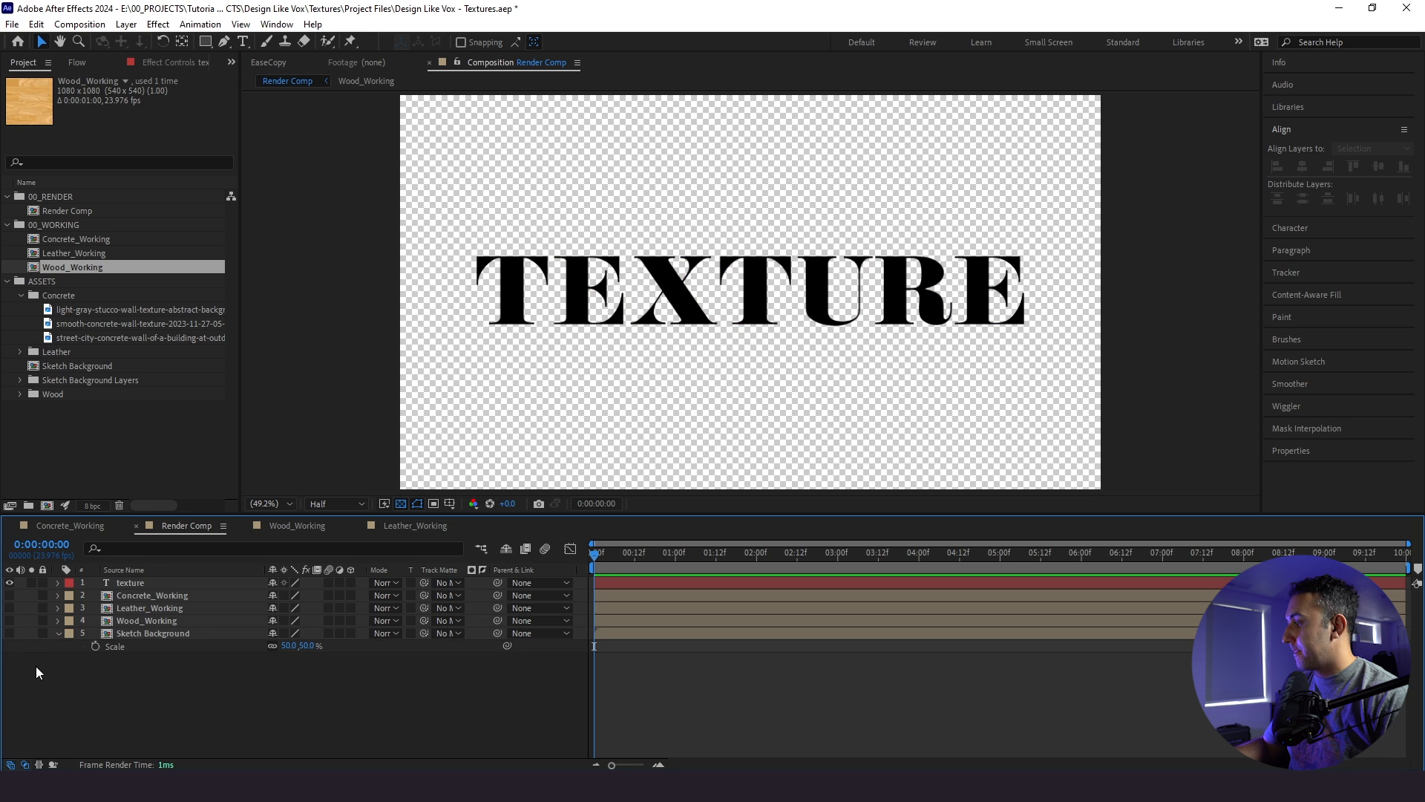
{"action": "left_click", "coordinate": [9, 632]}
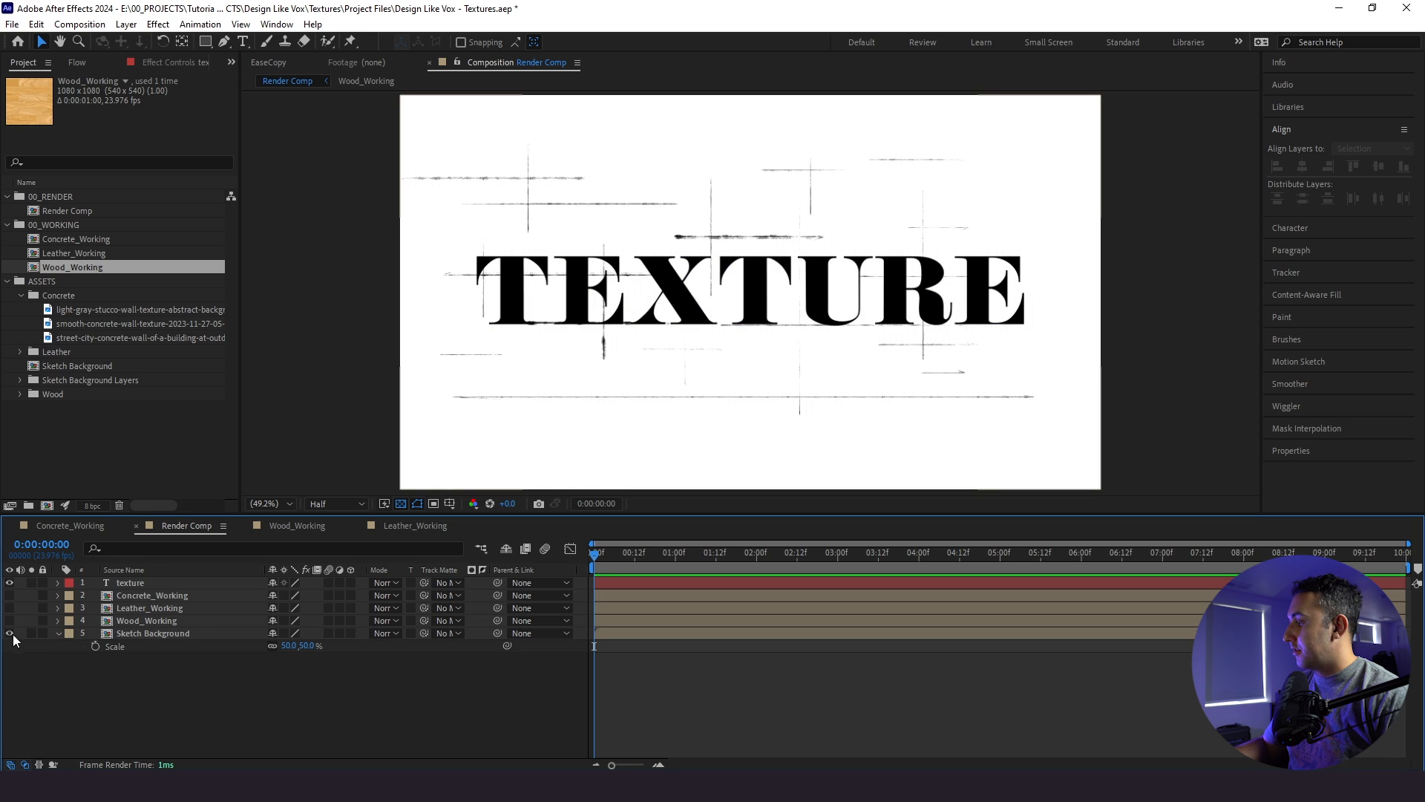
Set a Position keyframe on the texture text layer at 0:00:00:12
{"action": "left_click", "coordinate": [629, 554]}
{"action": "mouse_move", "coordinate": [630, 554]}
{"action": "left_mouse_down"}
{"action": "mouse_move", "coordinate": [653, 564]}
{"action": "mouse_move", "coordinate": [636, 560]}
{"action": "left_mouse_up"}
{"action": "left_click", "coordinate": [186, 584]}
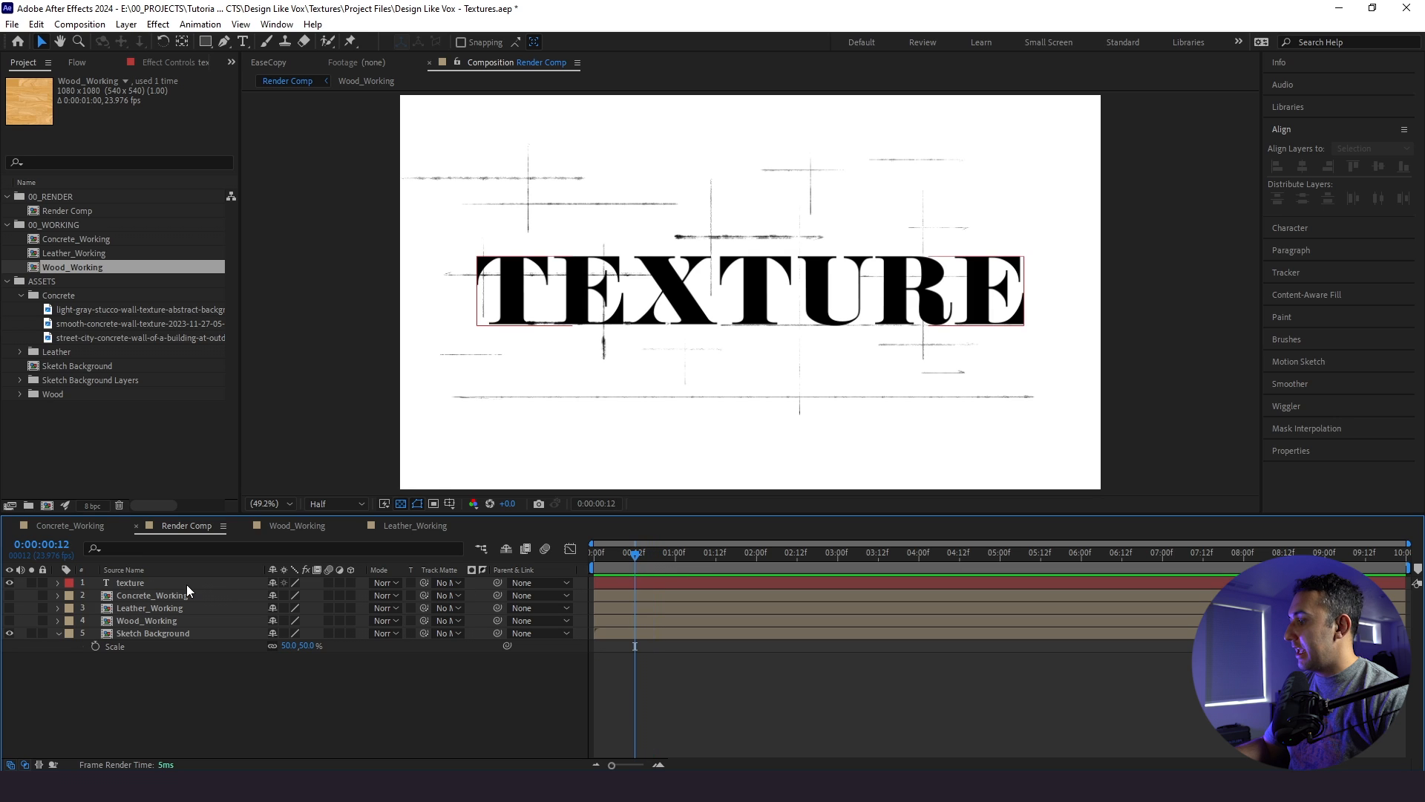
{"action": "key", "text": "p"}
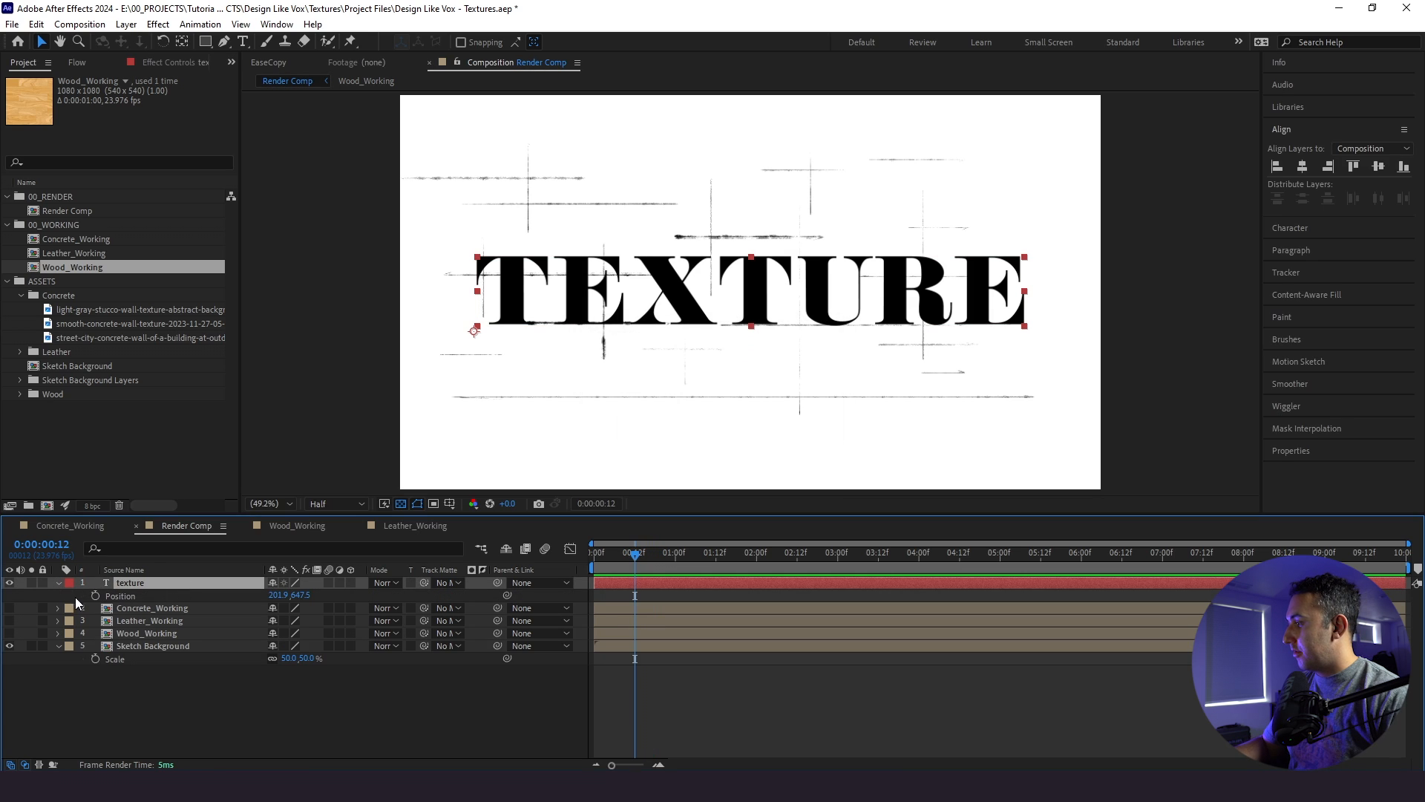
{"action": "left_click", "coordinate": [95, 595]}
At 0:00:01:12, move the TEXTURE title straight up out of the frame to position 201.9, 5.6
{"action": "left_click_drag", "start_coordinate": [643, 559], "coordinate": [715, 566]}
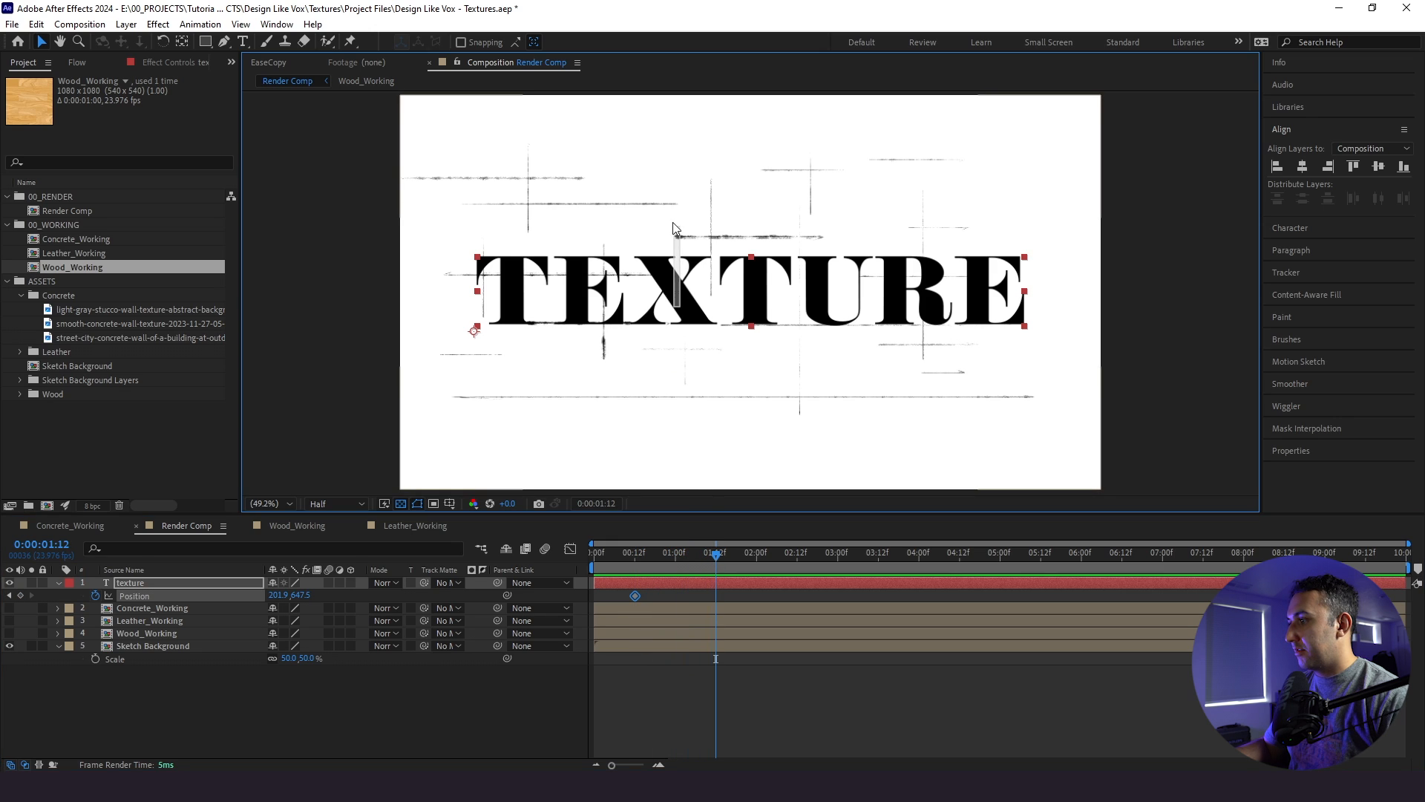
{"action": "left_click_drag", "start_coordinate": [680, 311], "coordinate": [680, 208]}
{"action": "left_click_drag", "start_coordinate": [680, 129], "coordinate": [677, 134]}
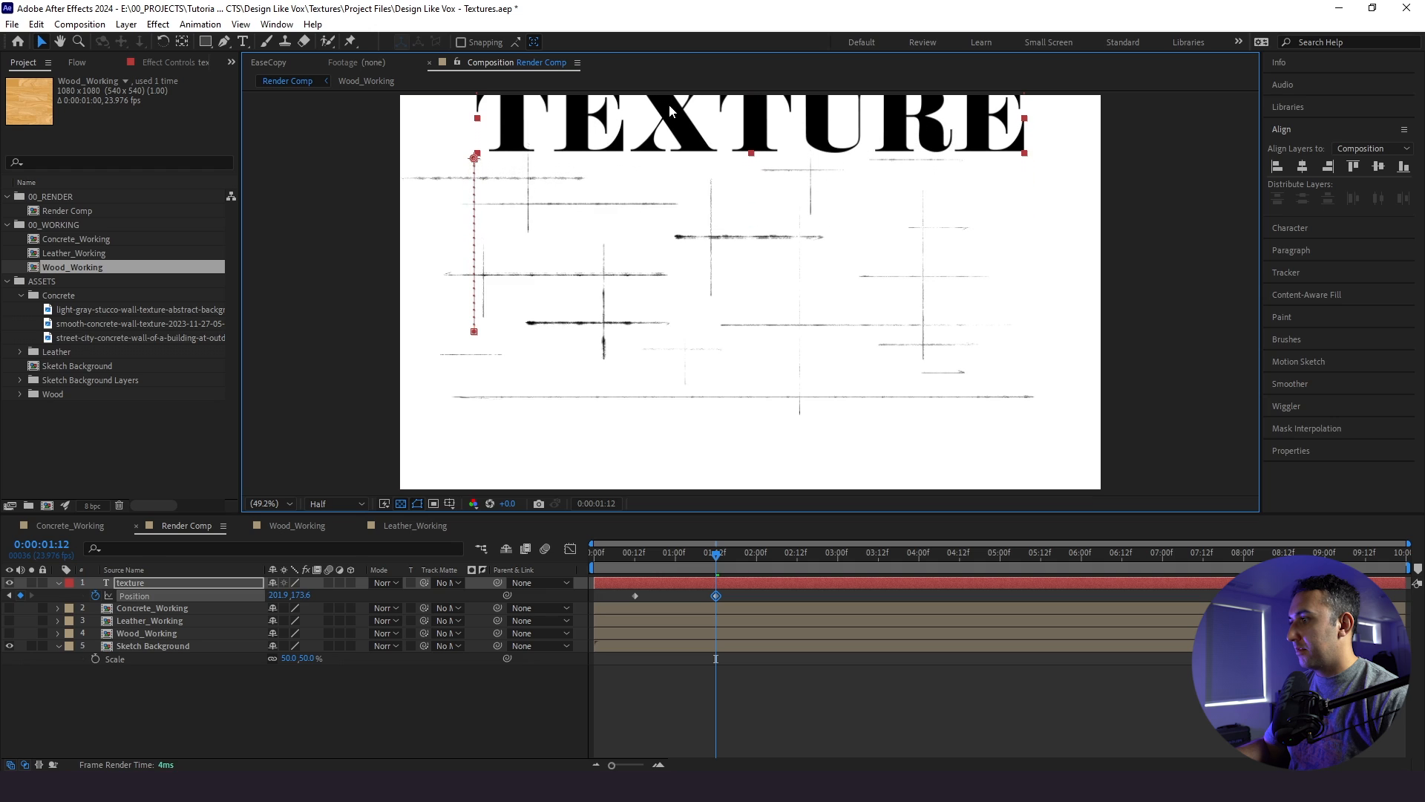
{"action": "scroll", "coordinate": [664, 154], "scroll_direction": "down", "scroll_amount": 2}
{"action": "left_click_drag", "start_coordinate": [709, 207], "coordinate": [710, 175]}
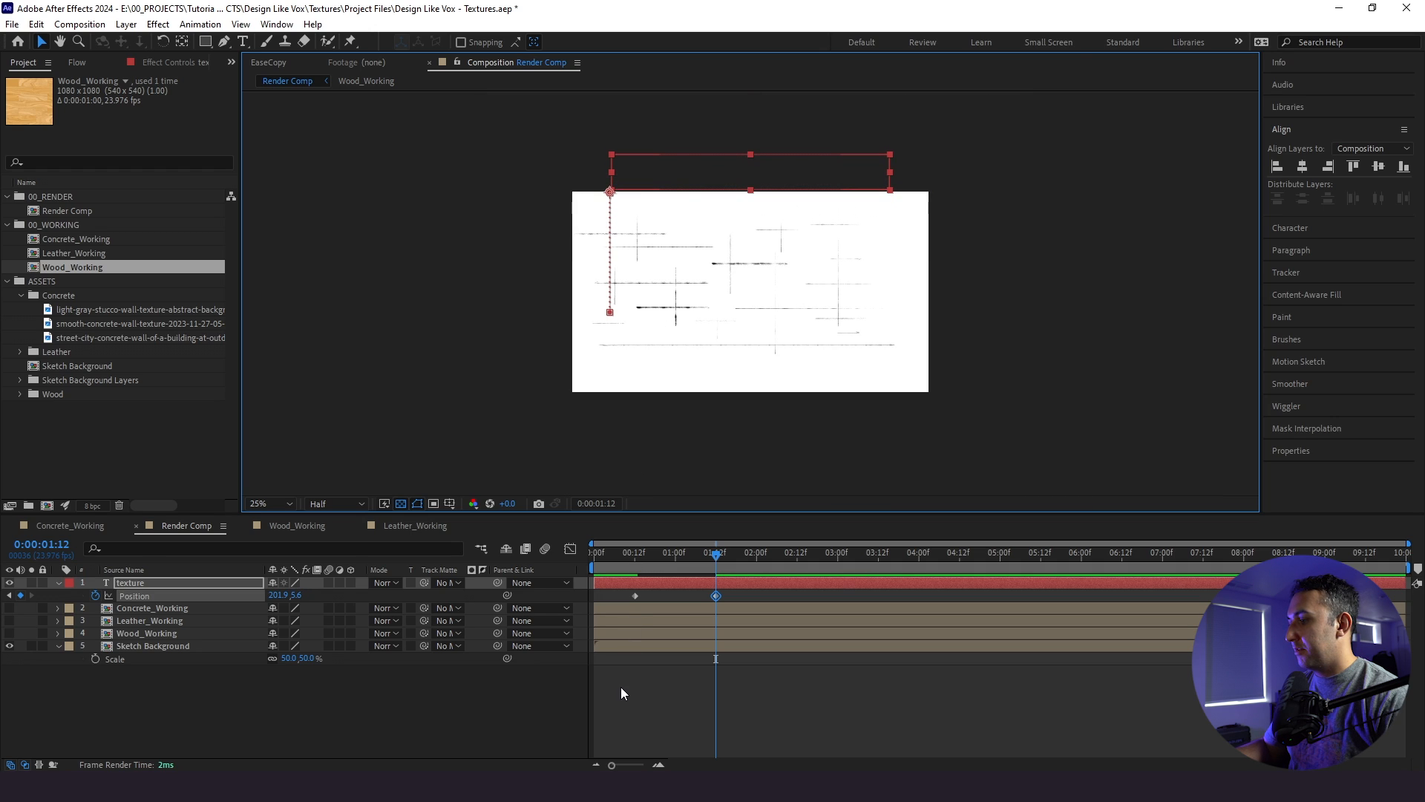
Play back the TEXTURE title's upward exit and return to its first Position keyframe at 0:00:00:12
{"action": "left_click", "coordinate": [658, 764]}
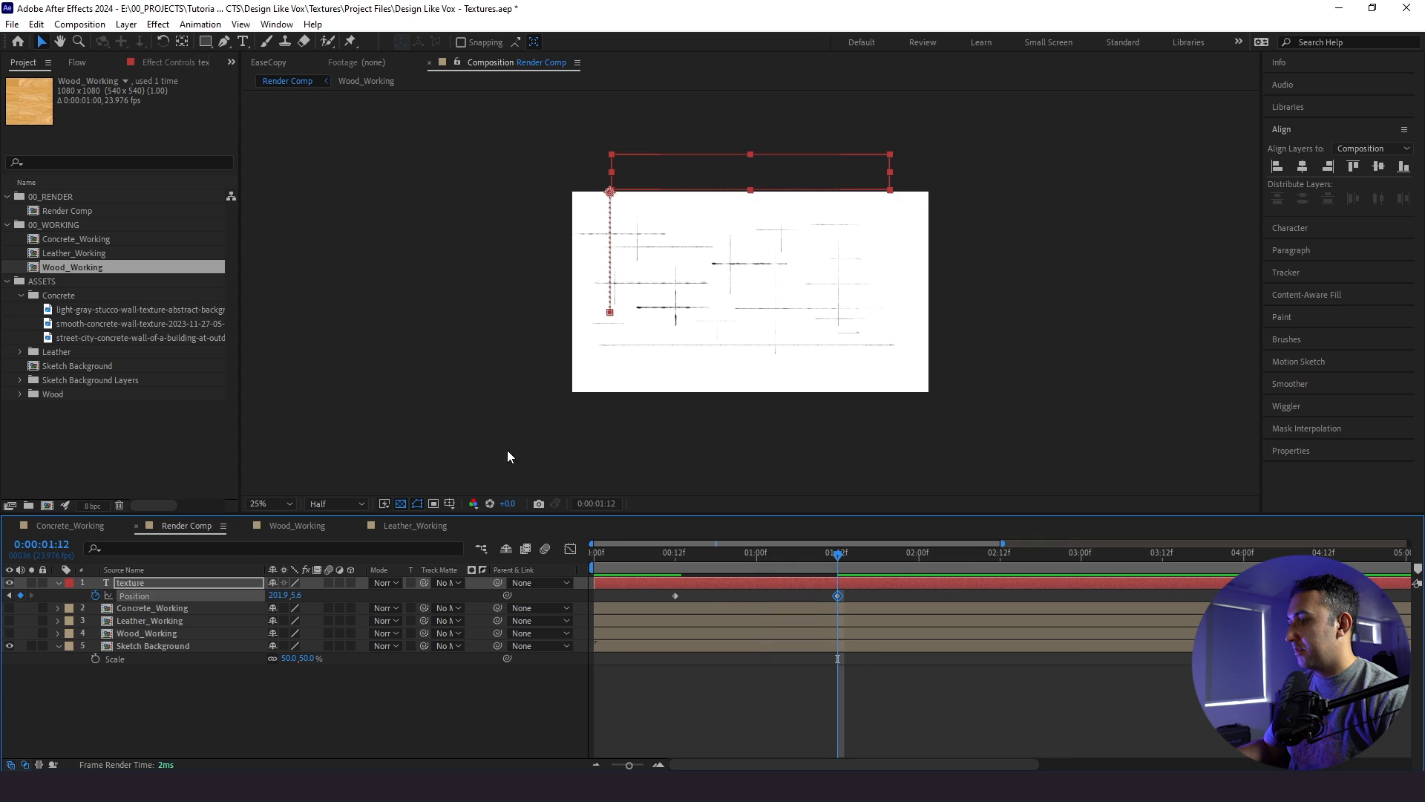
{"action": "left_click", "coordinate": [271, 503]}
{"action": "left_click", "coordinate": [293, 239]}
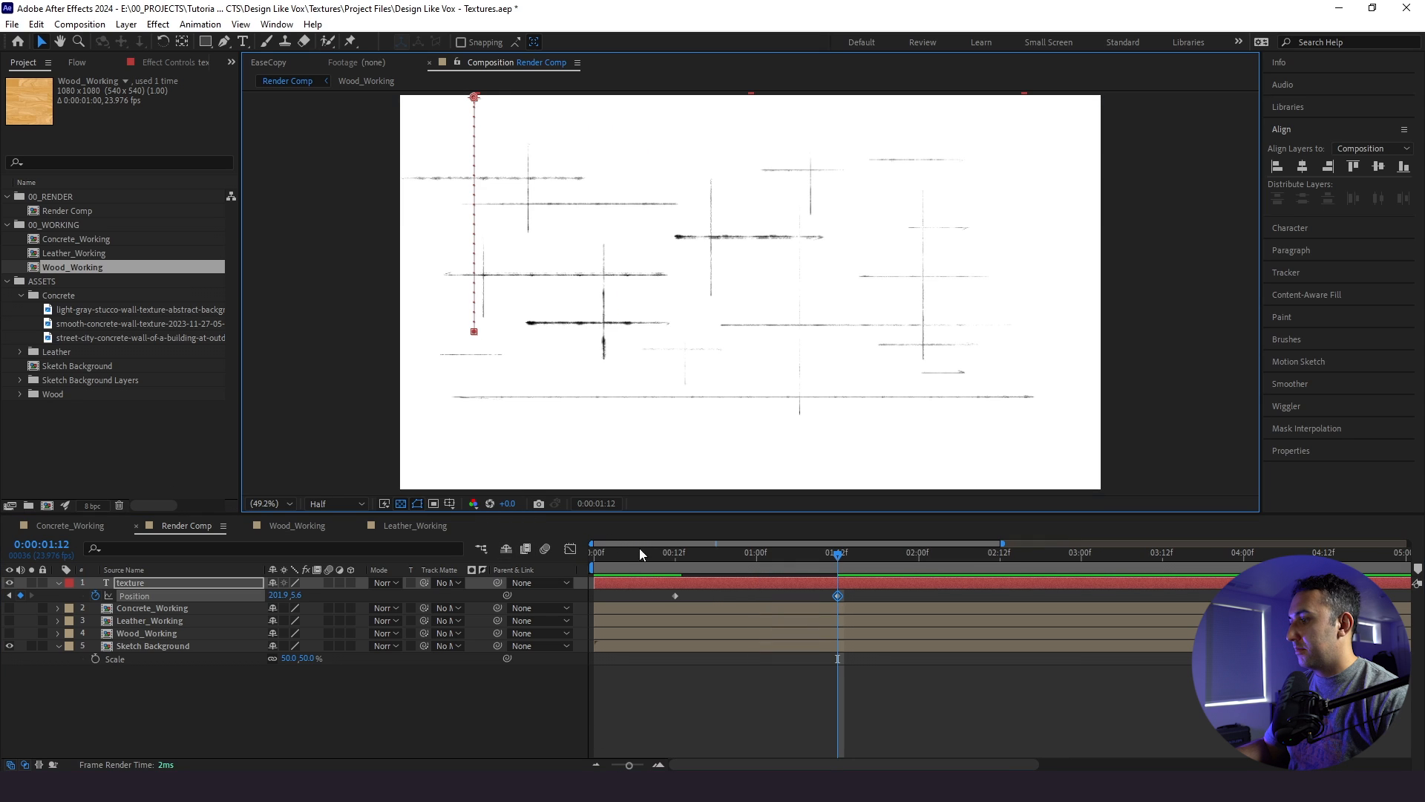
{"action": "left_click", "coordinate": [636, 564]}
{"action": "key", "text": "space"}
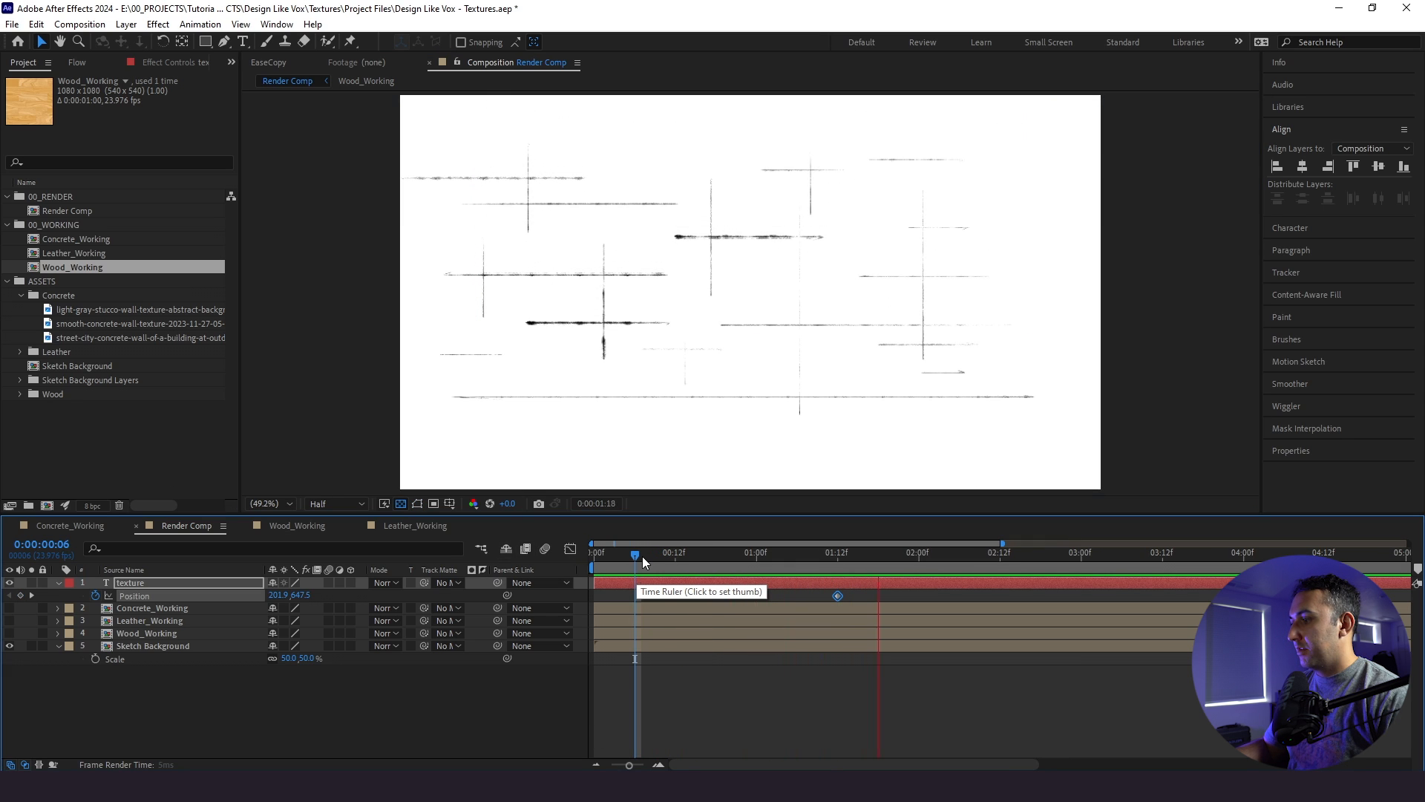
{"action": "left_click", "coordinate": [643, 555]}
{"action": "key", "text": "space"}
{"action": "left_click", "coordinate": [675, 555]}
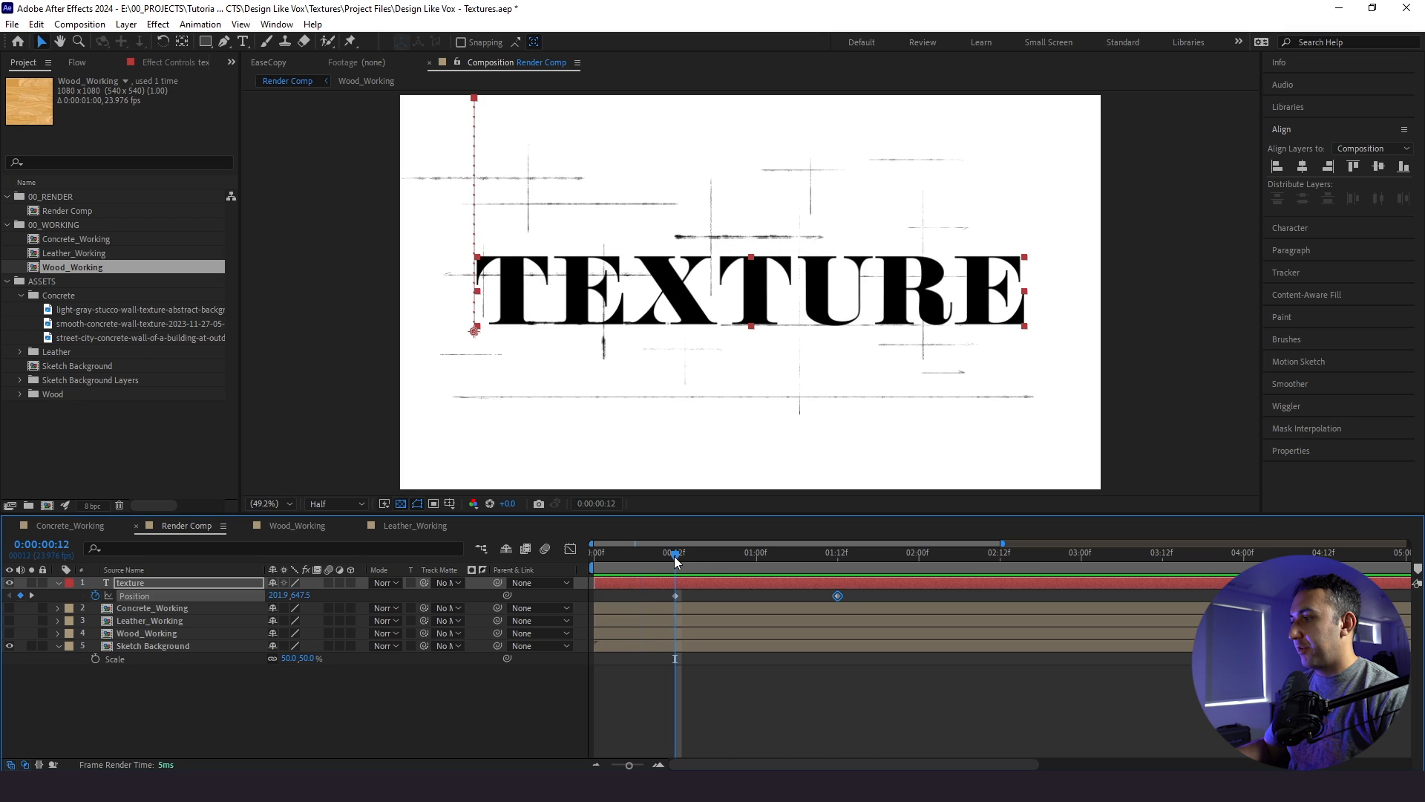
Play back the TEXTURE title's upward exit and bring up the Flow easing presets
{"action": "key", "text": "space"}
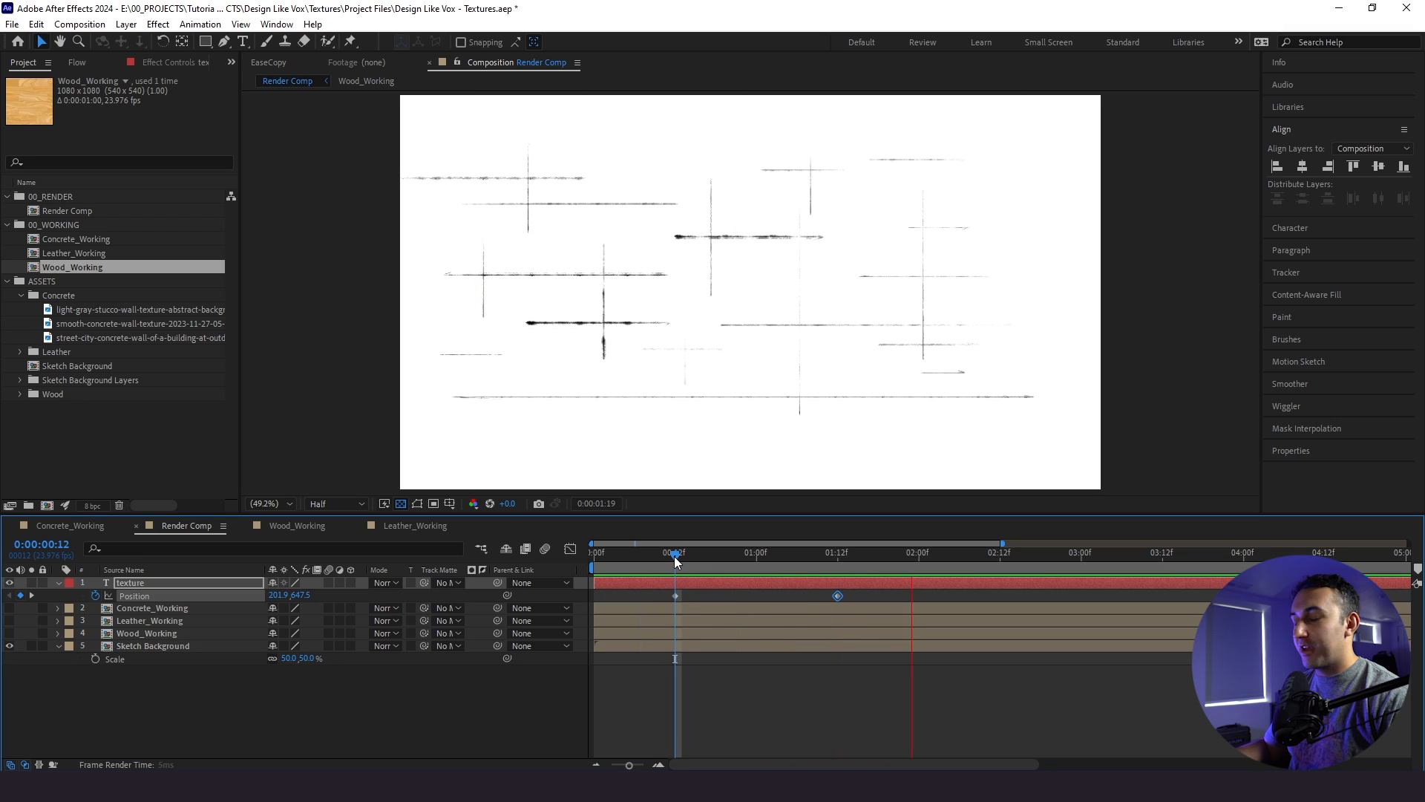
{"action": "key", "text": "space"}
{"action": "left_click", "coordinate": [190, 604]}
{"action": "left_click", "coordinate": [184, 598]}
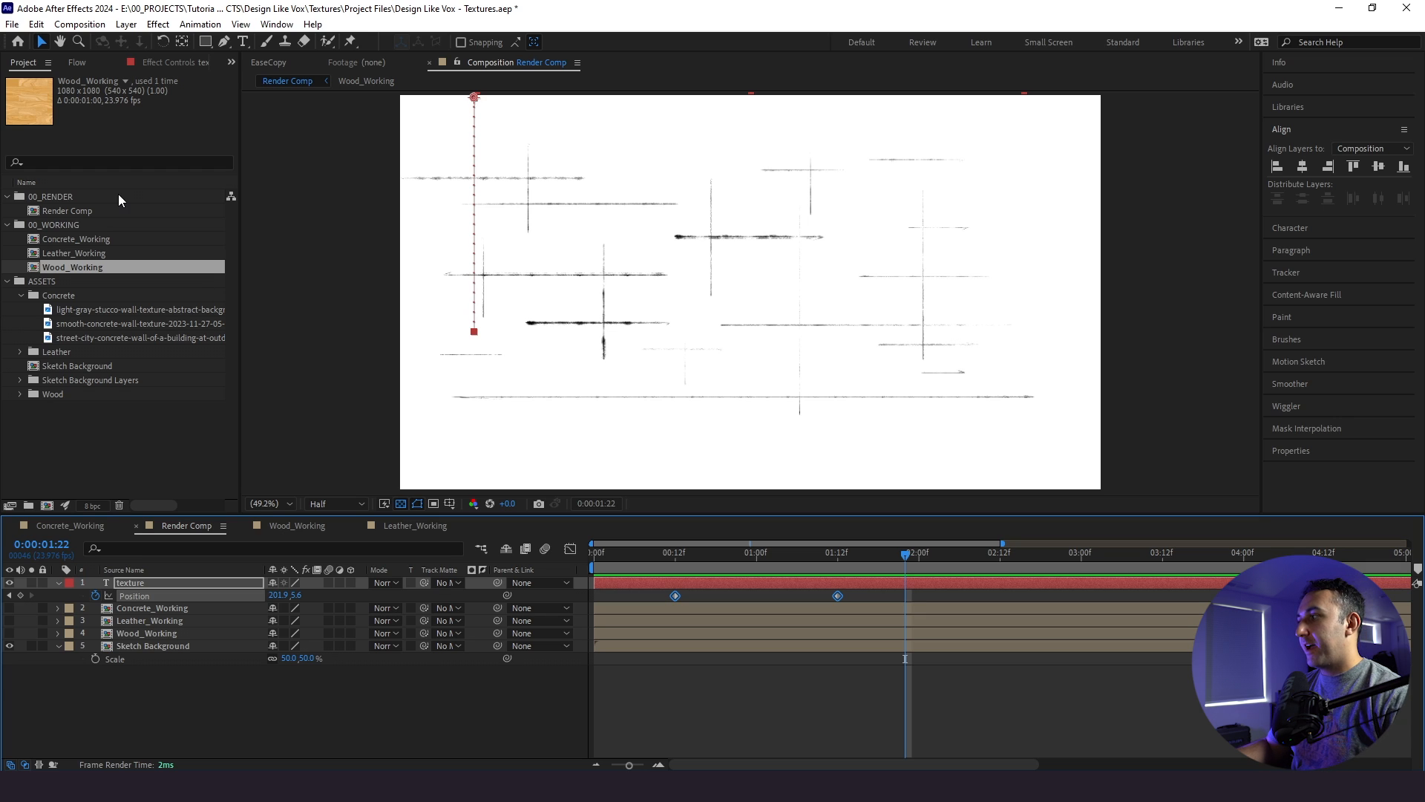
{"action": "left_click", "coordinate": [86, 64]}
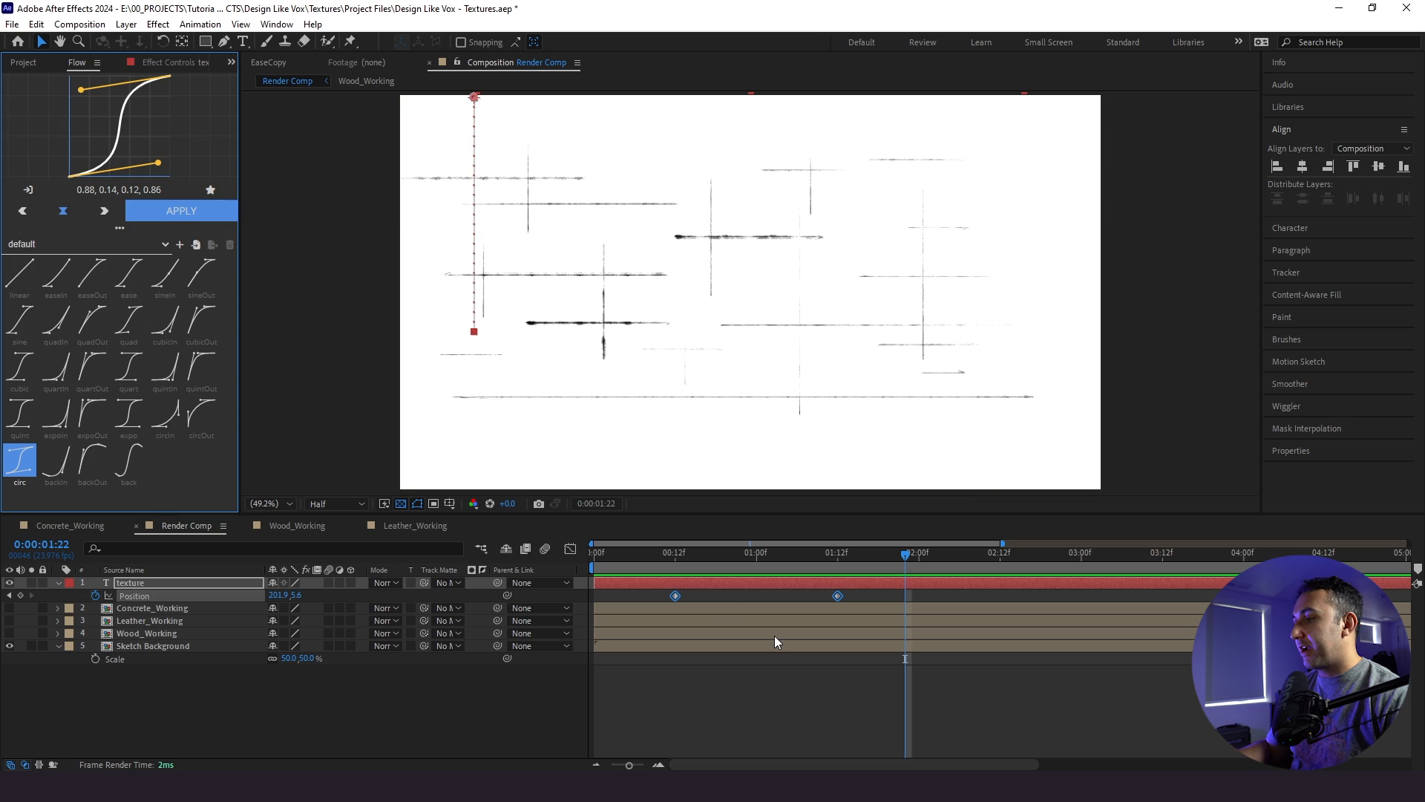
Apply Easy Ease to both Position keyframes of the texture layer
{"action": "left_click_drag", "start_coordinate": [673, 569], "coordinate": [750, 569]}
{"action": "right_click", "coordinate": [675, 596]}
{"action": "mouse_move", "coordinate": [743, 584]}
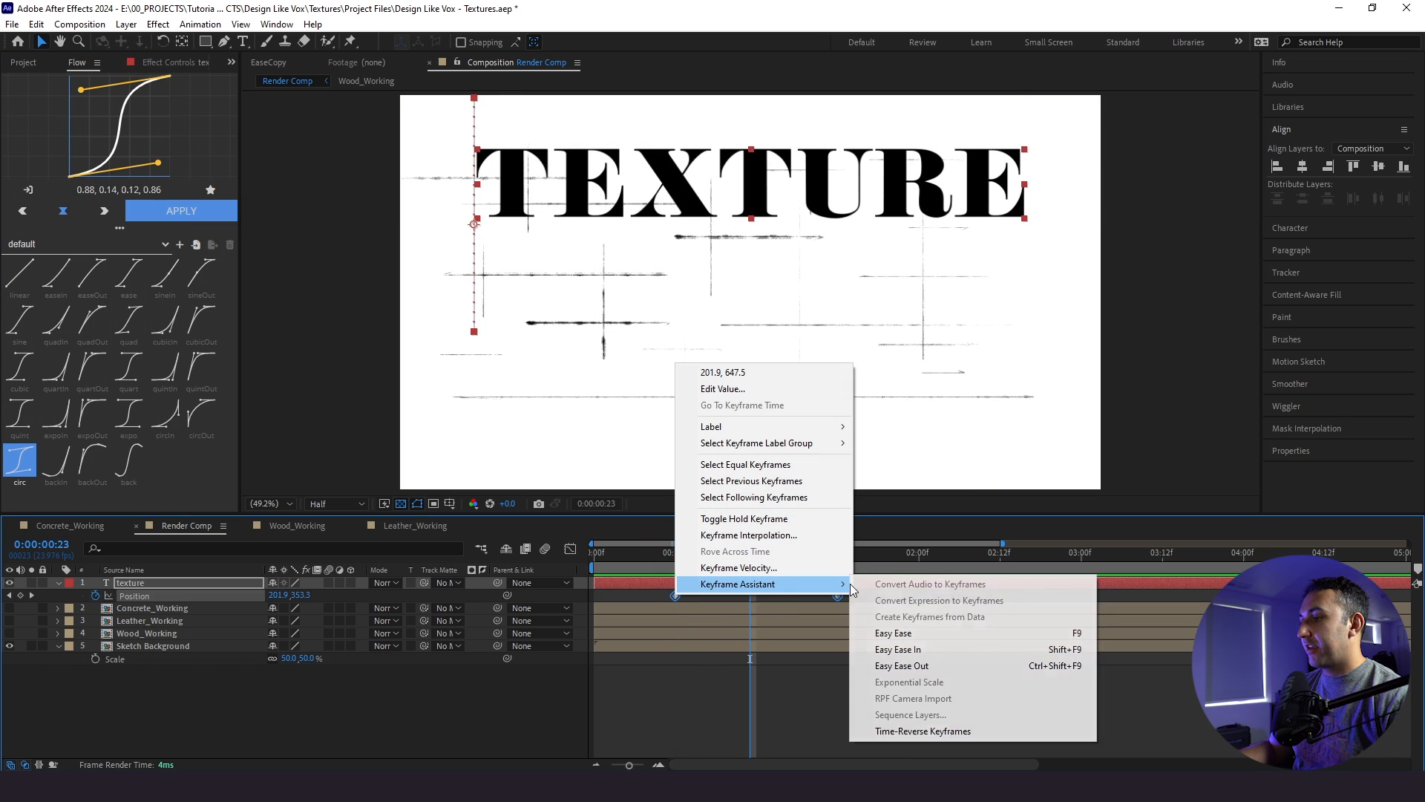
{"action": "left_click", "coordinate": [913, 637]}
Play back the eased exit of the TEXTURE title from before its first Position keyframe
{"action": "mouse_move", "coordinate": [662, 559]}
{"action": "left_mouse_down"}
{"action": "mouse_move", "coordinate": [623, 568]}
{"action": "mouse_move", "coordinate": [638, 567]}
{"action": "left_mouse_up"}
{"action": "key", "text": "space"}
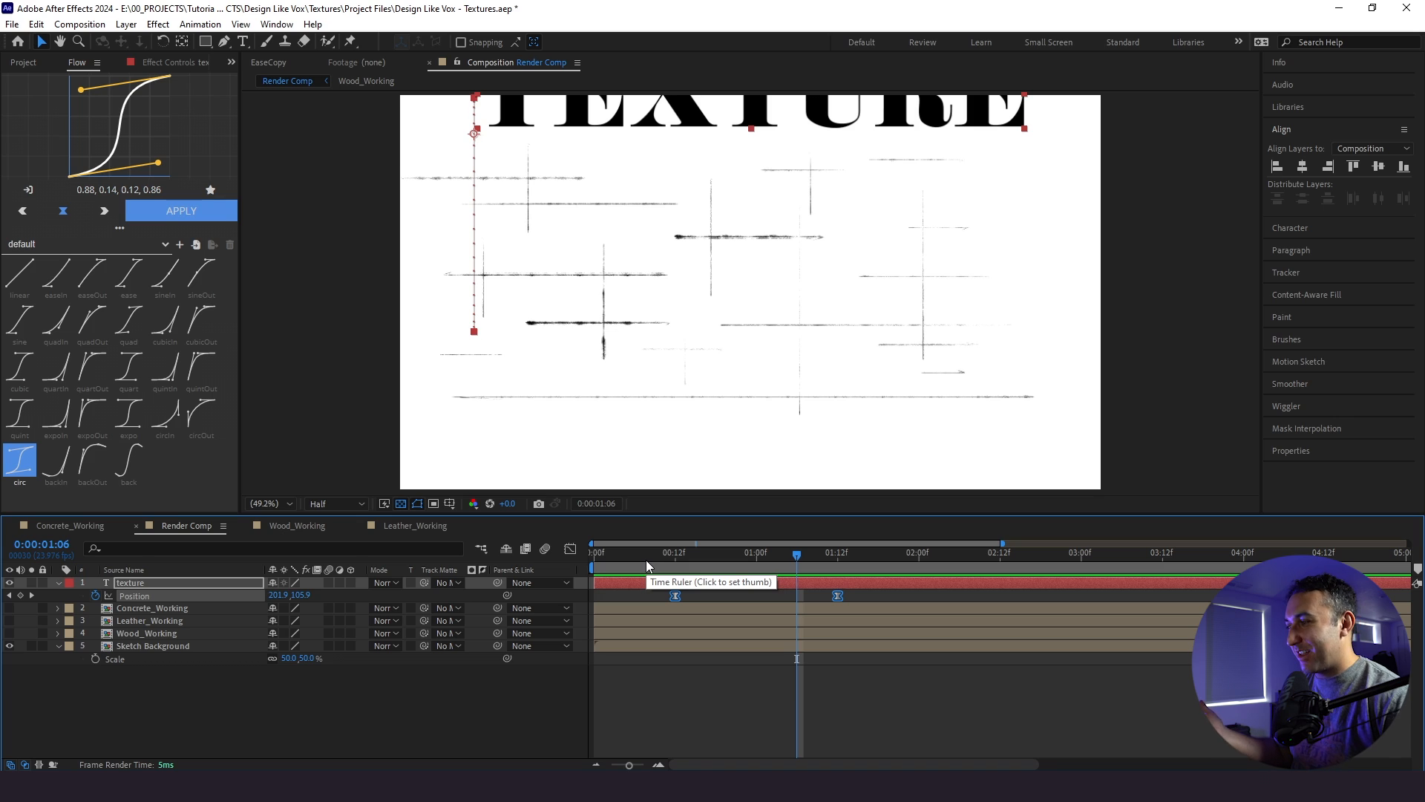
{"action": "left_click", "coordinate": [646, 560]}
{"action": "key", "text": "space"}
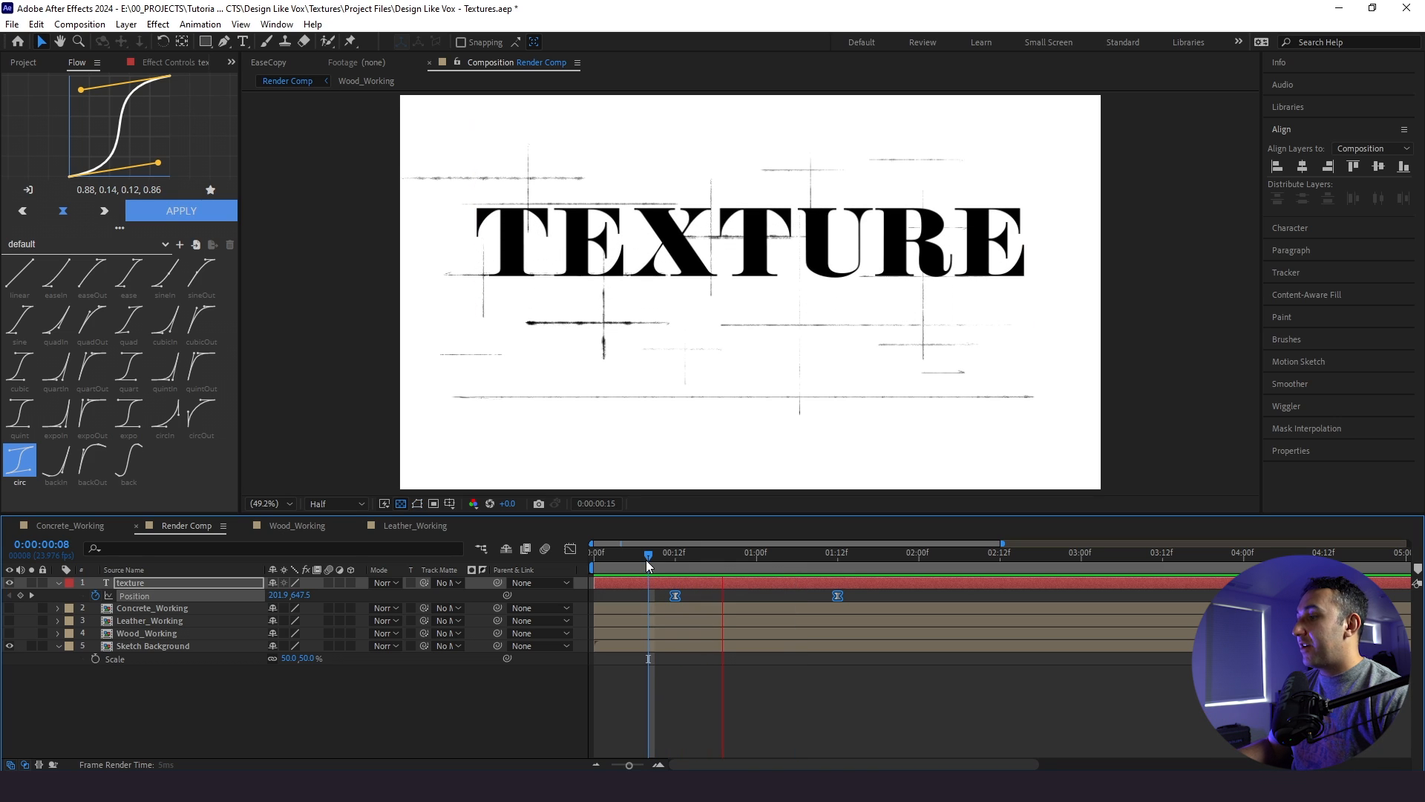
{"action": "key", "text": "space"}
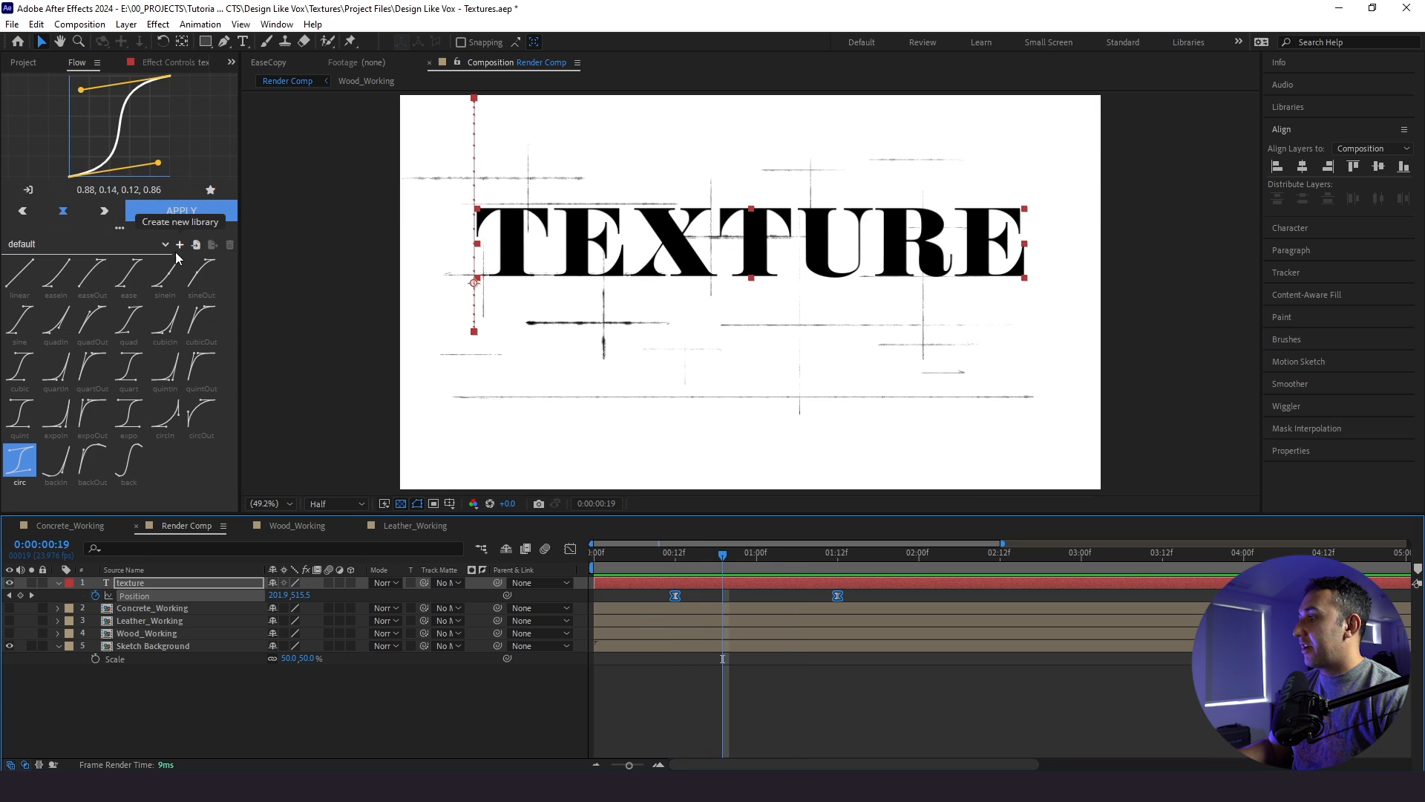
Steepen the texture layer's Position speed curve in the graph editor by lengthening the keyframes' ease handles
{"action": "right_click", "coordinate": [673, 602]}
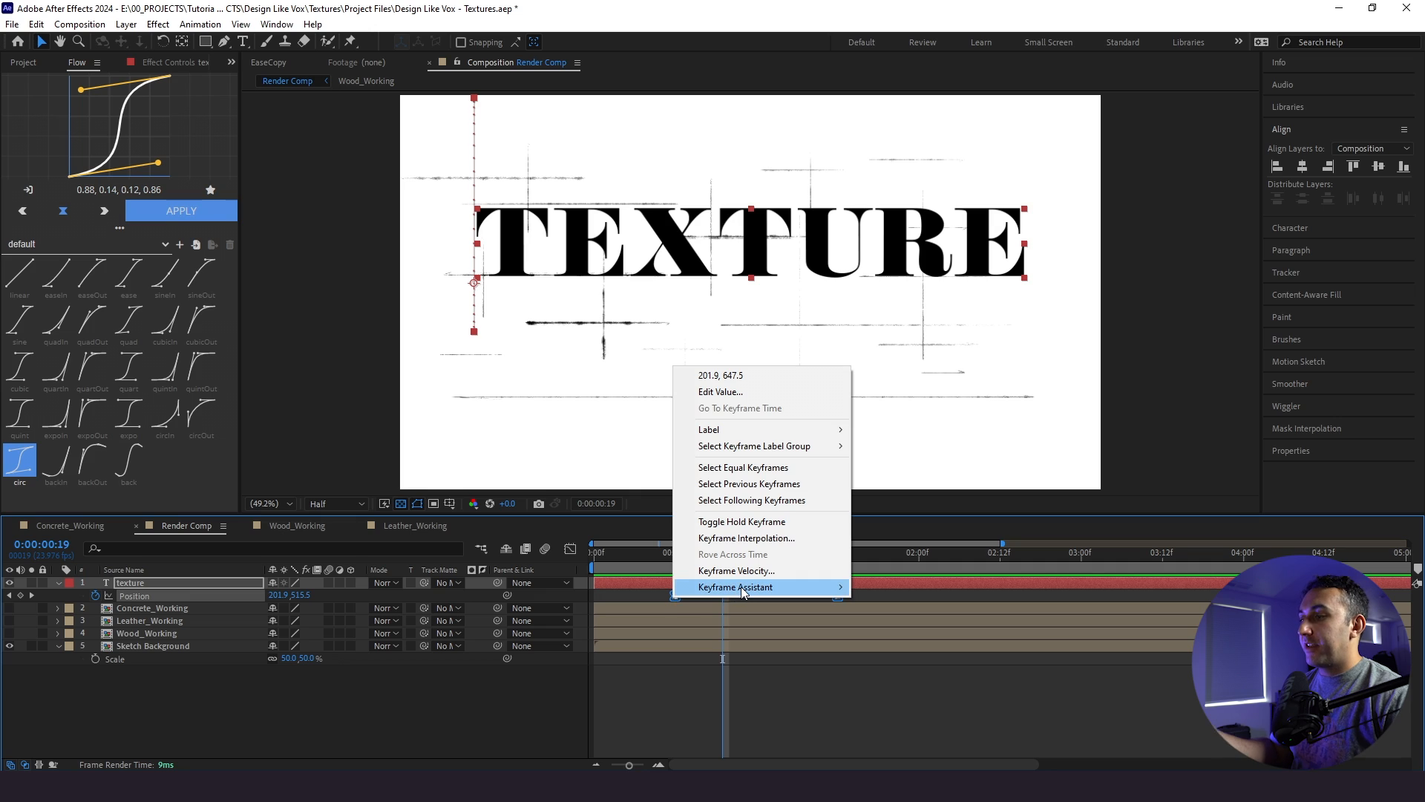
{"action": "mouse_move", "coordinate": [743, 592]}
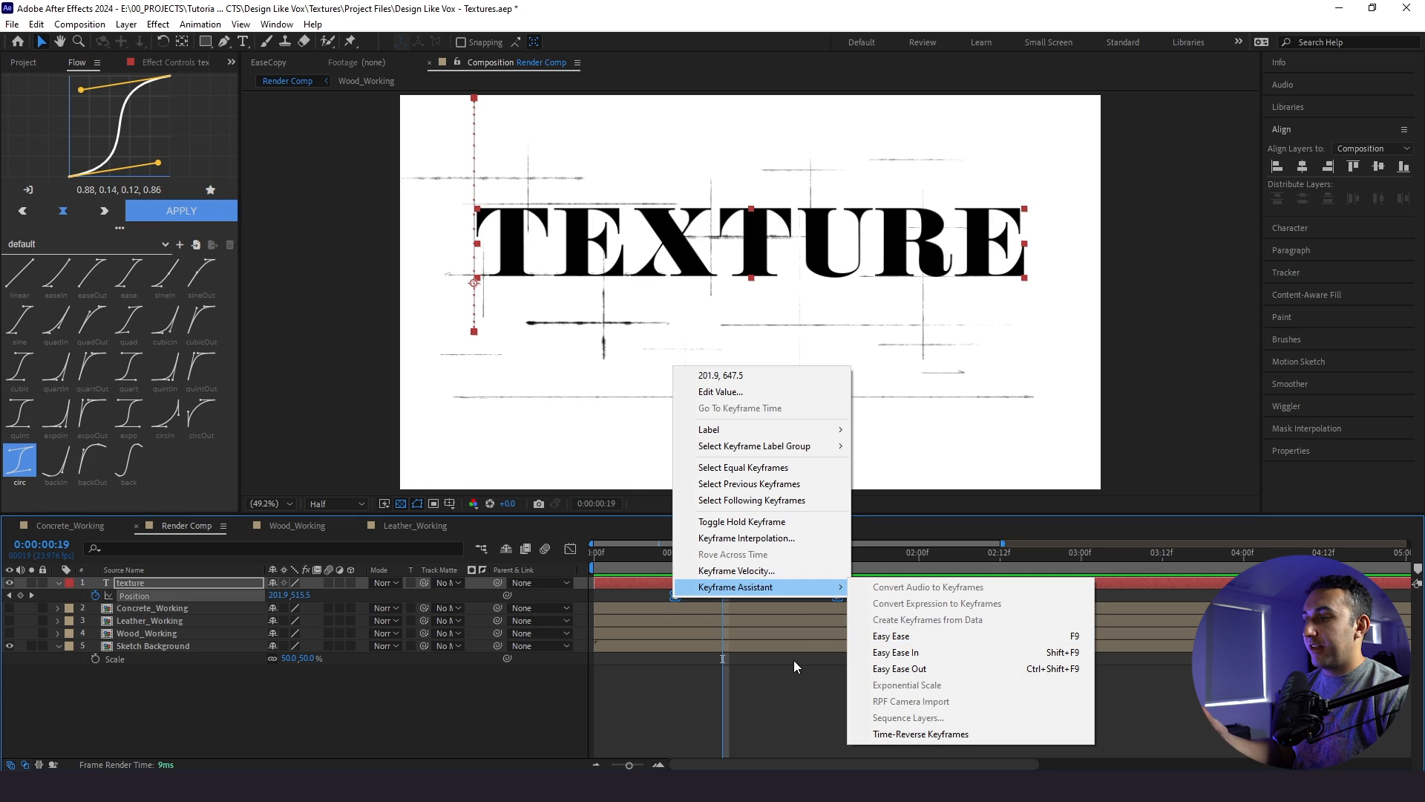
{"action": "left_click", "coordinate": [899, 668]}
{"action": "left_click", "coordinate": [134, 596]}
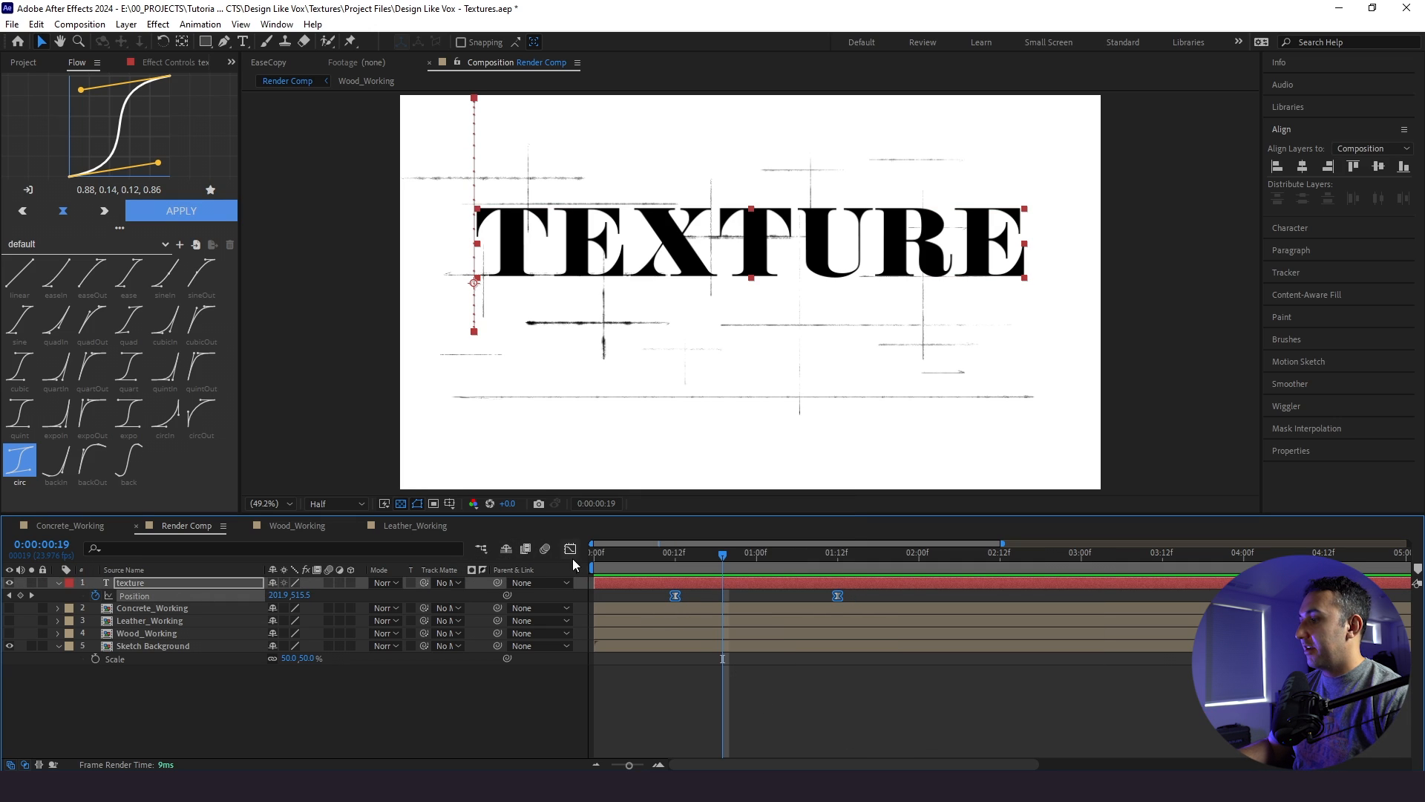
{"action": "left_click", "coordinate": [570, 549]}
{"action": "left_click_drag", "start_coordinate": [871, 701], "coordinate": [726, 724]}
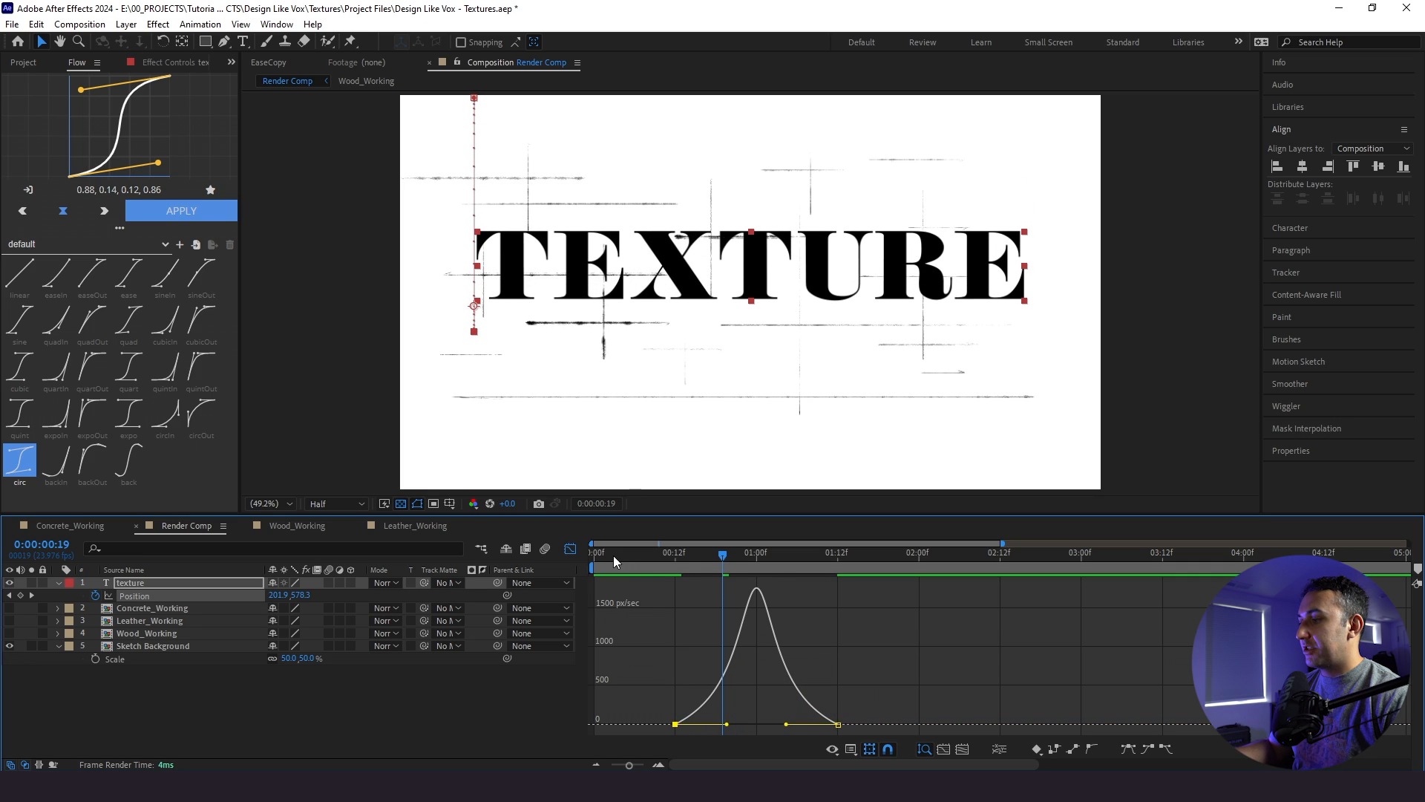
{"action": "left_click", "coordinate": [568, 551]}
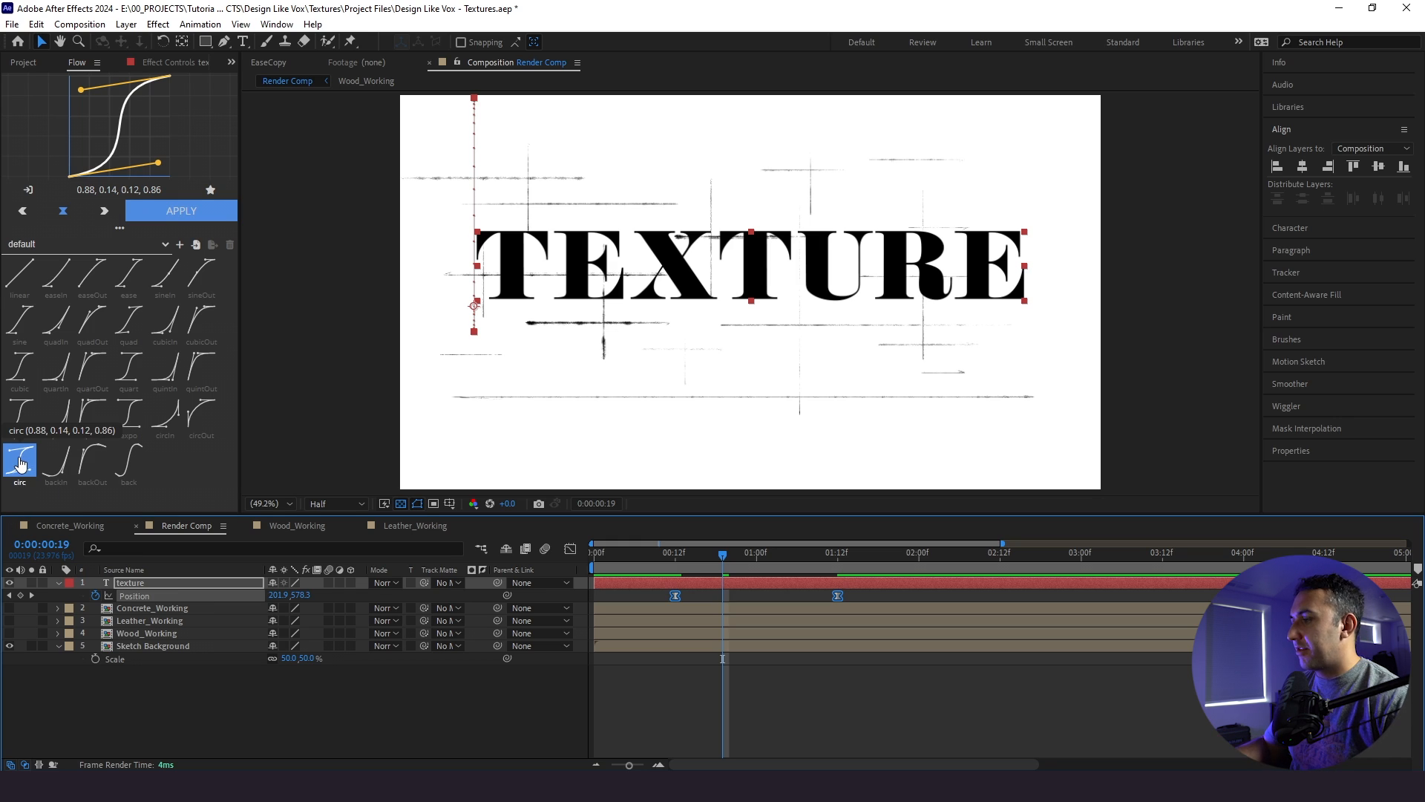
Apply the Flow circ curve (0.88, 0.14, 0.12, 0.86) to the texture layer's Position keyframes and preview the exit
{"action": "left_click", "coordinate": [181, 210]}
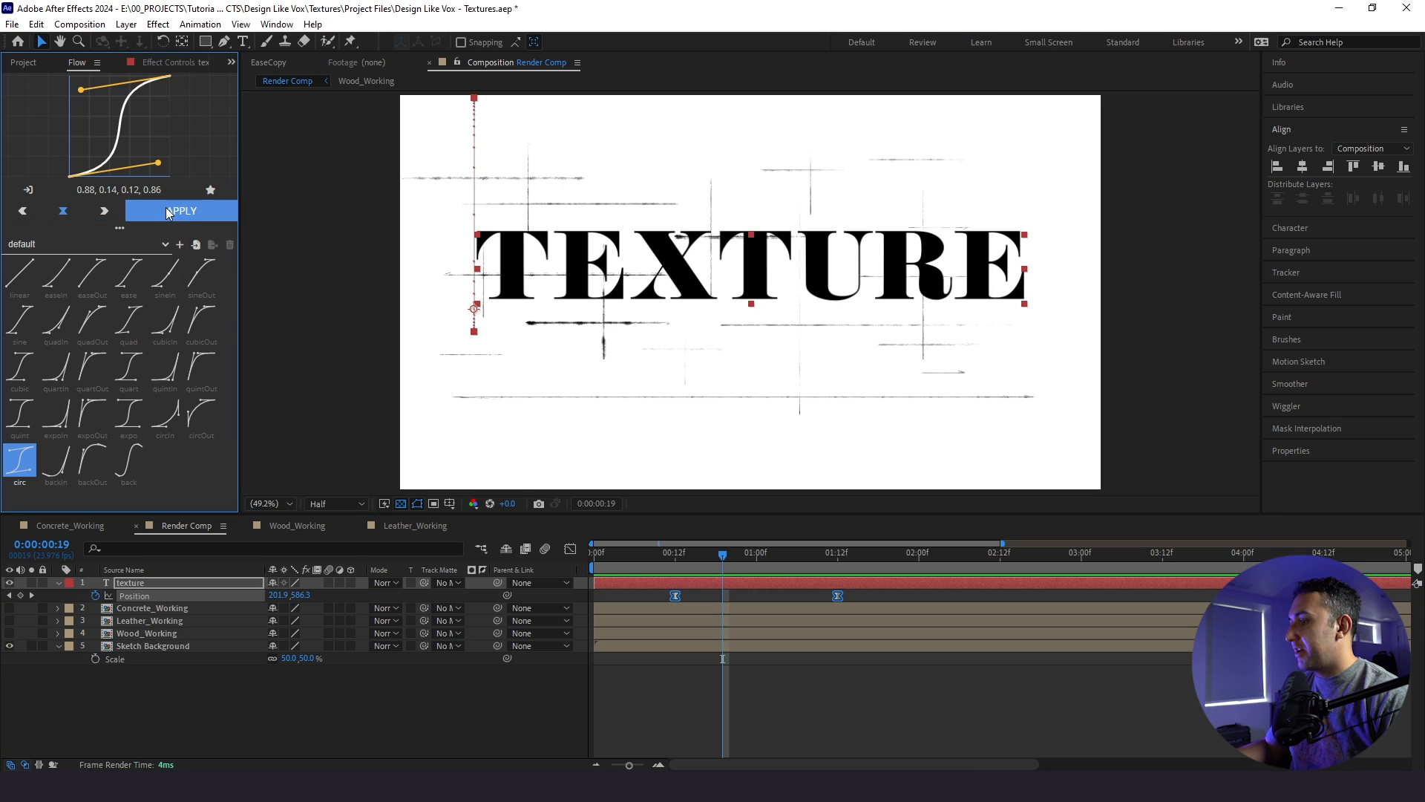
{"action": "key", "text": "space"}
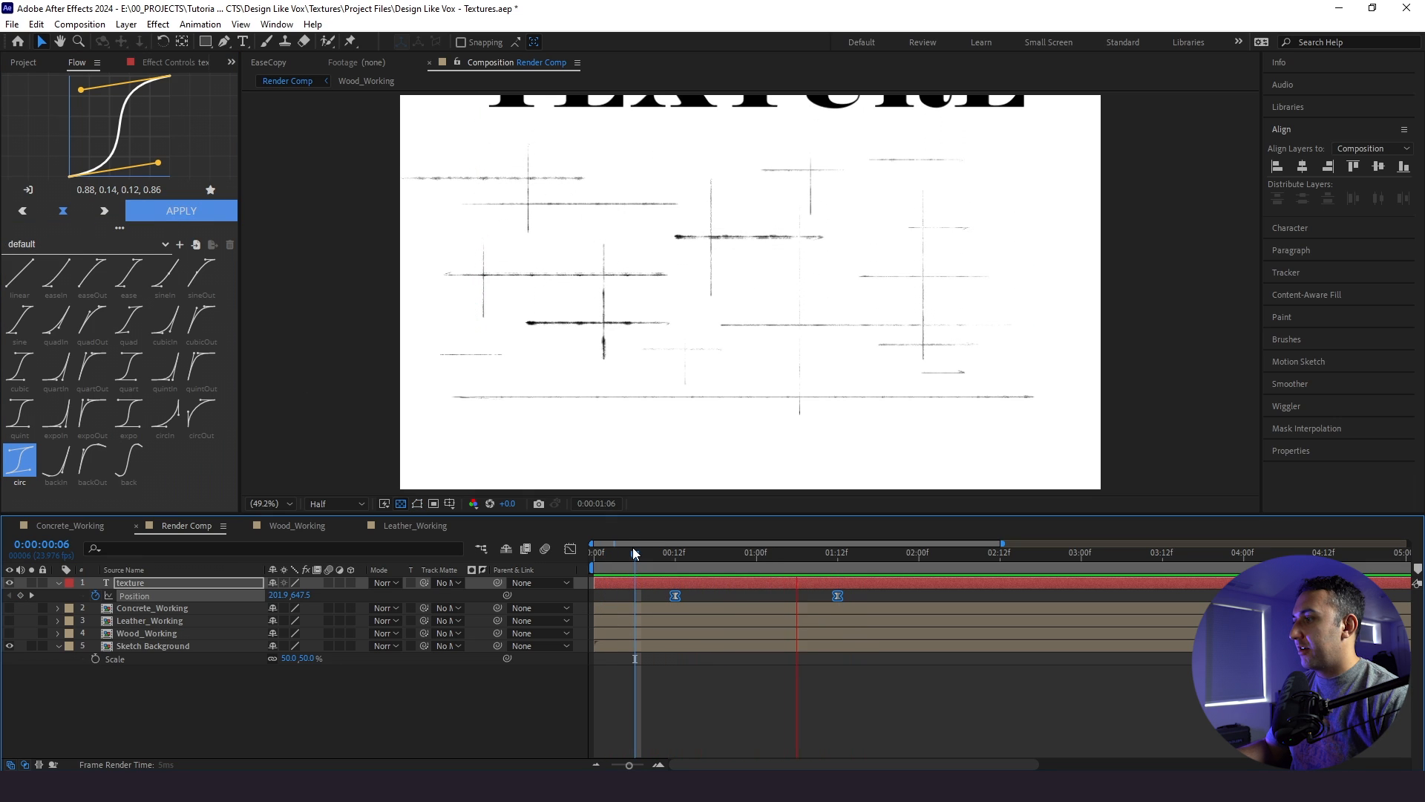
{"action": "key", "text": "space"}
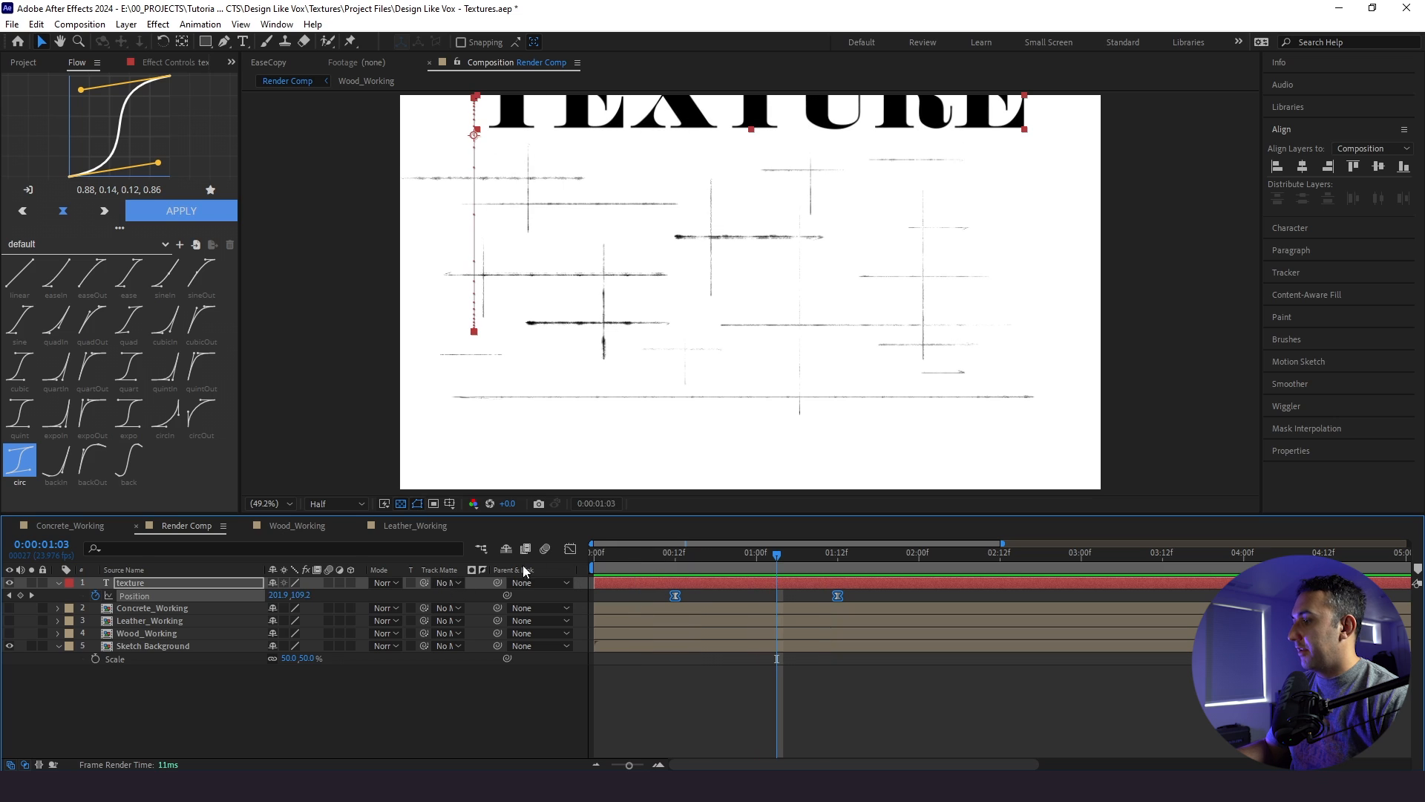
Find the Position speed graph's peak at 0:00:01:00 and trim the end of the texture layer to that time
{"action": "left_click", "coordinate": [570, 548]}
{"action": "left_click_drag", "start_coordinate": [705, 570], "coordinate": [774, 594]}
{"action": "left_click_drag", "start_coordinate": [785, 598], "coordinate": [756, 620]}
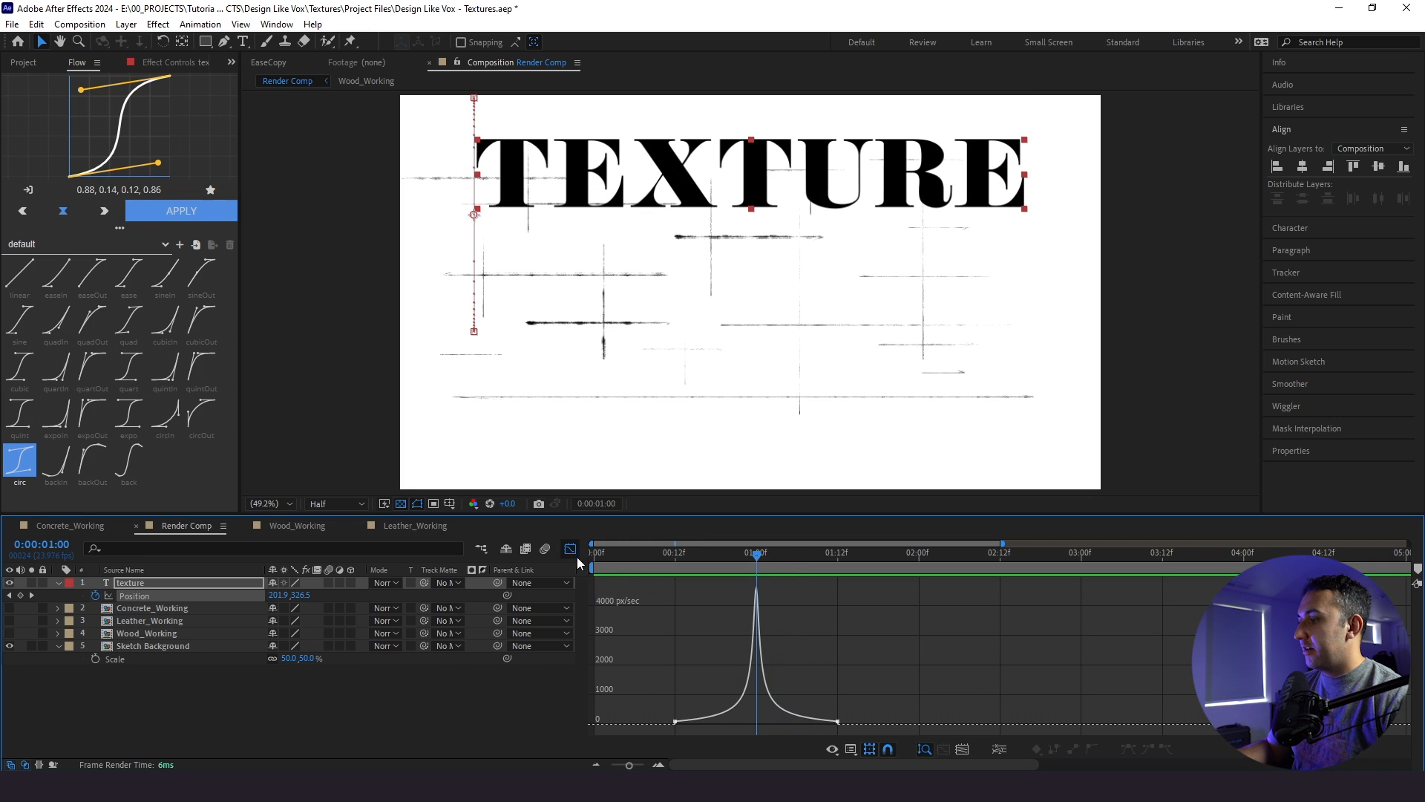
{"action": "key", "text": "shift+F3"}
{"action": "left_click", "coordinate": [754, 586]}
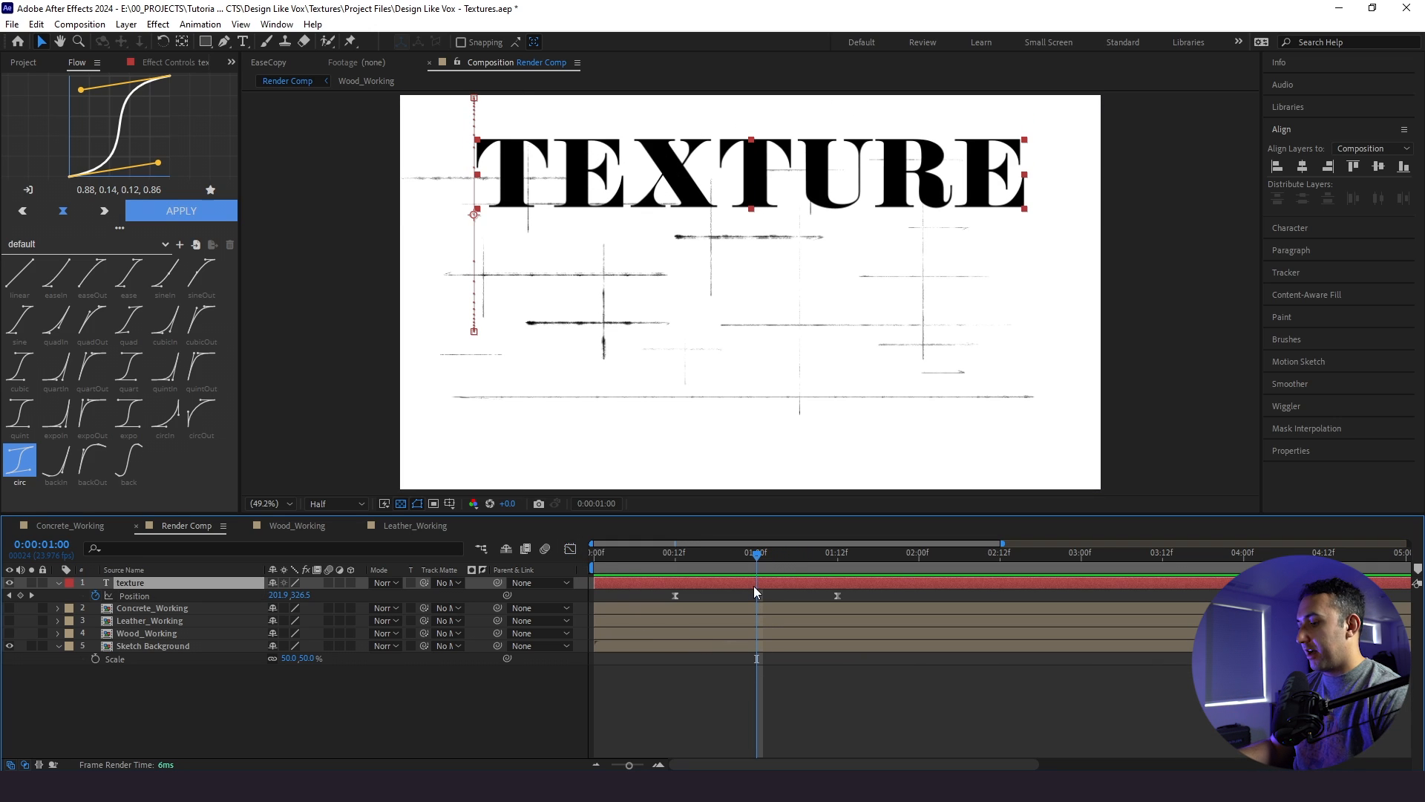
{"action": "key", "text": "alt+bracketright"}
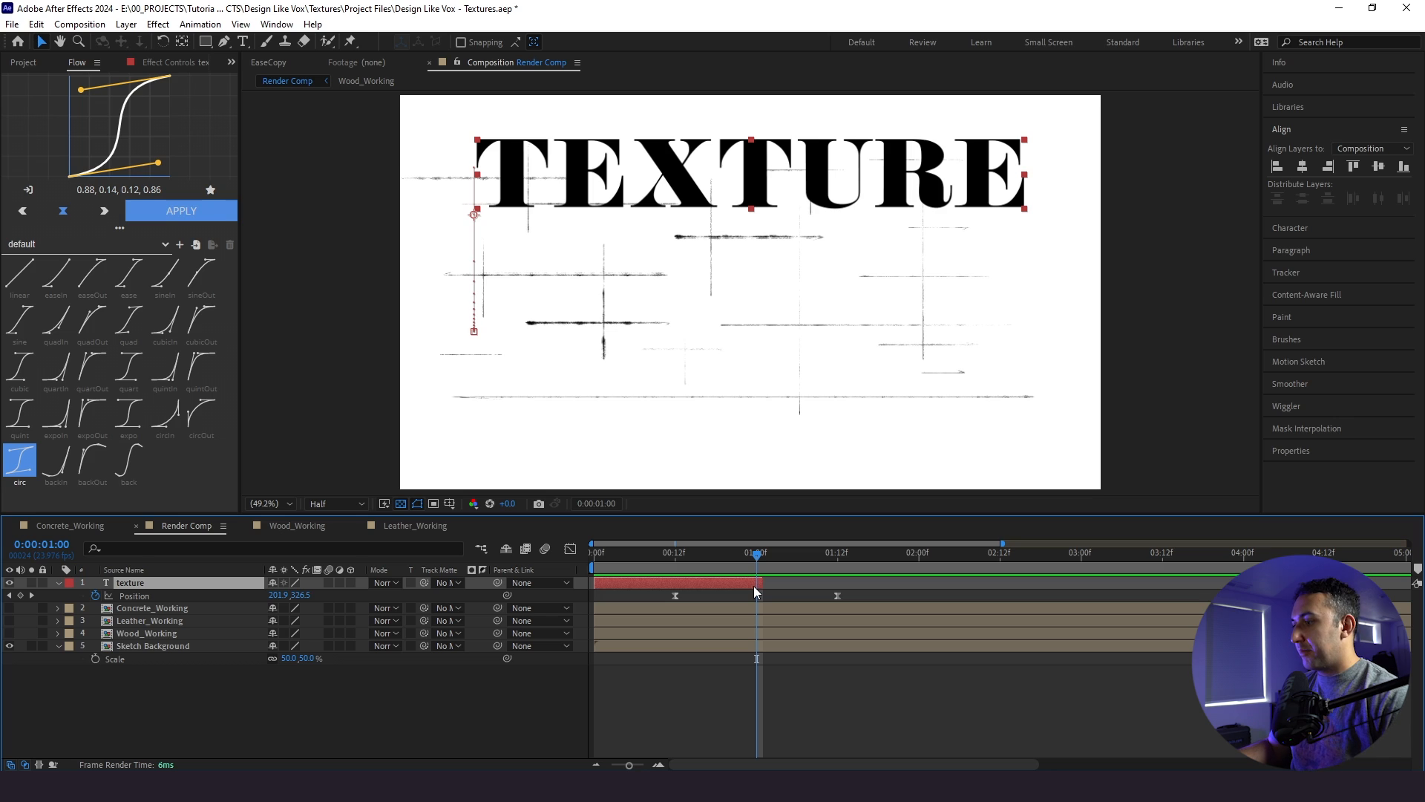
{"action": "left_click_drag", "start_coordinate": [763, 584], "coordinate": [756, 584]}
Play back the trimmed TEXTURE exit and return to 0:00:00:12
{"action": "left_click_drag", "start_coordinate": [630, 557], "coordinate": [616, 577]}
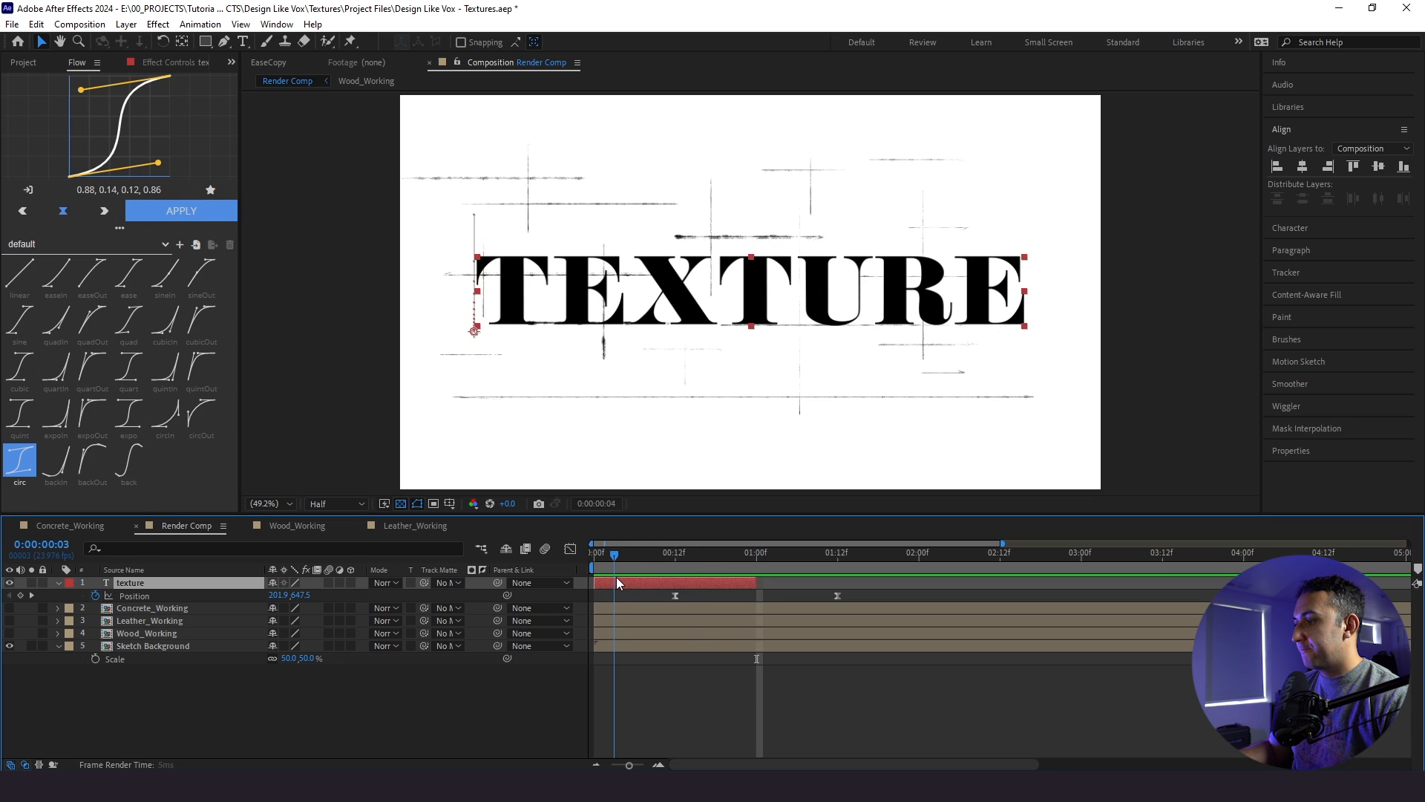
{"action": "key", "text": "space"}
{"action": "left_click", "coordinate": [642, 564]}
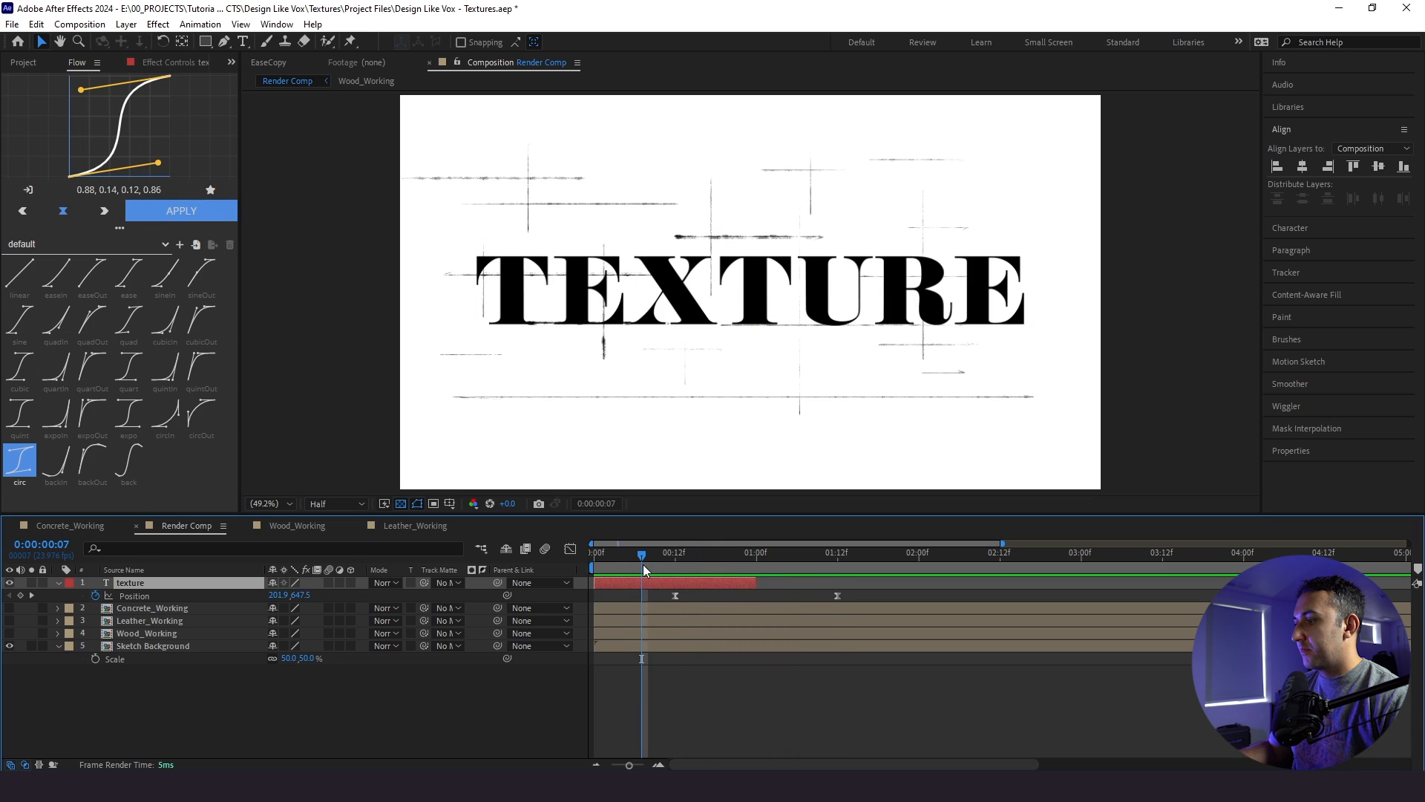
{"action": "key", "text": "space"}
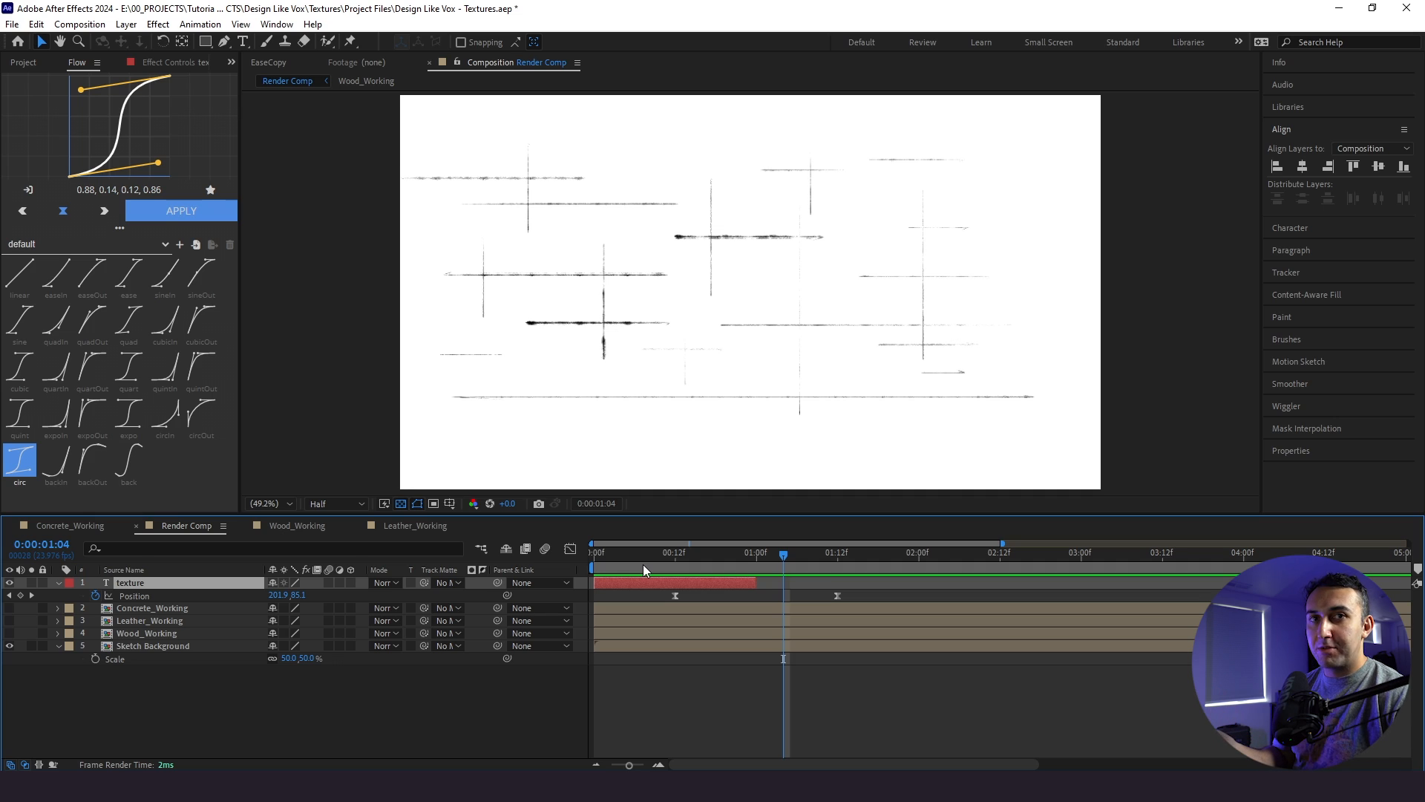
{"action": "left_click_drag", "start_coordinate": [643, 564], "coordinate": [669, 559]}
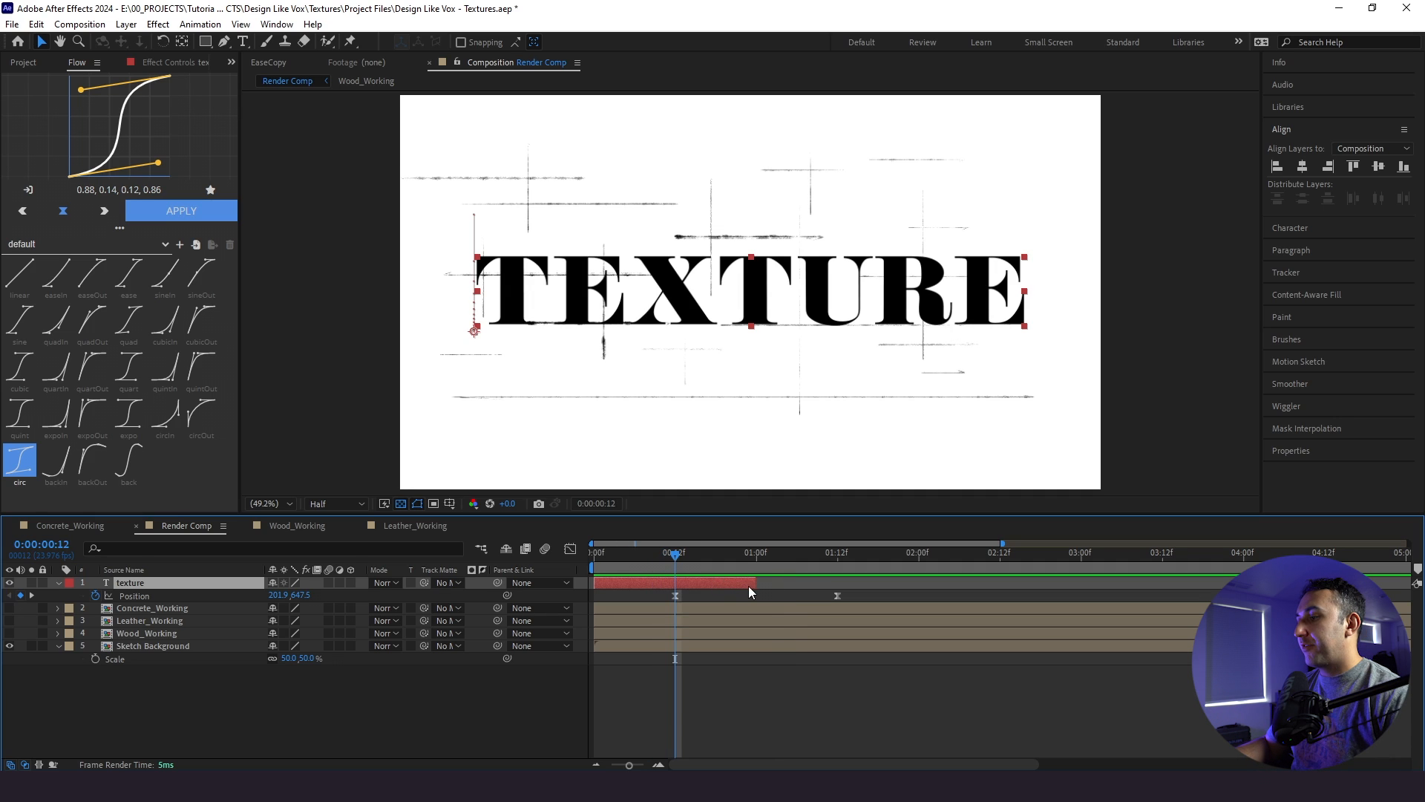
Try the title's exit with the texture layer extended past its trim, undo the extension, and play back the trimmed version
{"action": "left_click_drag", "start_coordinate": [757, 583], "coordinate": [891, 582]}
{"action": "mouse_move", "coordinate": [681, 557]}
{"action": "left_mouse_down"}
{"action": "mouse_move", "coordinate": [821, 576]}
{"action": "mouse_move", "coordinate": [734, 582]}
{"action": "mouse_move", "coordinate": [689, 563]}
{"action": "left_mouse_up"}
{"action": "key", "text": "ctrl+z"}
{"action": "key", "text": "space"}
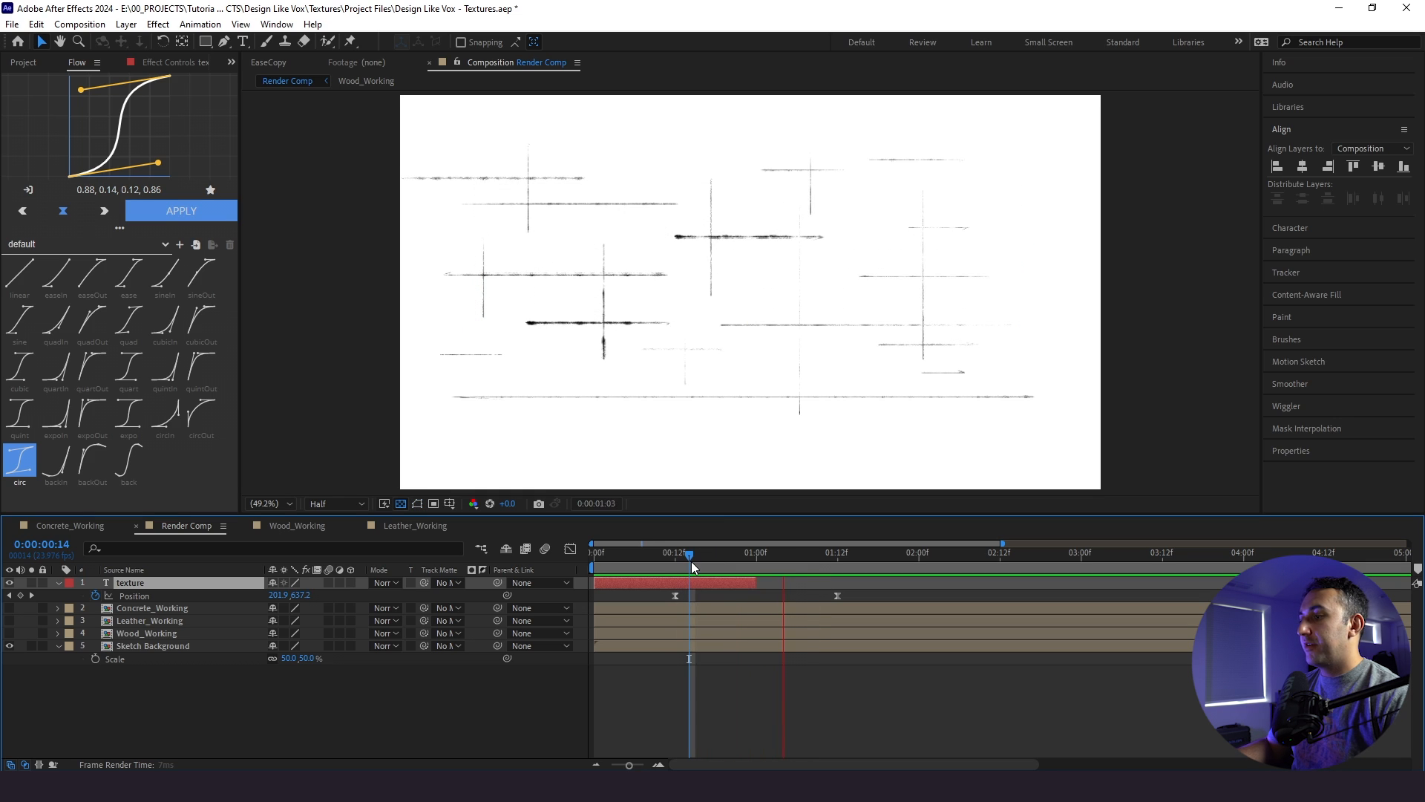
{"action": "left_click_drag", "start_coordinate": [691, 561], "coordinate": [754, 562]}
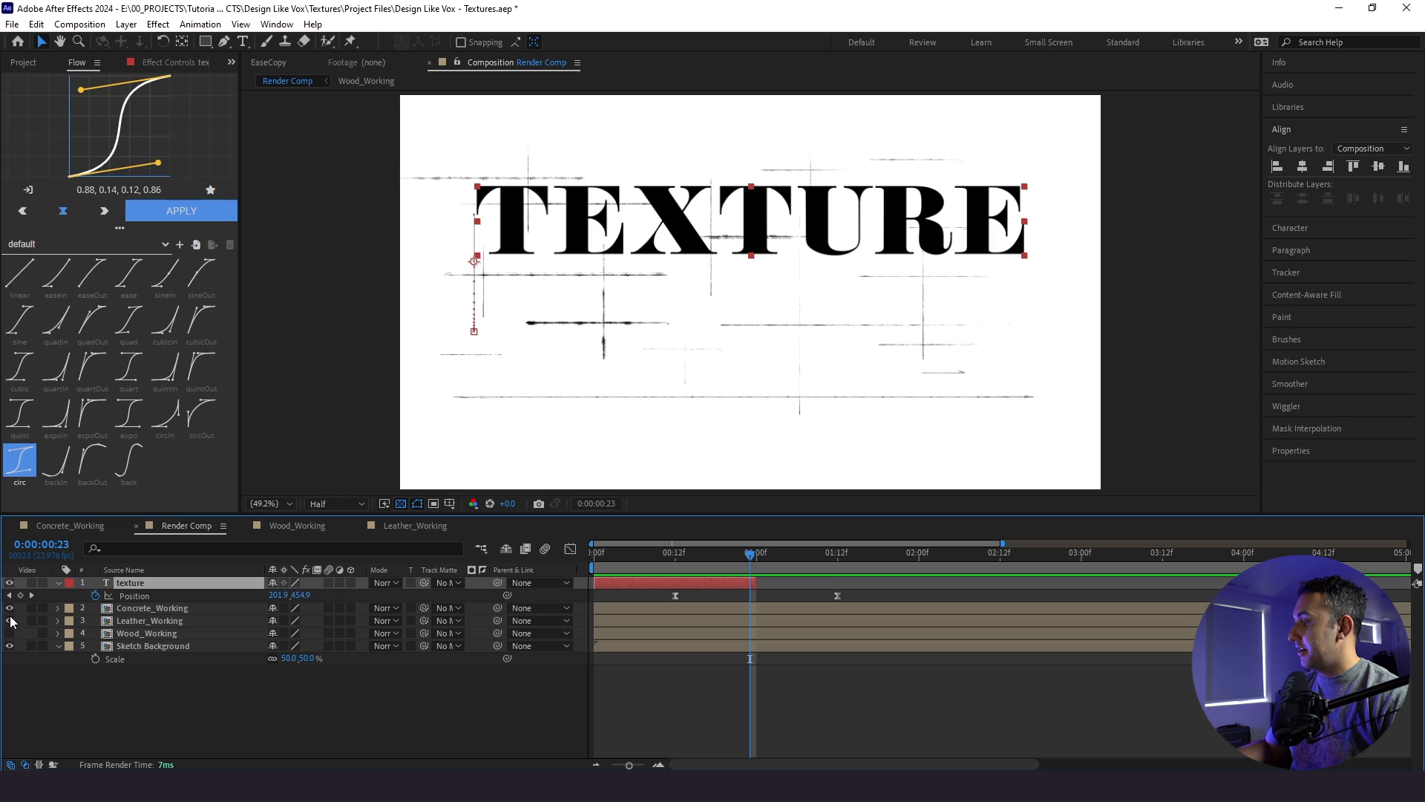
Show the concrete, leather and wood layers and set Position keyframes on all three at 0:00:00:12
{"action": "left_click_drag", "start_coordinate": [11, 620], "coordinate": [10, 634]}
{"action": "left_click", "coordinate": [672, 551]}
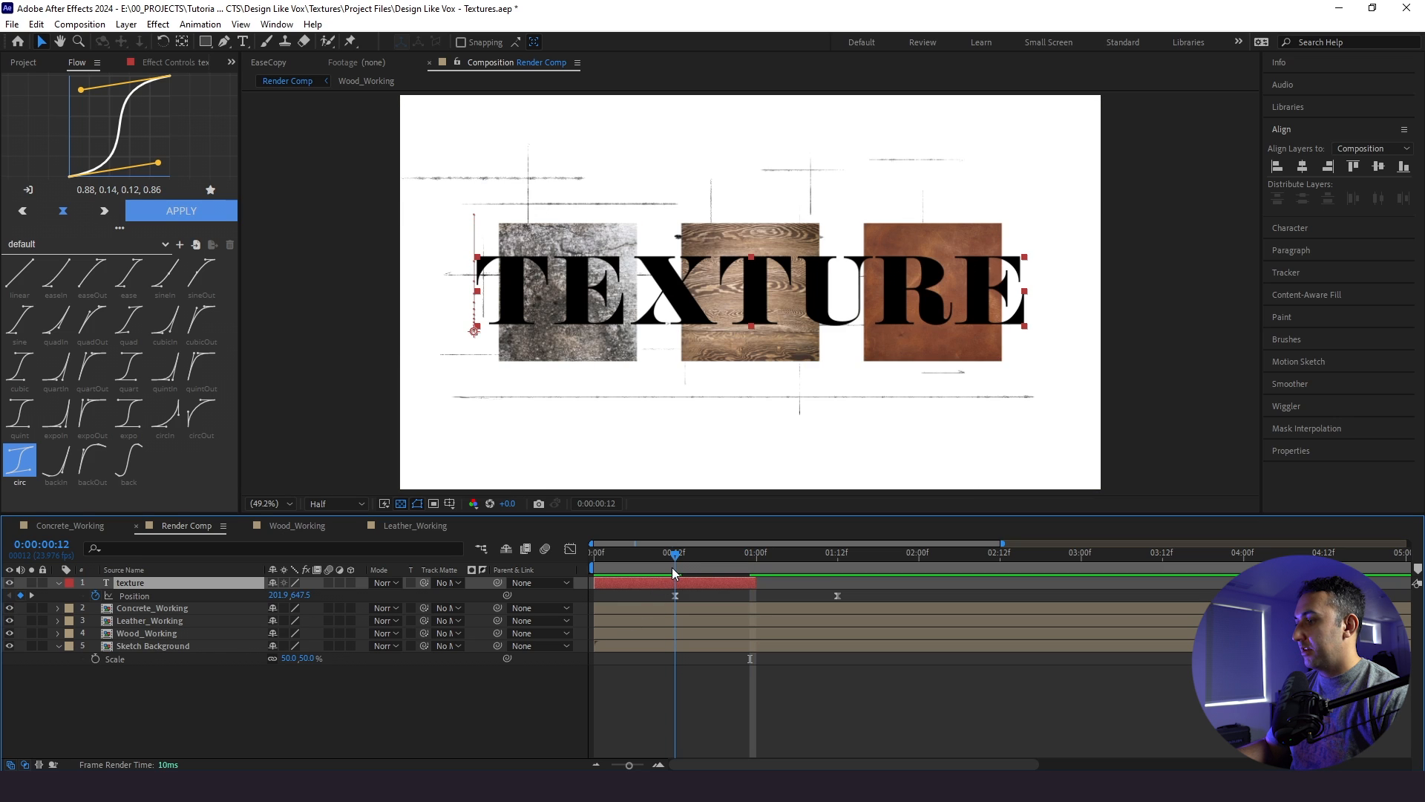
{"action": "left_click", "coordinate": [137, 608]}
{"action": "left_click", "coordinate": [134, 633], "text": "shift"}
{"action": "key", "text": "alt+shift+p"}
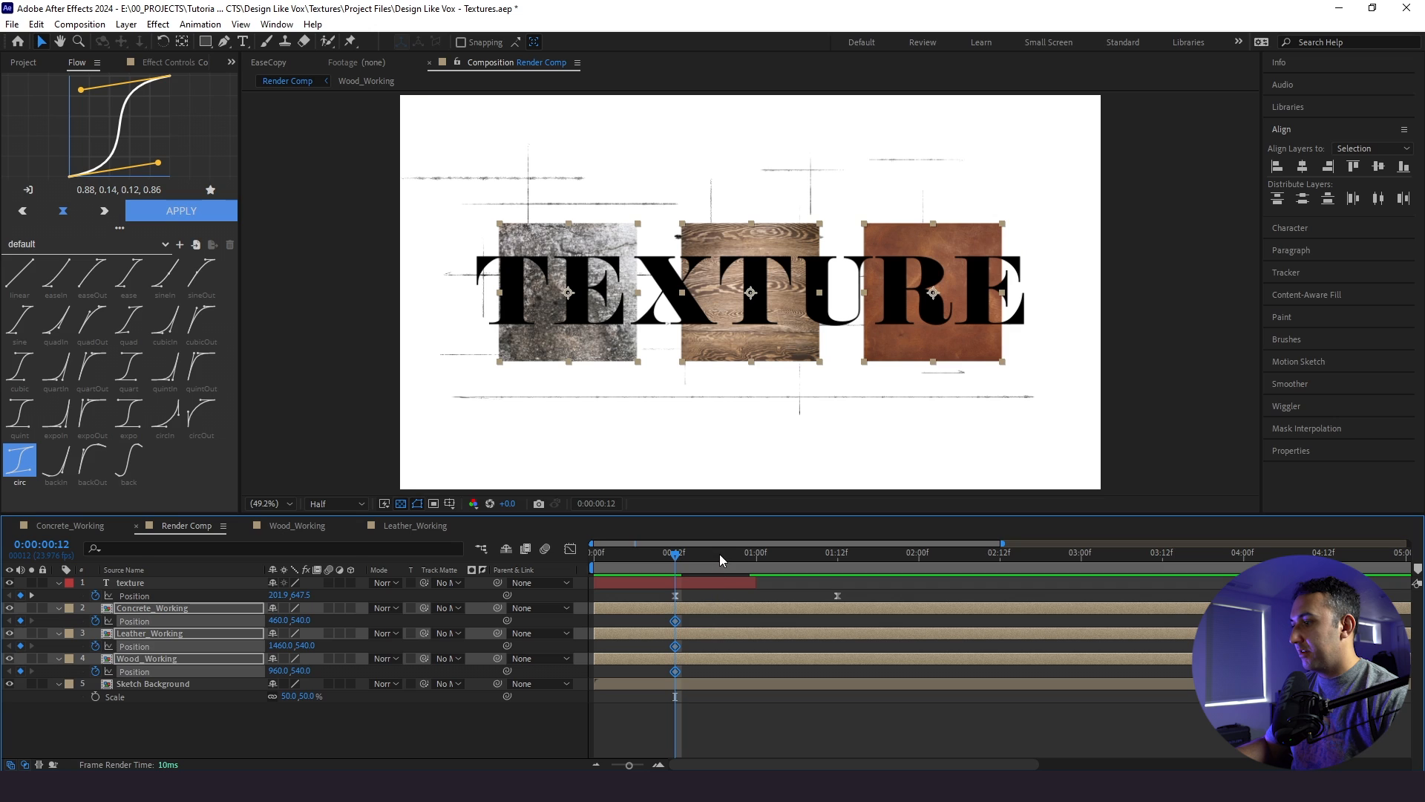
Keyframe the three squares' current positions at 0:00:01:12, and at 0:00:00:12 move them below the frame to Y position 1279
{"action": "left_click_drag", "start_coordinate": [719, 554], "coordinate": [825, 587]}
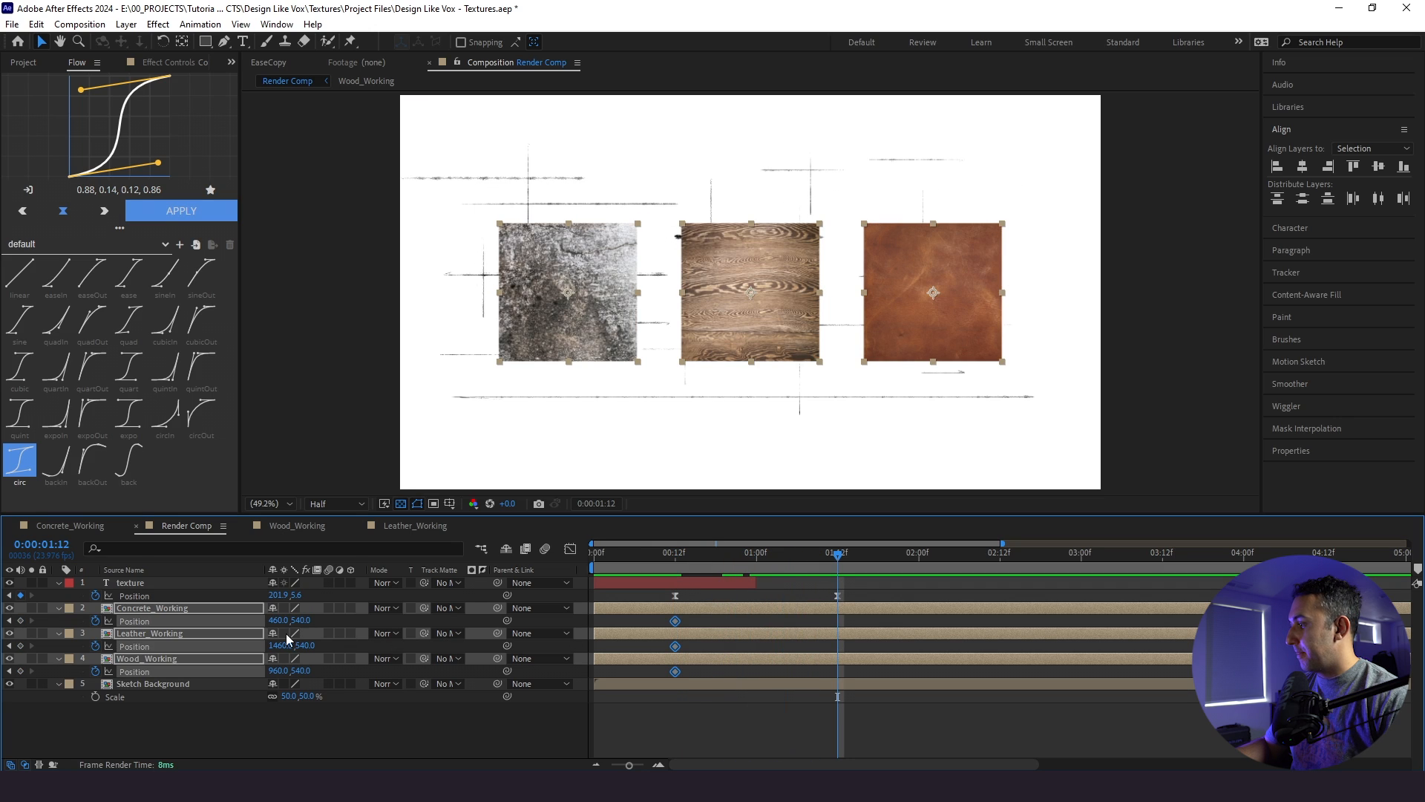
{"action": "left_click", "coordinate": [9, 622]}
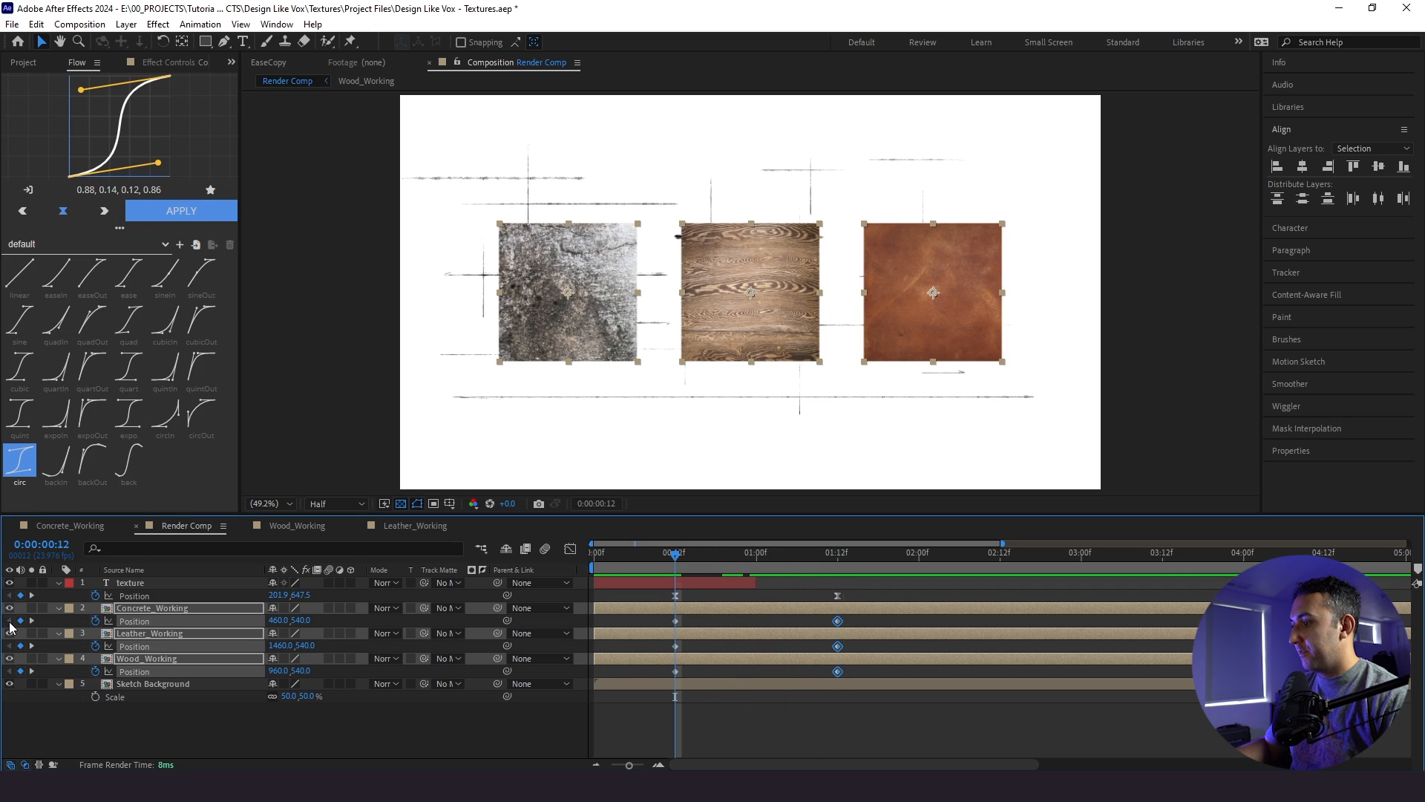
{"action": "left_click_drag", "start_coordinate": [301, 622], "coordinate": [809, 665]}
Apply the Flow circ curve to all Position keyframes of the concrete, leather and wood layers
{"action": "left_click_drag", "start_coordinate": [850, 622], "coordinate": [646, 684]}
{"action": "left_click", "coordinate": [176, 216]}
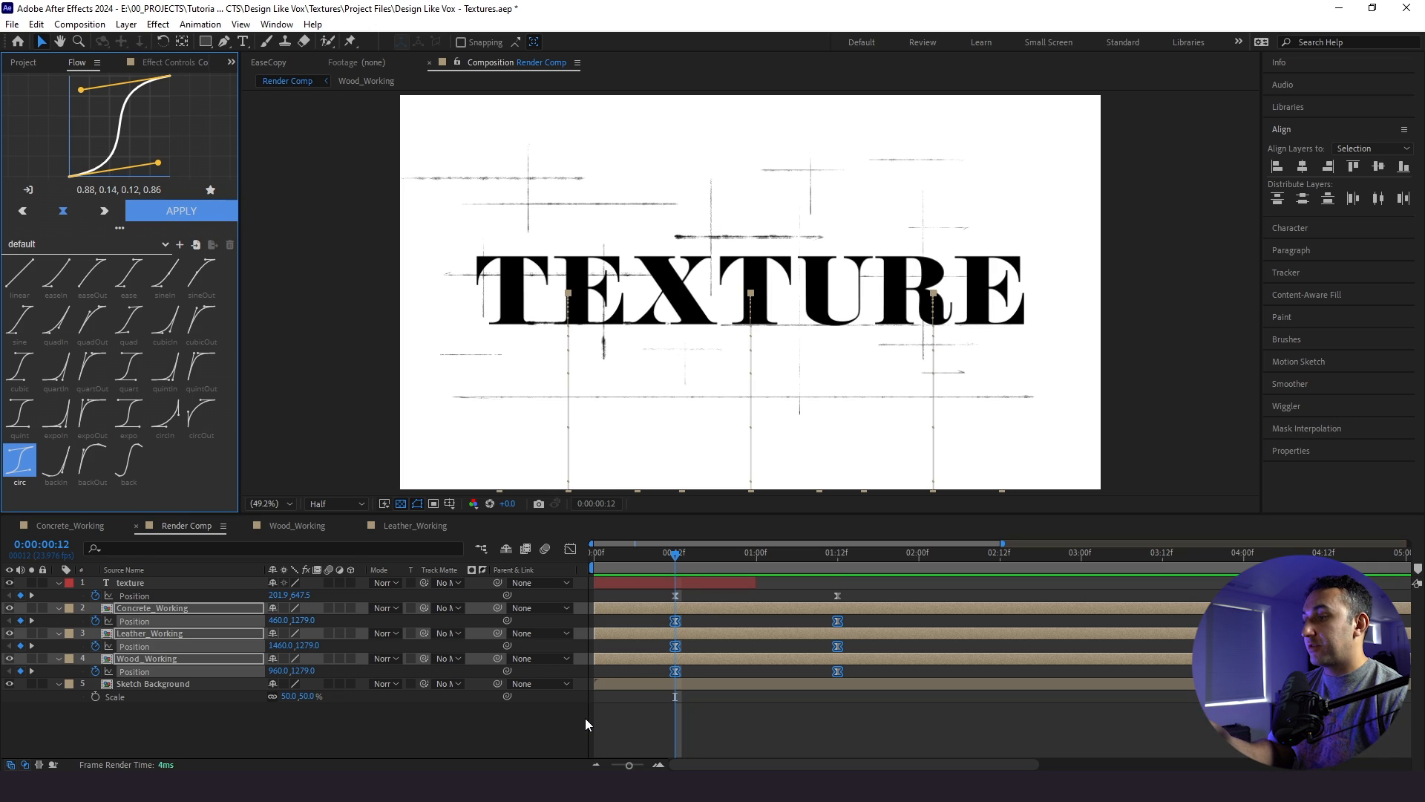
{"action": "left_click", "coordinate": [715, 725]}
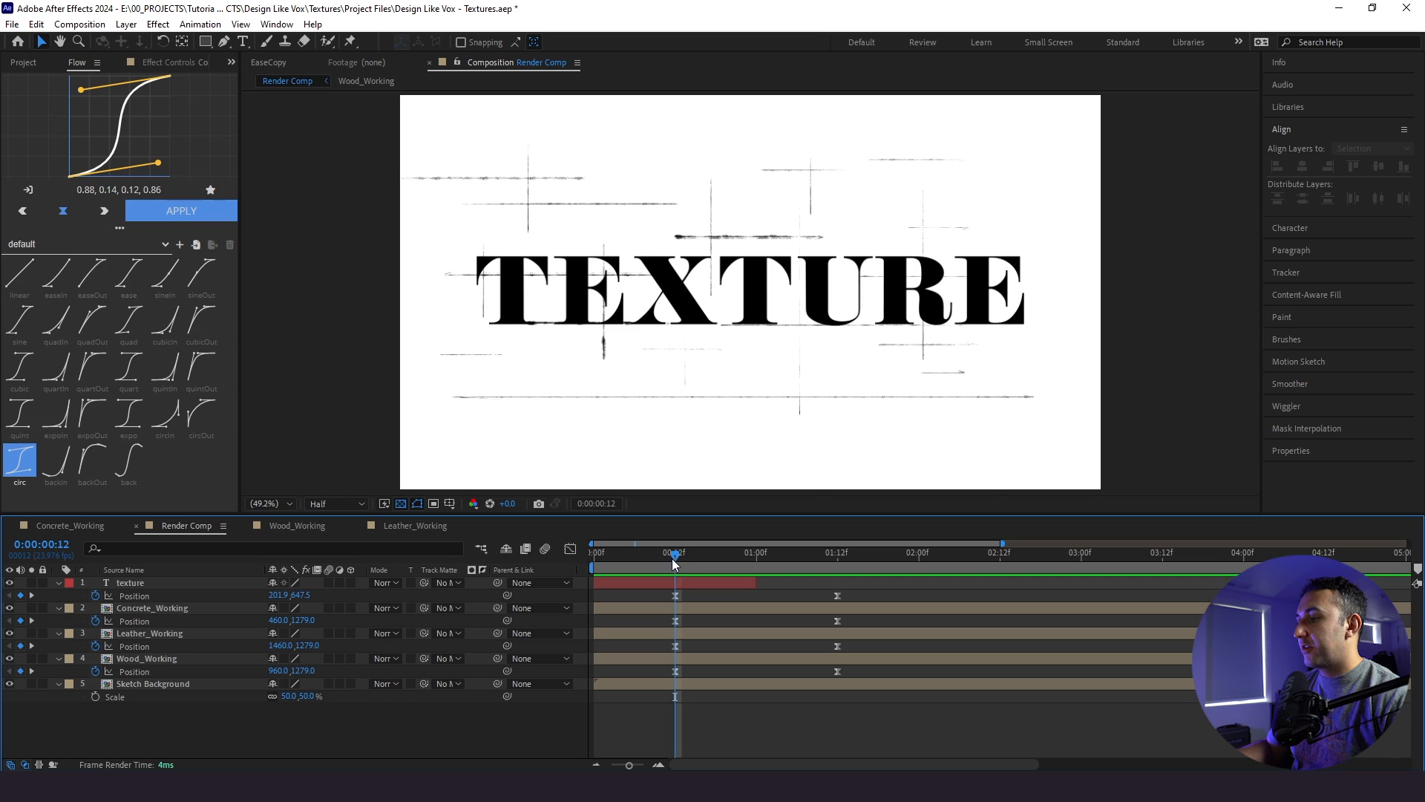
Play back the transition from the TEXTURE title to the rising texture squares
{"action": "left_click_drag", "start_coordinate": [675, 562], "coordinate": [623, 575]}
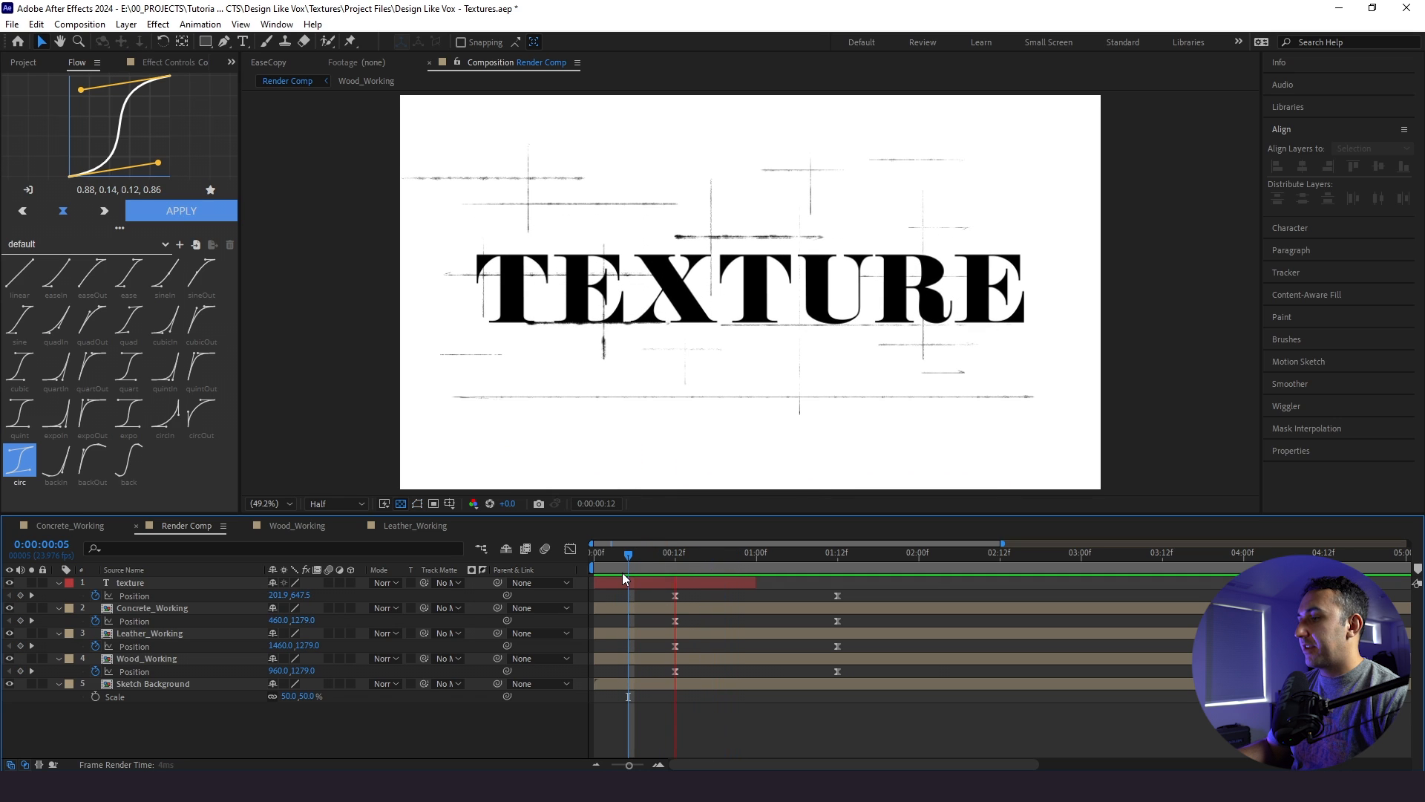
{"action": "left_click", "coordinate": [662, 553]}
{"action": "key", "text": "space"}
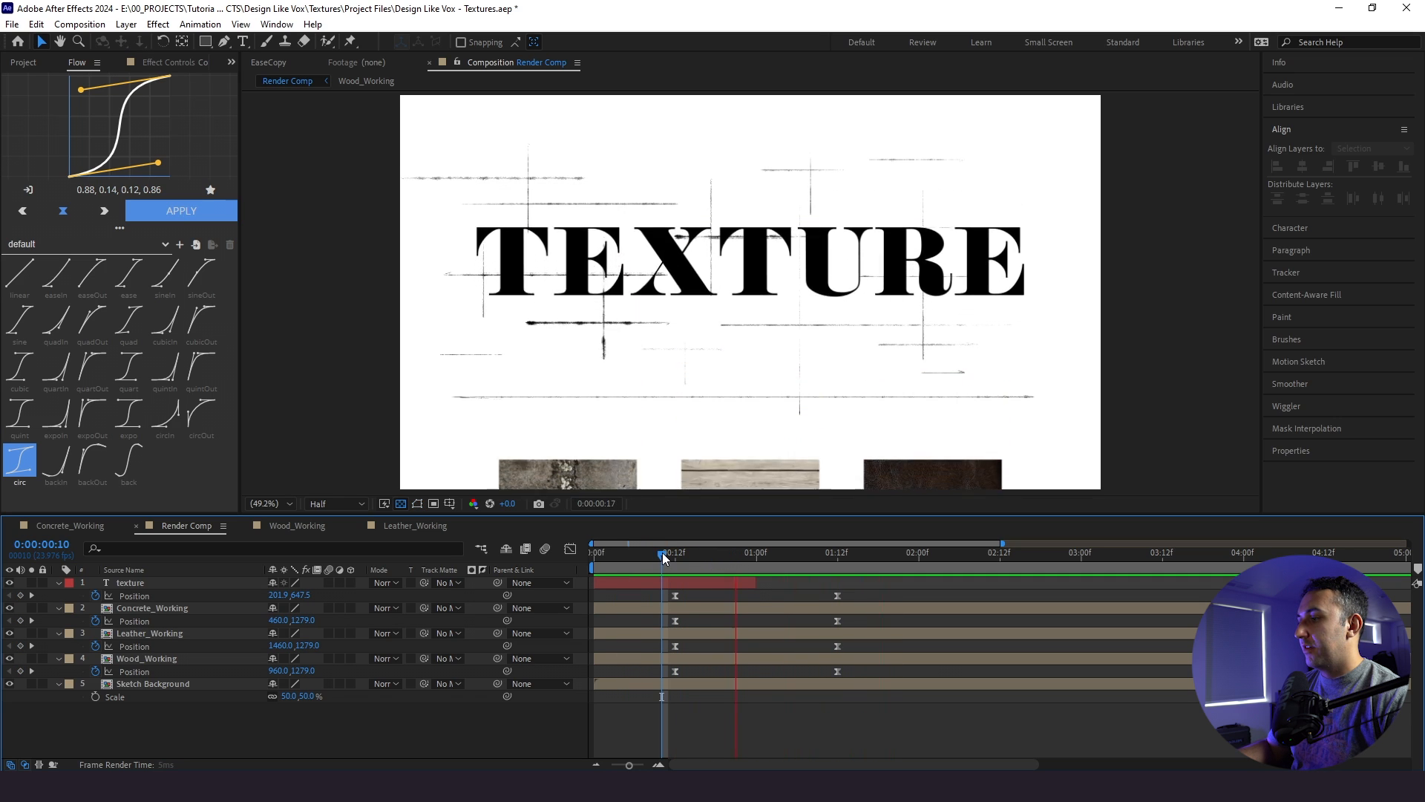
{"action": "left_click", "coordinate": [716, 552]}
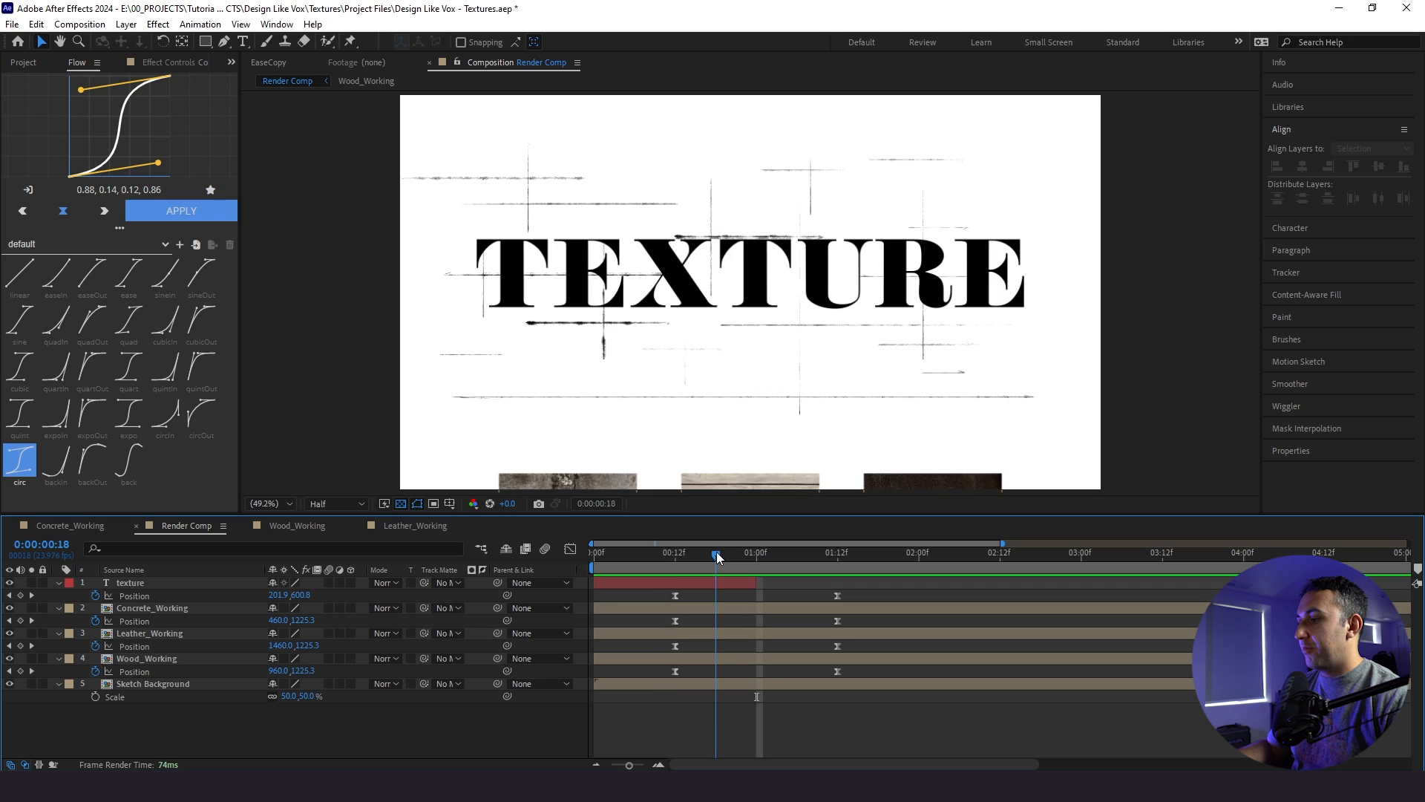
Trim the start of the concrete, leather and wood square layers to 0:00:01:00
{"action": "left_click_drag", "start_coordinate": [717, 554], "coordinate": [756, 563]}
{"action": "left_click", "coordinate": [746, 607]}
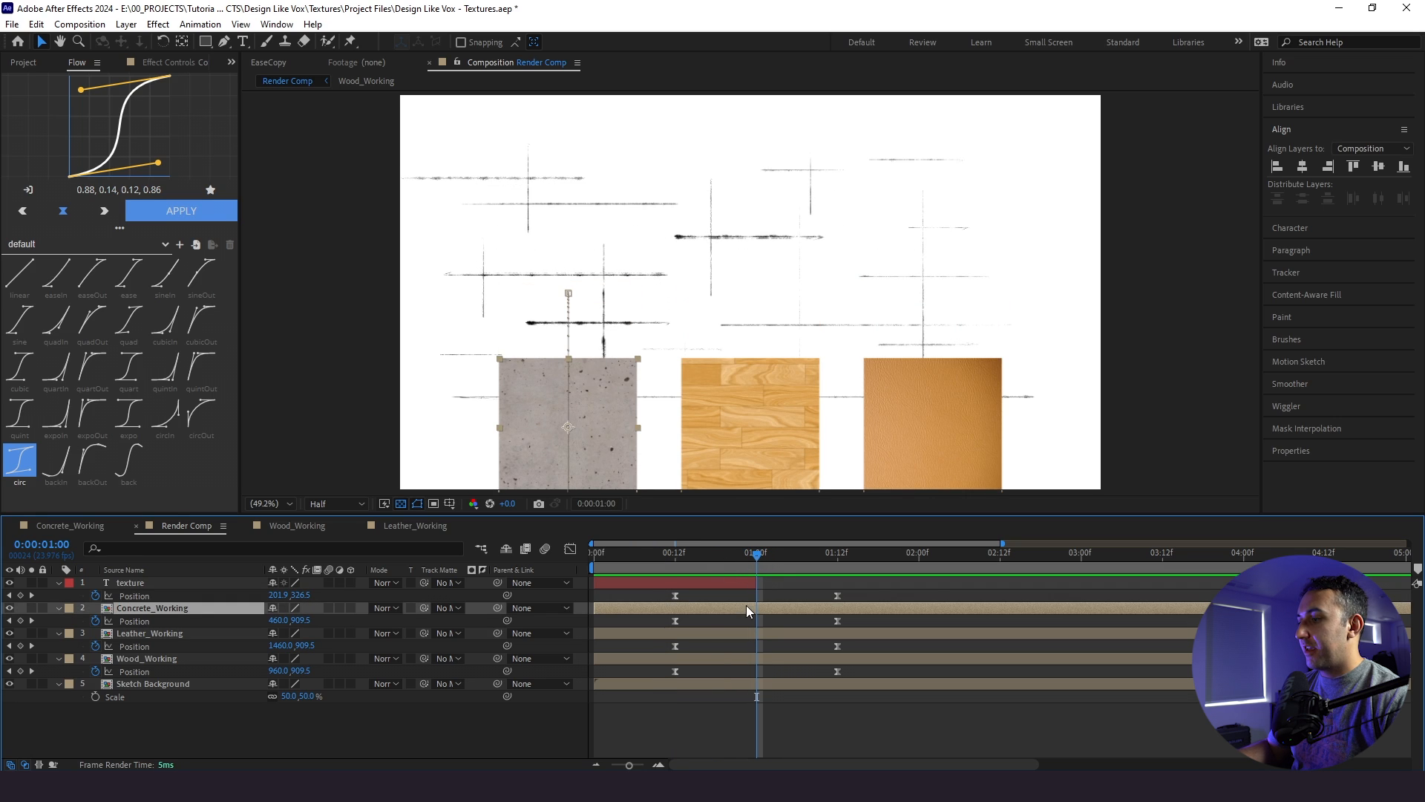
{"action": "left_click", "coordinate": [749, 634], "text": "ctrl"}
{"action": "left_click", "coordinate": [750, 659], "text": "ctrl"}
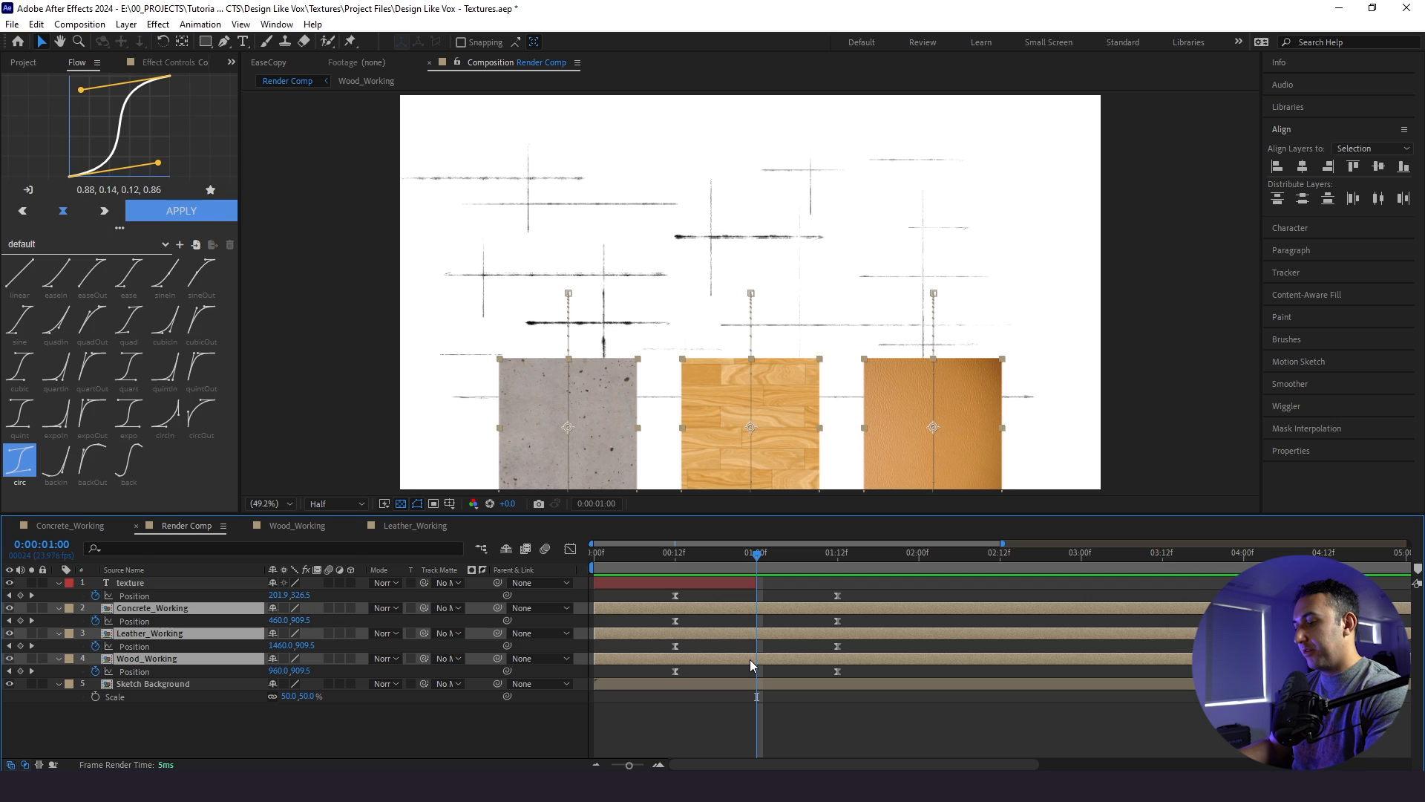
{"action": "key", "text": "alt+["}
Play back the transition from the TEXTURE title to the trimmed texture squares
{"action": "left_click_drag", "start_coordinate": [656, 567], "coordinate": [607, 575]}
{"action": "key", "text": "space"}
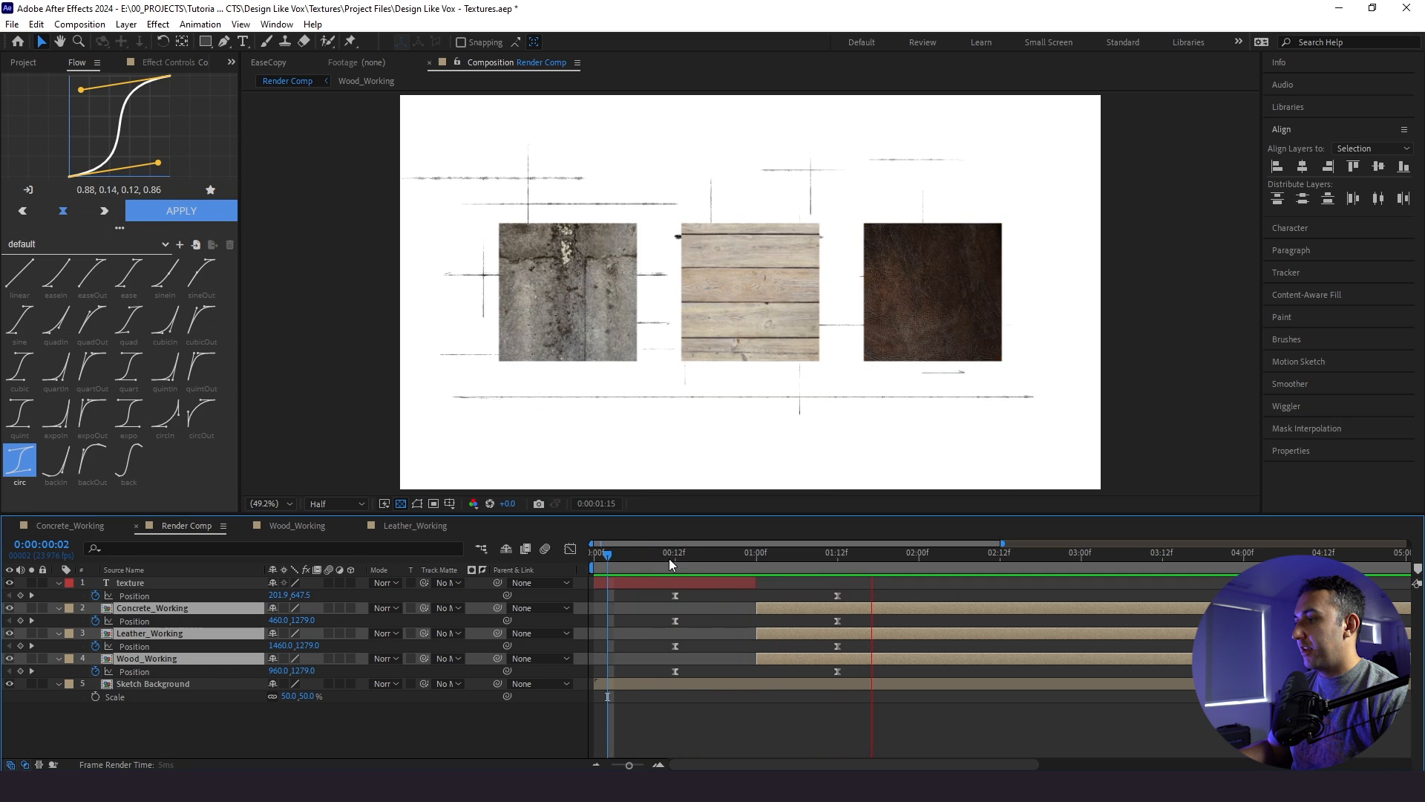
{"action": "left_click", "coordinate": [601, 577]}
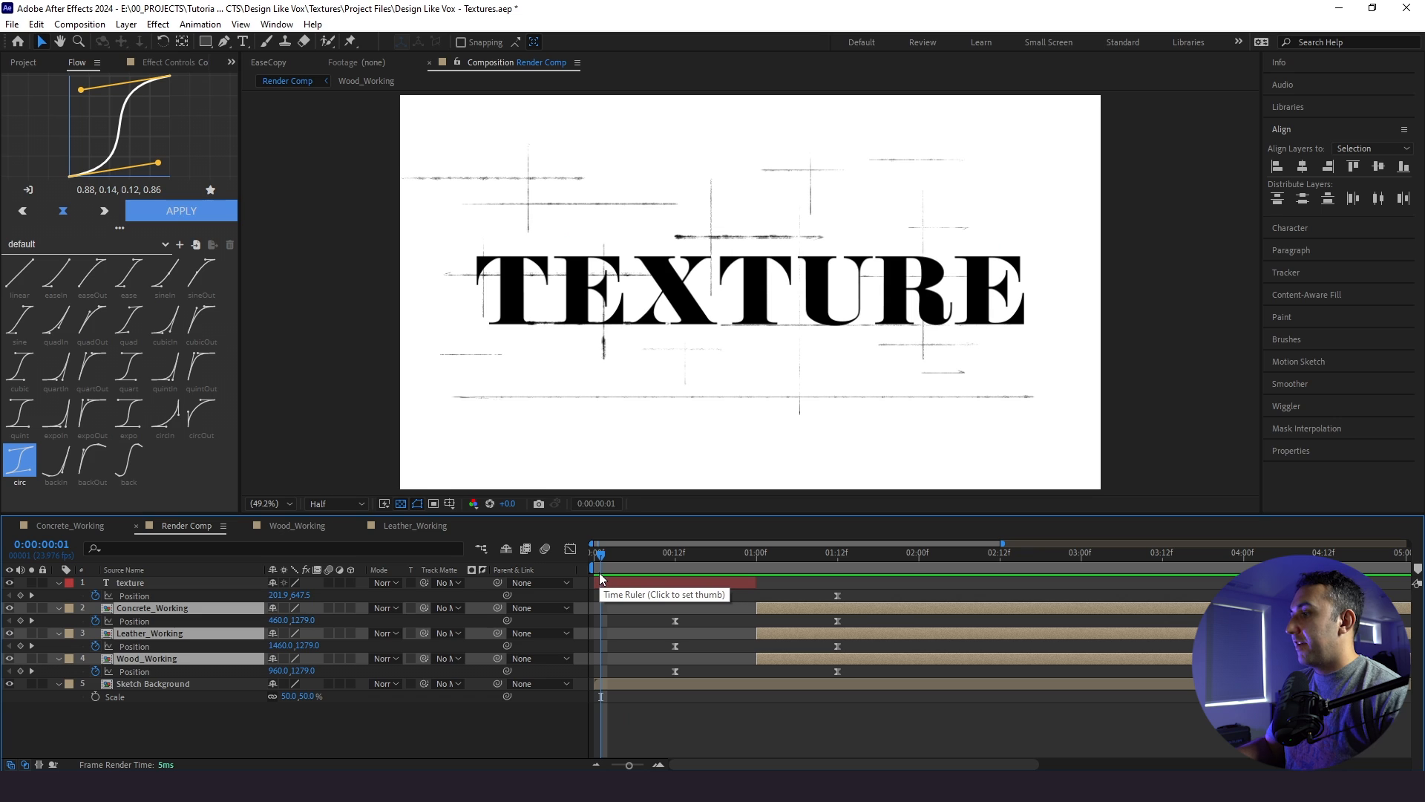
{"action": "key", "text": "space"}
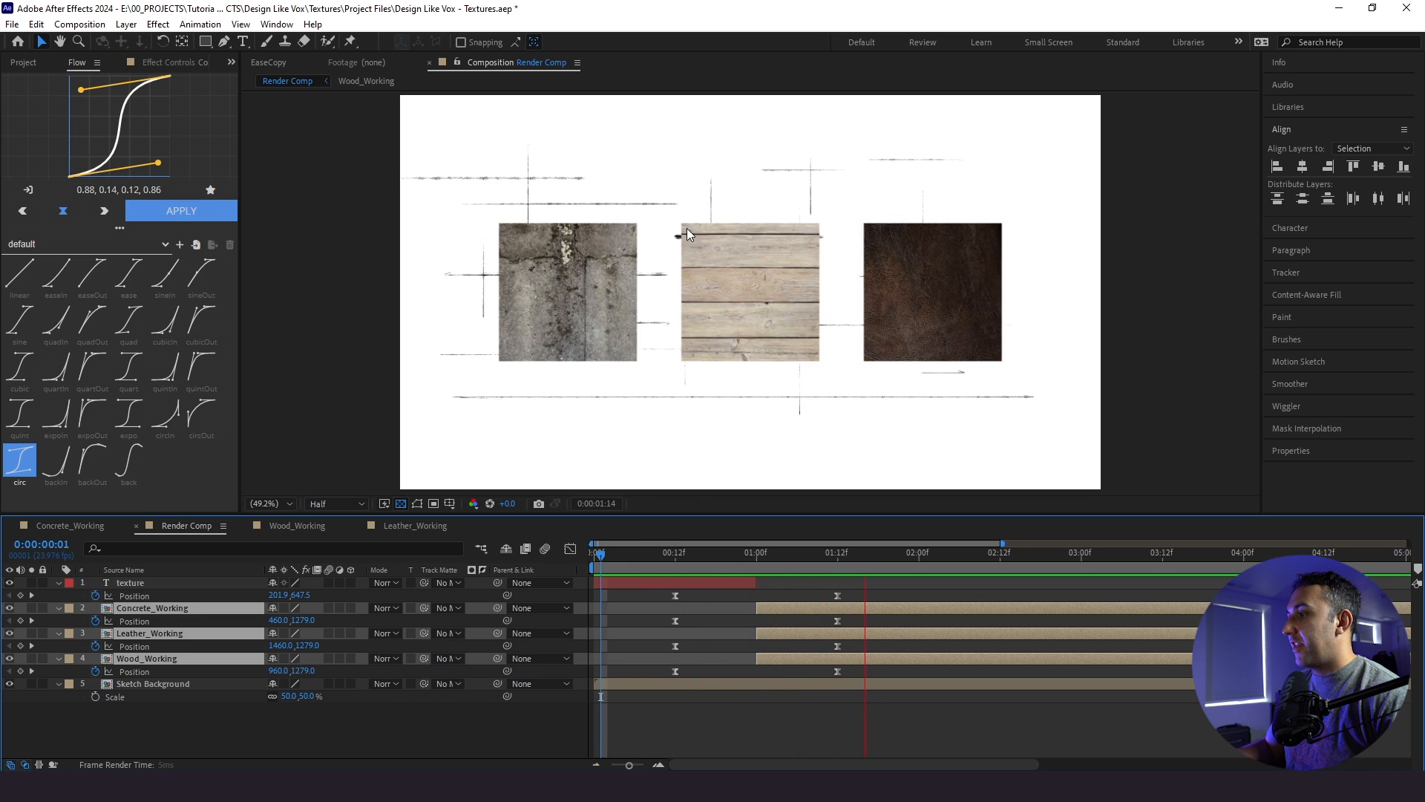
{"action": "left_click", "coordinate": [701, 553]}
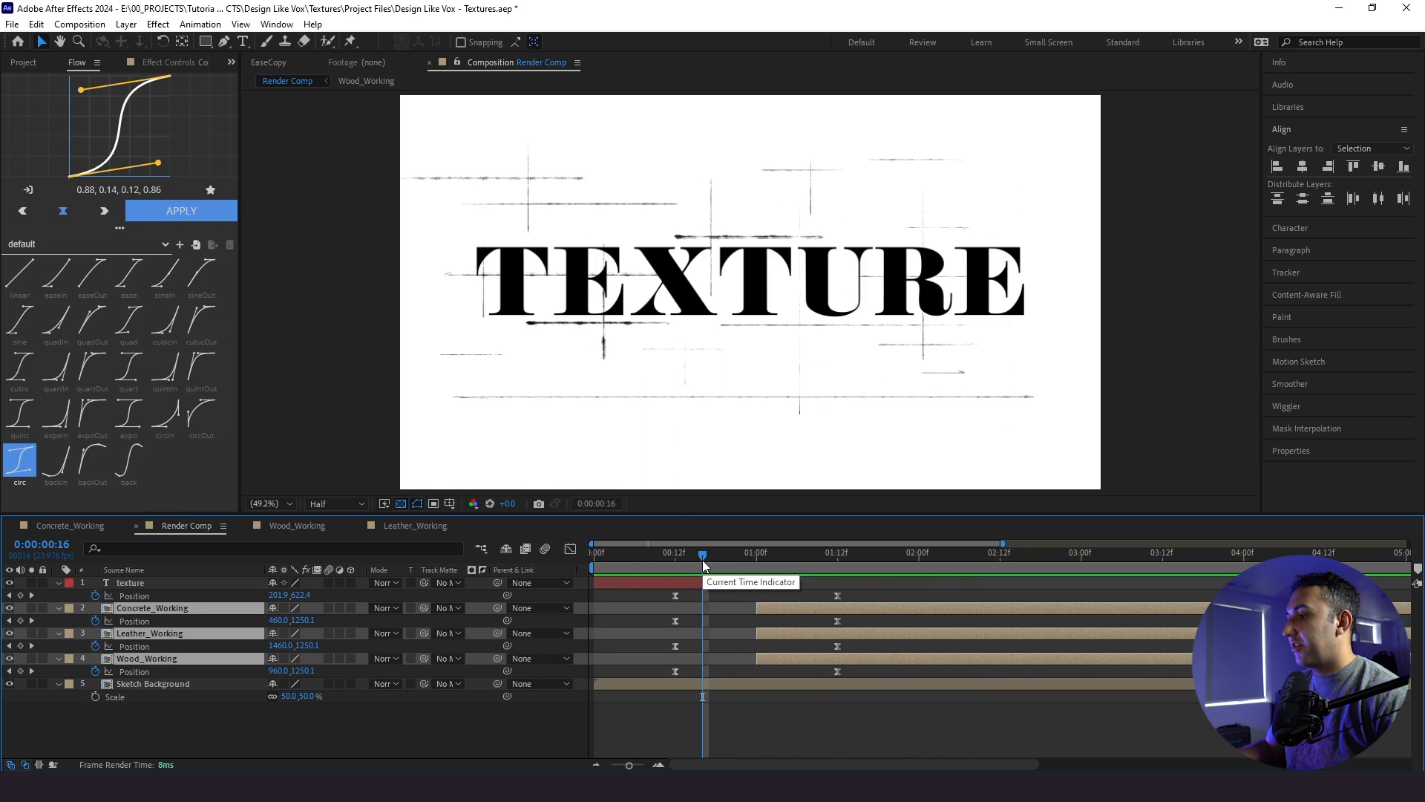
{"action": "key", "text": "space"}
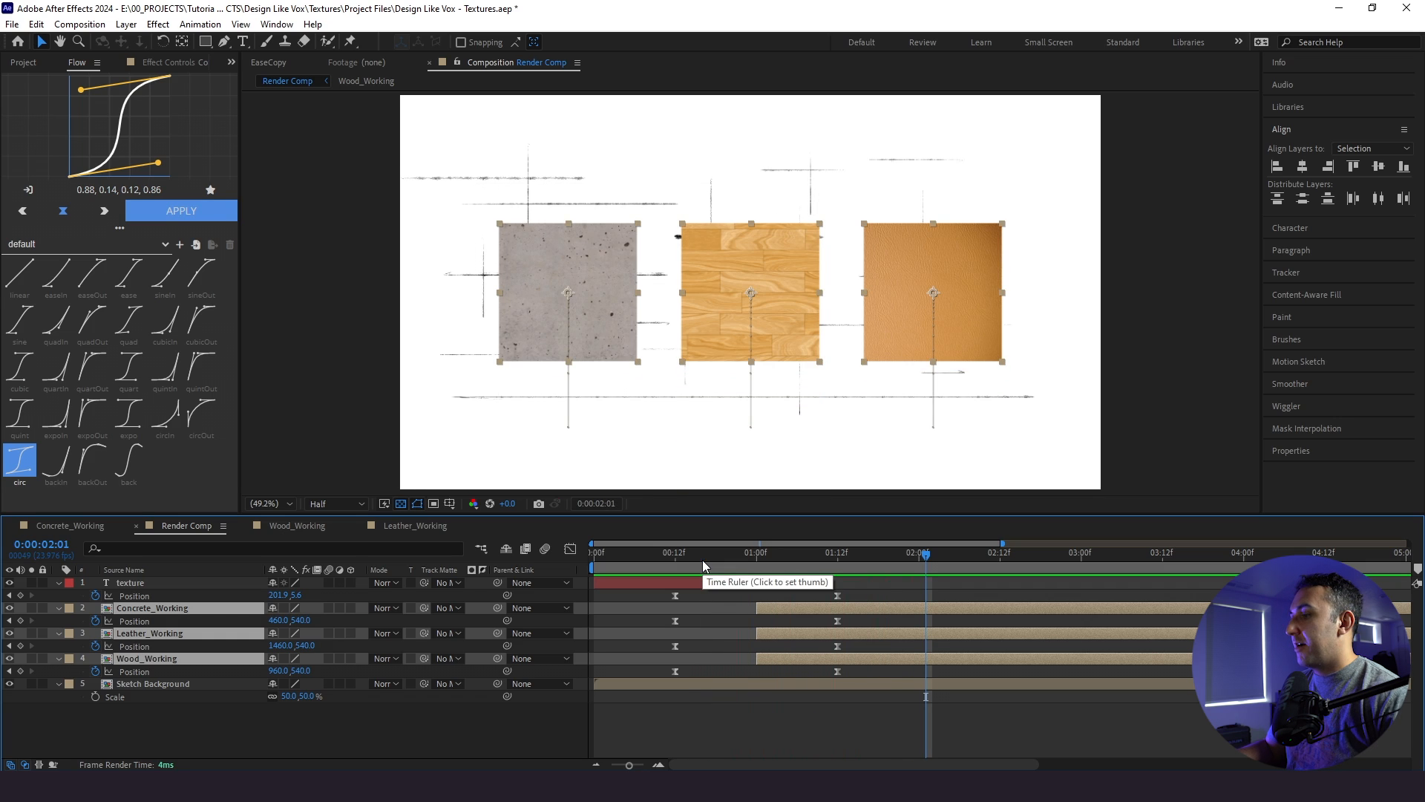
{"action": "left_click", "coordinate": [706, 719]}
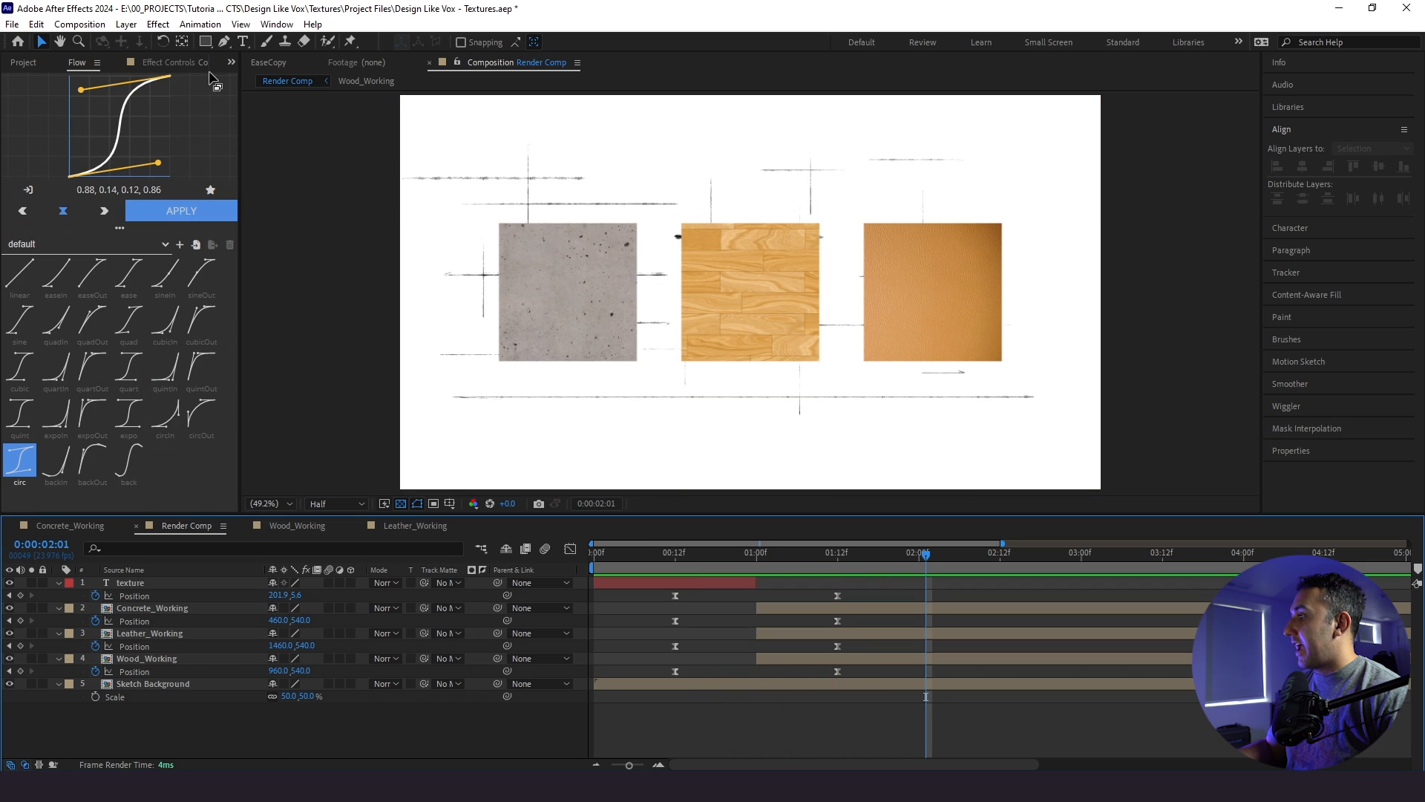
Add a text layer reading "concrete" near the concrete square
{"action": "left_click", "coordinate": [242, 43]}
{"action": "left_click", "coordinate": [588, 416]}
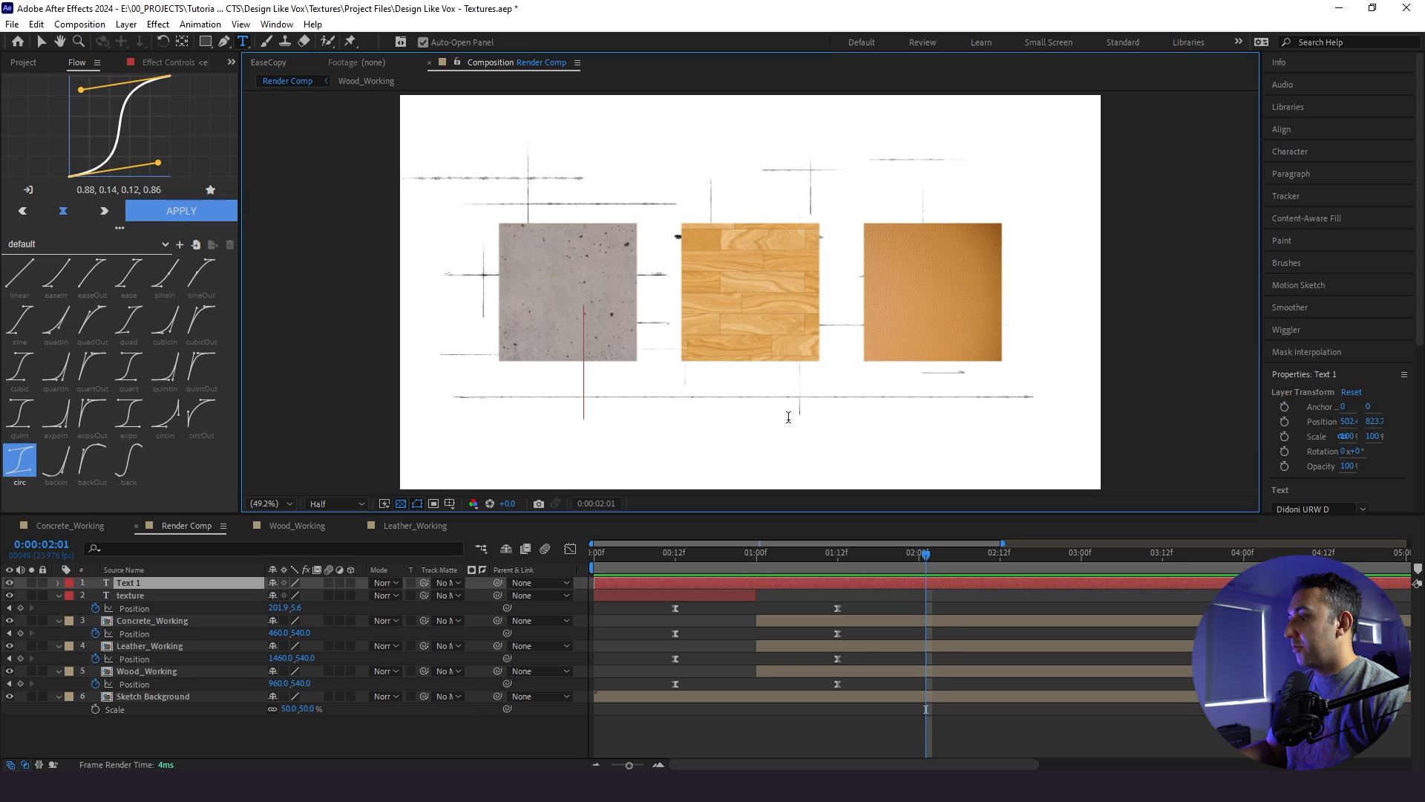
{"action": "type", "text": "concrete"}
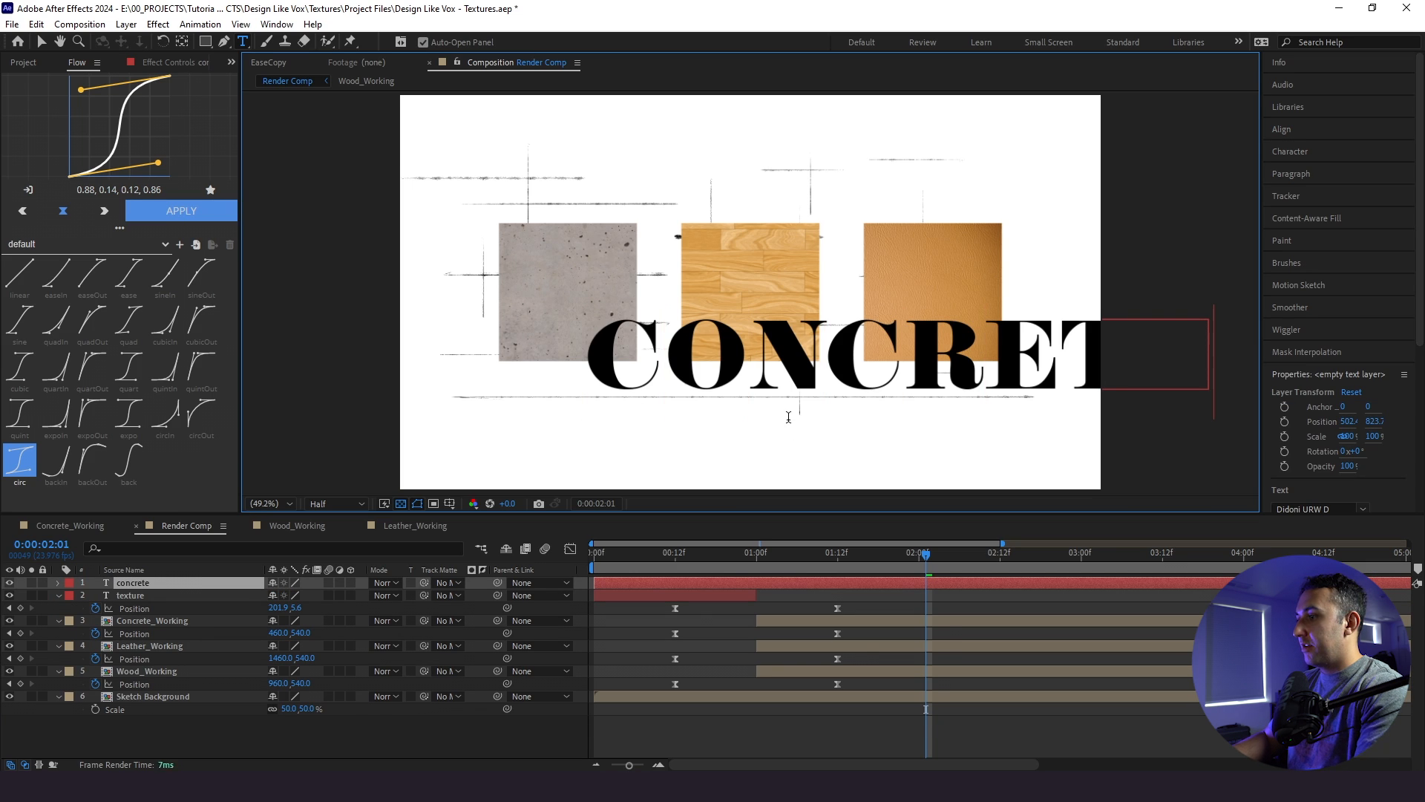
Reduce the concrete label's font size to a small caption and place it beneath the concrete square
{"action": "key", "text": "ctrl+a"}
{"action": "left_click", "coordinate": [1290, 150]}
{"action": "left_click_drag", "start_coordinate": [1291, 214], "coordinate": [1161, 270]}
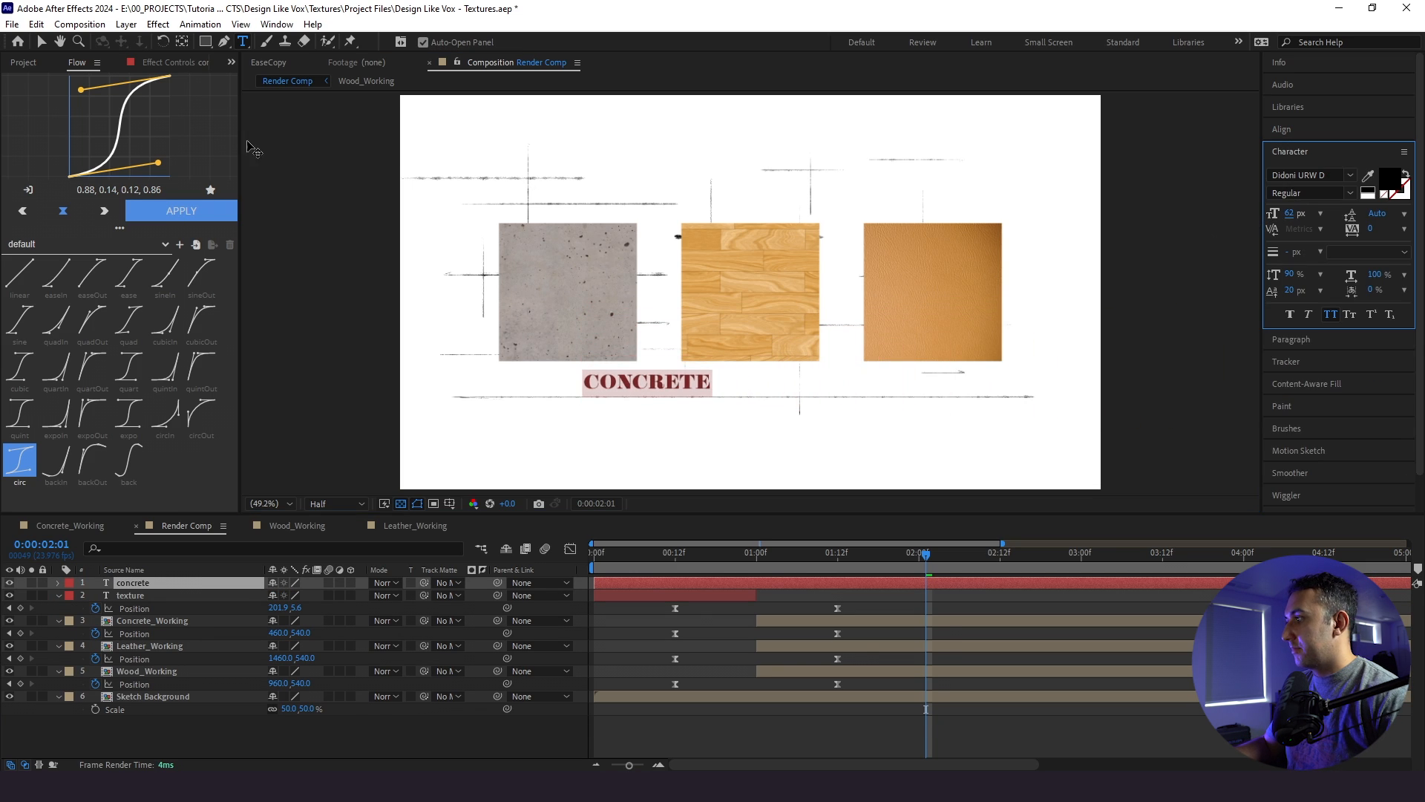
{"action": "left_click", "coordinate": [40, 47]}
{"action": "left_click_drag", "start_coordinate": [686, 391], "coordinate": [605, 392]}
{"action": "left_click_drag", "start_coordinate": [1290, 214], "coordinate": [1264, 219]}
Duplicate the concrete label, place the copy beneath the wood square and change its text to "wood"
{"action": "left_click_drag", "start_coordinate": [567, 392], "coordinate": [770, 392]}
{"action": "left_click", "coordinate": [152, 621]}
{"action": "left_click", "coordinate": [152, 594]}
{"action": "left_click", "coordinate": [153, 584]}
{"action": "key", "text": "ctrl+d"}
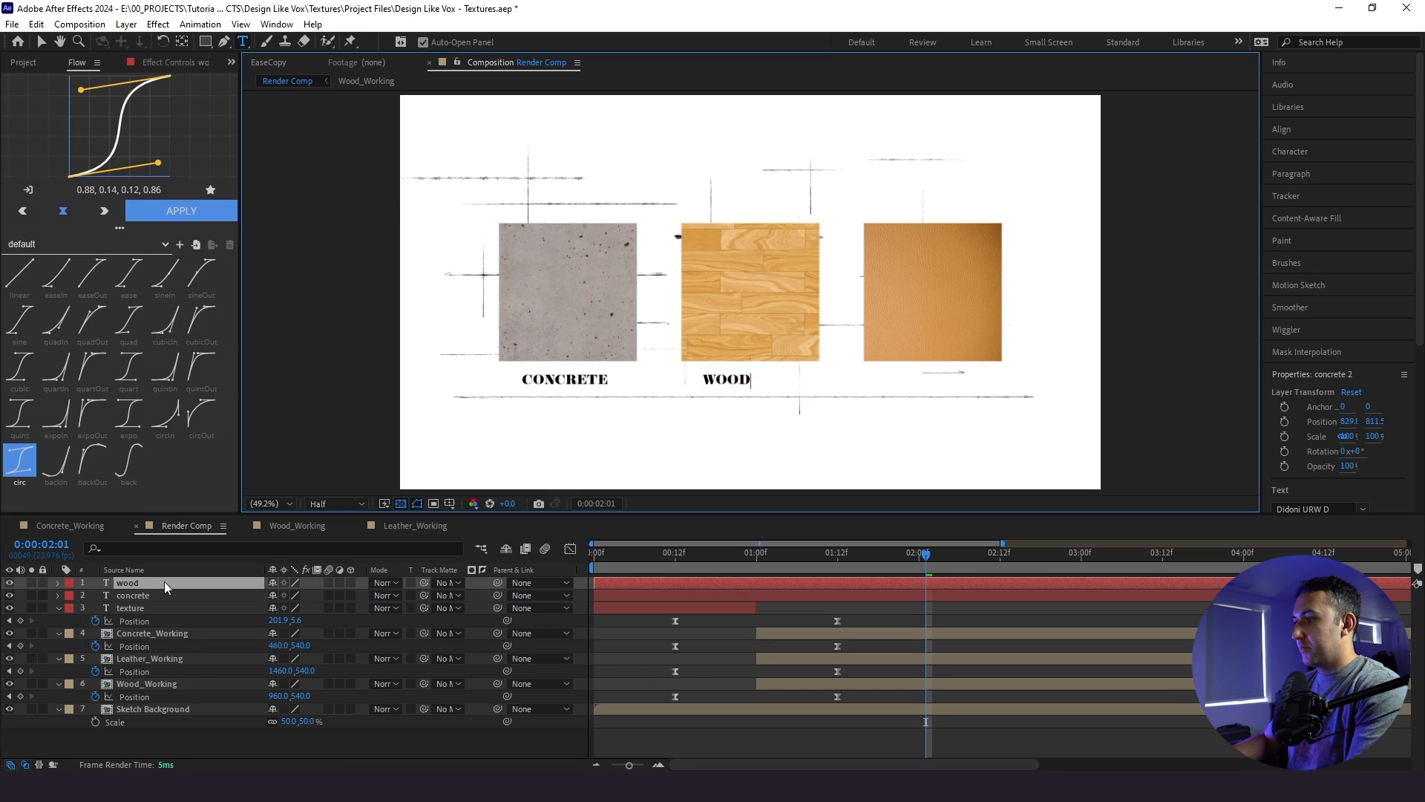
Duplicate the wood label, move the copy beneath the leather square and change its text to "leather"
{"action": "left_click", "coordinate": [126, 584]}
{"action": "key", "text": "ctrl+d"}
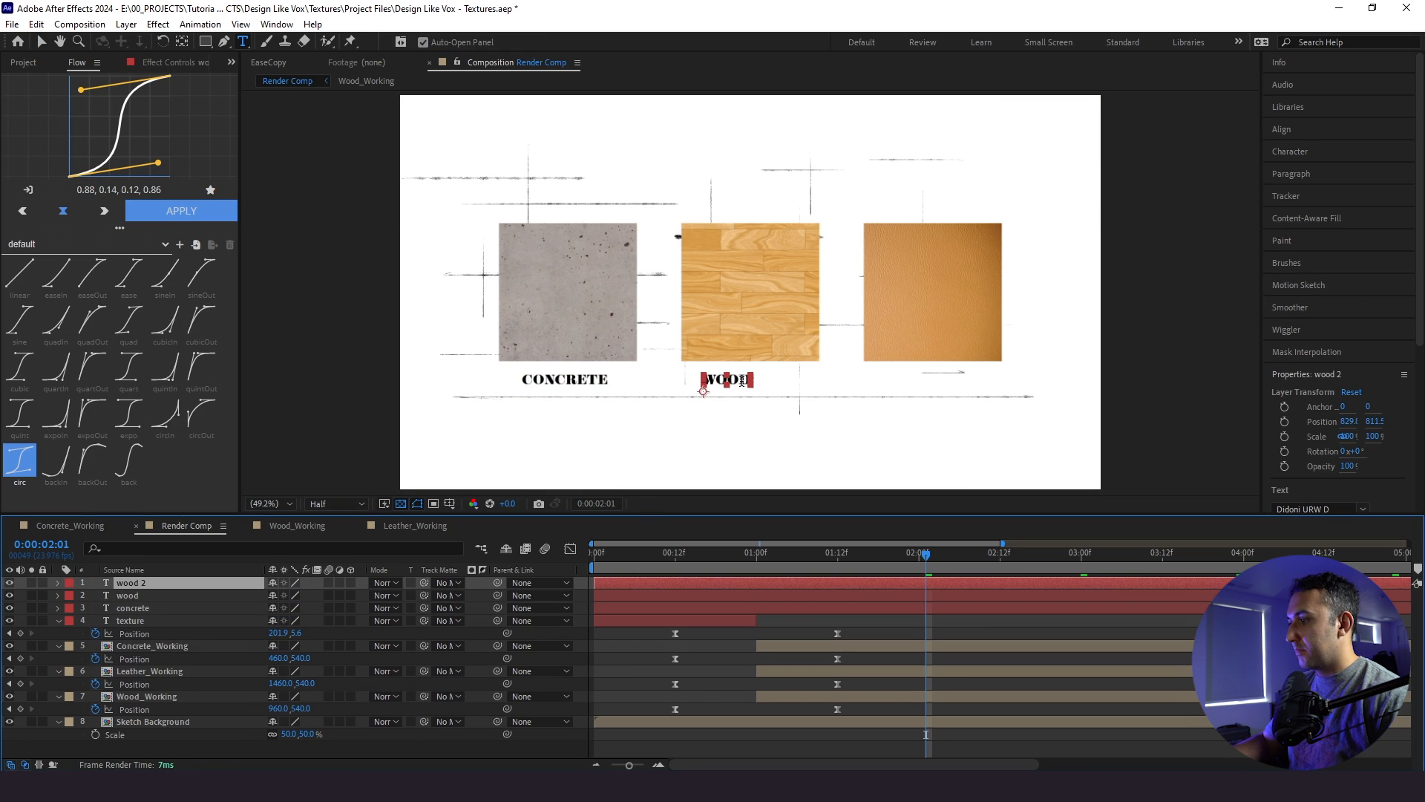
{"action": "left_click_drag", "start_coordinate": [731, 380], "coordinate": [920, 378]}
{"action": "double_click", "coordinate": [928, 379]}
{"action": "type", "text": "leather"}
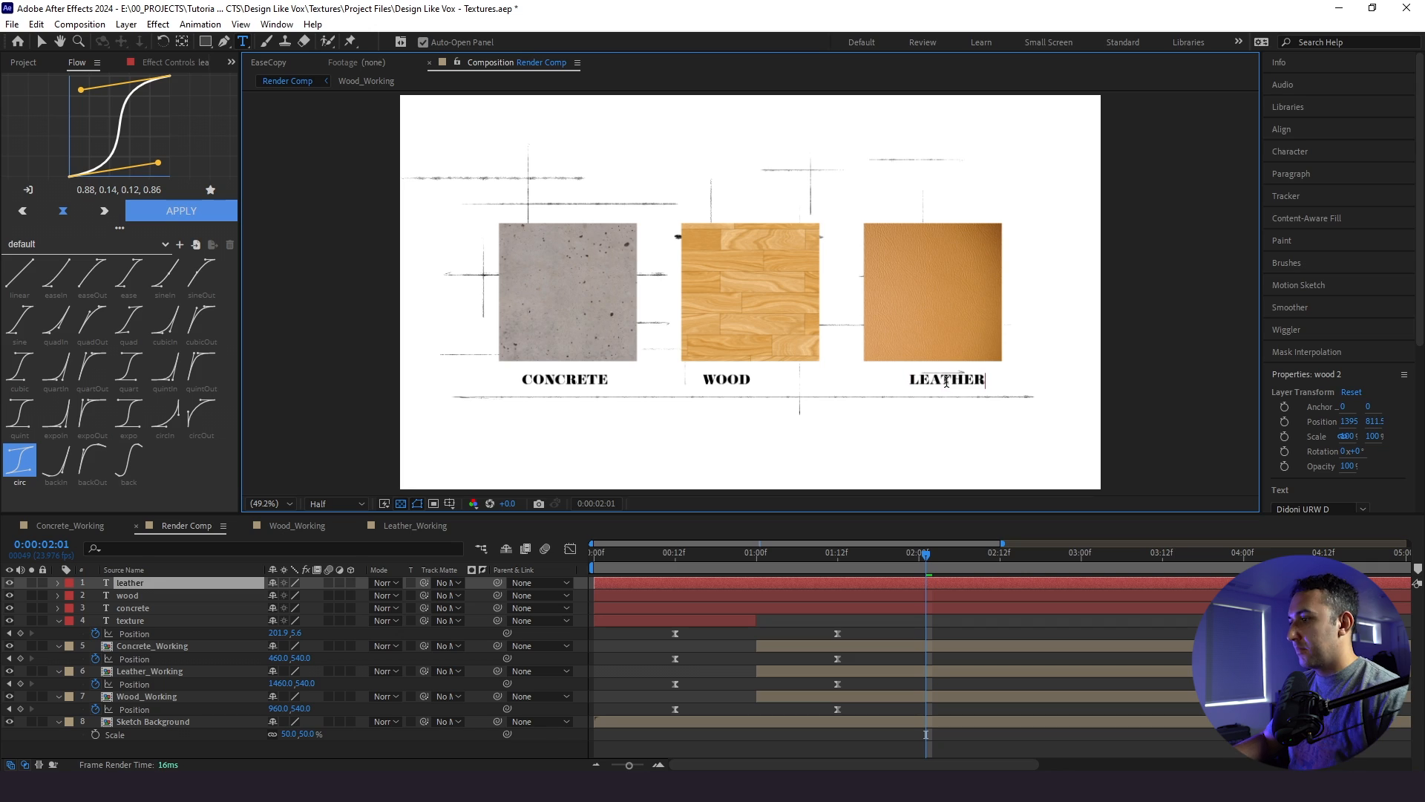
{"action": "key", "text": "Escape"}
Centre the leather, wood and concrete labels horizontally beneath their matching squares
{"action": "left_click", "coordinate": [44, 42]}
{"action": "left_click_drag", "start_coordinate": [968, 380], "coordinate": [953, 380]}
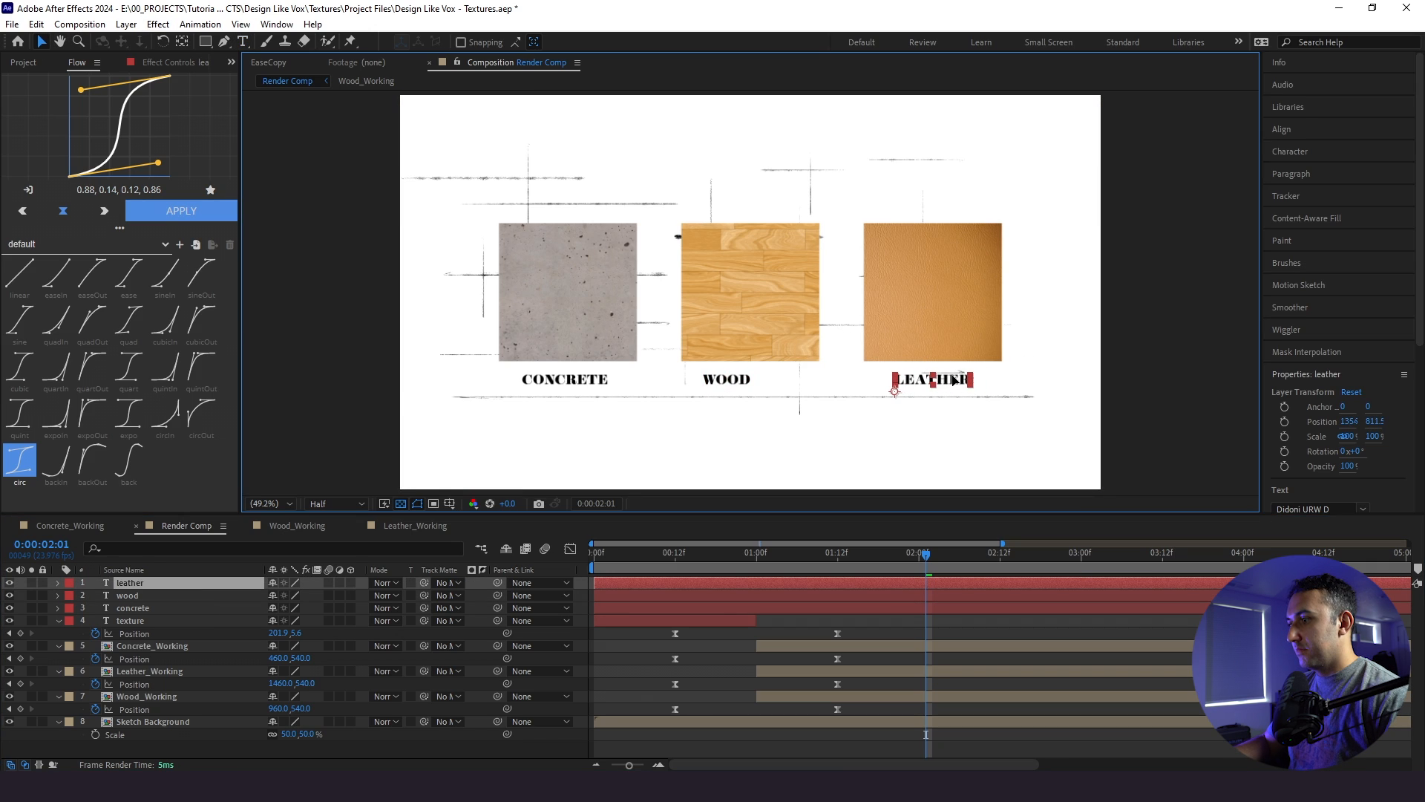
{"action": "left_click", "coordinate": [731, 383]}
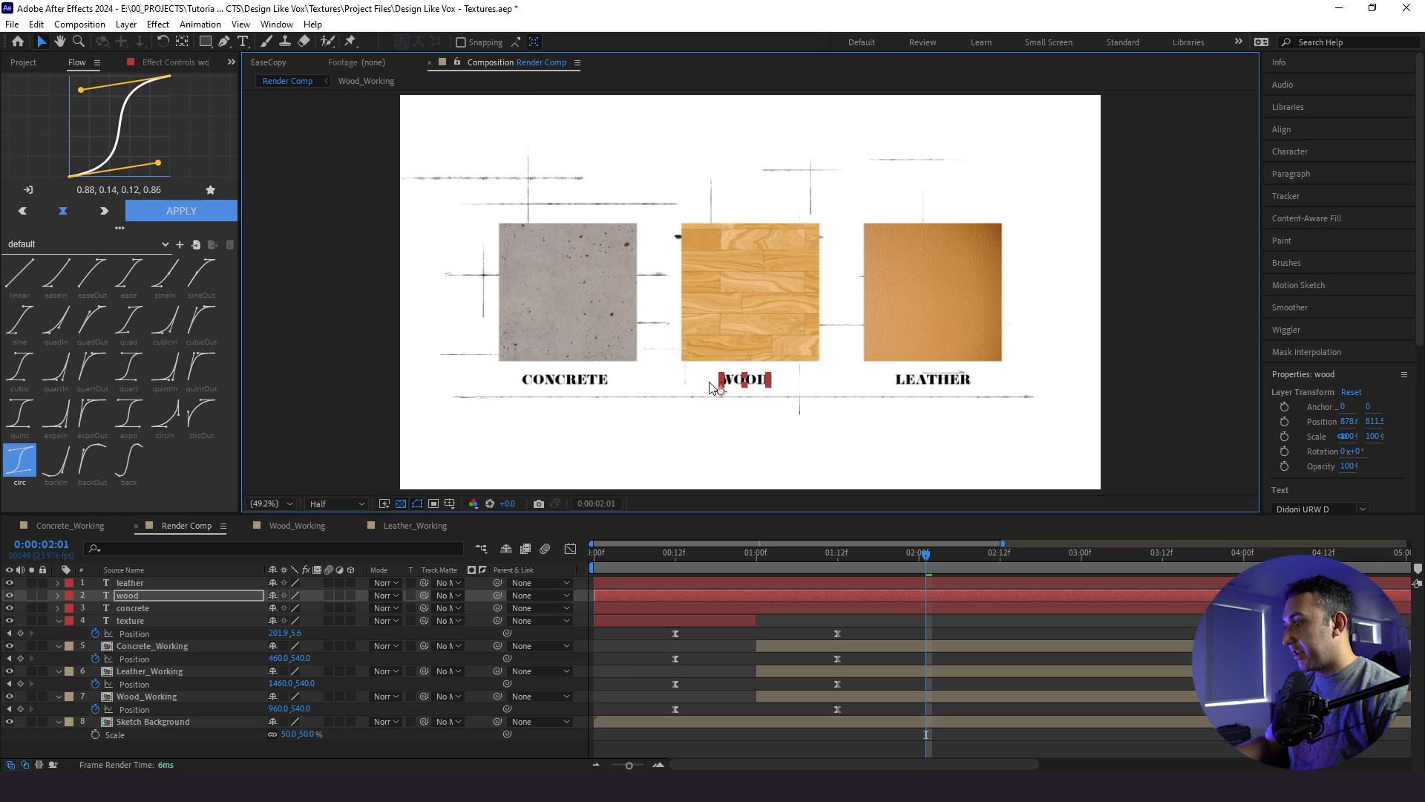
{"action": "left_click", "coordinate": [583, 383]}
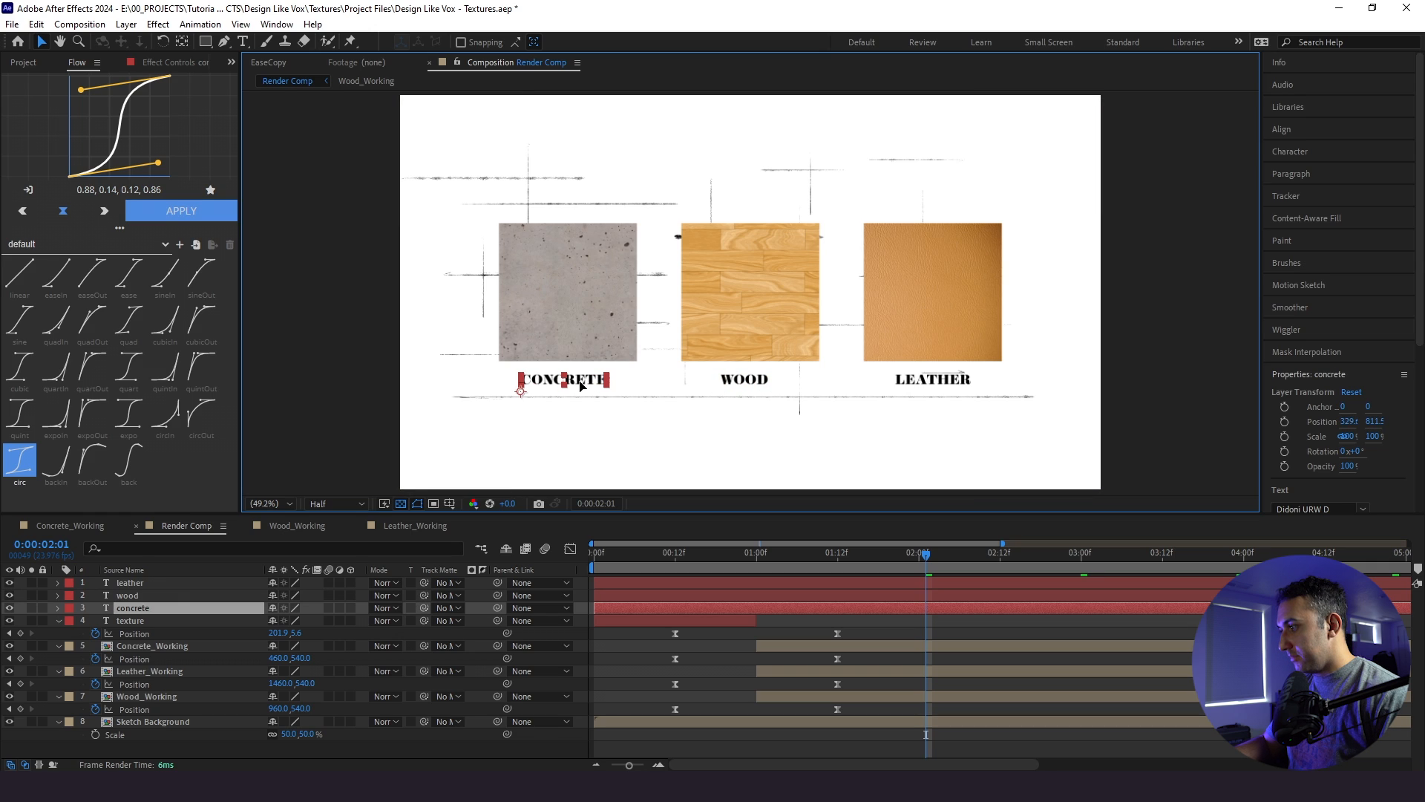
{"action": "left_click_drag", "start_coordinate": [580, 381], "coordinate": [583, 383]}
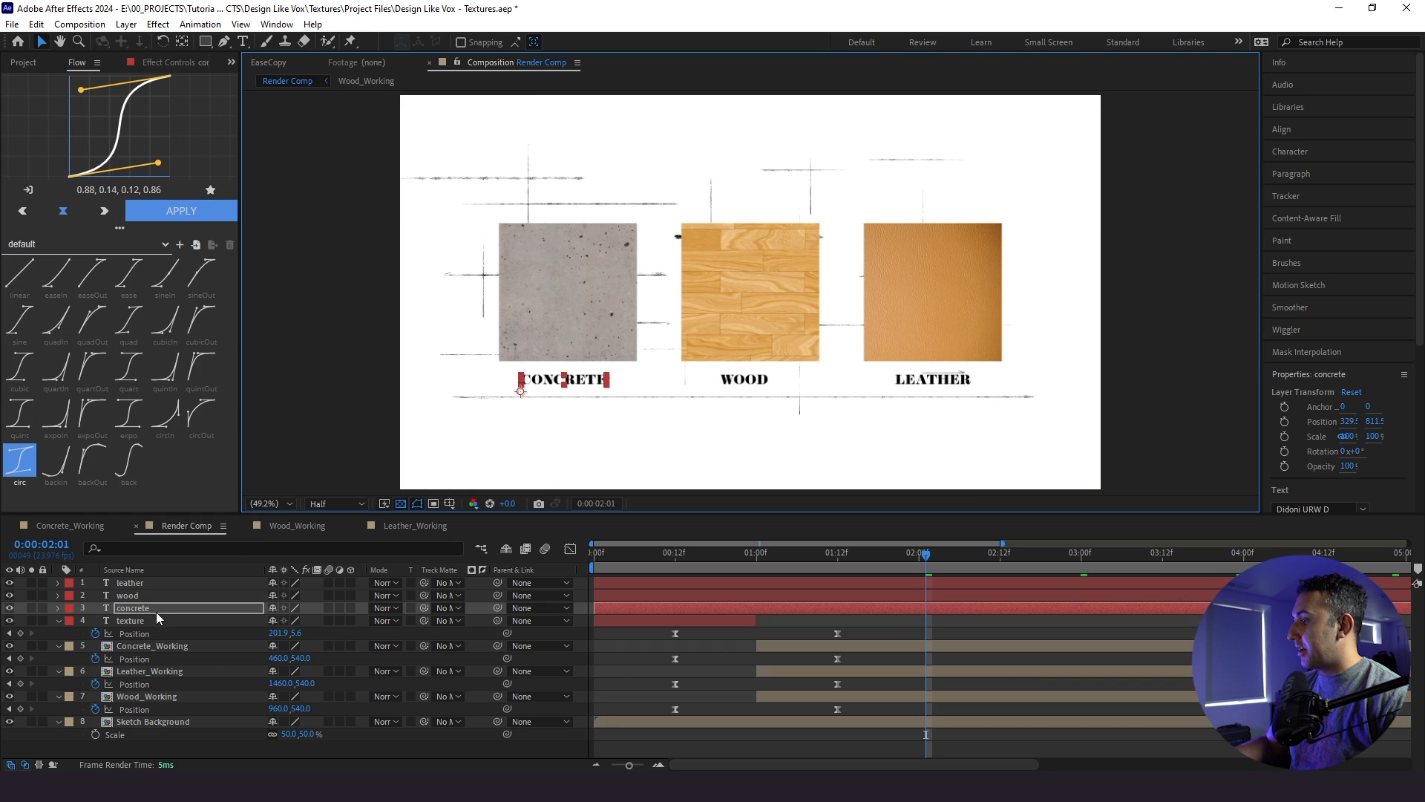
Reorder the concrete, wood and leather text layers so each sits directly above its matching square's layer
{"action": "left_click_drag", "start_coordinate": [156, 611], "coordinate": [154, 683]}
{"action": "left_click", "coordinate": [138, 595]}
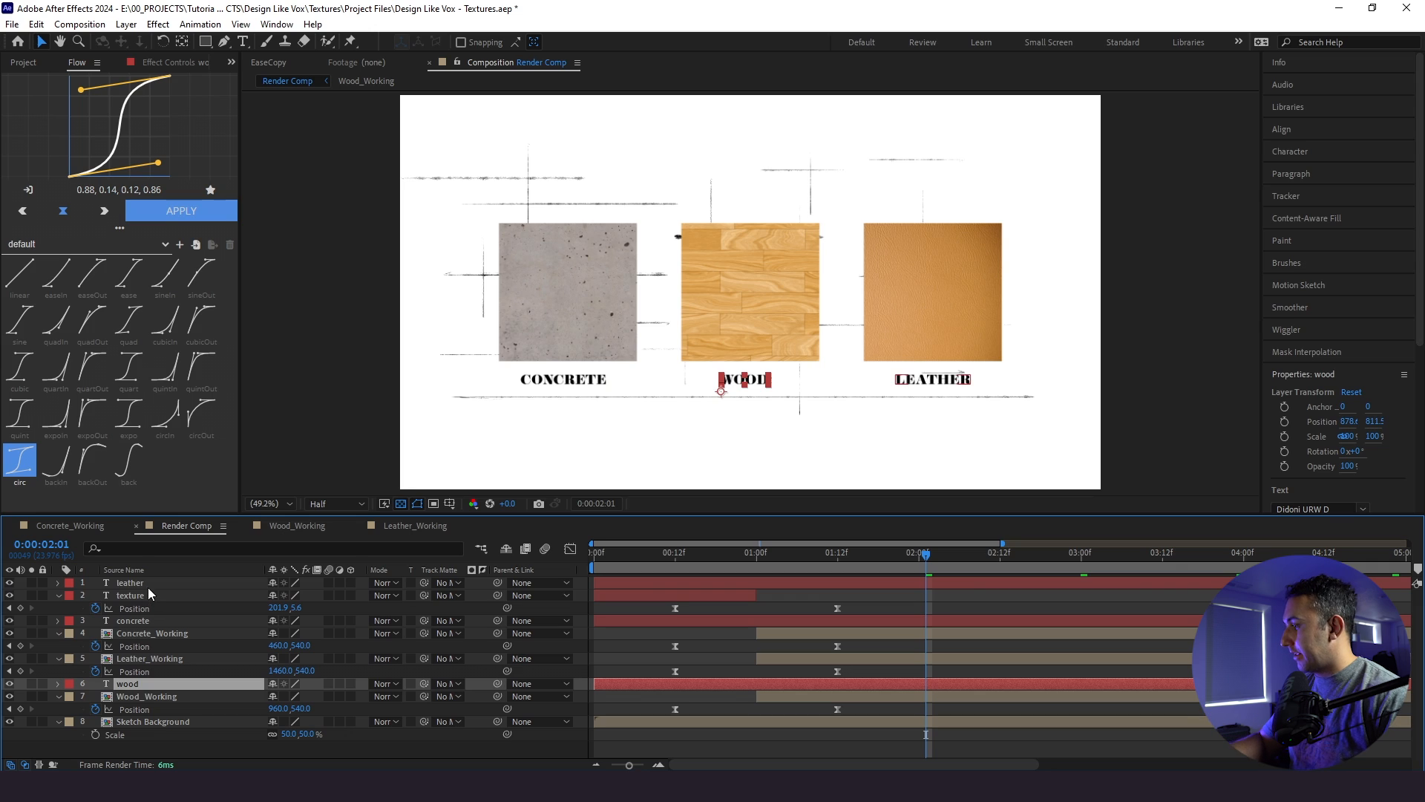
{"action": "left_click_drag", "start_coordinate": [149, 585], "coordinate": [153, 669]}
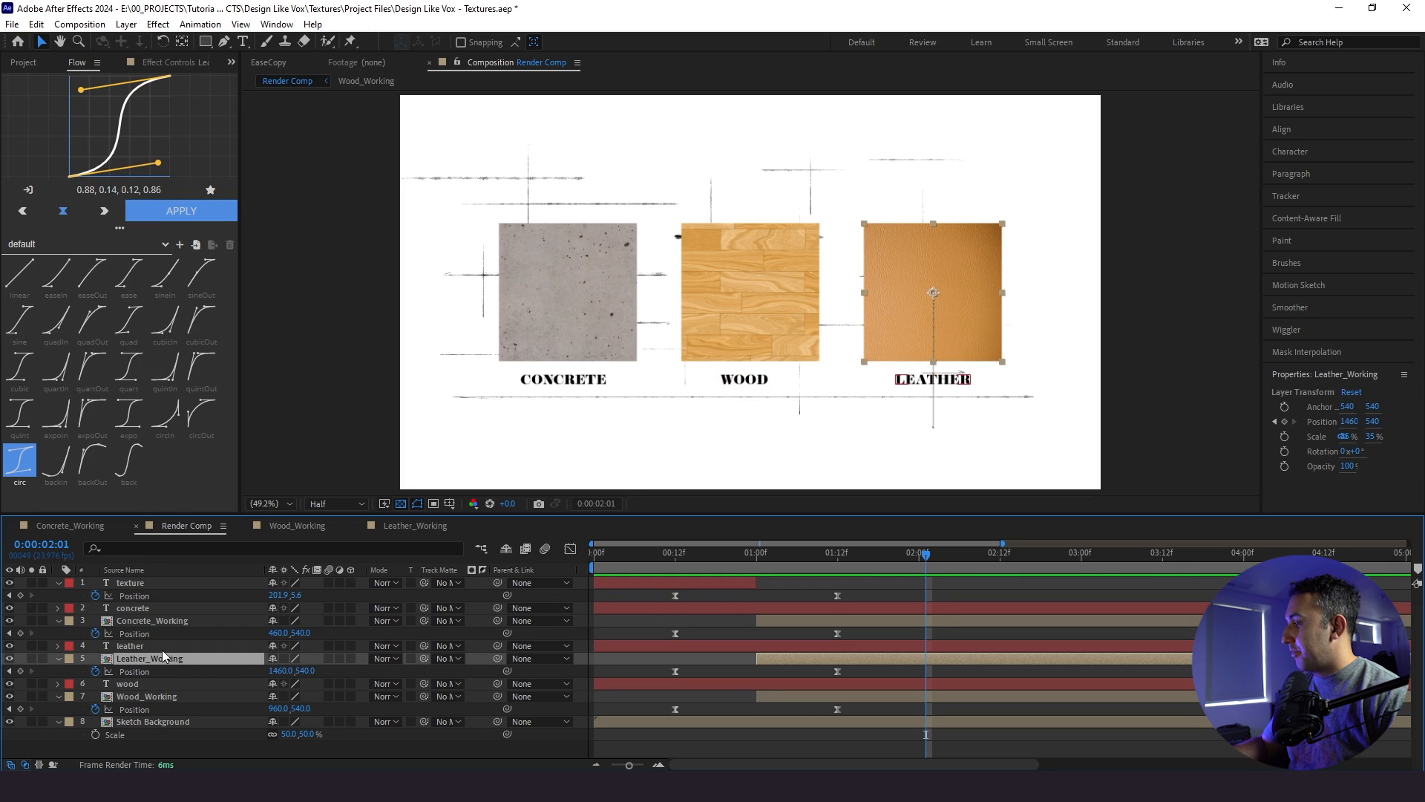
Parent the leather, wood and concrete labels to Leather_Working, Wood_Working and Concrete_Working, and preview the animation from the start
{"action": "left_click_drag", "start_coordinate": [495, 646], "coordinate": [202, 658]}
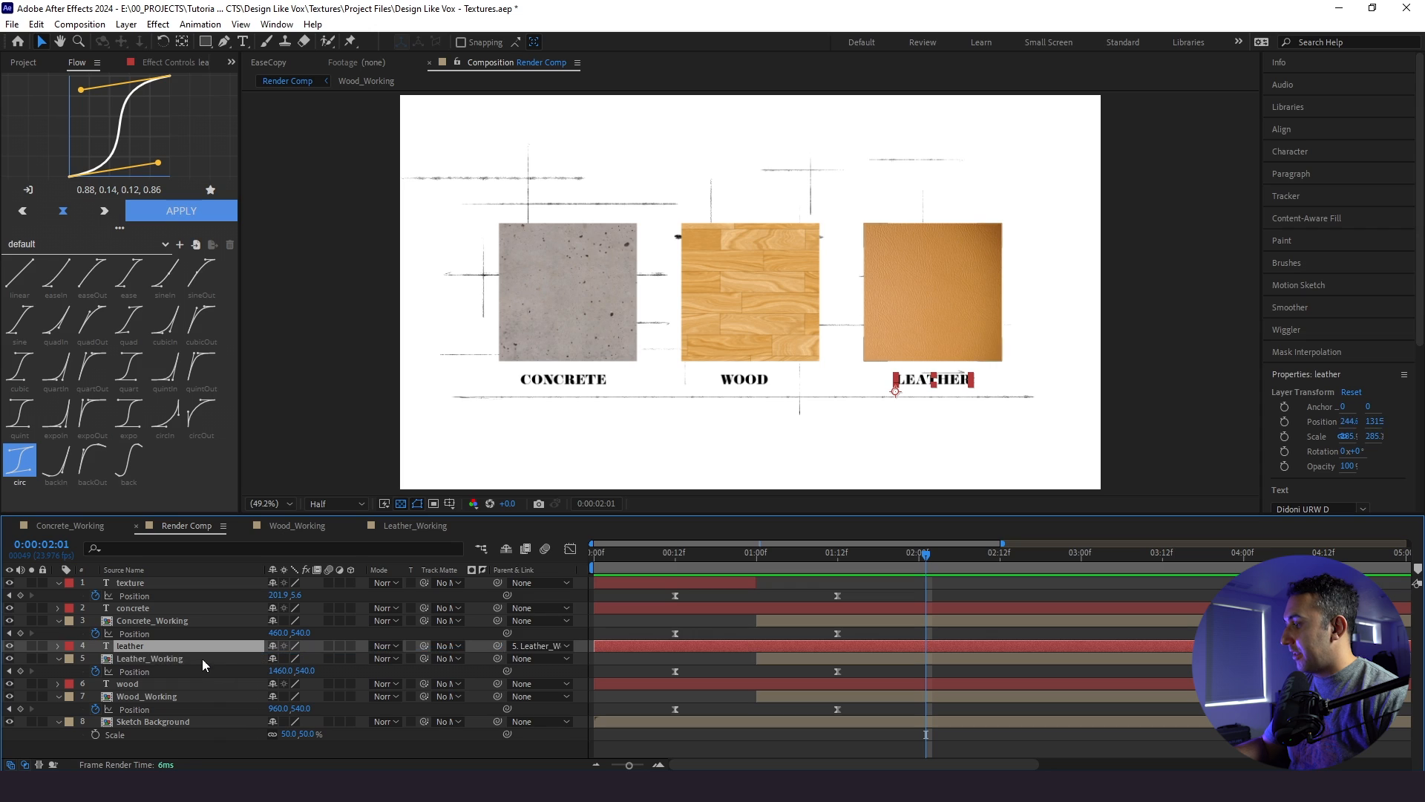
{"action": "left_click", "coordinate": [172, 683]}
{"action": "left_click_drag", "start_coordinate": [501, 685], "coordinate": [186, 693]}
{"action": "left_click", "coordinate": [185, 609]}
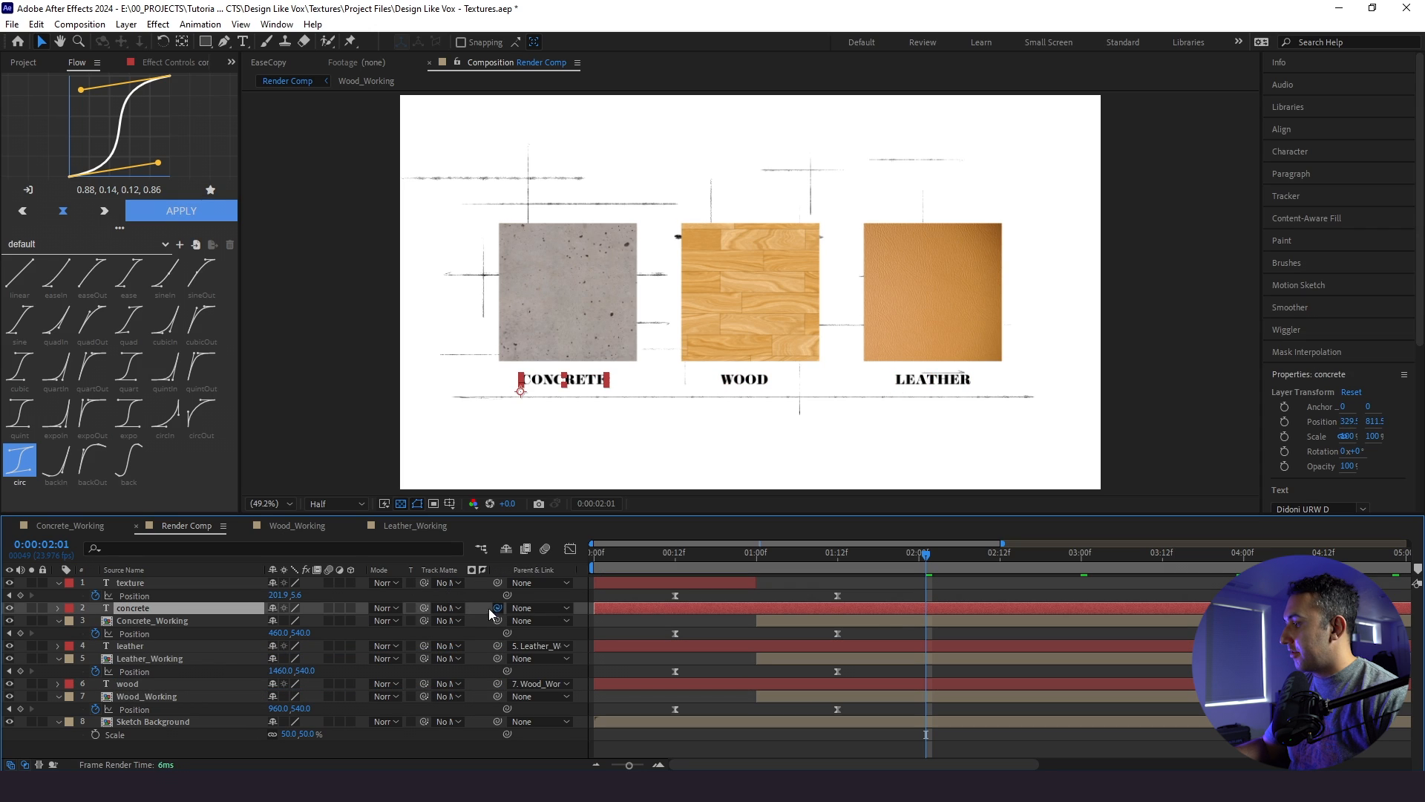
{"action": "left_click_drag", "start_coordinate": [489, 608], "coordinate": [206, 619]}
{"action": "key", "text": "Home"}
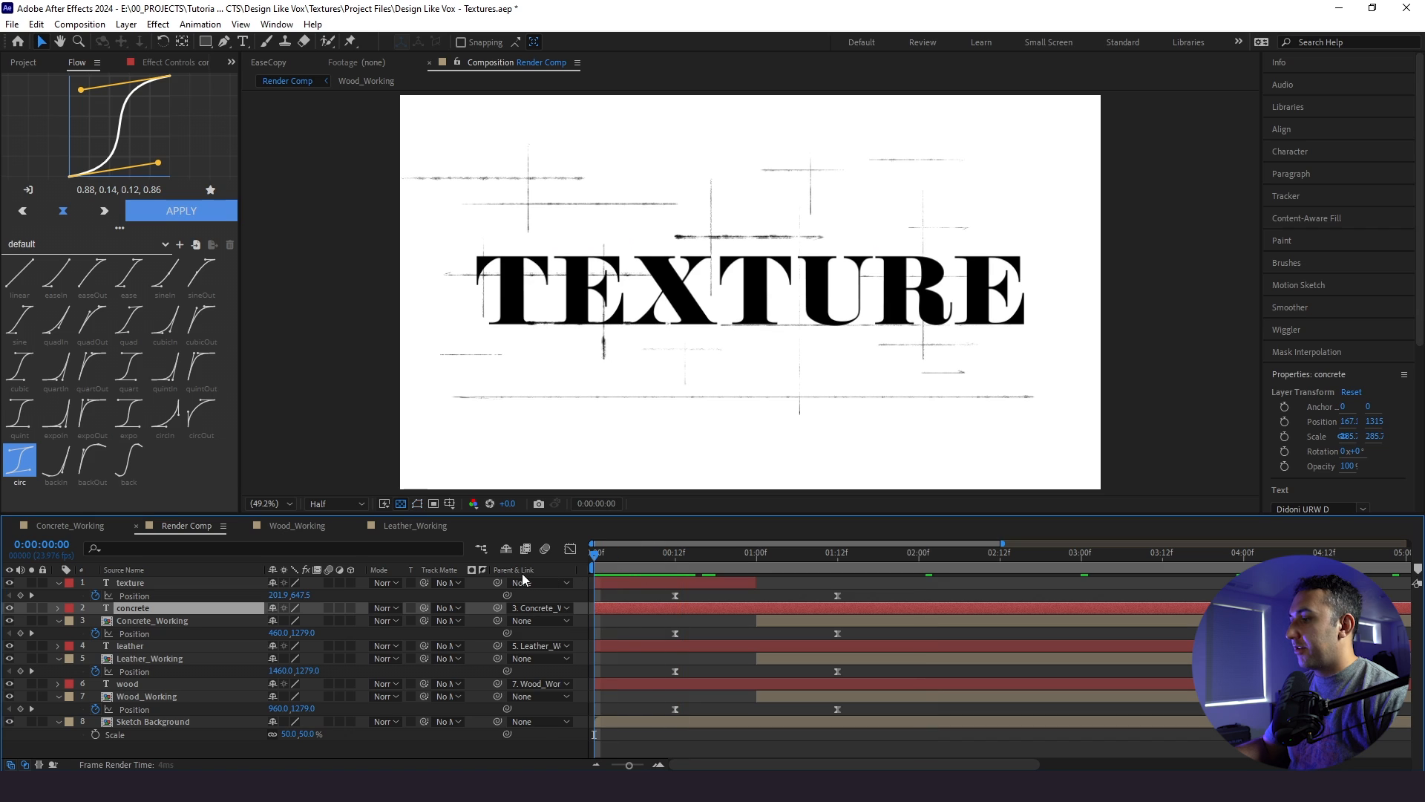
{"action": "key", "text": "space"}
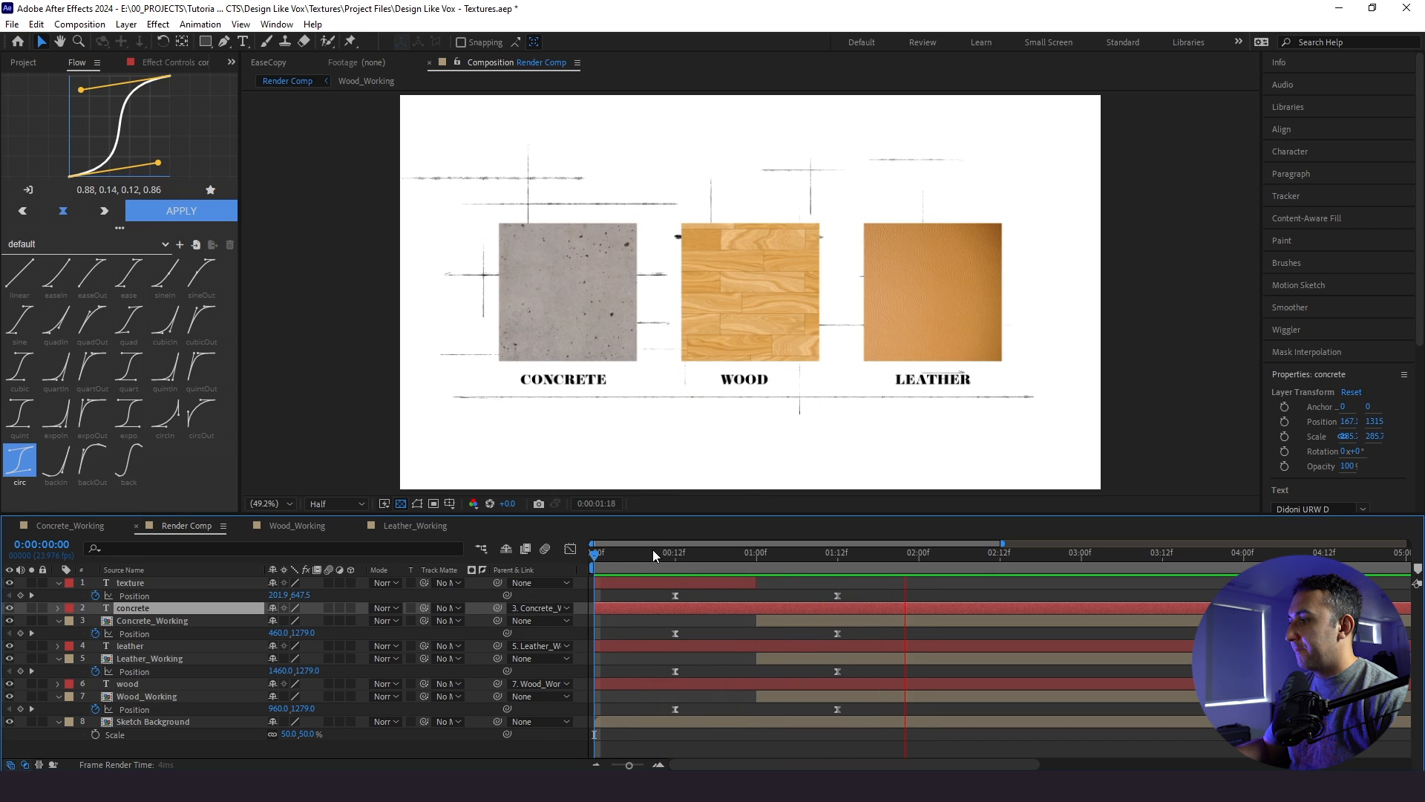
Trim the start of the concrete, leather and wood text layers to 0:00:01:00
{"action": "left_click_drag", "start_coordinate": [706, 555], "coordinate": [759, 572]}
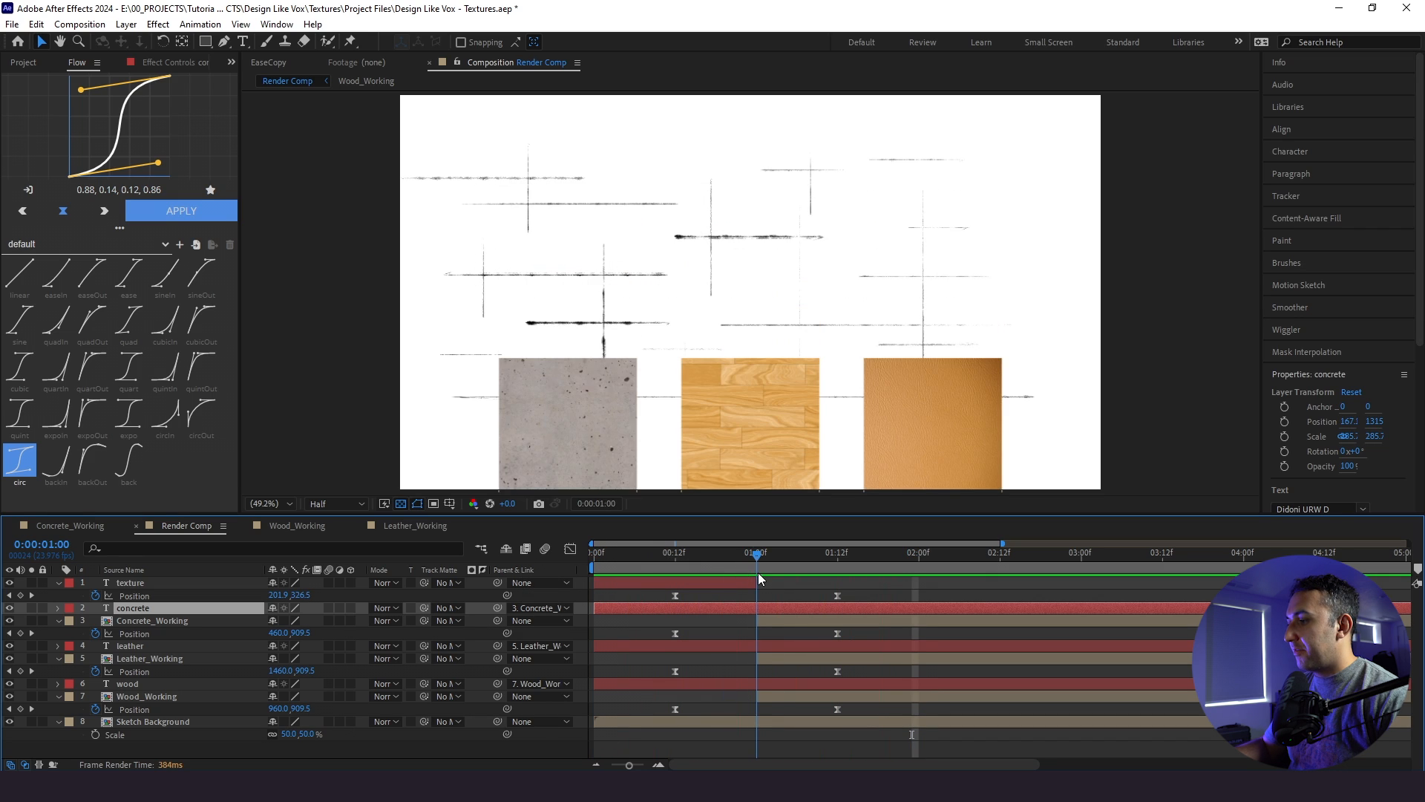
{"action": "left_click", "coordinate": [757, 645], "text": "ctrl"}
{"action": "left_click", "coordinate": [757, 684], "text": "ctrl"}
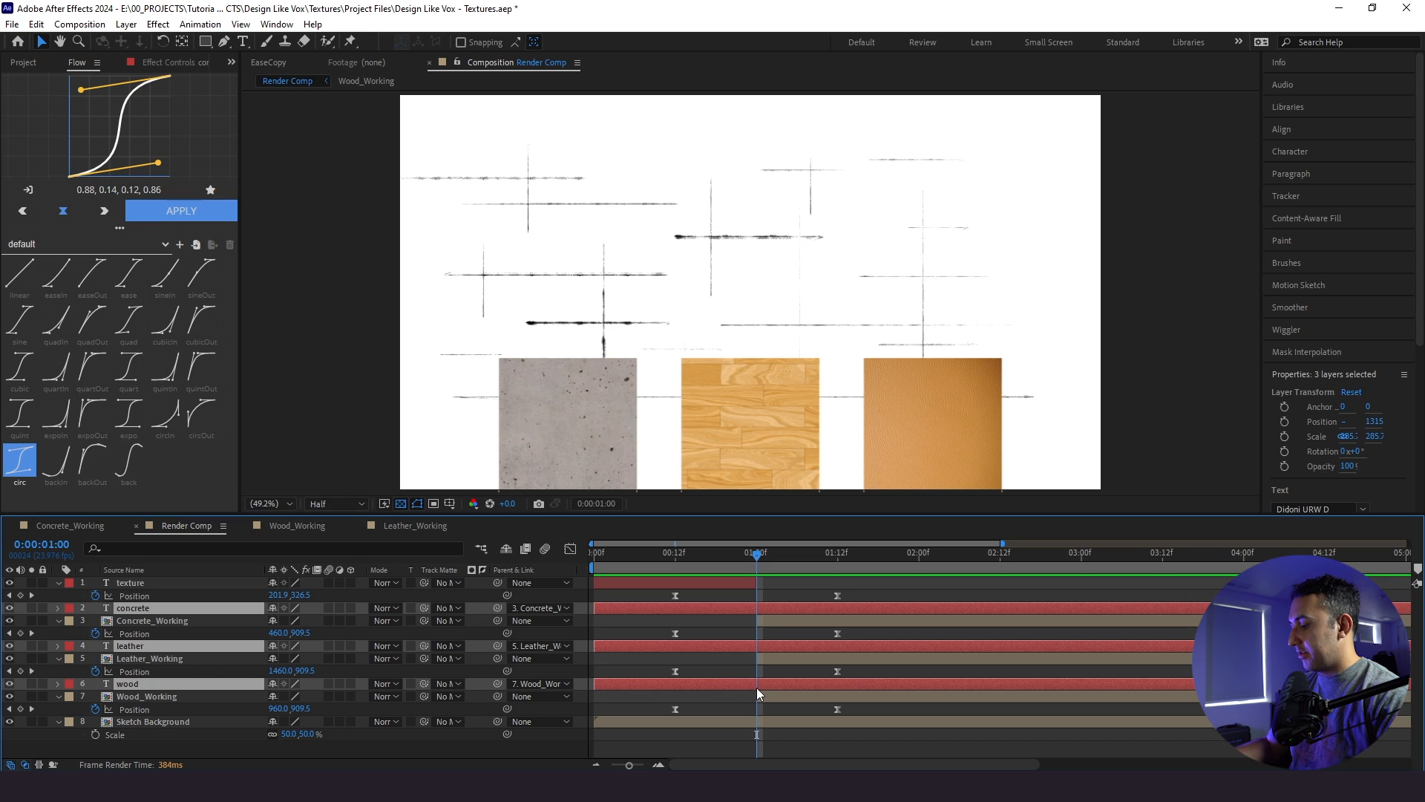
{"action": "key", "text": "alt+bracketleft"}
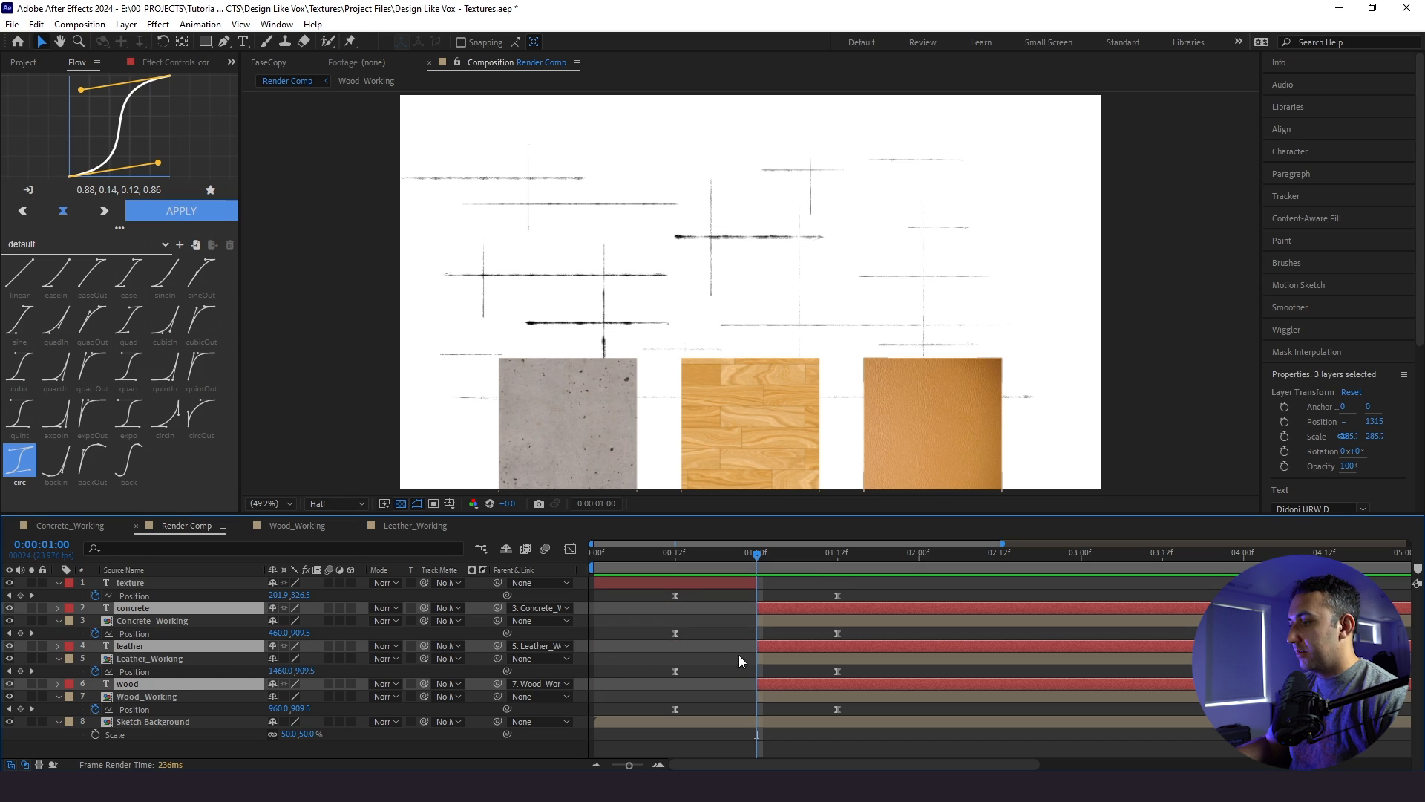
Replay the transition to check the timing of the TEXTURE title against the labelled squares
{"action": "left_click", "coordinate": [648, 570]}
{"action": "key", "text": "space"}
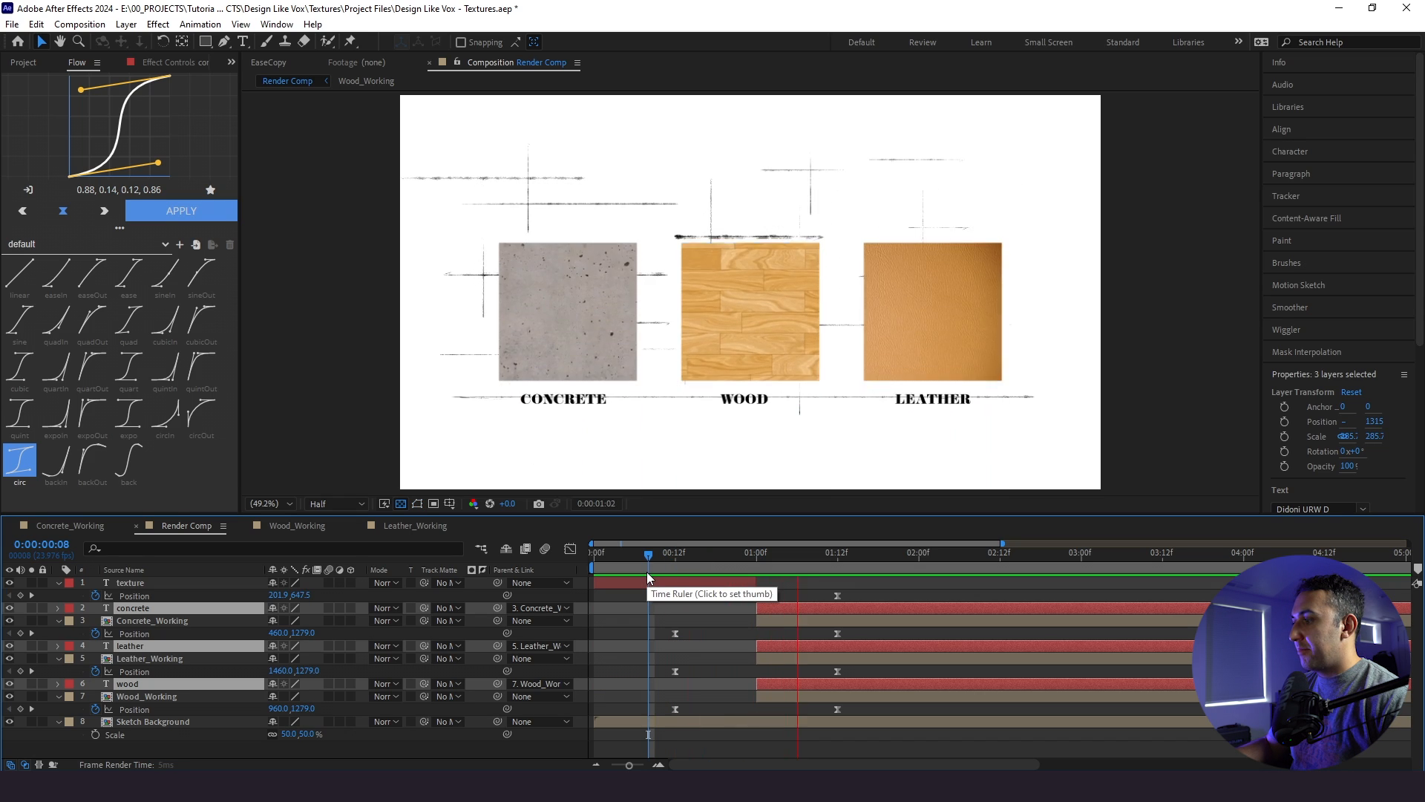
{"action": "key", "text": "space"}
{"action": "left_click", "coordinate": [677, 564]}
{"action": "key", "text": "space"}
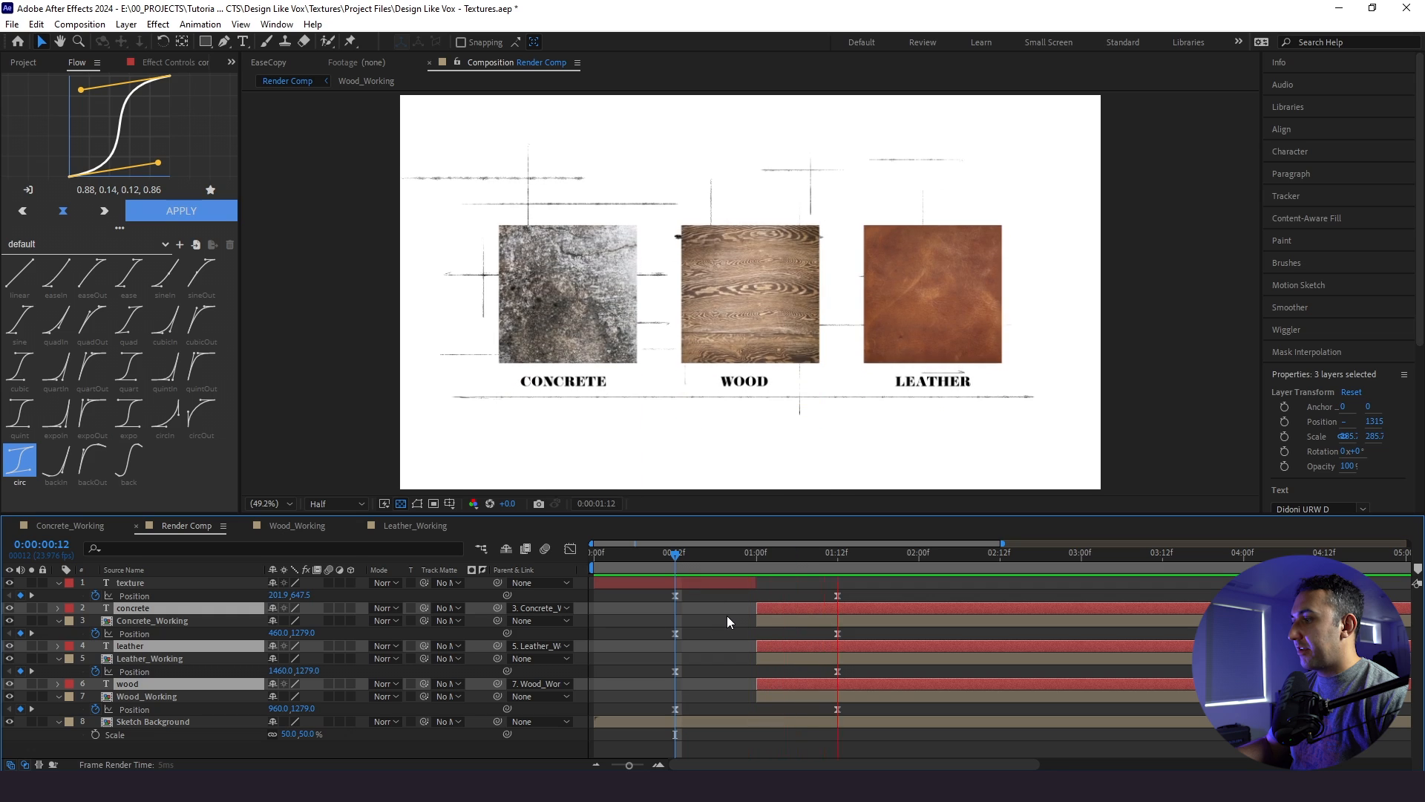
{"action": "key", "text": "space"}
{"action": "left_click", "coordinate": [896, 595]}
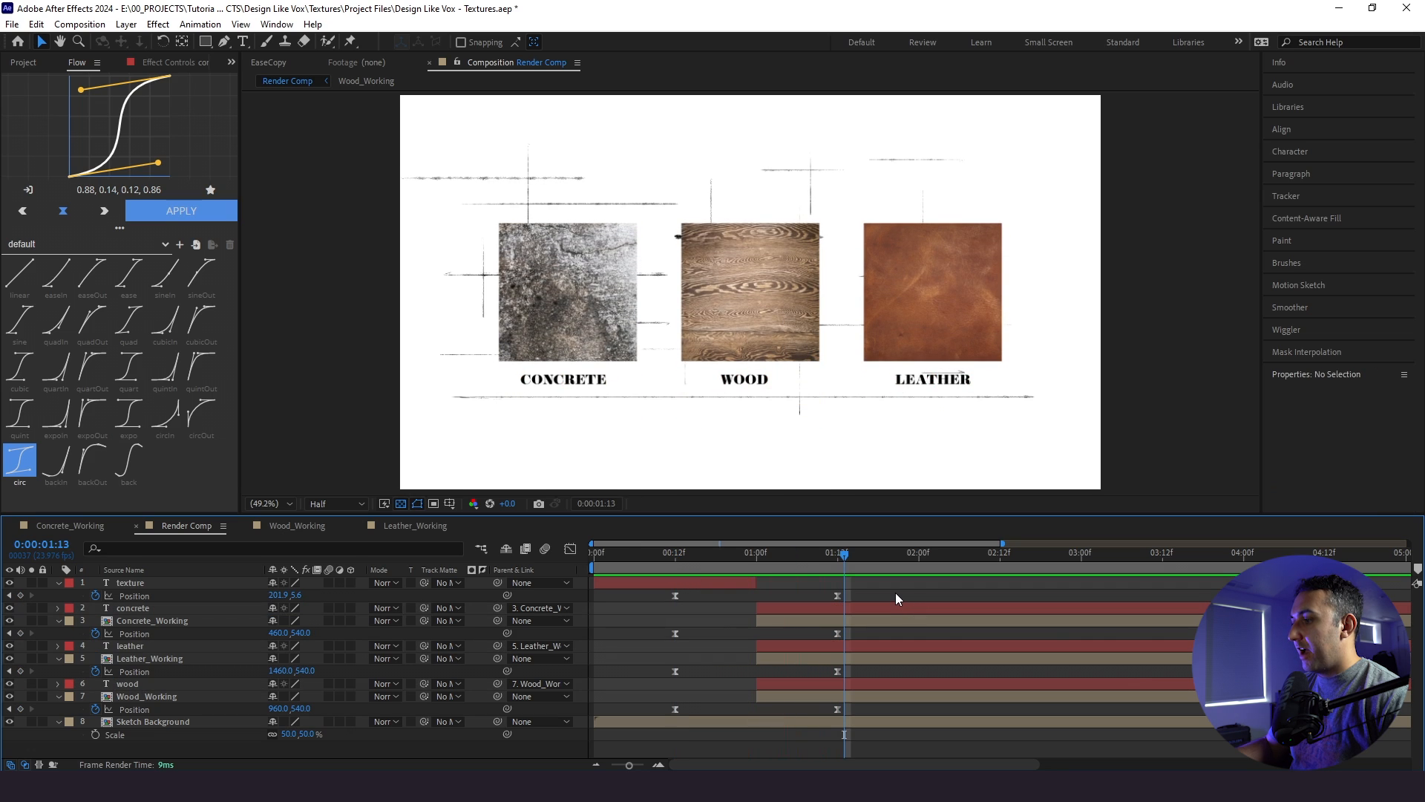
{"action": "left_click", "coordinate": [711, 564]}
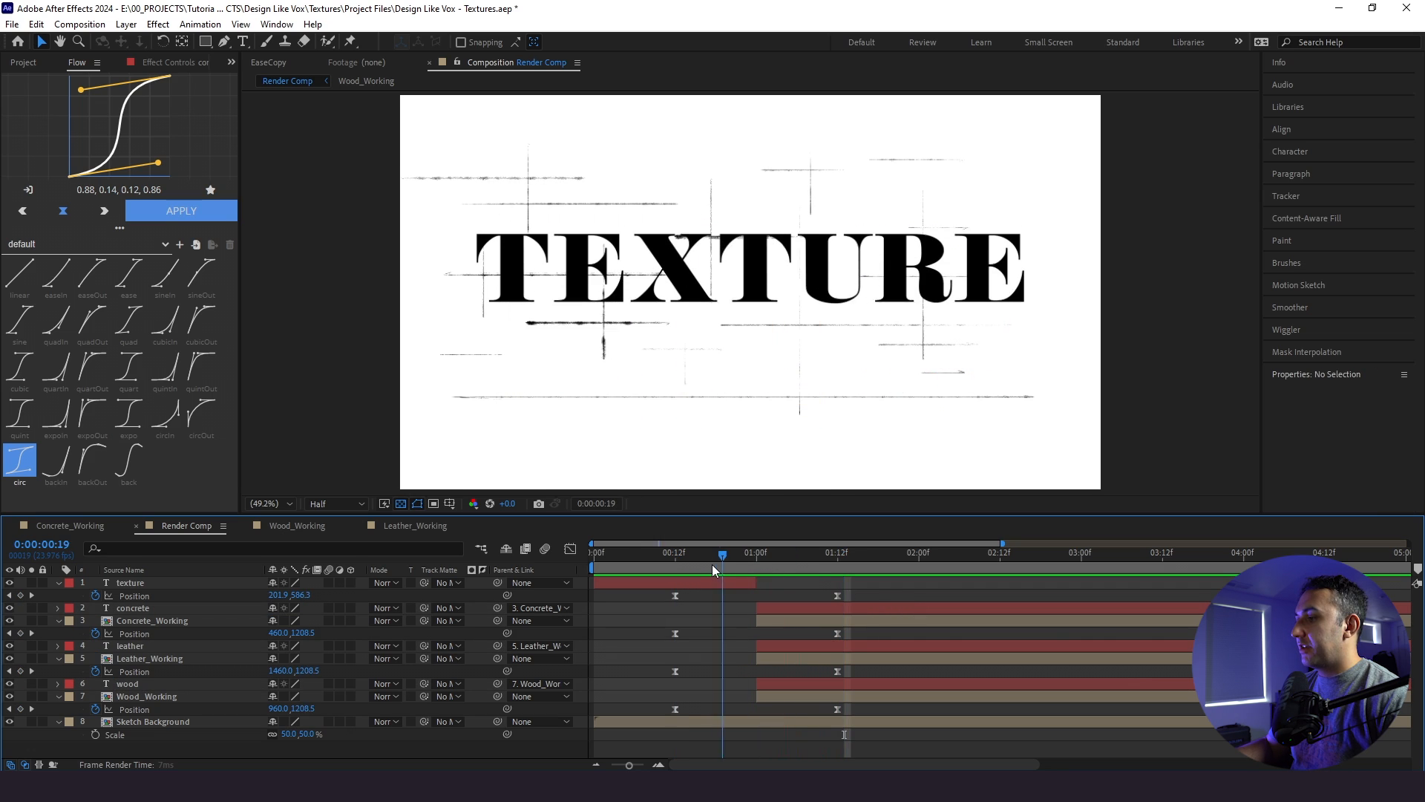
{"action": "key", "text": "space"}
{"action": "left_click", "coordinate": [675, 566]}
{"action": "key", "text": "space"}
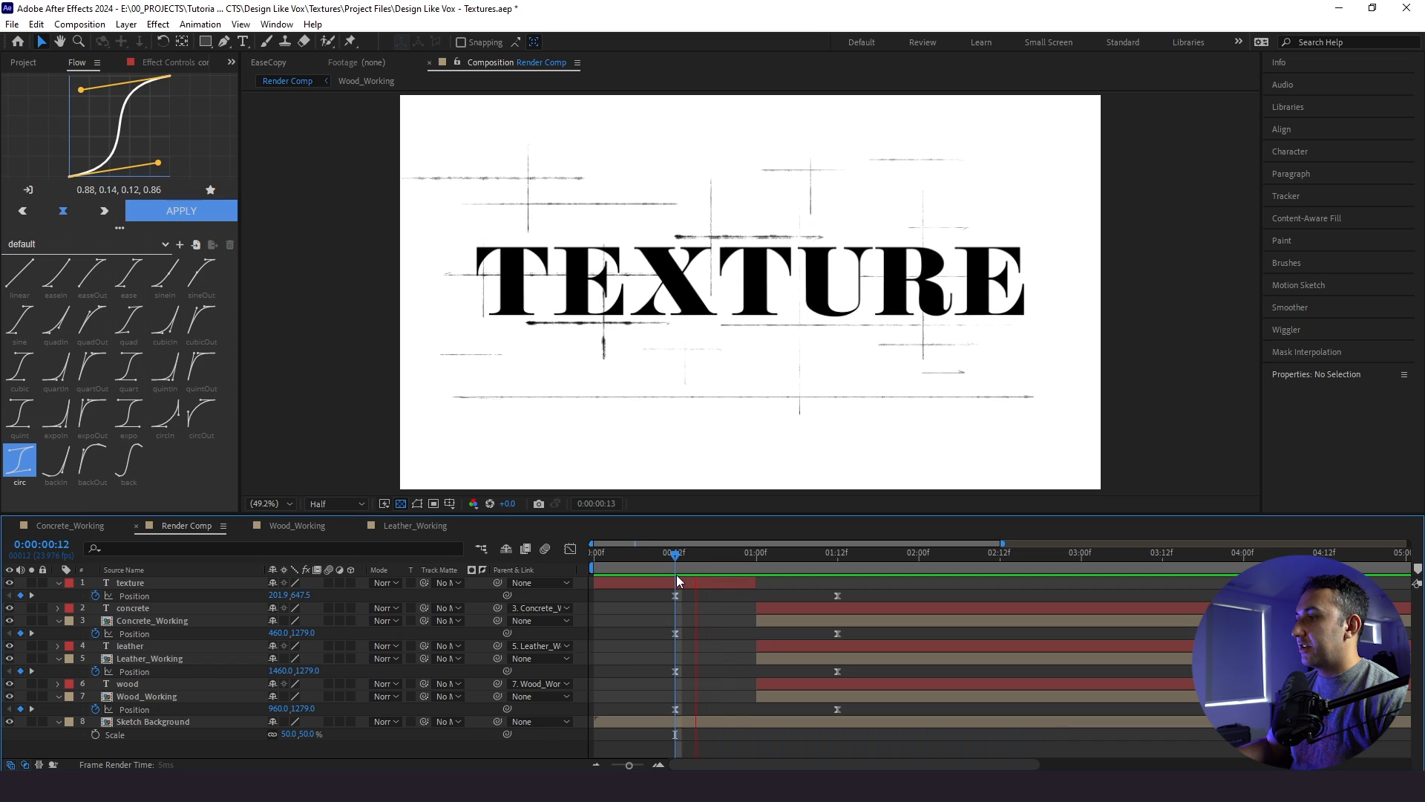
{"action": "left_click", "coordinate": [665, 564]}
{"action": "key", "text": "space"}
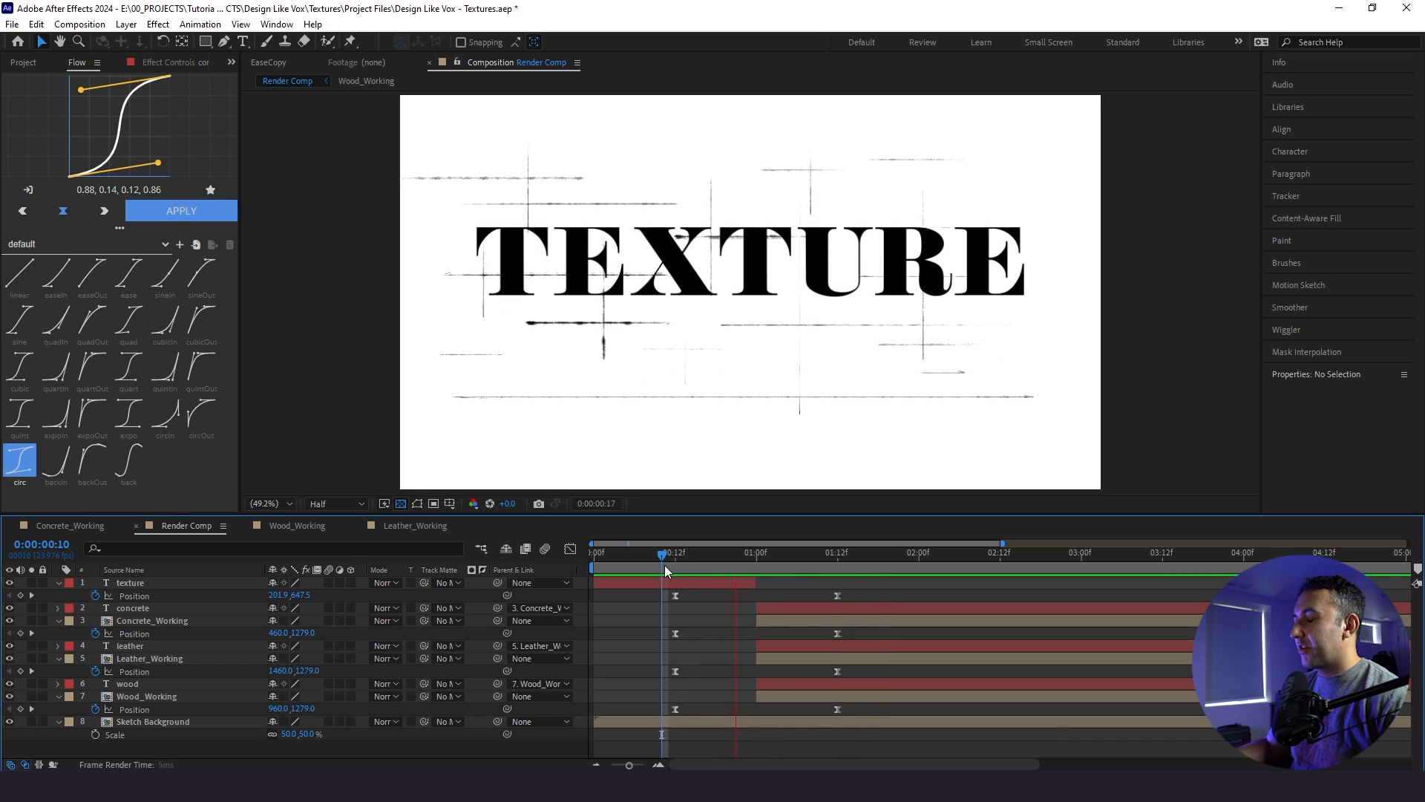
{"action": "key", "text": "space"}
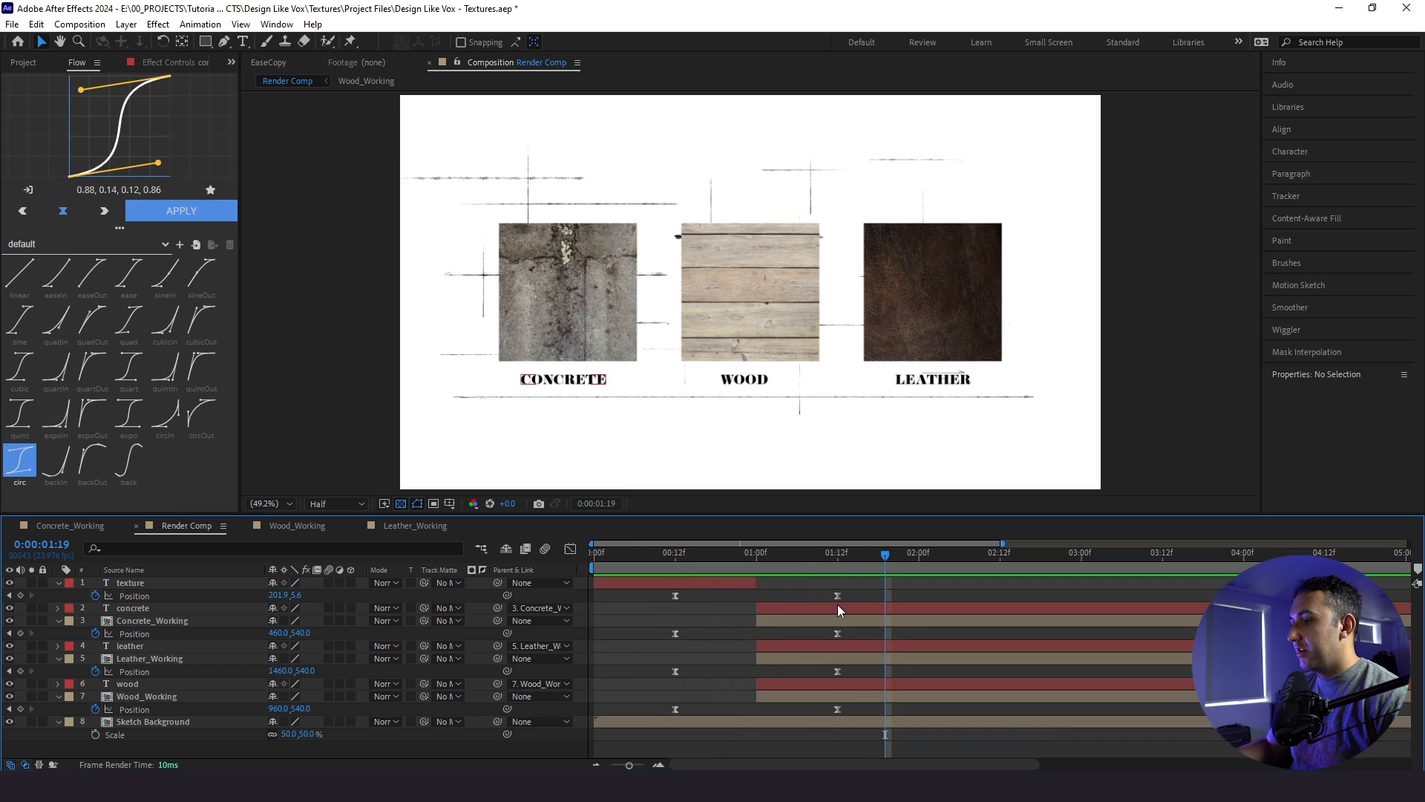
Move the ending Position keyframes of texture, Concrete_Working, Leather_Working and Wood_Working to 0:00:01:04
{"action": "left_click", "coordinate": [837, 596]}
{"action": "left_click", "coordinate": [837, 633], "text": "shift"}
{"action": "left_click", "coordinate": [838, 671], "text": "shift"}
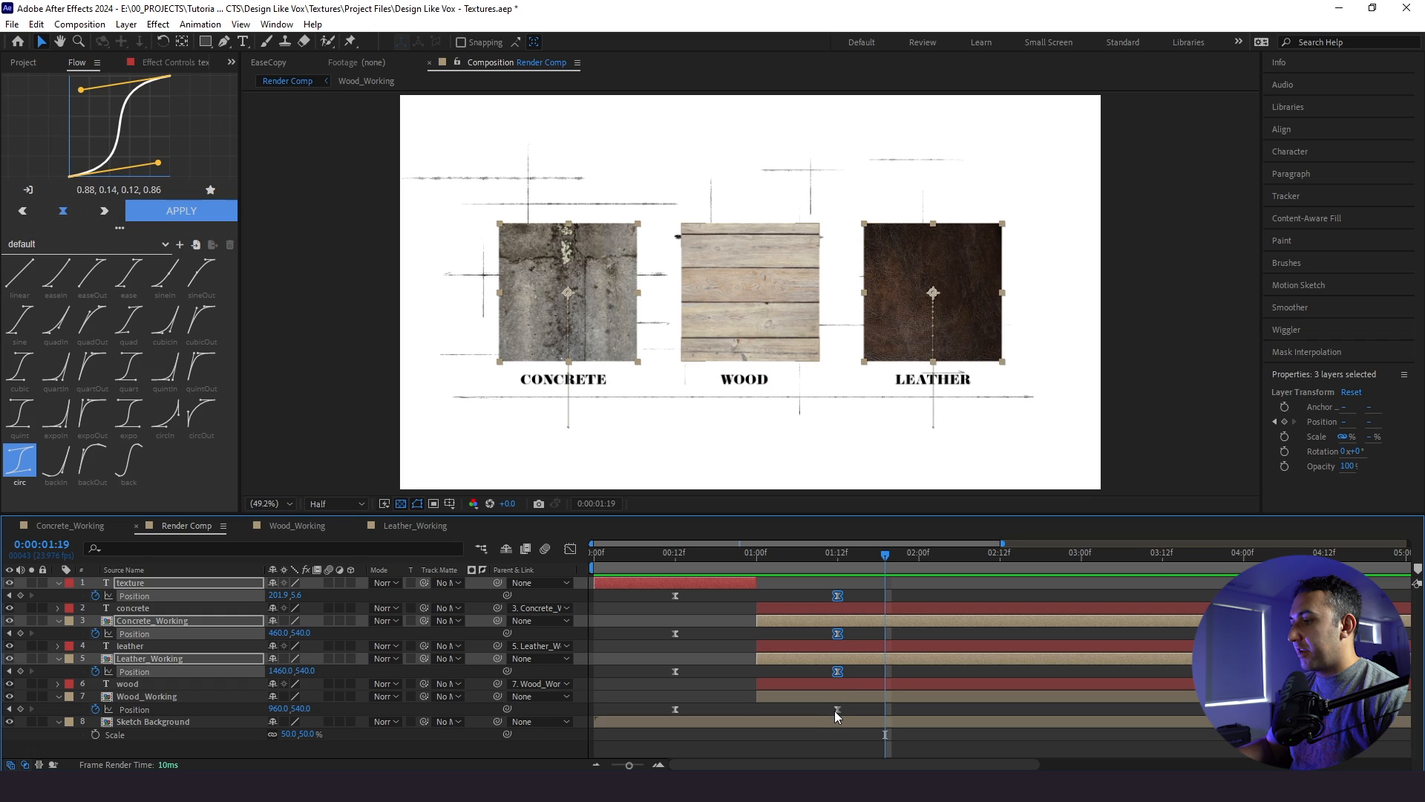
{"action": "left_click", "coordinate": [837, 708], "text": "shift"}
{"action": "left_click_drag", "start_coordinate": [833, 712], "coordinate": [797, 711]}
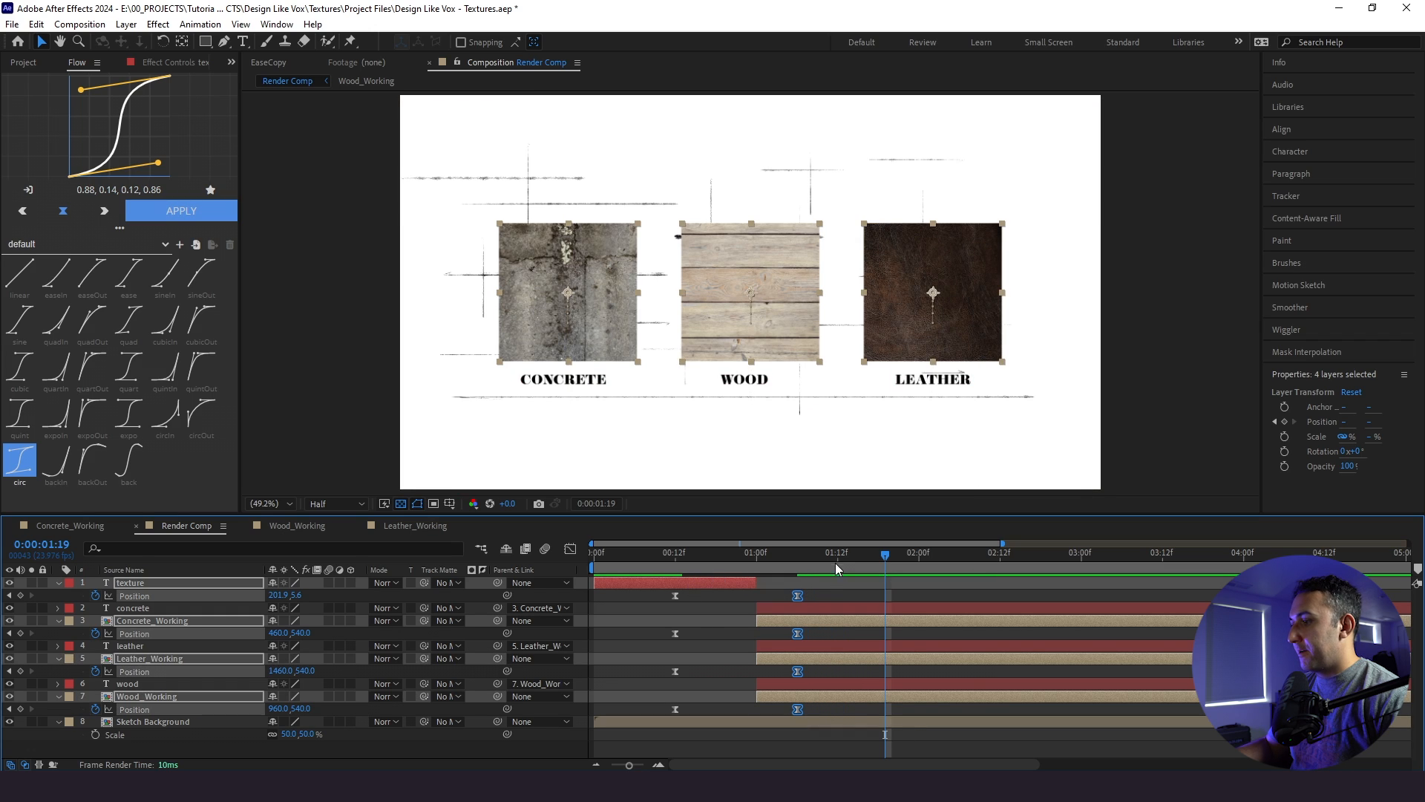
{"action": "left_click_drag", "start_coordinate": [835, 564], "coordinate": [789, 584]}
{"action": "left_click", "coordinate": [783, 558]}
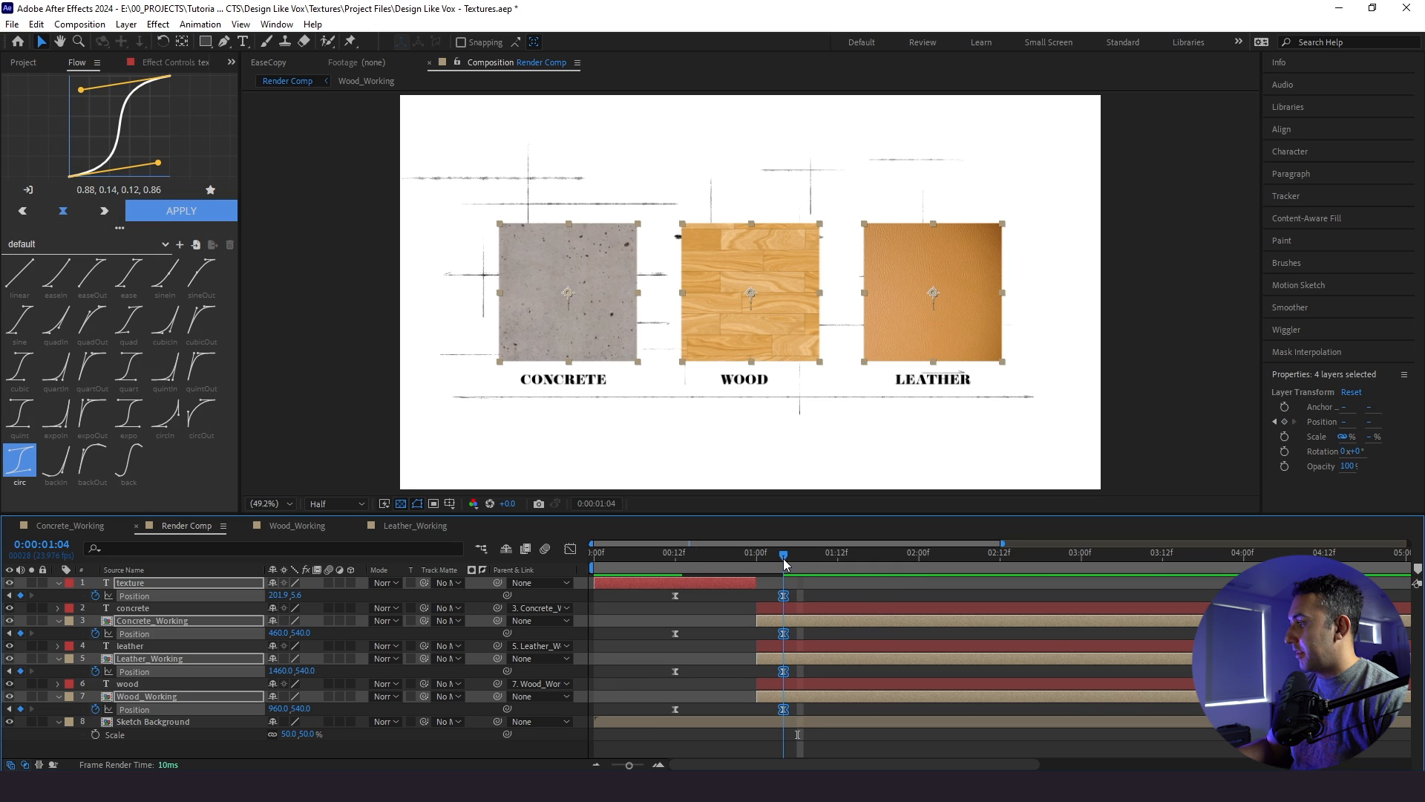
{"action": "left_click", "coordinate": [861, 609]}
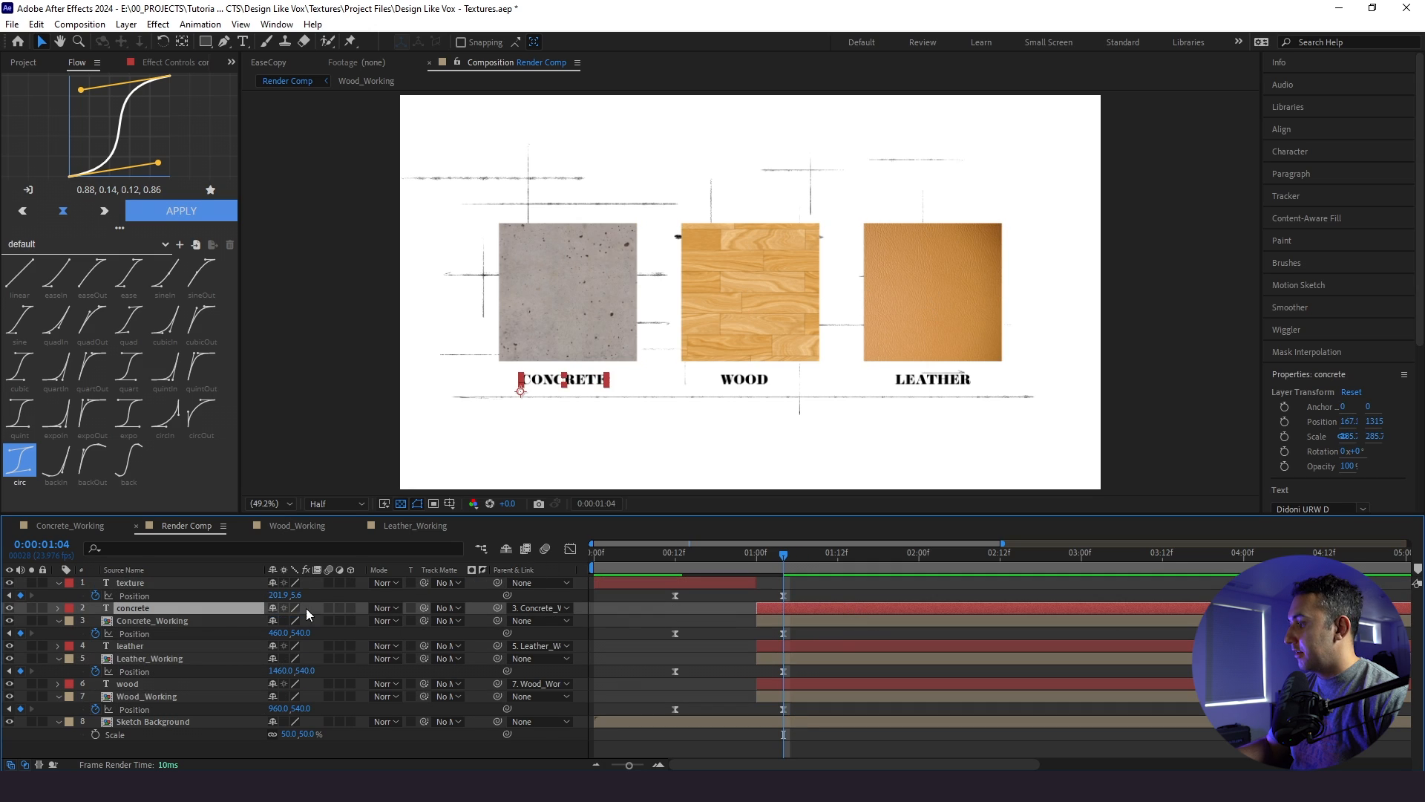
Use the texture layer's Position speed graph to place the current time at the speed peak, 0:00:00:20
{"action": "left_click", "coordinate": [180, 597]}
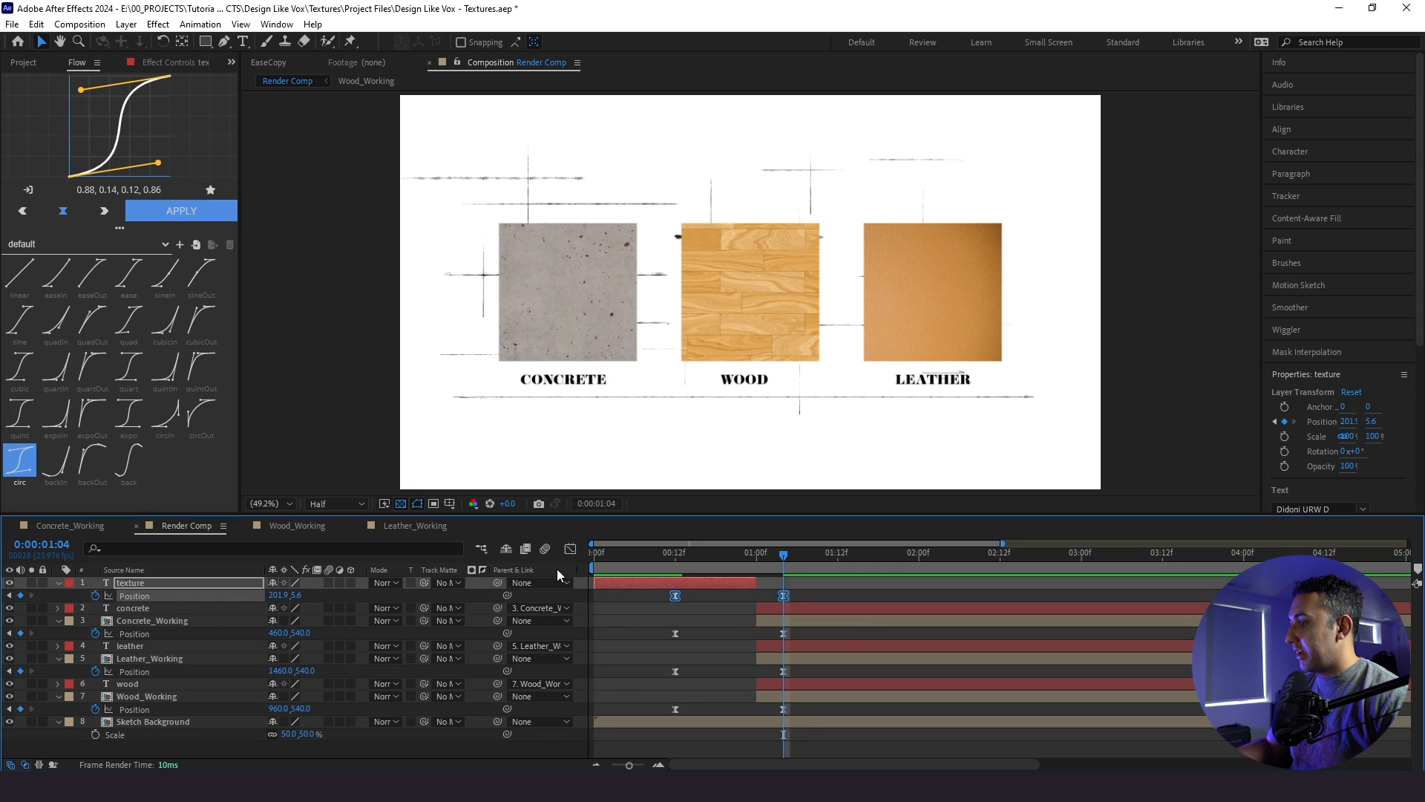
{"action": "left_click", "coordinate": [689, 554]}
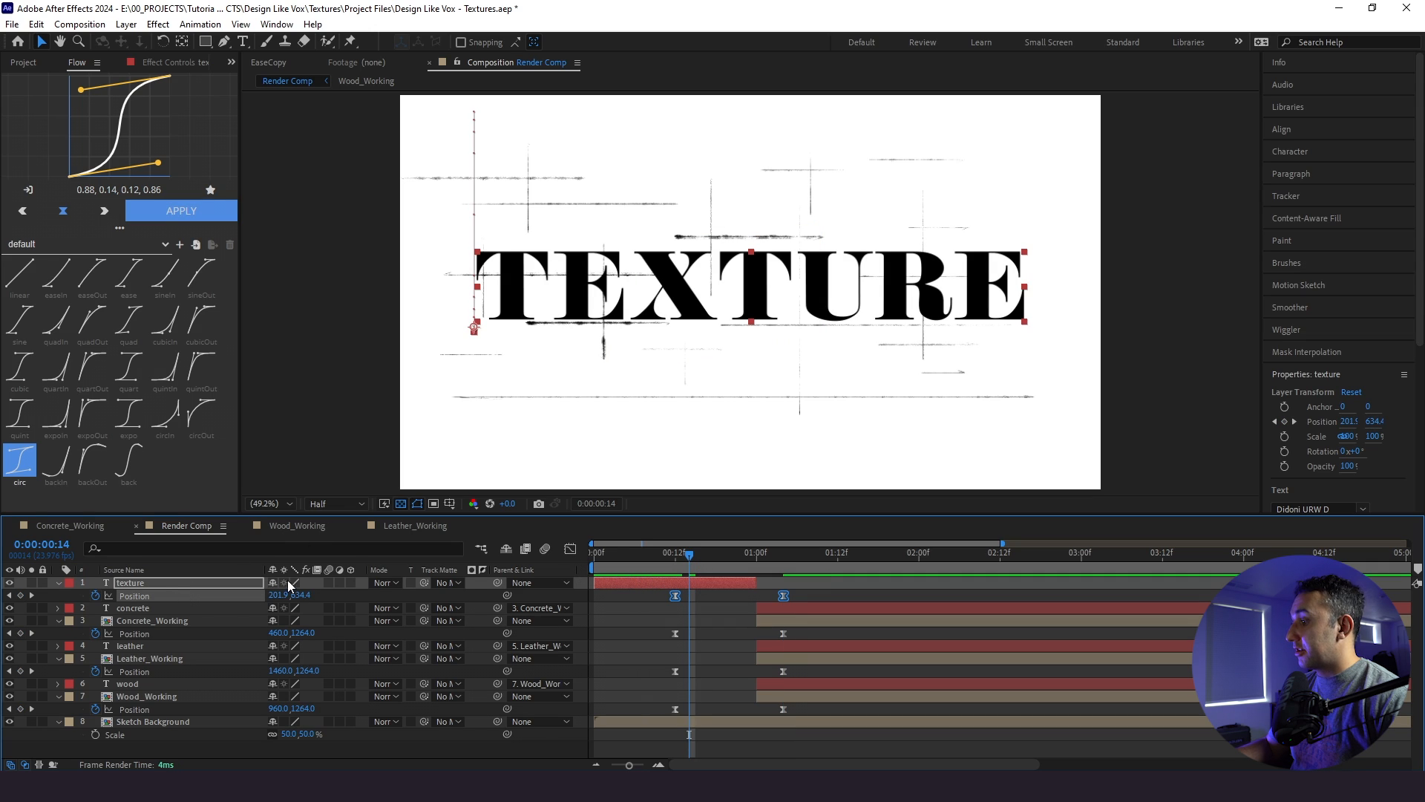
{"action": "left_click", "coordinate": [570, 549]}
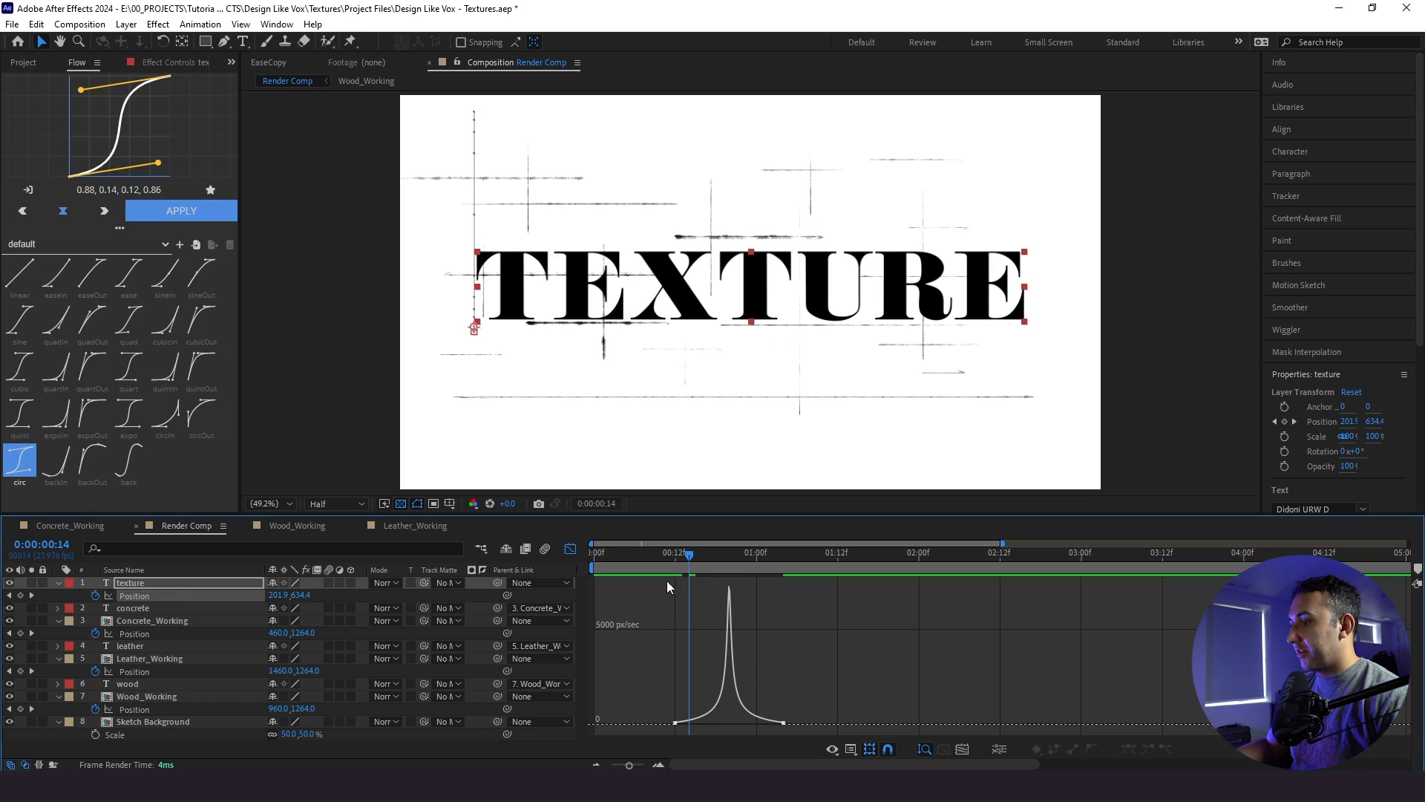
{"action": "left_click_drag", "start_coordinate": [705, 558], "coordinate": [739, 685]}
{"action": "left_click", "coordinate": [570, 549]}
Trim the end of the texture layer and the start of all three labels and squares to 0:00:00:20
{"action": "left_click", "coordinate": [742, 590]}
{"action": "left_click", "coordinate": [760, 606]}
{"action": "left_click", "coordinate": [760, 619], "text": "shift"}
{"action": "left_click", "coordinate": [764, 646]}
{"action": "left_click", "coordinate": [766, 659], "text": "shift"}
{"action": "left_click", "coordinate": [767, 684]}
{"action": "left_click", "coordinate": [767, 696], "text": "shift"}
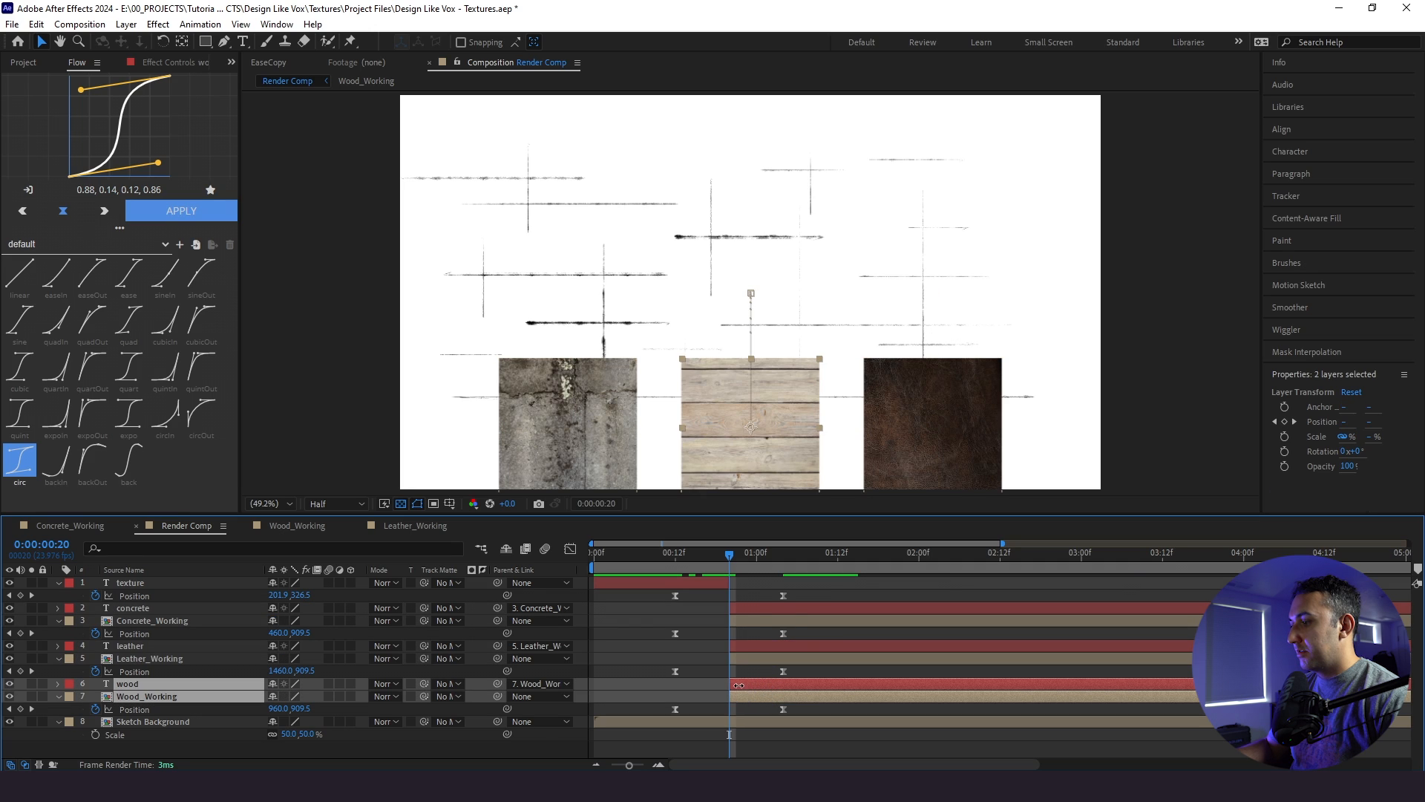
Preview the transition from 0:00:00:05 to check the cut between the TEXTURE title and the squares
{"action": "left_click", "coordinate": [628, 554]}
{"action": "key", "text": "space"}
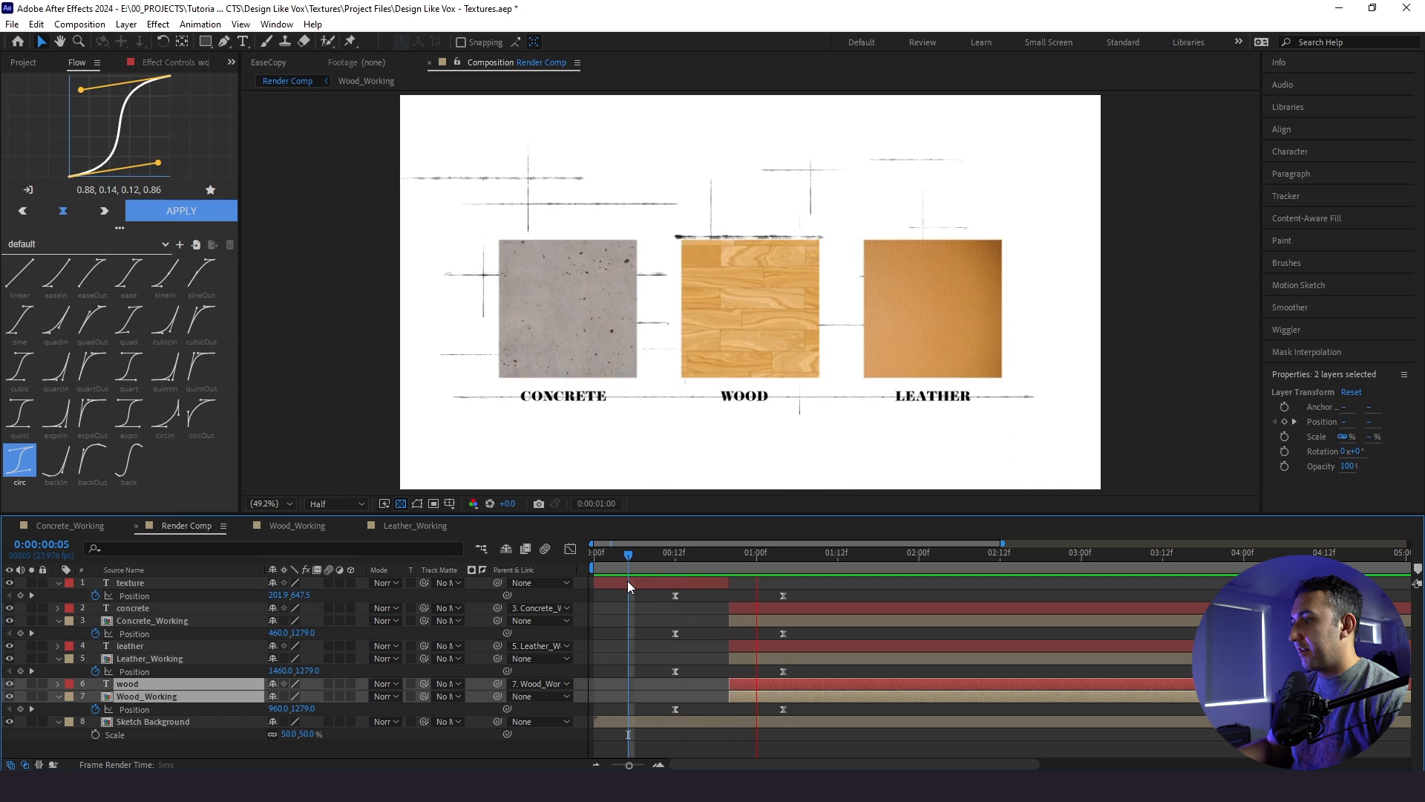
{"action": "key", "text": "space"}
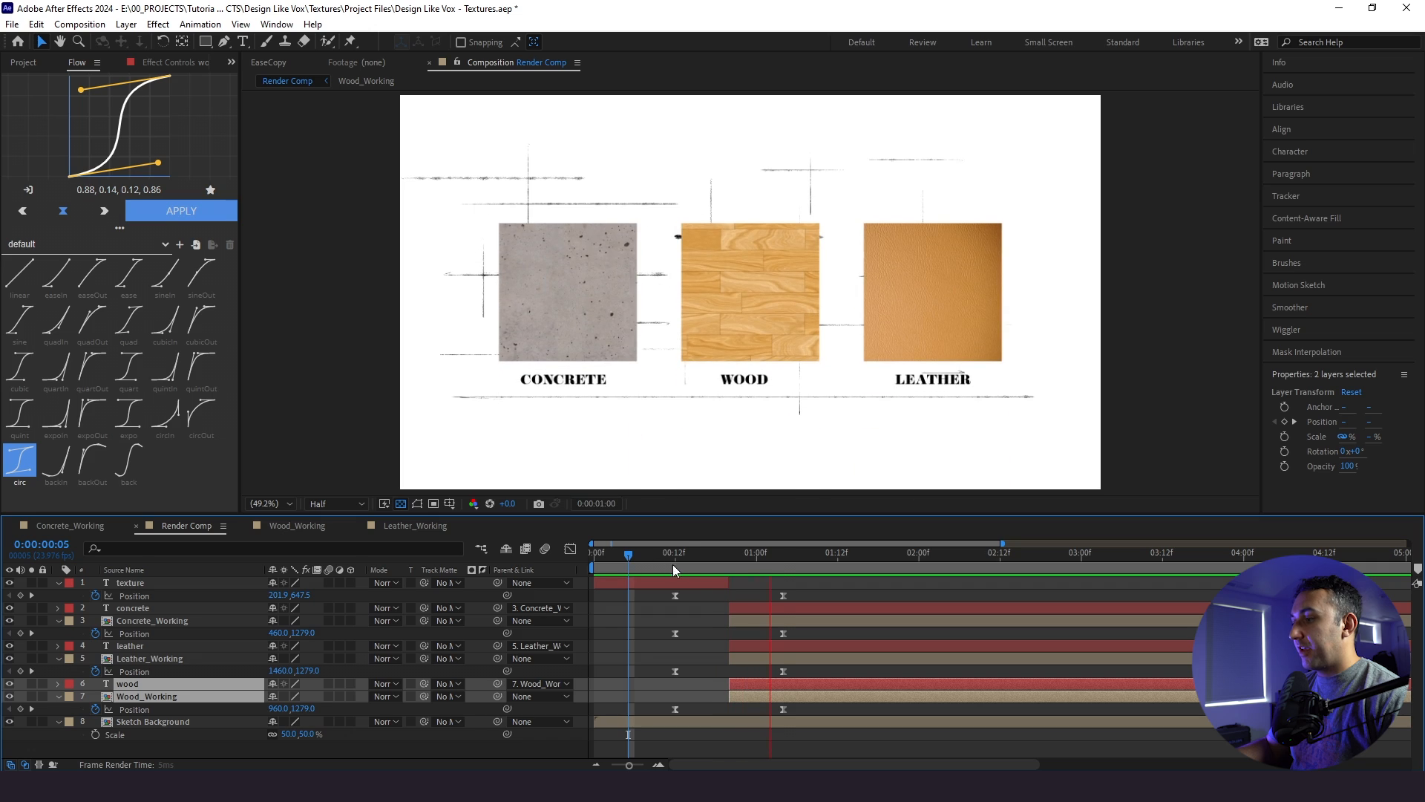
{"action": "key", "text": "space"}
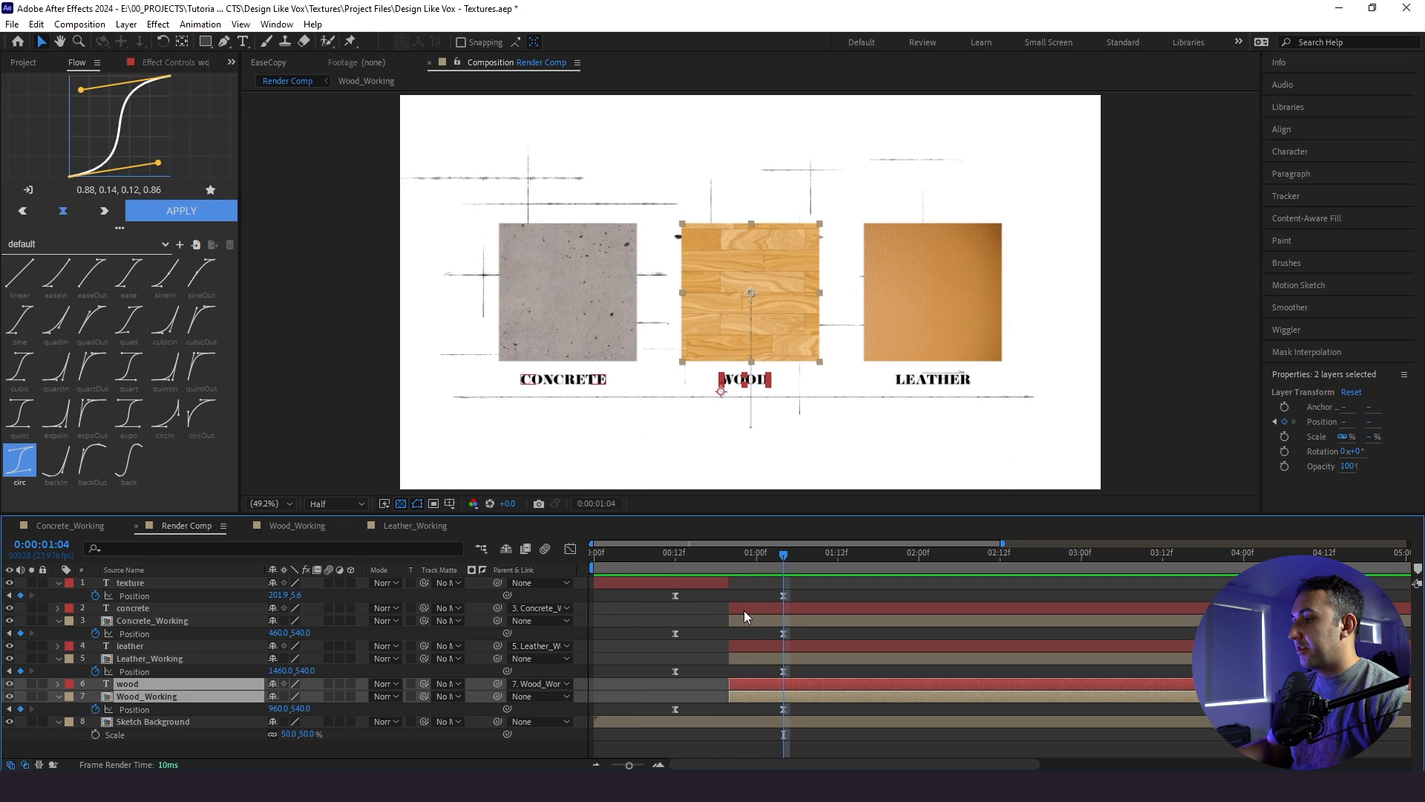
Trim the start of the concrete, leather and wood labels and their squares to 0:00:00:21, checking the timing in playback
{"action": "left_click", "coordinate": [743, 610], "text": "shift"}
{"action": "left_click_drag", "start_coordinate": [744, 611], "coordinate": [758, 611]}
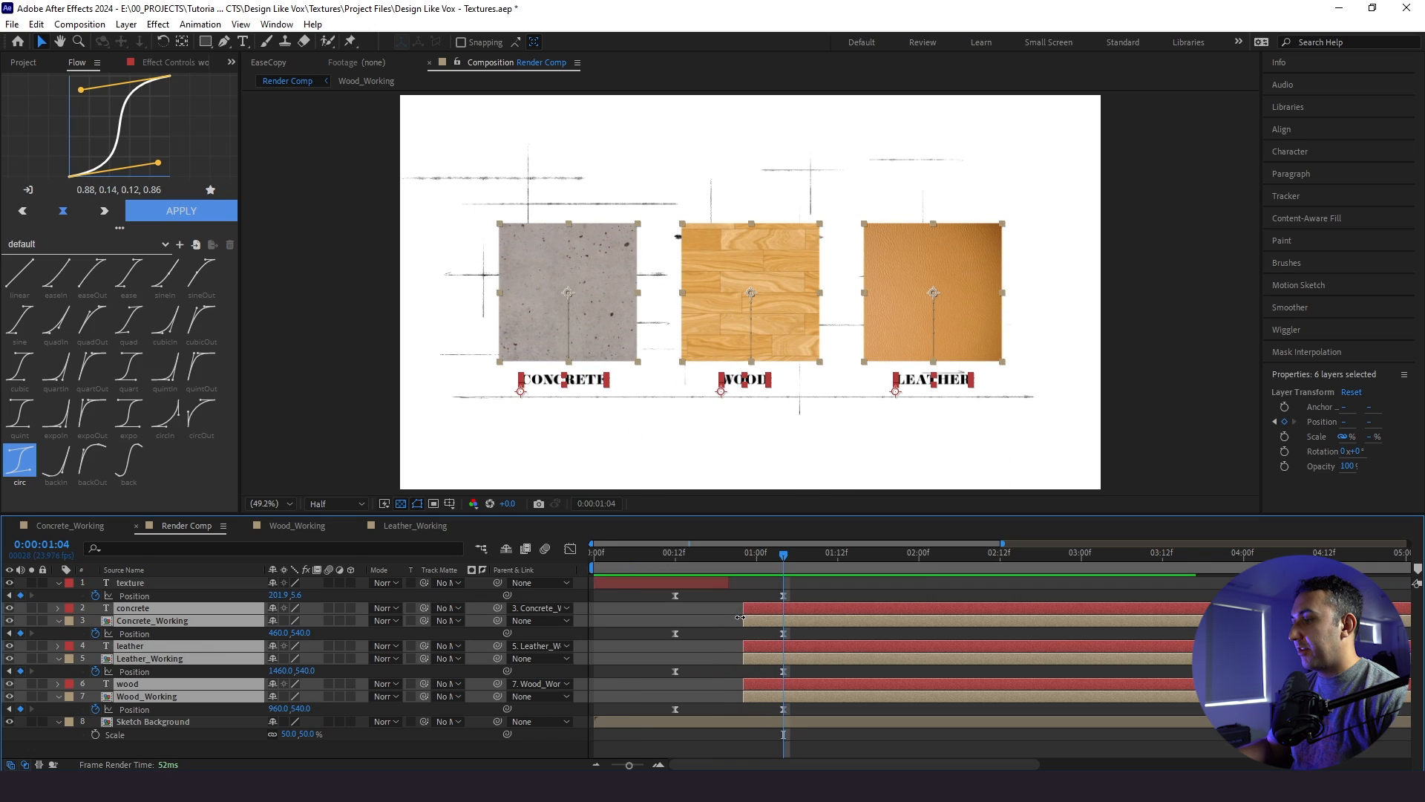
{"action": "left_click", "coordinate": [649, 568]}
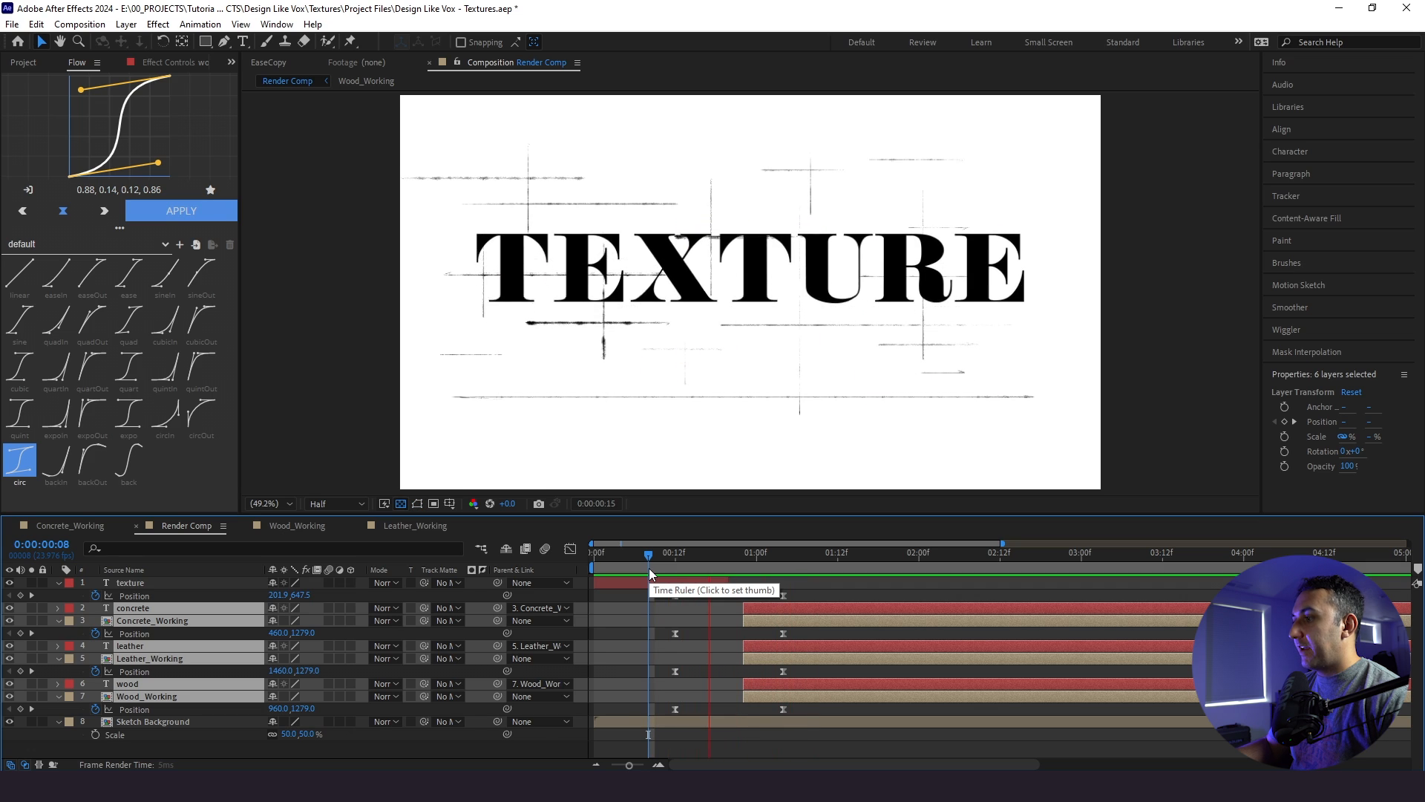
{"action": "left_click_drag", "start_coordinate": [648, 567], "coordinate": [732, 581]}
{"action": "key", "text": "bracketleft"}
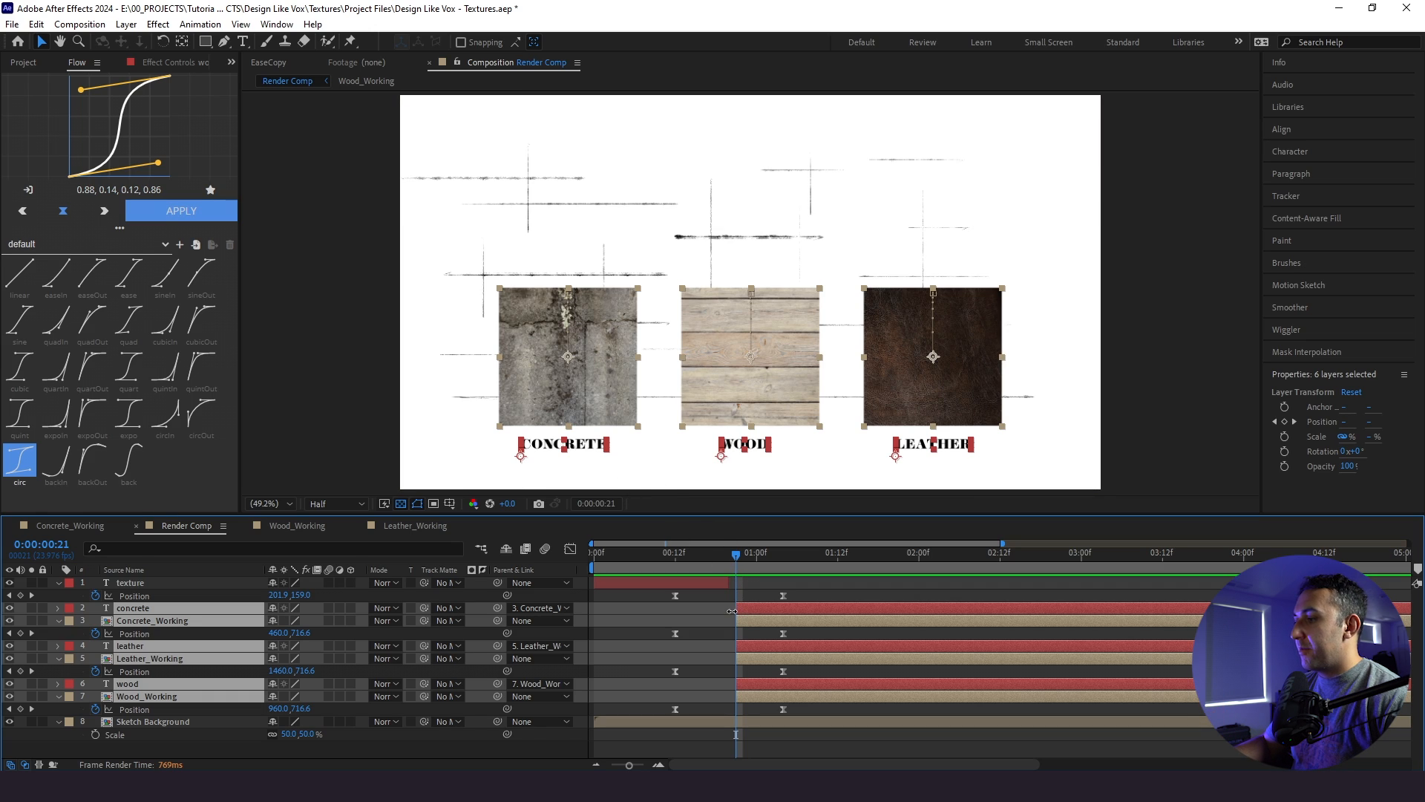
{"action": "left_click_drag", "start_coordinate": [733, 611], "coordinate": [726, 611]}
Replay the transition from 0:00:00:12 to check where the texture layer ends against the incoming squares
{"action": "left_click_drag", "start_coordinate": [729, 560], "coordinate": [677, 571]}
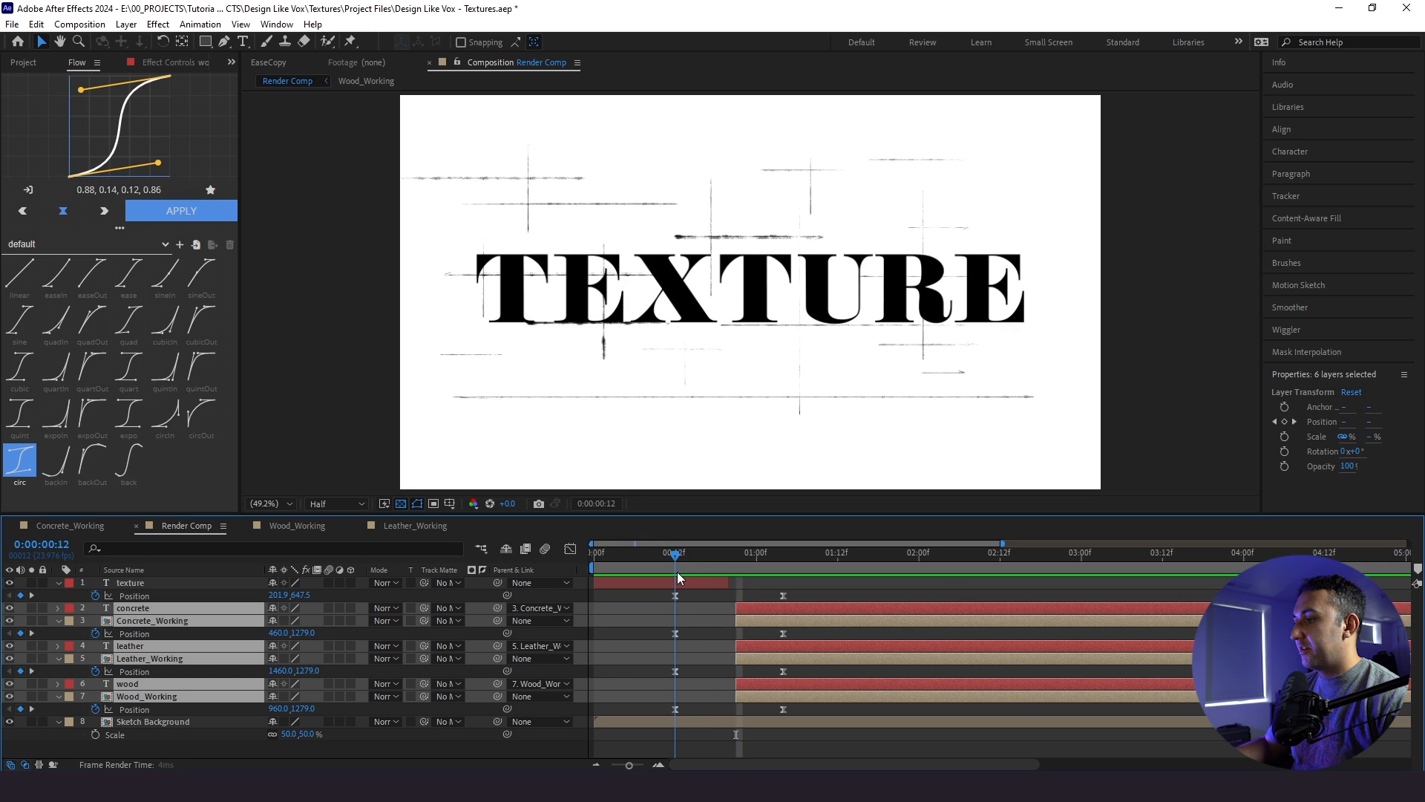
{"action": "key", "text": "space"}
{"action": "left_click", "coordinate": [723, 580]}
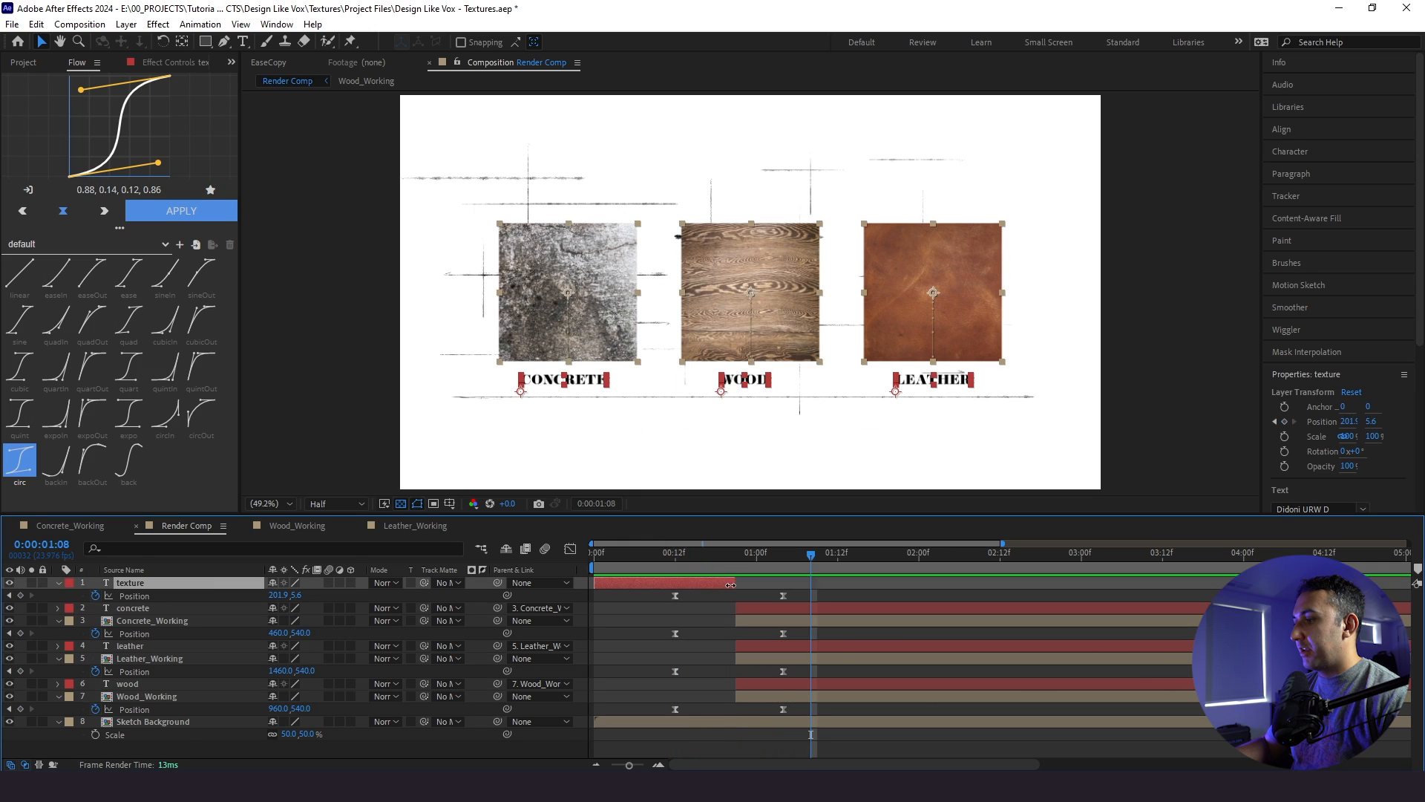
{"action": "left_click", "coordinate": [687, 567]}
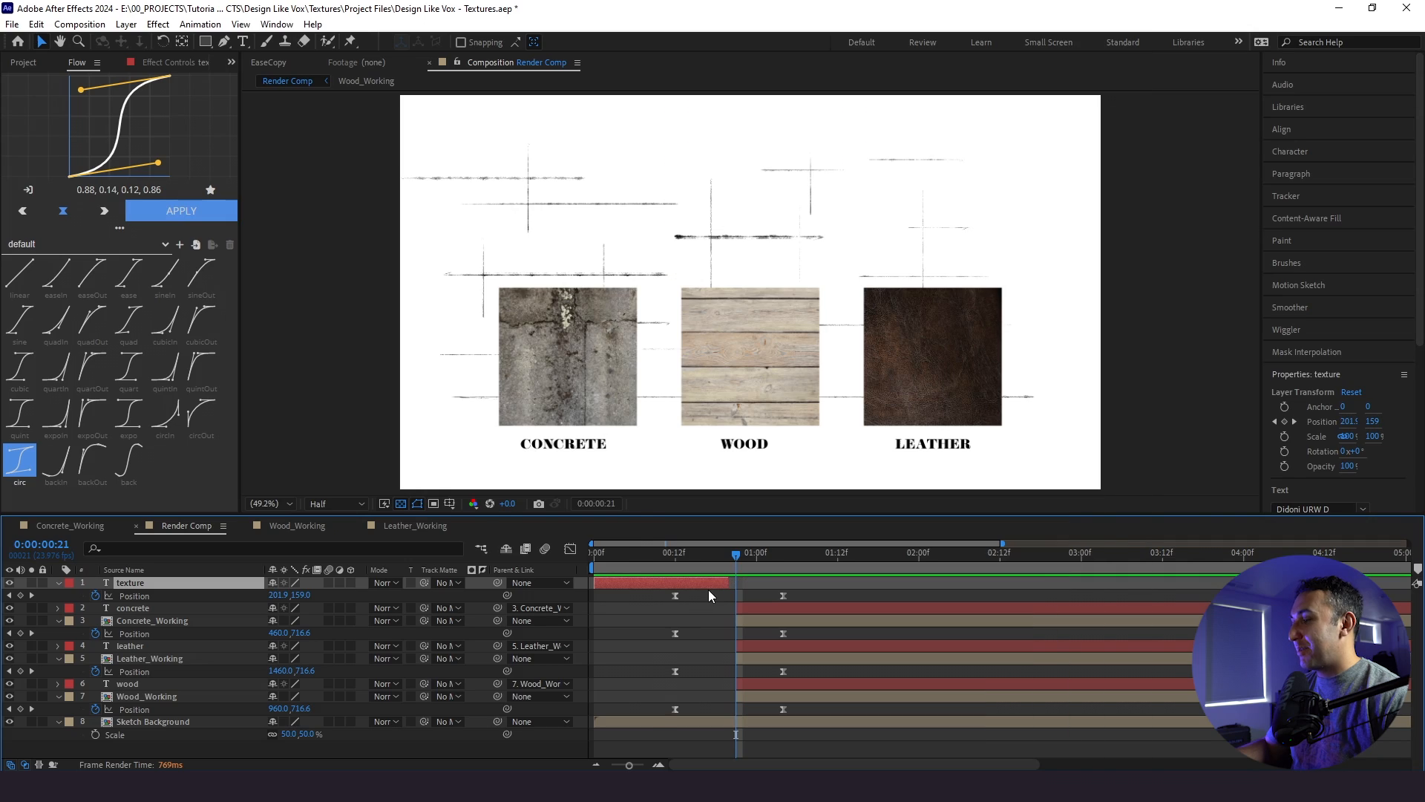
Add an expression to the texture layer's Position with posterizeTime(6) and wiggle(222,2) on separate lines
{"action": "left_click", "coordinate": [135, 596]}
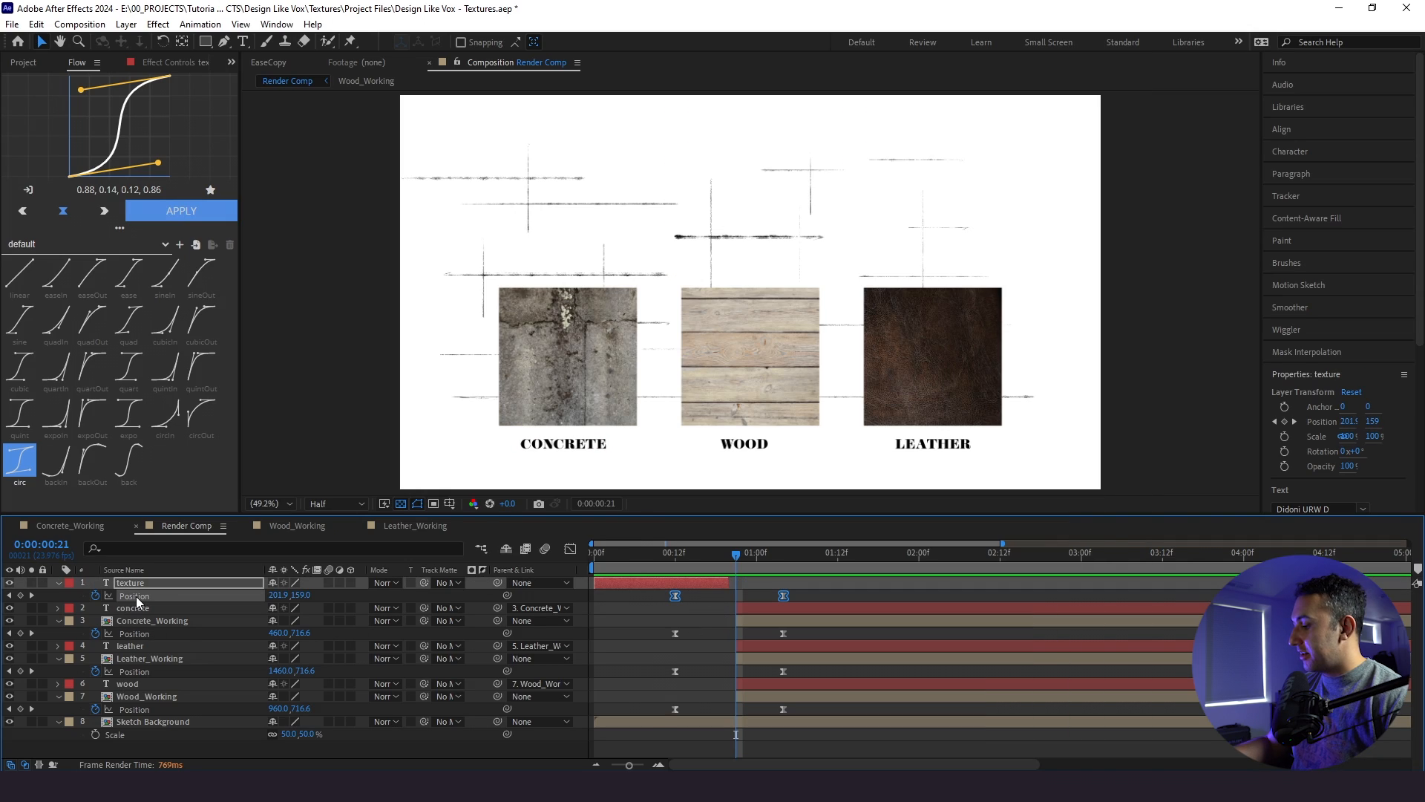
{"action": "left_click", "coordinate": [95, 595], "text": "alt"}
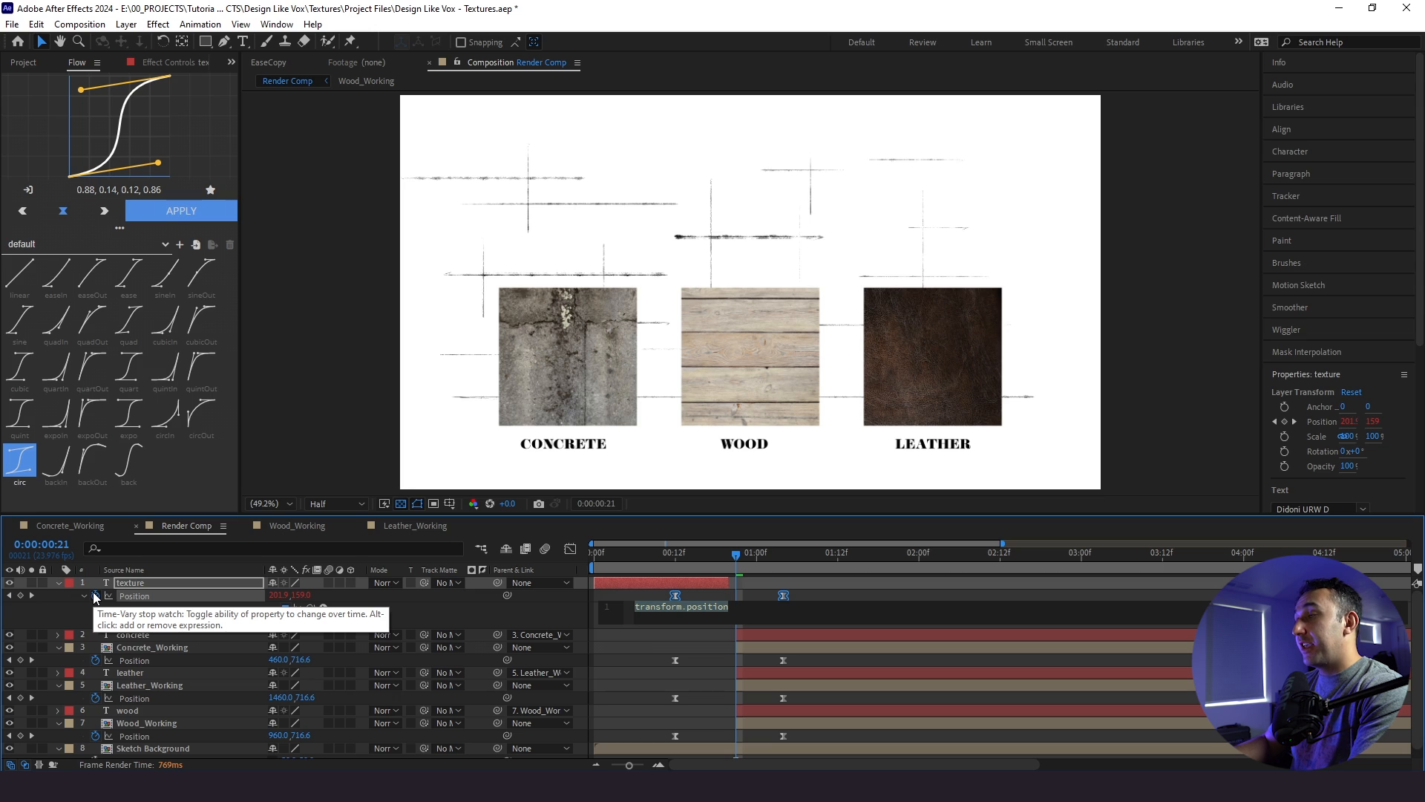
{"action": "type", "text": "posterizeTime(6) "}
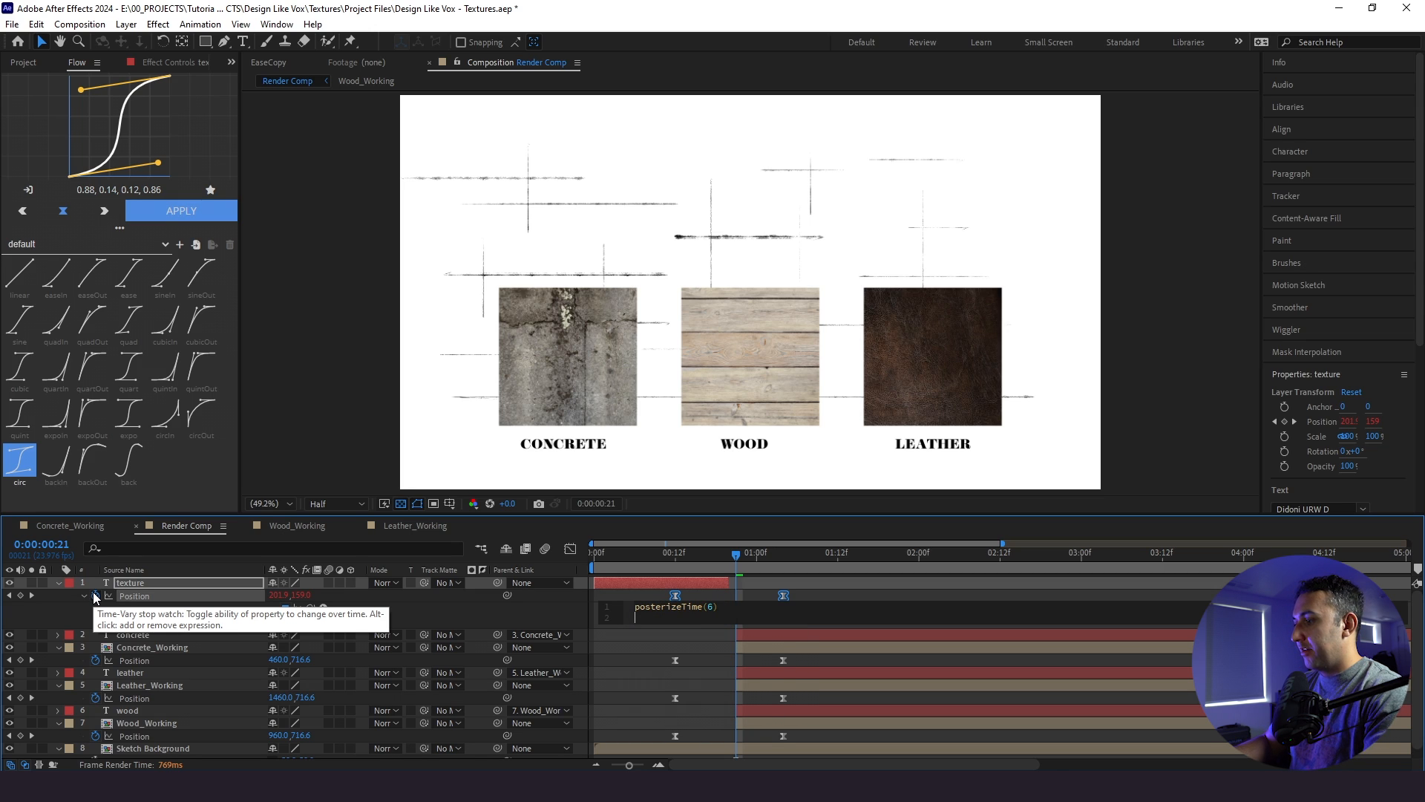
{"action": "type", "text": "wiggle(222,2"}
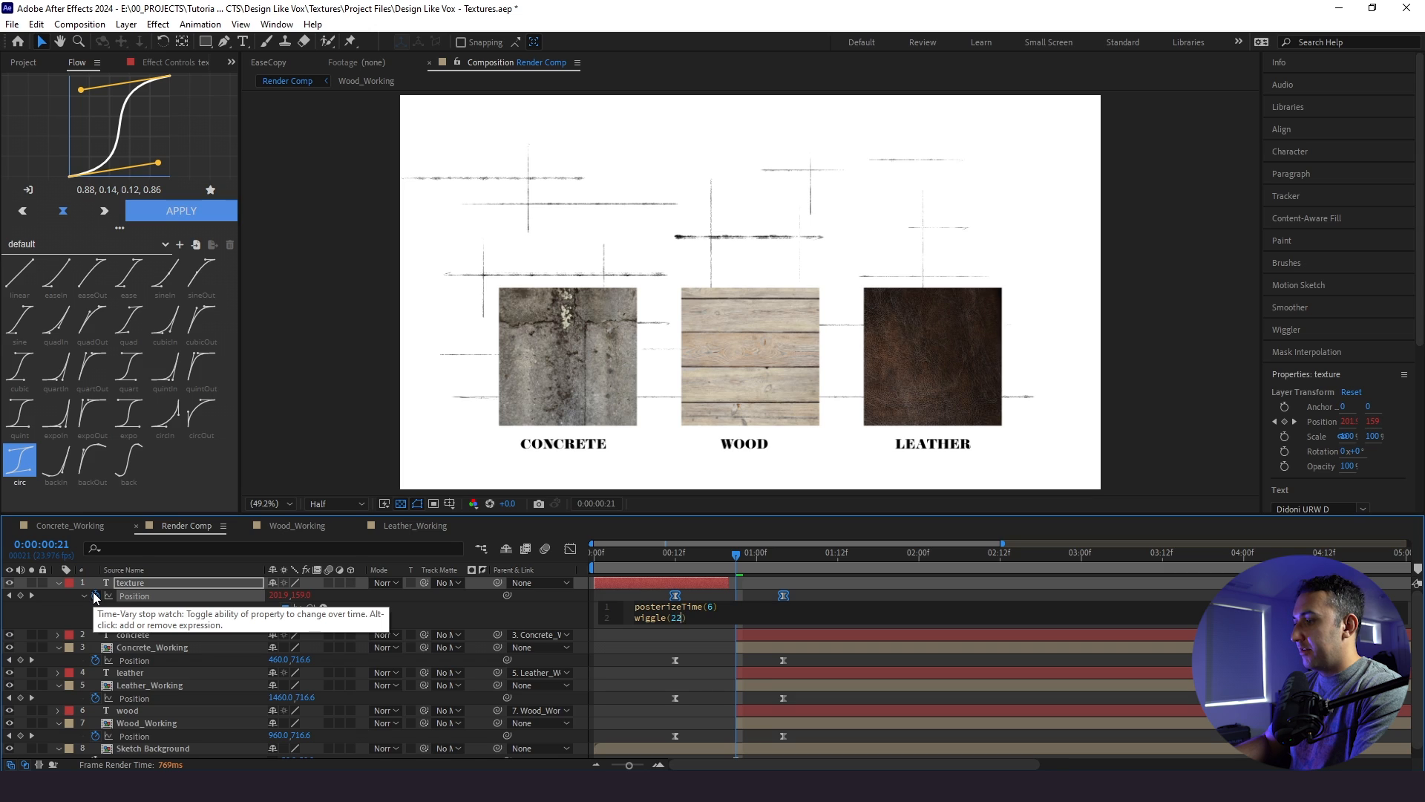
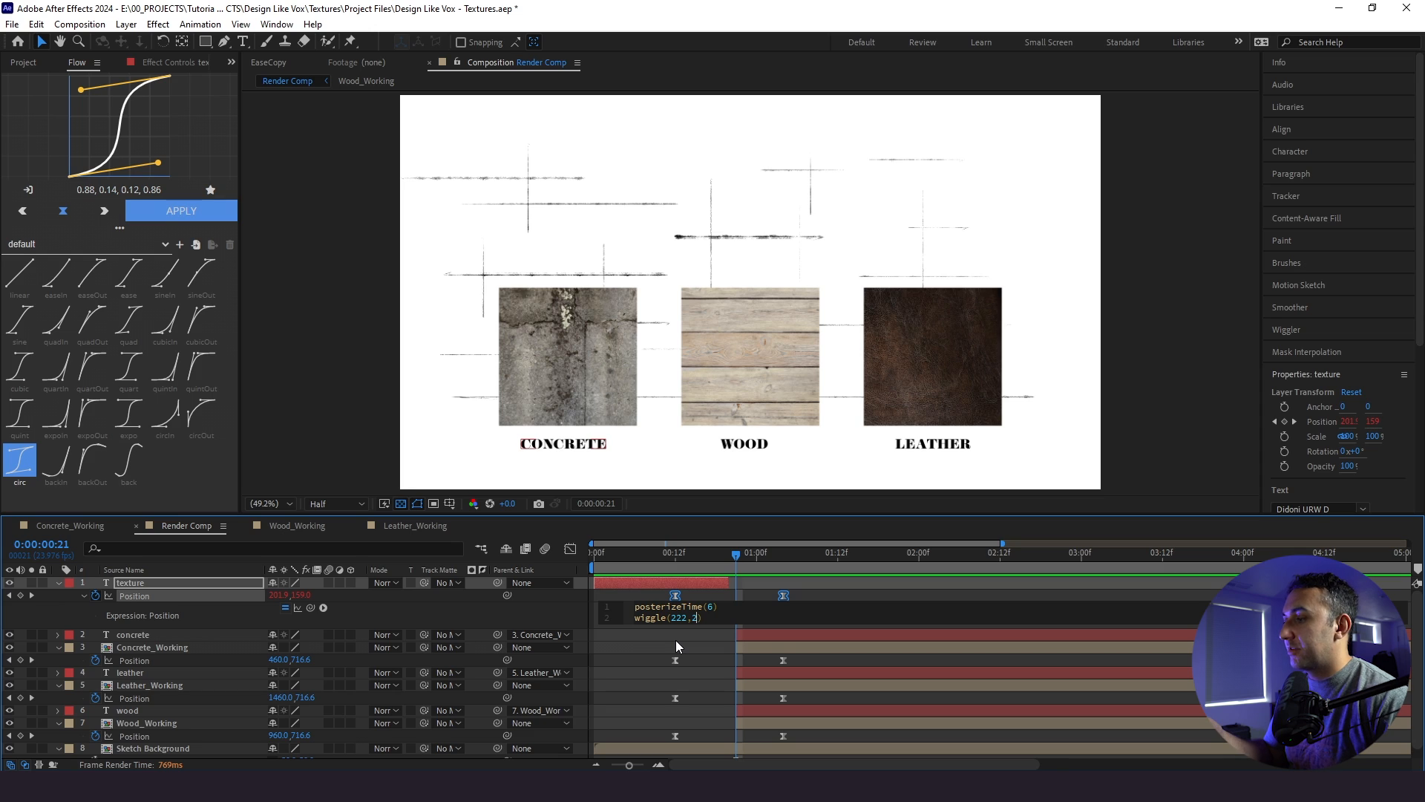
{"action": "left_click", "coordinate": [675, 640]}
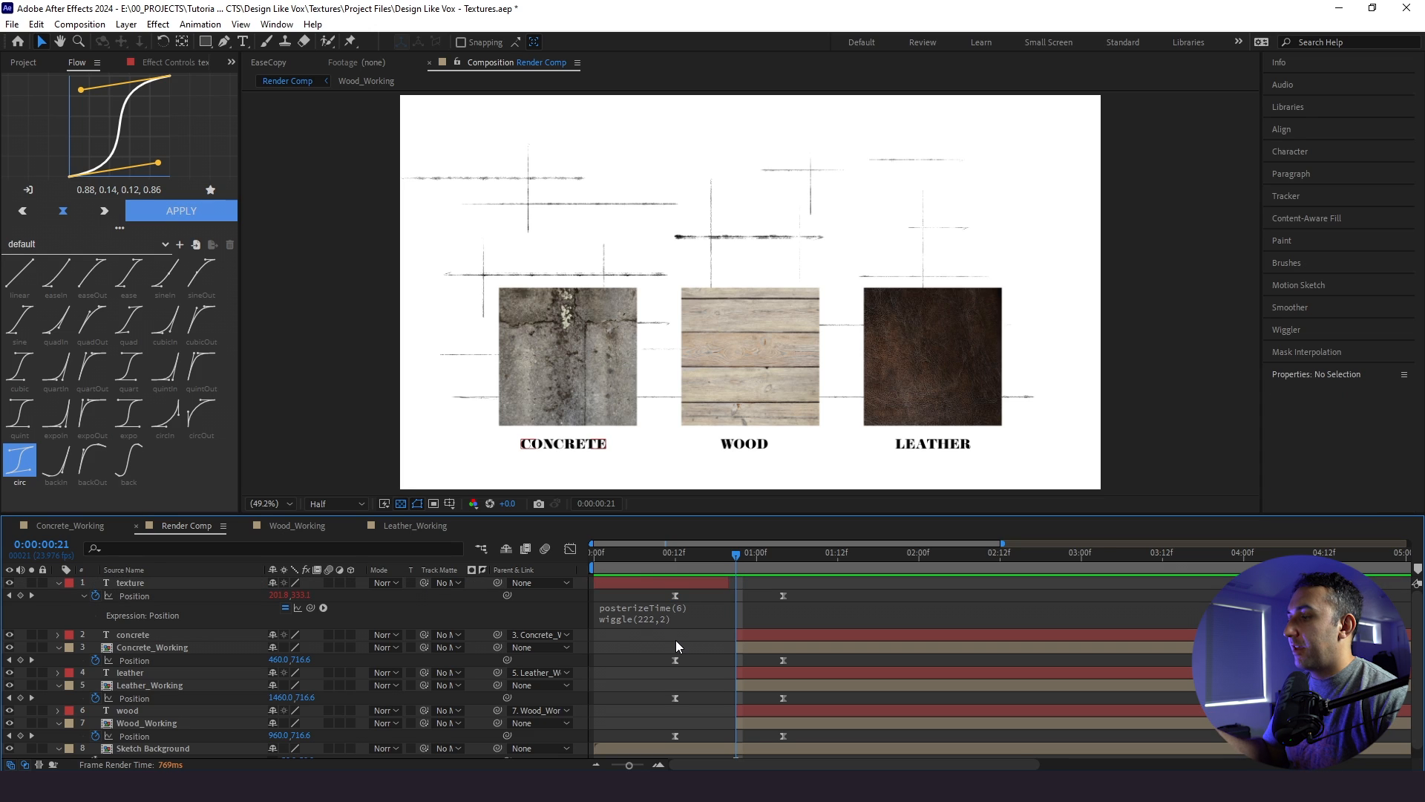
Solo the texture layer and preview its wiggling motion
{"action": "left_click", "coordinate": [32, 583]}
{"action": "left_click_drag", "start_coordinate": [635, 558], "coordinate": [634, 563]}
{"action": "key", "text": "space"}
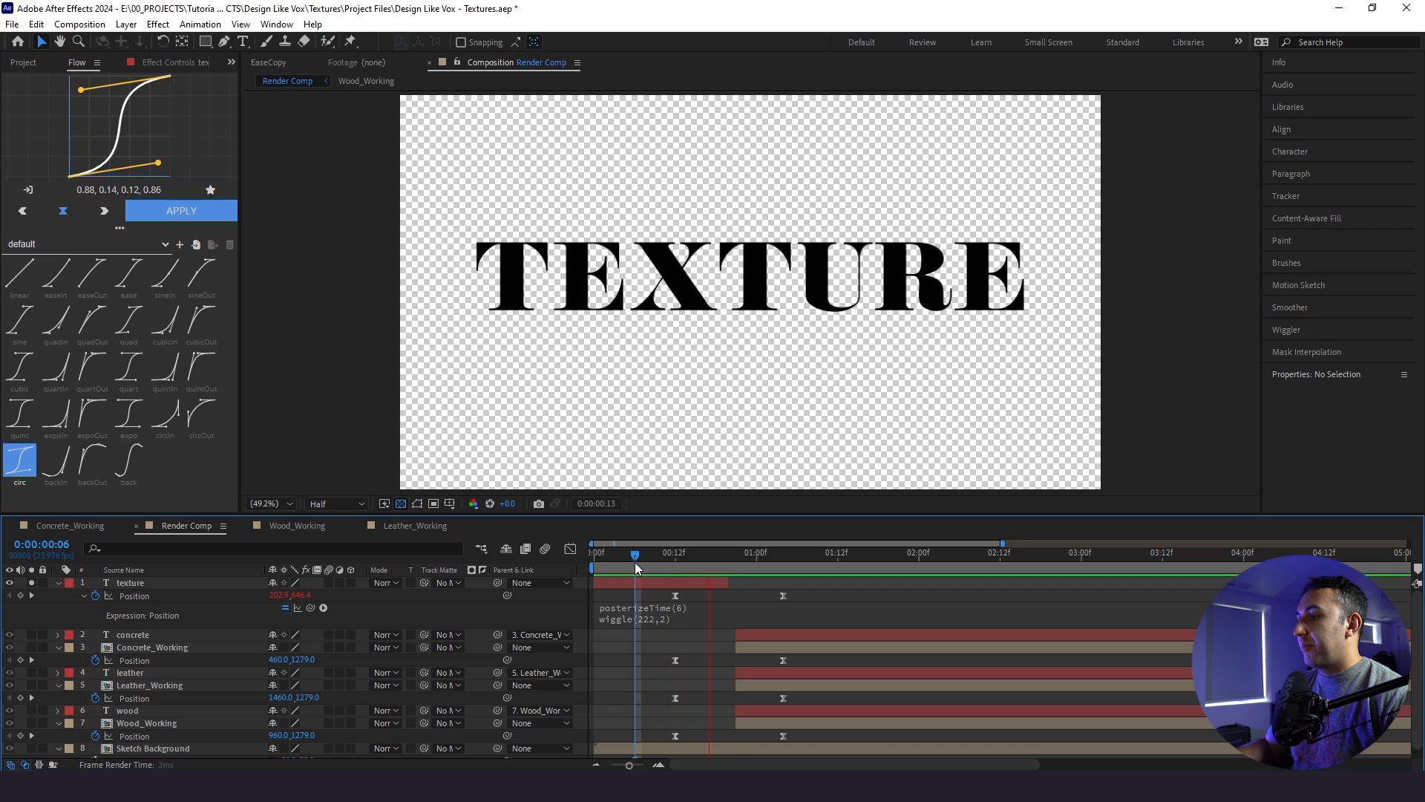
{"action": "key", "text": "space"}
Try a longer texture layer while previewing the wiggle, and trim its end back to 0:00:00:20
{"action": "left_click_drag", "start_coordinate": [728, 583], "coordinate": [890, 583]}
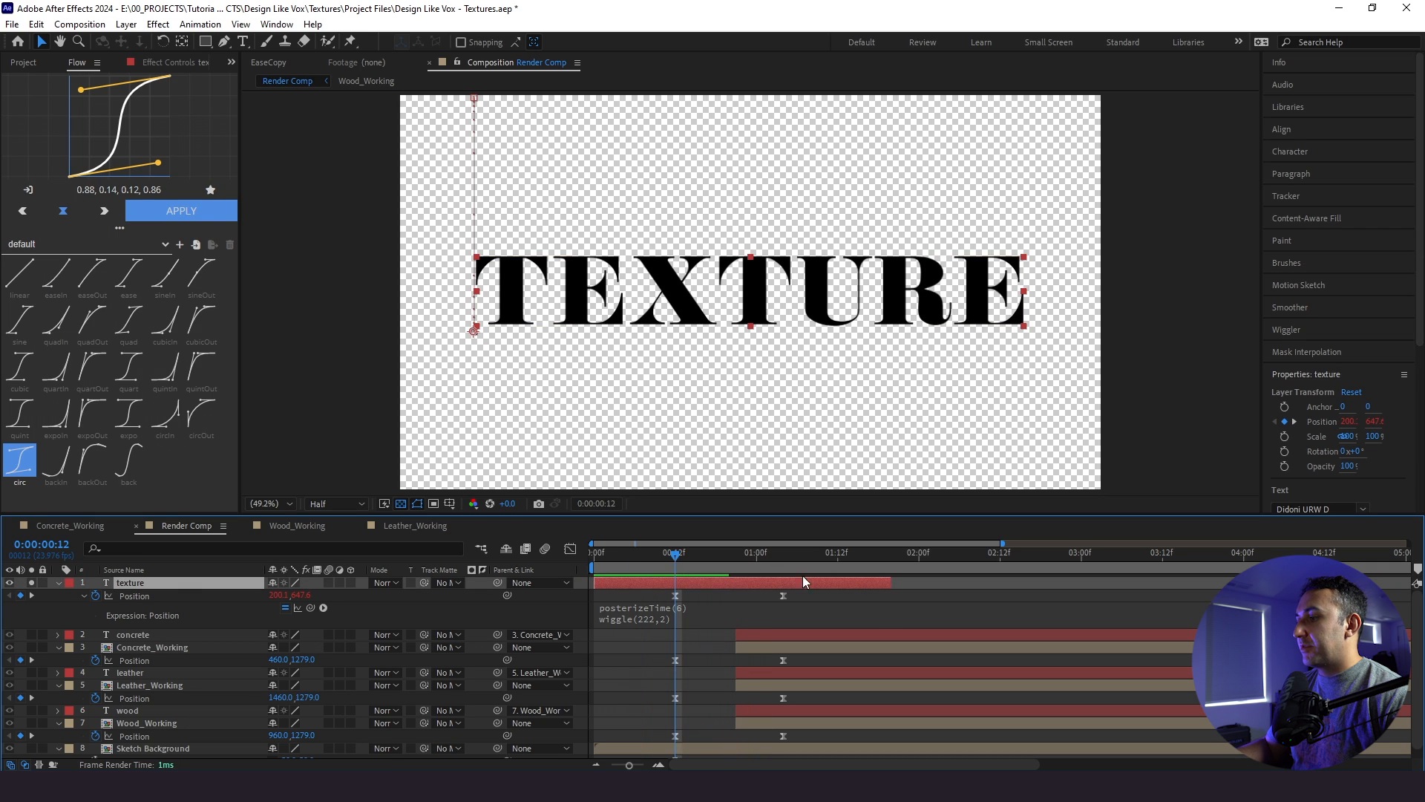
{"action": "left_click", "coordinate": [648, 556]}
{"action": "key", "text": "space"}
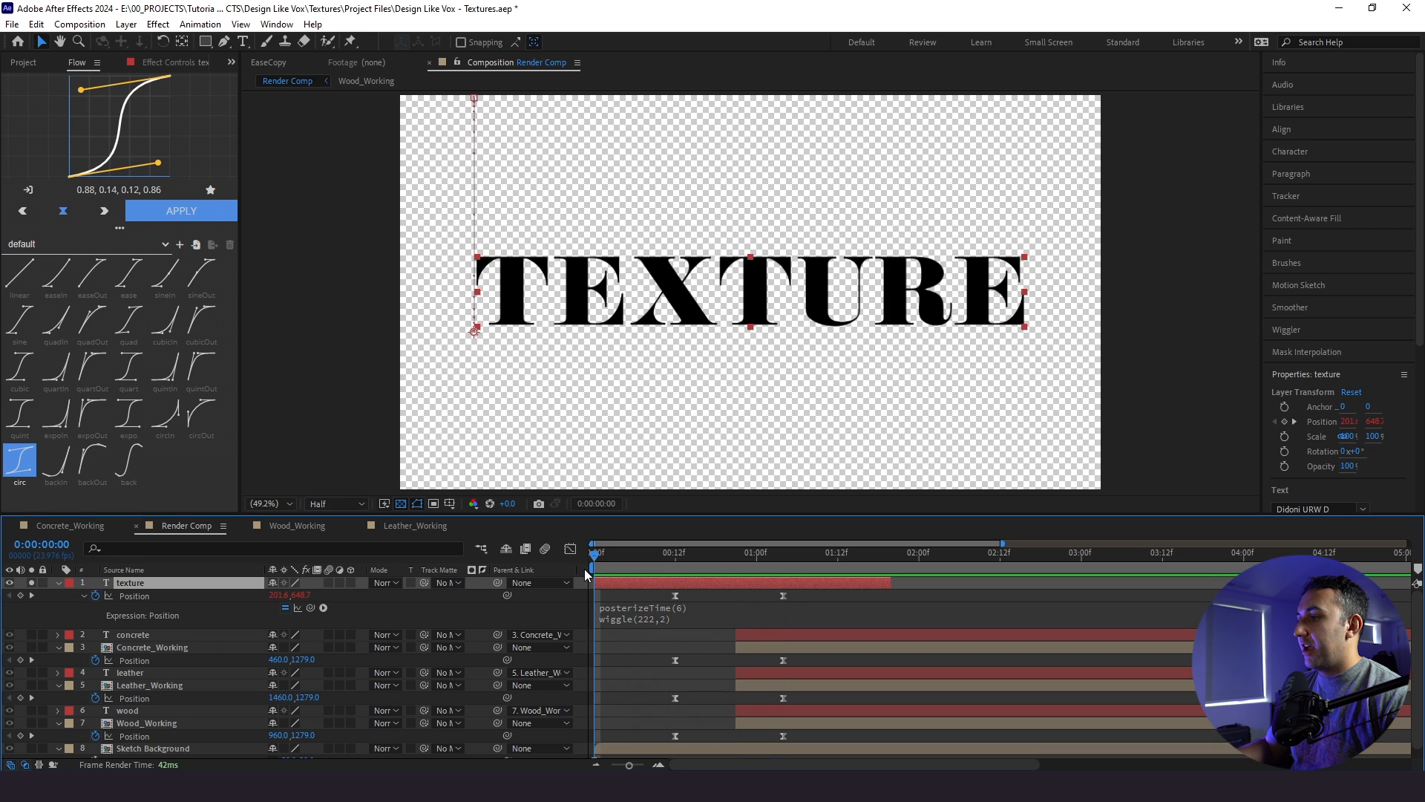
{"action": "key", "text": "space"}
{"action": "left_click", "coordinate": [725, 558]}
{"action": "key", "text": "alt+bracketright"}
{"action": "key", "text": "j"}
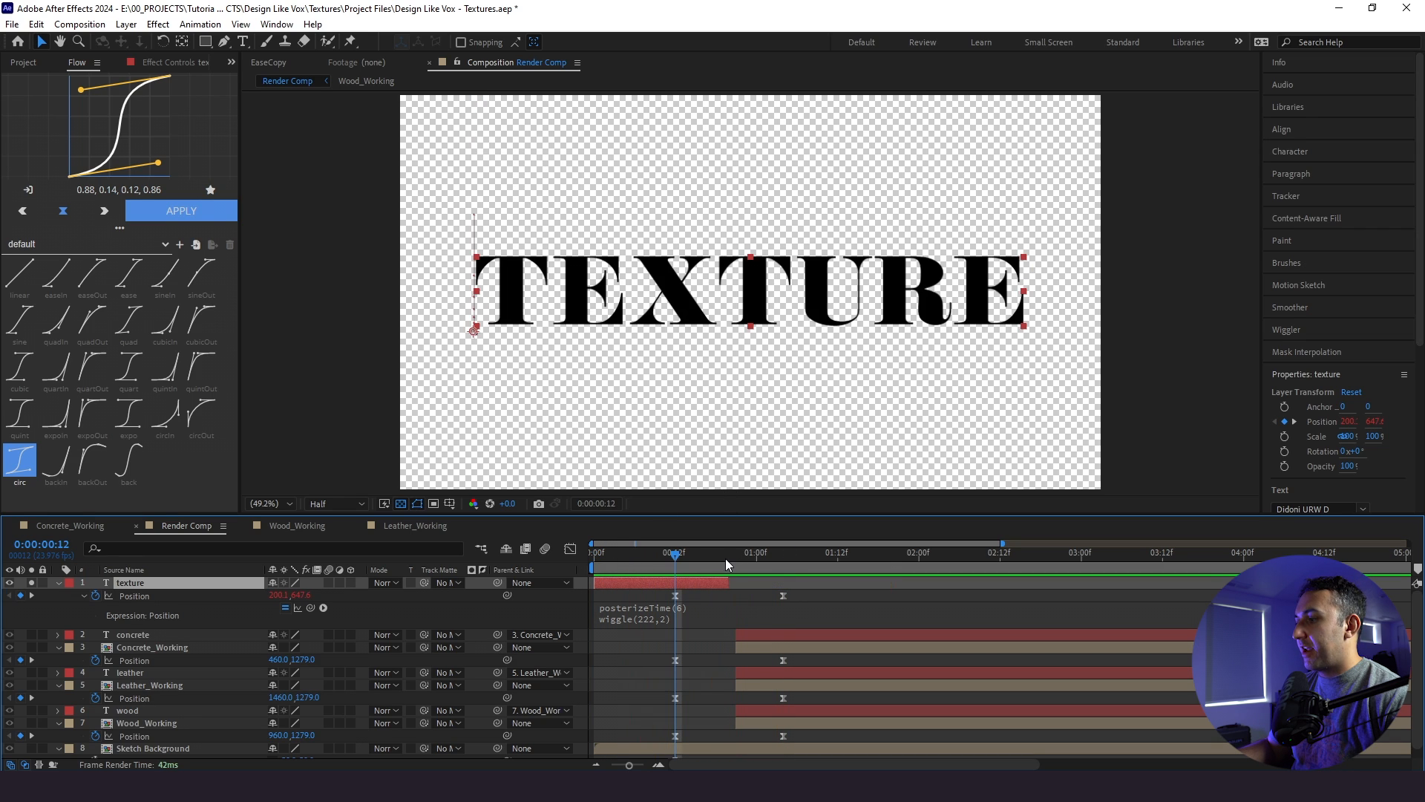
{"action": "left_click", "coordinate": [651, 567]}
{"action": "key", "text": "space"}
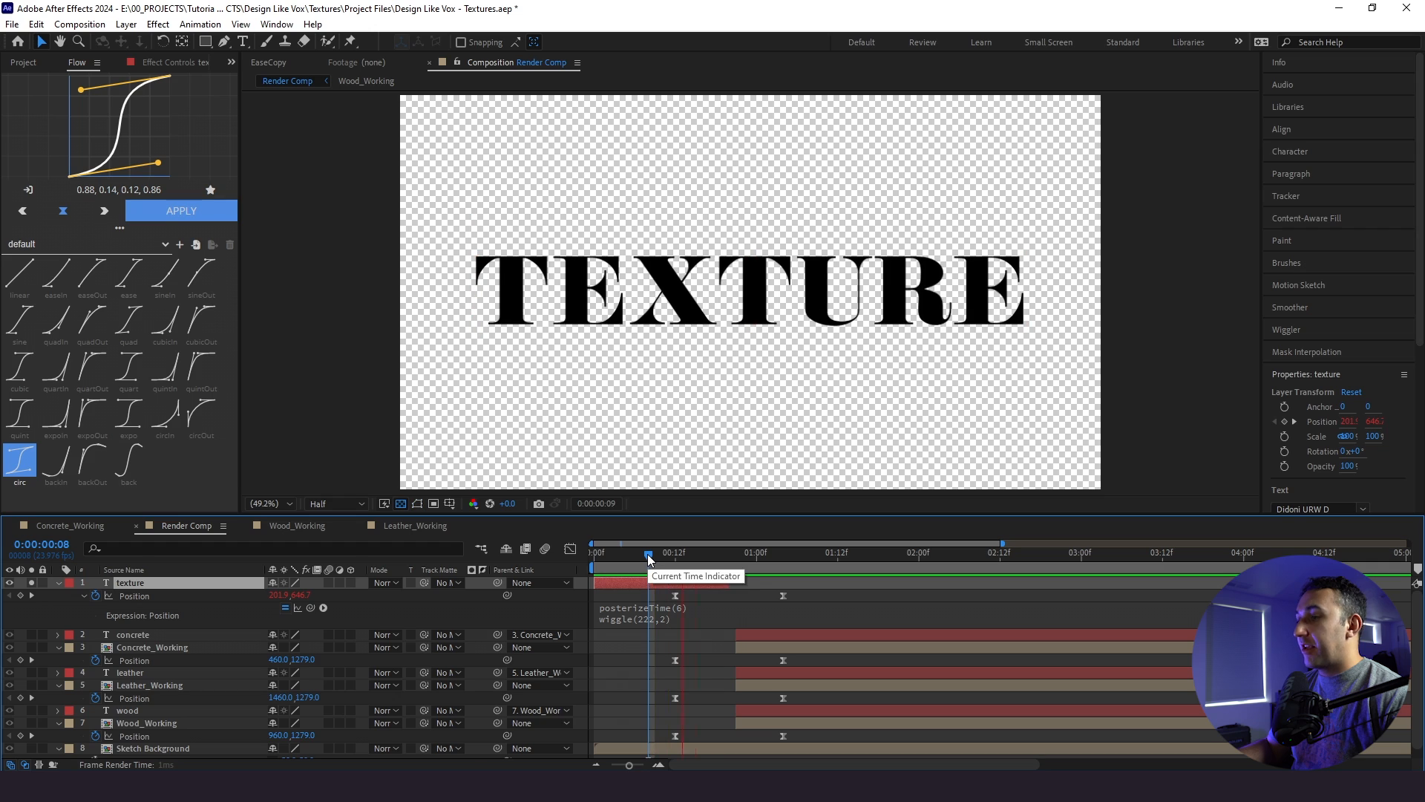
{"action": "key", "text": "space"}
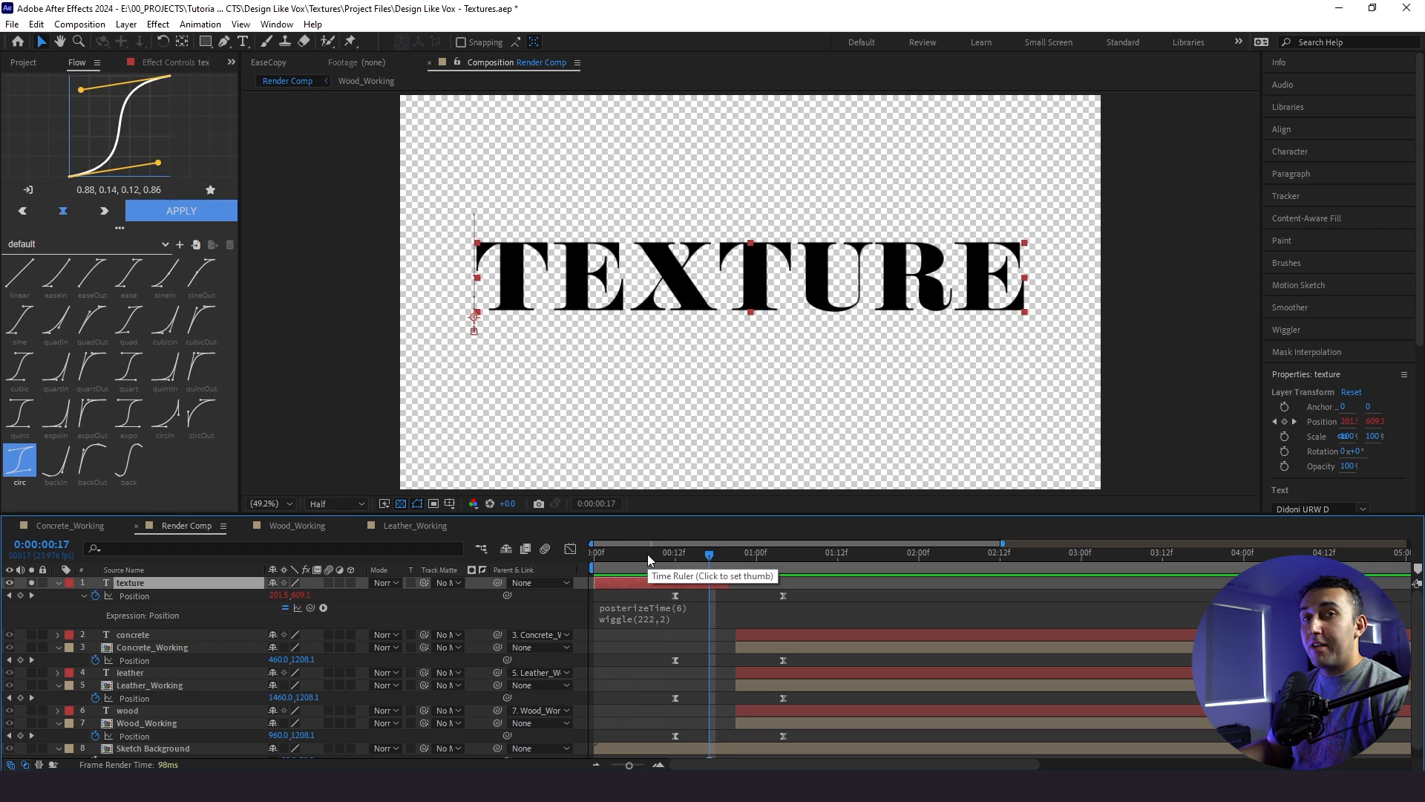
Copy only the expression from the texture layer's Position and paste it onto the Position of Concrete_Working, Leather_Working and Wood_Working
{"action": "right_click", "coordinate": [130, 604]}
{"action": "left_click", "coordinate": [173, 536]}
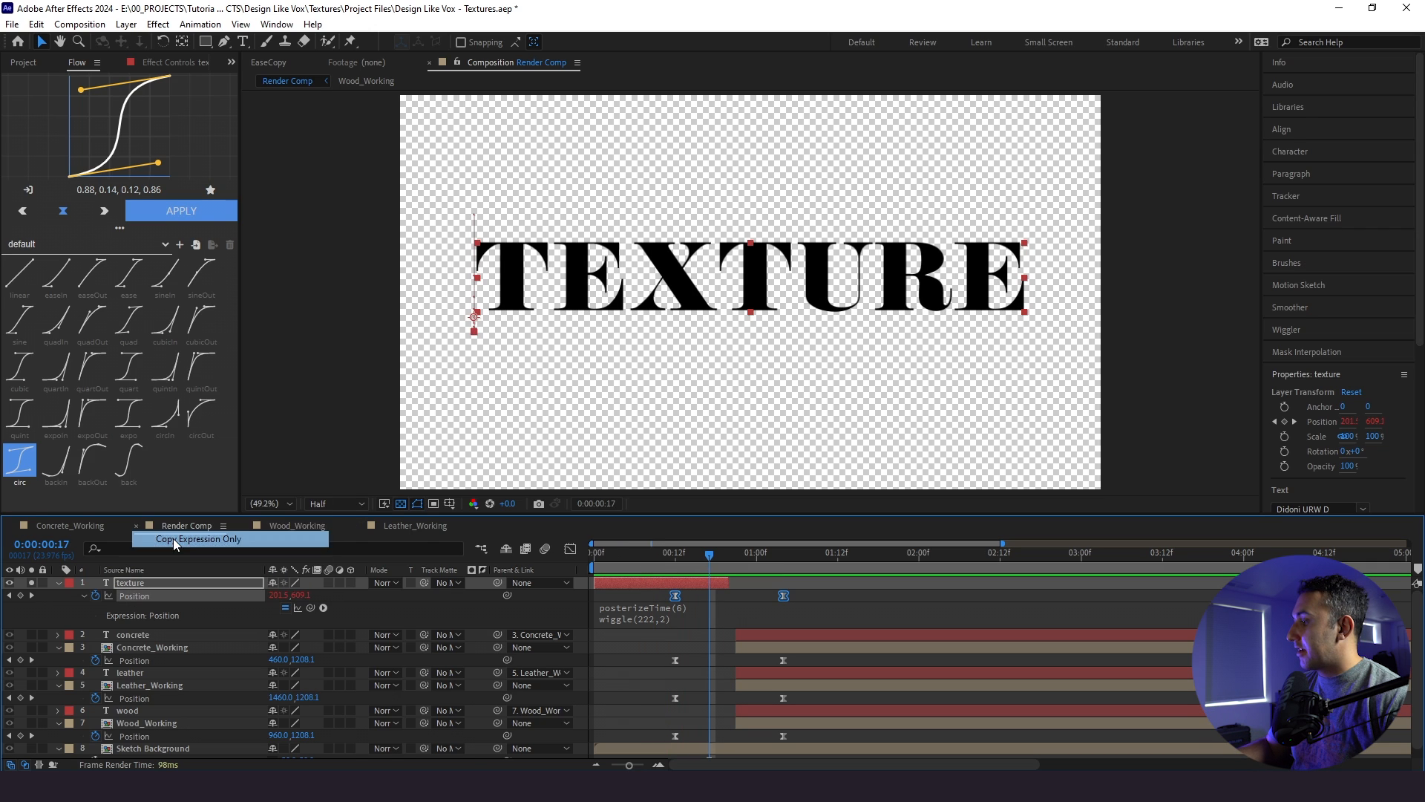
{"action": "left_click", "coordinate": [146, 658]}
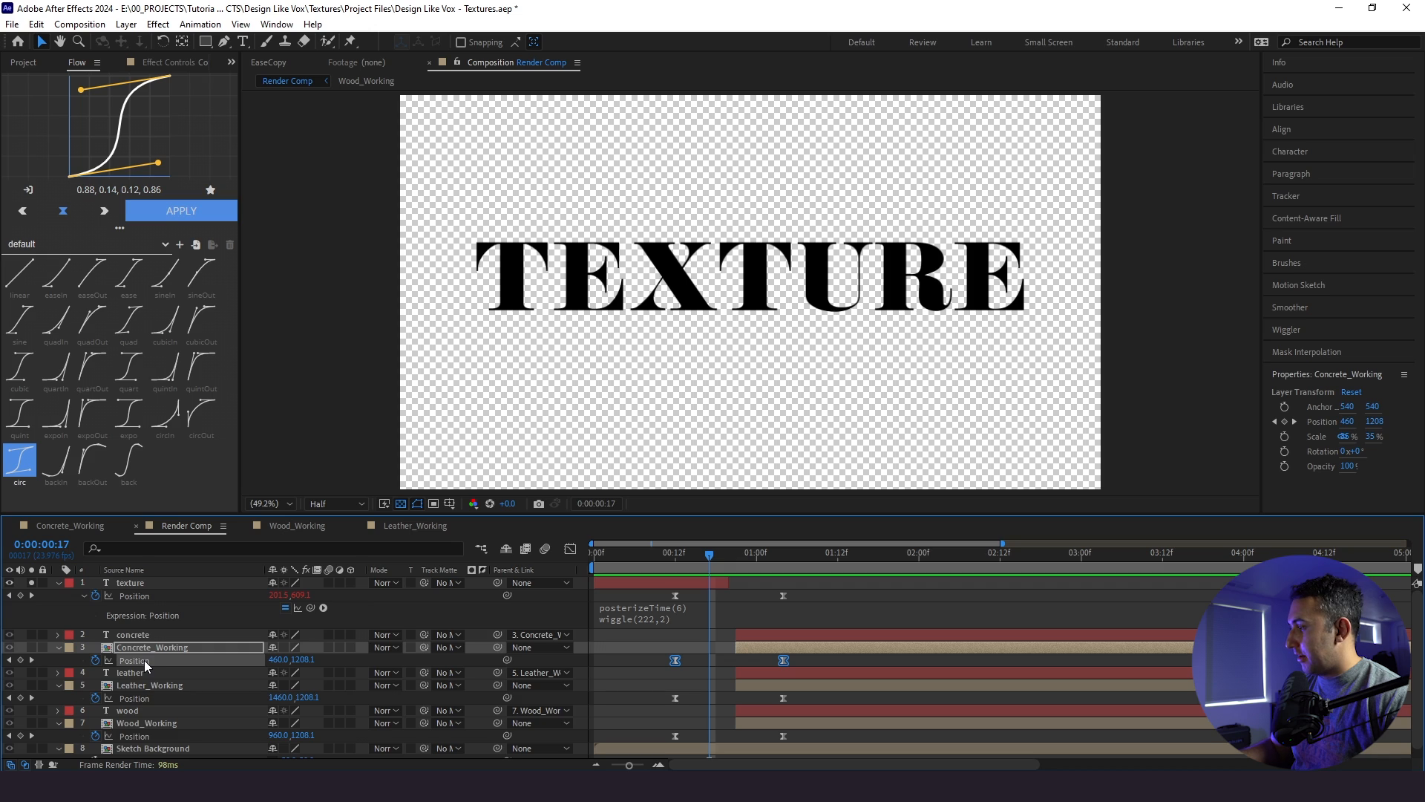
{"action": "left_click", "coordinate": [147, 693]}
{"action": "key", "text": "ctrl+v"}
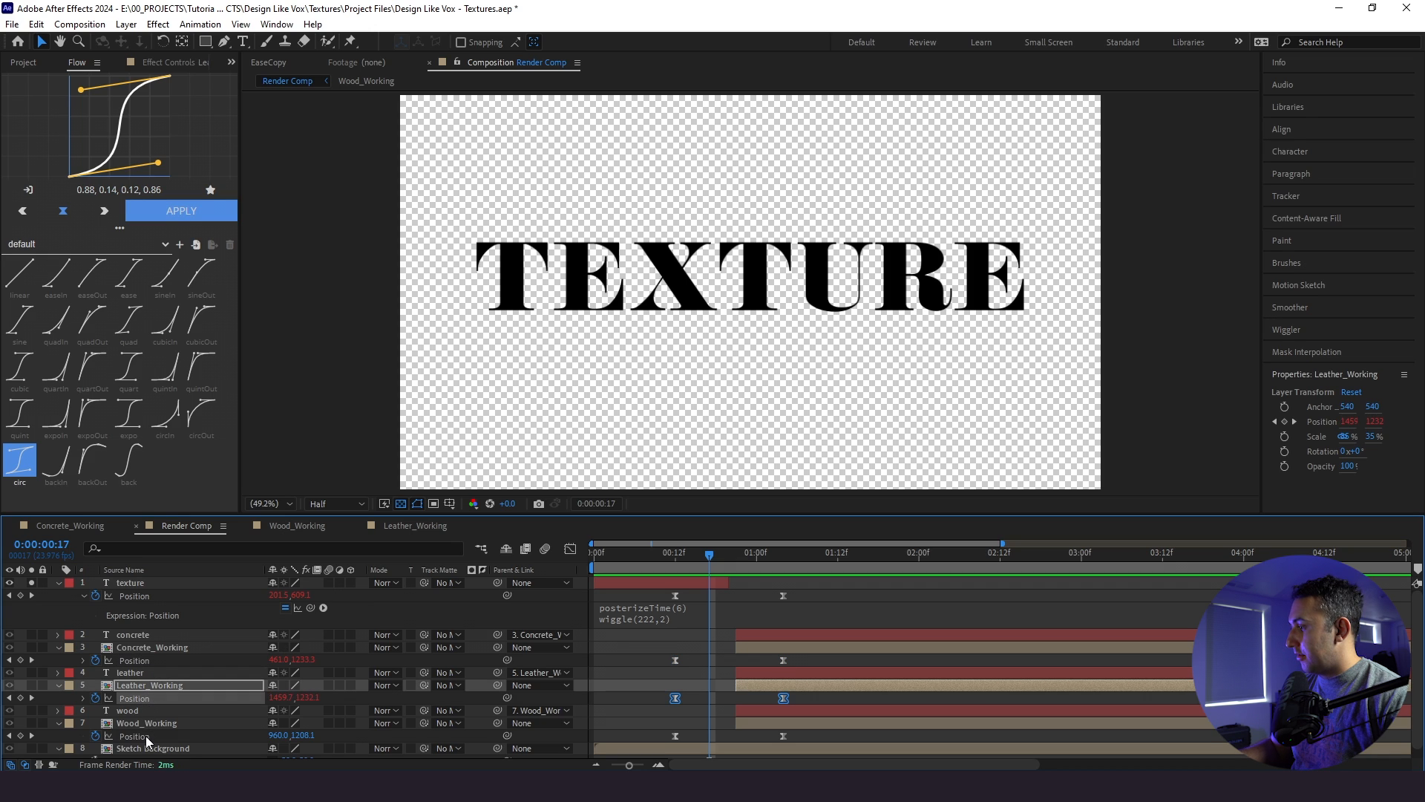
{"action": "left_click", "coordinate": [145, 737]}
{"action": "key", "text": "ctrl+v"}
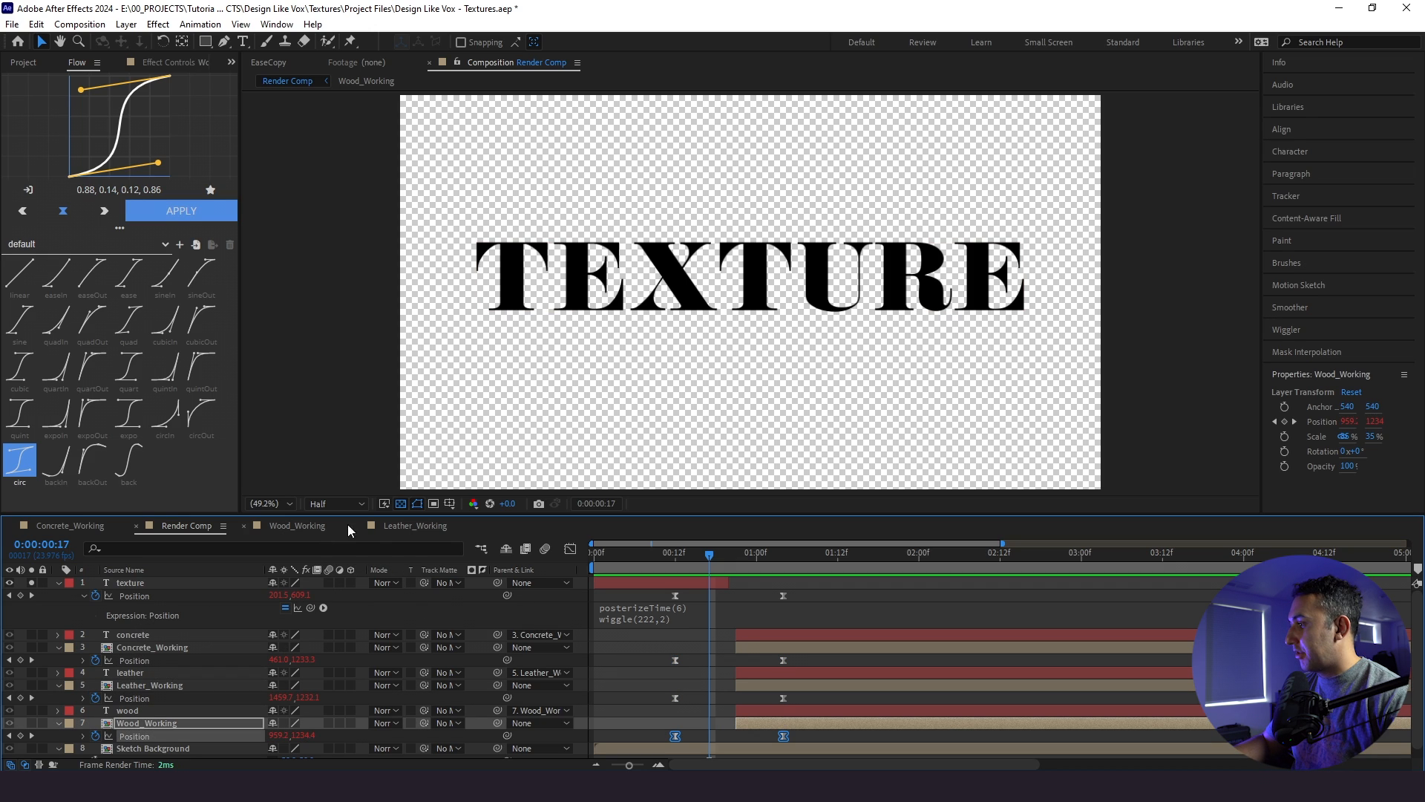
Turn off solo for the texture layer and return the current time to 0:00:00:02
{"action": "left_click", "coordinate": [399, 505]}
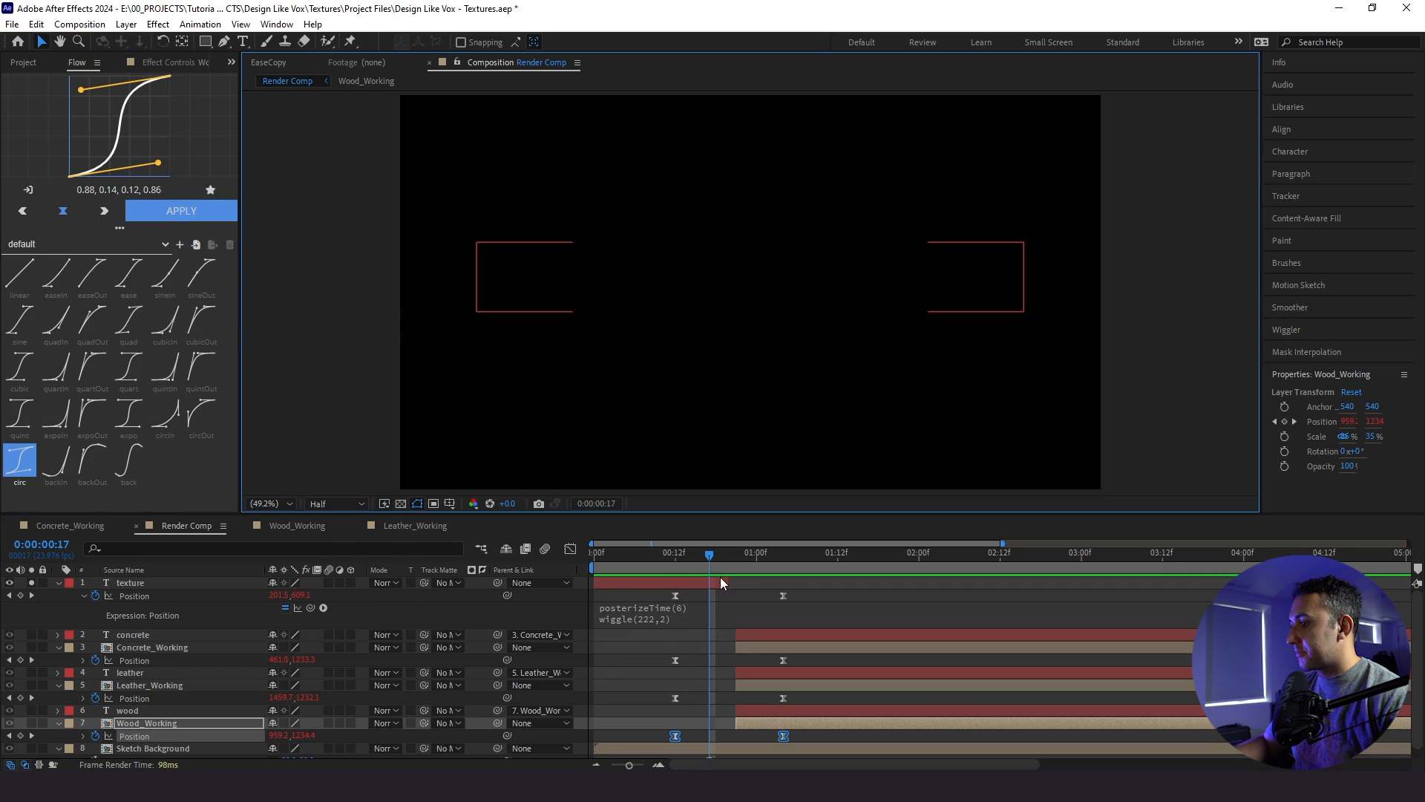
{"action": "left_click", "coordinate": [402, 507]}
{"action": "left_click", "coordinate": [31, 583]}
{"action": "left_click_drag", "start_coordinate": [696, 557], "coordinate": [601, 576]}
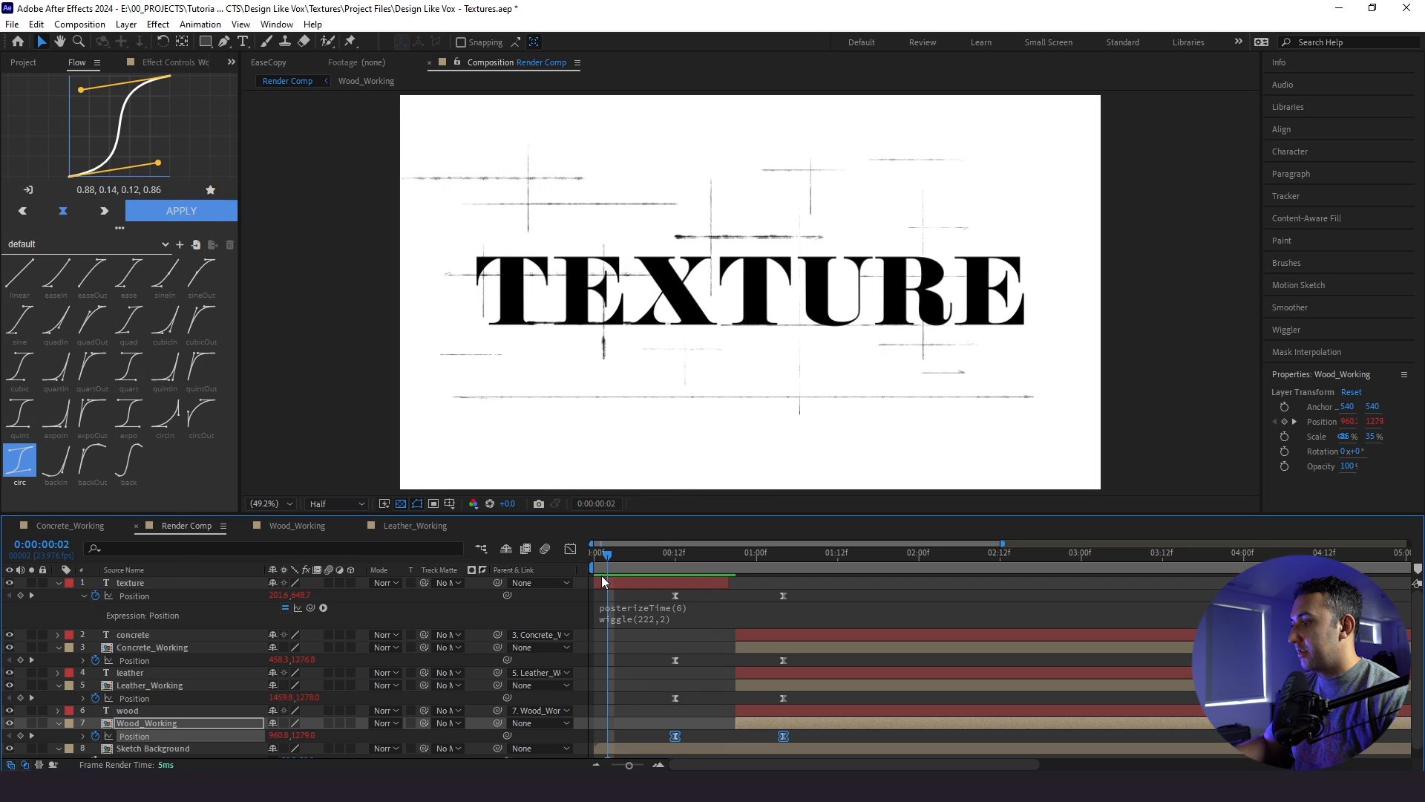
Preview the transition from the wiggling TEXTURE title to the three texture squares from several start times
{"action": "key", "text": "space"}
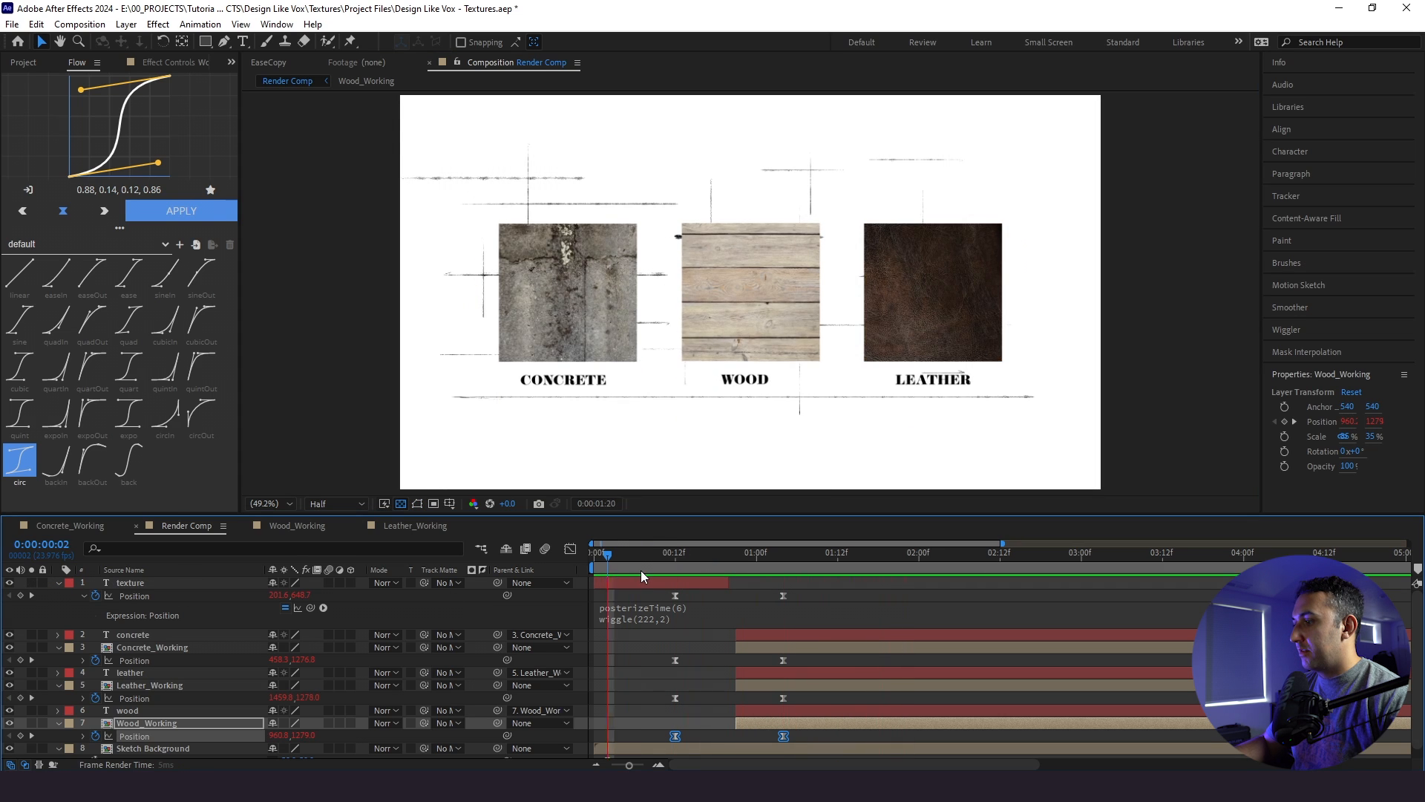
{"action": "left_click", "coordinate": [639, 570]}
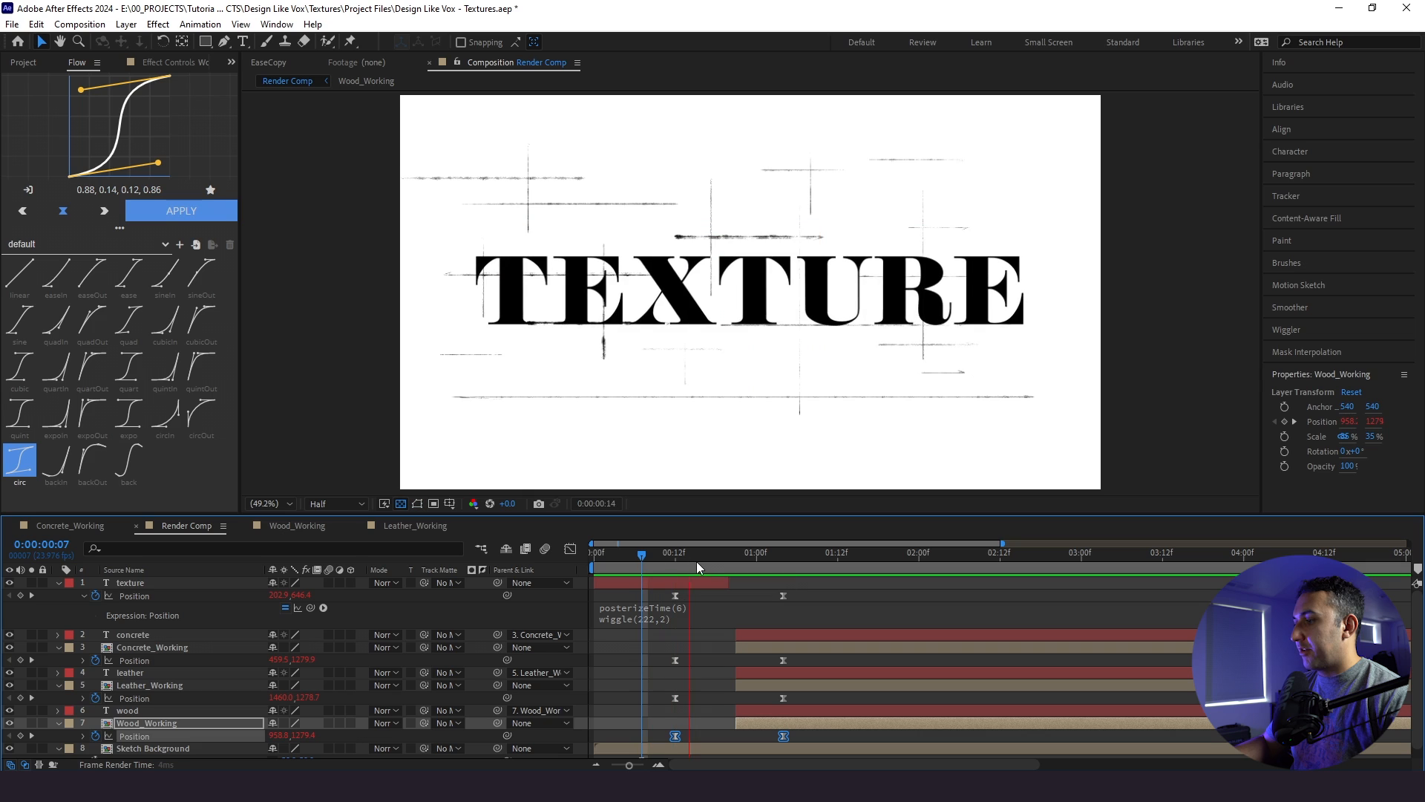
{"action": "left_click", "coordinate": [669, 568]}
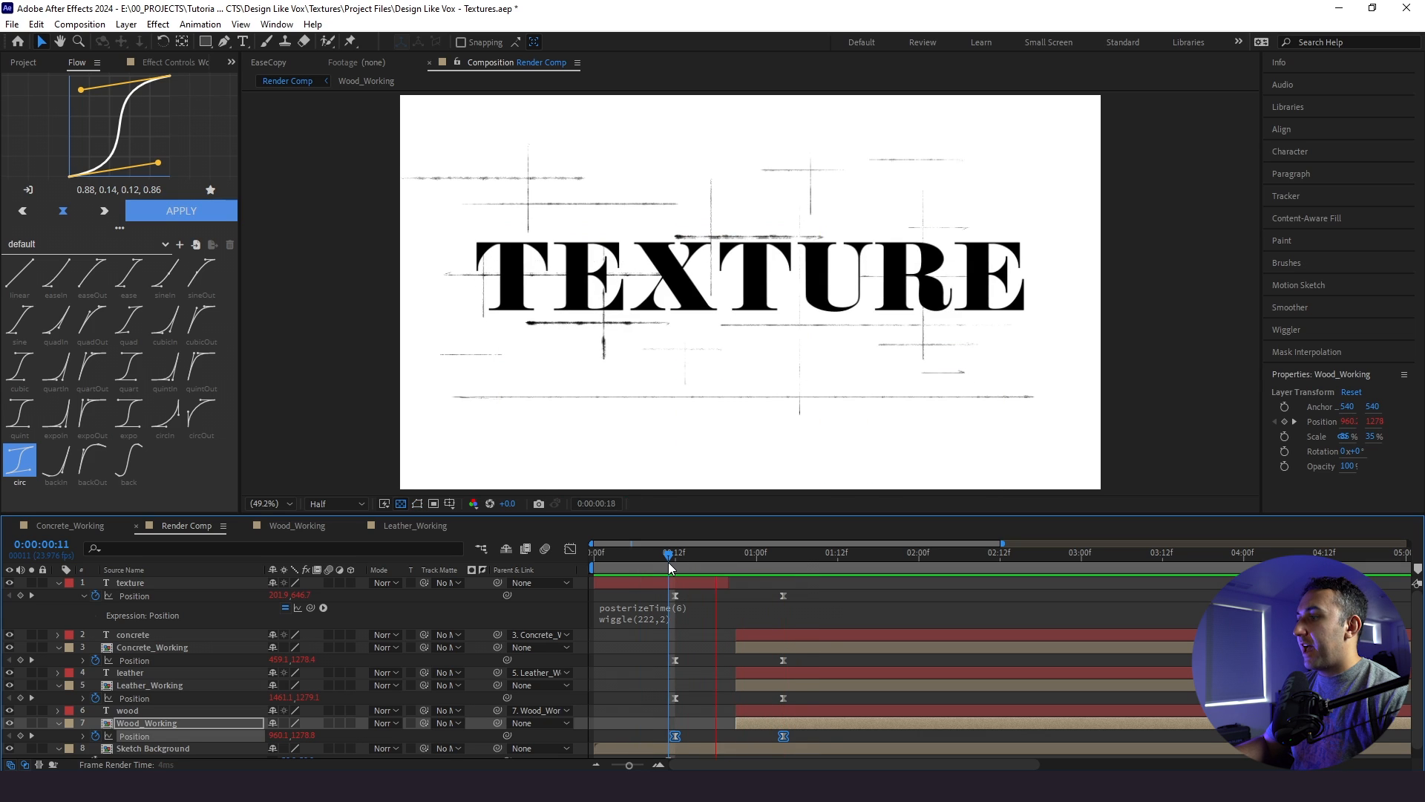
{"action": "key", "text": "space"}
{"action": "key", "text": "space"}
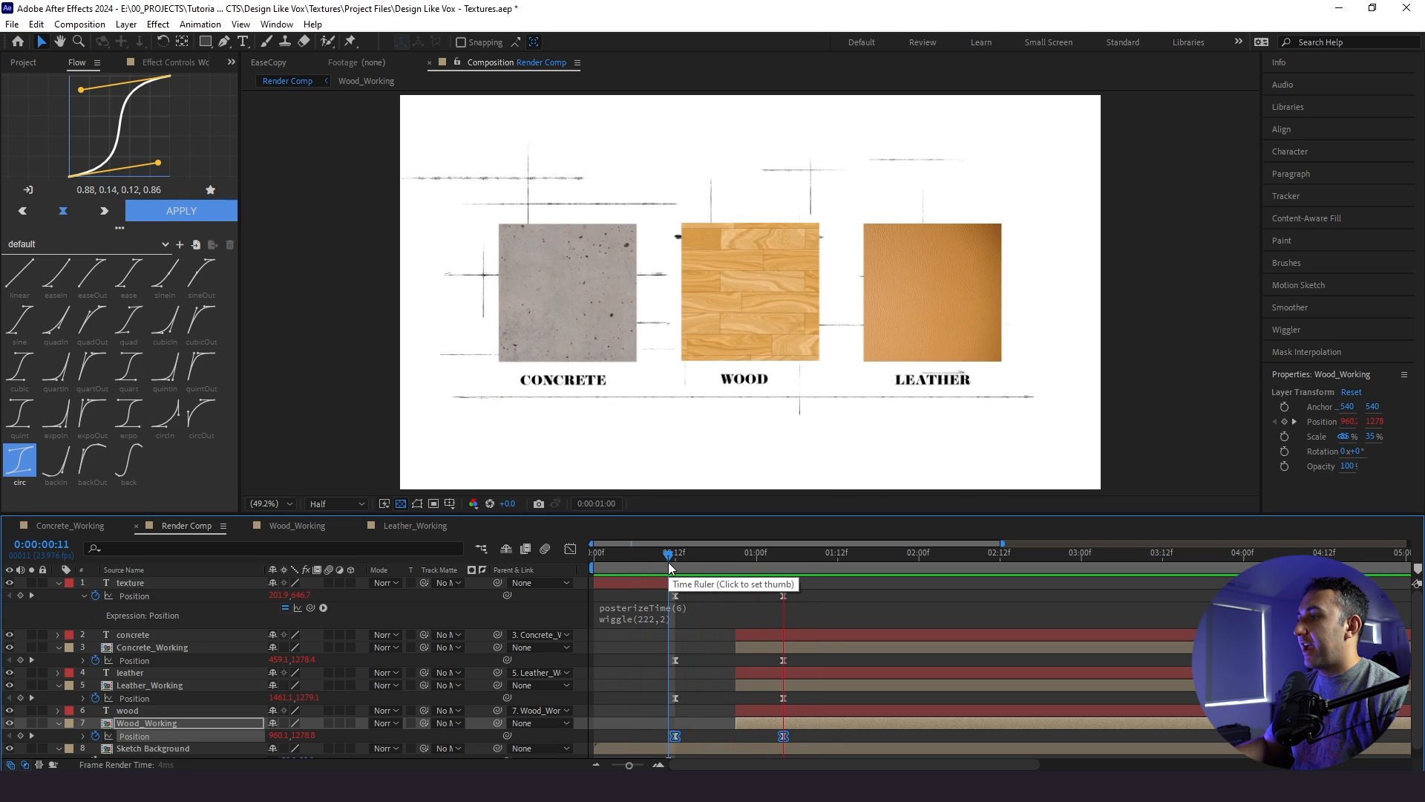
{"action": "key", "text": "space"}
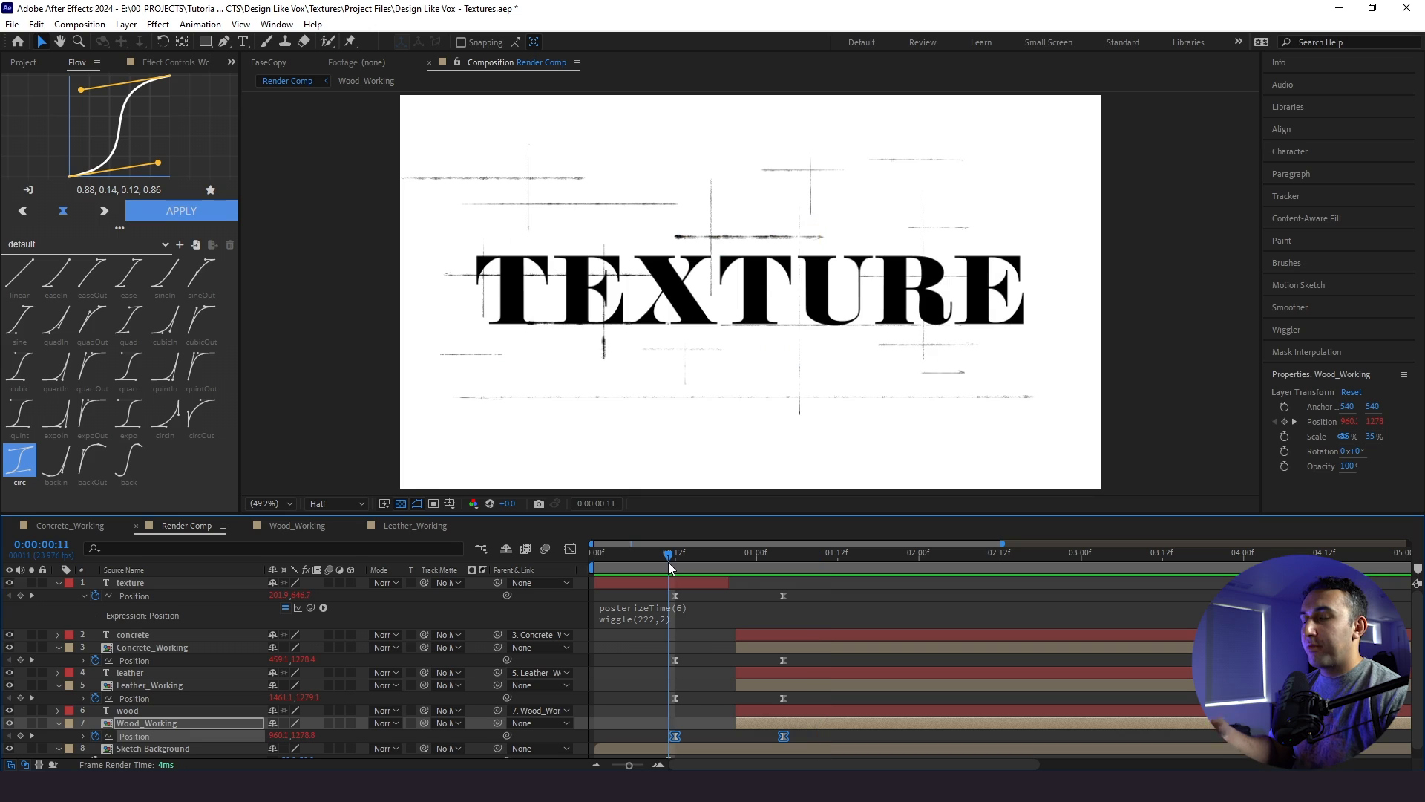
Raise the starting Position keyframes of Concrete_Working, Leather_Working and Wood_Working at 0:00:00:12 to a Y of about 1159
{"action": "left_click_drag", "start_coordinate": [670, 569], "coordinate": [739, 581]}
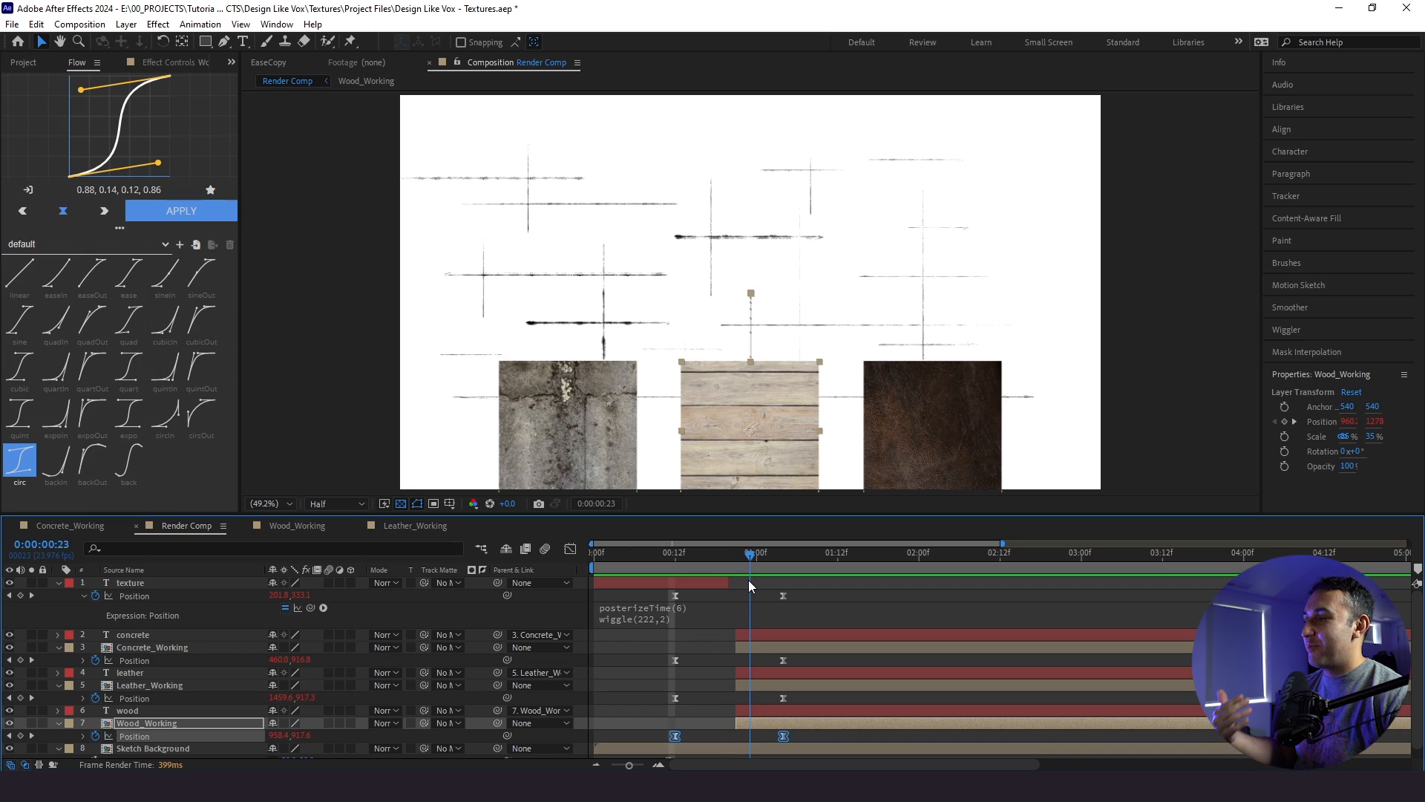
{"action": "left_click_drag", "start_coordinate": [738, 582], "coordinate": [677, 590]}
{"action": "left_click_drag", "start_coordinate": [689, 649], "coordinate": [663, 744]}
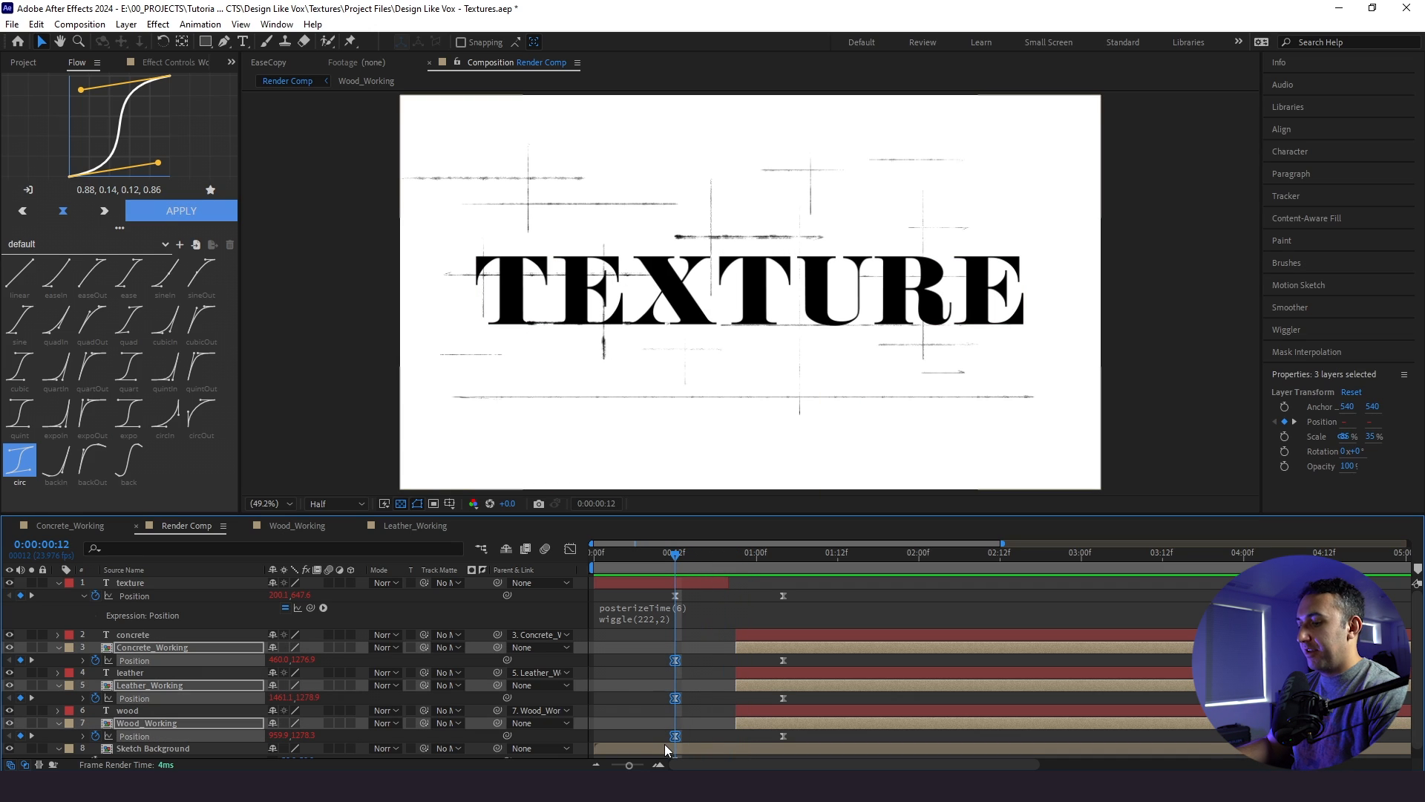
{"action": "key", "text": "shift+Up"}
{"action": "key", "text": "shift+Up"}
{"action": "key", "text": "shift+Up"}
{"action": "key", "text": "shift+Up"}
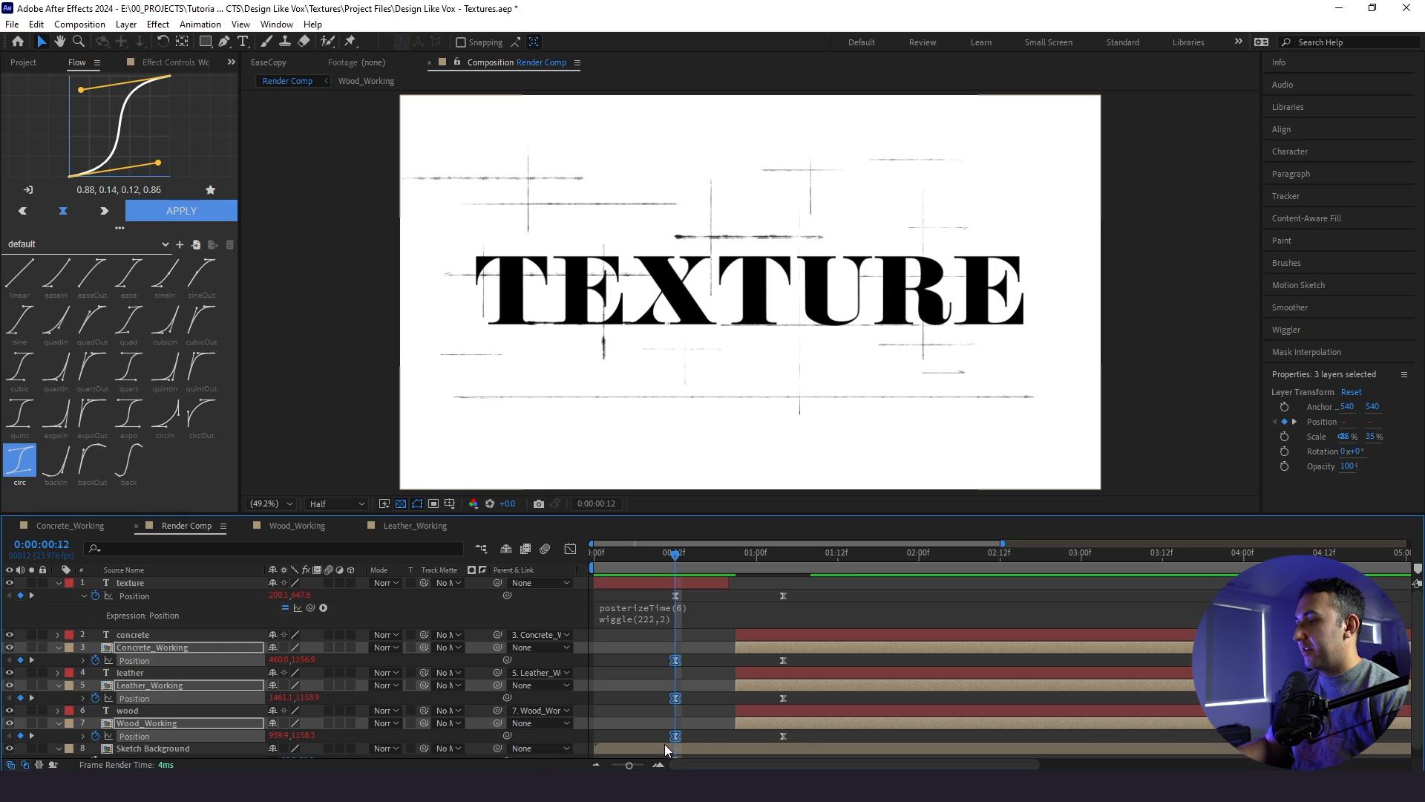
{"action": "left_click", "coordinate": [728, 613]}
{"action": "key", "text": "BackSpace"}
{"action": "left_click", "coordinate": [716, 652]}
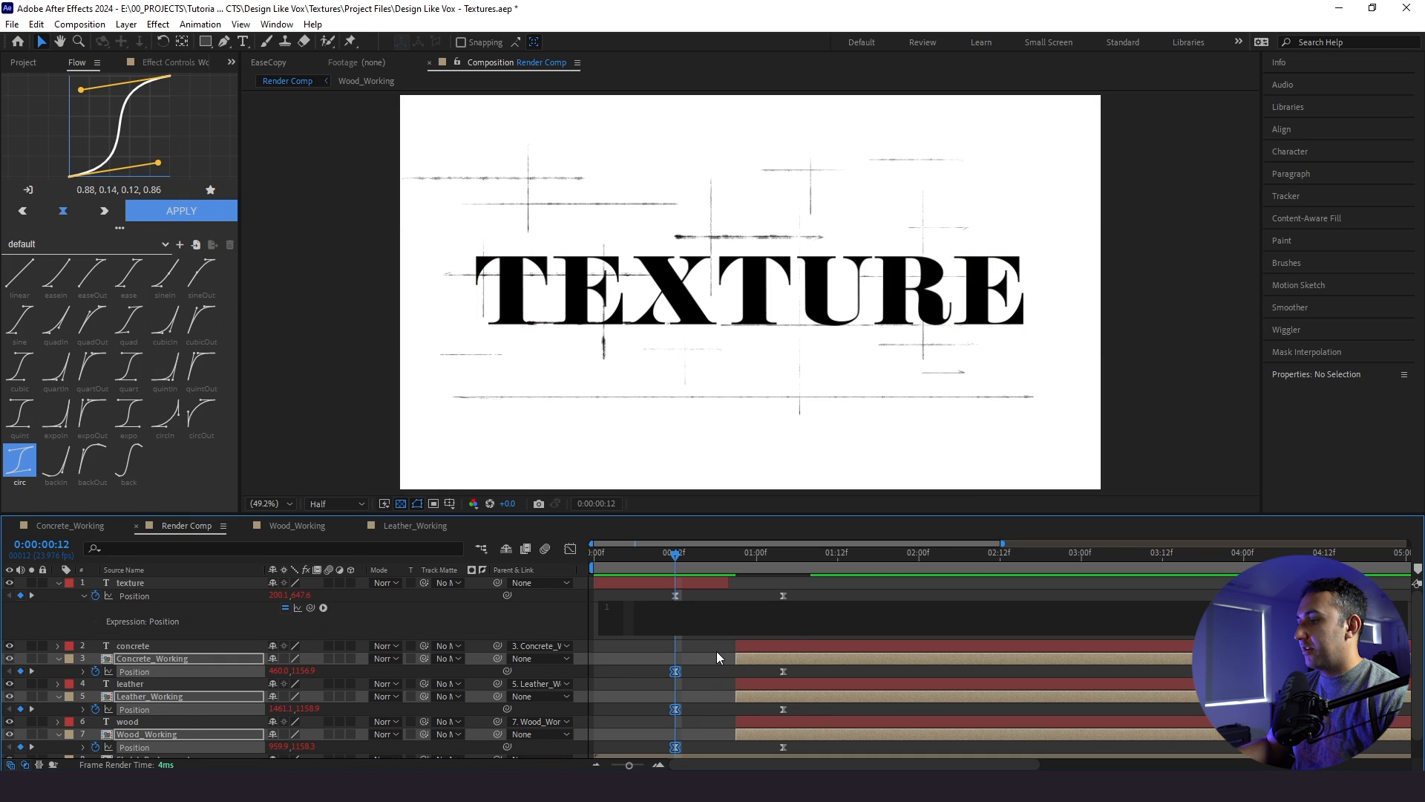
{"action": "key", "text": "ctrl+z"}
{"action": "left_click", "coordinate": [716, 653]}
Preview the transition and raise the 0:00:00:12 Position keyframes of the three Working layers further, to a Y of about 939
{"action": "key", "text": "space"}
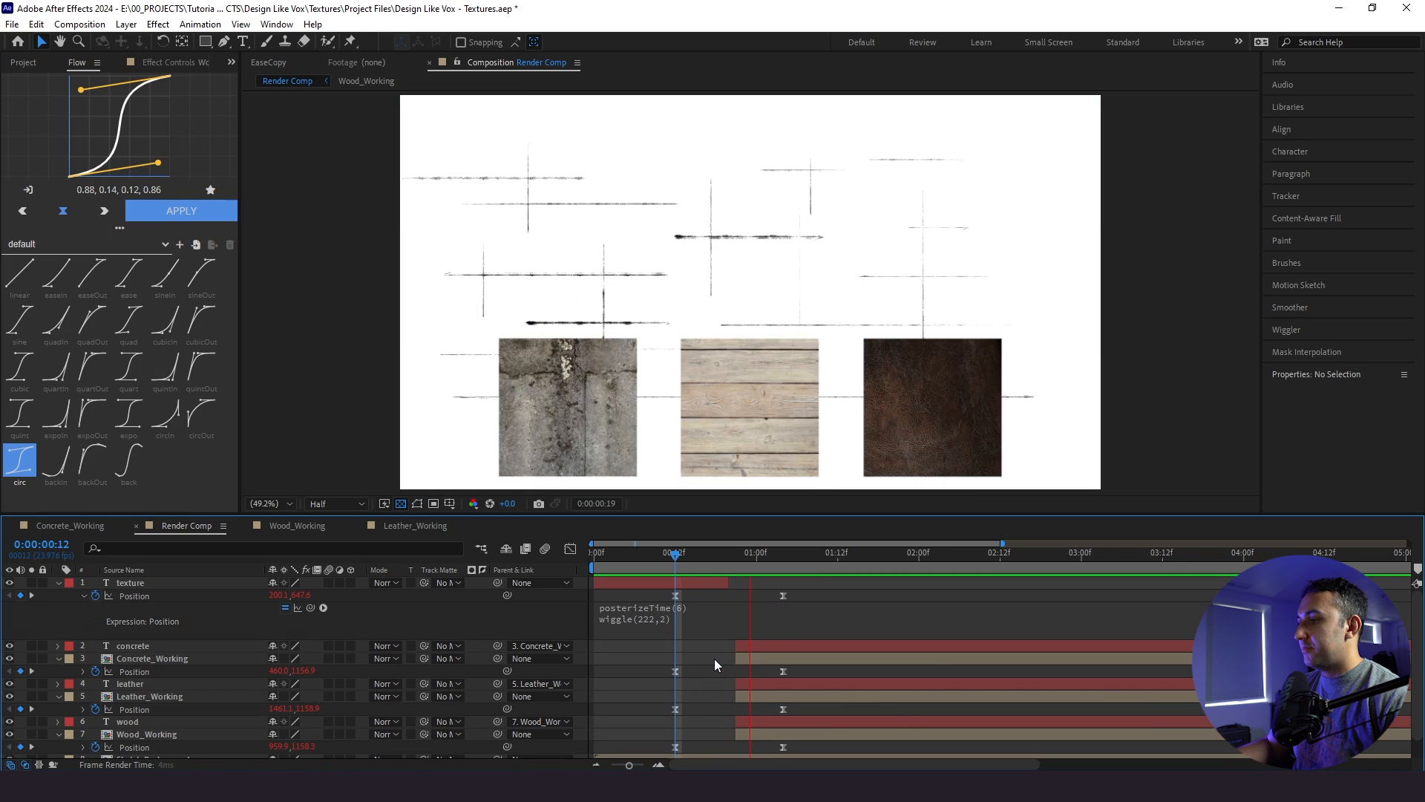
{"action": "key", "text": "space"}
{"action": "left_click", "coordinate": [676, 671]}
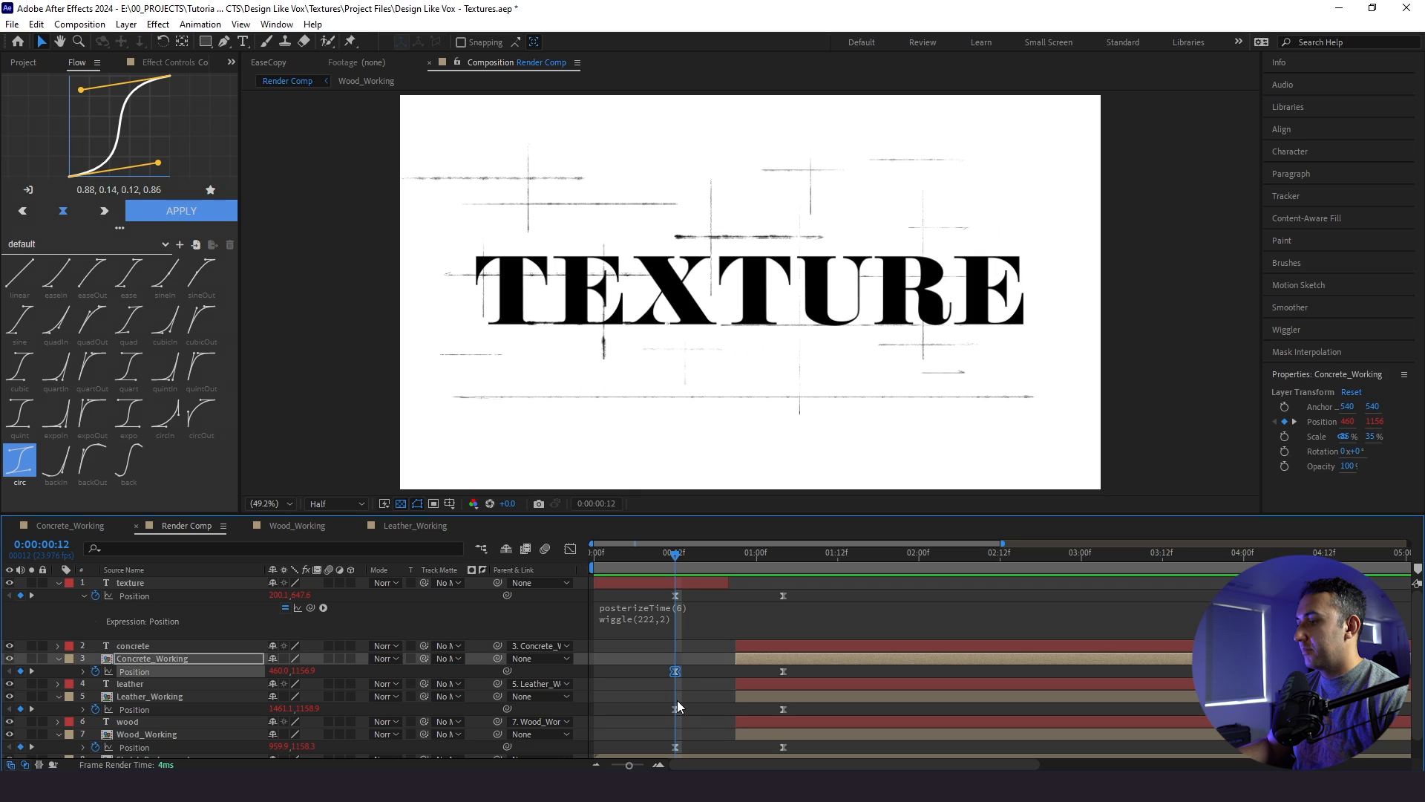
{"action": "left_click", "coordinate": [675, 709], "text": "shift"}
{"action": "left_click", "coordinate": [676, 747], "text": "shift"}
{"action": "key", "text": "shift+Up"}
{"action": "key", "text": "shift+Up"}
{"action": "key", "text": "shift+Up"}
{"action": "key", "text": "shift+Up"}
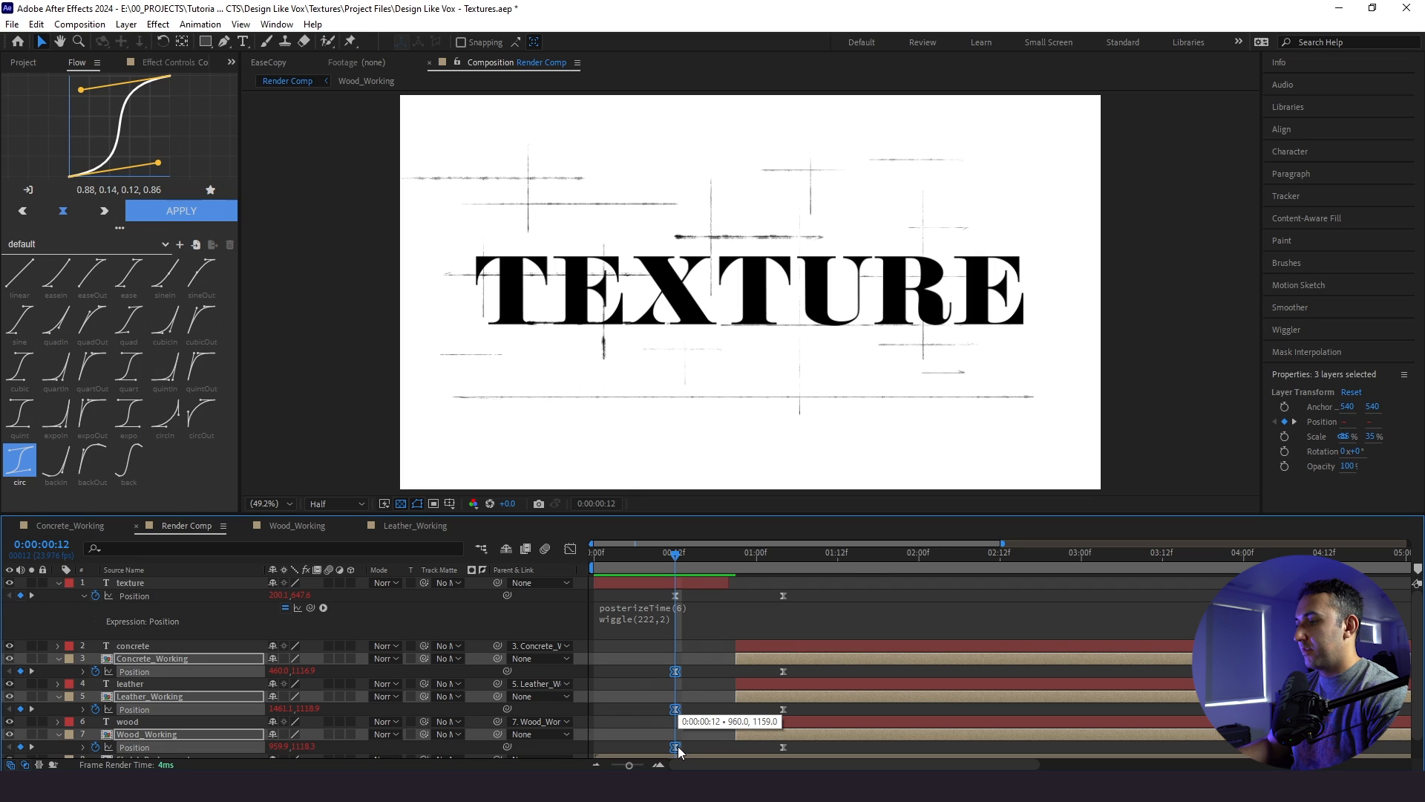
Preview the faster slide-in of the texture squares, including playback from the start of the composition
{"action": "key", "text": "space"}
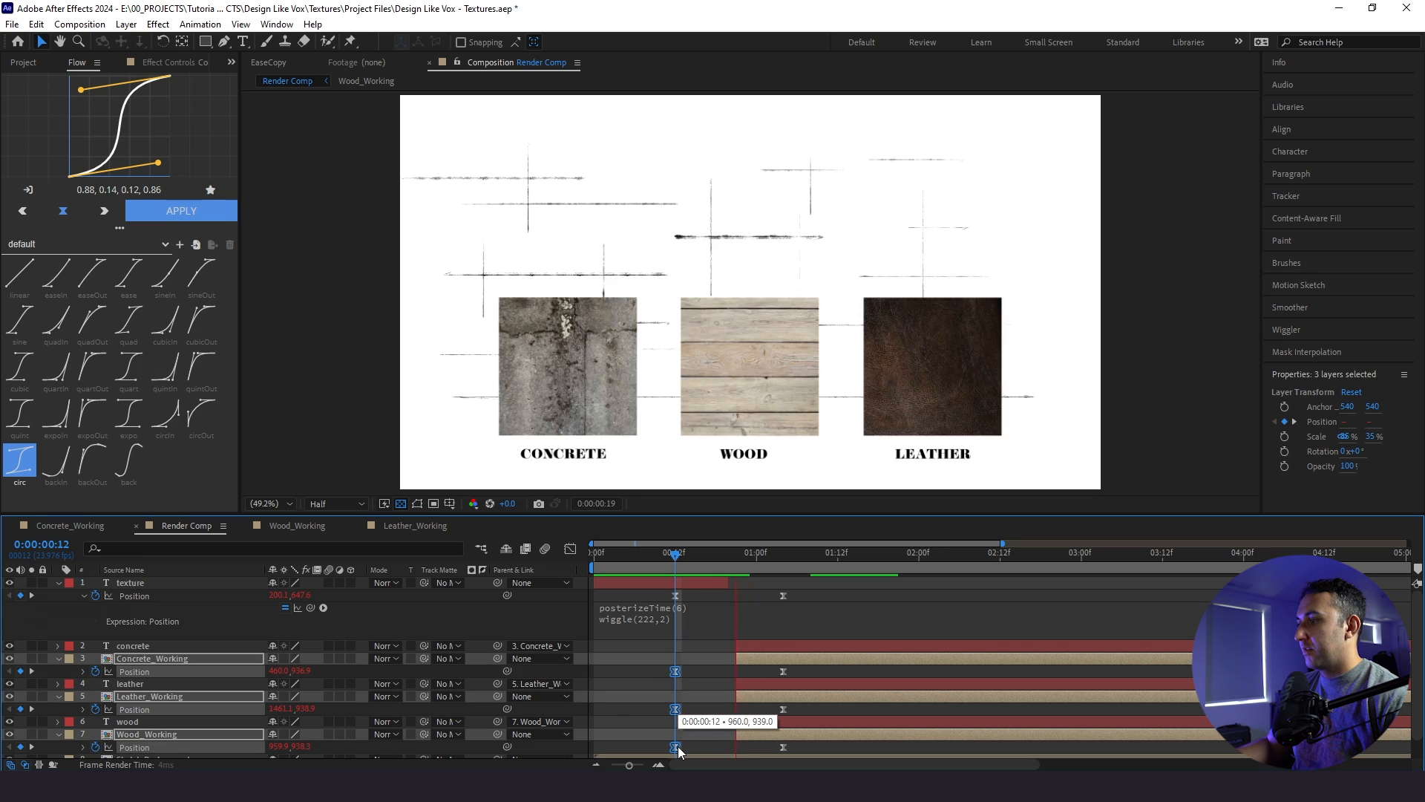
{"action": "left_click", "coordinate": [675, 560]}
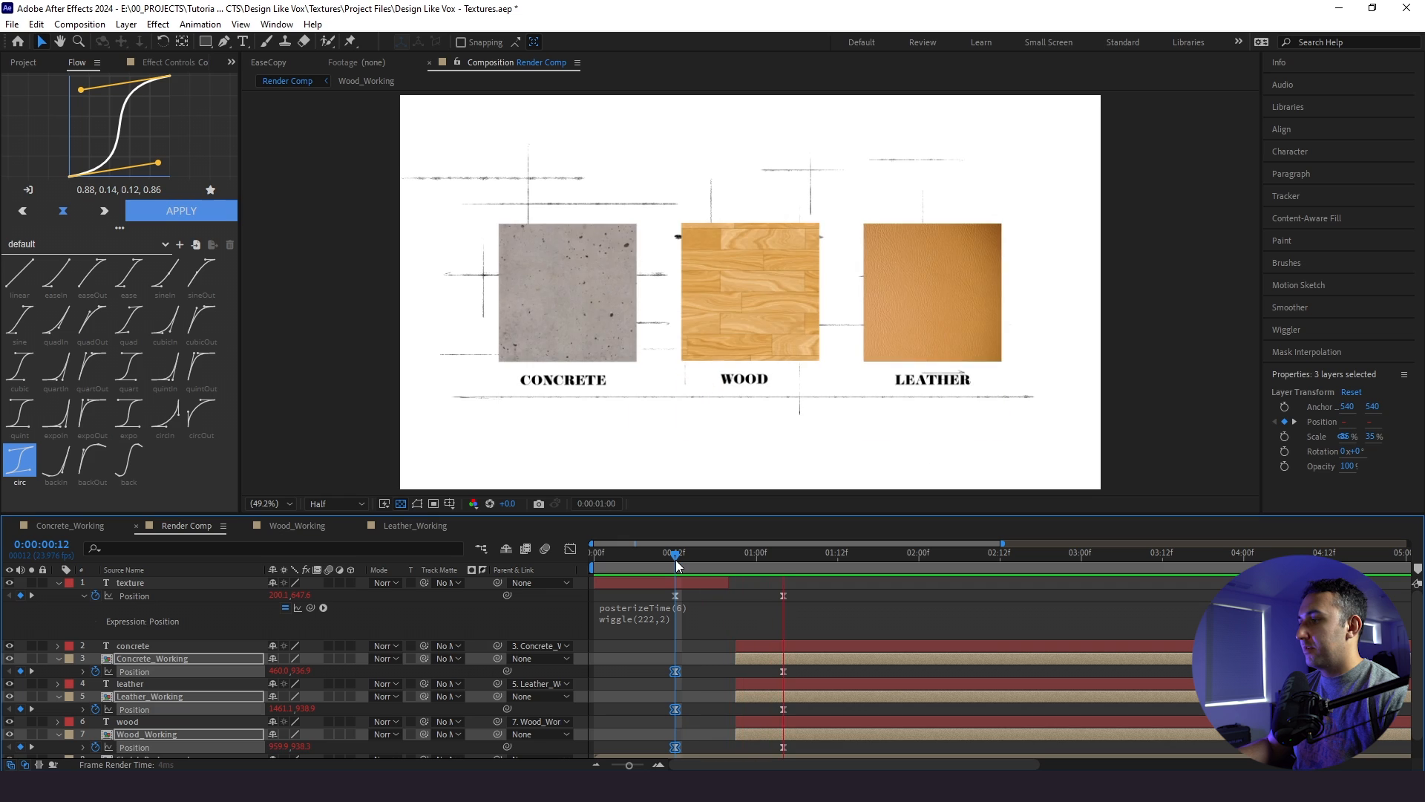
{"action": "left_click_drag", "start_coordinate": [677, 561], "coordinate": [586, 575]}
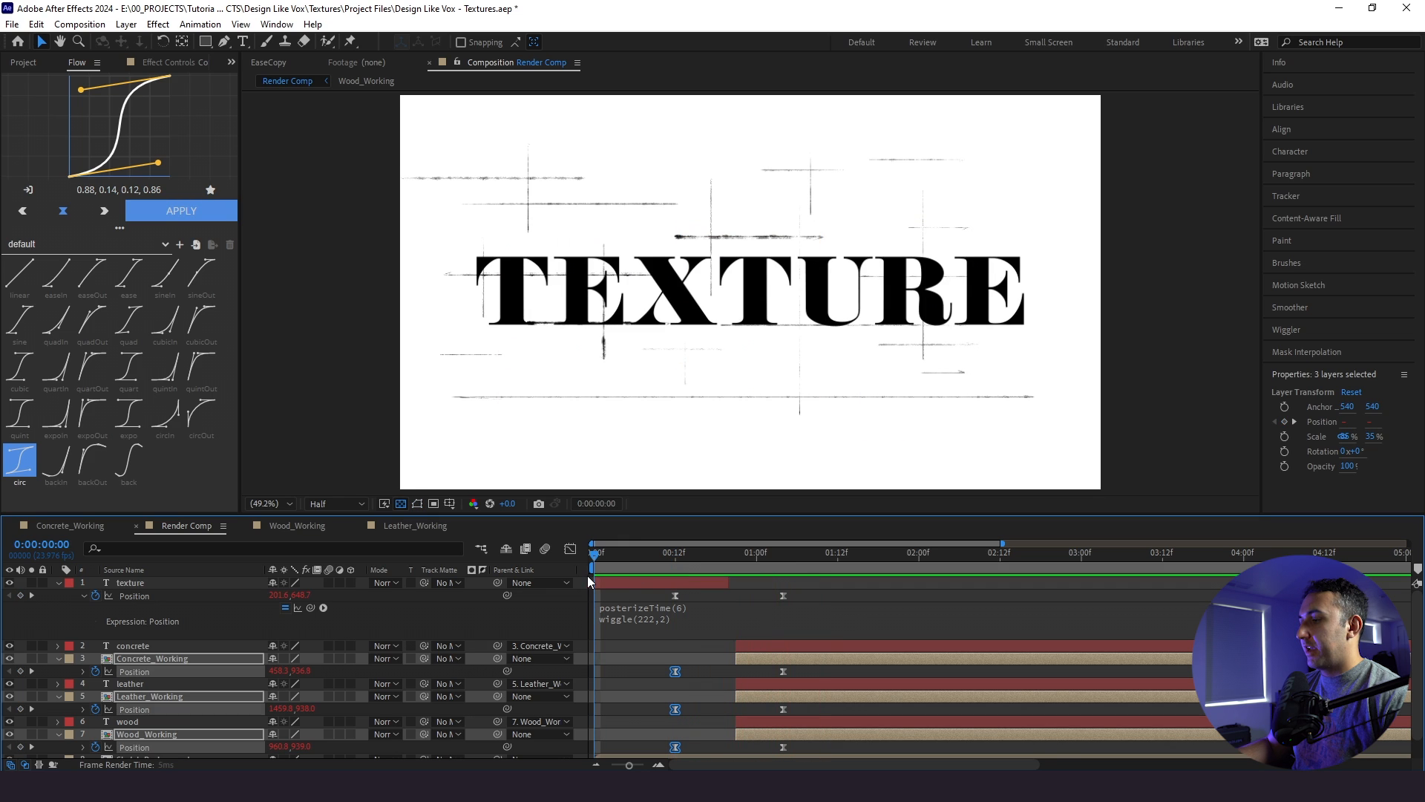
{"action": "key", "text": "space"}
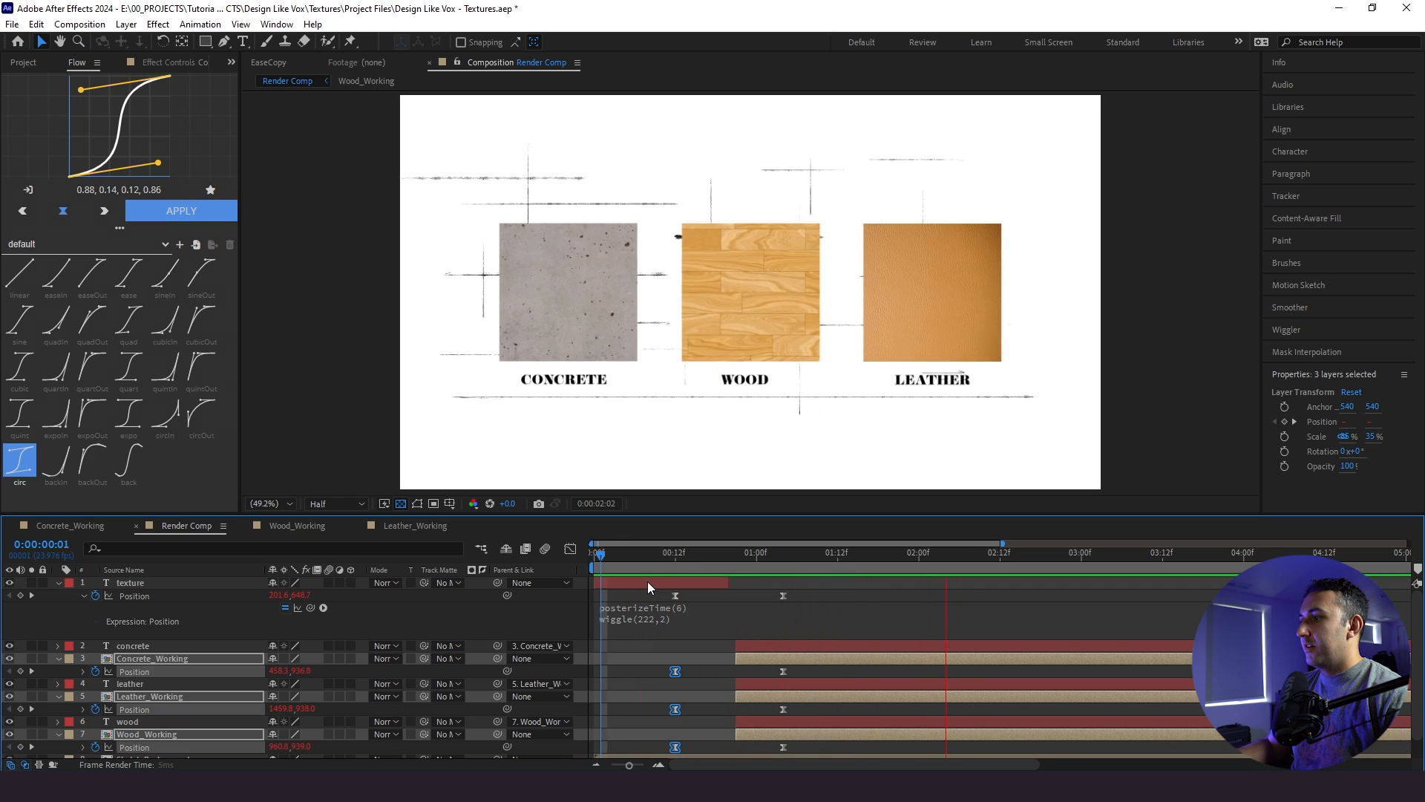
{"action": "key", "text": "space"}
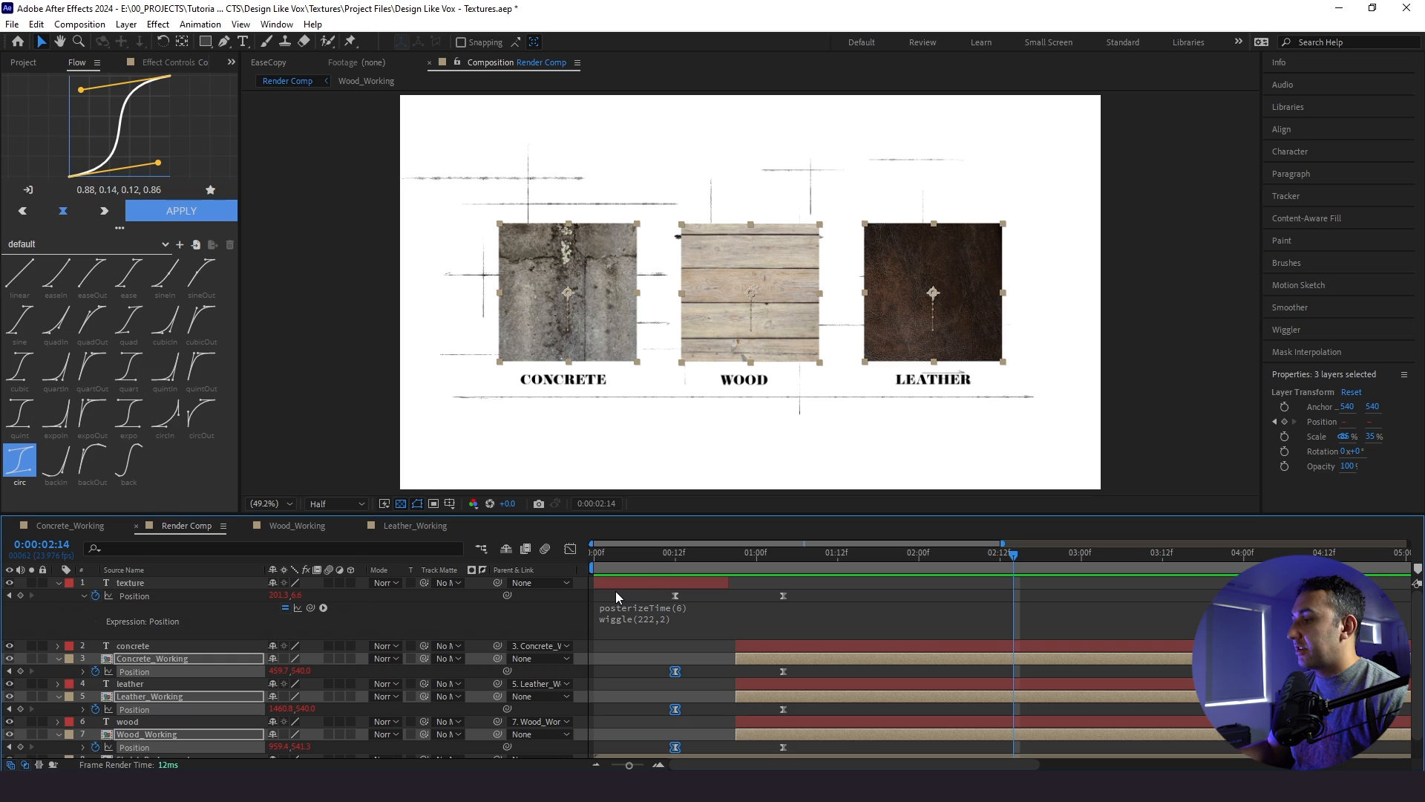
Collapse the properties of all layers and open the Sketch Background composition
{"action": "key", "text": "ctrl+a"}
{"action": "left_click", "coordinate": [59, 582]}
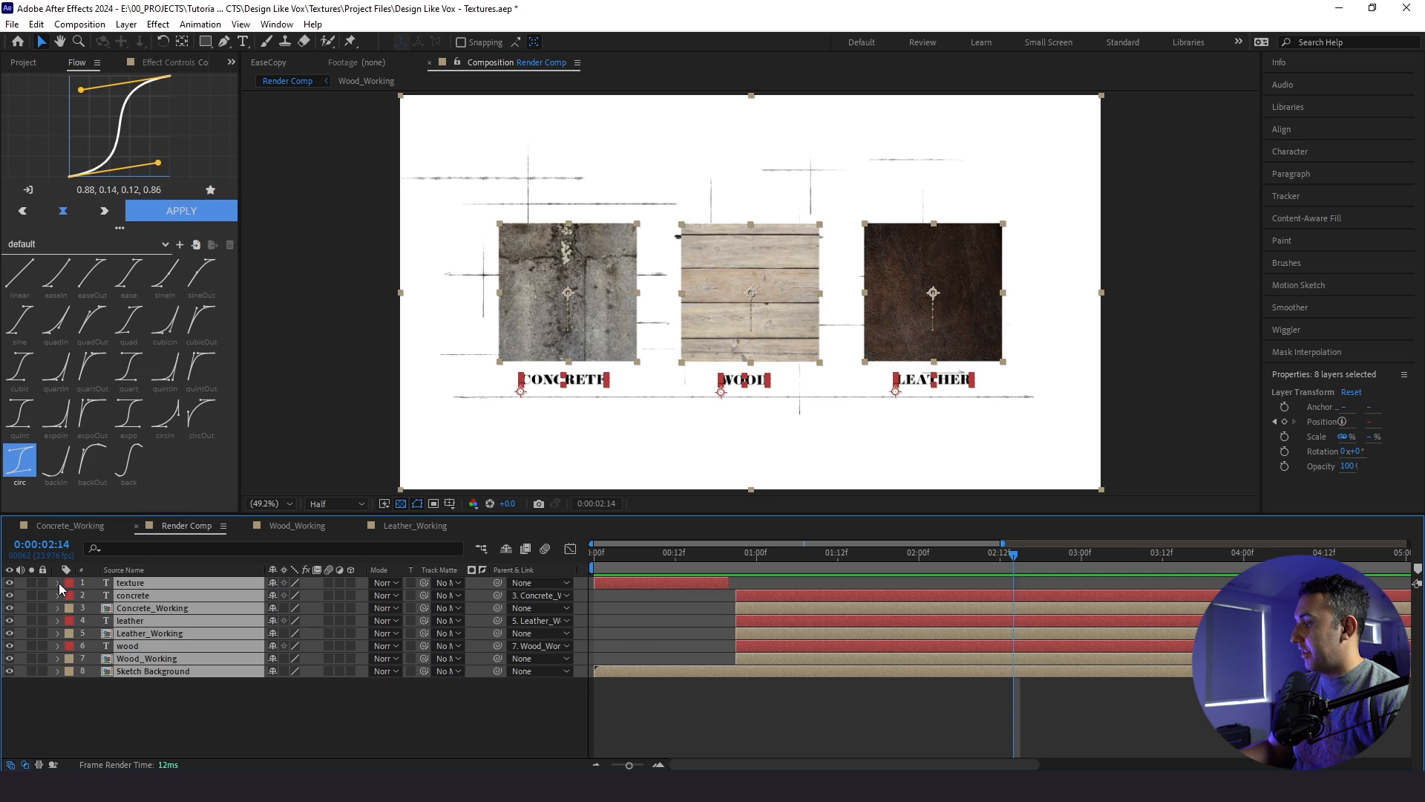
{"action": "left_click", "coordinate": [72, 696]}
{"action": "double_click", "coordinate": [132, 670]}
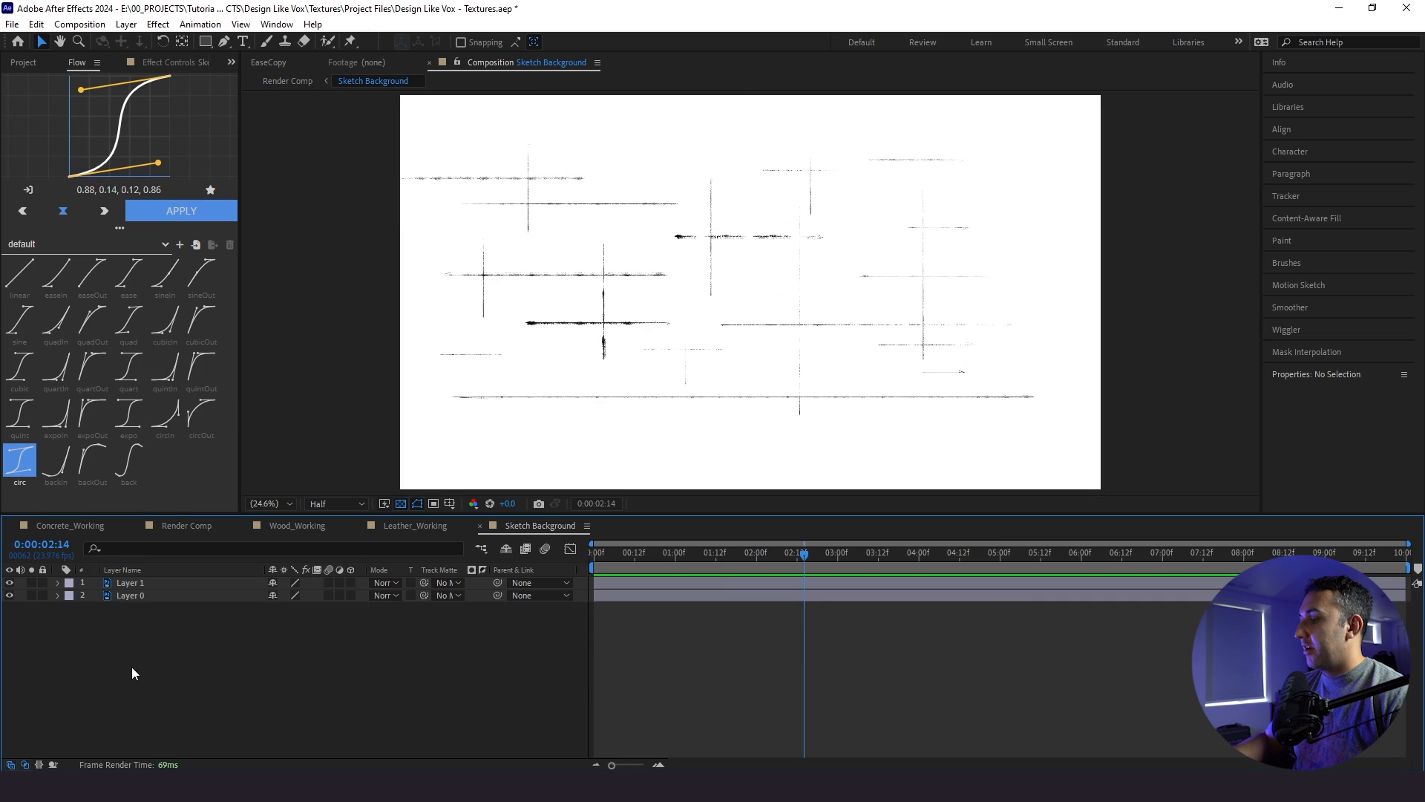
Apply a Fill effect to Layer 0 and set its colour to pale cream FDFFEA
{"action": "left_click", "coordinate": [167, 600]}
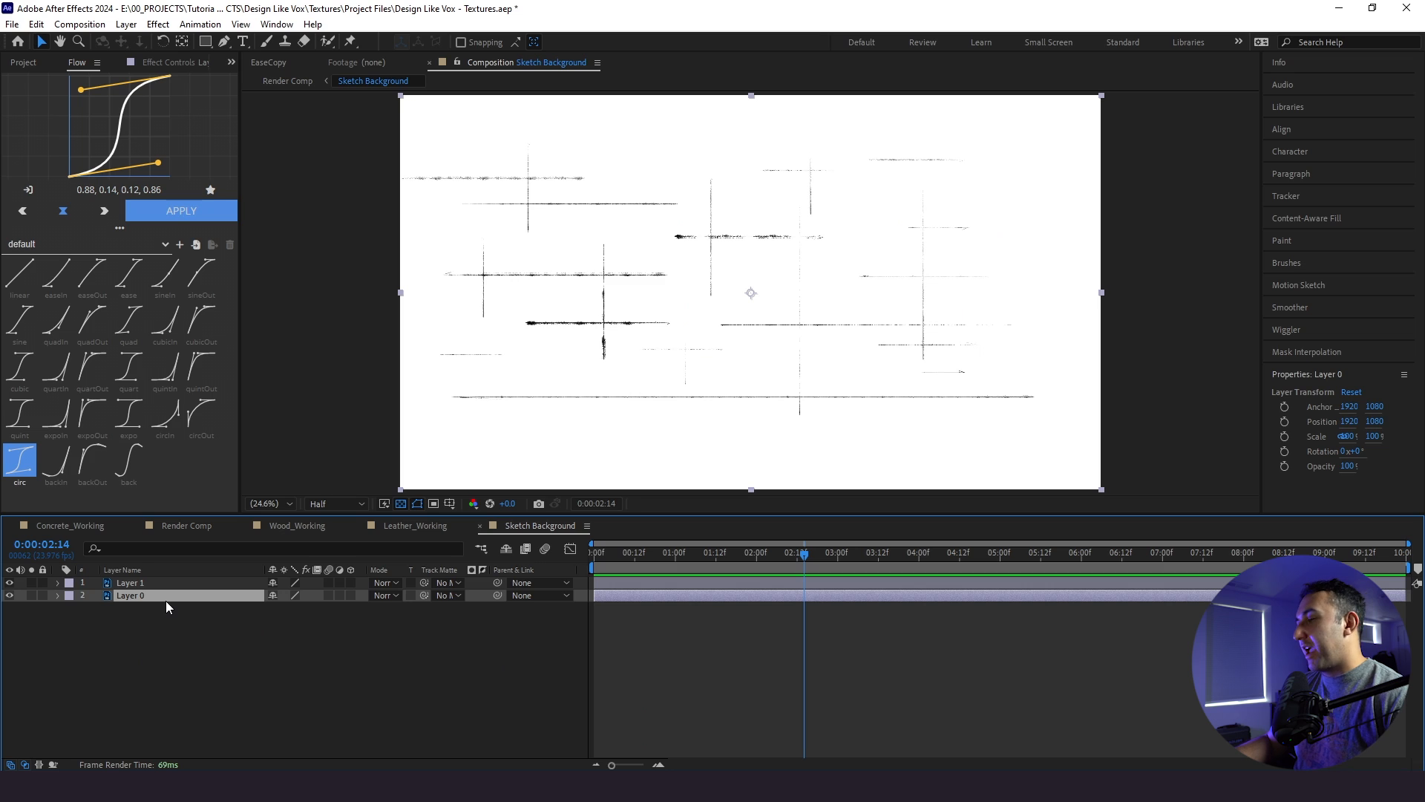
{"action": "key", "text": "ctrl+space"}
{"action": "type", "text": "fill"}
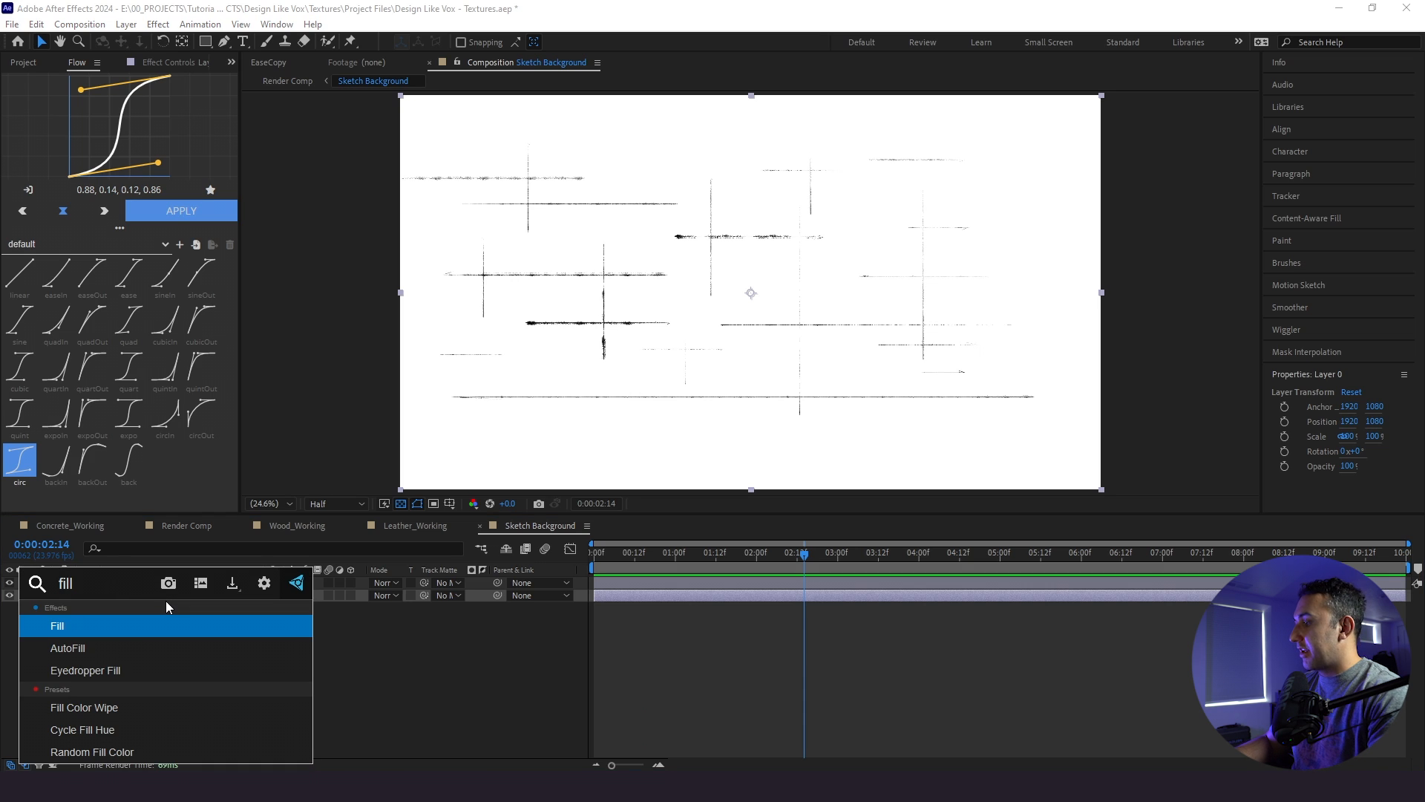
{"action": "key", "text": "Return"}
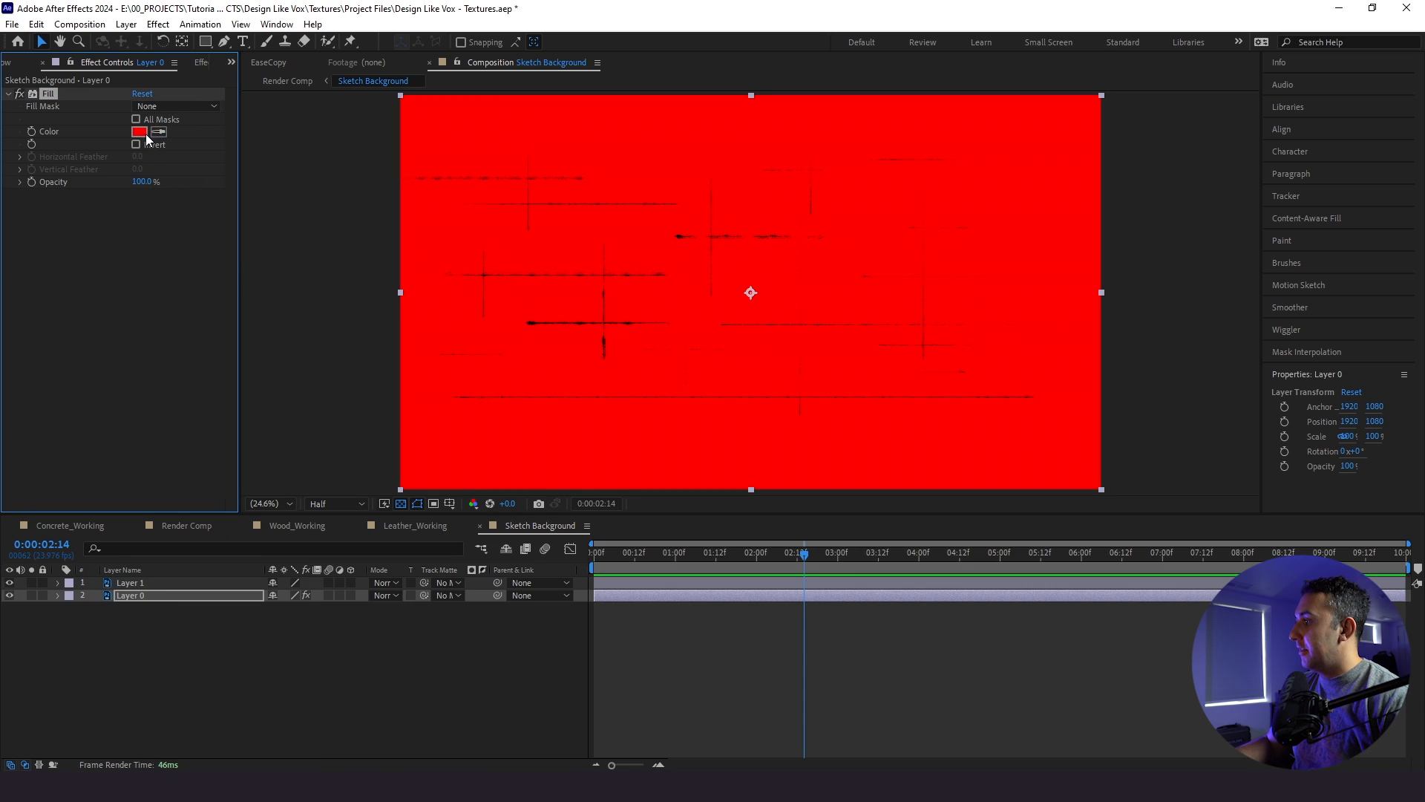
{"action": "left_click", "coordinate": [145, 134]}
{"action": "left_click_drag", "start_coordinate": [1014, 380], "coordinate": [999, 451]}
{"action": "left_click_drag", "start_coordinate": [841, 288], "coordinate": [824, 288]}
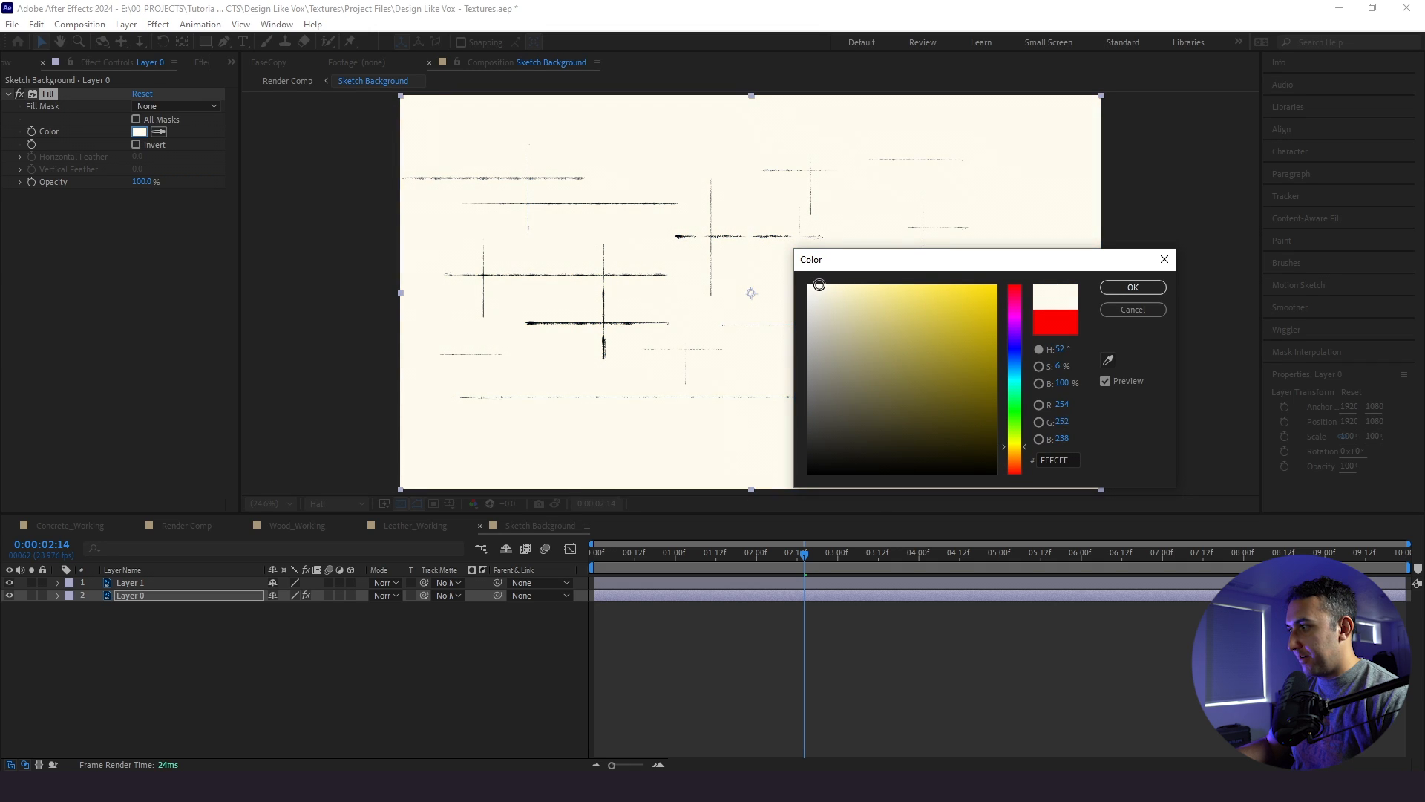
{"action": "left_click", "coordinate": [1011, 448]}
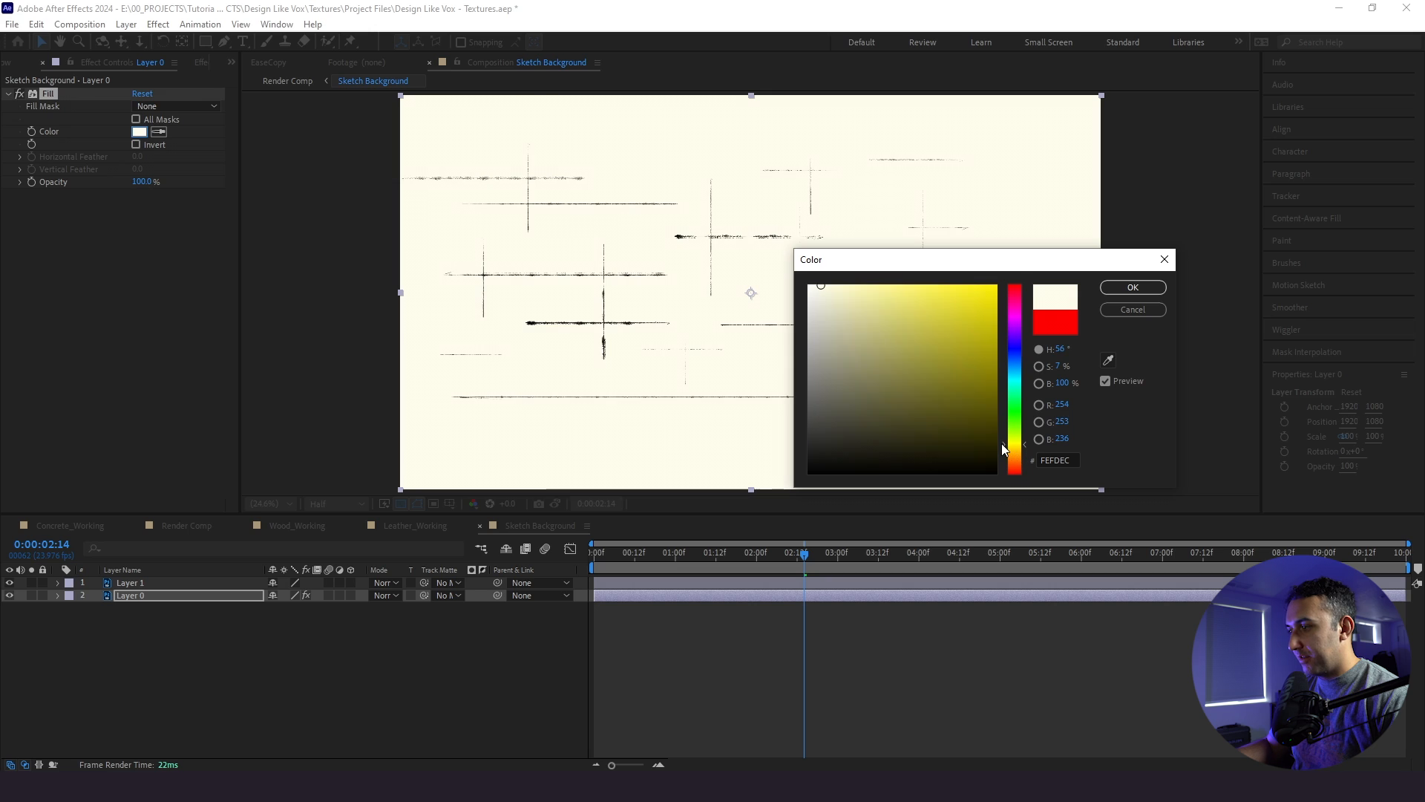
{"action": "left_click_drag", "start_coordinate": [1002, 445], "coordinate": [1007, 440]}
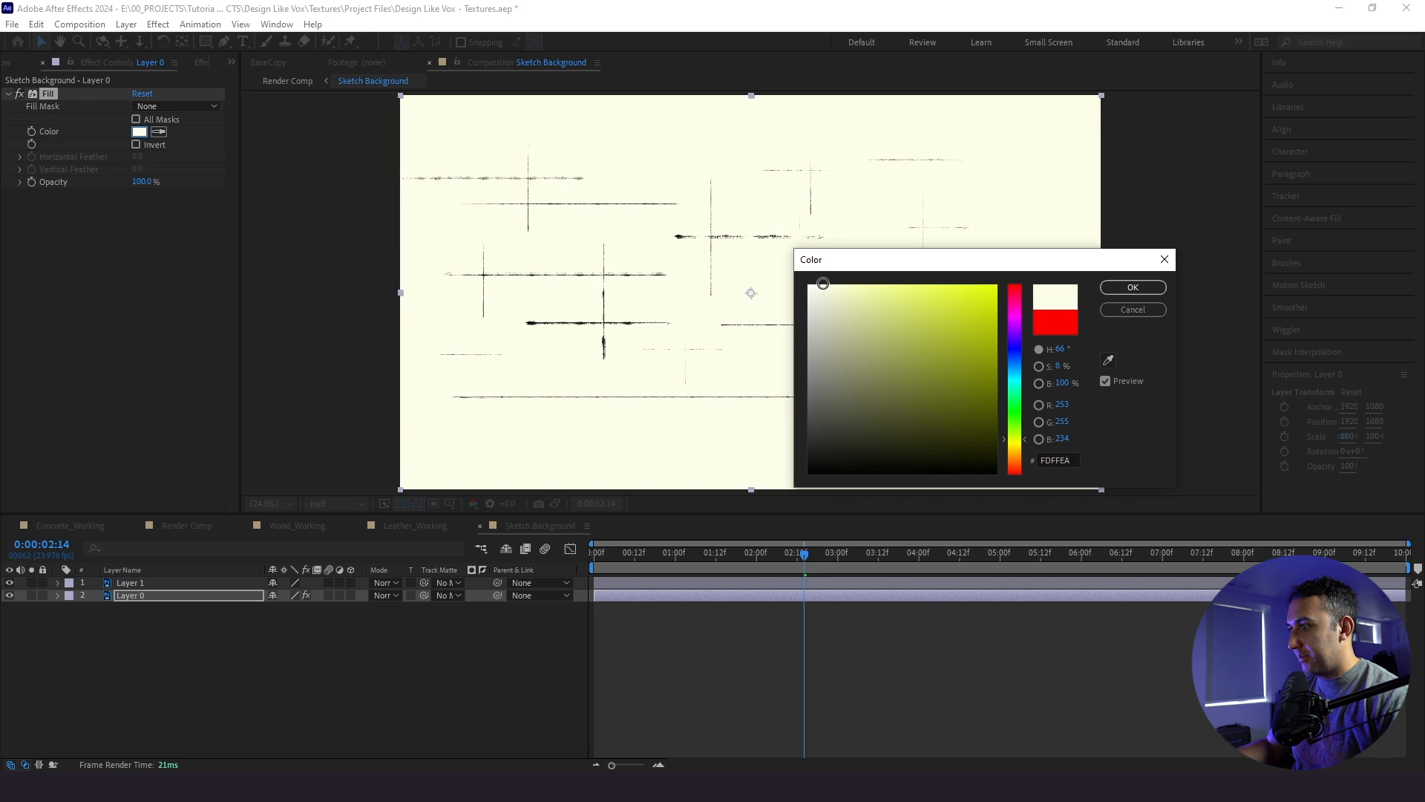
{"action": "left_click", "coordinate": [1132, 288]}
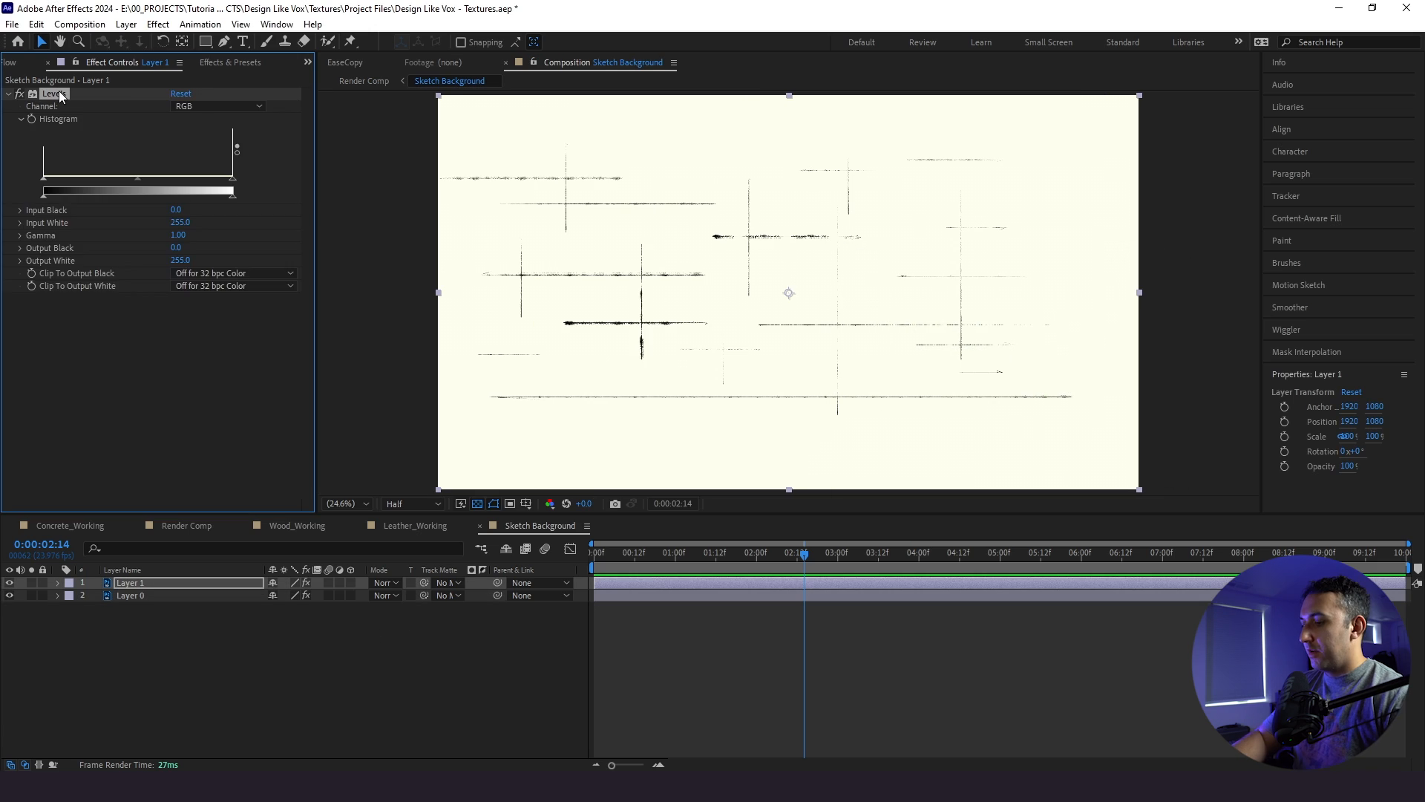
Remove the Levels effect from Layer 1 and lower the layer's opacity to 28%
{"action": "key", "text": "Delete"}
{"action": "left_click", "coordinate": [199, 640]}
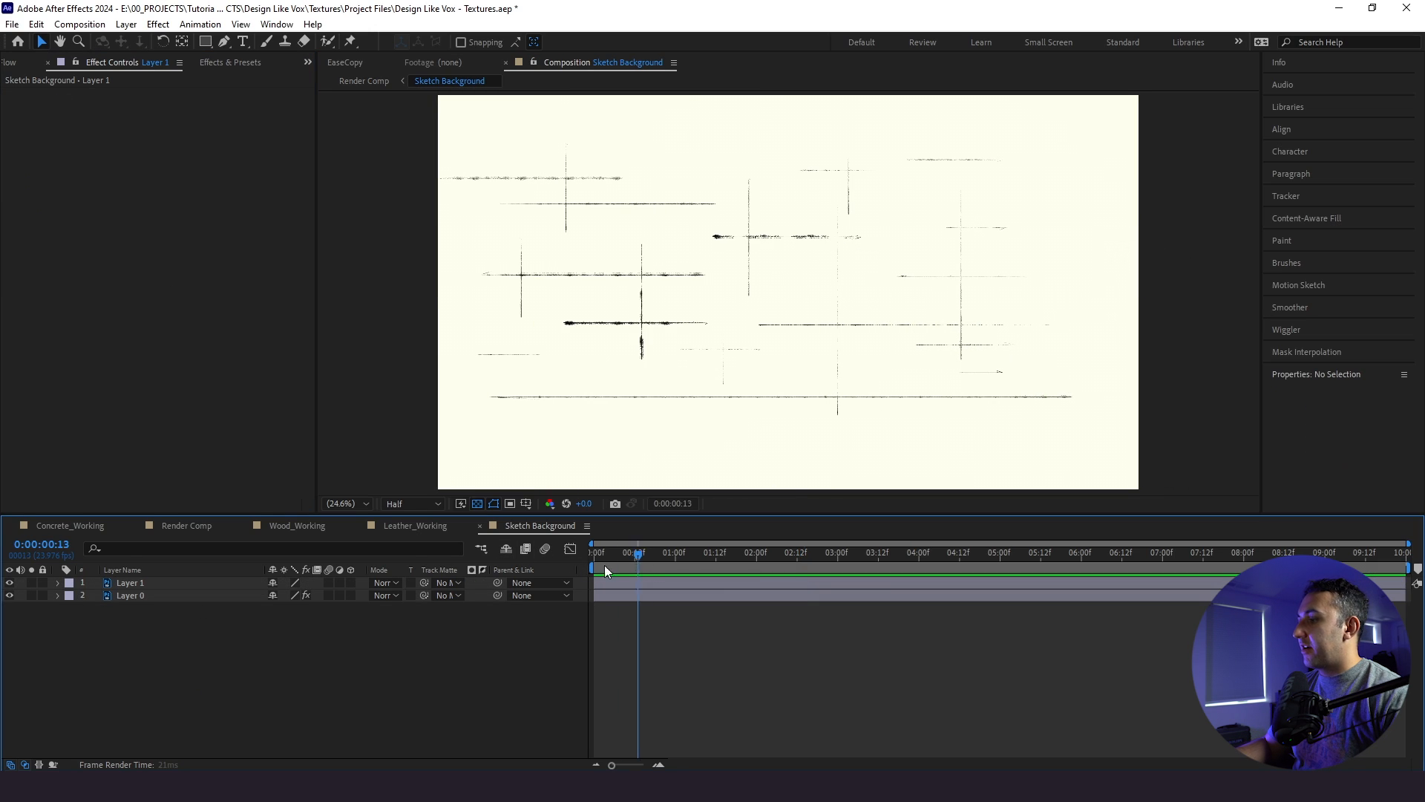
{"action": "key", "text": "Home"}
{"action": "left_click", "coordinate": [145, 583]}
{"action": "key", "text": "t"}
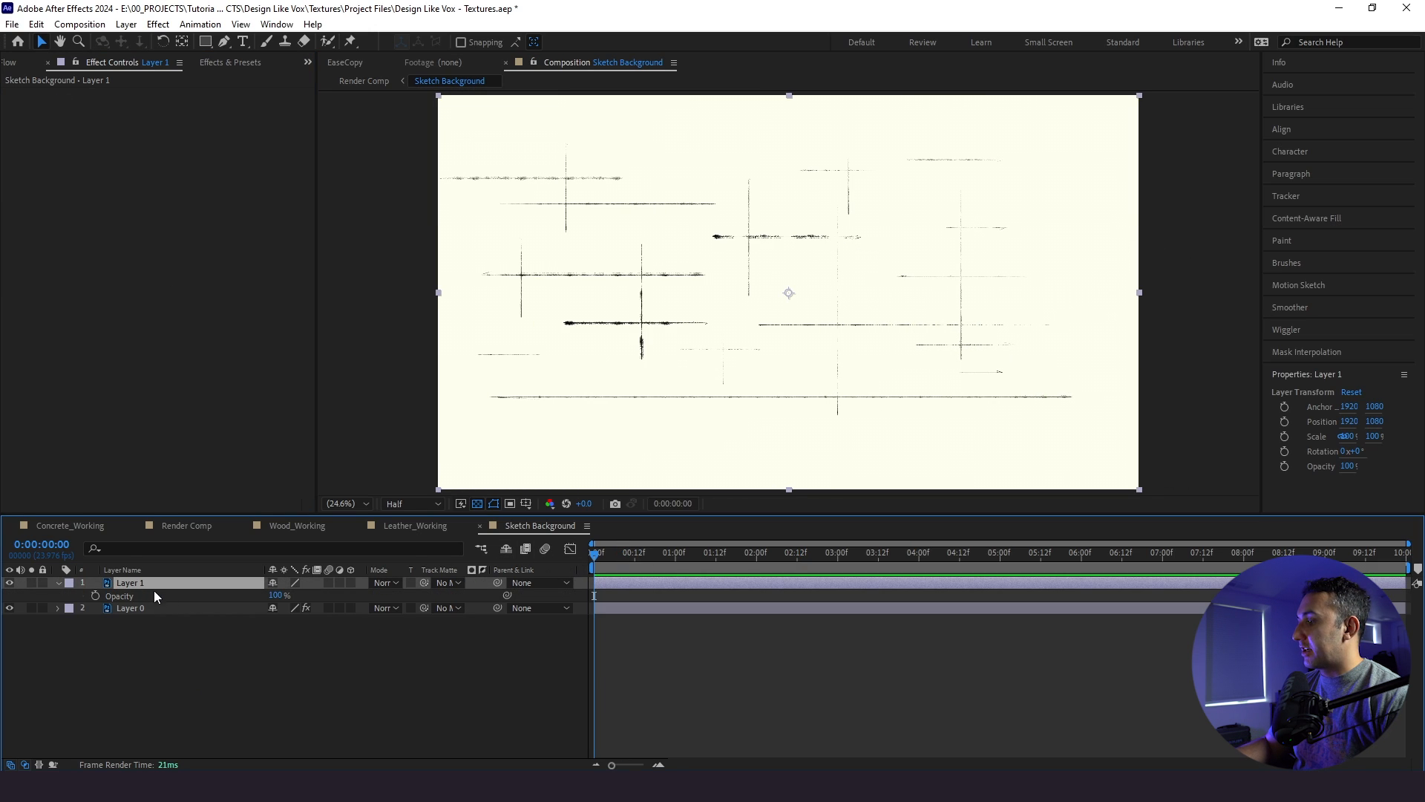
{"action": "left_click_drag", "start_coordinate": [275, 595], "coordinate": [215, 594]}
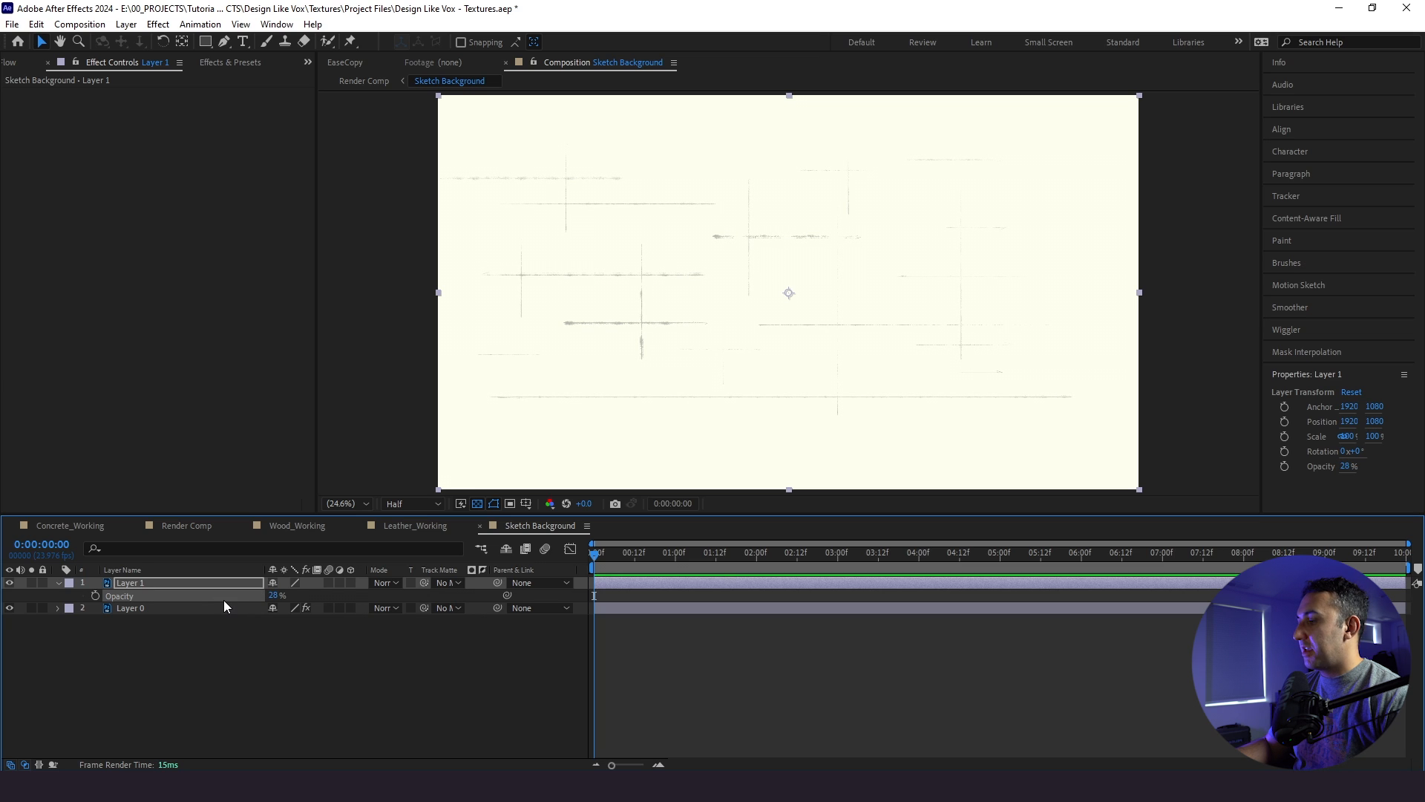
Preview the softened background in Render Comp and set Layer 0's Fill colour in Sketch Background to off-white FDFEF6
{"action": "left_click", "coordinate": [186, 527]}
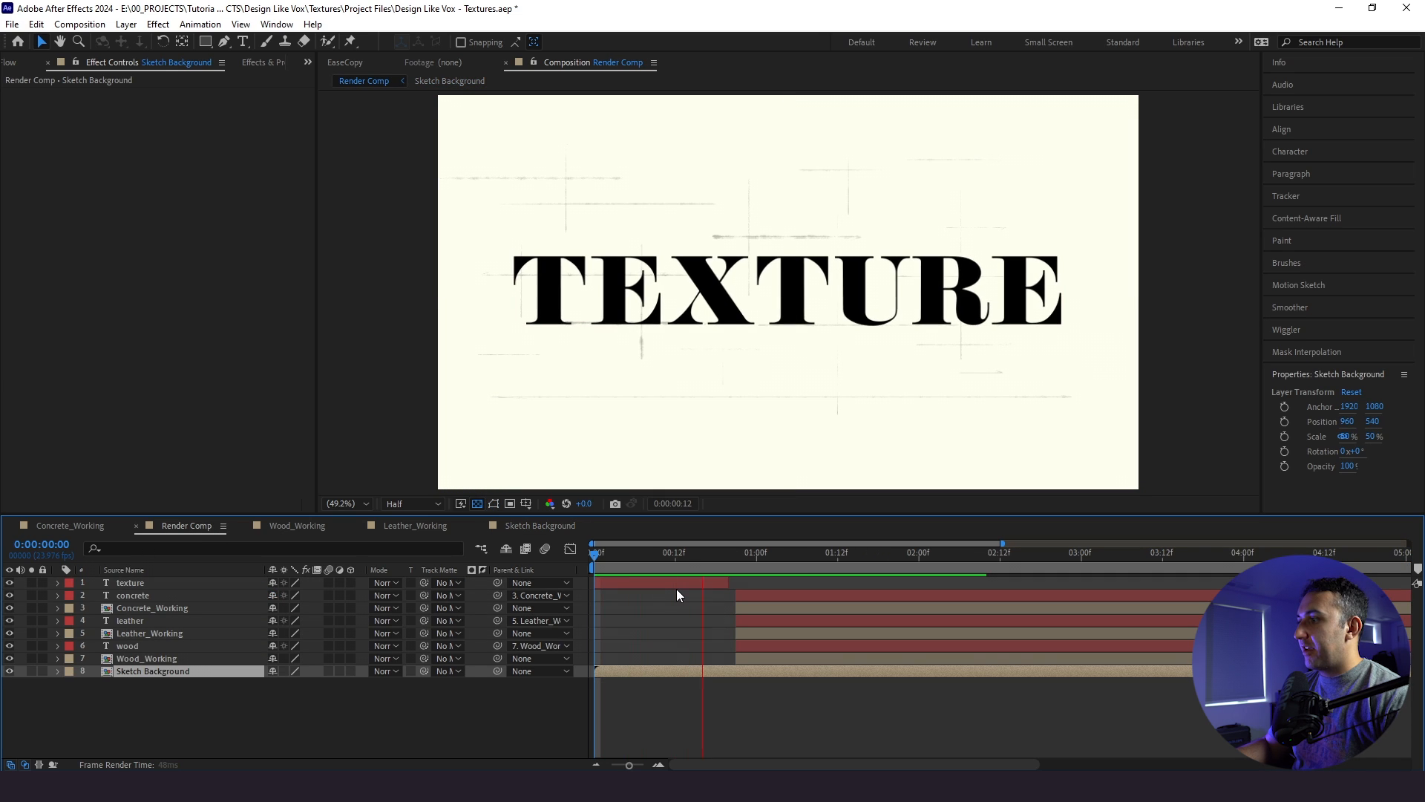
{"action": "left_click", "coordinate": [528, 529]}
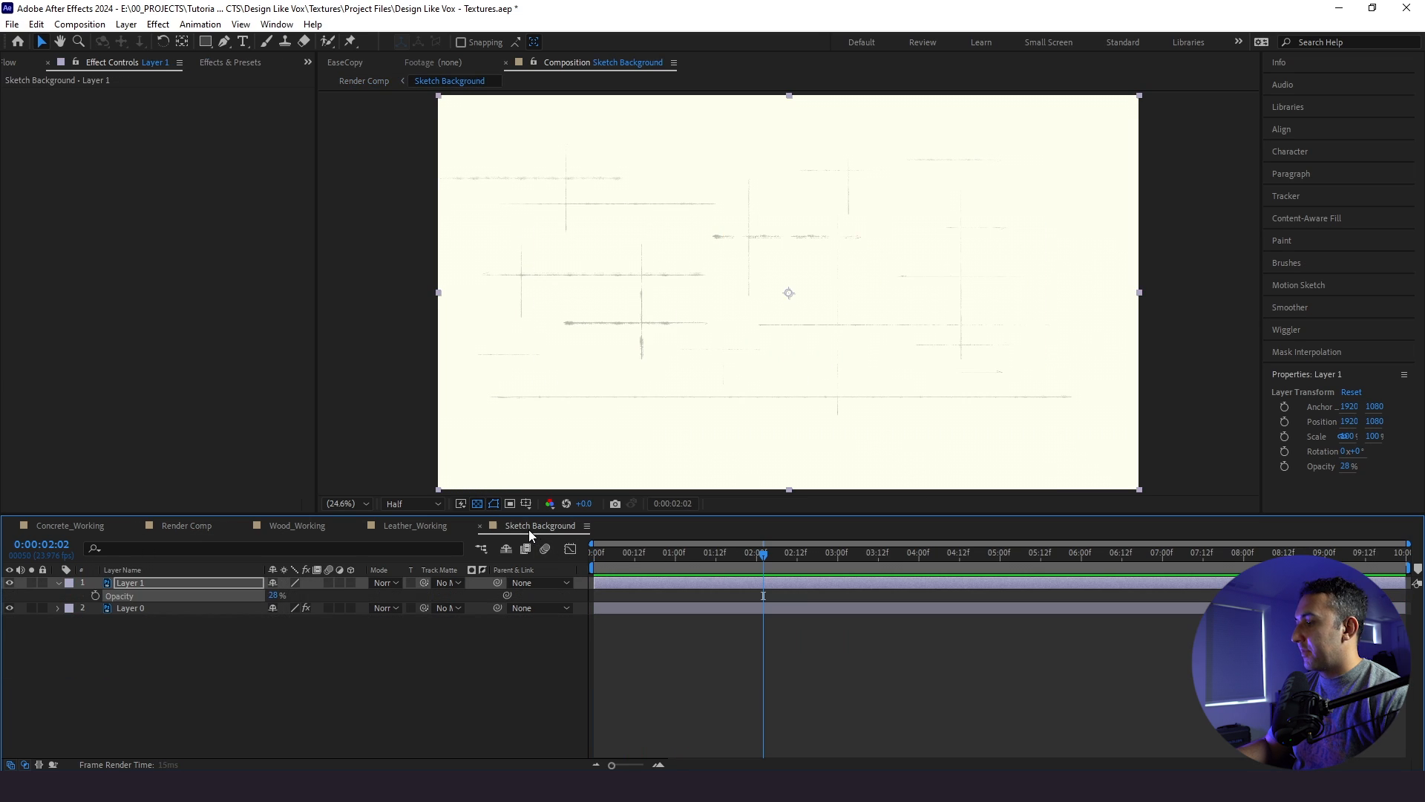
{"action": "left_click", "coordinate": [150, 608]}
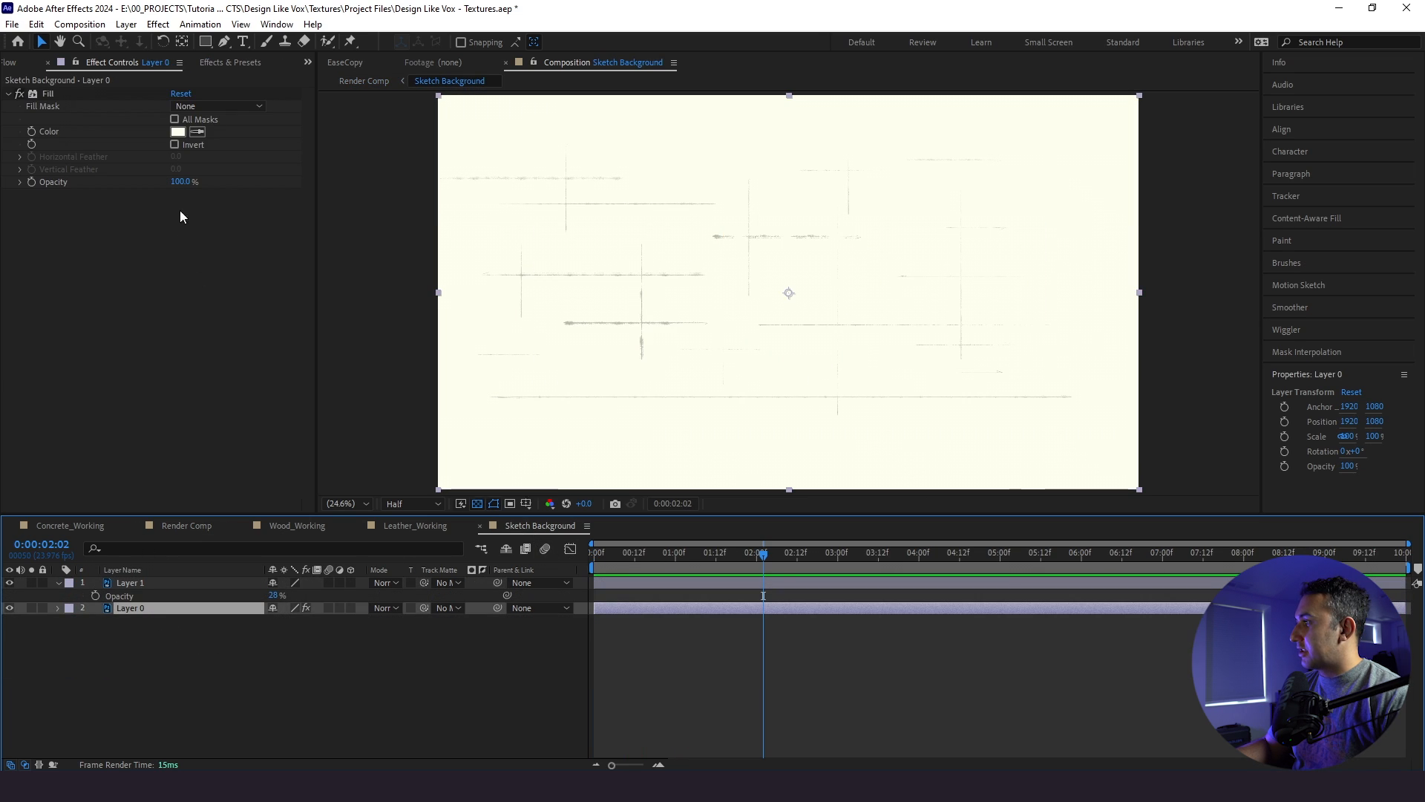
{"action": "left_click", "coordinate": [174, 131]}
{"action": "left_click", "coordinate": [813, 285]}
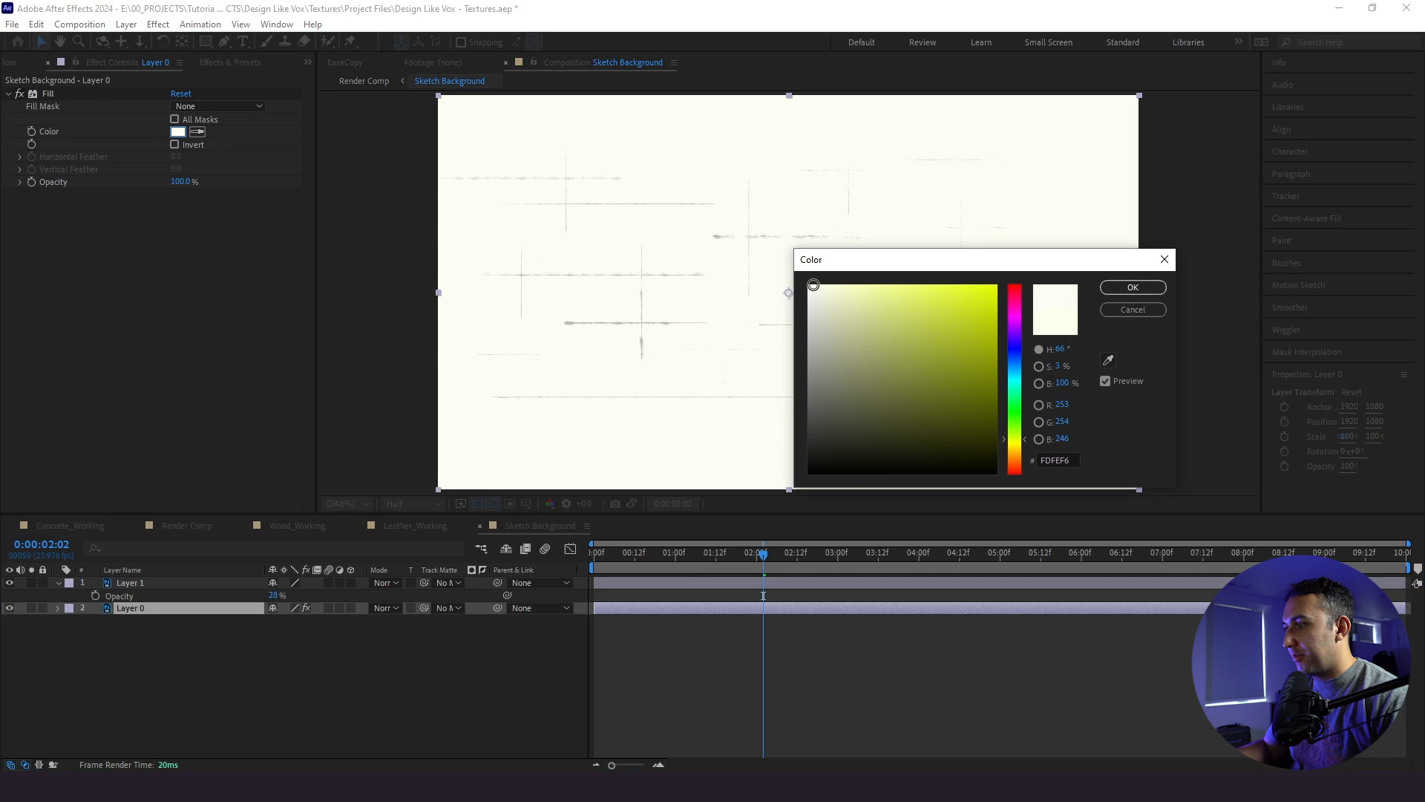
{"action": "left_click", "coordinate": [1163, 260]}
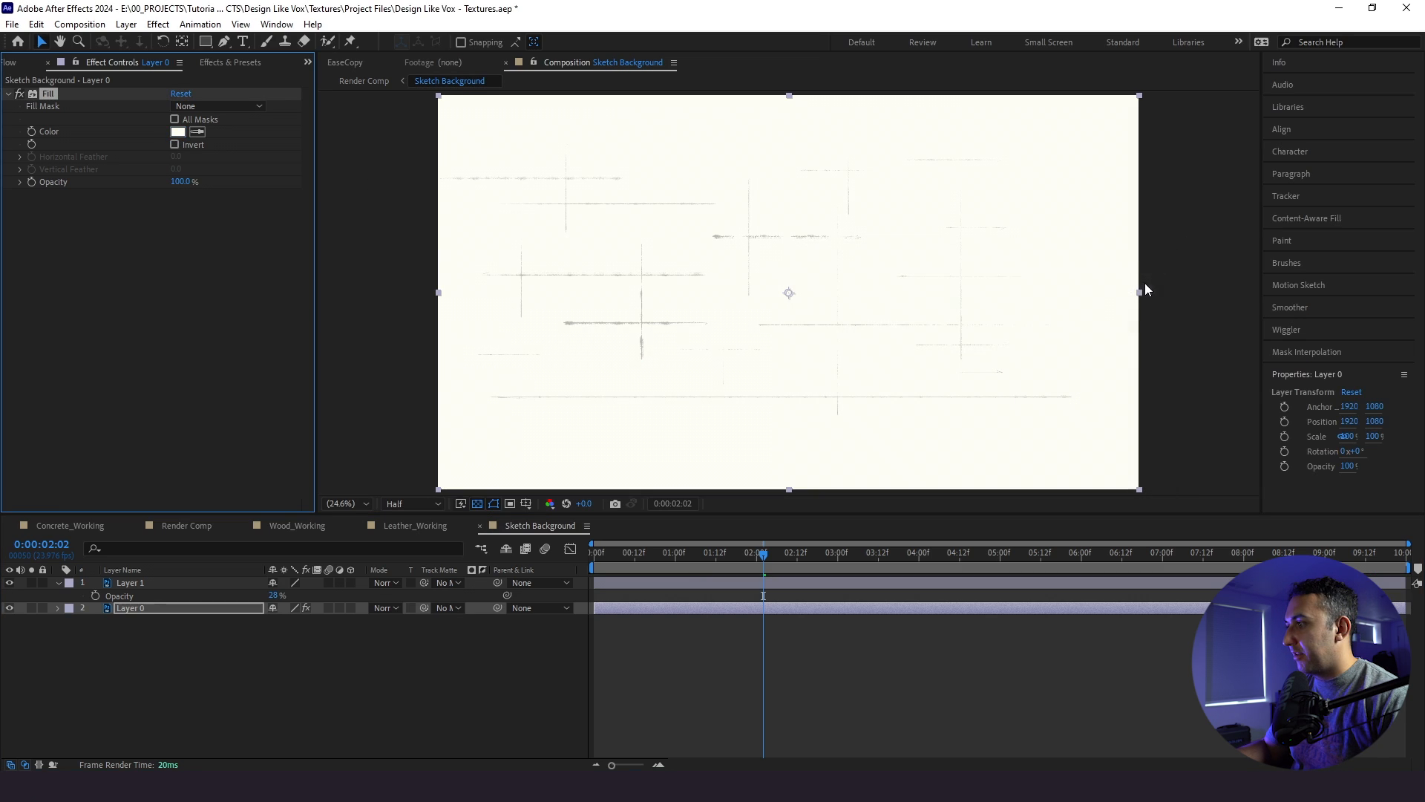
Set Layer 1's opacity to 40% in Sketch Background and preview the result in Render Comp
{"action": "left_click", "coordinate": [227, 599]}
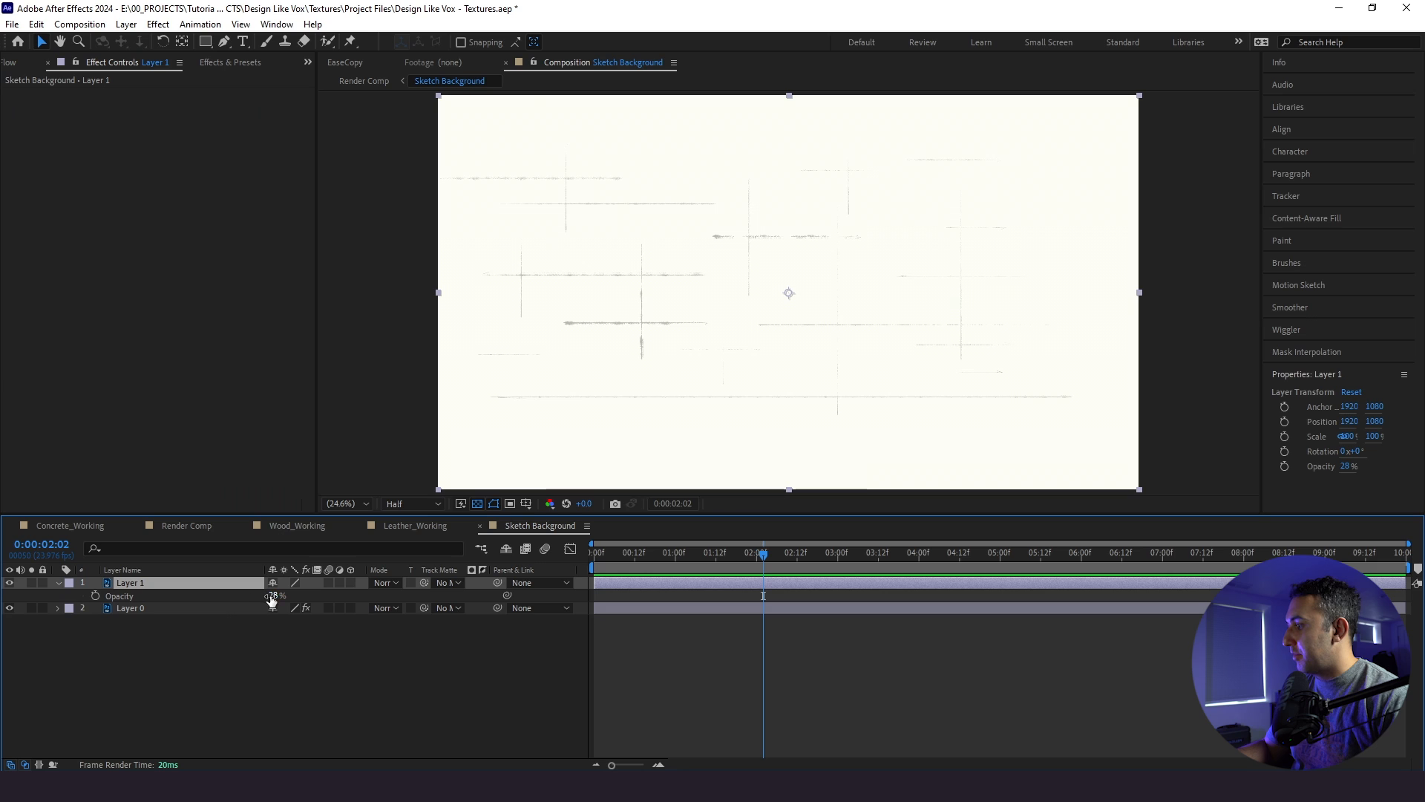
{"action": "type", "text": "40"}
{"action": "key", "text": "Return"}
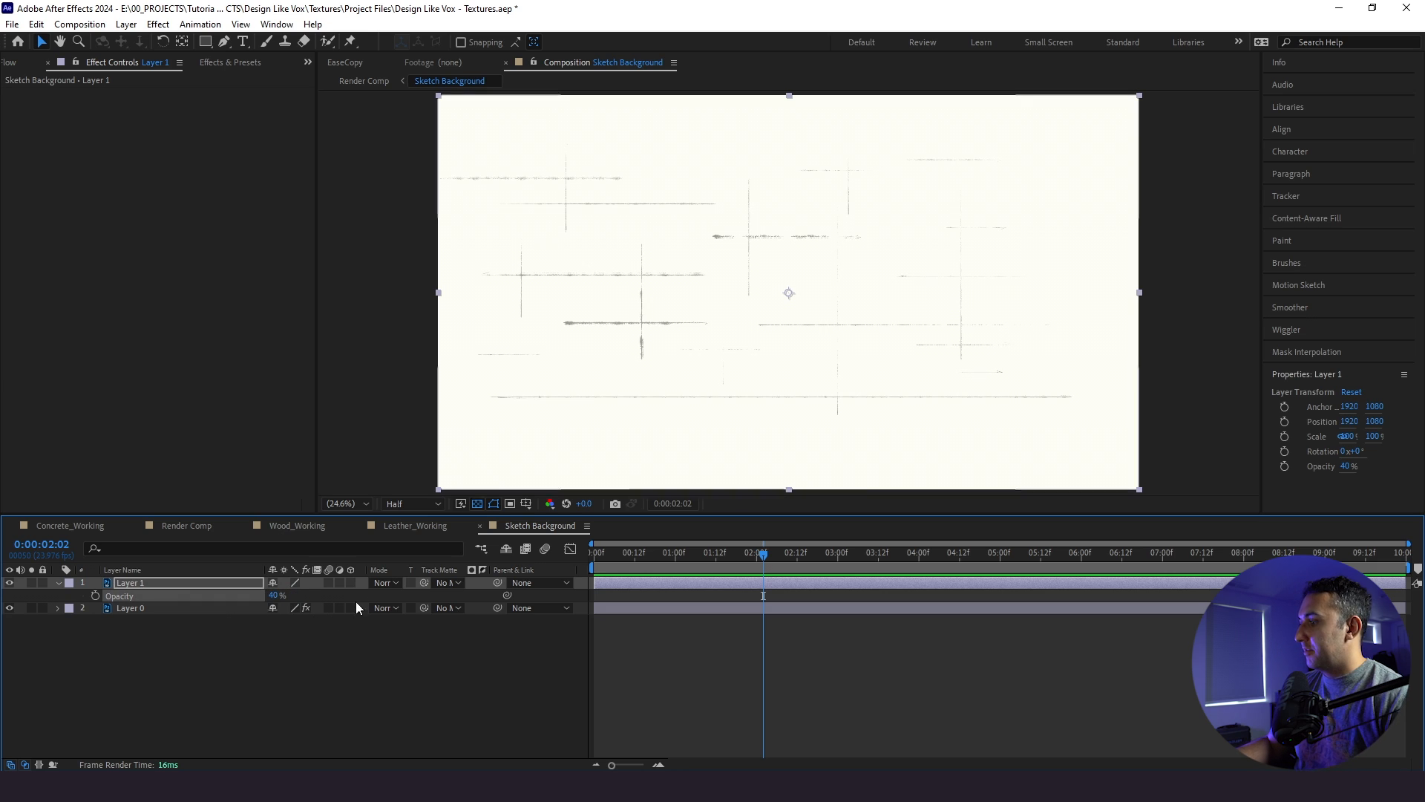
{"action": "left_click", "coordinate": [187, 526]}
{"action": "left_click_drag", "start_coordinate": [691, 570], "coordinate": [613, 577]}
{"action": "key", "text": "space"}
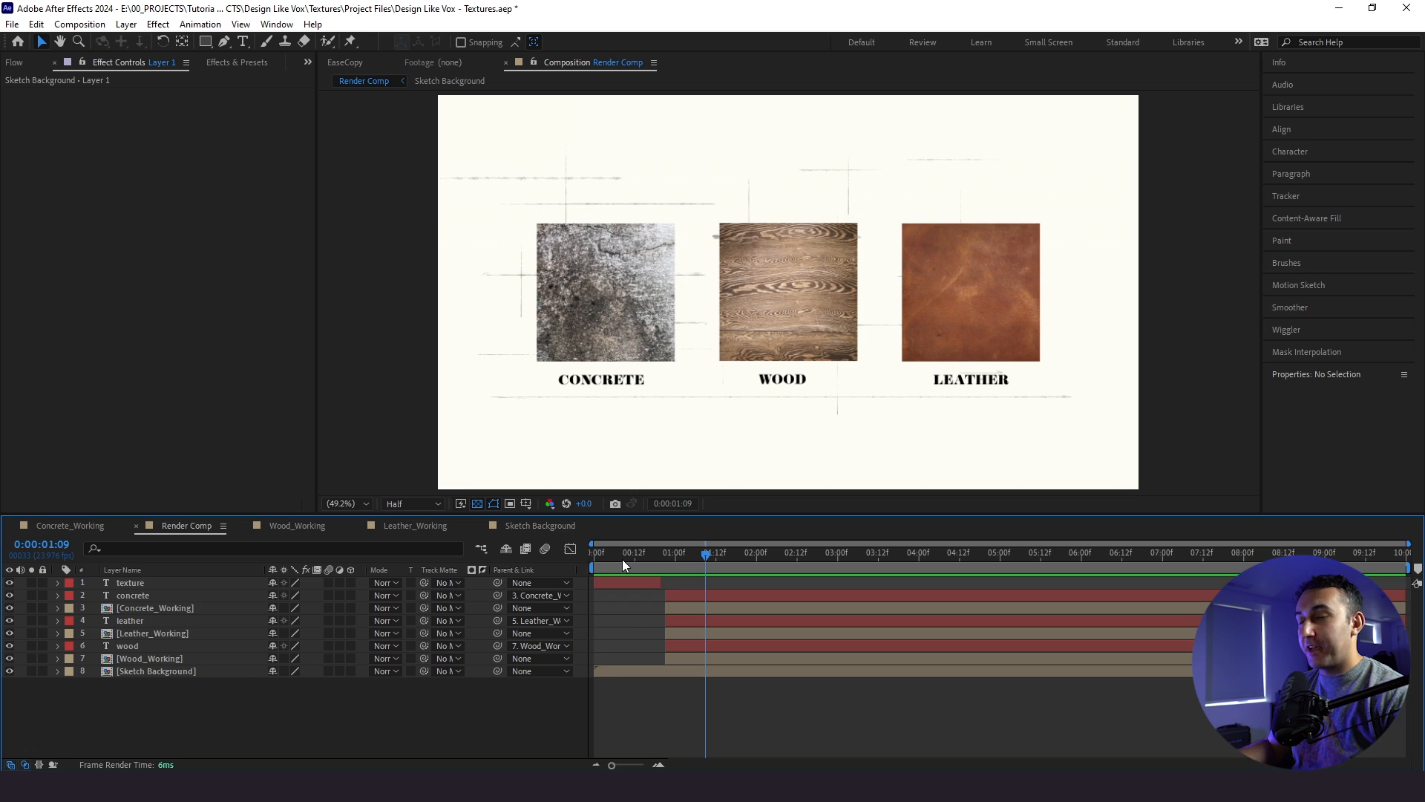
Create an adjustment layer above all layers in Render Comp and name it Flicker
{"action": "left_click", "coordinate": [126, 23]}
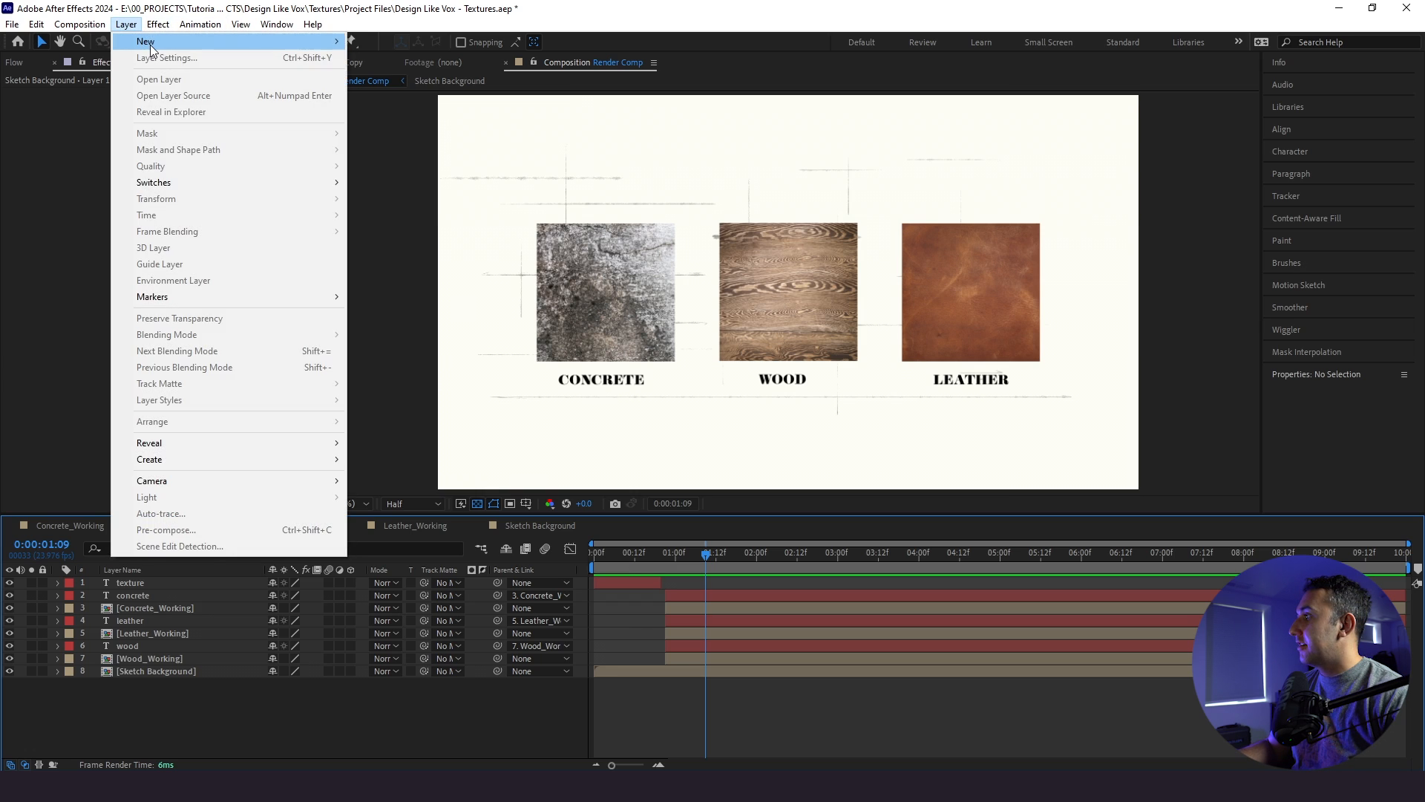
{"action": "mouse_move", "coordinate": [171, 39]}
{"action": "left_click", "coordinate": [448, 138]}
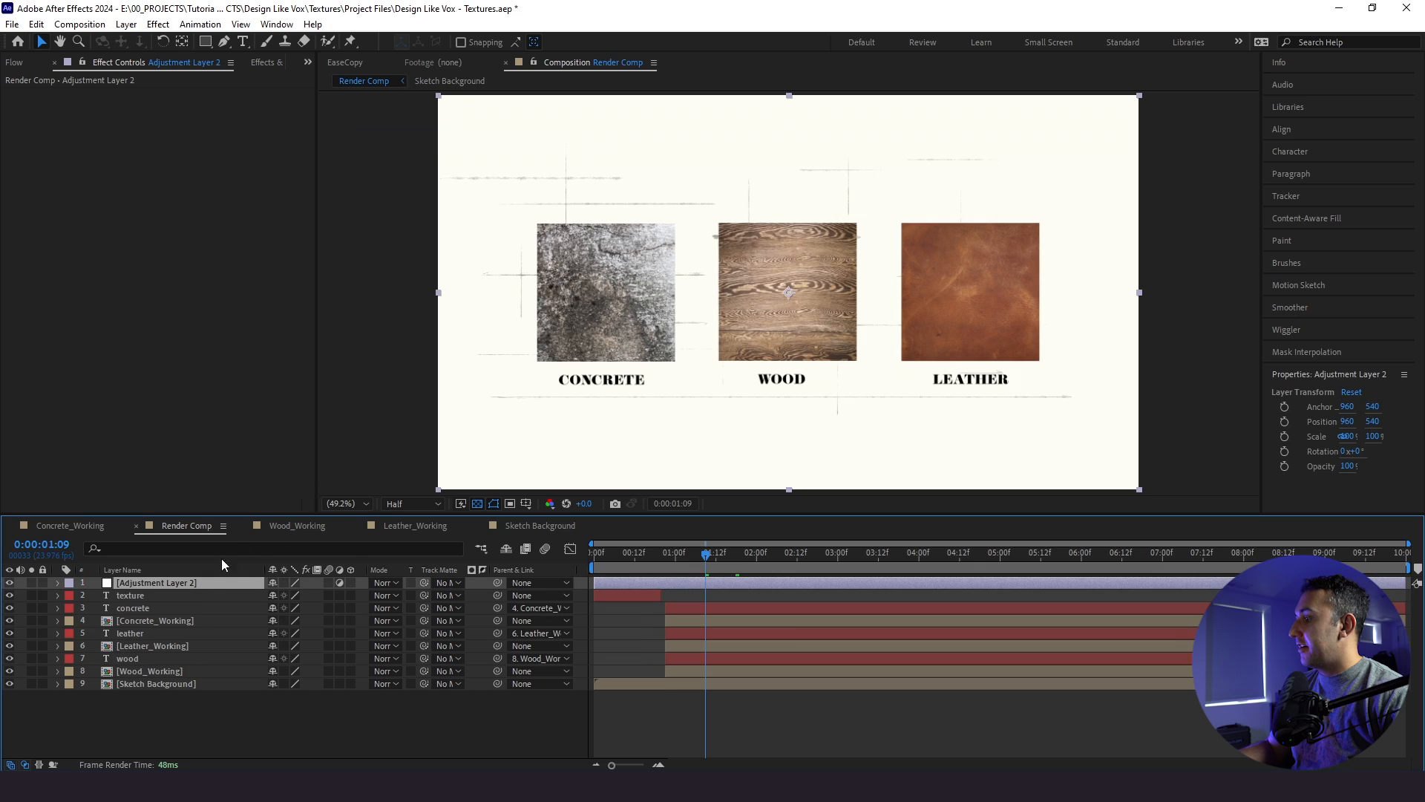
{"action": "key", "text": "Return"}
{"action": "type", "text": "Flicker"}
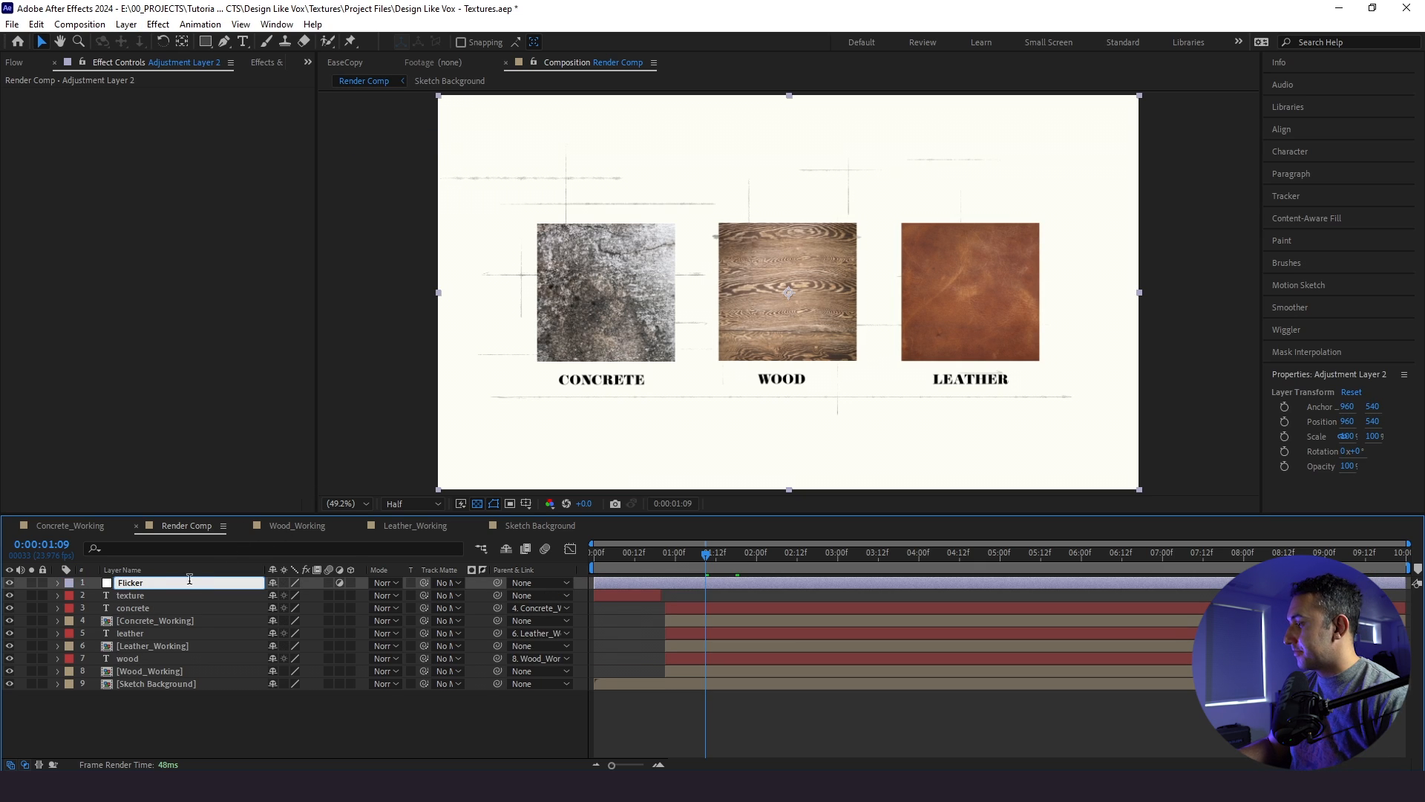
{"action": "key", "text": "Return"}
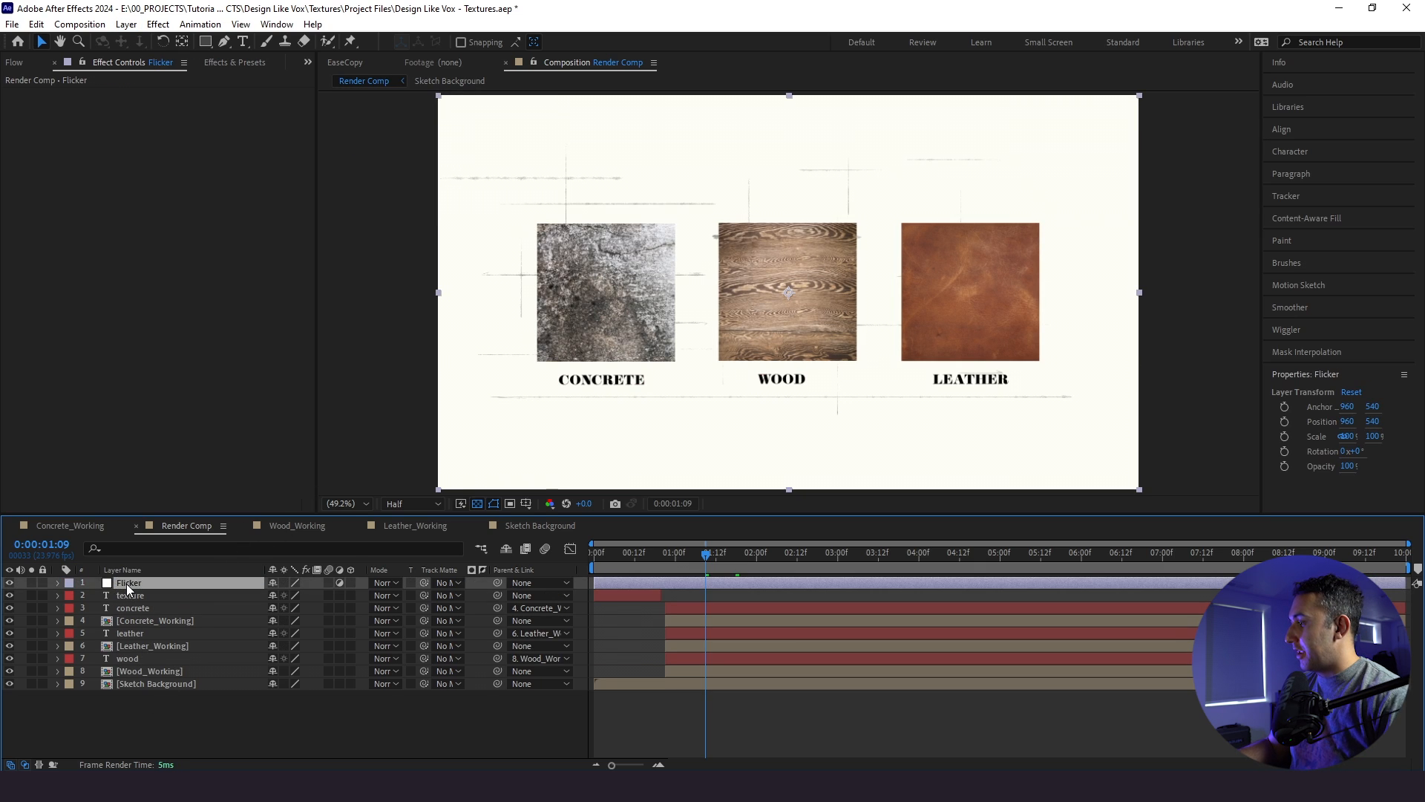
Apply a Curves effect to the Flicker adjustment layer
{"action": "key", "text": "ctrl+space"}
{"action": "type", "text": "cur"}
{"action": "key", "text": "Return"}
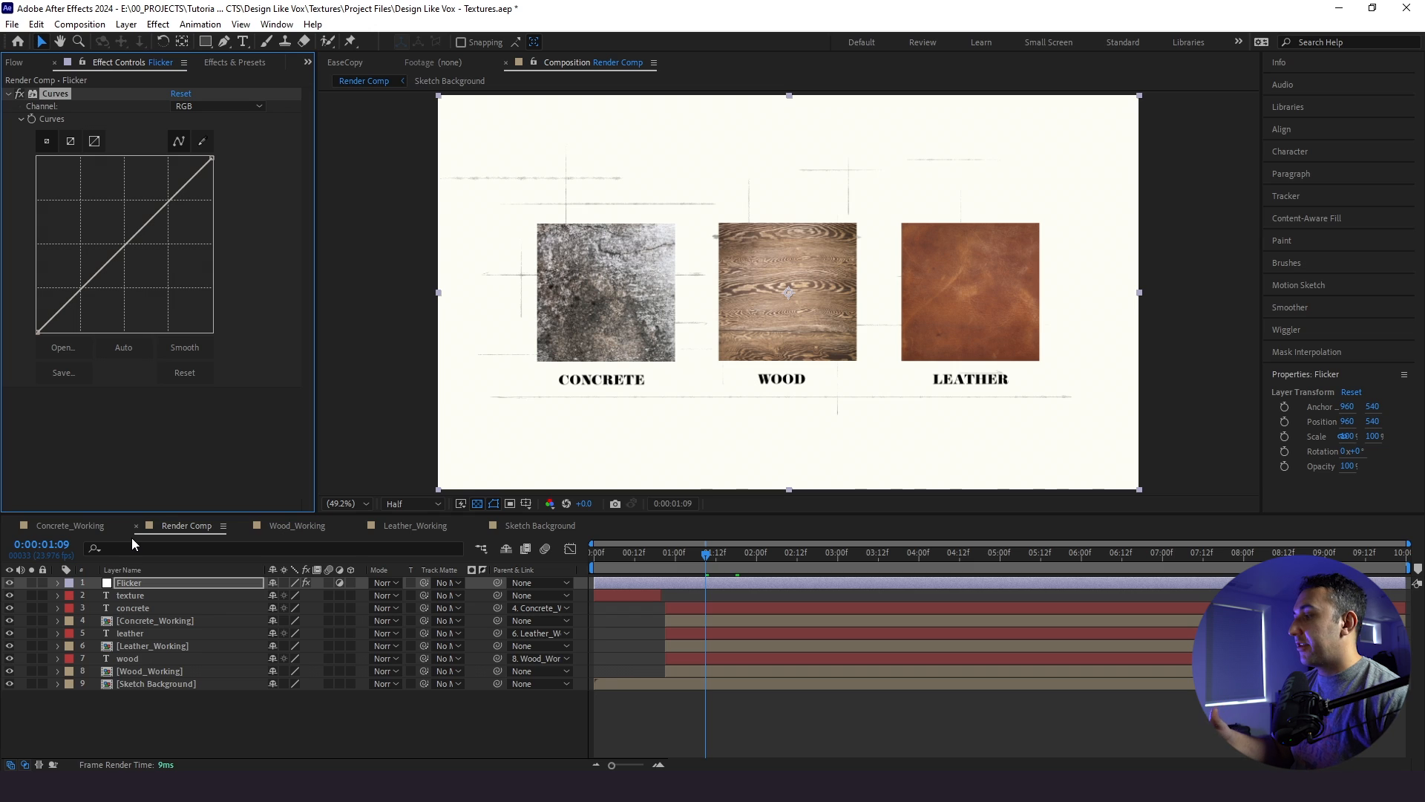
Apply an Invert effect to the Sketch Background layer
{"action": "left_click", "coordinate": [172, 683]}
{"action": "key", "text": "ctrl+space"}
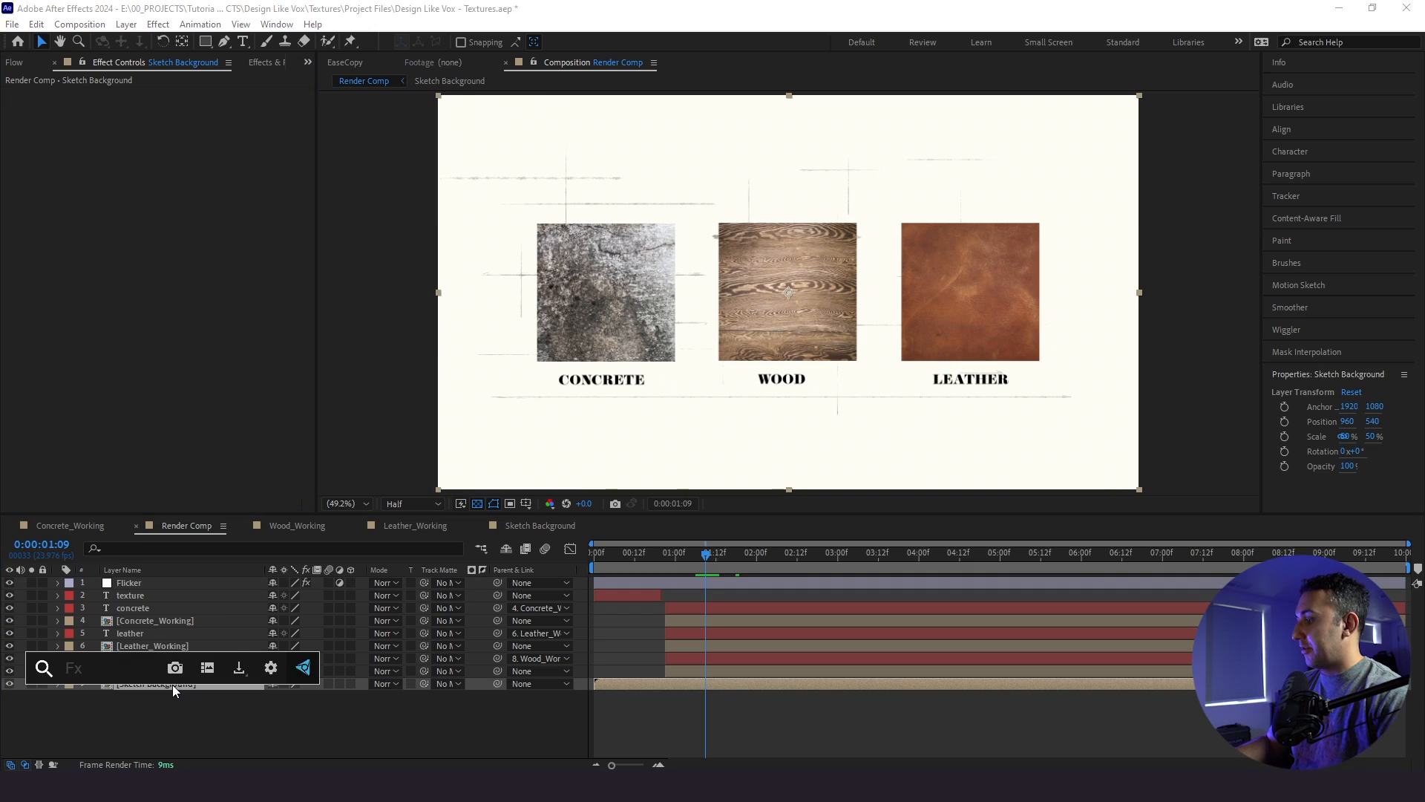
{"action": "type", "text": "invert"}
{"action": "key", "text": "Return"}
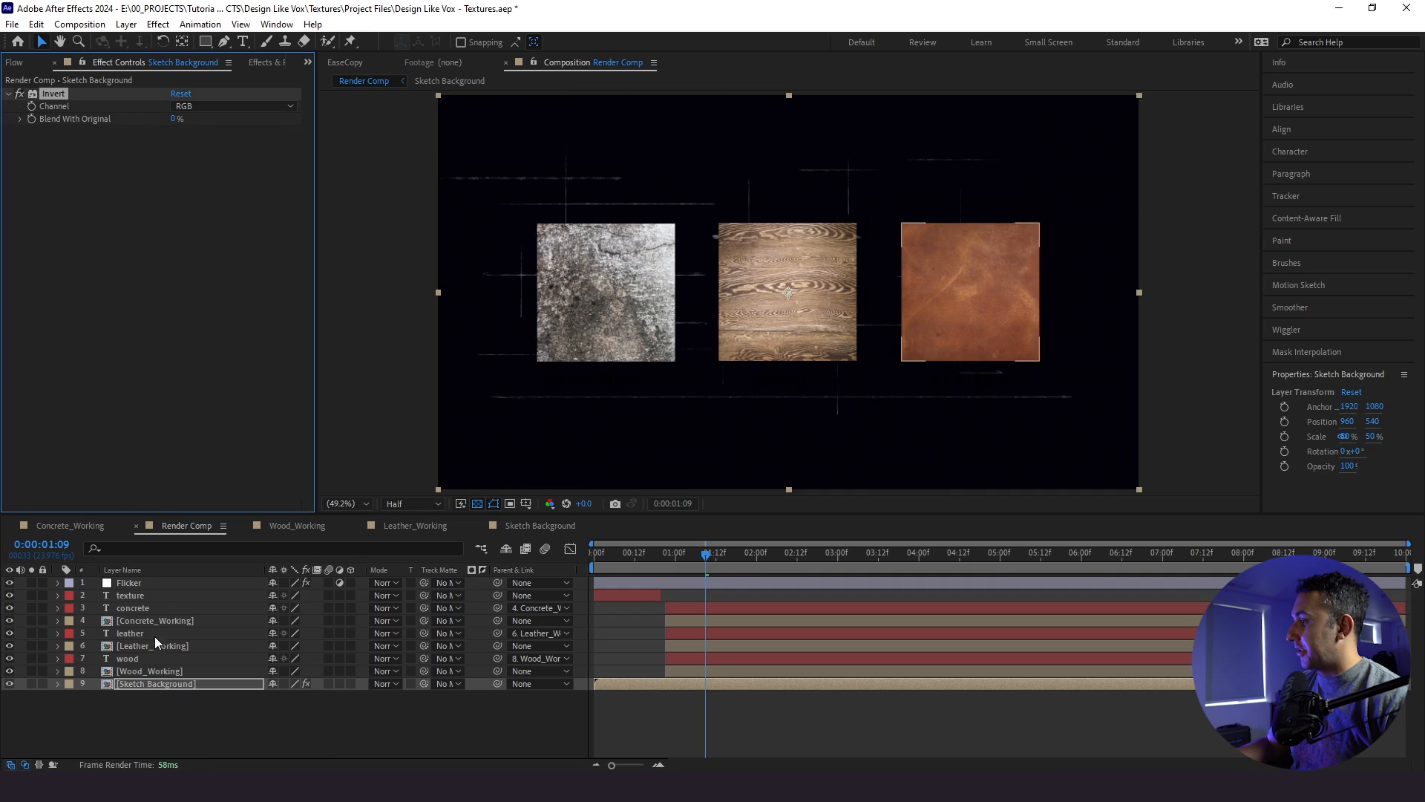
Raise Flicker's RGB curve to brighten the image and give its opacity a two-line expression: posterizeTime(6) and wiggle(100,50)
{"action": "left_click", "coordinate": [153, 581]}
{"action": "left_click_drag", "start_coordinate": [155, 212], "coordinate": [130, 189]}
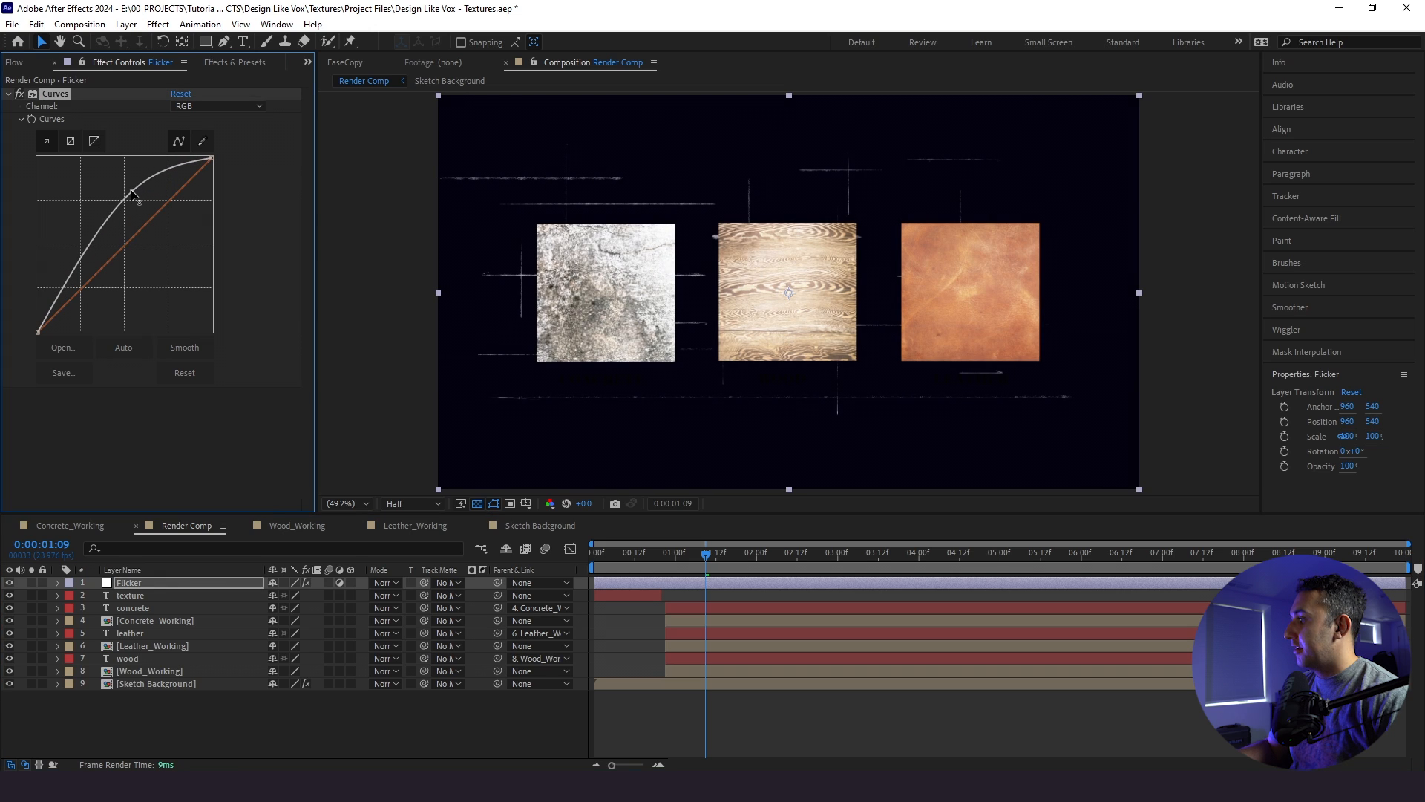
{"action": "left_click", "coordinate": [157, 581]}
{"action": "key", "text": "t"}
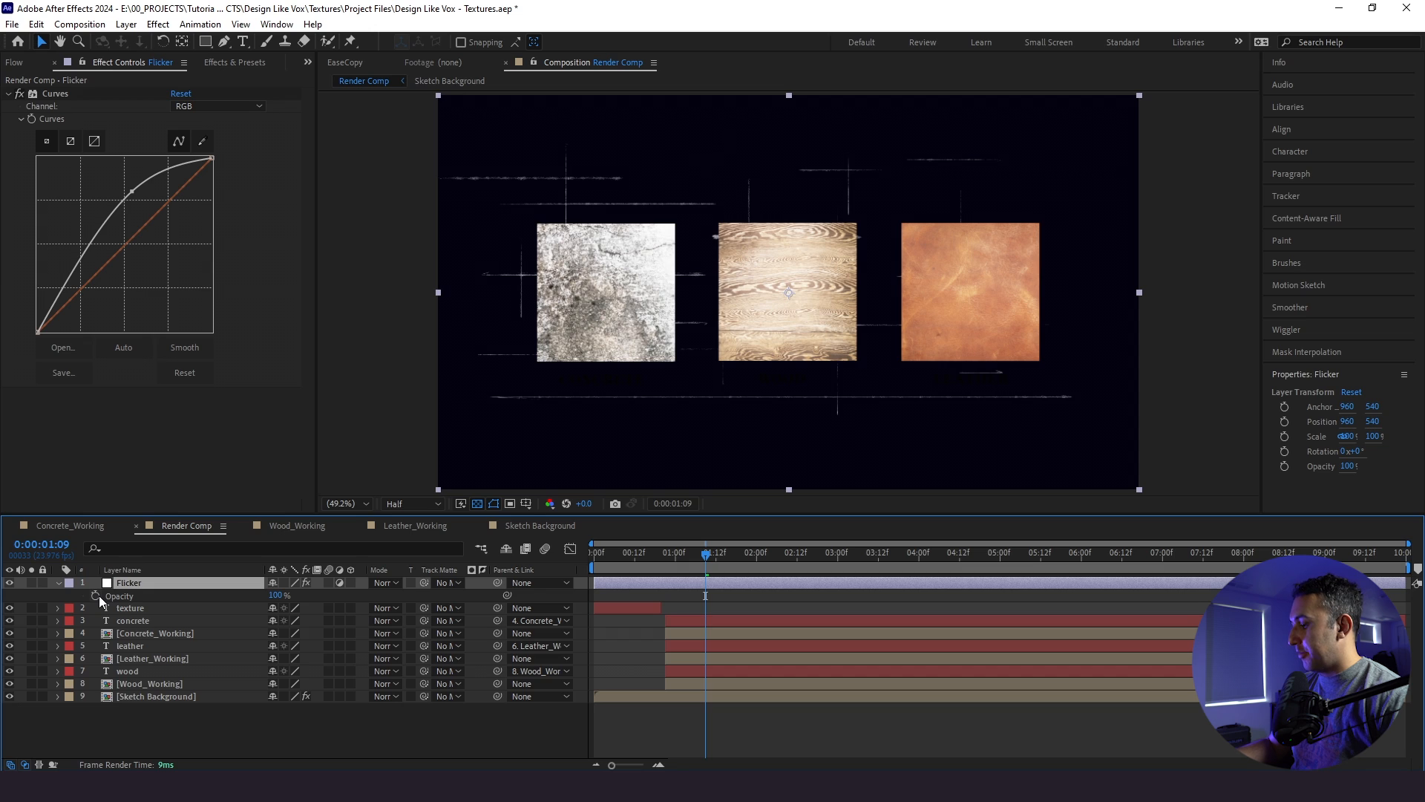
{"action": "left_click", "coordinate": [100, 595], "text": "alt"}
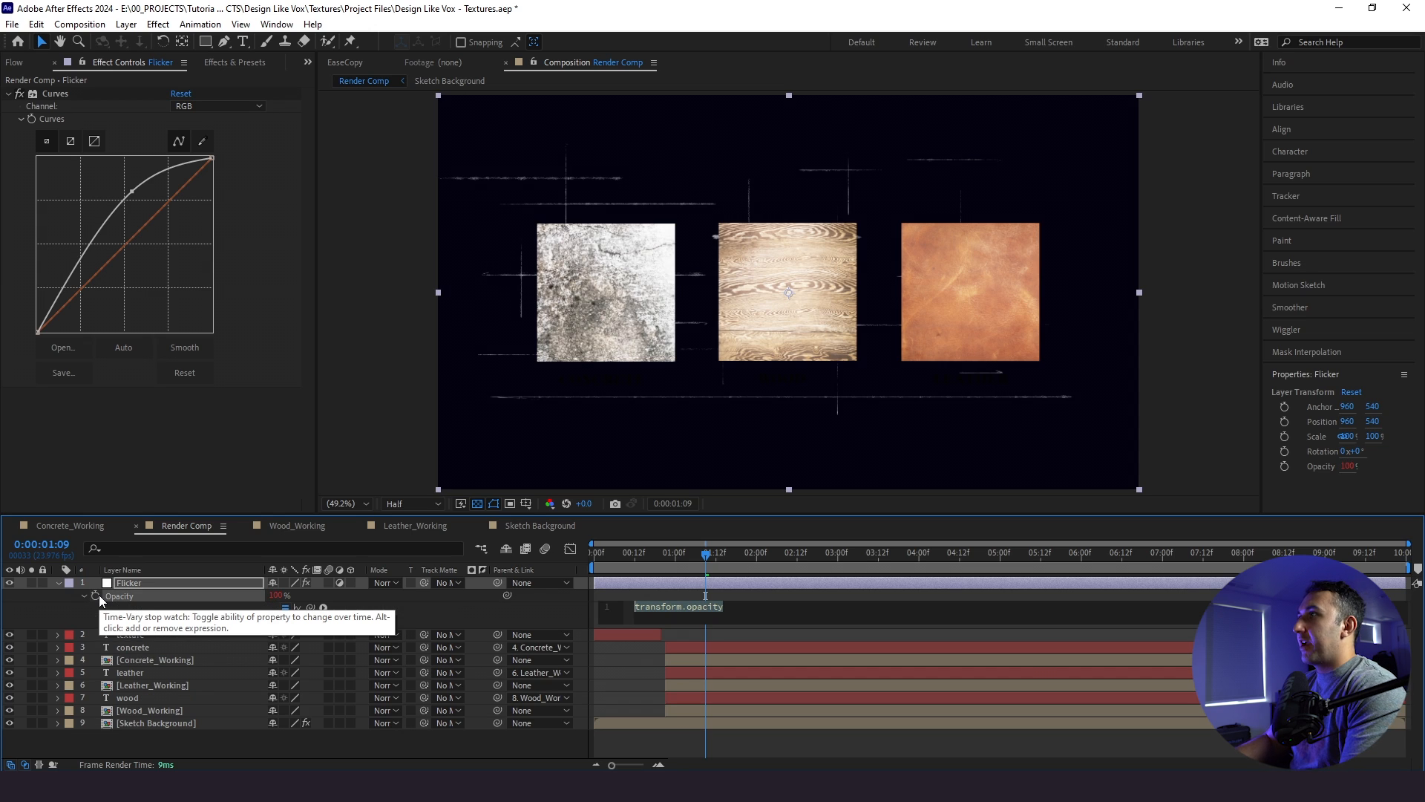
{"action": "type", "text": "posterizeTime()6"}
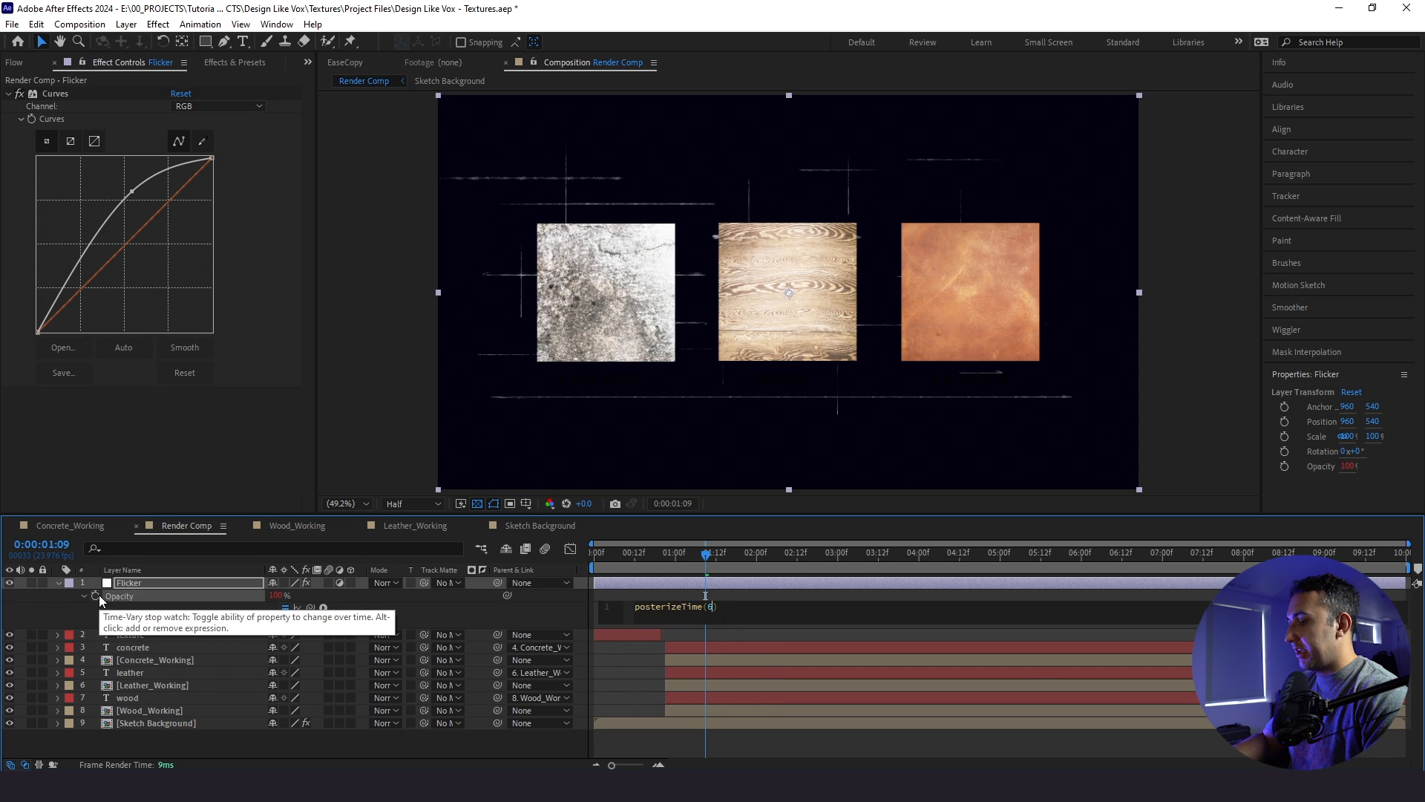
{"action": "key", "text": "End"}
{"action": "key", "text": "Return"}
{"action": "type", "text": "wiggle(1"}
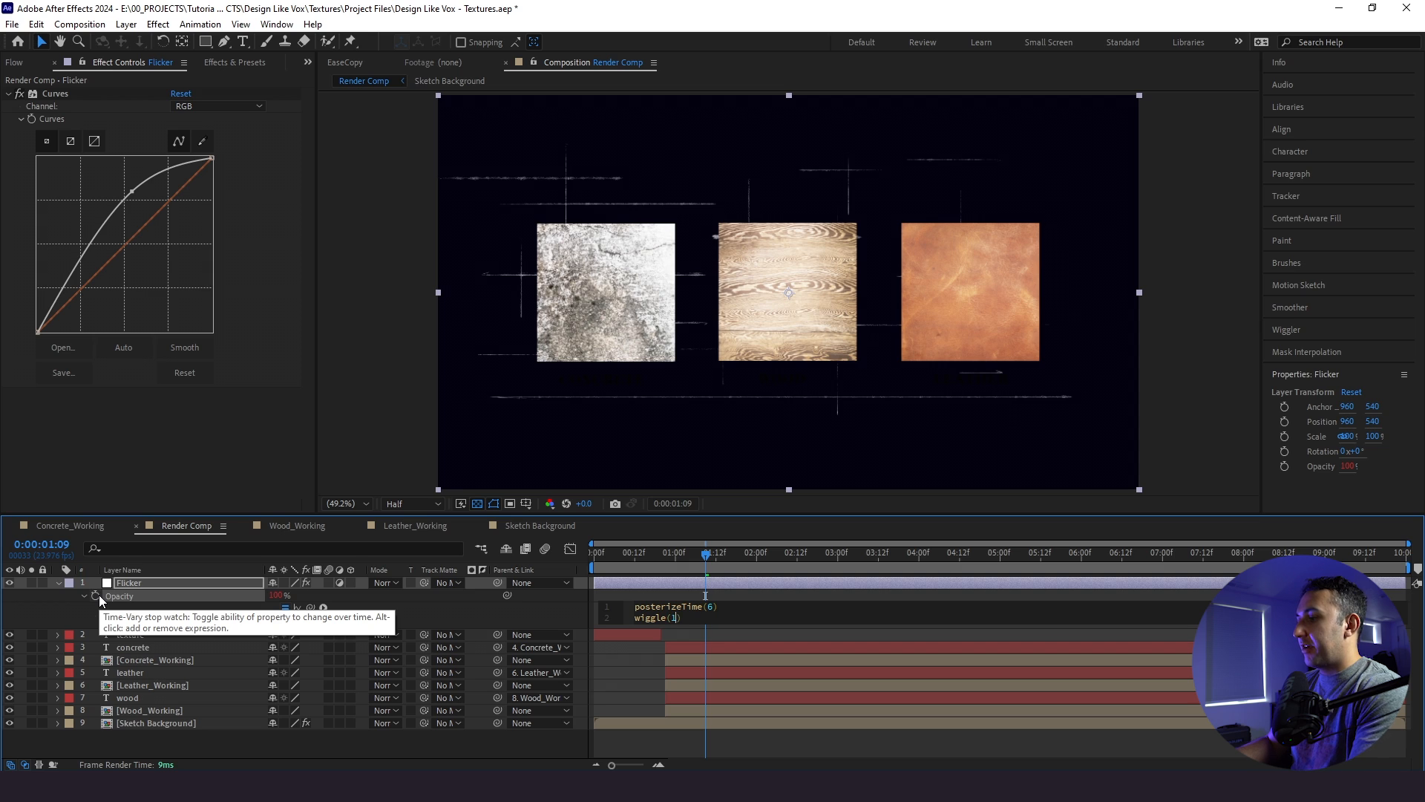
{"action": "type", "text": "00,50"}
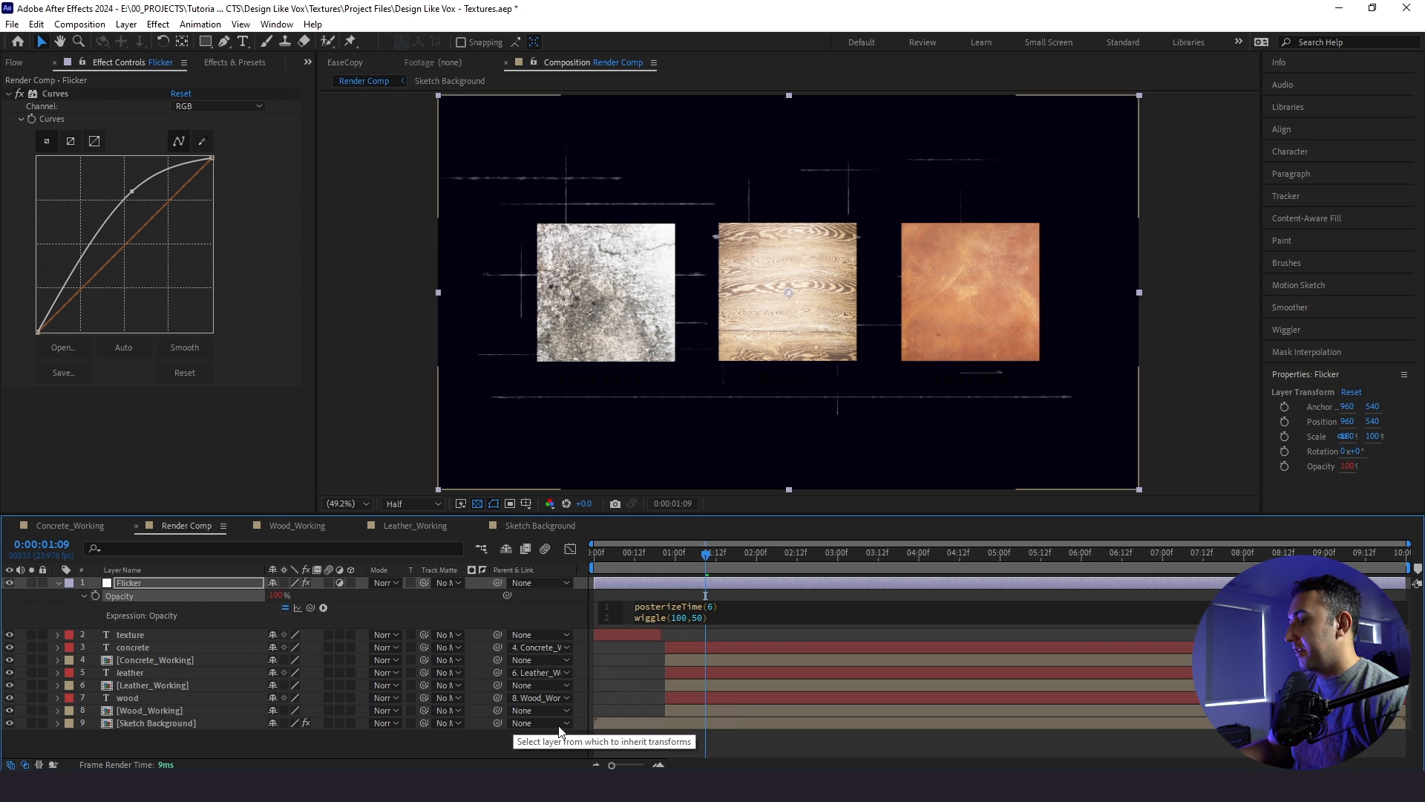
{"action": "left_click", "coordinate": [639, 738]}
Preview the flicker in Render Comp, switch the viewer to Full resolution, and play it again
{"action": "key", "text": "space"}
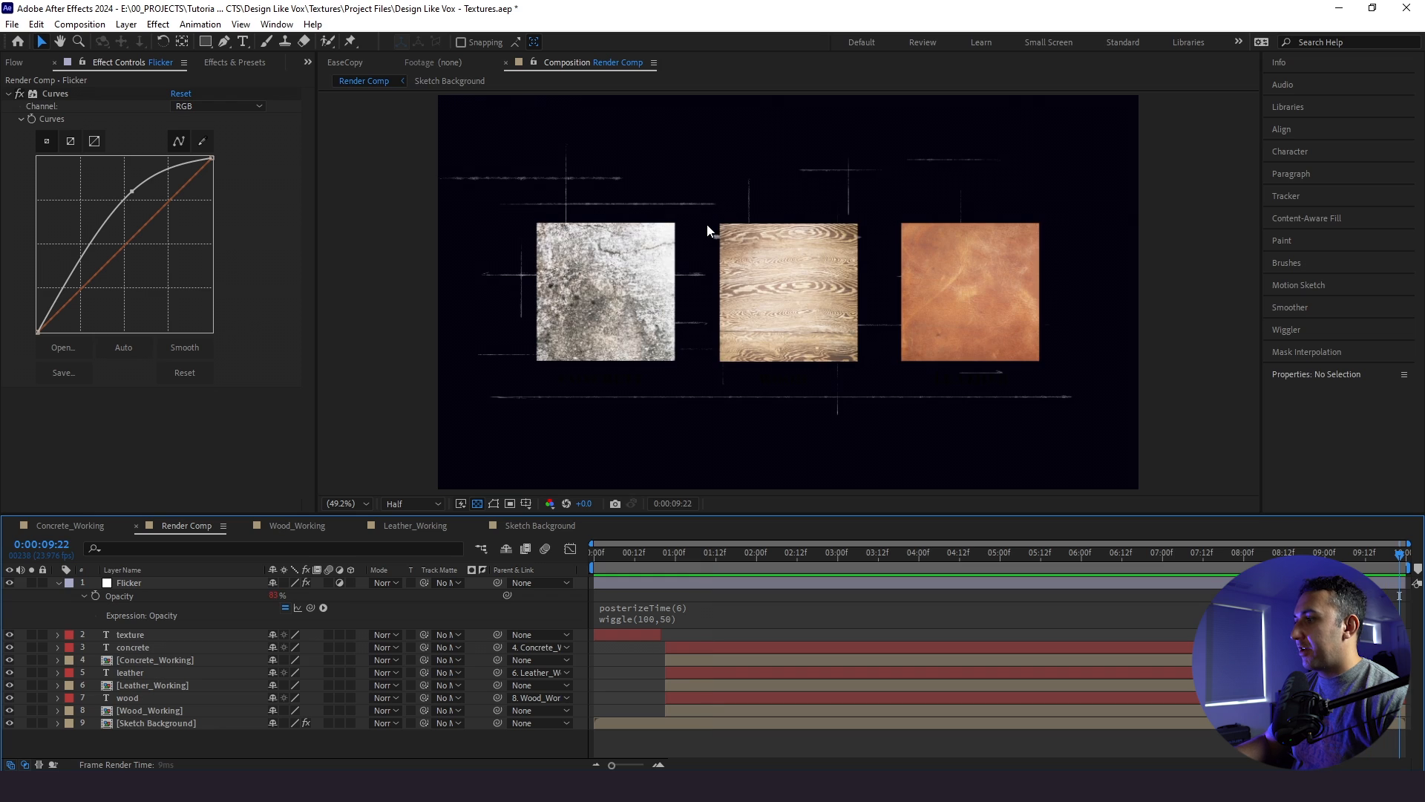
{"action": "scroll", "coordinate": [706, 224], "scroll_direction": "up", "scroll_amount": 4}
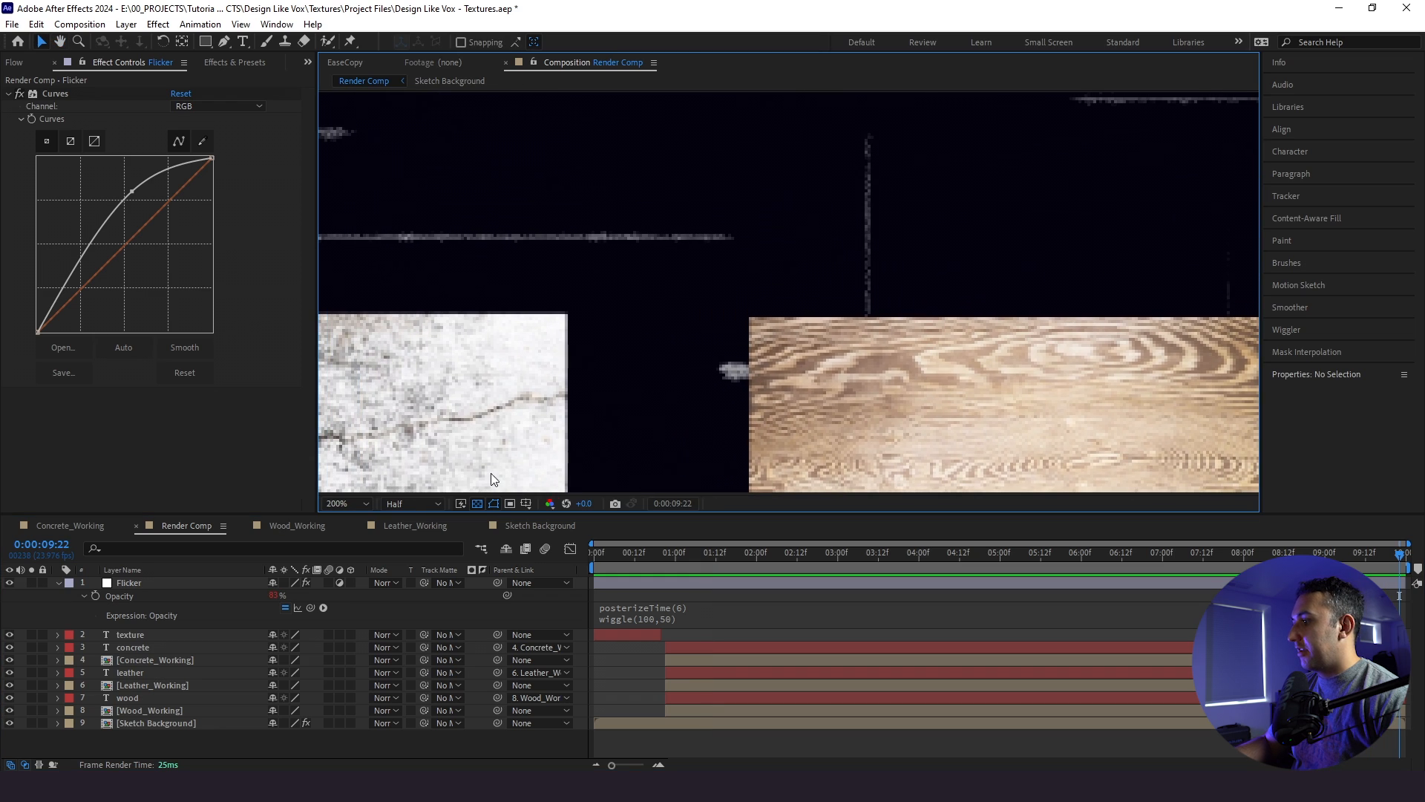
{"action": "left_click", "coordinate": [395, 505]}
{"action": "left_click", "coordinate": [405, 541]}
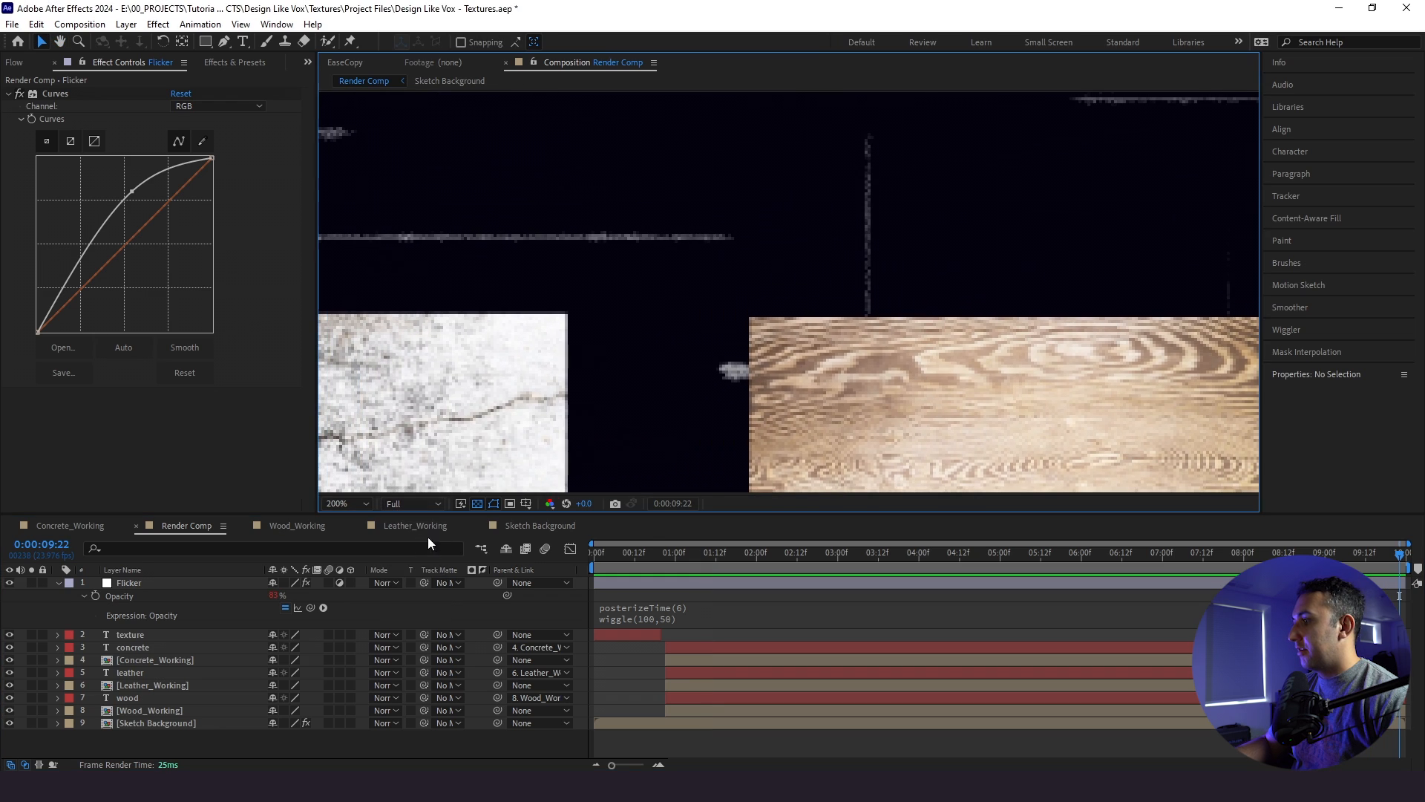
{"action": "left_click", "coordinate": [645, 554]}
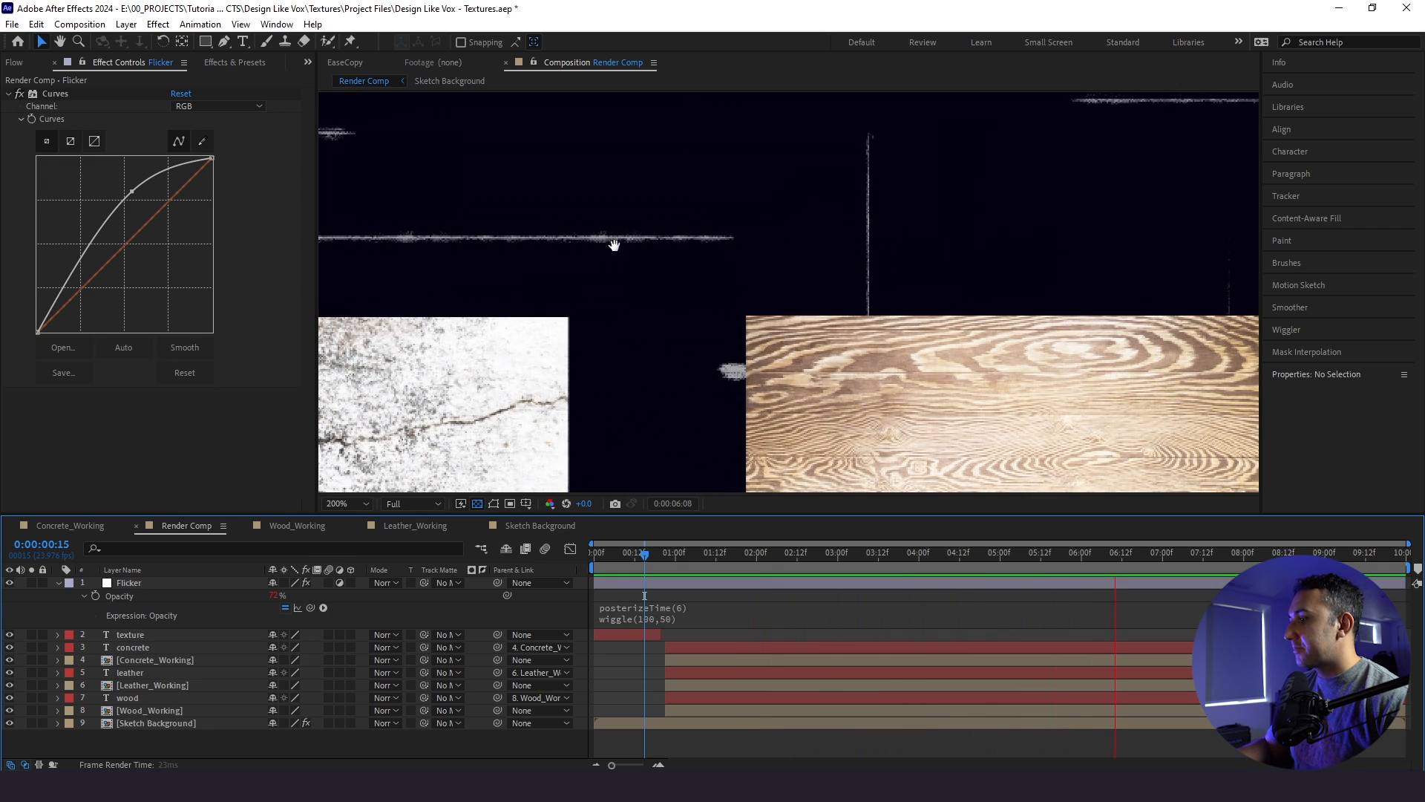
{"action": "key", "text": "space"}
Turn off the Invert effect on Sketch Background and fit the composition in the viewer
{"action": "left_click", "coordinate": [137, 722]}
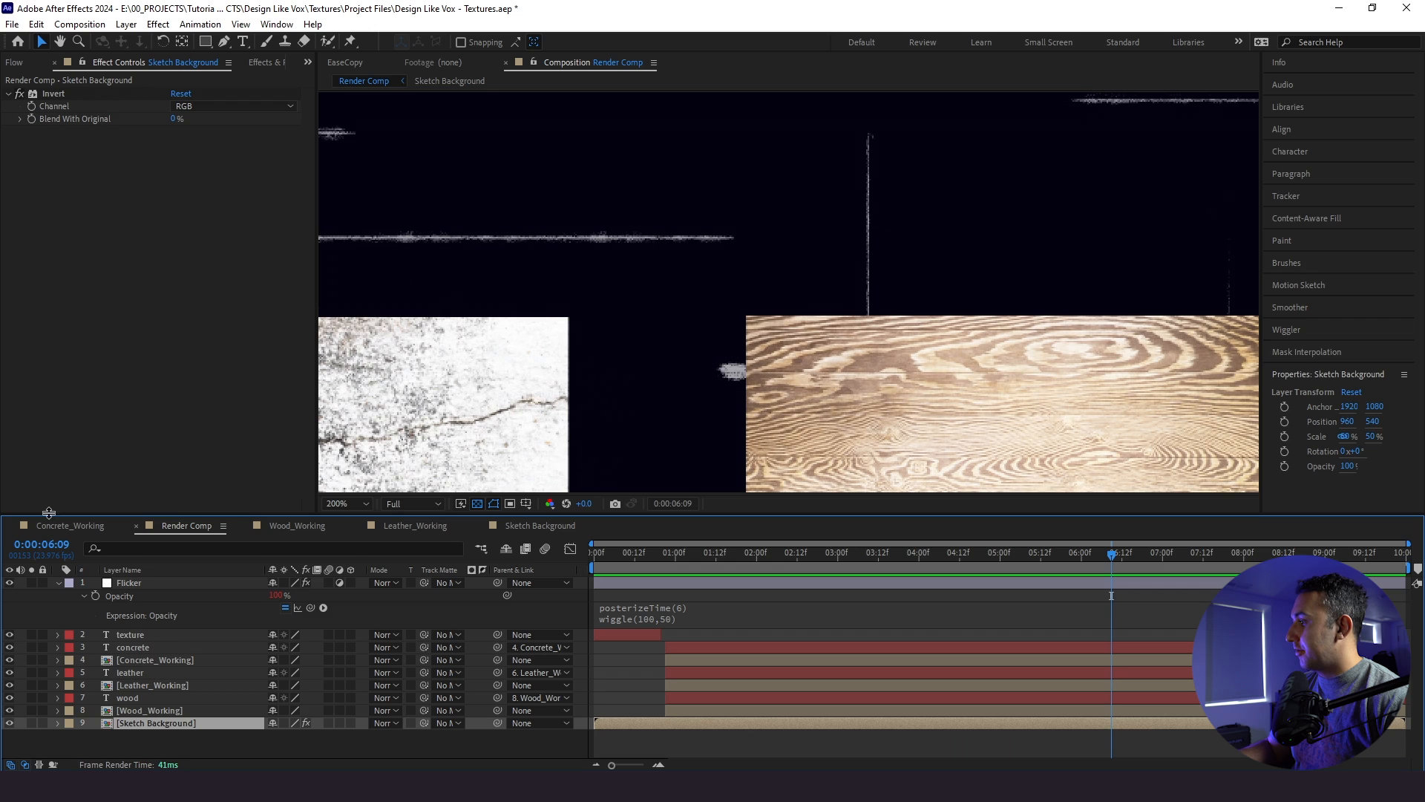
{"action": "left_click", "coordinate": [18, 93]}
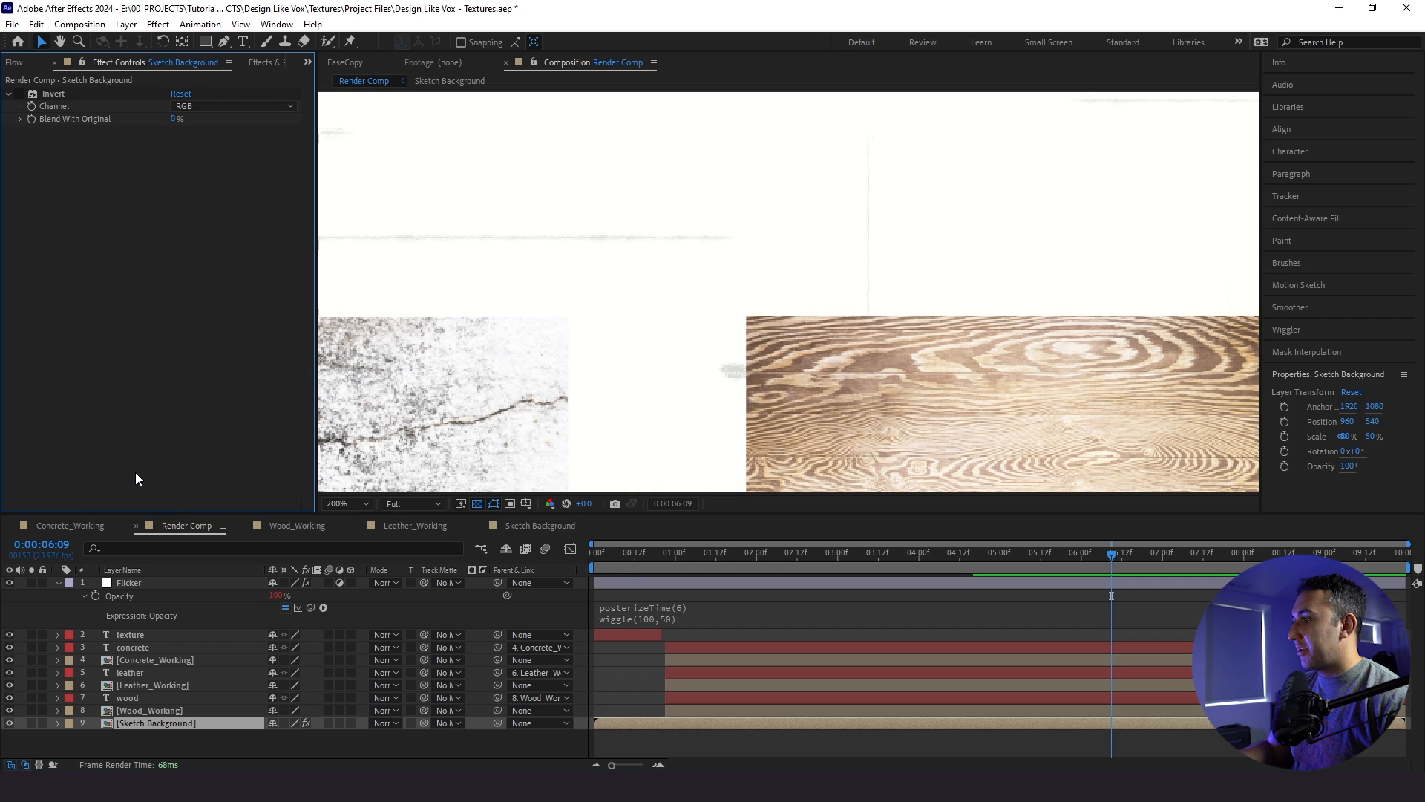
{"action": "left_click", "coordinate": [352, 509]}
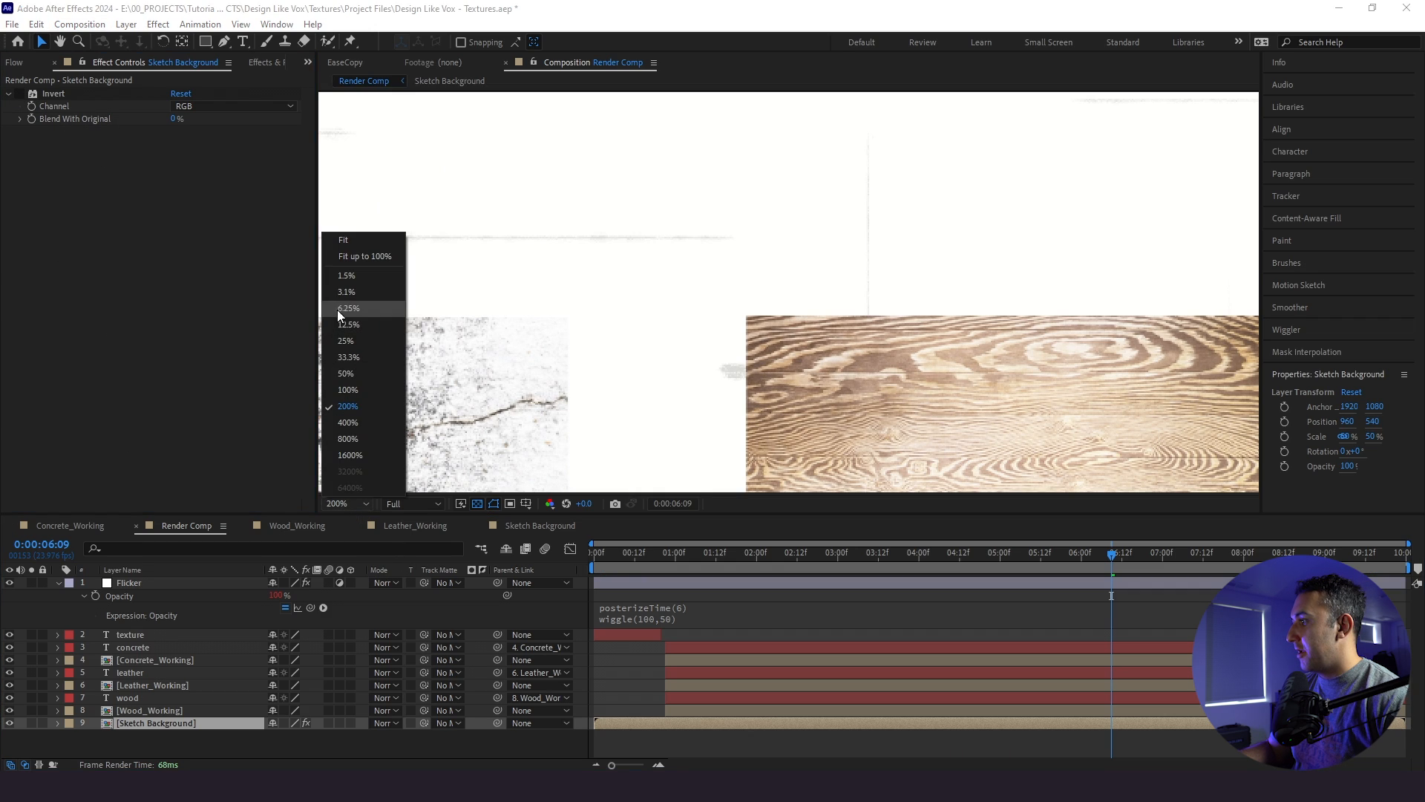
{"action": "left_click", "coordinate": [353, 245]}
Lower Flicker's RGB curve to a very slight brightening and preview the animation
{"action": "left_click", "coordinate": [193, 584]}
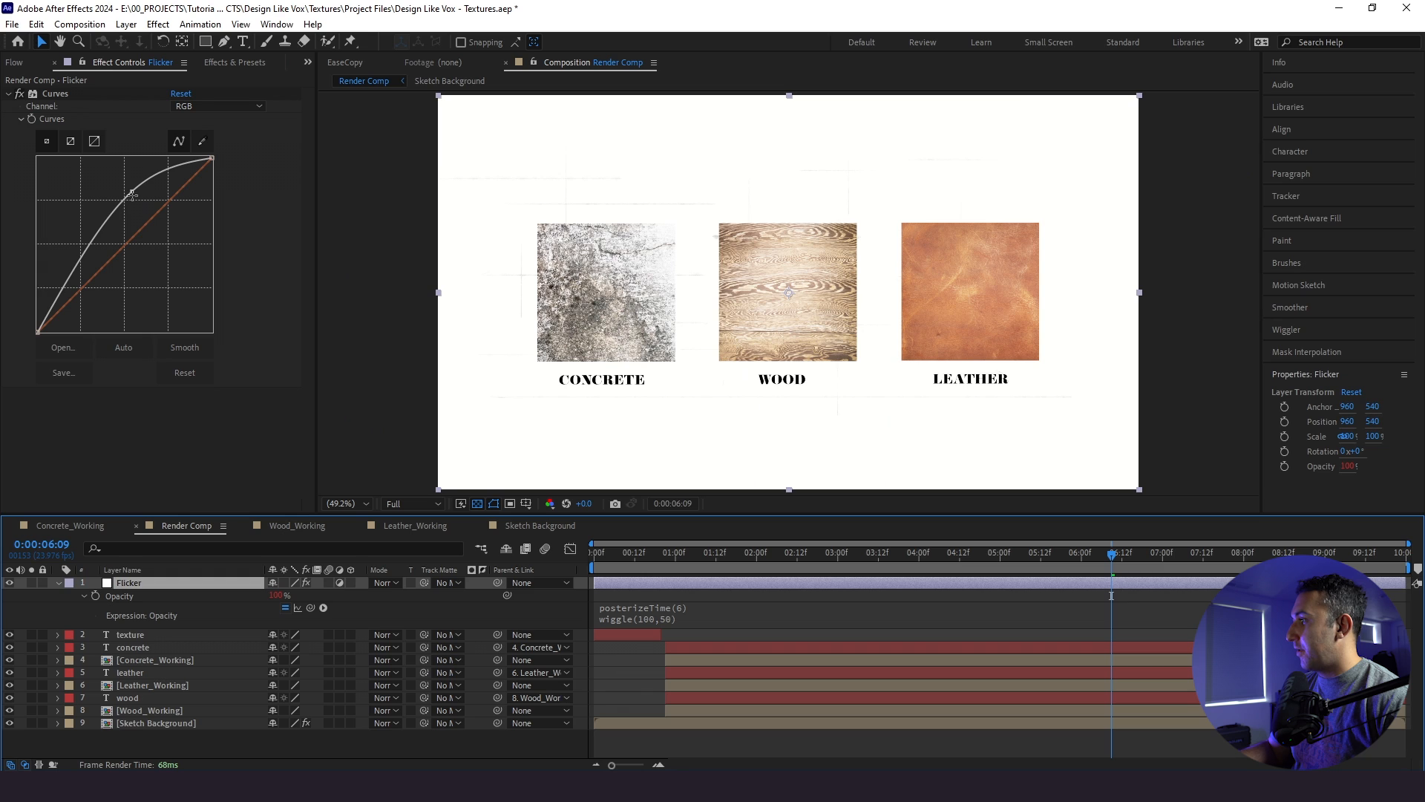
{"action": "left_click_drag", "start_coordinate": [132, 194], "coordinate": [156, 207]}
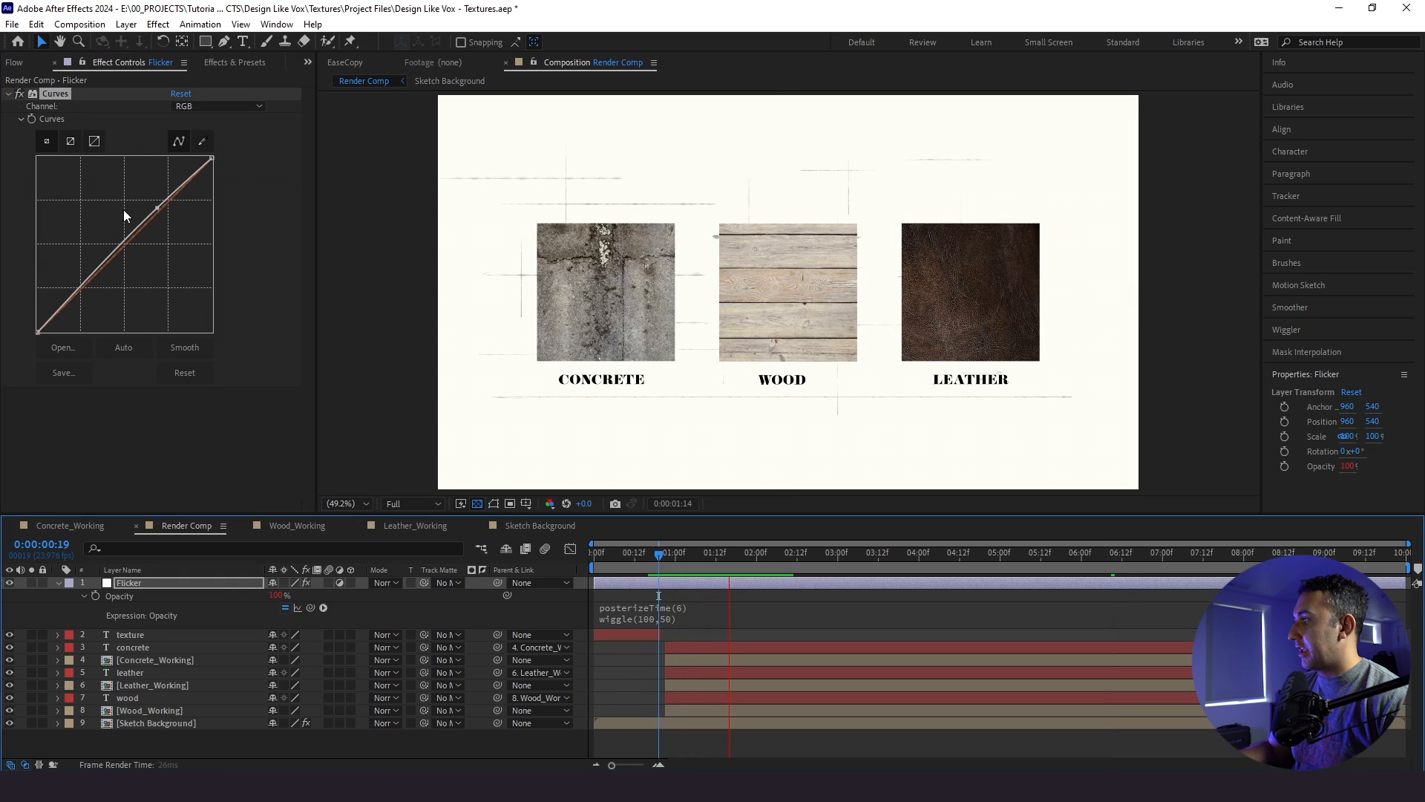
{"action": "key", "text": "space"}
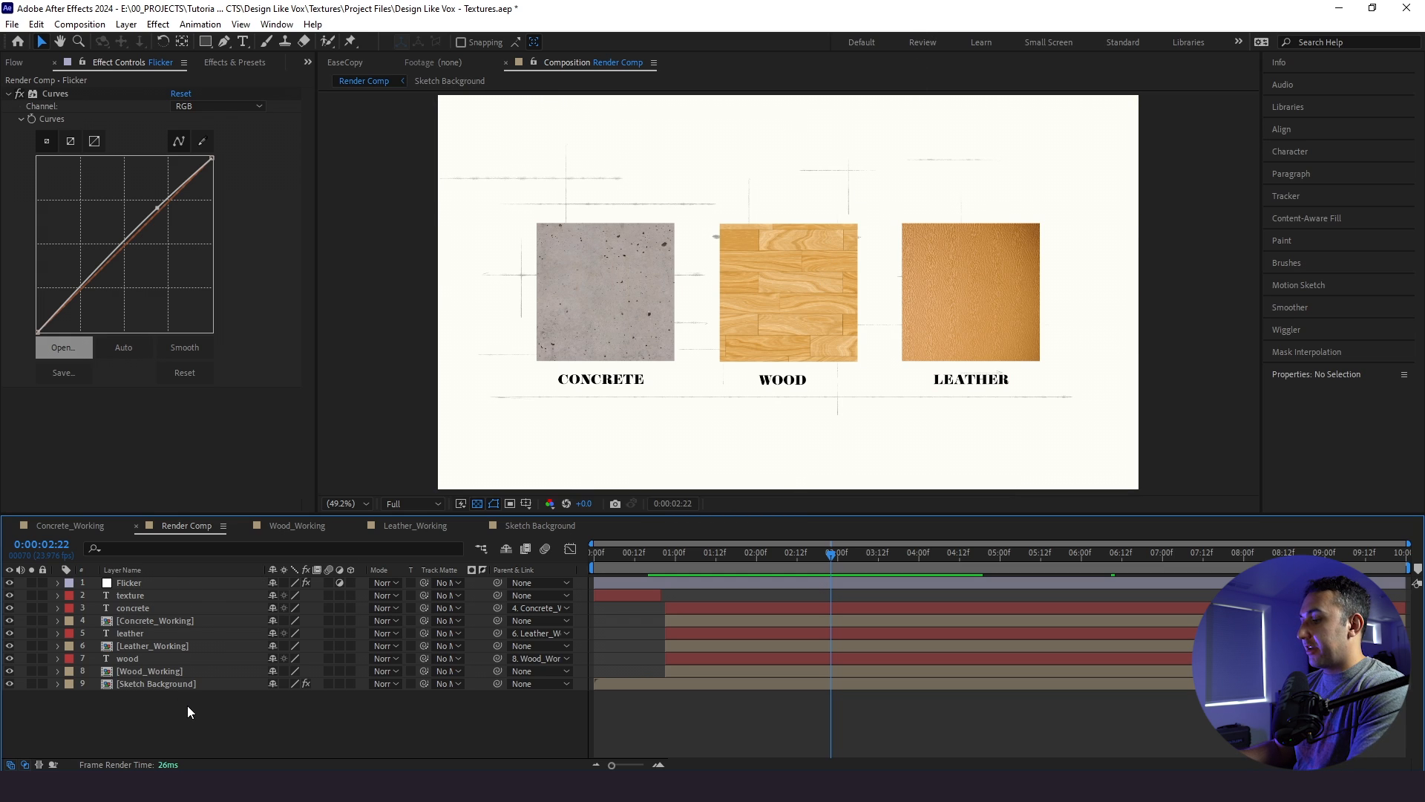
Create a 1920 x 1080 px grey solid as the uppermost layer and rename it Noise
{"action": "key", "text": "ctrl+y"}
{"action": "left_click", "coordinate": [785, 506]}
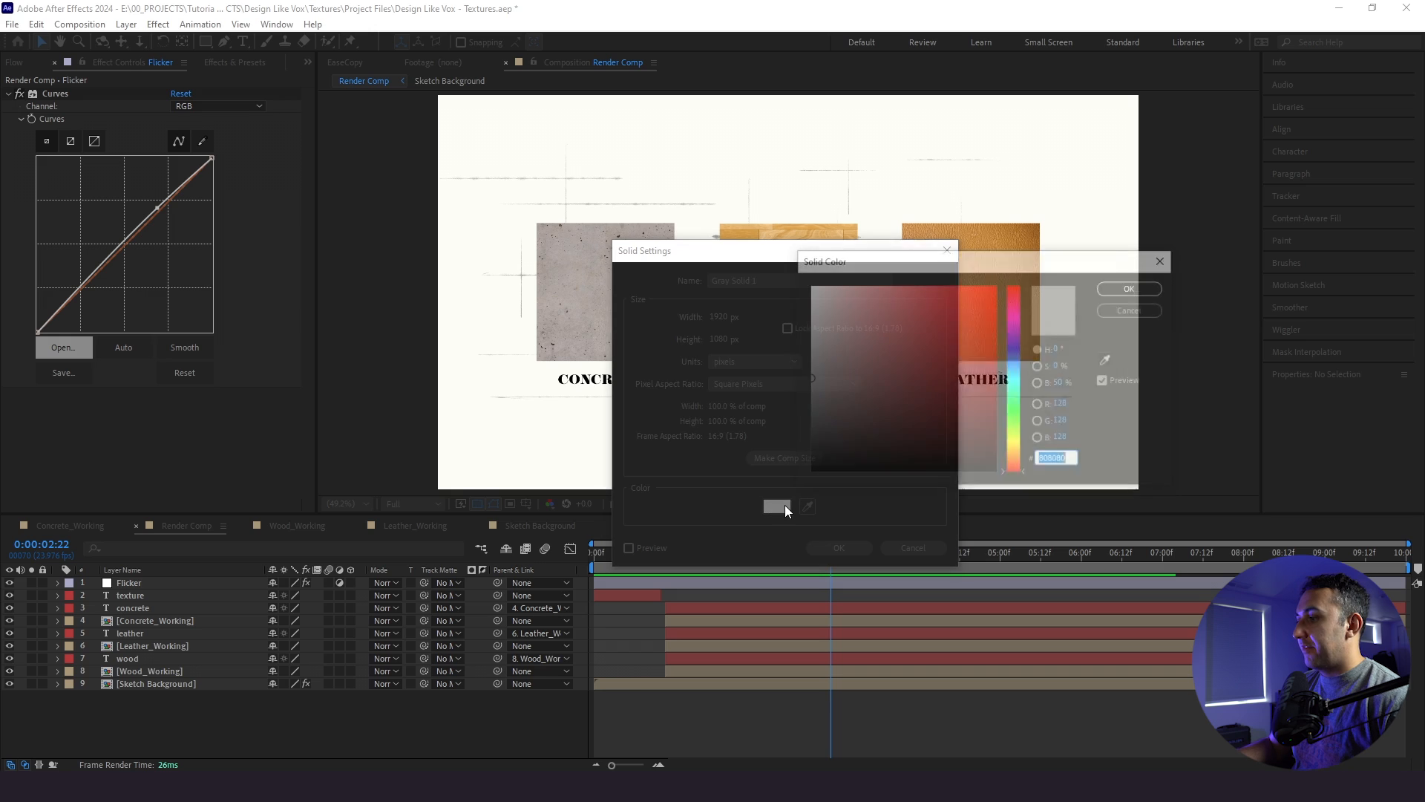
{"action": "left_click", "coordinate": [1124, 287]}
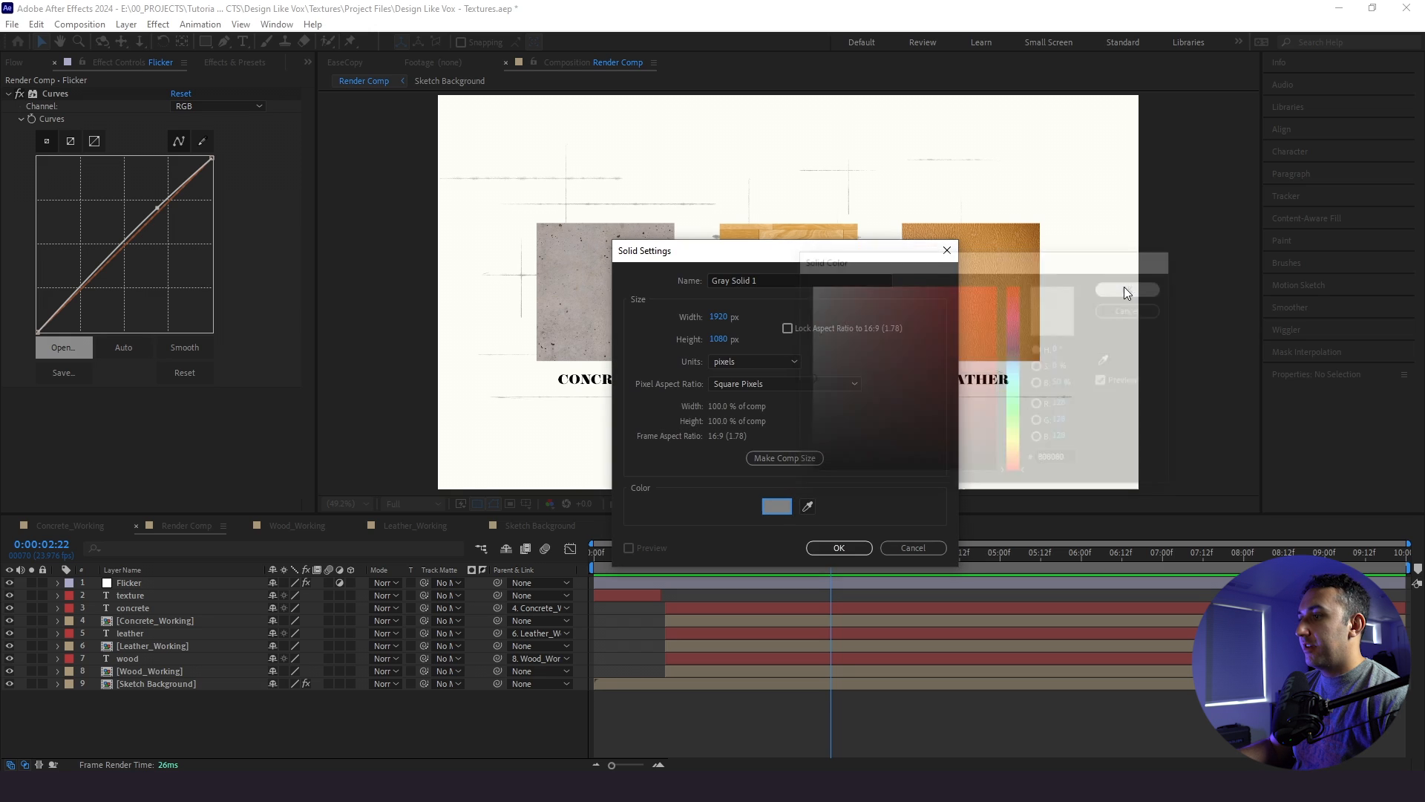
{"action": "left_click", "coordinate": [852, 549]}
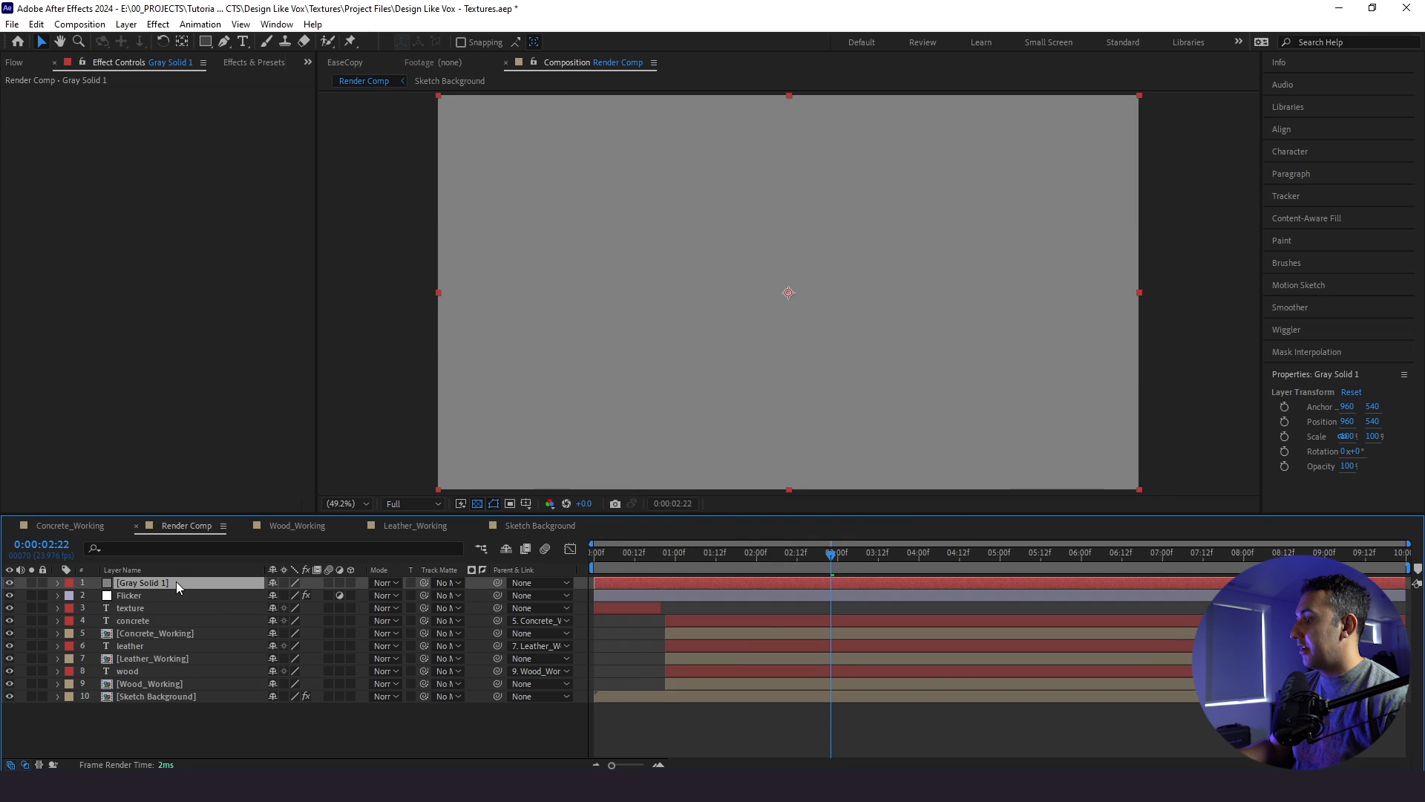
{"action": "key", "text": "Return"}
{"action": "type", "text": "Nois"}
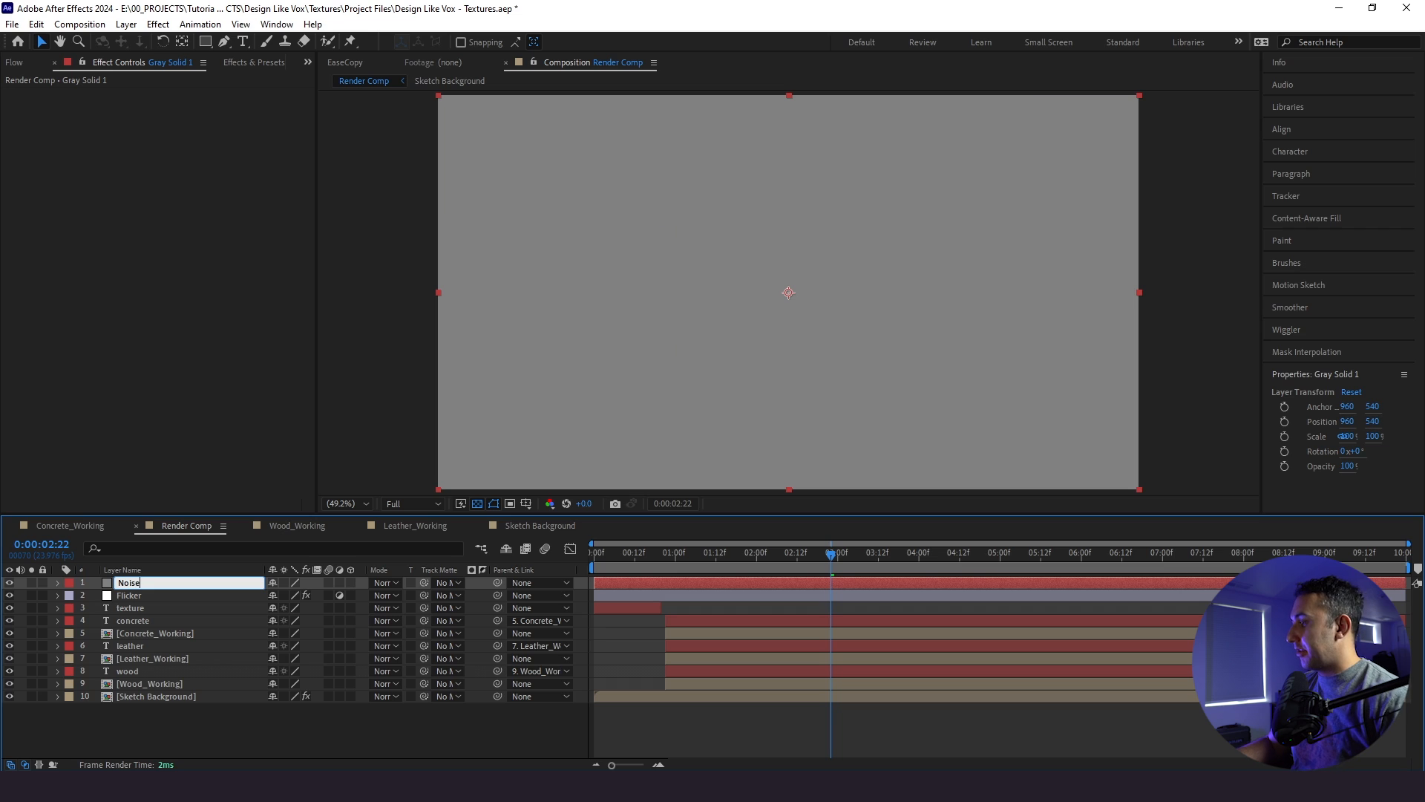
{"action": "type", "text": "e"}
{"action": "key", "text": "Return"}
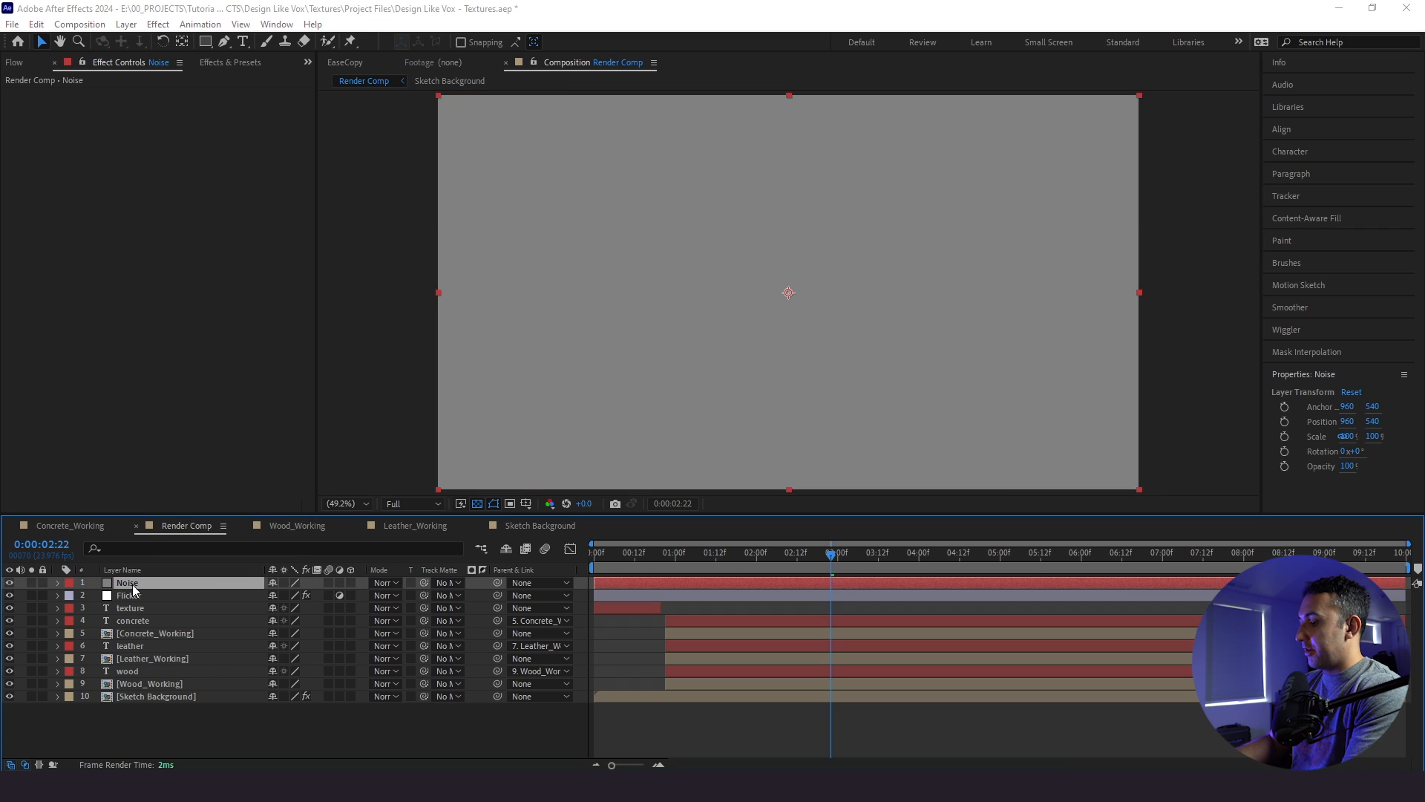
Apply Add Grain to the Noise layer with viewing mode Final Output and preset Kodak Vision 320T (5277)
{"action": "key", "text": "ctrl+space"}
{"action": "type", "text": "add"}
{"action": "key", "text": "Return"}
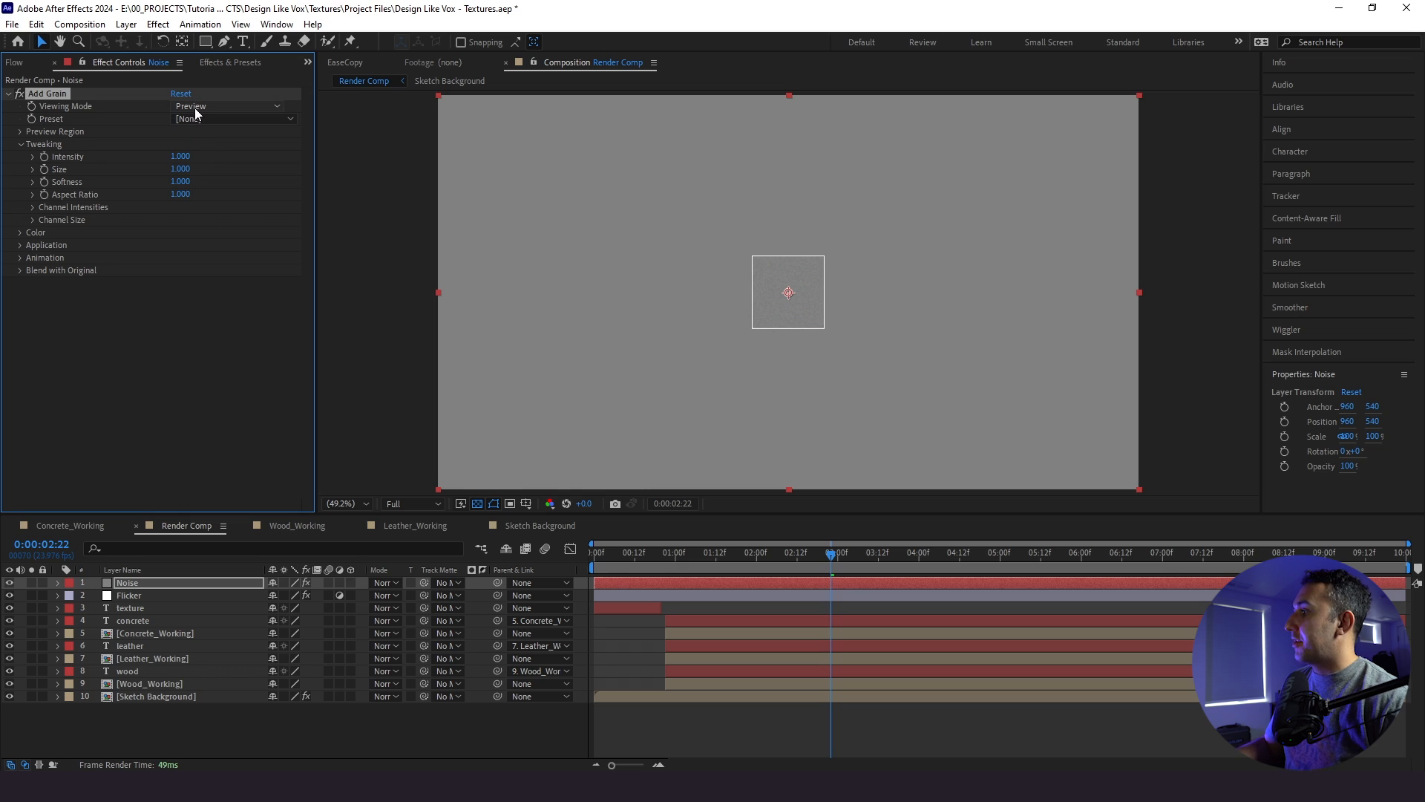
{"action": "left_click", "coordinate": [190, 107]}
{"action": "left_click", "coordinate": [220, 155]}
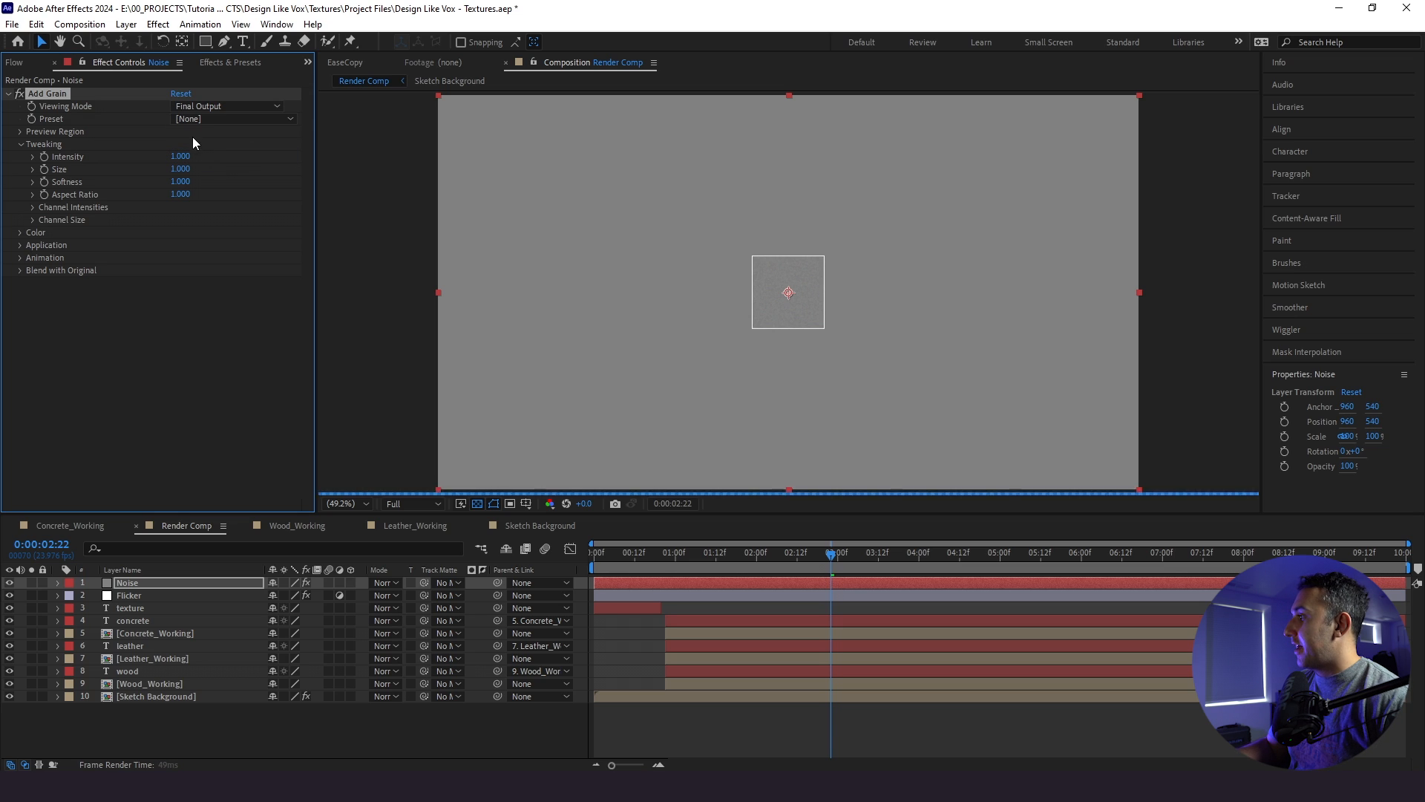
{"action": "left_click", "coordinate": [187, 119]}
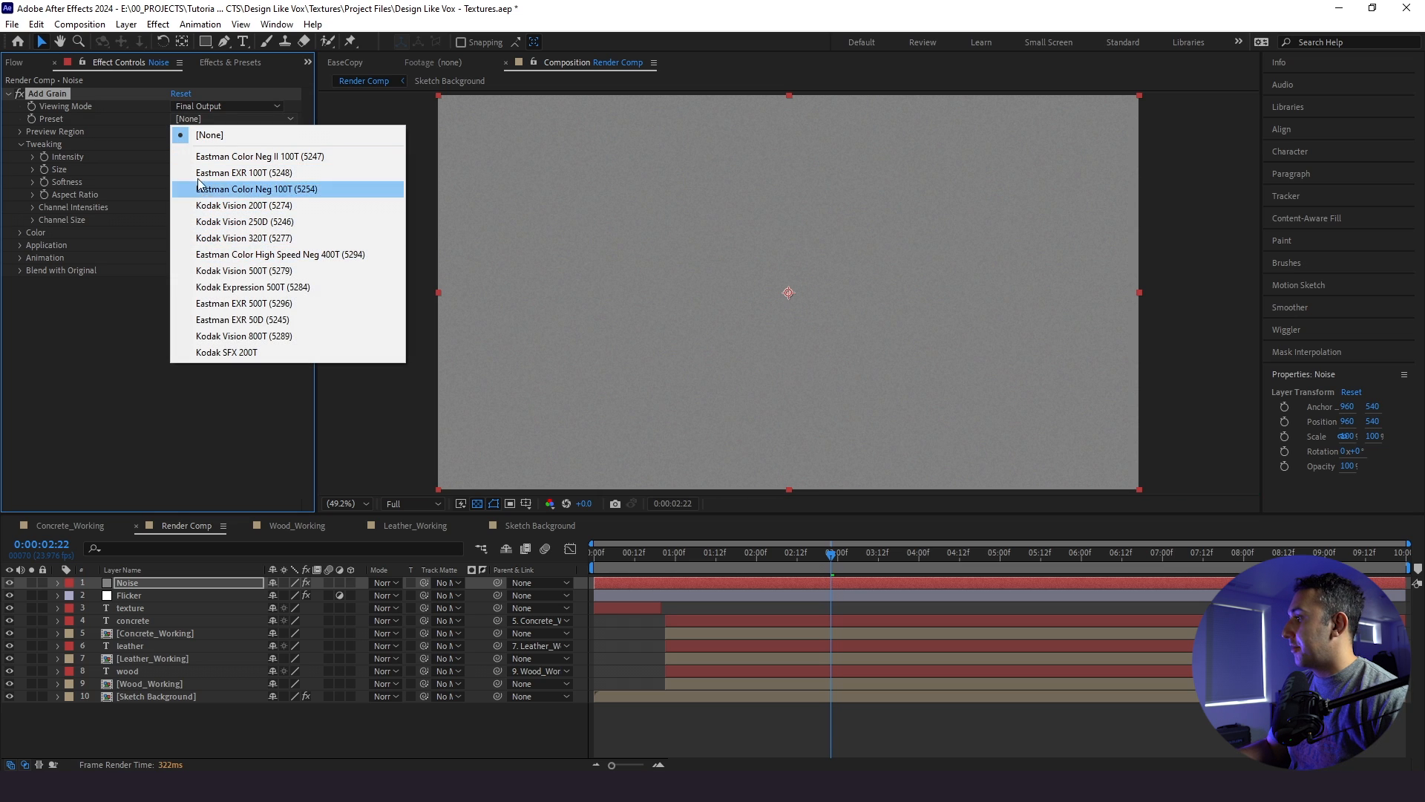
{"action": "left_click", "coordinate": [229, 238]}
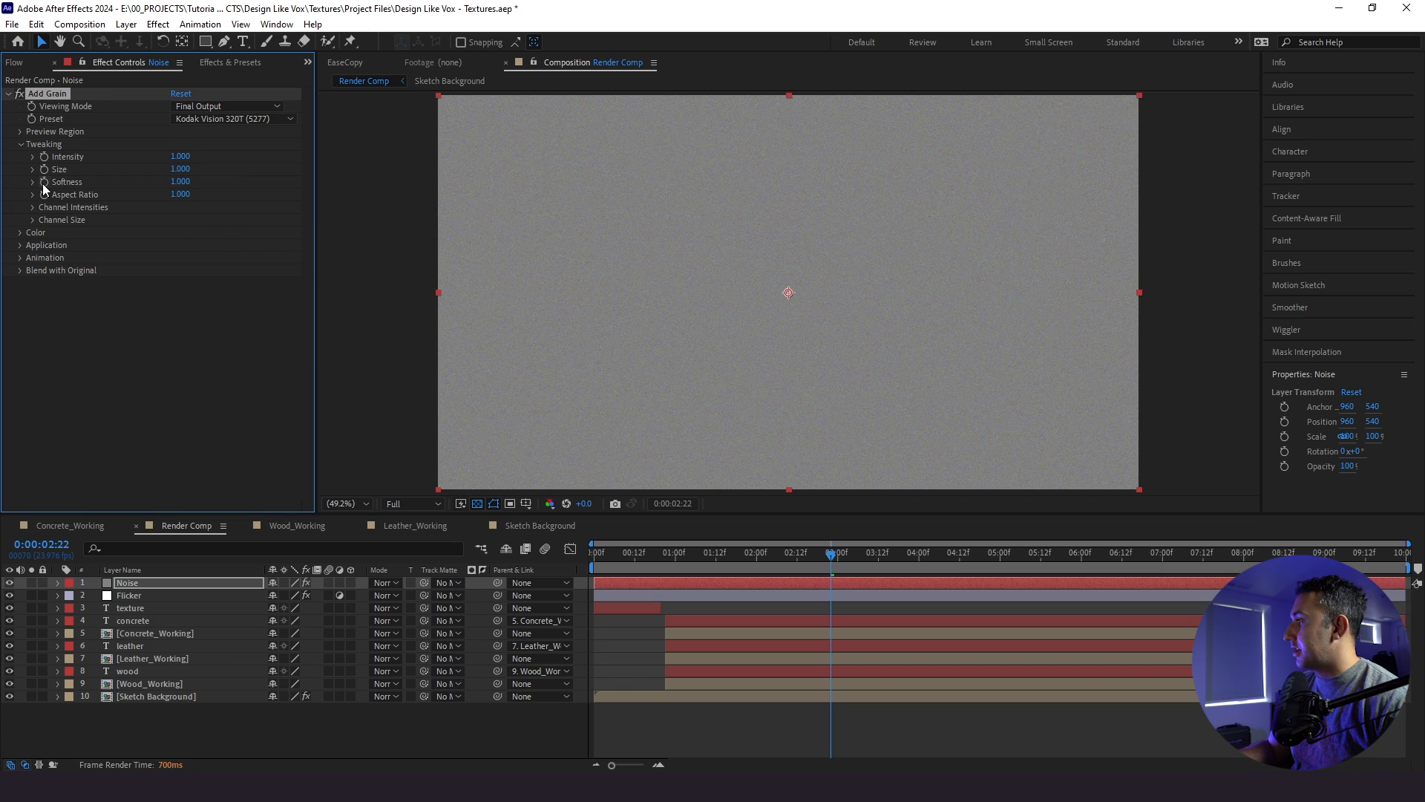
Set the Add Grain Size to 1.2 and Softness to 1.3, and fit the composition in the viewer
{"action": "left_click", "coordinate": [179, 169]}
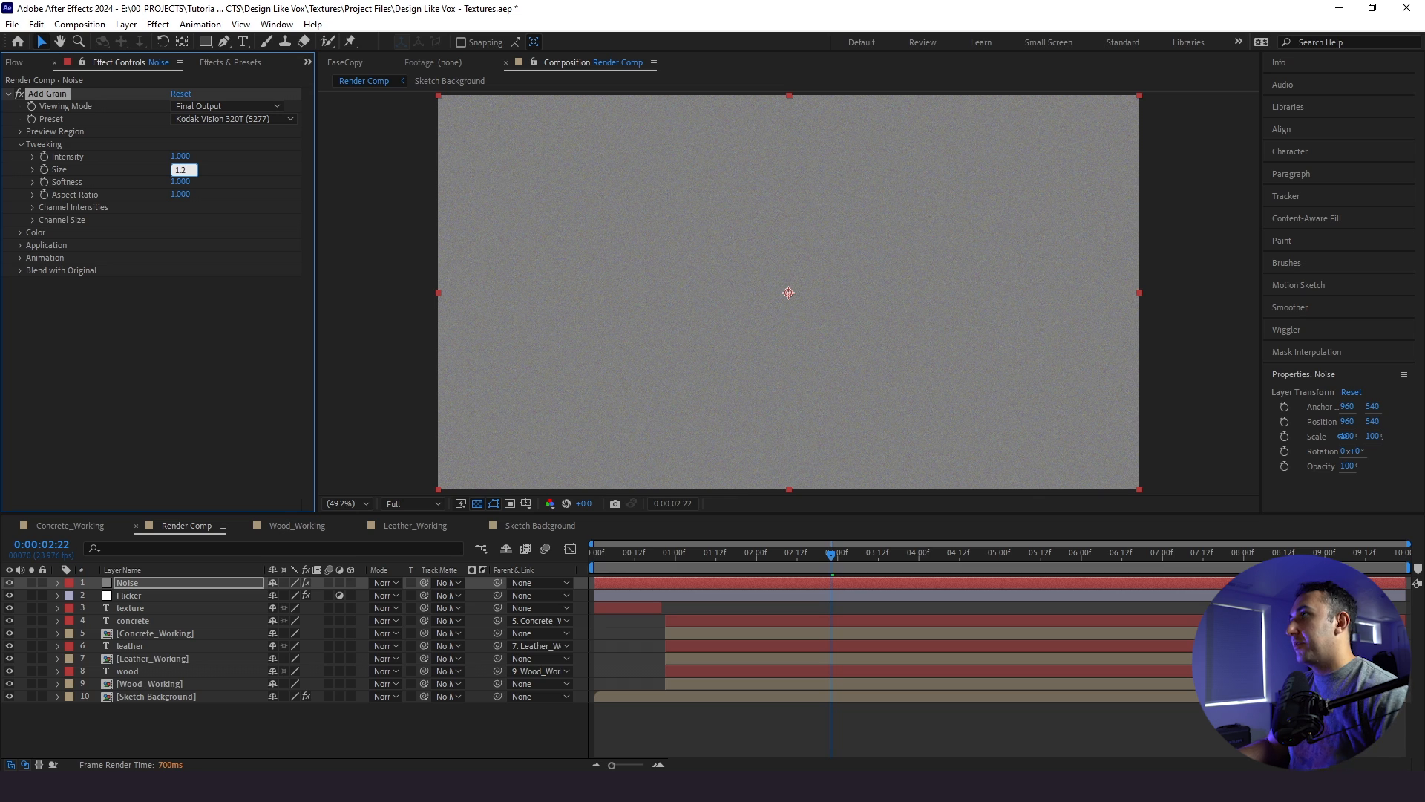
{"action": "left_click", "coordinate": [178, 182]}
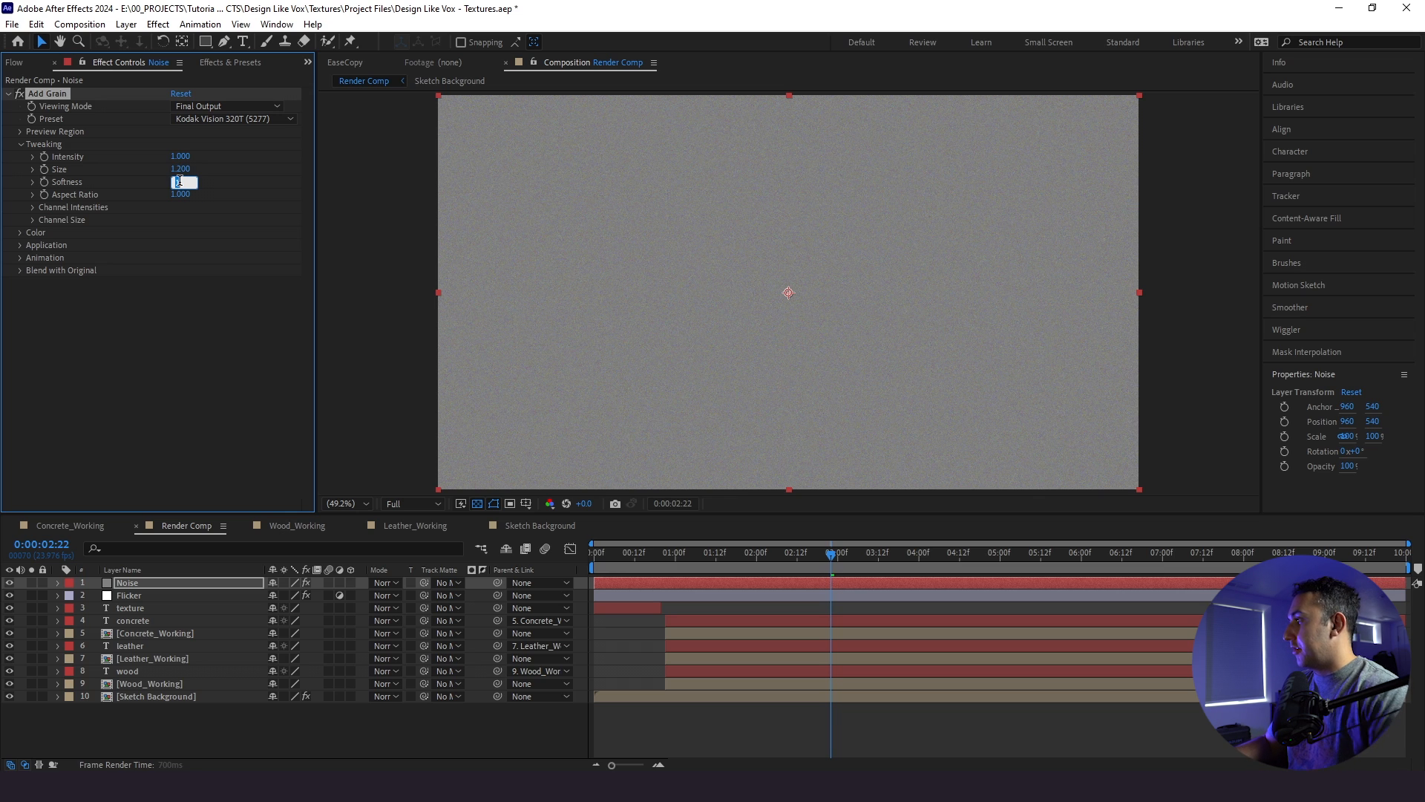
{"action": "type", "text": "1."}
{"action": "type", "text": "300"}
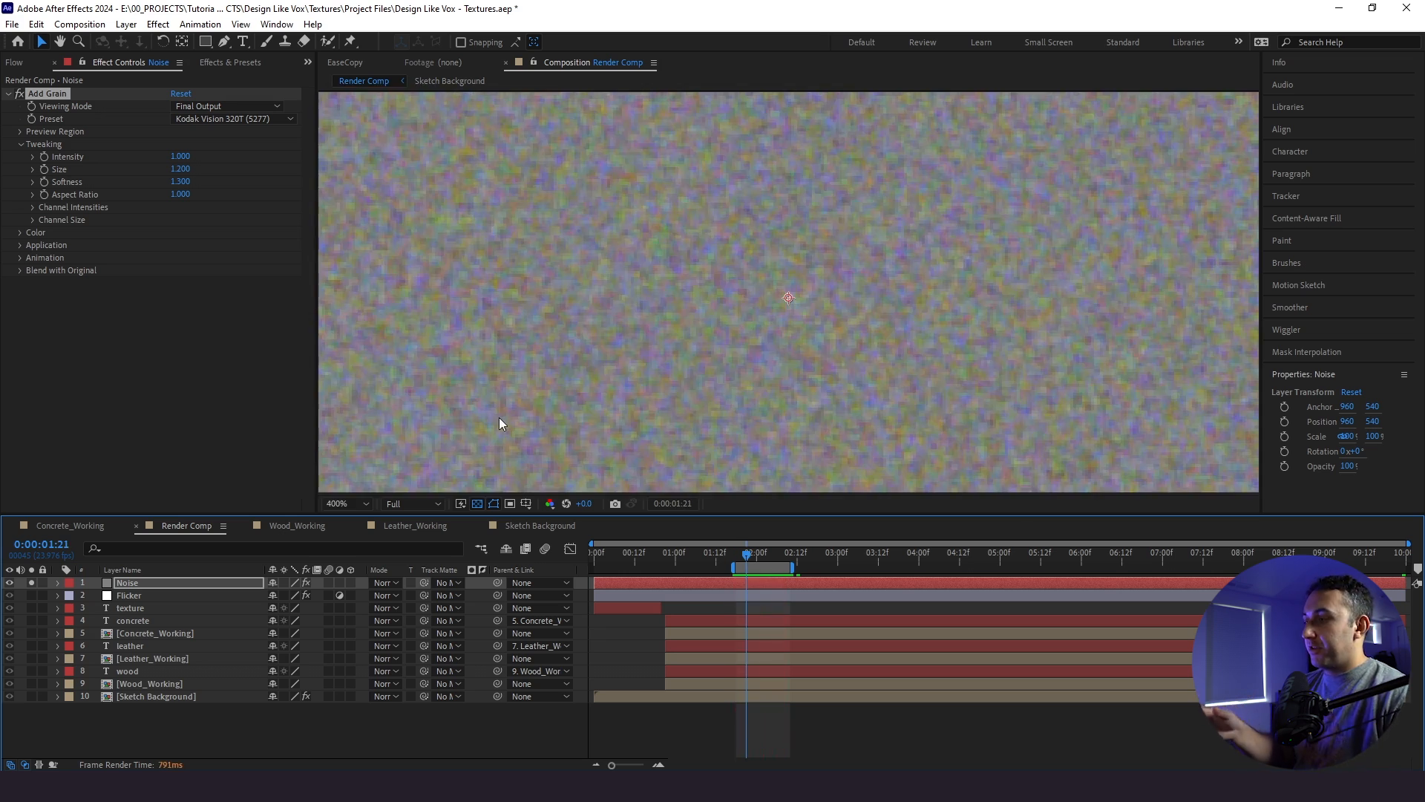
{"action": "left_click", "coordinate": [362, 502]}
{"action": "left_click", "coordinate": [368, 243]}
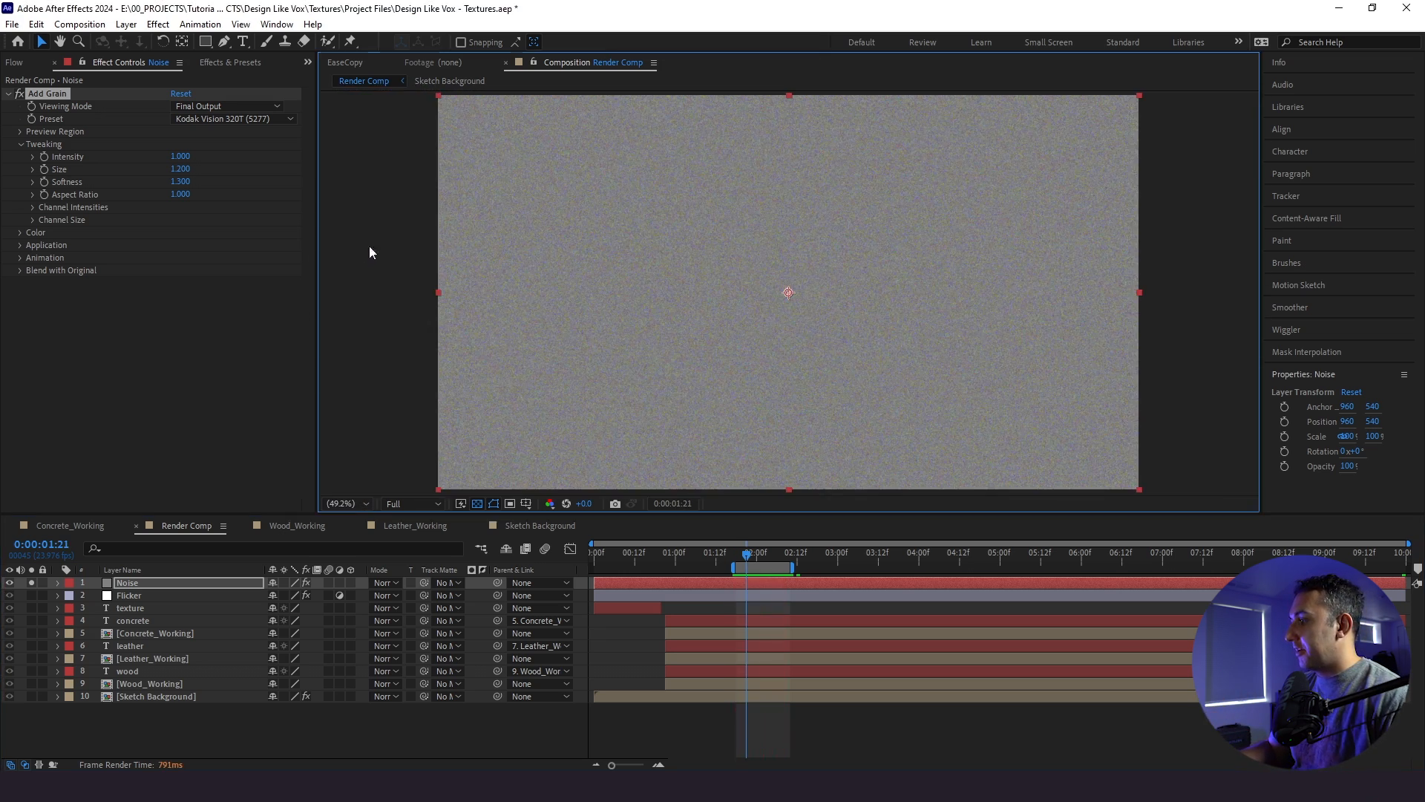
Apply a Tint effect to the Noise layer to make the grain black and white
{"action": "left_click", "coordinate": [171, 584]}
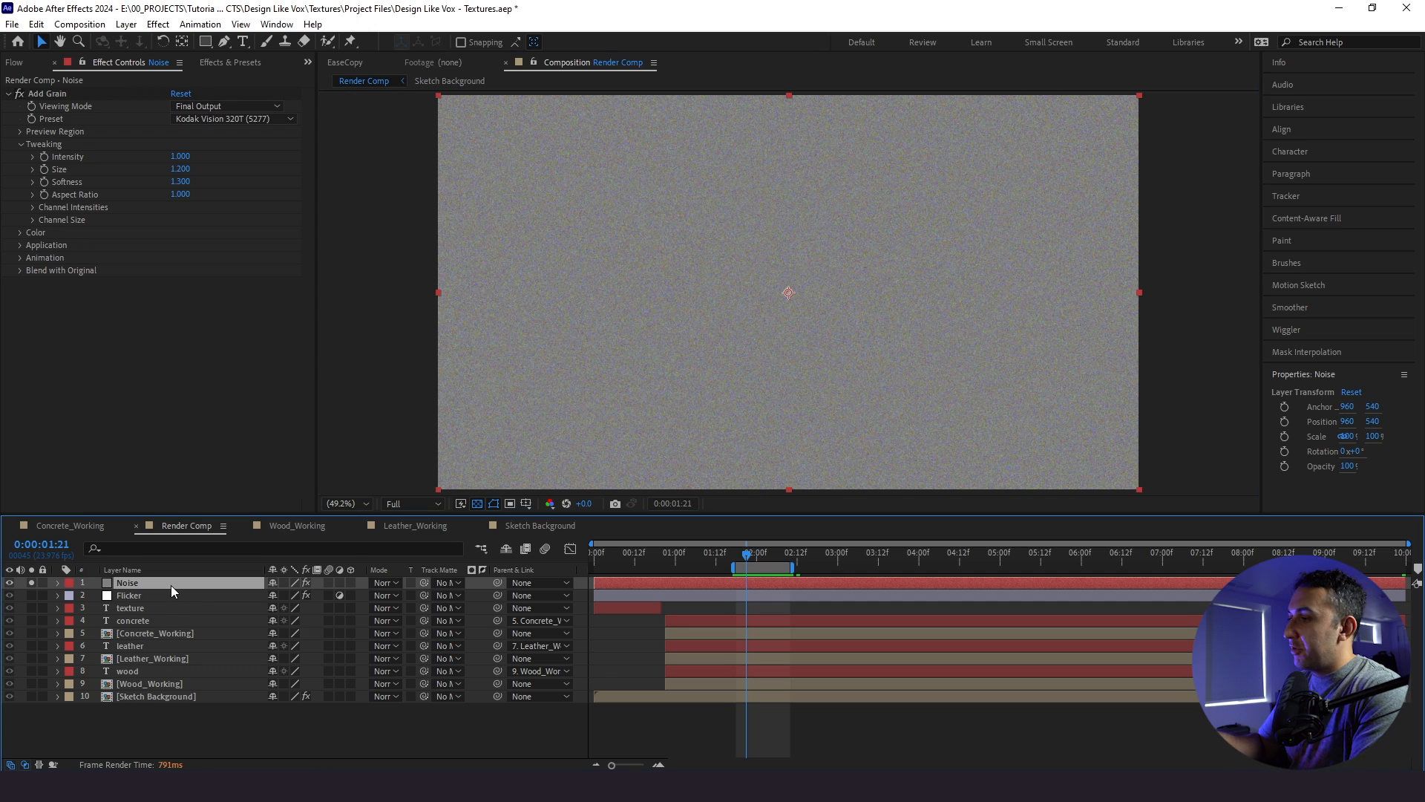
{"action": "key", "text": "ctrl+space"}
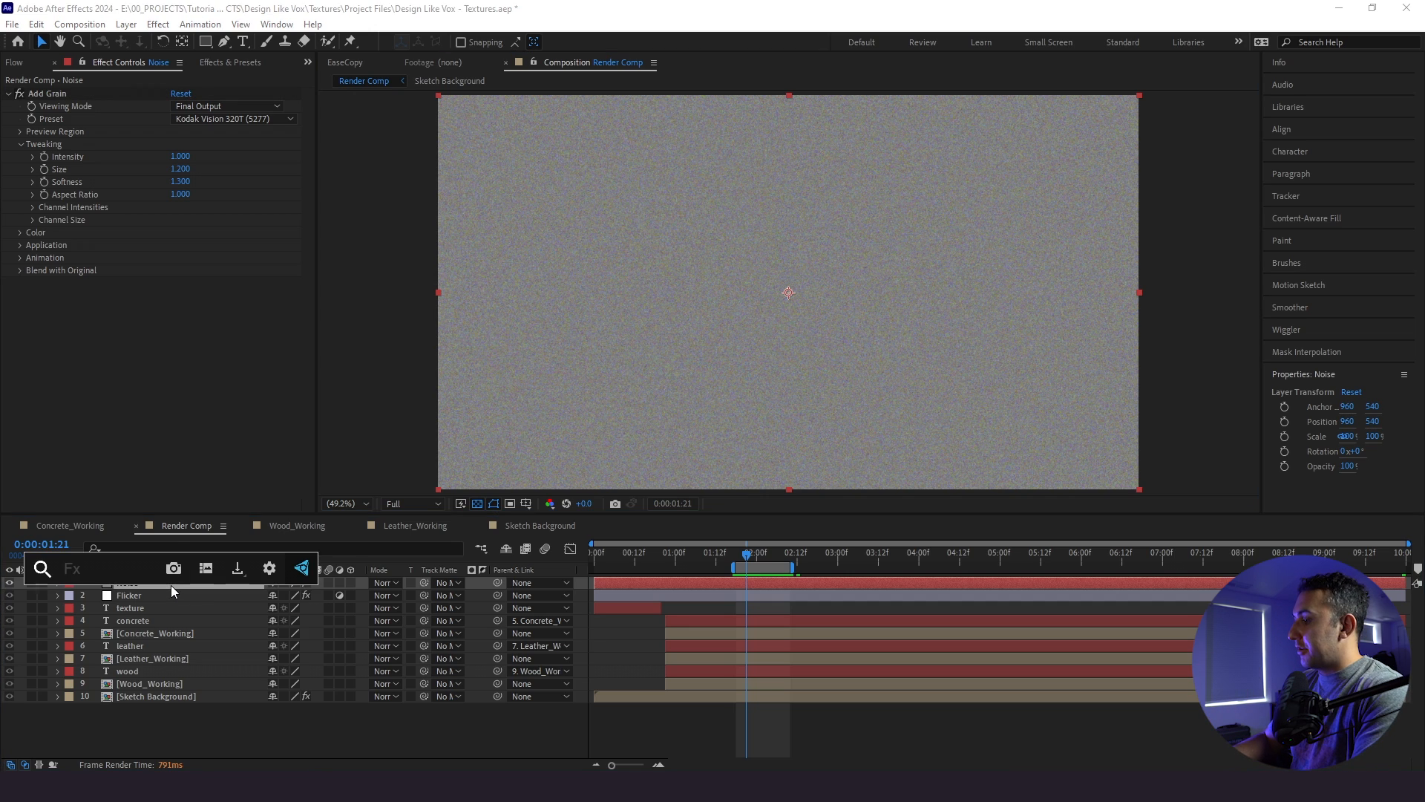
{"action": "type", "text": "tint"}
{"action": "key", "text": "Return"}
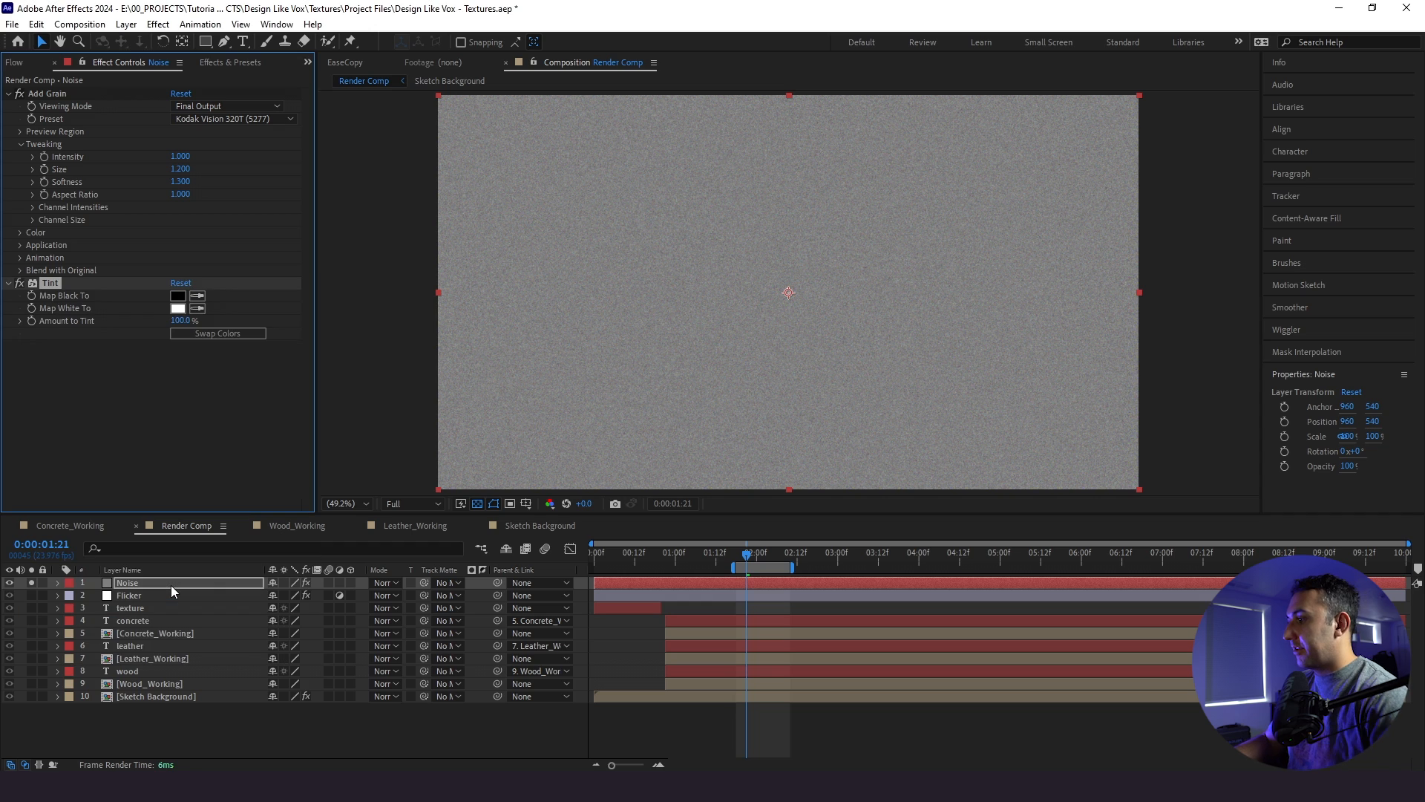
{"action": "scroll", "coordinate": [716, 273], "scroll_direction": "up", "scroll_amount": 4}
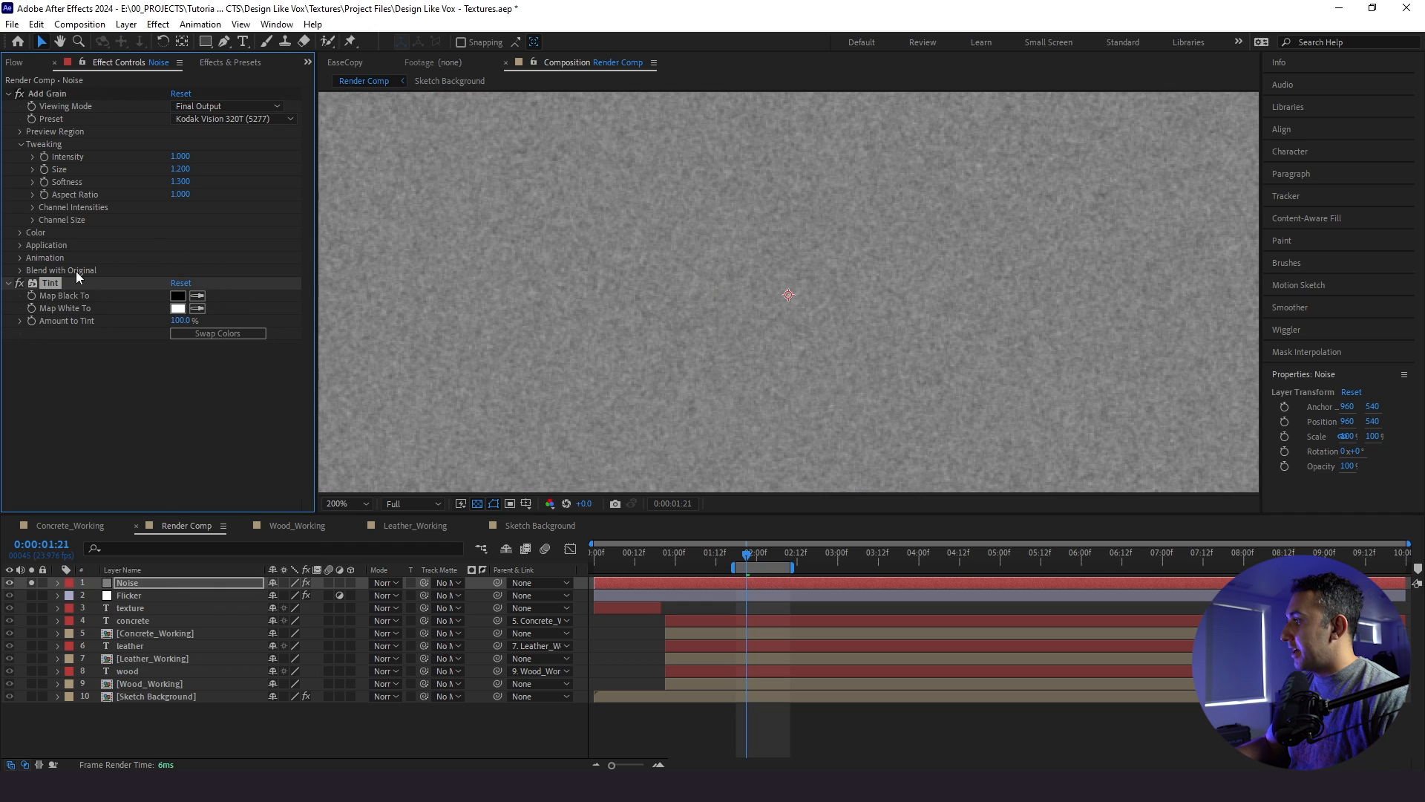
Set Add Grain's Animation Speed to 0.2 and extend the work area over the whole composition
{"action": "left_click", "coordinate": [22, 284]}
{"action": "left_click", "coordinate": [19, 258]}
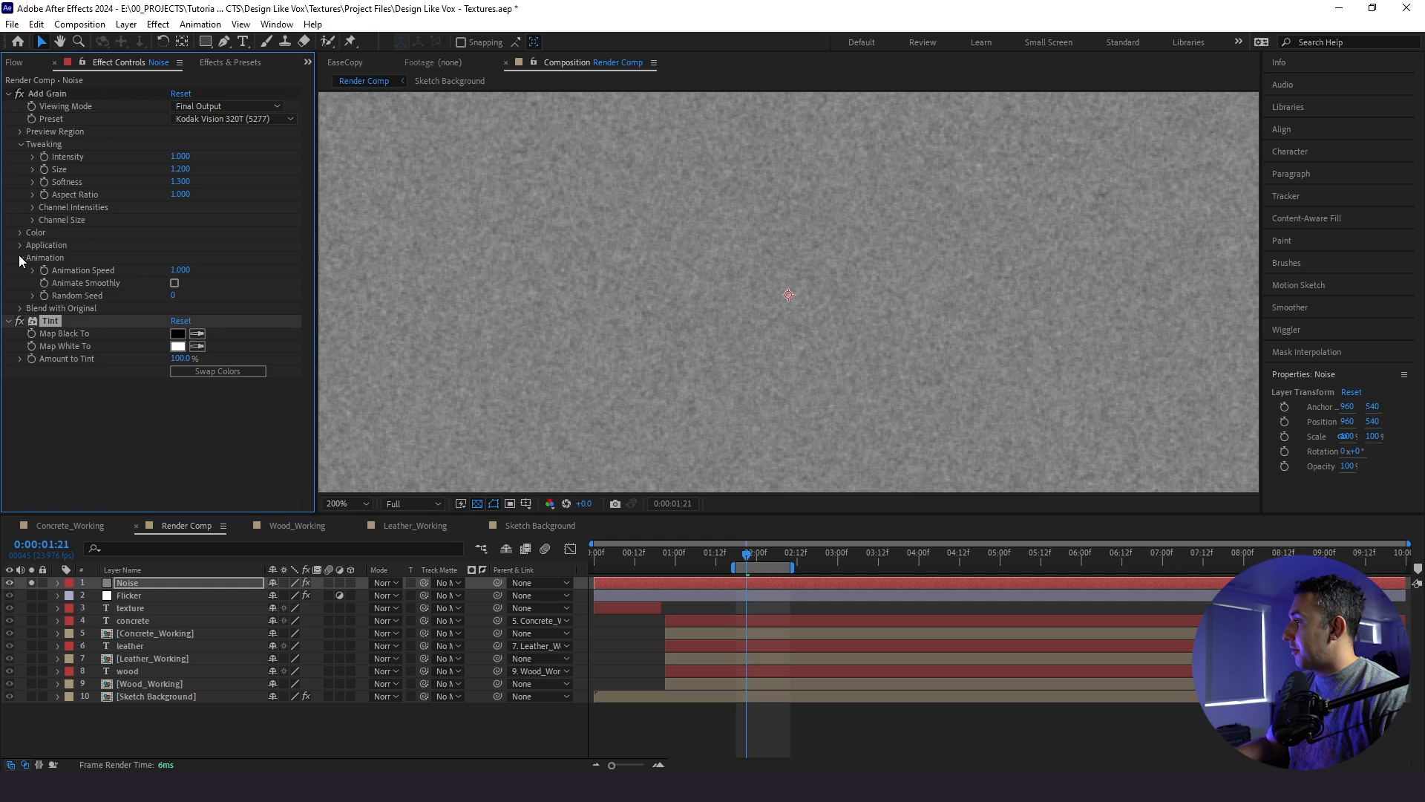
{"action": "left_click", "coordinate": [181, 270]}
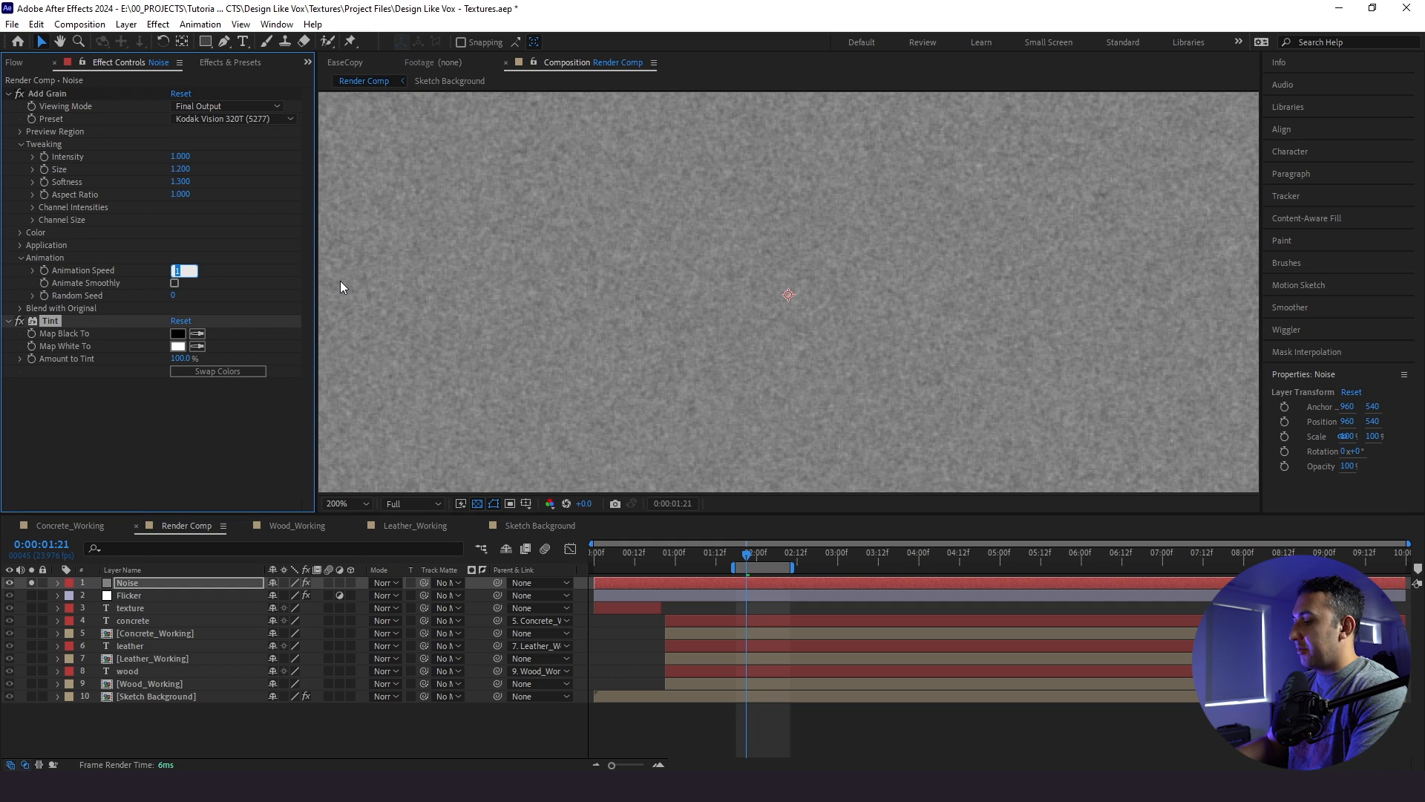
{"action": "type", "text": ".2"}
{"action": "key", "text": "Return"}
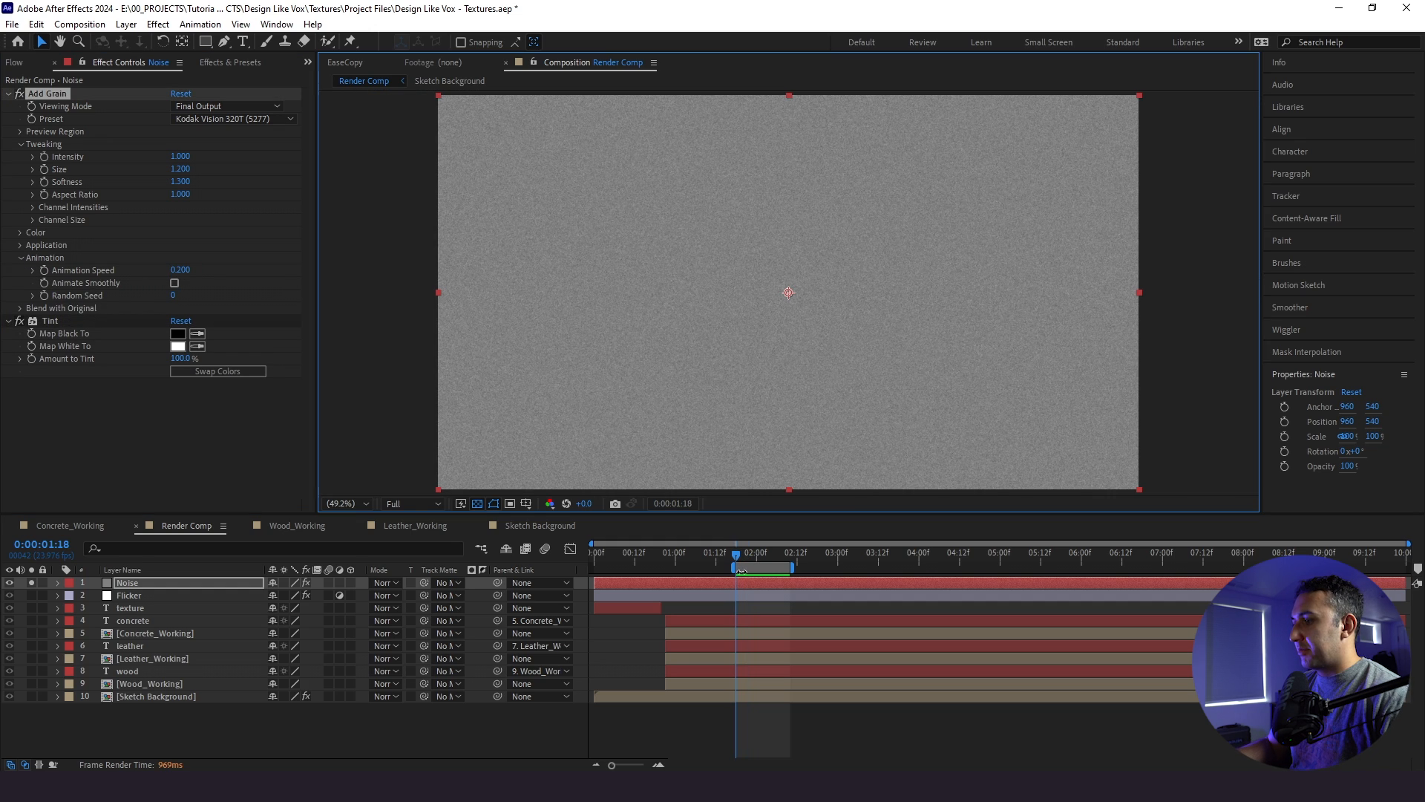
{"action": "left_click_drag", "start_coordinate": [729, 569], "coordinate": [593, 569]}
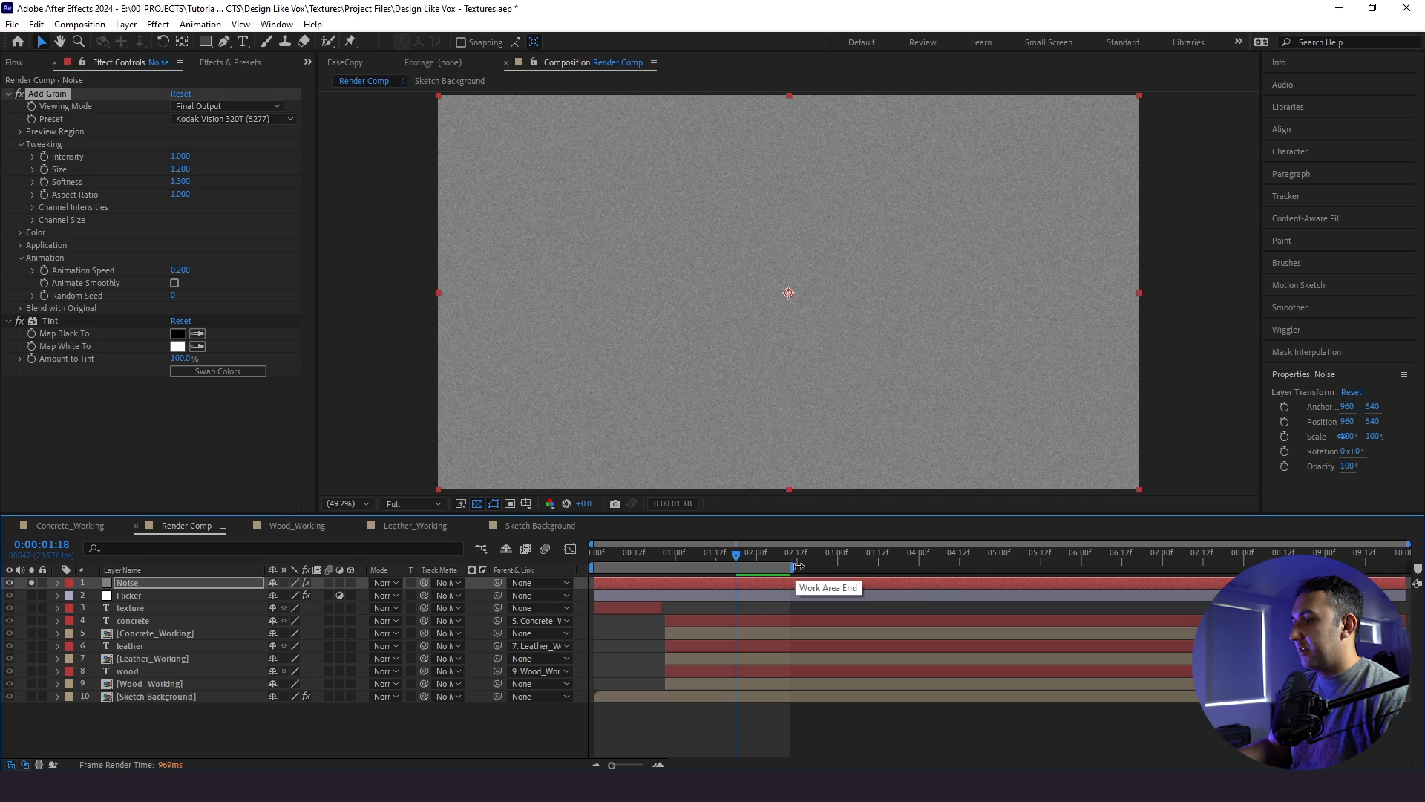
{"action": "left_click_drag", "start_coordinate": [795, 568], "coordinate": [1411, 568]}
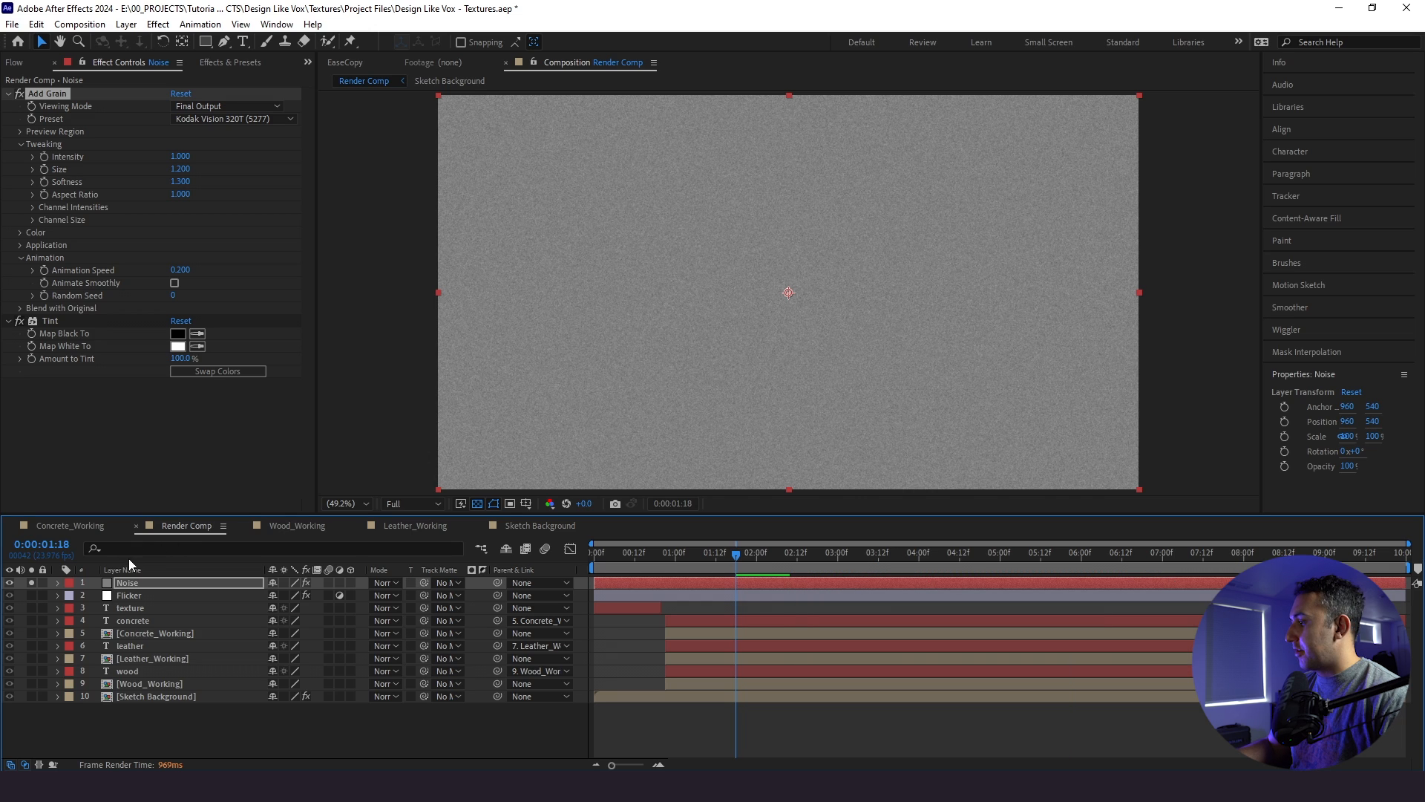
Pre-compose the Noise layer as NOISE with all attributes moved into the new composition, and turn off its solo
{"action": "right_click", "coordinate": [126, 582]}
{"action": "left_click", "coordinate": [181, 483]}
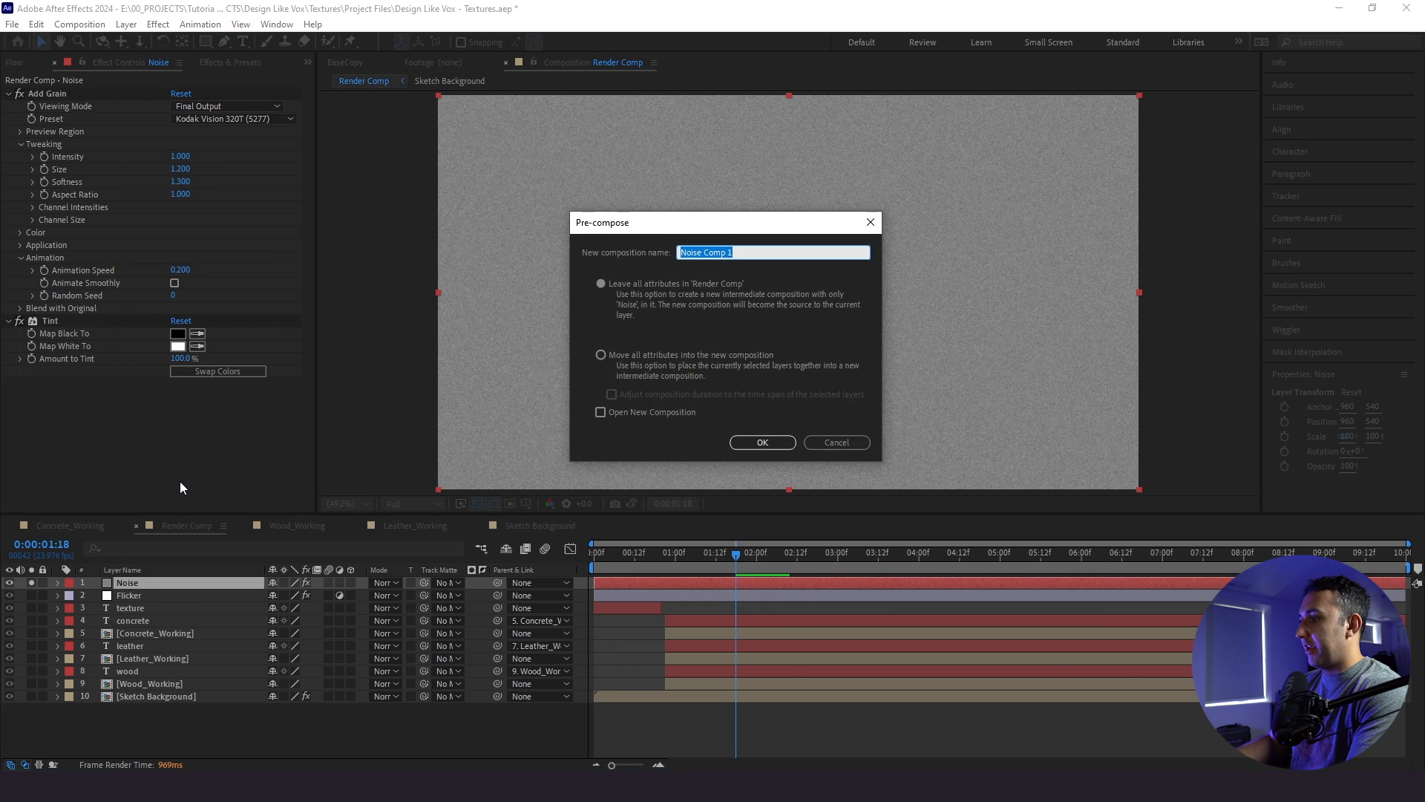
{"action": "type", "text": "NOISE"}
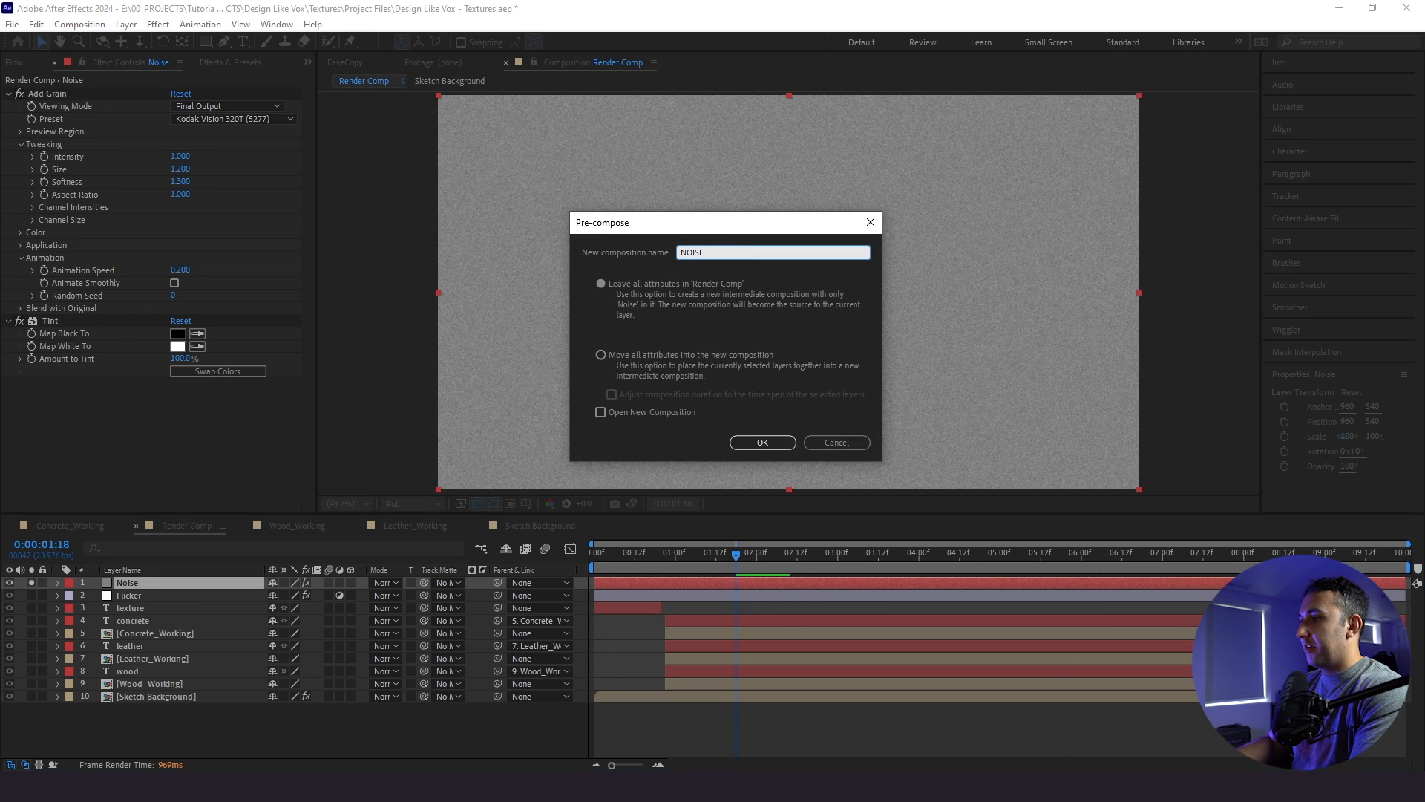
{"action": "left_click", "coordinate": [632, 356]}
{"action": "left_click", "coordinate": [762, 442]}
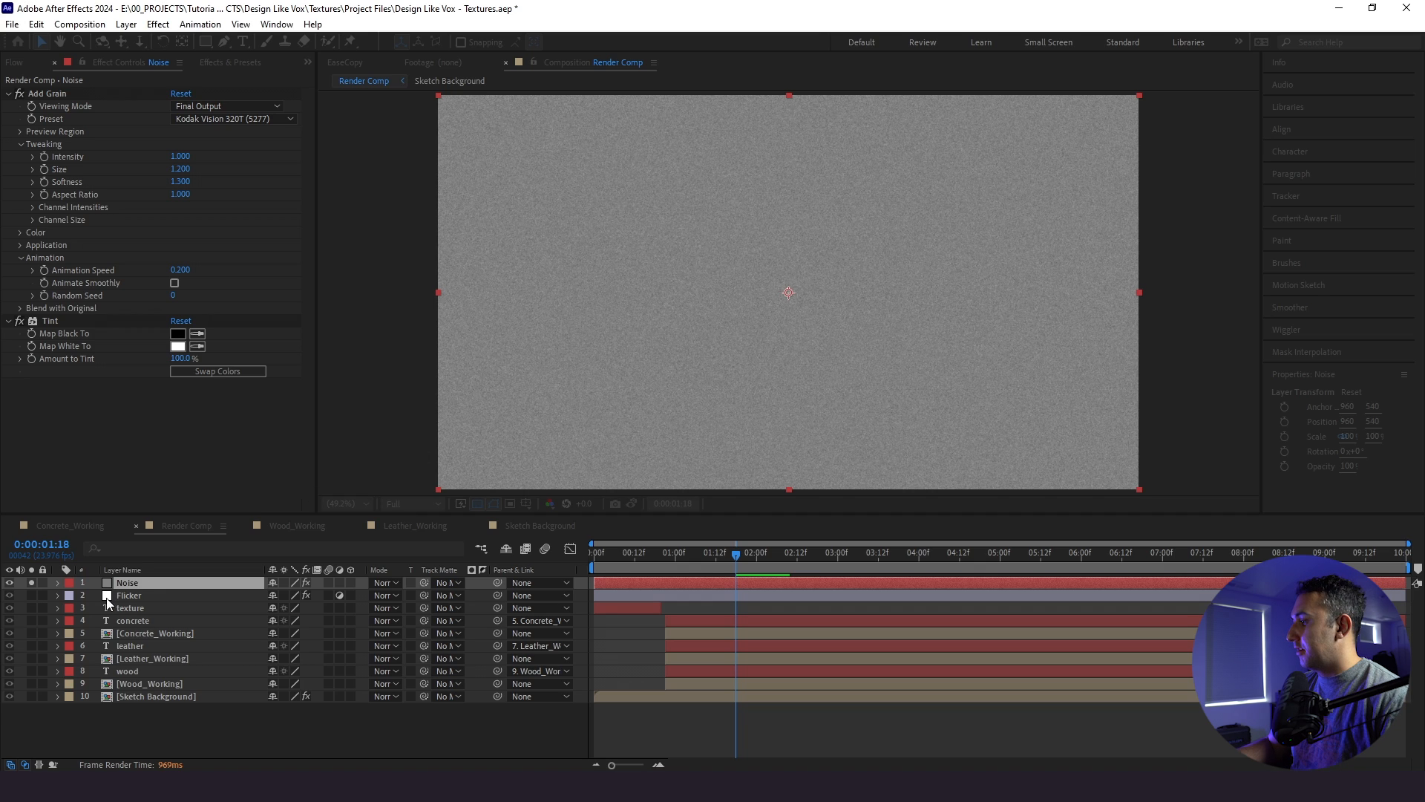
{"action": "left_click", "coordinate": [32, 583]}
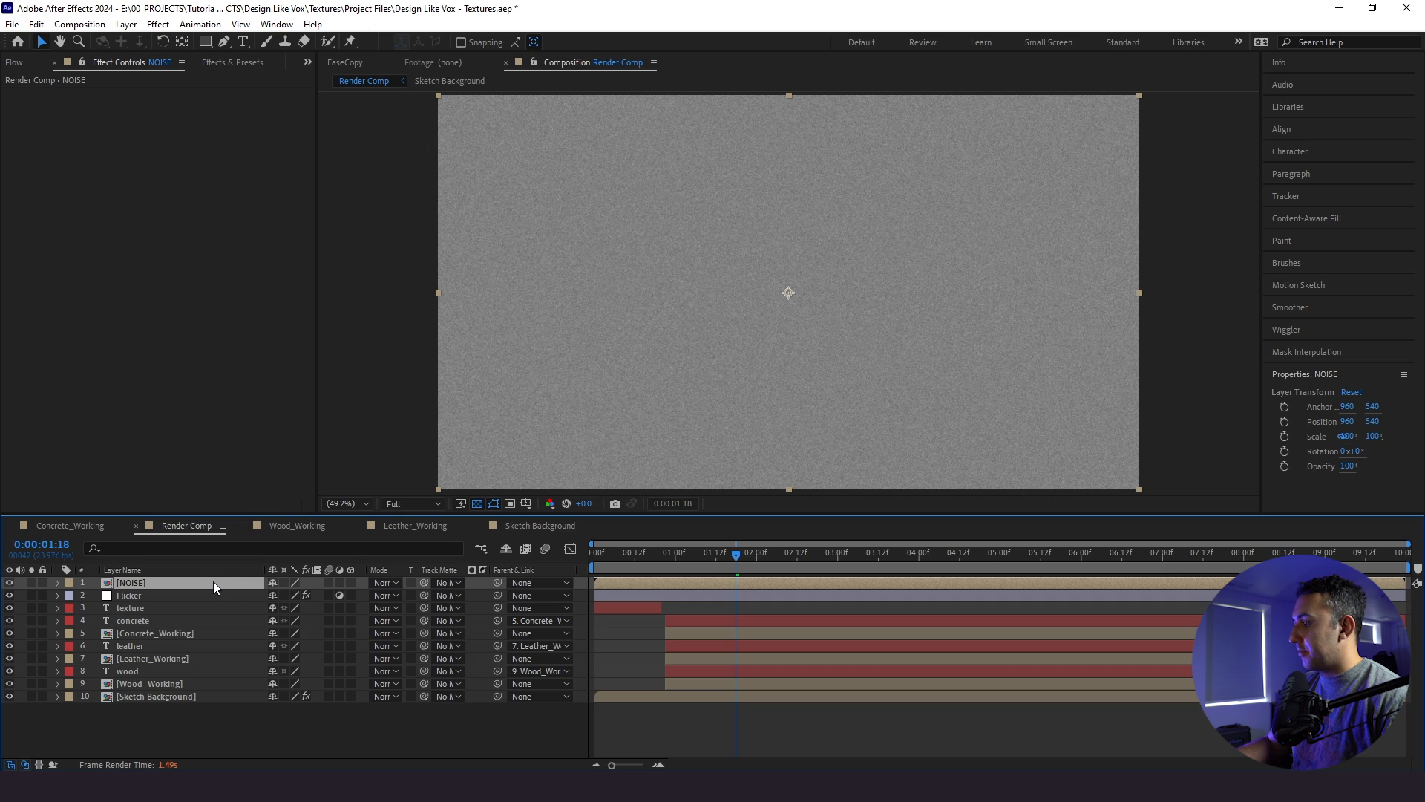
Change the NOISE layer's blending mode to Overlay and compare the frame with the layer hidden and shown
{"action": "key", "text": "shift+equal"}
{"action": "key", "text": "shift+equal"}
{"action": "key", "text": "shift+equal"}
{"action": "key", "text": "shift+equal"}
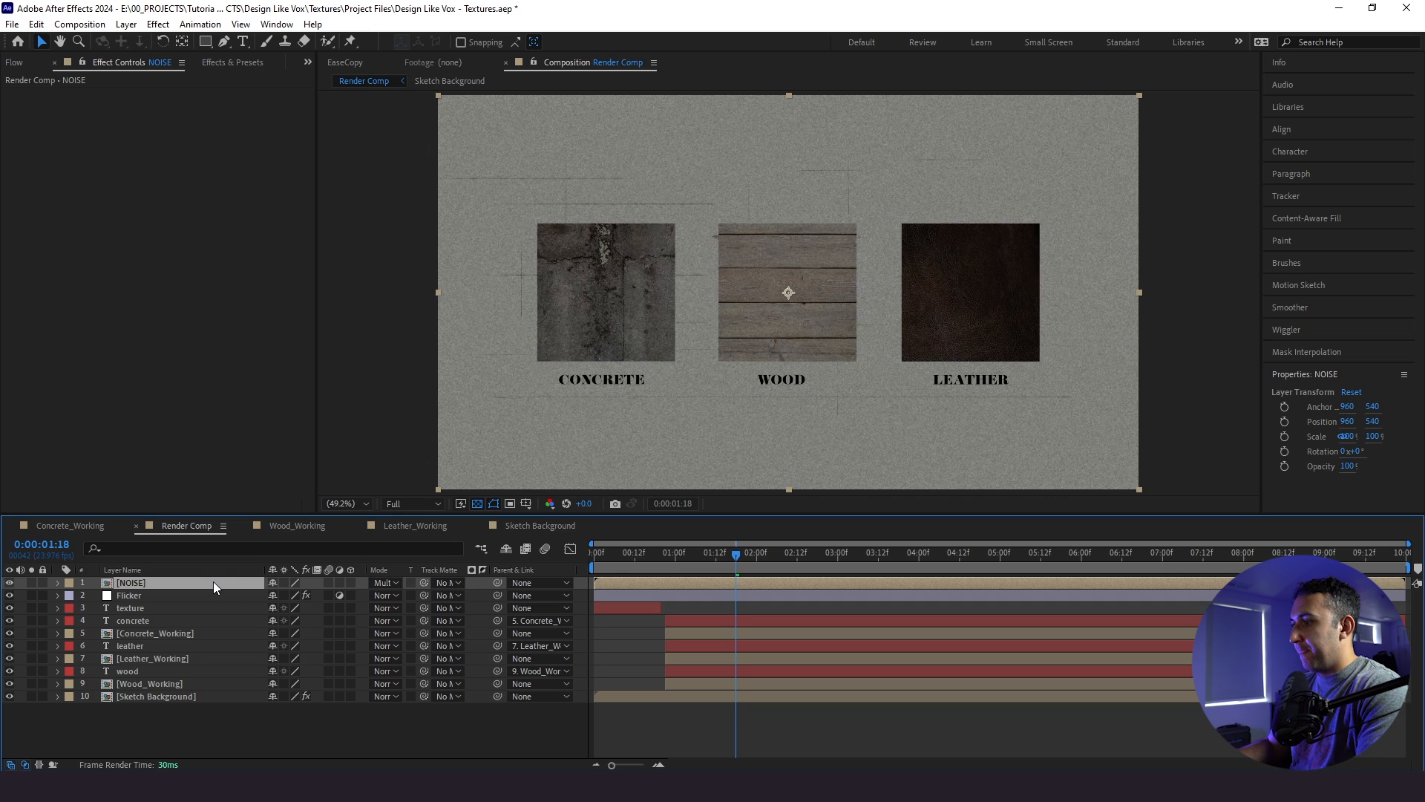
{"action": "key", "text": "shift+equal"}
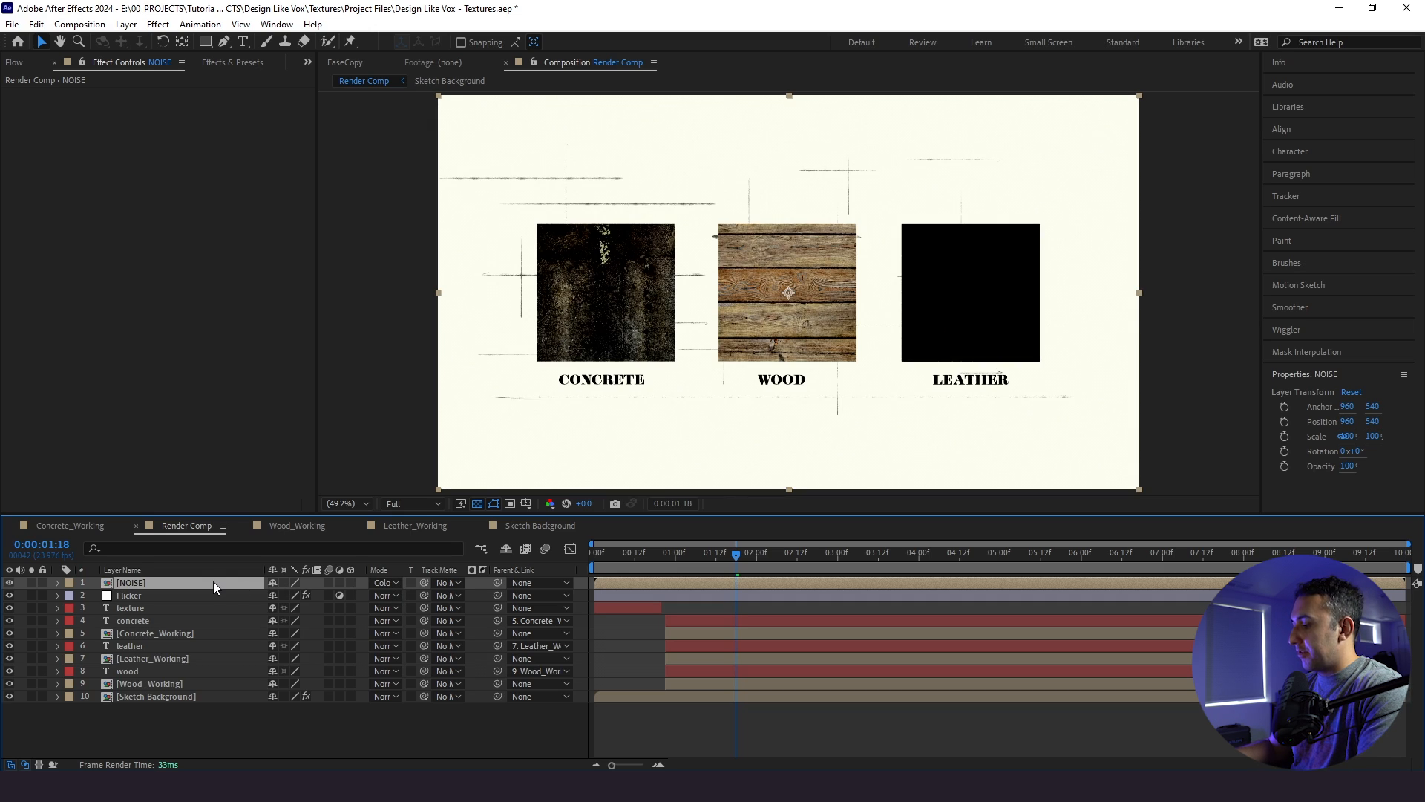
{"action": "key", "text": "shift+equal"}
{"action": "key", "text": "shift+equal"}
{"action": "key", "text": "shift+equal"}
{"action": "key", "text": "shift+equal"}
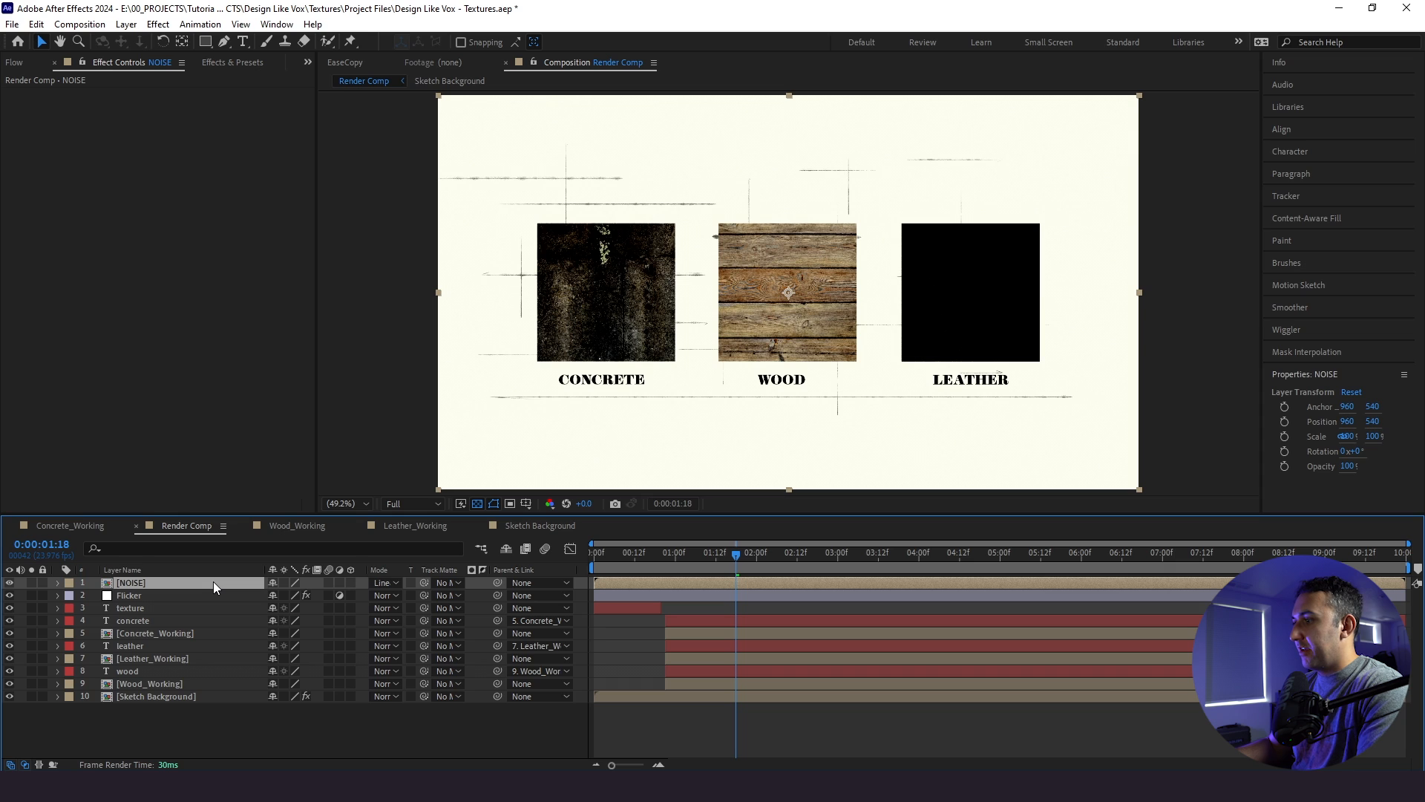
{"action": "key", "text": "shift+equal"}
{"action": "key", "text": "shift+equal"}
{"action": "key", "text": "shift+equal"}
{"action": "key", "text": "shift+equal"}
{"action": "key", "text": "shift+equal"}
{"action": "key", "text": "shift+equal"}
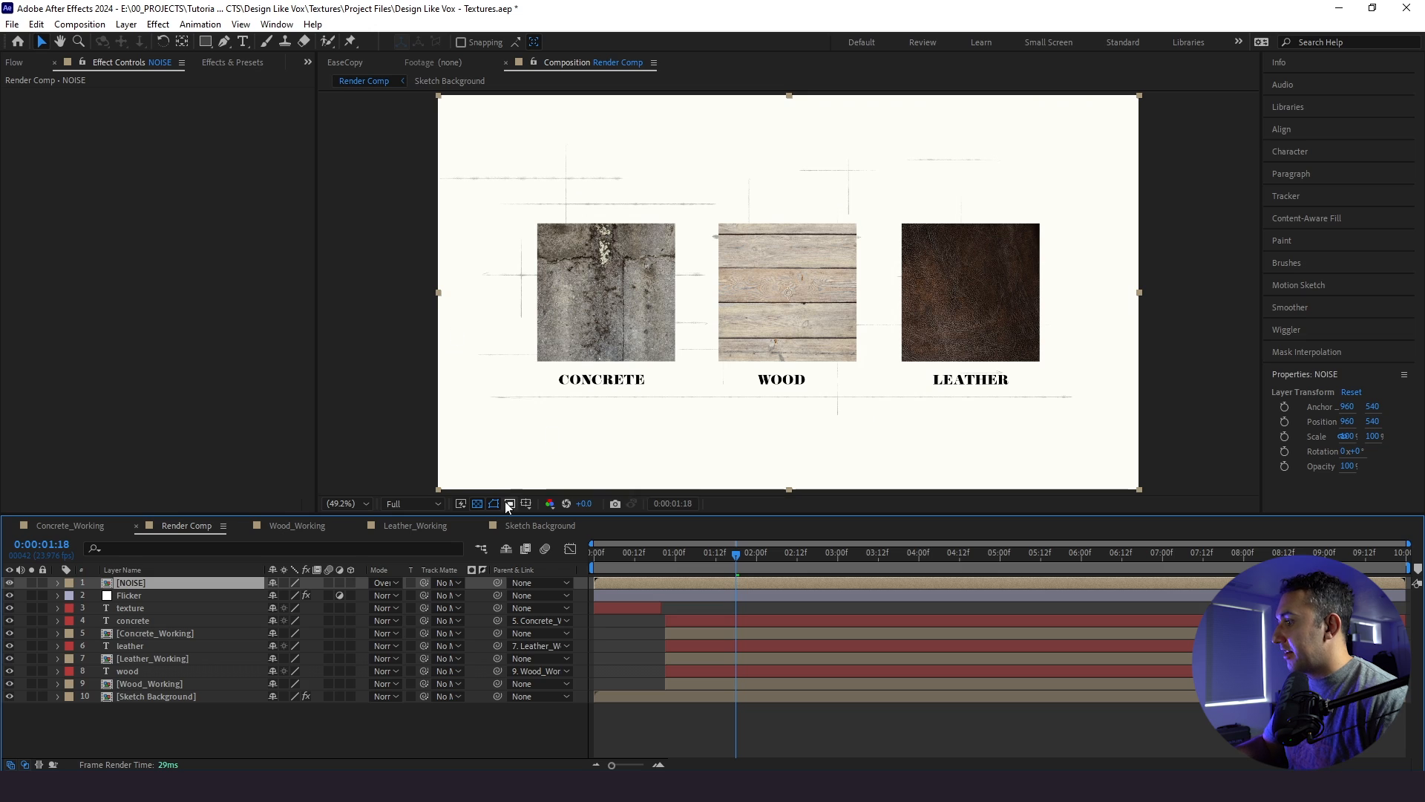
{"action": "left_click", "coordinate": [9, 584]}
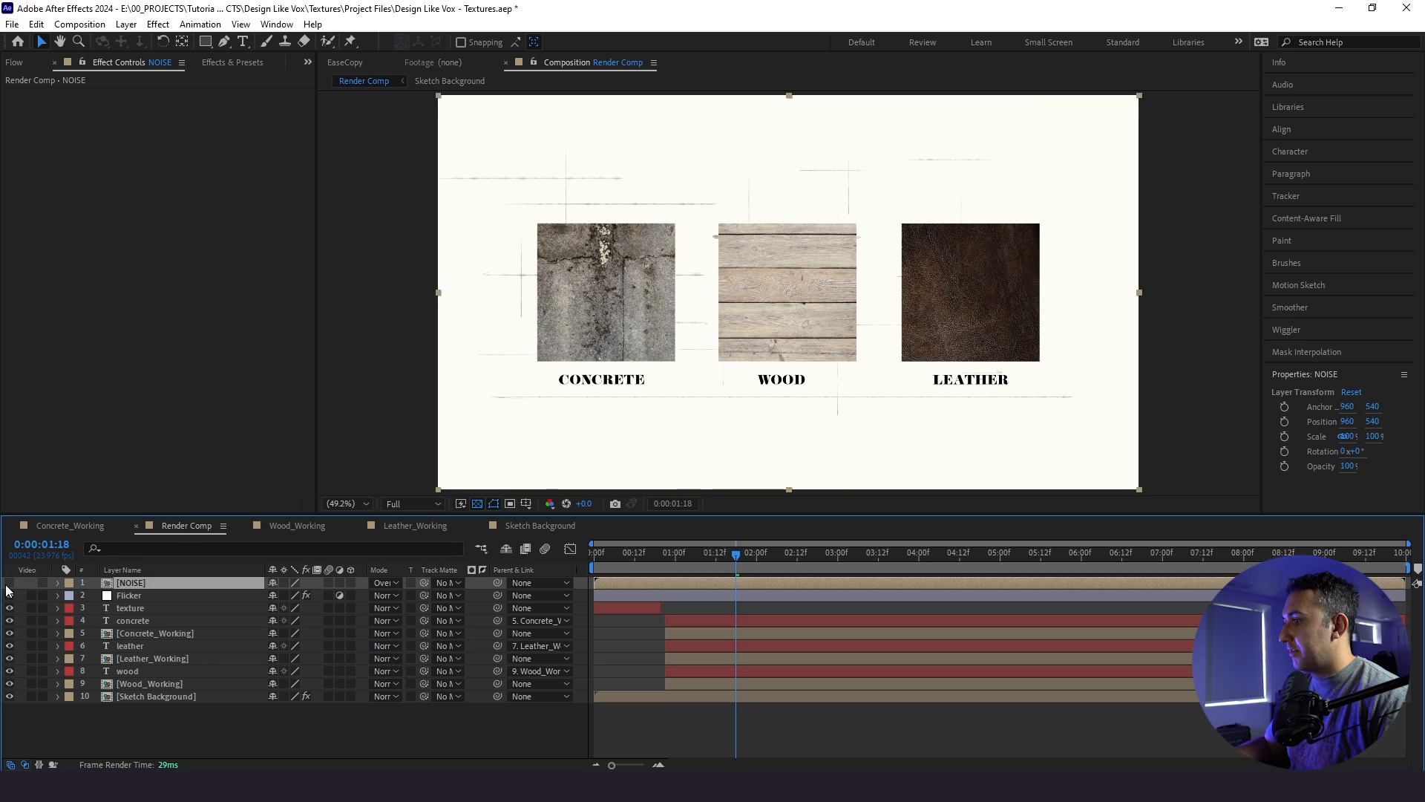
{"action": "left_click", "coordinate": [9, 583]}
Set the NOISE layer's opacity to 25%
{"action": "key", "text": "t"}
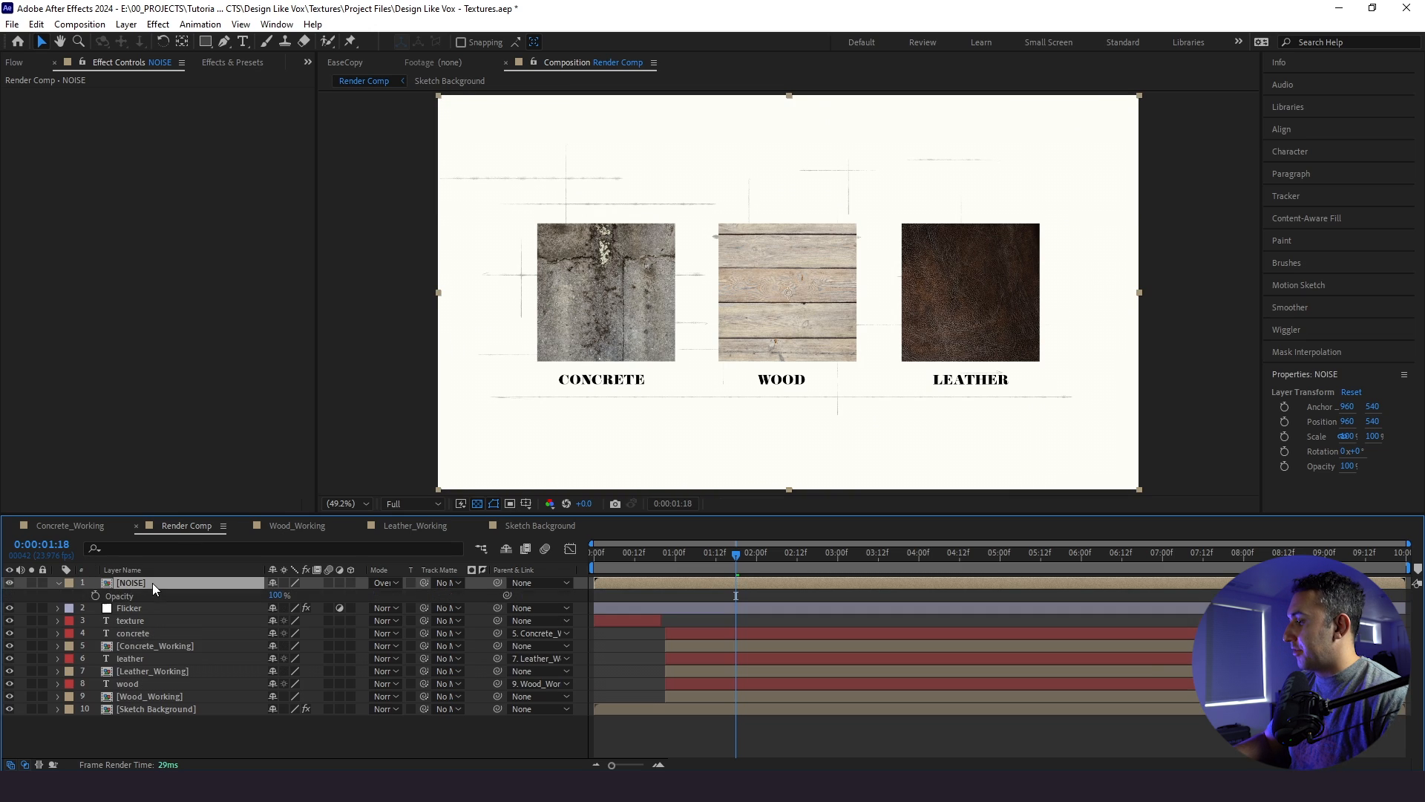
{"action": "left_click", "coordinate": [275, 596]}
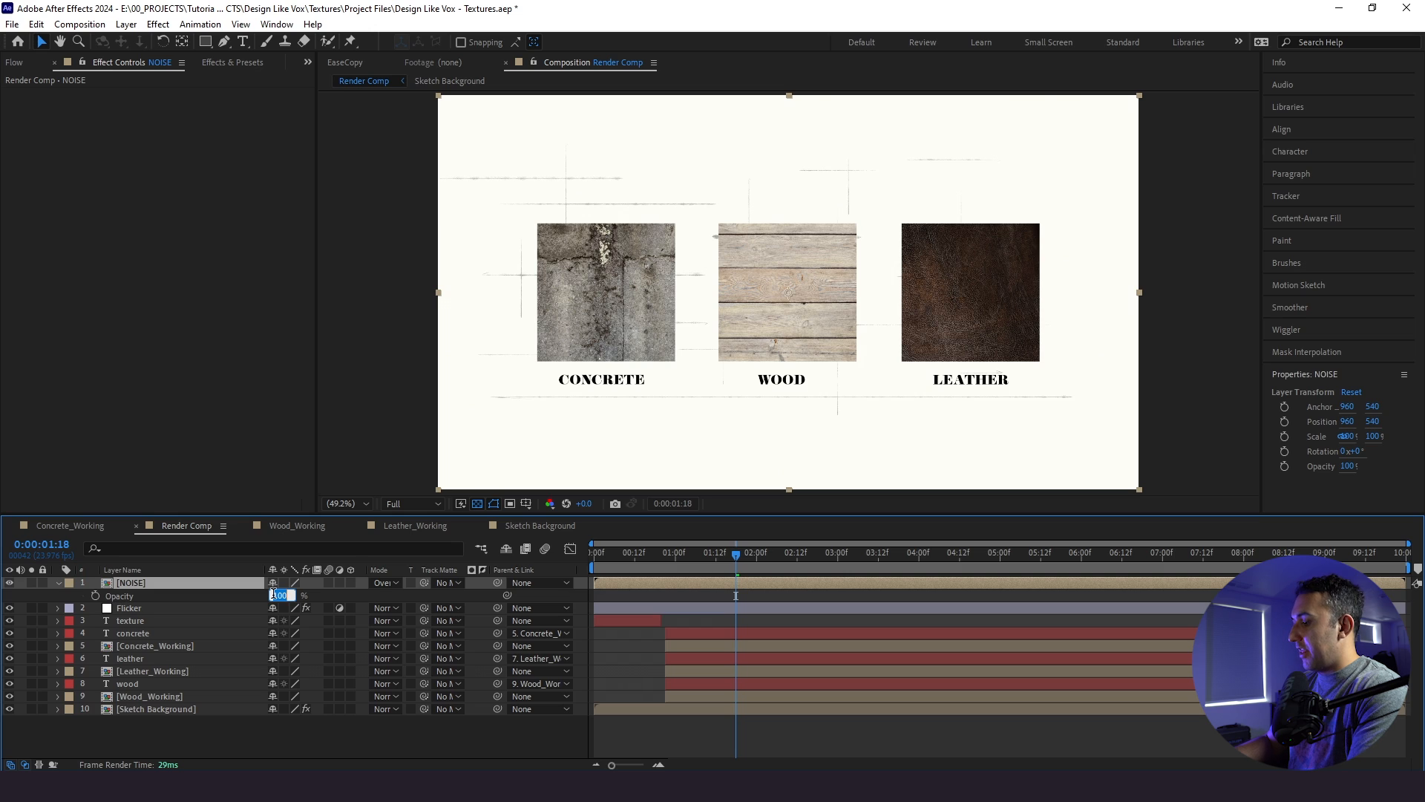
{"action": "type", "text": "25"}
{"action": "key", "text": "Return"}
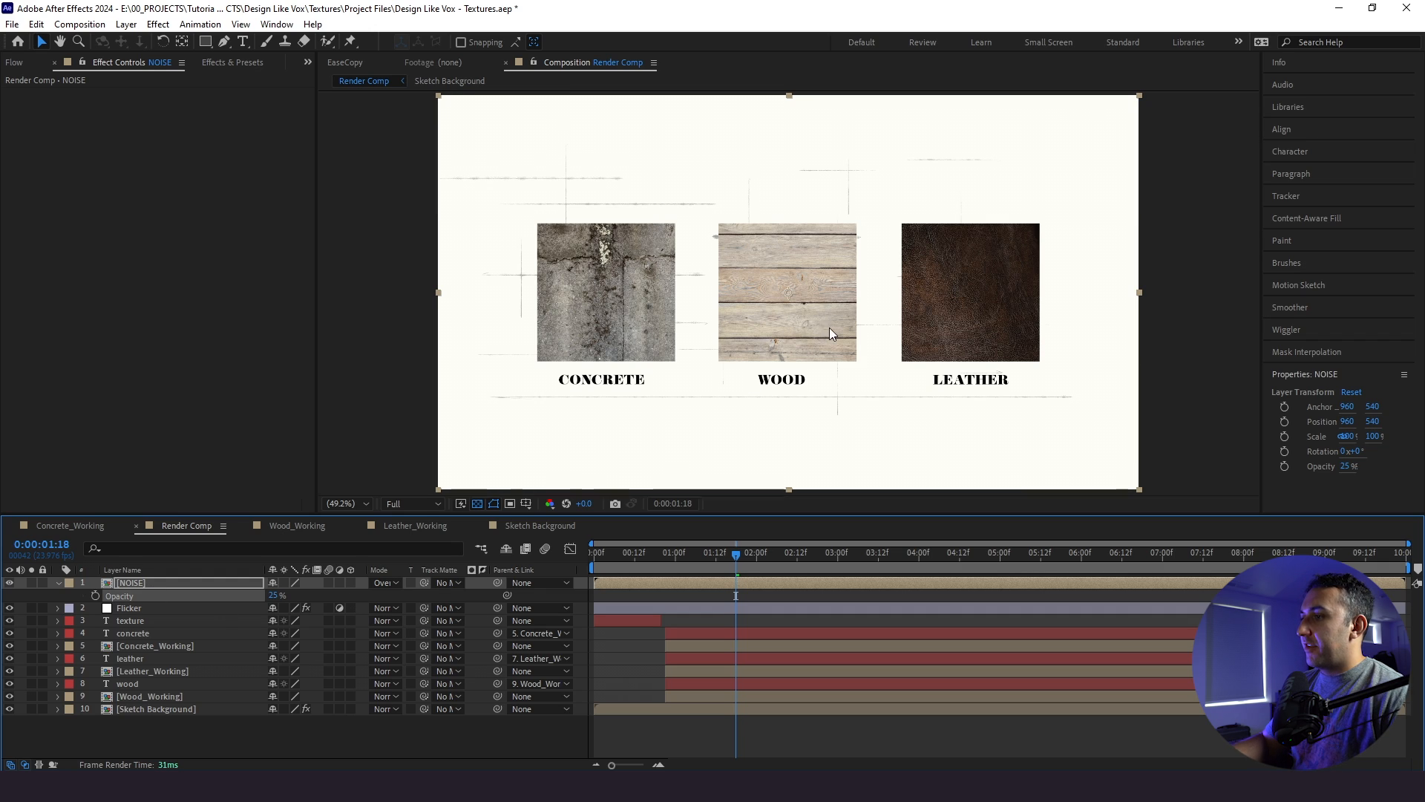
Place the Concrete_Working, Leather_Working and Wood_Working layers above NOISE and below Flicker, and preview the animation from near the start
{"action": "left_click", "coordinate": [141, 646]}
{"action": "left_click", "coordinate": [144, 670], "text": "ctrl"}
{"action": "left_click", "coordinate": [141, 695], "text": "ctrl"}
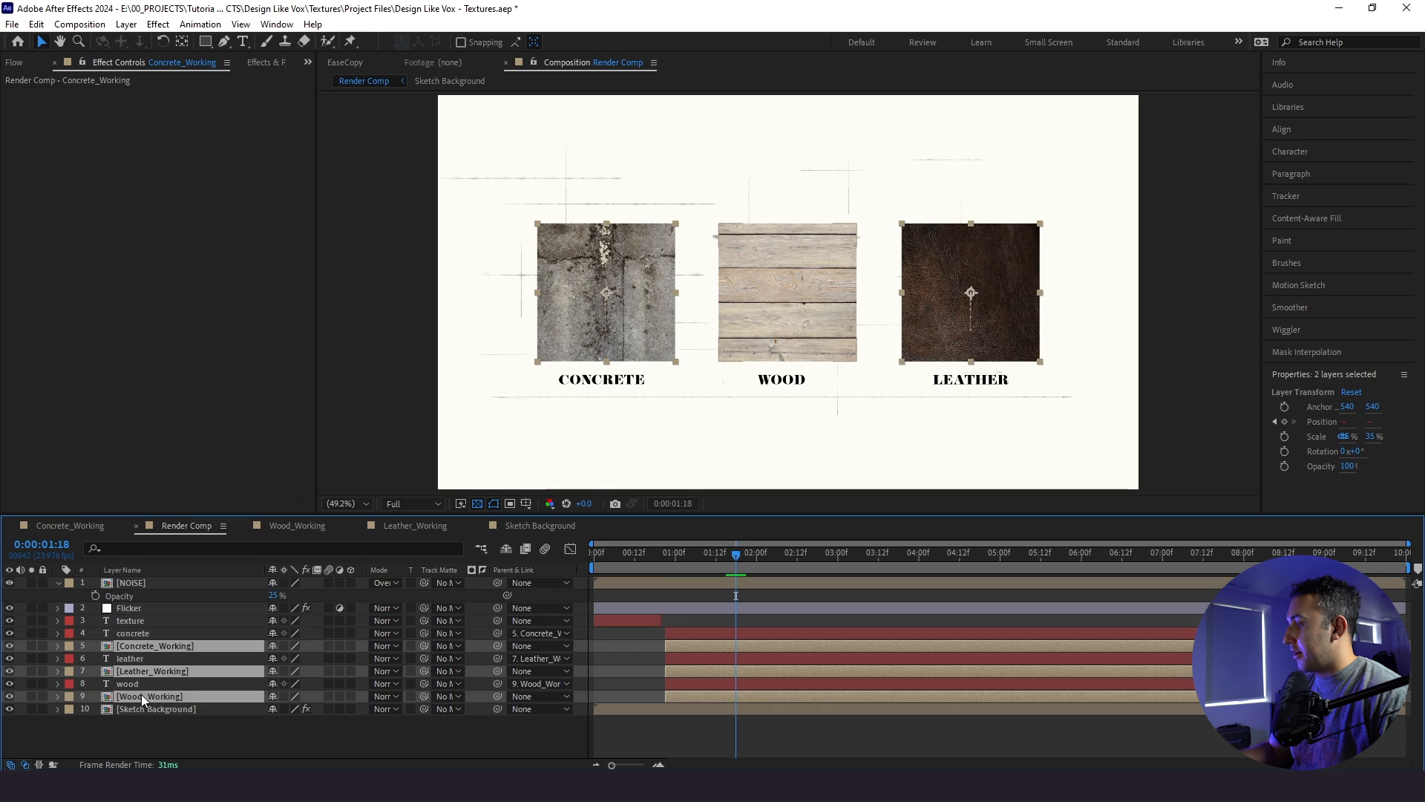
{"action": "mouse_move", "coordinate": [141, 646]}
{"action": "left_mouse_down"}
{"action": "mouse_move", "coordinate": [142, 590]}
{"action": "mouse_move", "coordinate": [145, 649]}
{"action": "left_mouse_up"}
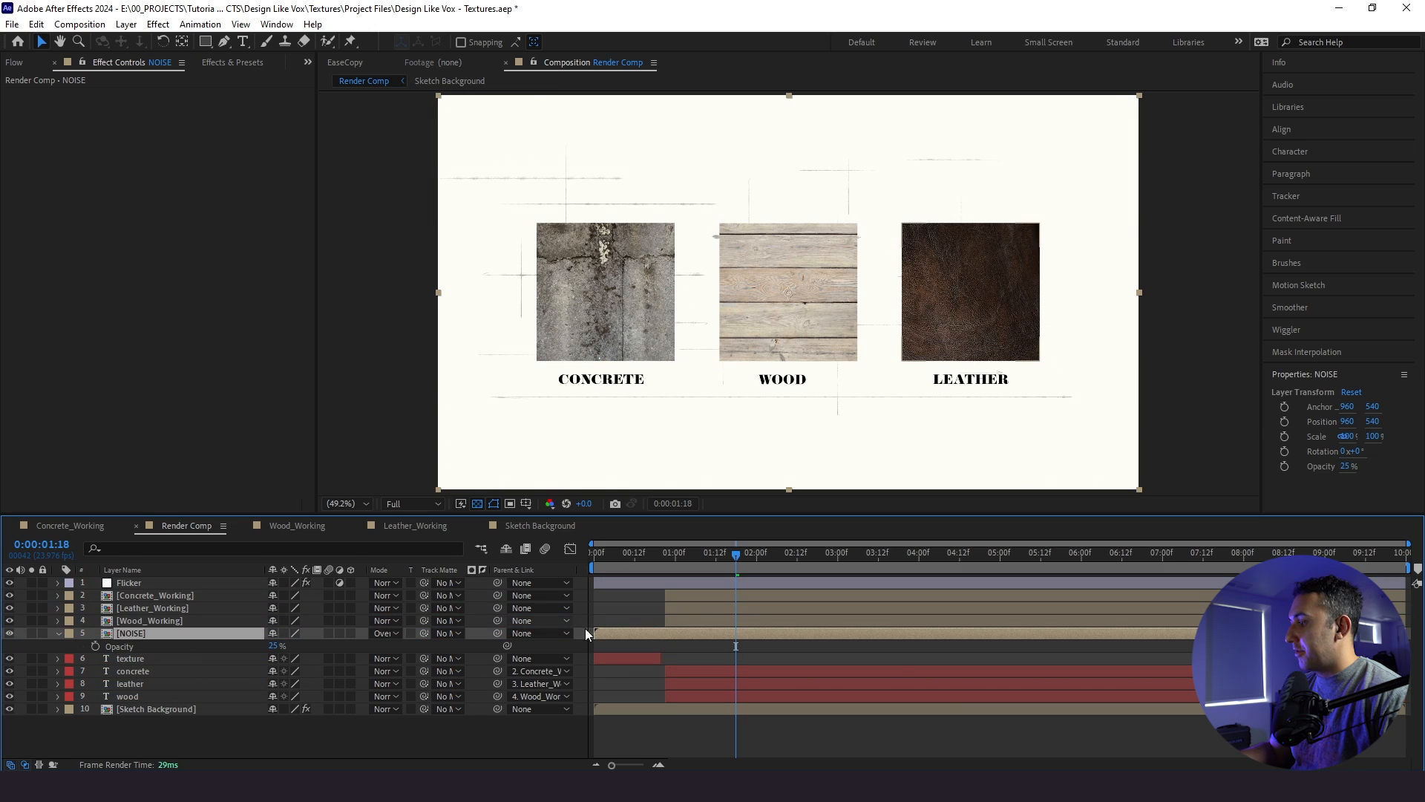
{"action": "left_click_drag", "start_coordinate": [704, 556], "coordinate": [603, 586]}
{"action": "key", "text": "space"}
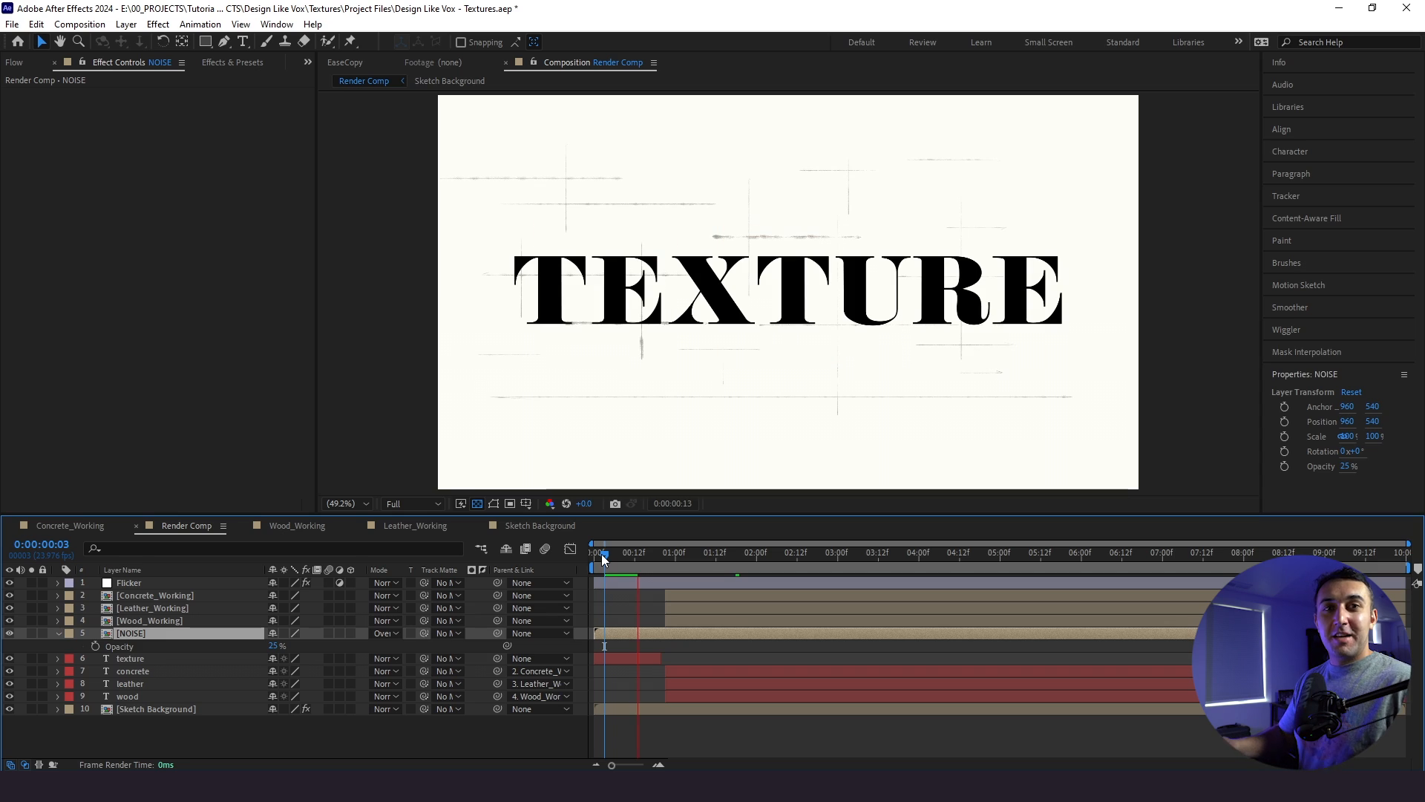